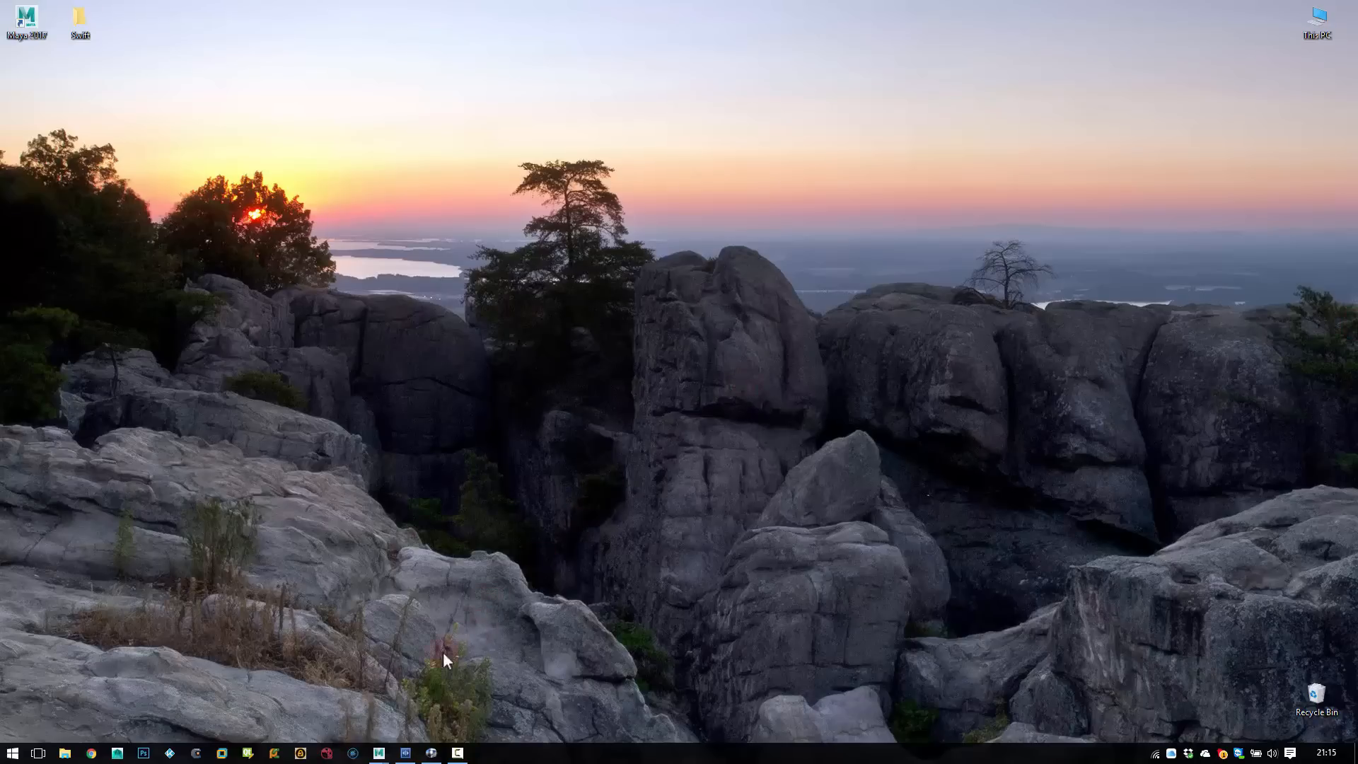
# - Bring up the reference photo undistorted.jpg in Pdplayer and the scent_vase.exr render in RV for comparison
pyautogui.click(407, 755)
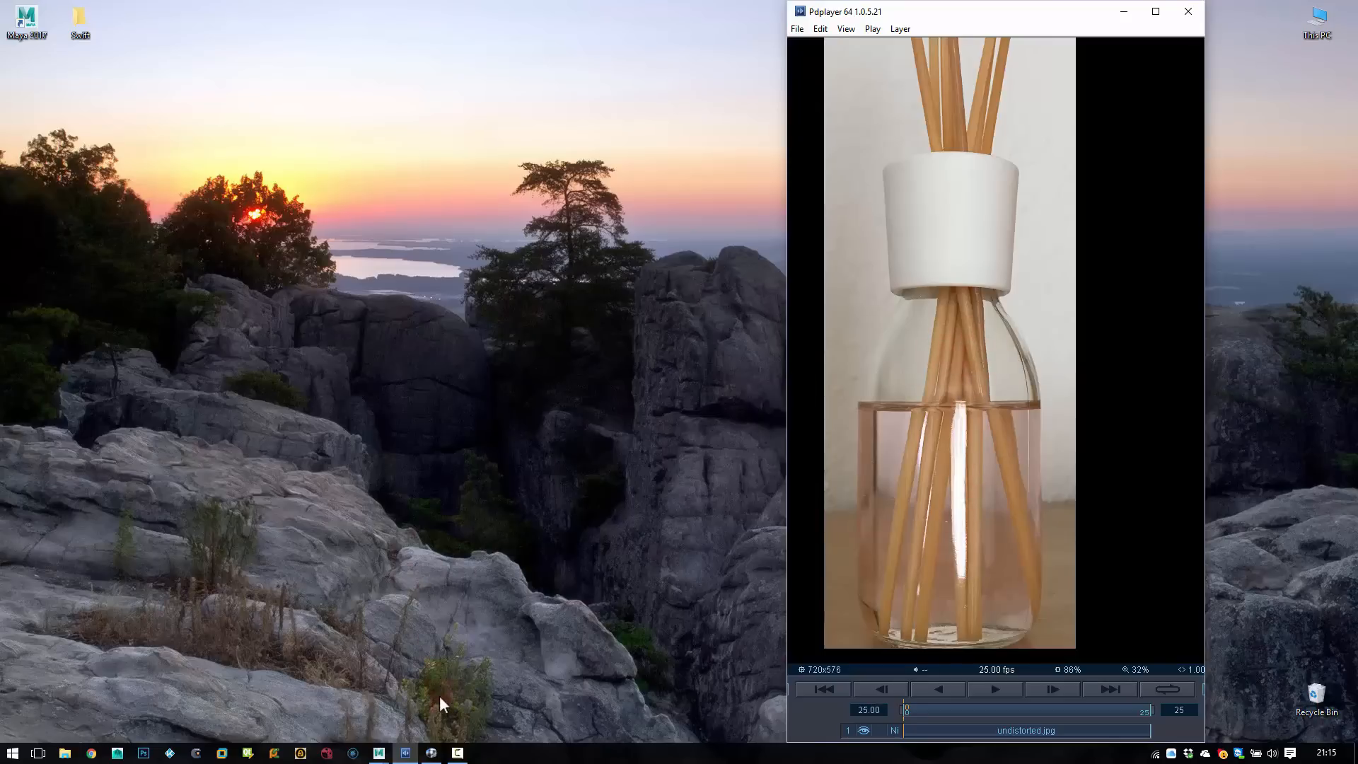
pyautogui.click(430, 753)
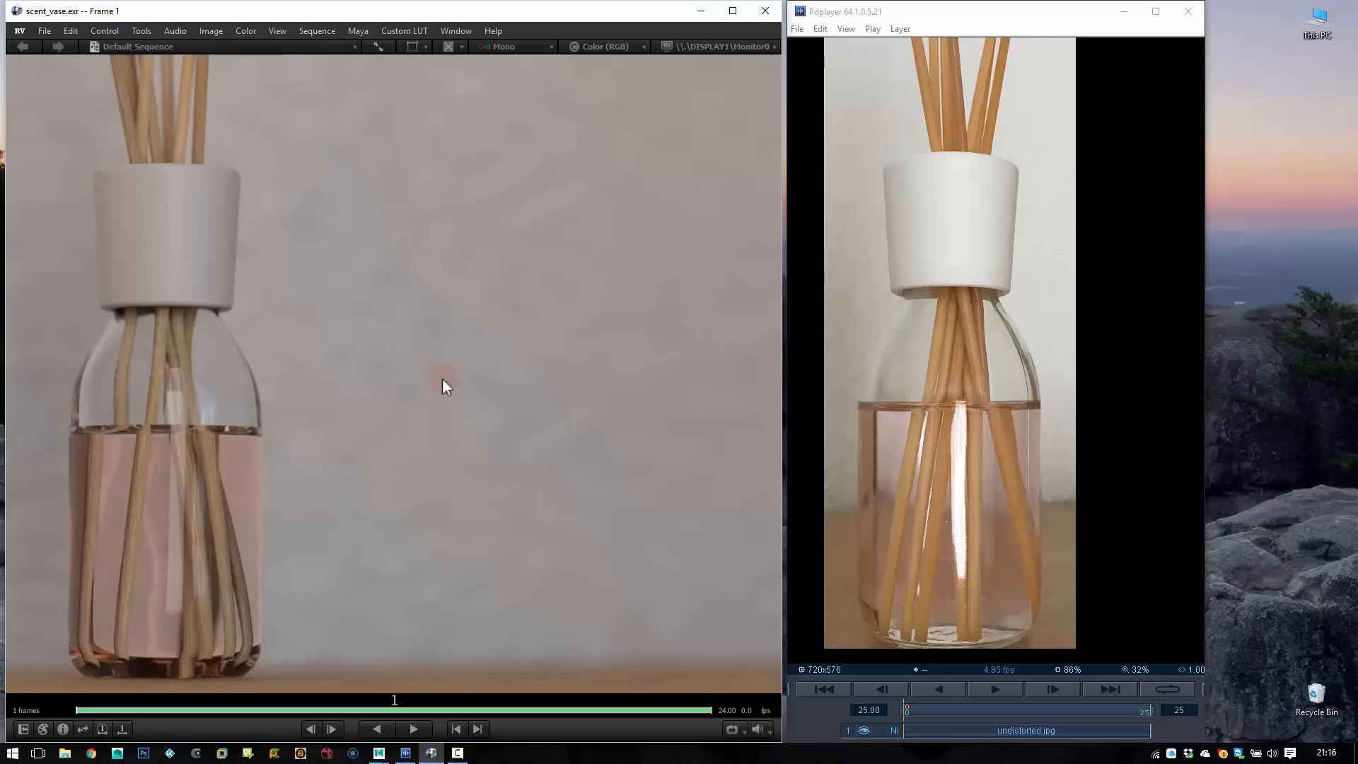
# - Switch to Maya, examine the whole set with its wall and closets, and select the area light facing it
pyautogui.moveTo(379, 752)
pyautogui.click(439, 695)
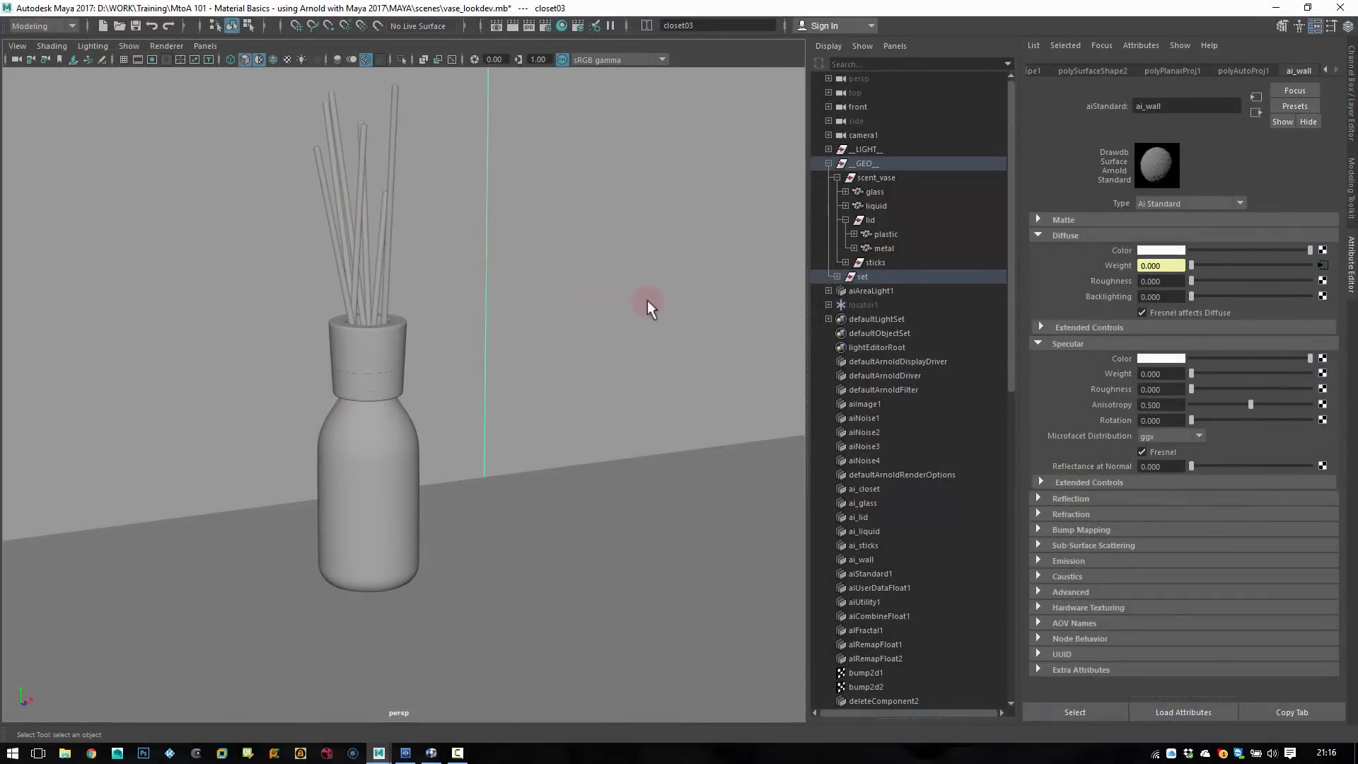
pyautogui.keyDown('alt'); pyautogui.moveTo(586, 294); pyautogui.dragTo(351, 333, button='right'); pyautogui.keyUp('alt')
pyautogui.keyDown('alt'); pyautogui.moveTo(635, 299); pyautogui.dragTo(359, 327, button='right'); pyautogui.keyUp('alt')
pyautogui.keyDown('alt'); pyautogui.moveTo(566, 318); pyautogui.dragTo(314, 354, button='right'); pyautogui.keyUp('alt')
pyautogui.keyDown('alt'); pyautogui.moveTo(454, 348); pyautogui.dragTo(316, 343); pyautogui.keyUp('alt')
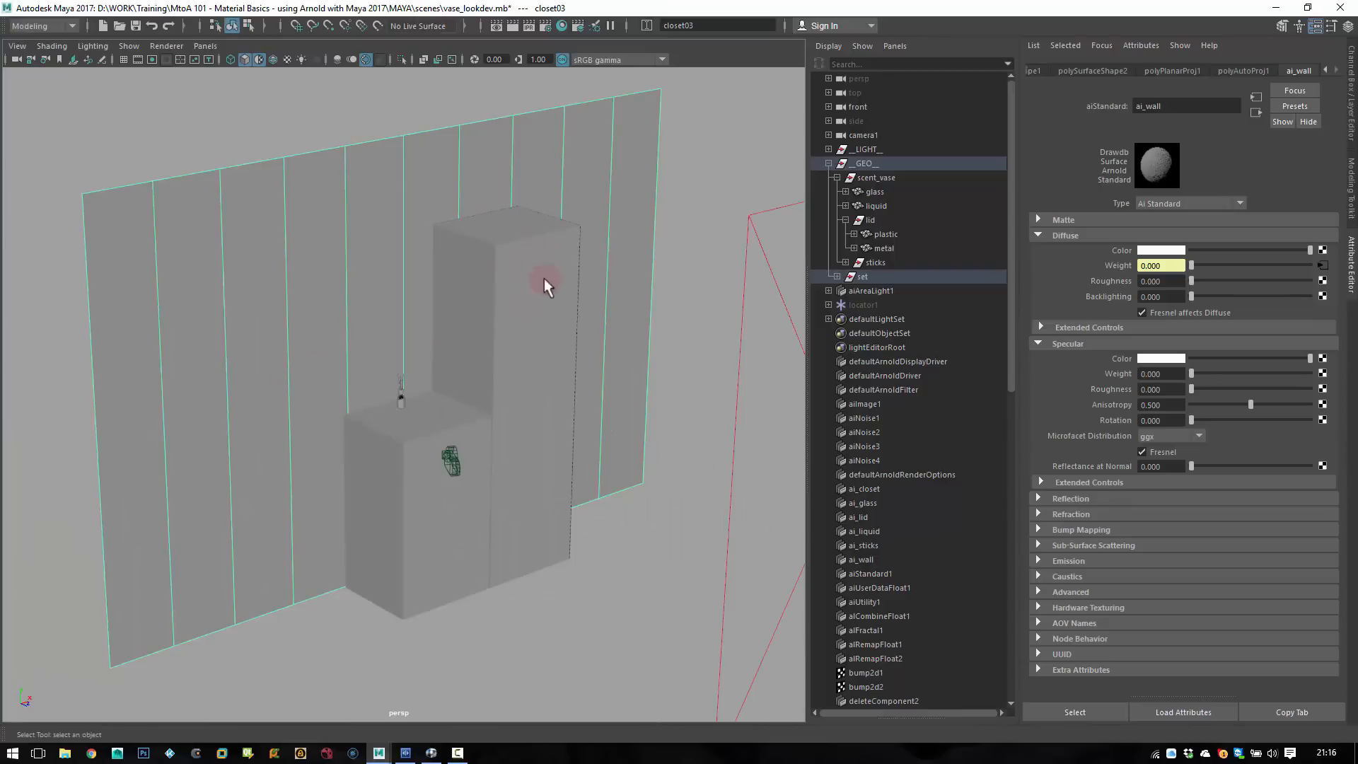
pyautogui.keyDown('alt'); pyautogui.moveTo(583, 328); pyautogui.dragTo(570, 376); pyautogui.keyUp('alt')
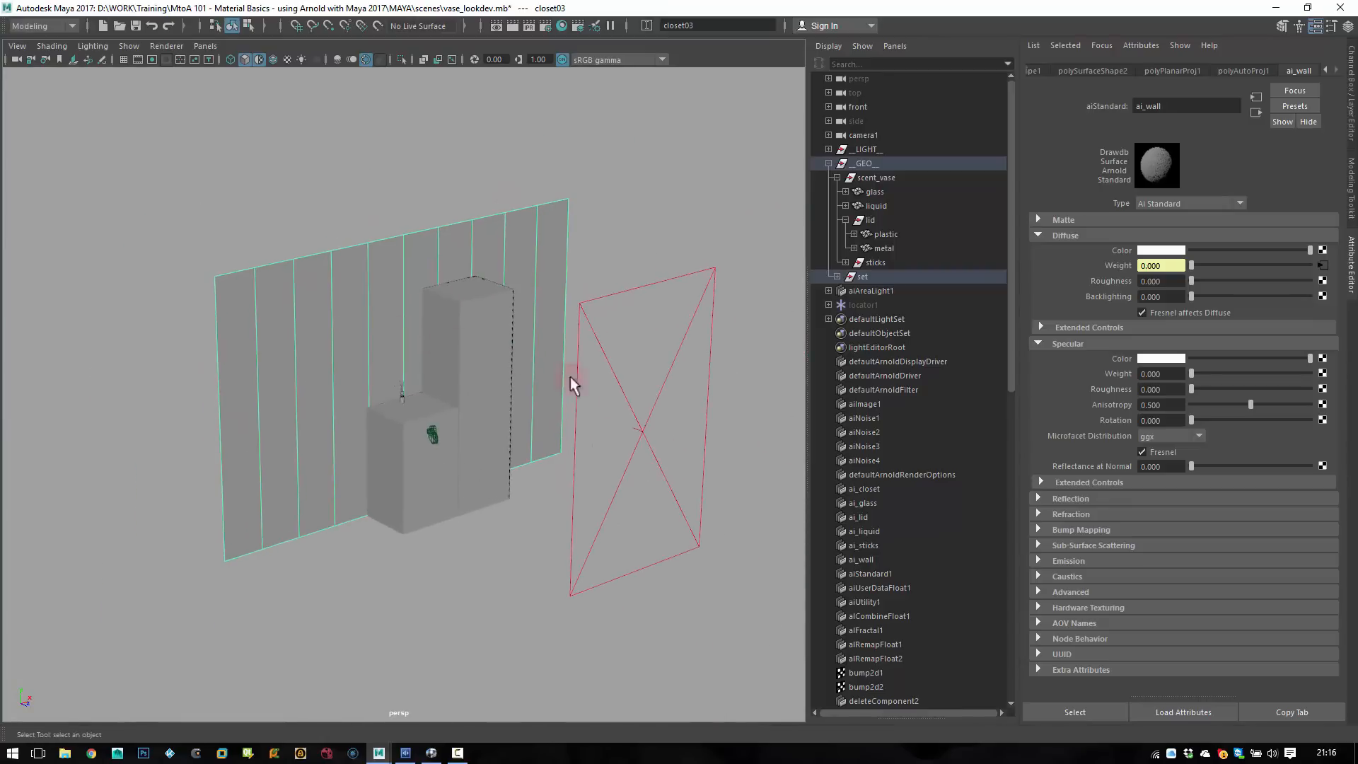
pyautogui.click(660, 411)
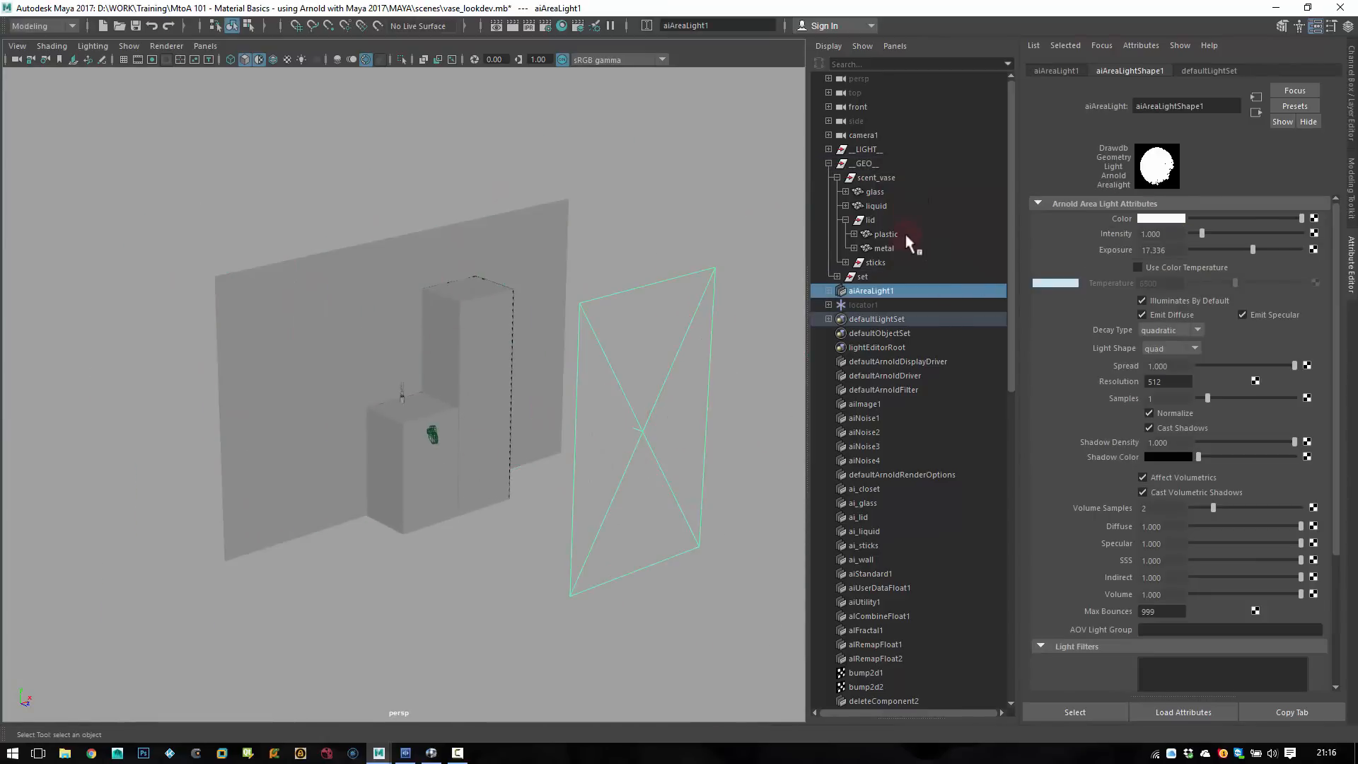
# - Select the vase's glass mesh and move it sideways, away from the liquid and sticks
pyautogui.keyDown('alt'); pyautogui.moveTo(351, 395); pyautogui.dragTo(767, 400, button='right'); pyautogui.keyUp('alt')
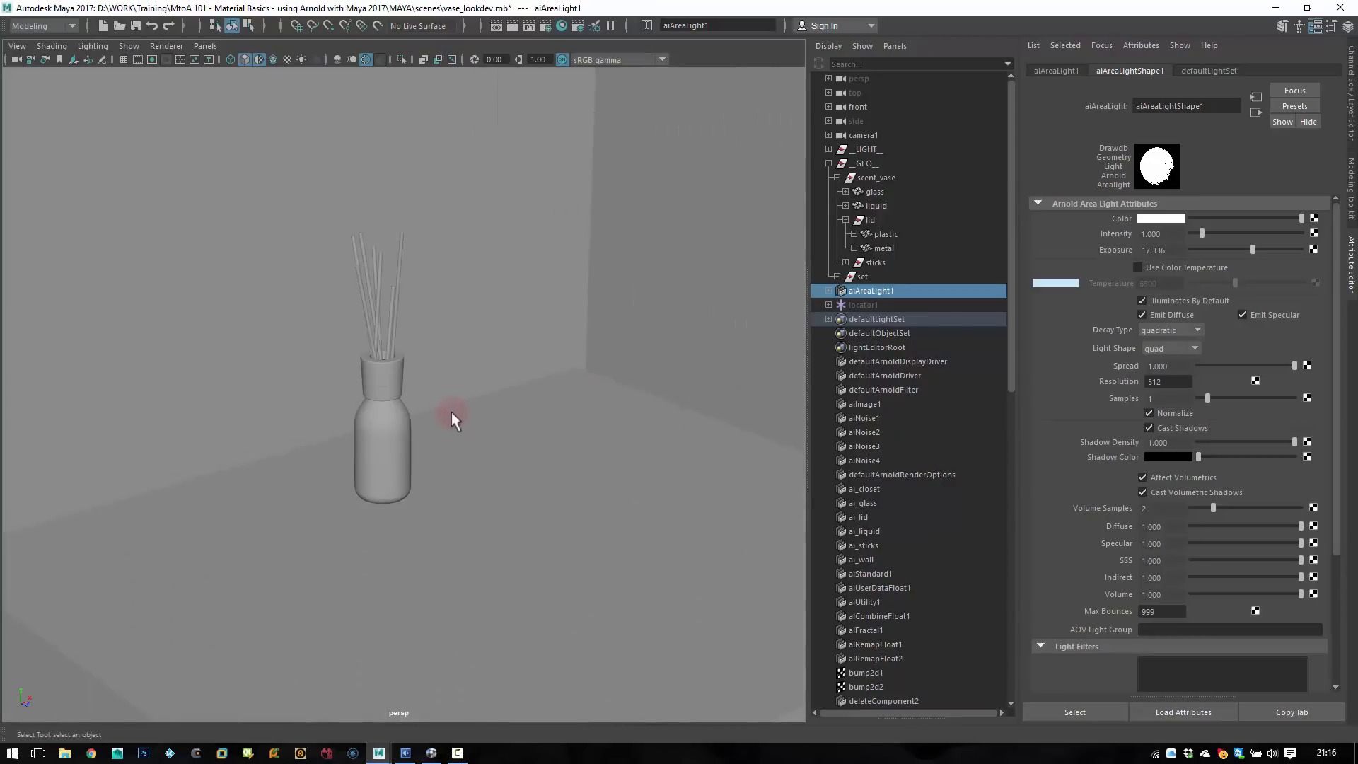
pyautogui.click(399, 453)
pyautogui.press('f')
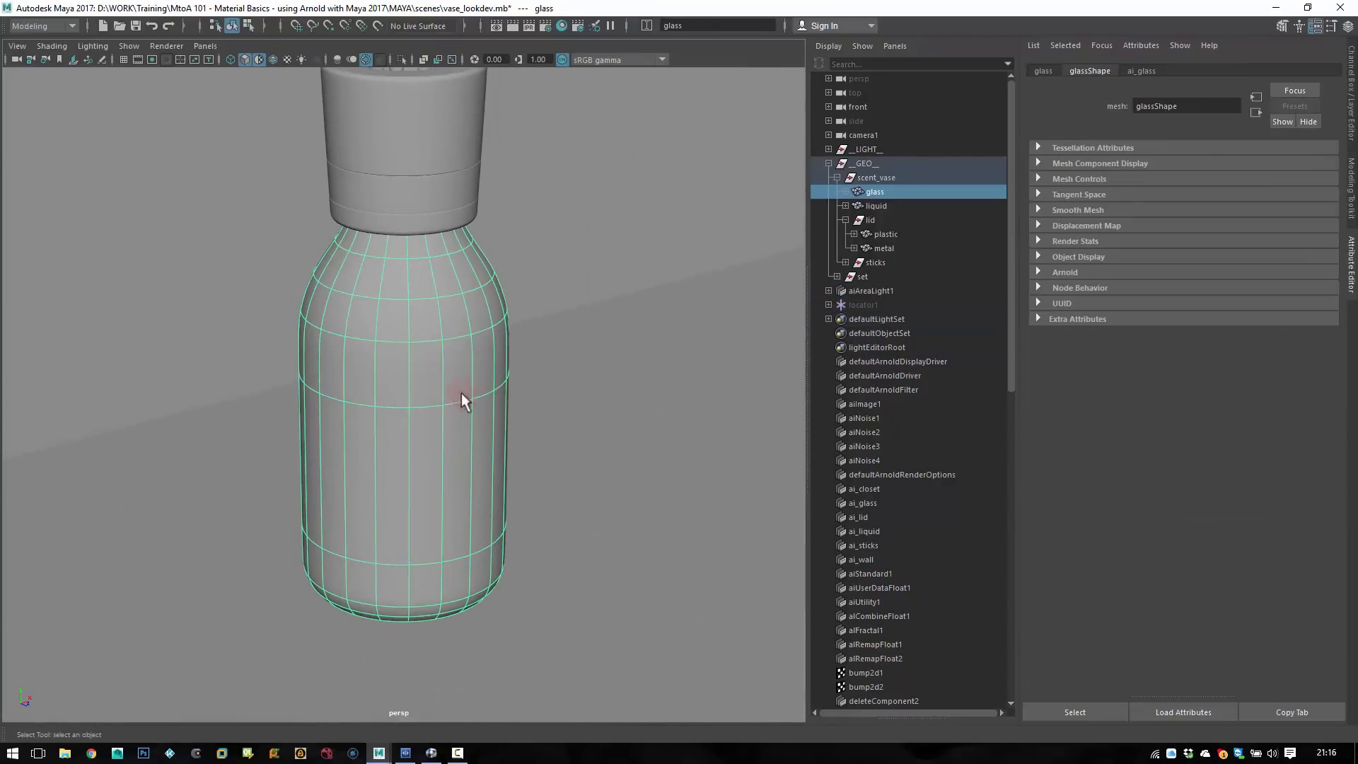
pyautogui.press('w')
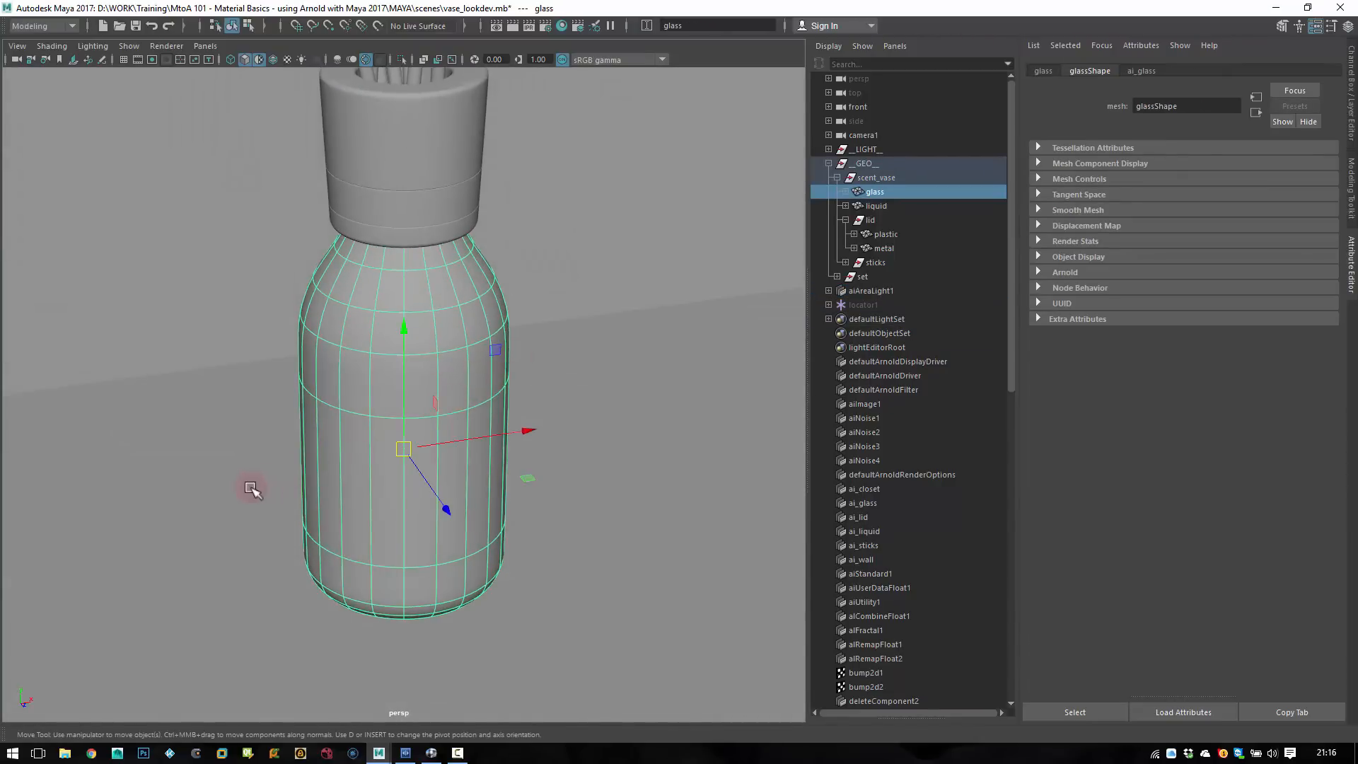
pyautogui.keyDown('shift'); pyautogui.moveTo(252, 488); pyautogui.dragTo(527, 460, button='middle'); pyautogui.keyUp('shift')
# - Inspect the vase's inner parts, selecting the sticks, the liquid and the plastic lid in turn
pyautogui.moveTo(463, 444); pyautogui.dragTo(448, 453)
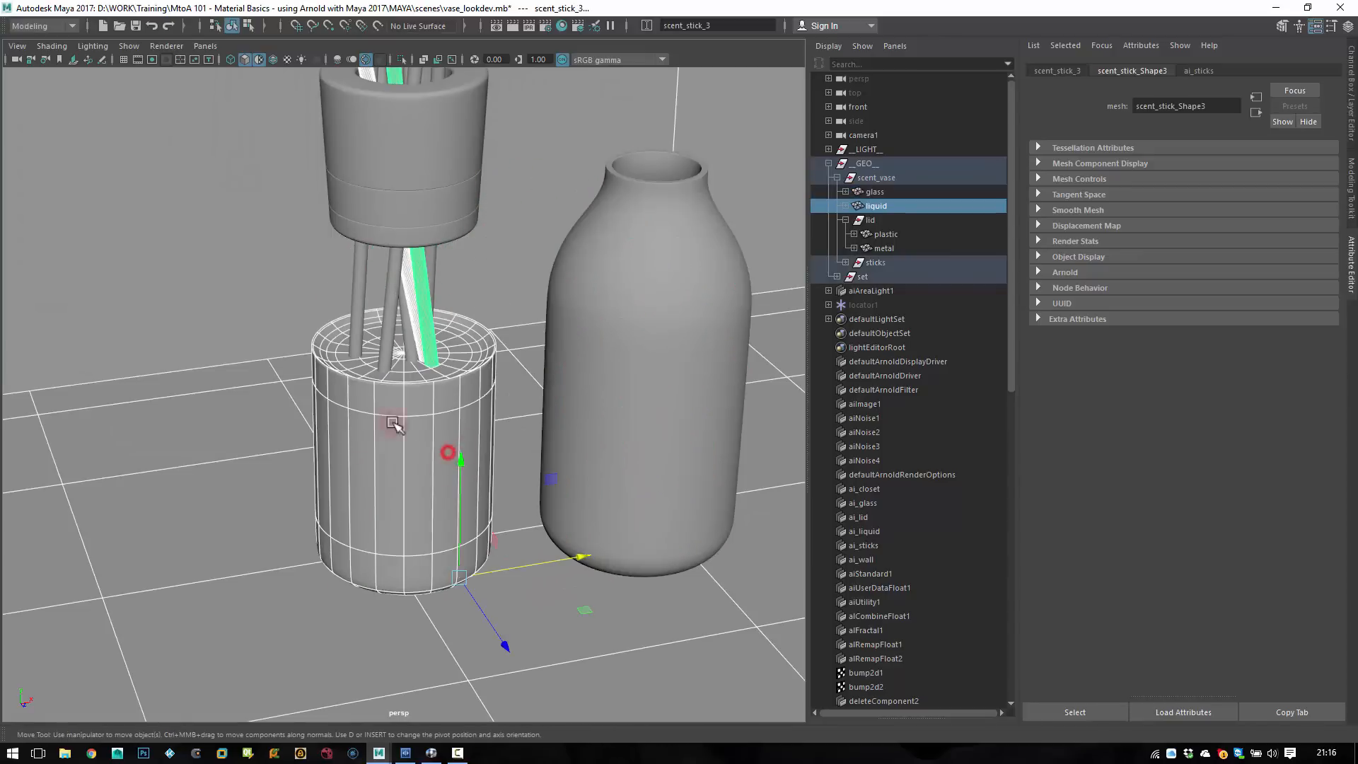
pyautogui.click(447, 410)
pyautogui.keyDown('alt'); pyautogui.moveTo(462, 276); pyautogui.dragTo(423, 416); pyautogui.keyUp('alt')
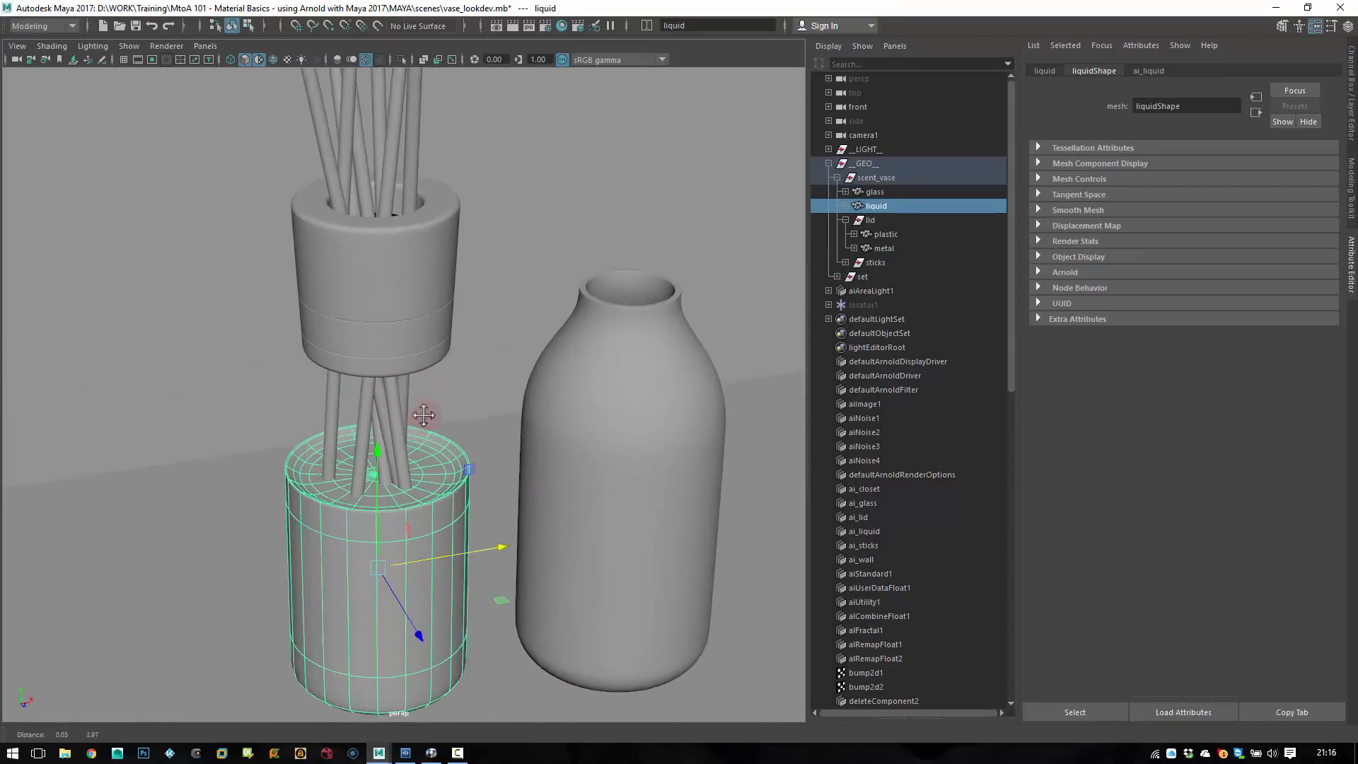
pyautogui.keyDown('alt'); pyautogui.moveTo(423, 416); pyautogui.dragTo(413, 388, button='middle'); pyautogui.keyUp('alt')
pyautogui.keyDown('alt'); pyautogui.moveTo(413, 388); pyautogui.dragTo(408, 356); pyautogui.keyUp('alt')
pyautogui.click(415, 441)
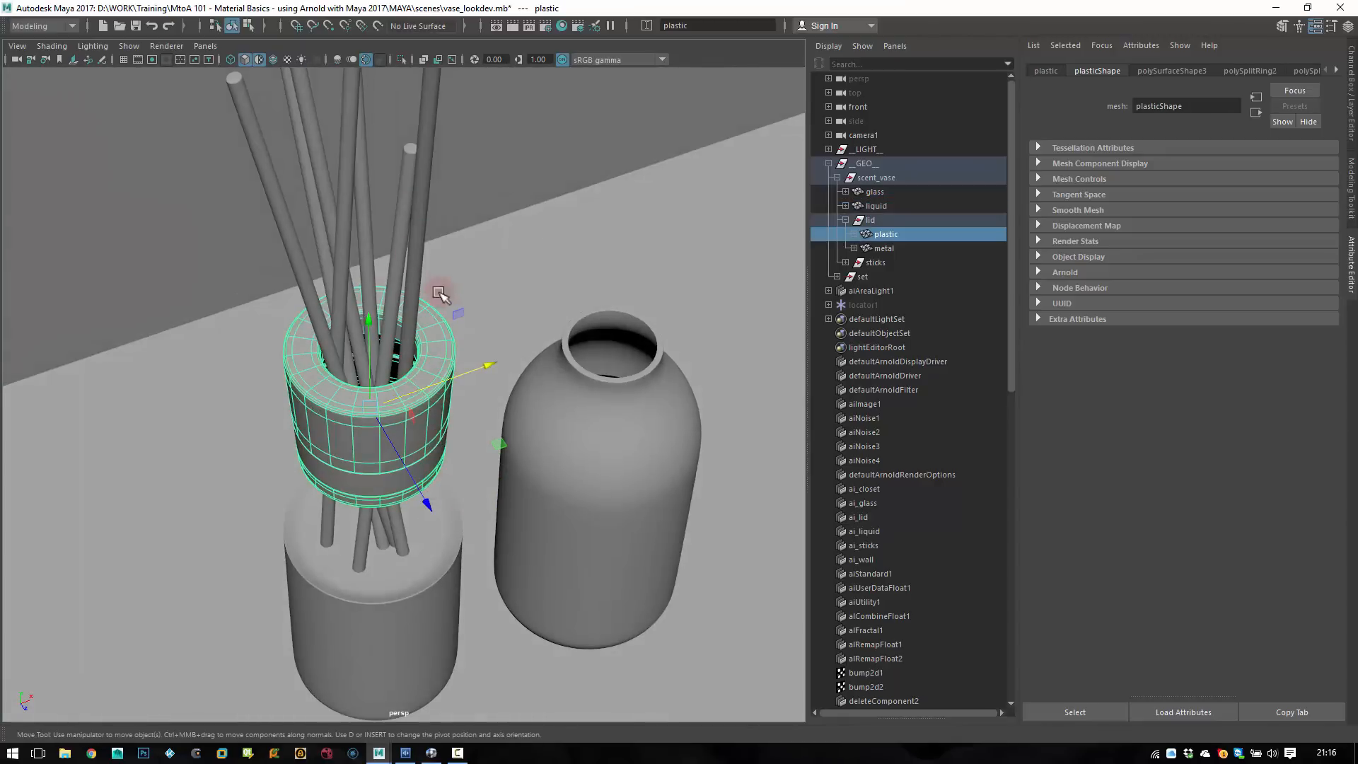
pyautogui.keyDown('alt'); pyautogui.moveTo(506, 369); pyautogui.dragTo(440, 343); pyautogui.keyUp('alt')
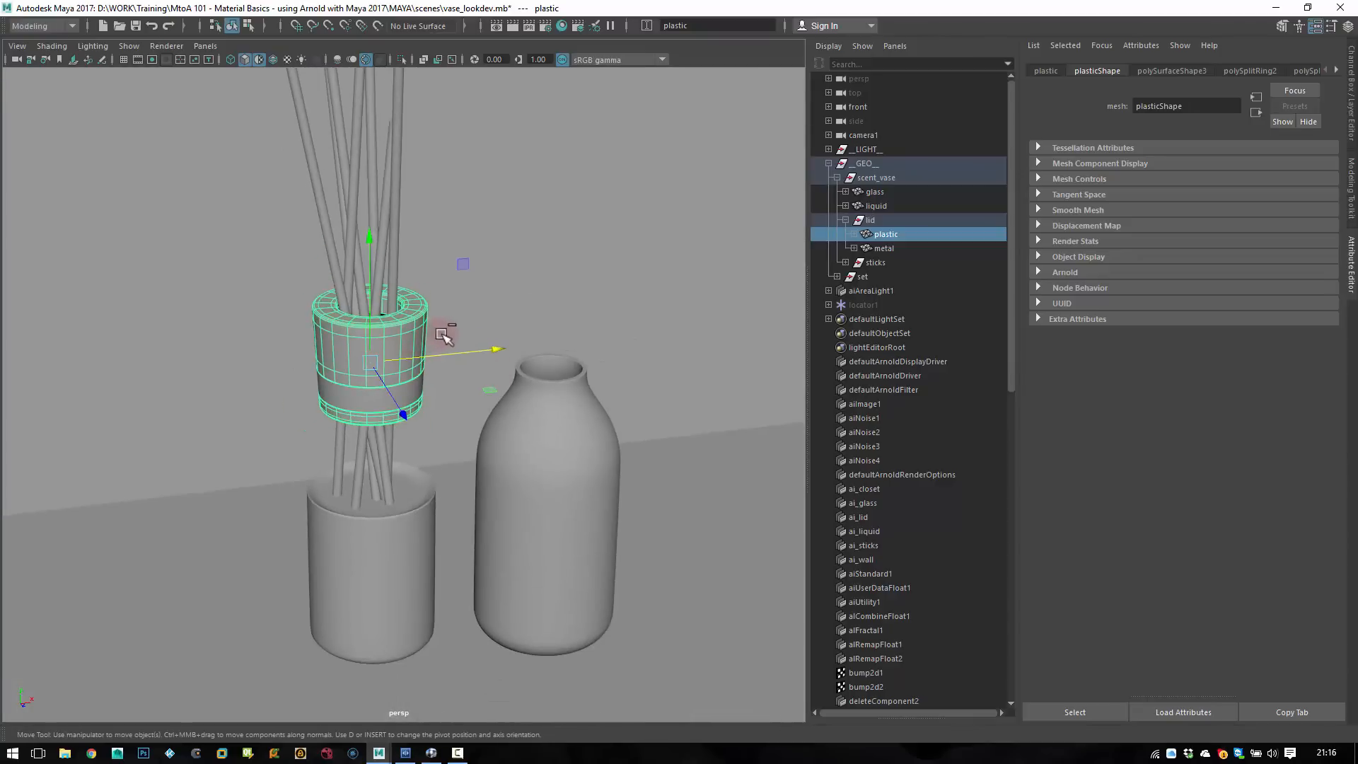
# - Undo the part selections and the sideways move of the glass
pyautogui.hotkey('ctrl', 'z')
pyautogui.hotkey('ctrl', 'z')
pyautogui.hotkey('ctrl', 'z')
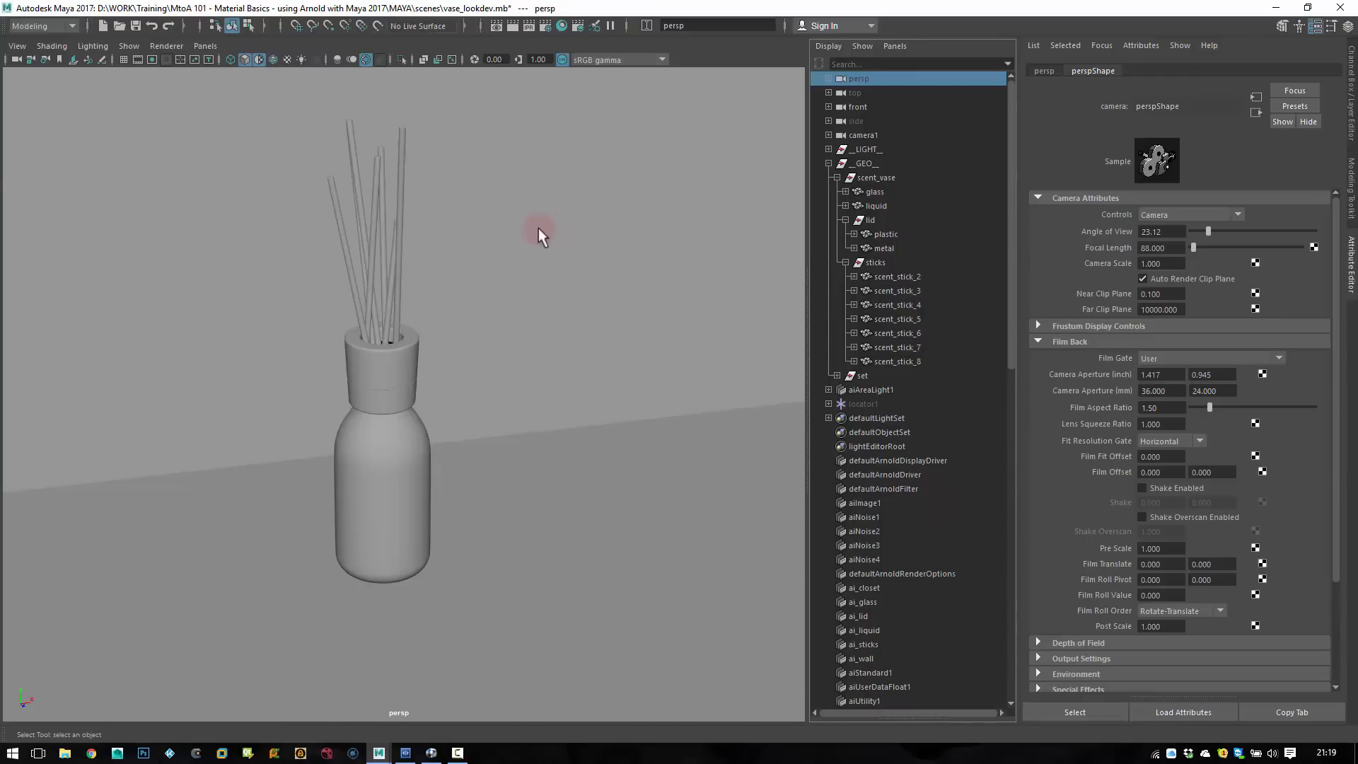
# - Open the Arnold Render View and inspect the live perspective render of the vase and set from several angles
pyautogui.press('space')
pyautogui.click(651, 177)
pyautogui.click(665, 204)
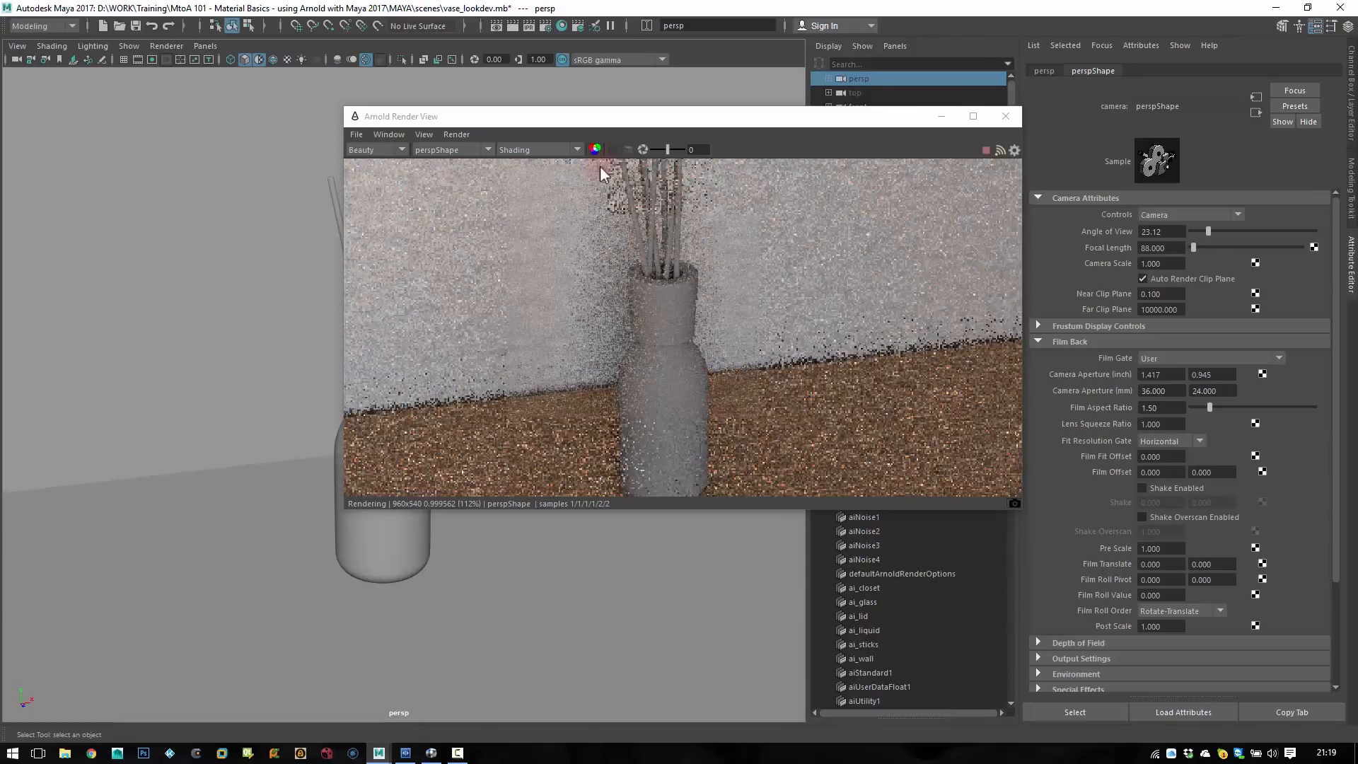
pyautogui.keyDown('alt'); pyautogui.moveTo(518, 591); pyautogui.dragTo(545, 570); pyautogui.keyUp('alt')
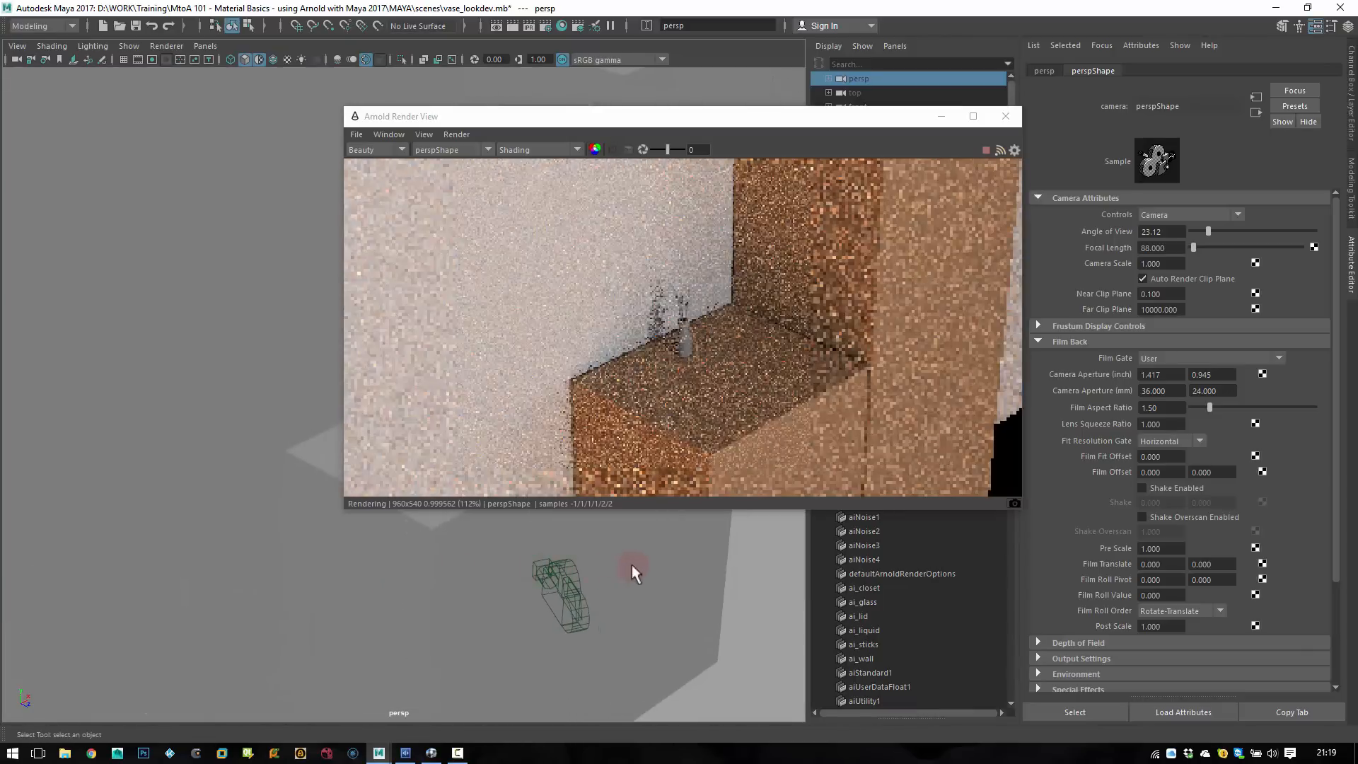
pyautogui.keyDown('alt'); pyautogui.moveTo(637, 570); pyautogui.dragTo(491, 564); pyautogui.keyUp('alt')
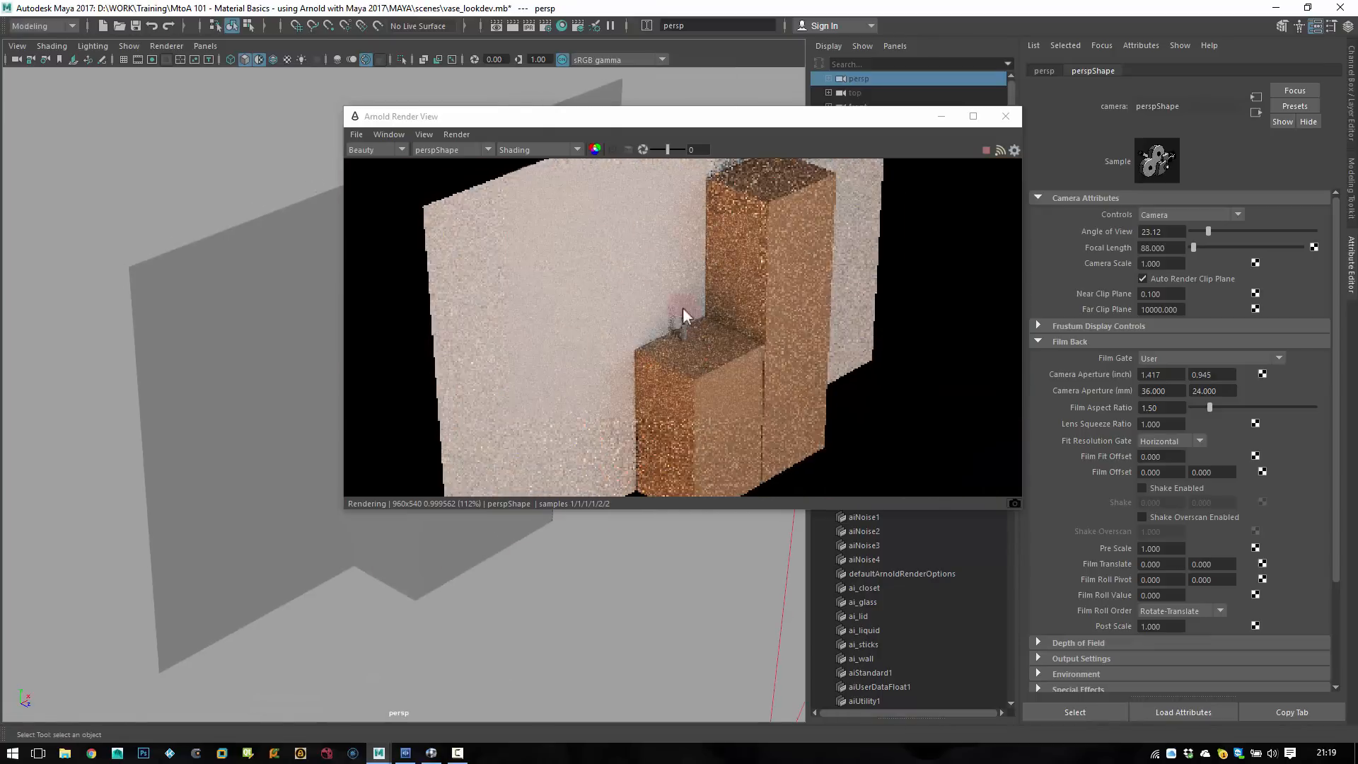
pyautogui.keyDown('alt'); pyautogui.moveTo(469, 522); pyautogui.dragTo(469, 563, button='right'); pyautogui.keyUp('alt')
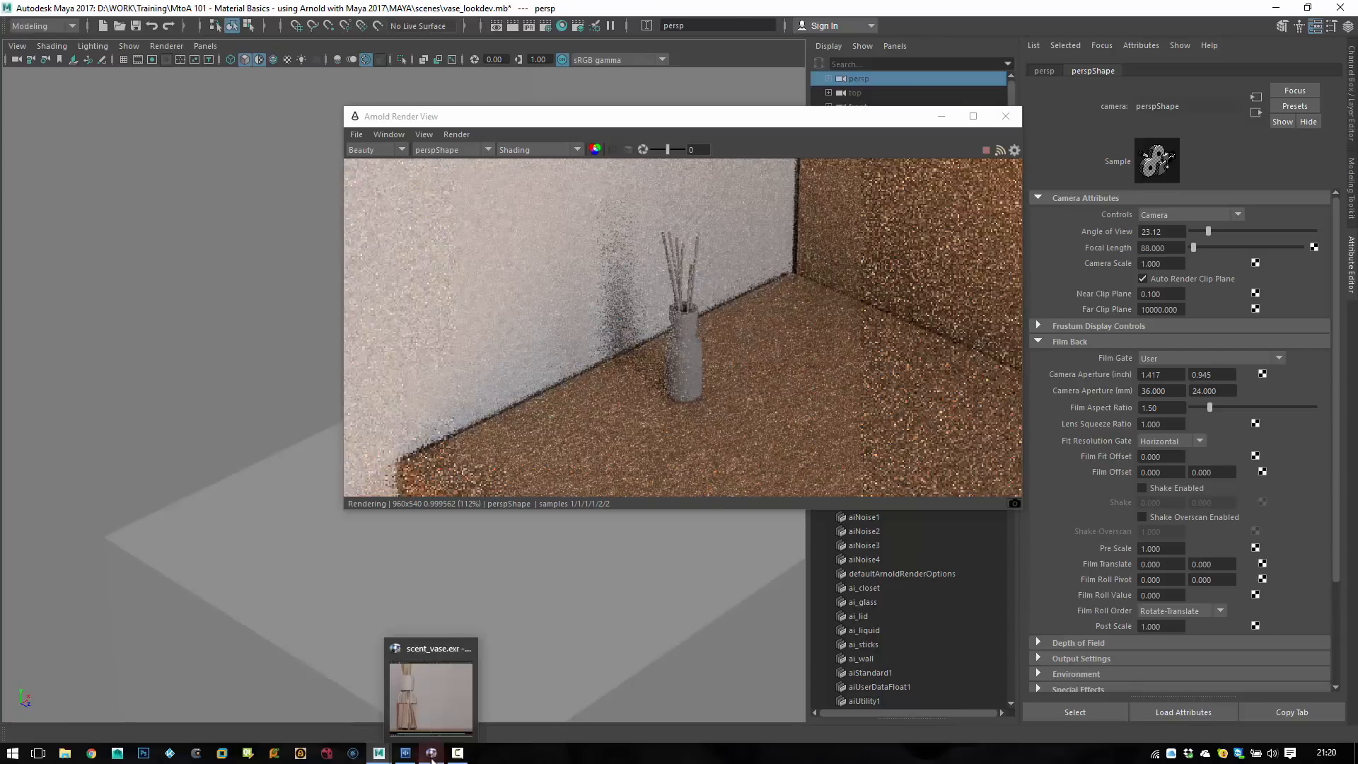
# - Check the scent_vase.exr reference render in RV, return to Maya and close the Arnold Render View
pyautogui.click(431, 754)
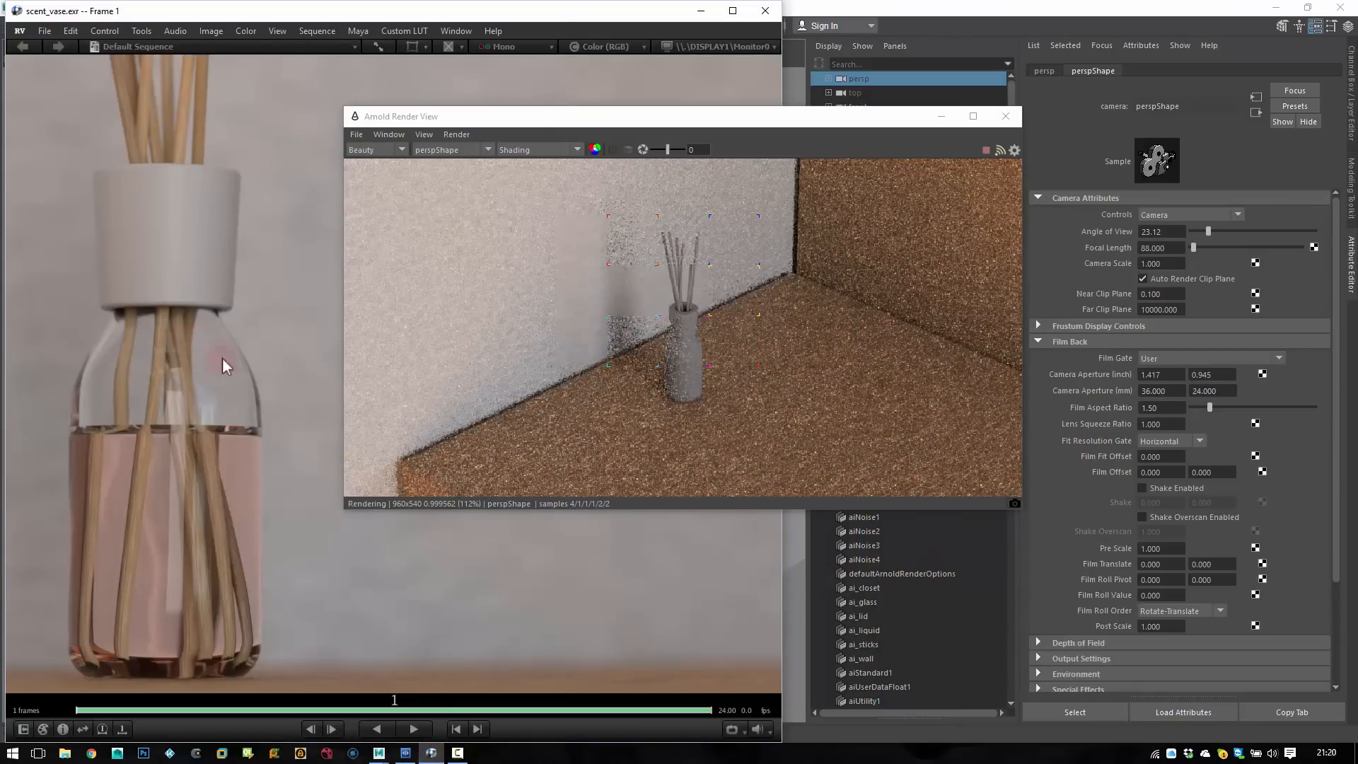
pyautogui.click(808, 551)
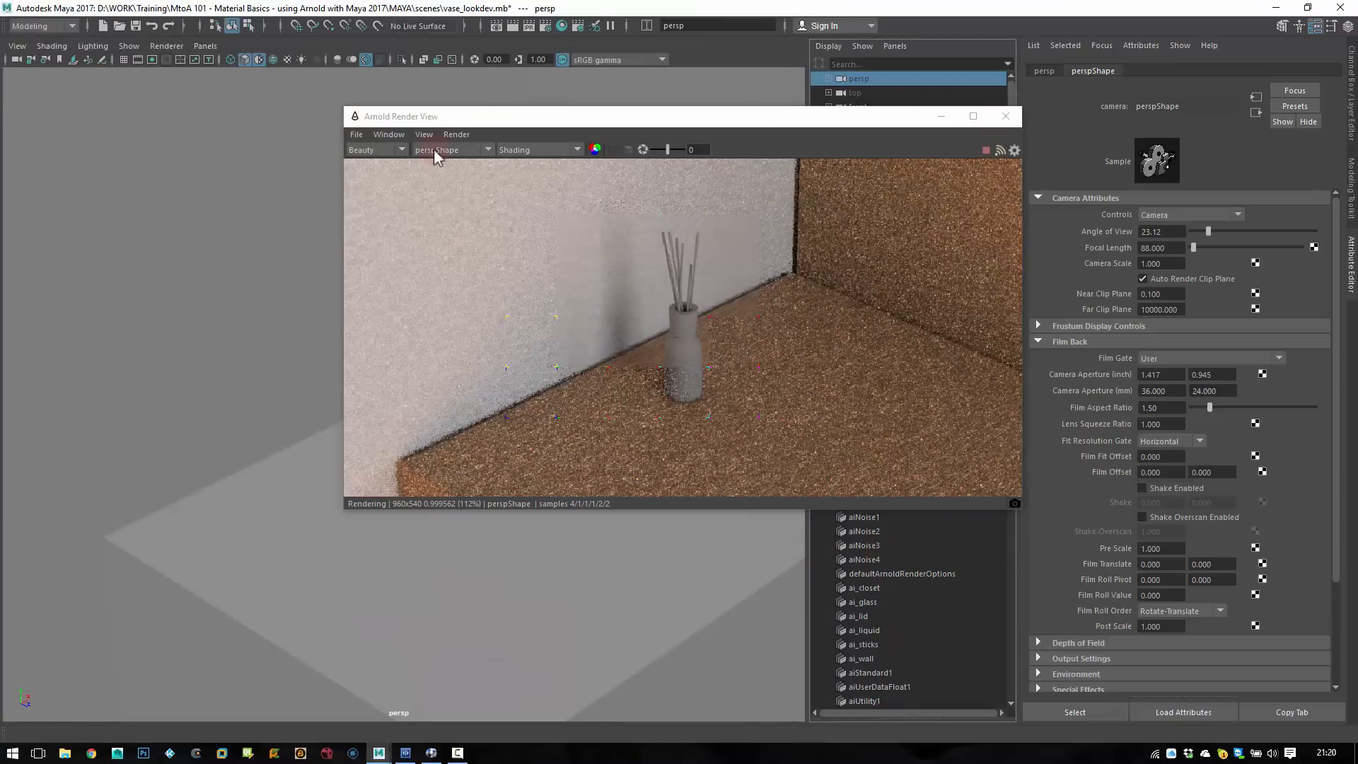
pyautogui.click(1006, 116)
# - Assign a new Arnold aiStandard material to the vase's glass mesh
pyautogui.click(429, 431)
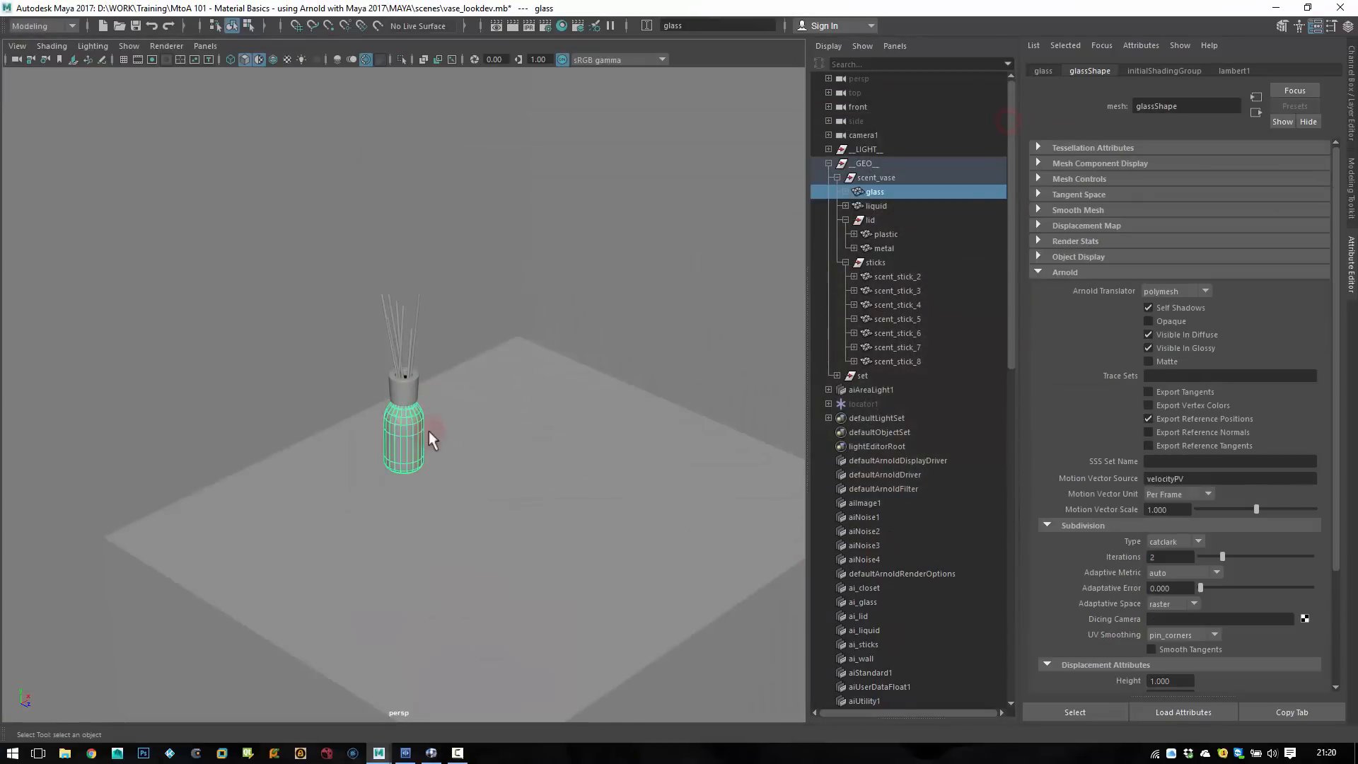
pyautogui.moveTo(413, 341); pyautogui.dragTo(414, 422, button='right')
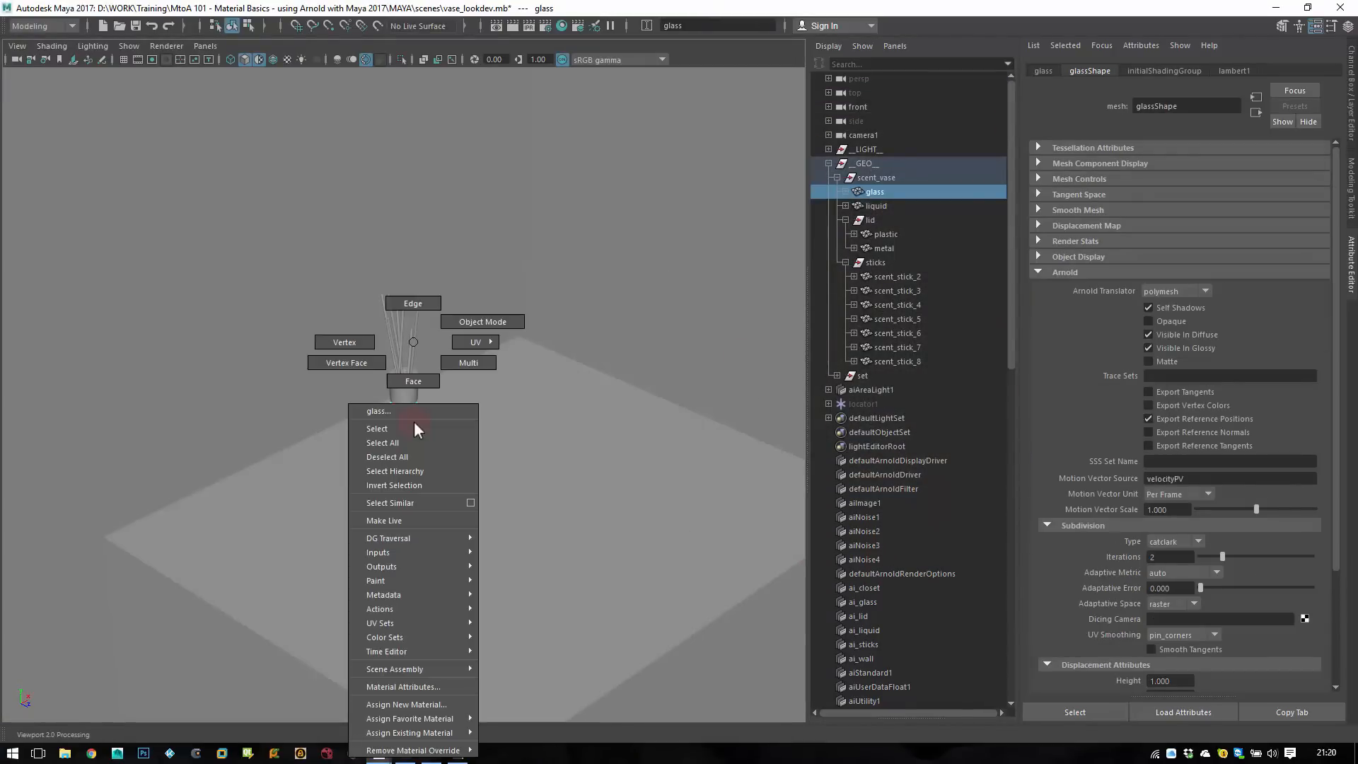
pyautogui.click(447, 704)
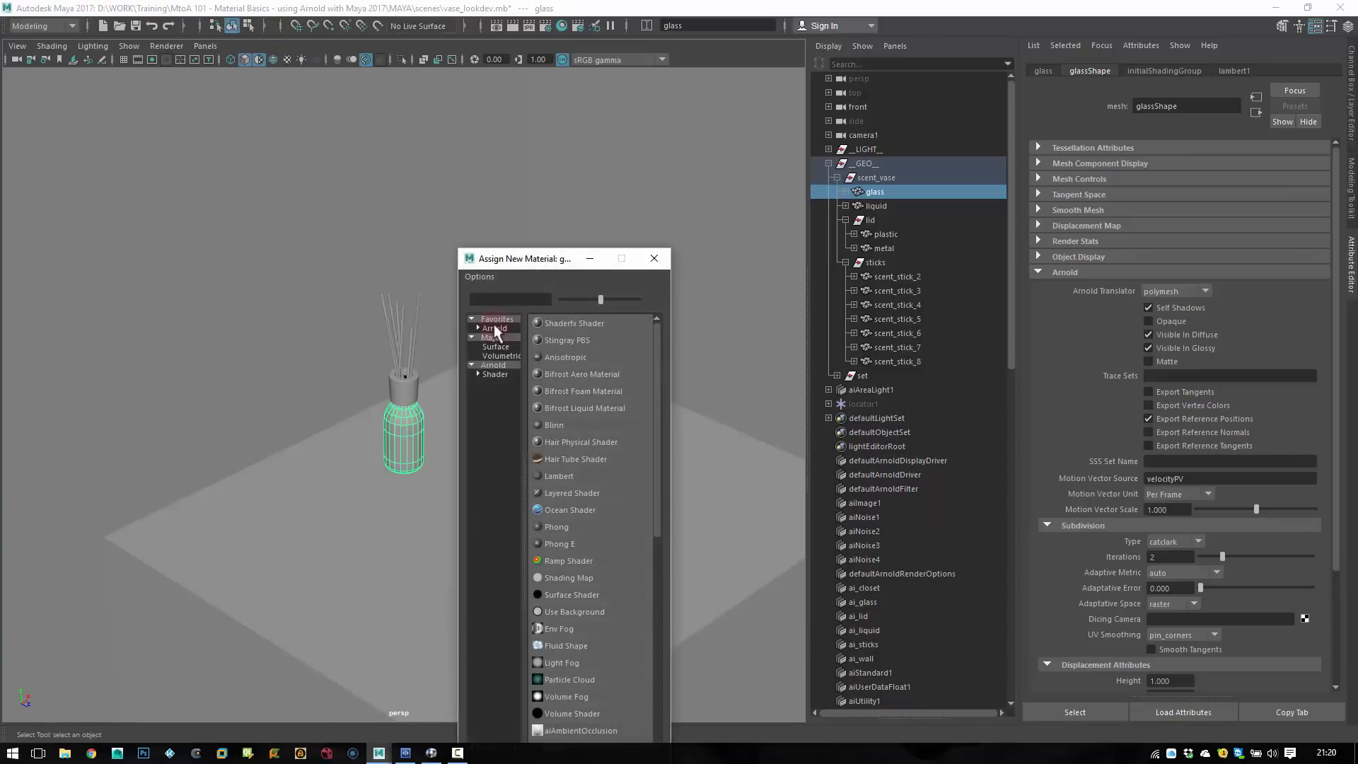
pyautogui.click(493, 327)
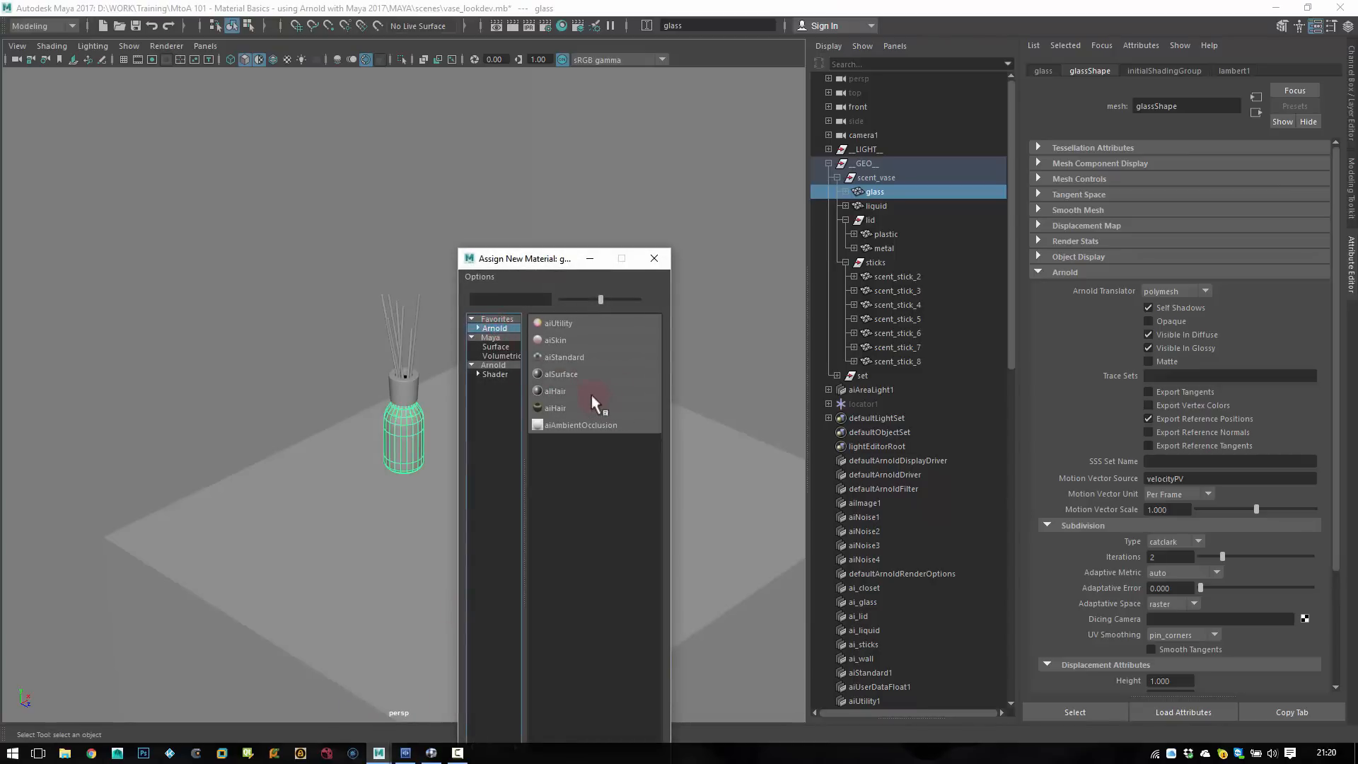
pyautogui.click(566, 356)
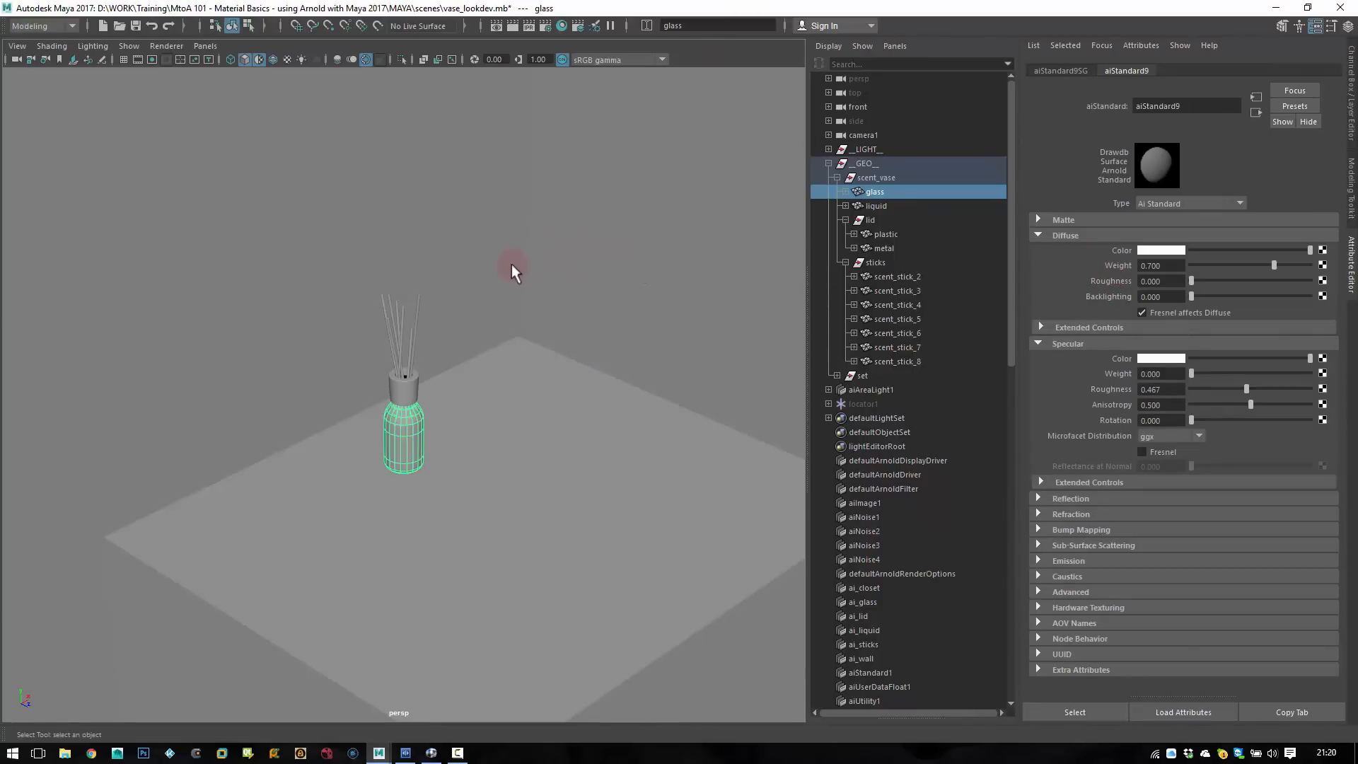
# - Reopen the Arnold Render View and set its render camera to cameraShape1
pyautogui.press('space')
pyautogui.click(625, 217)
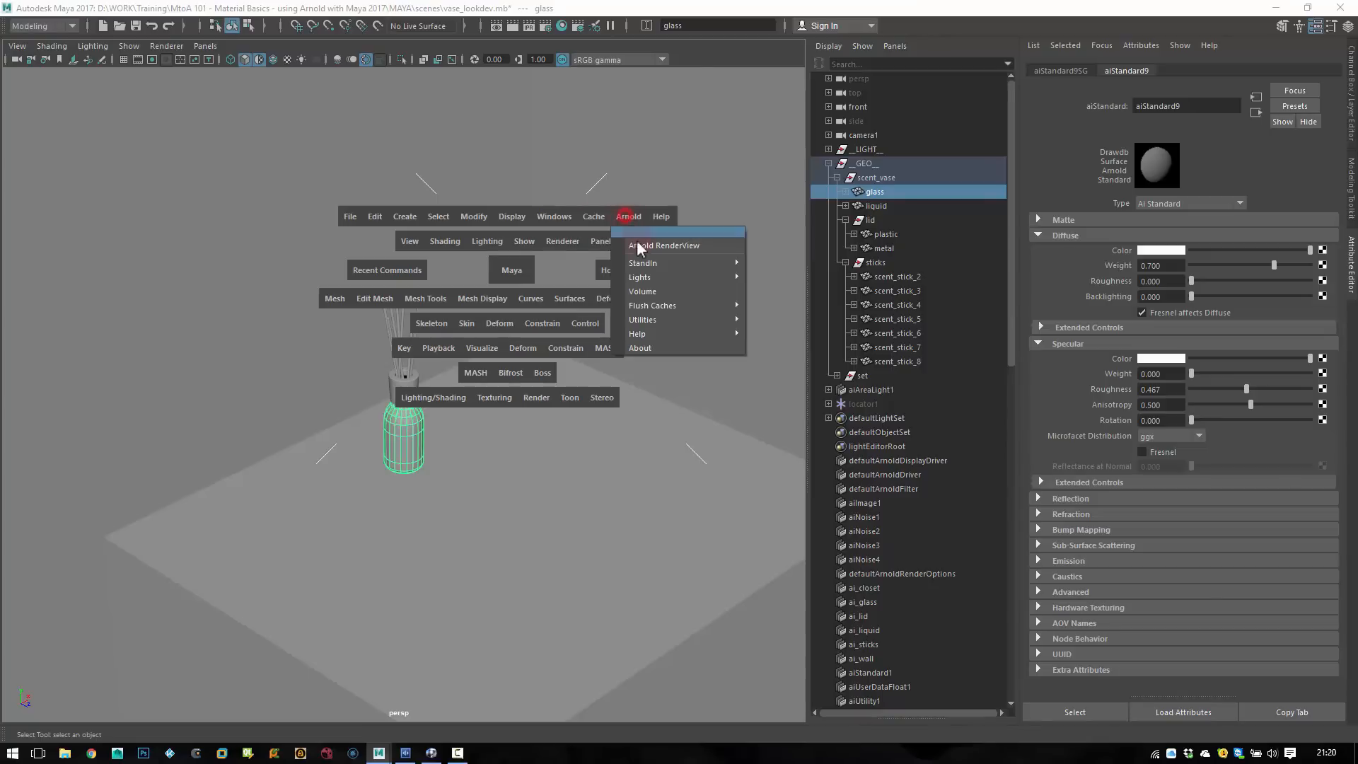
pyautogui.click(636, 240)
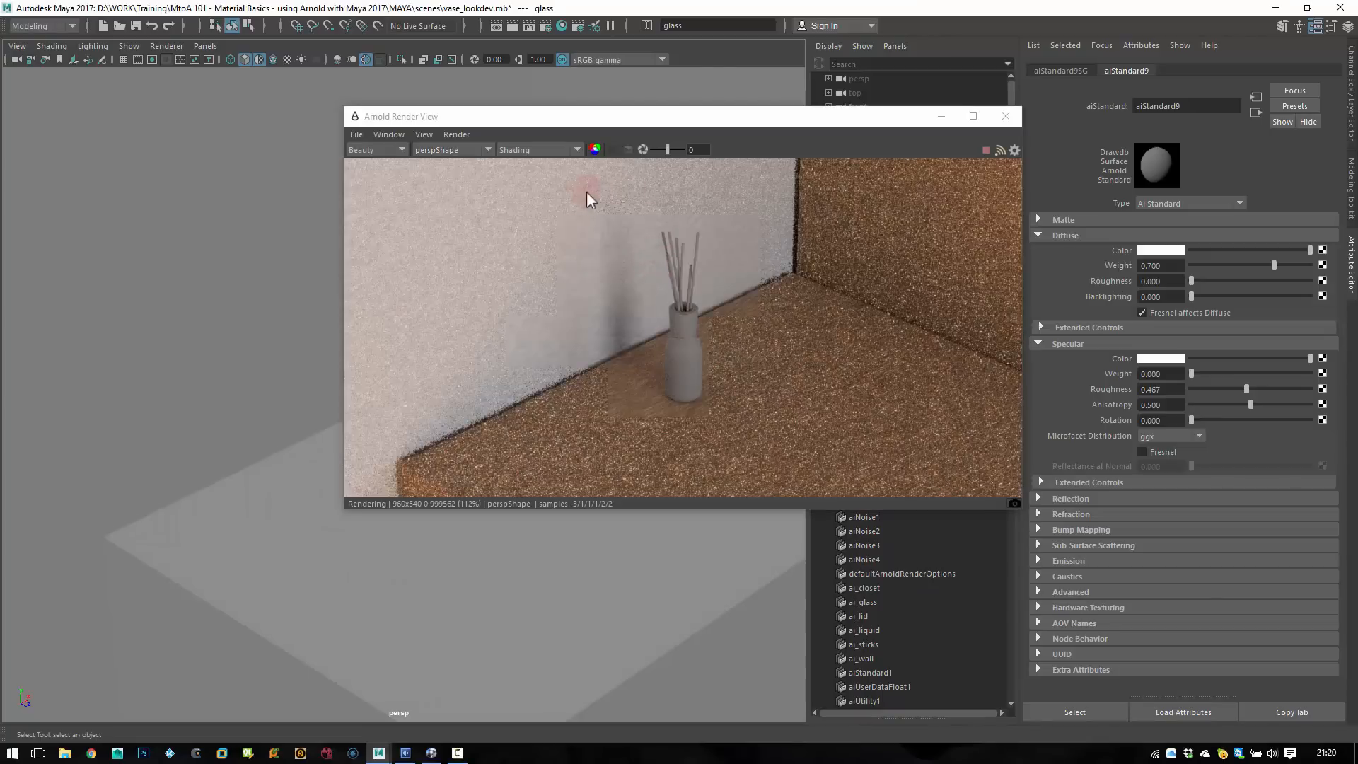
pyautogui.click(451, 147)
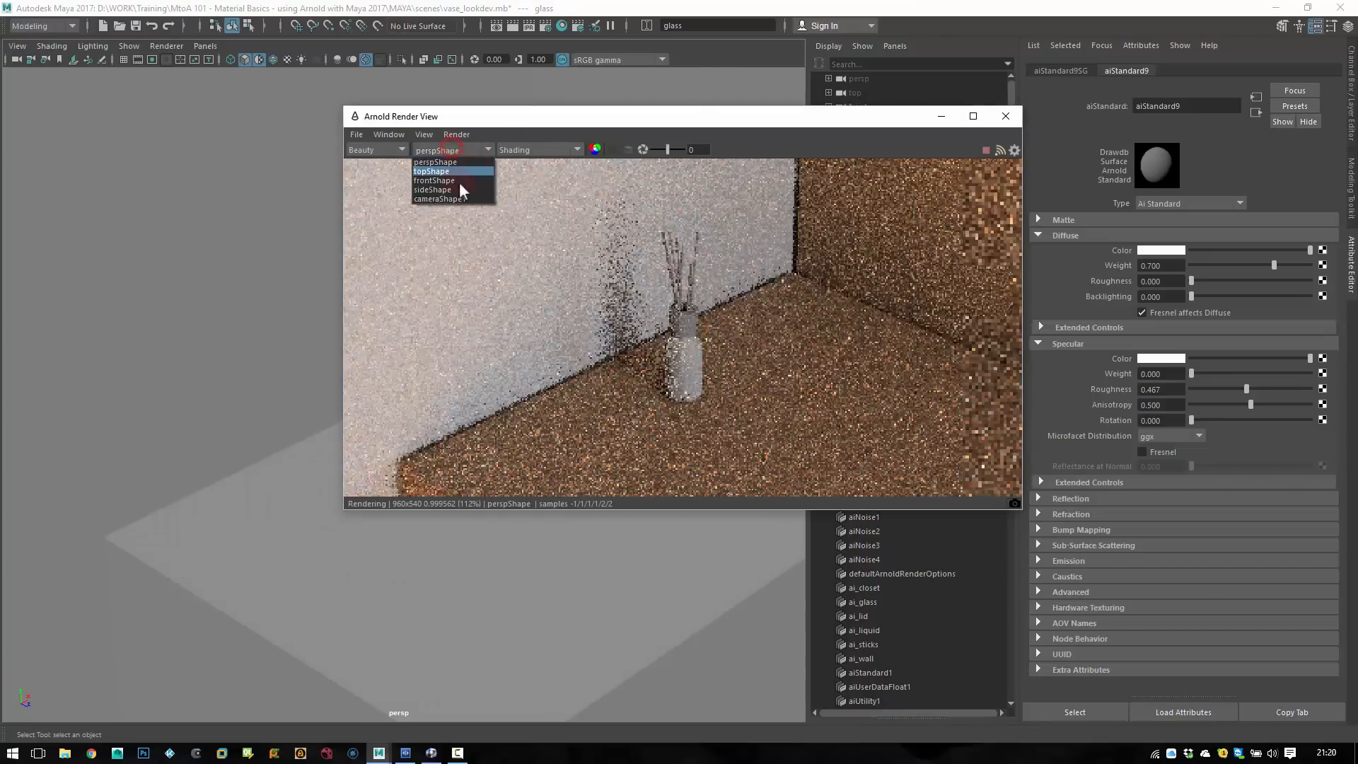
pyautogui.click(456, 201)
# - Centre the vase in the render, limit rendering to a region around the glass bottle, and reposition the render window
pyautogui.moveTo(528, 363); pyautogui.dragTo(640, 330, button='middle')
pyautogui.moveTo(526, 238); pyautogui.dragTo(688, 493)
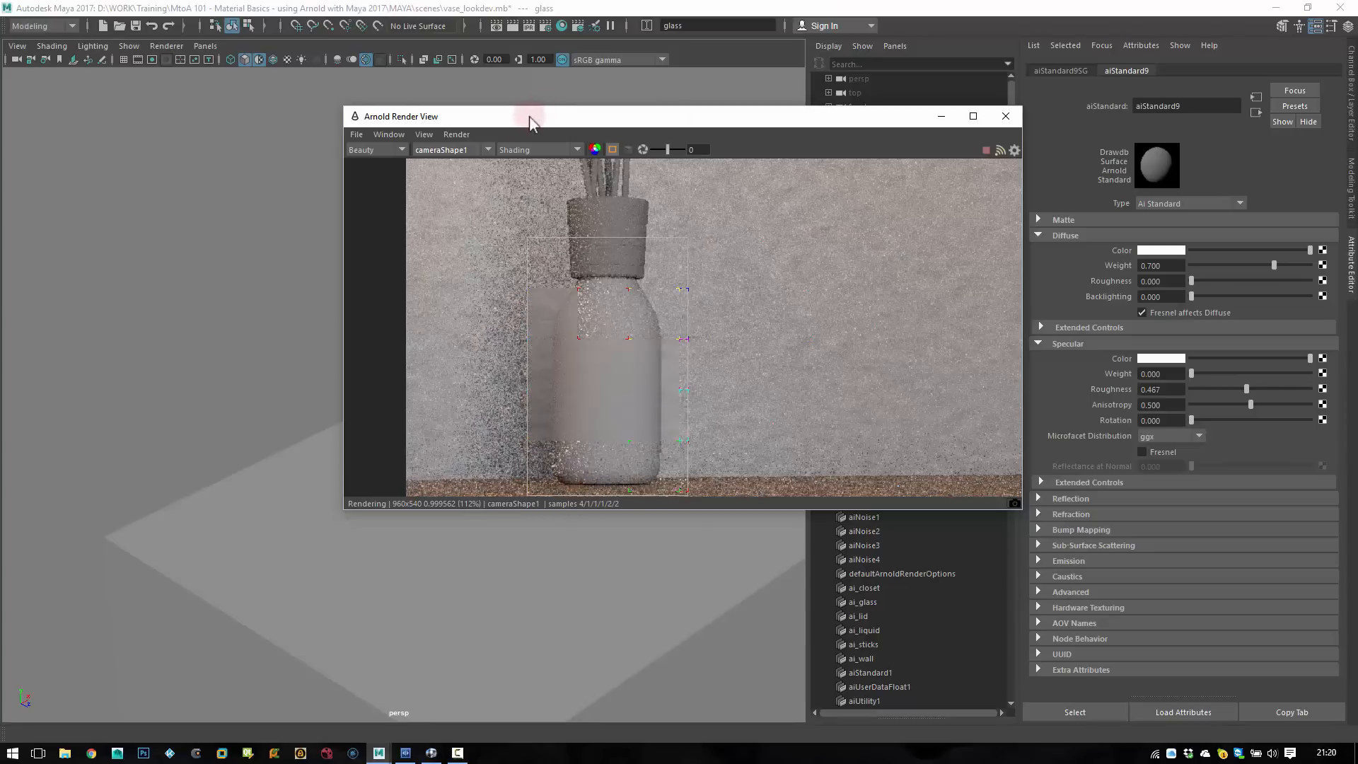
pyautogui.moveTo(529, 116); pyautogui.dragTo(503, 138)
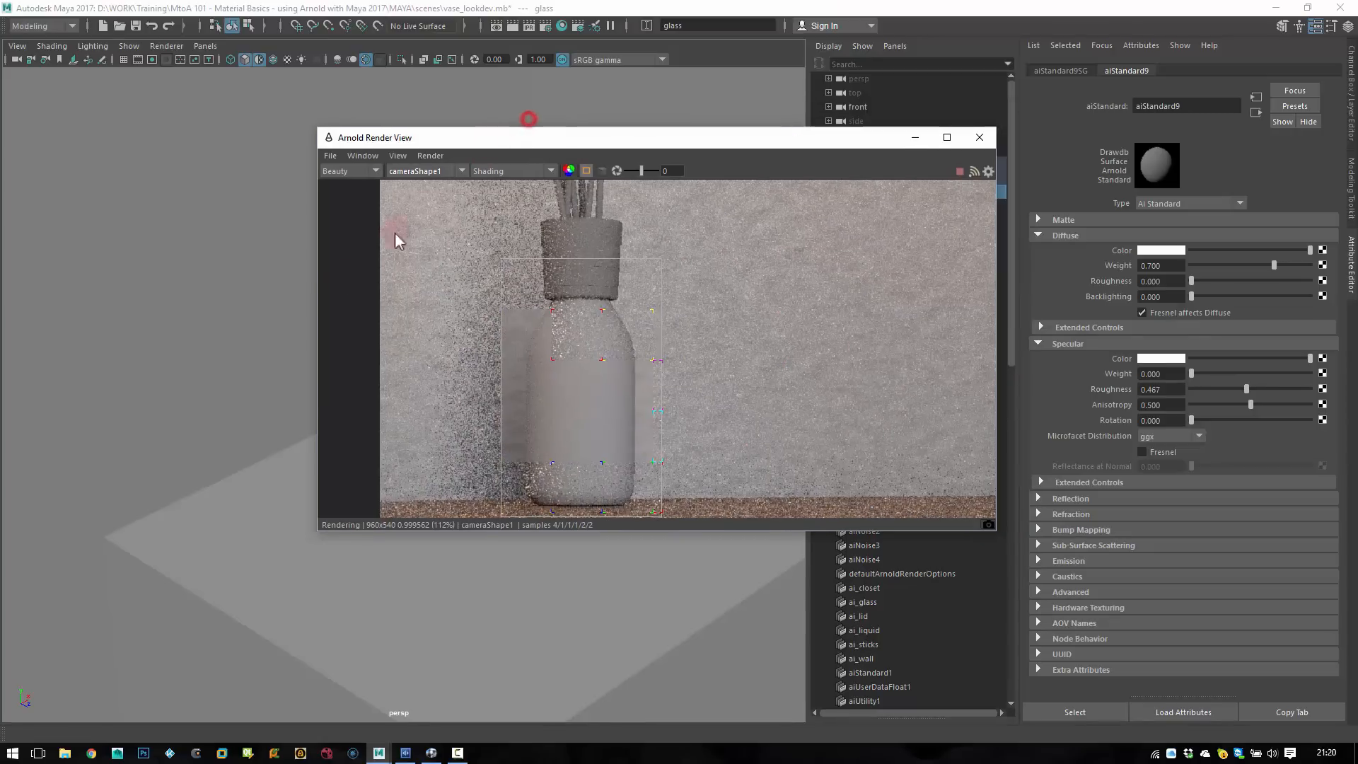
pyautogui.click(436, 141)
# - Set the Arnold bucket size to 16 in the system render settings and dismiss the settings window
pyautogui.click(547, 26)
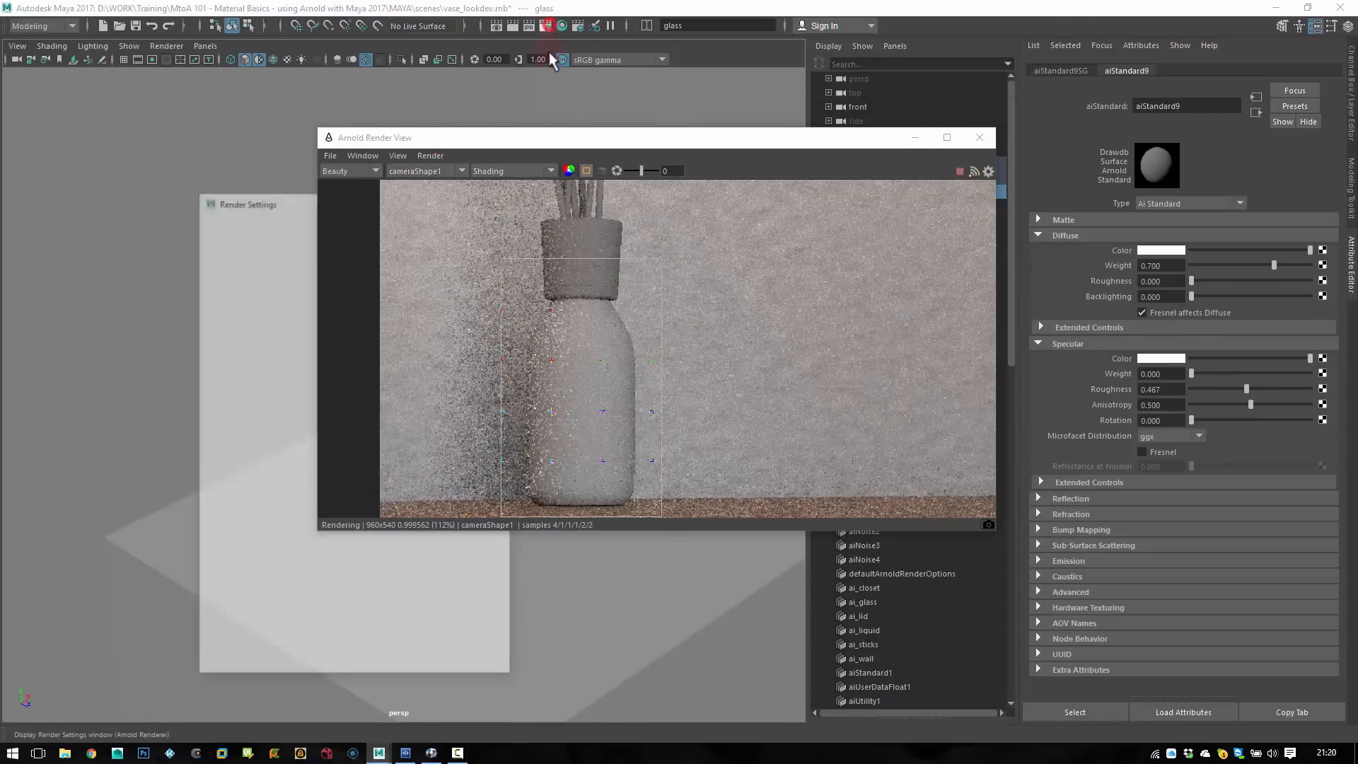
pyautogui.moveTo(245, 203); pyautogui.dragTo(160, 183)
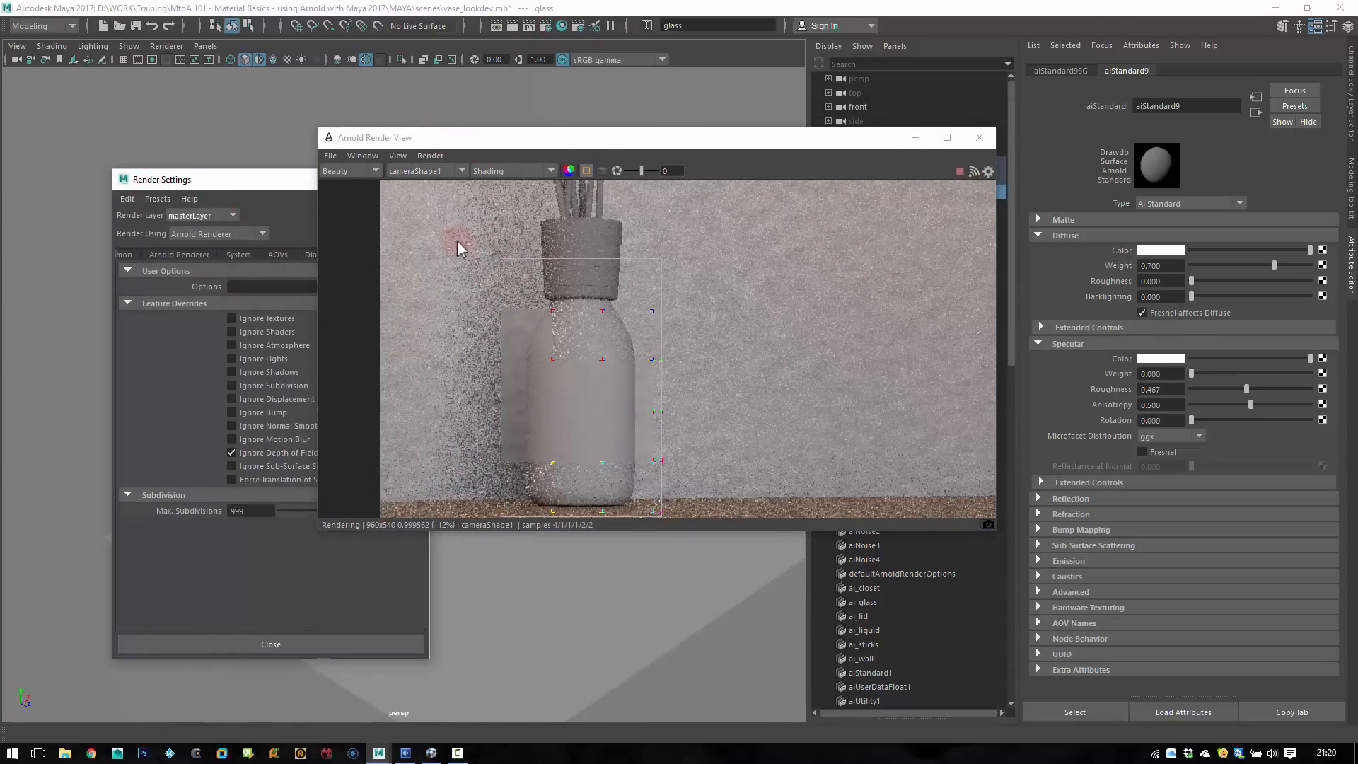
pyautogui.moveTo(445, 138); pyautogui.dragTo(540, 133)
pyautogui.click(238, 255)
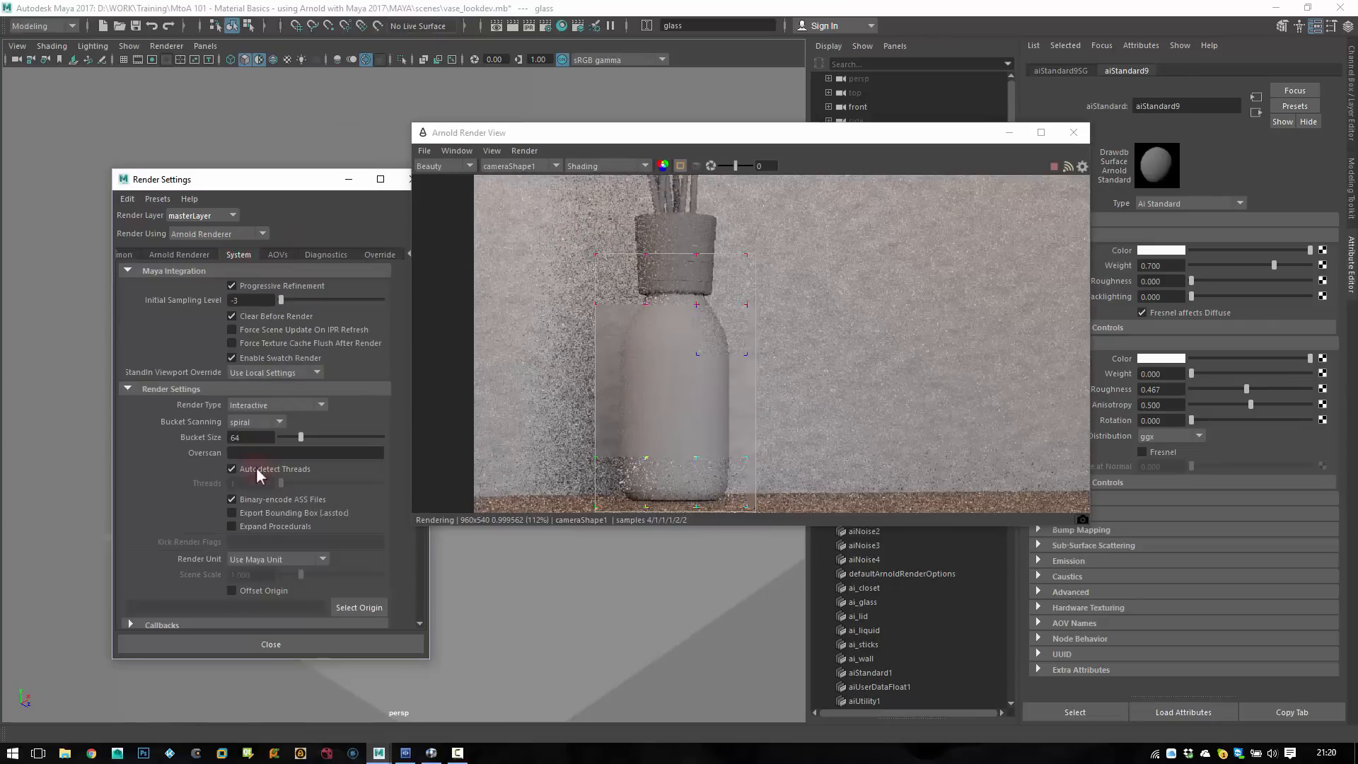
pyautogui.doubleClick(251, 436)
pyautogui.write('16')
pyautogui.press('Return')
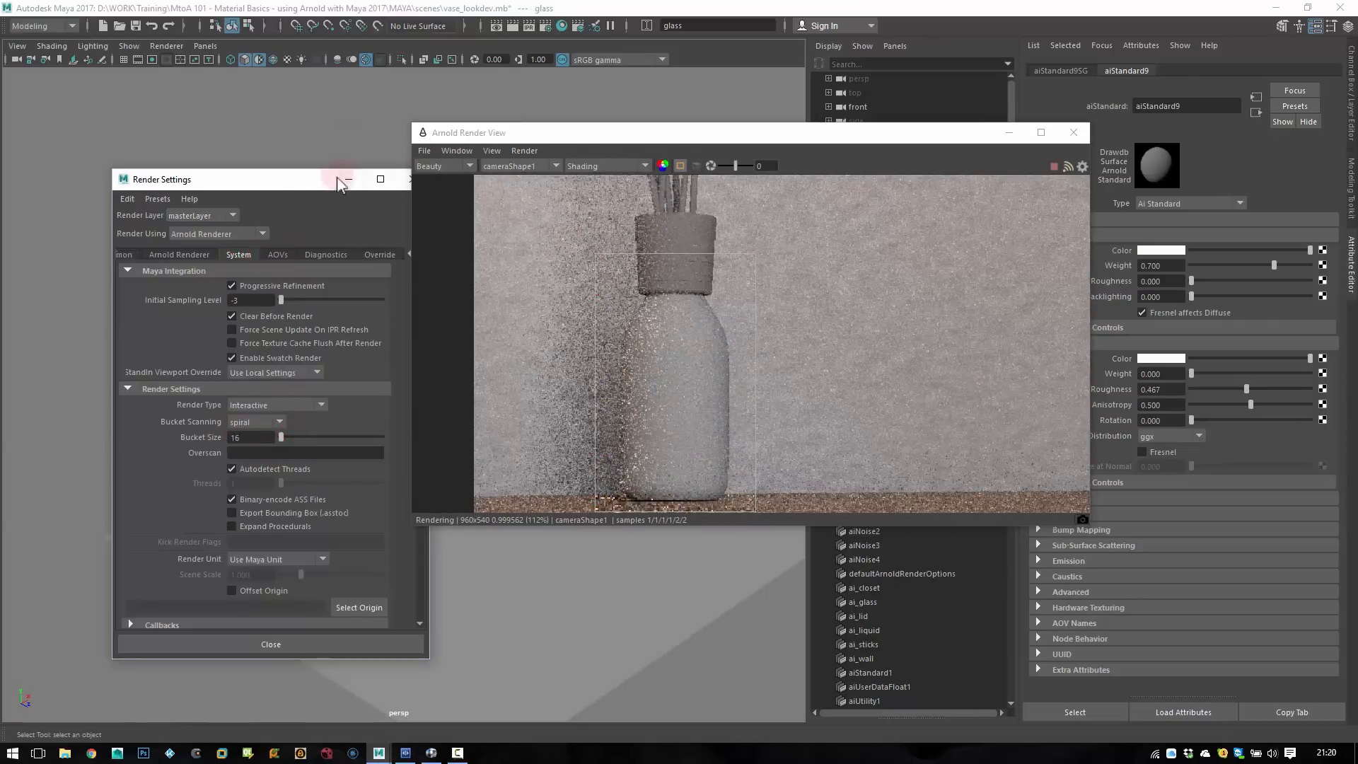
pyautogui.moveTo(385, 178); pyautogui.dragTo(318, 184)
pyautogui.click(346, 186)
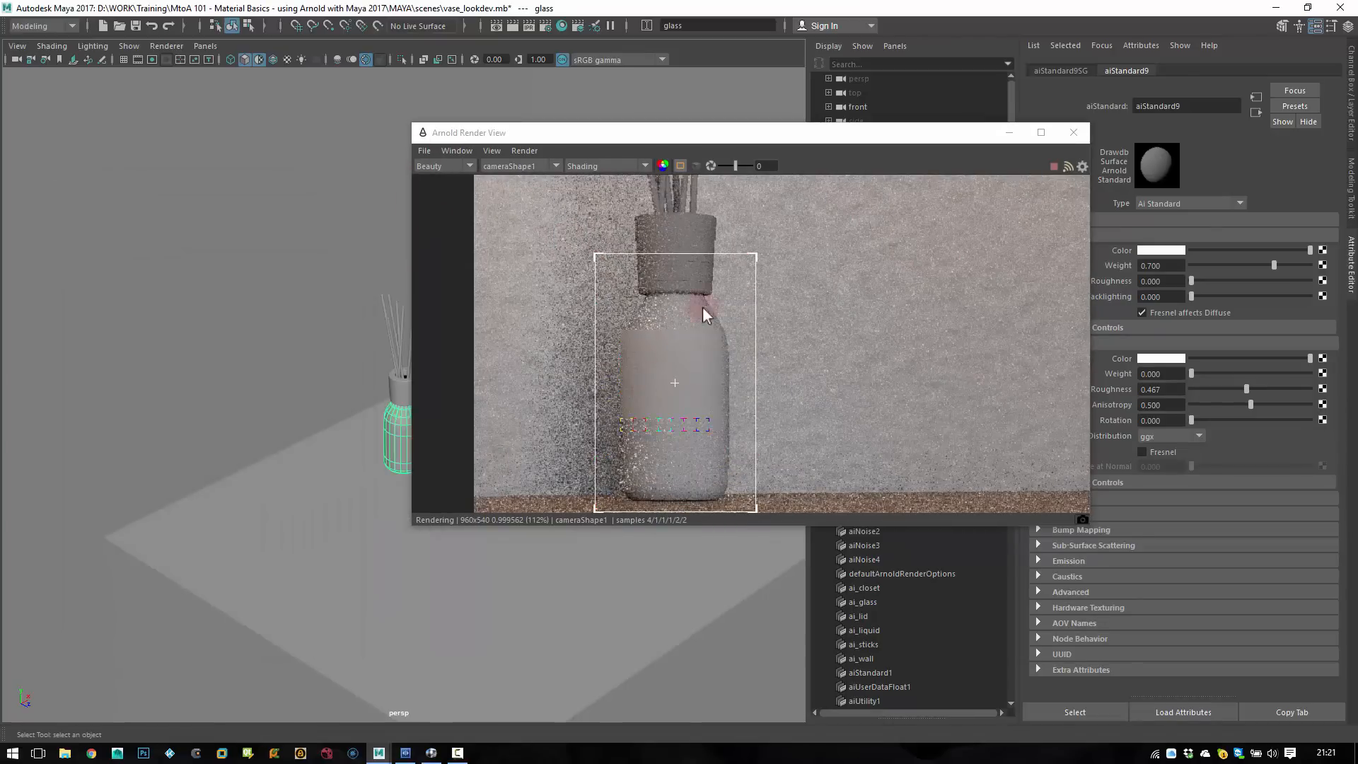
# - Select the bottle's glass shape and make sure Opaque is disabled in its Arnold attributes
pyautogui.keyDown('alt'); pyautogui.moveTo(847, 315); pyautogui.dragTo(680, 270); pyautogui.keyUp('alt')
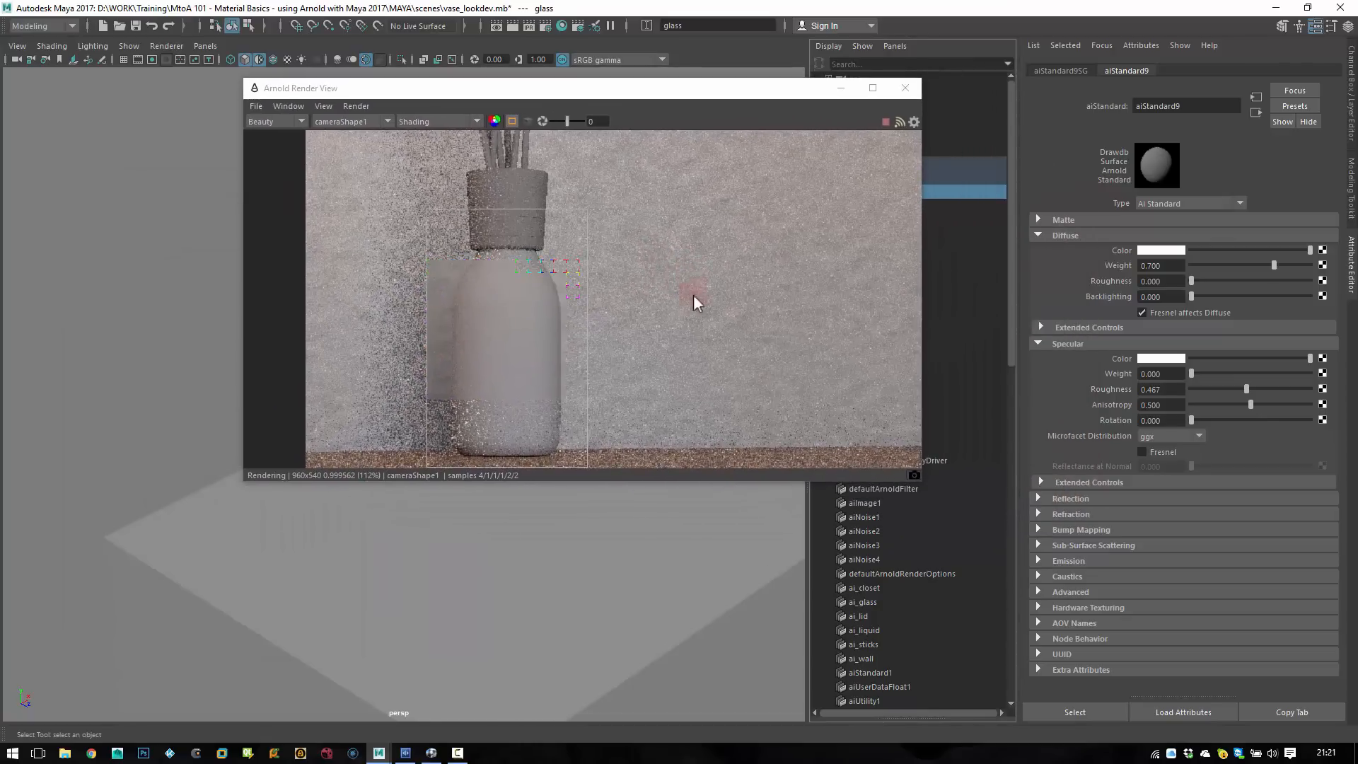
pyautogui.click(519, 335)
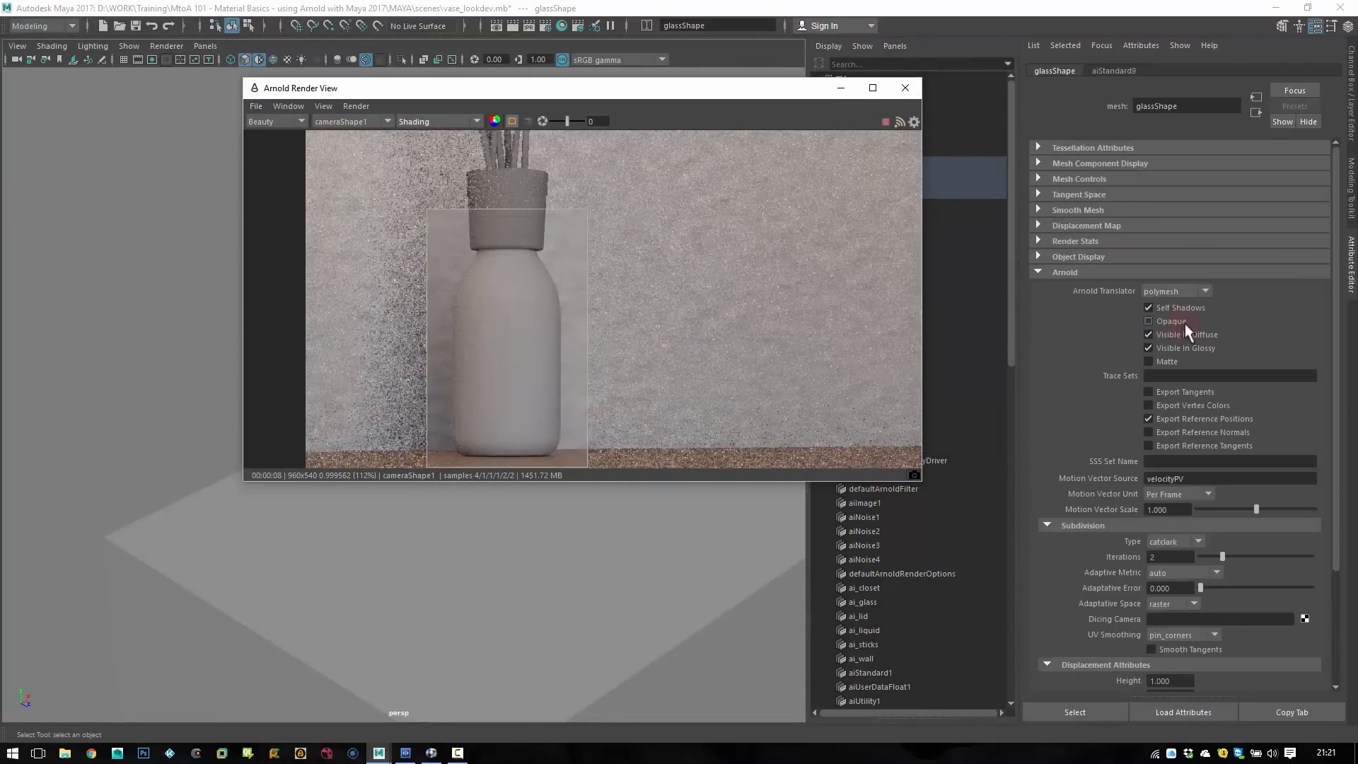
pyautogui.click(536, 327)
# - Rename the glass mesh's aiStandard material to ai_glassShader
pyautogui.click(1113, 71)
pyautogui.moveTo(1172, 105); pyautogui.dragTo(1136, 113)
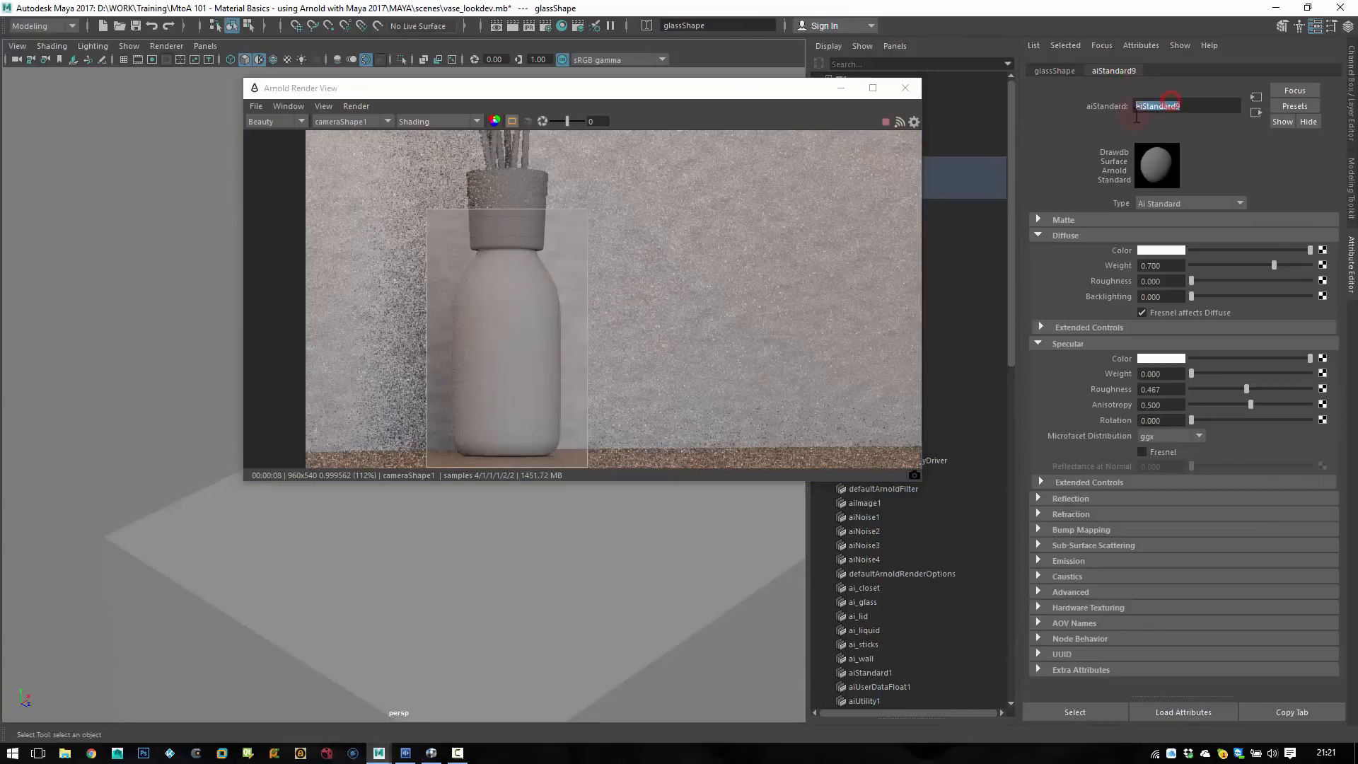
pyautogui.write('ai_glass1')
pyautogui.press('Return')
pyautogui.write('der')
pyautogui.press('Return')
# - Give the glass shader a black diffuse colour with weight 0, and set its specular weight to 1 and roughness to 0
pyautogui.moveTo(1207, 249); pyautogui.dragTo(1128, 277)
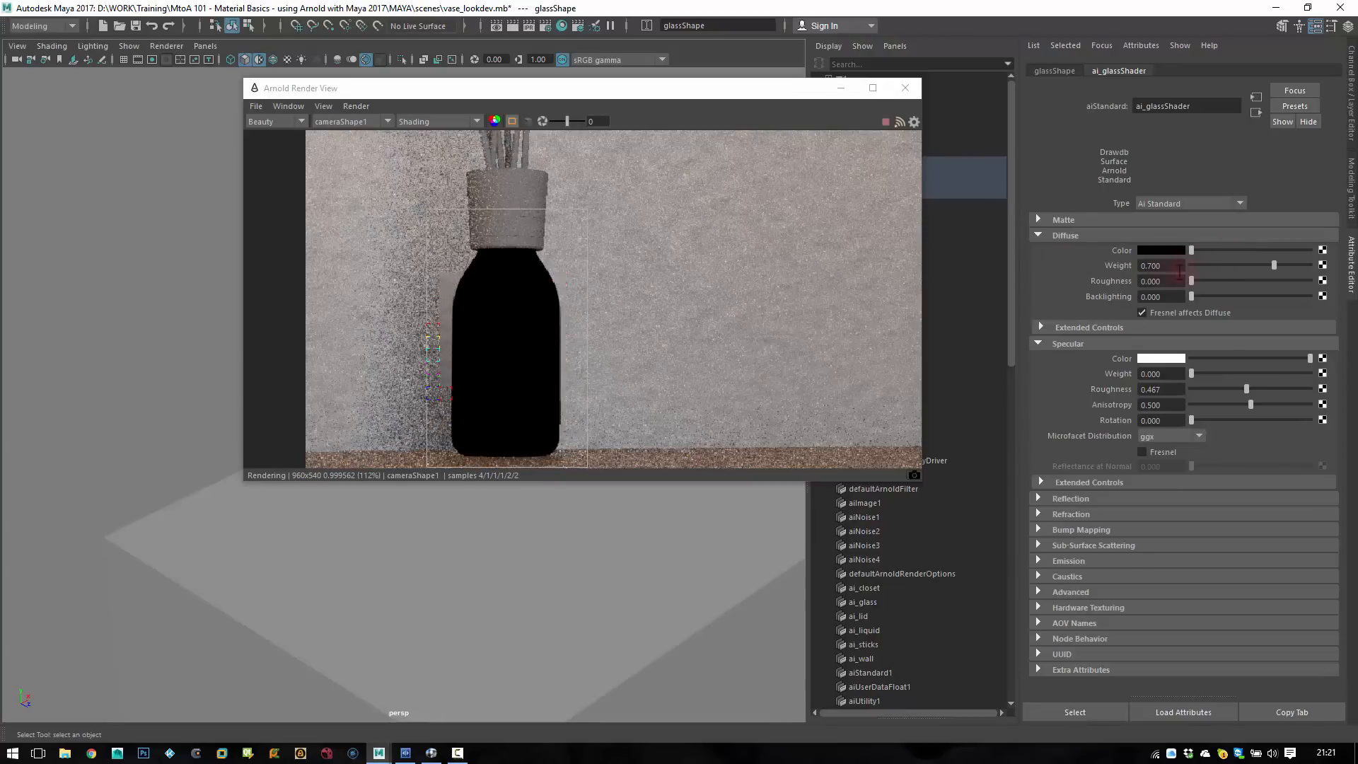
pyautogui.moveTo(1208, 266); pyautogui.dragTo(1132, 263)
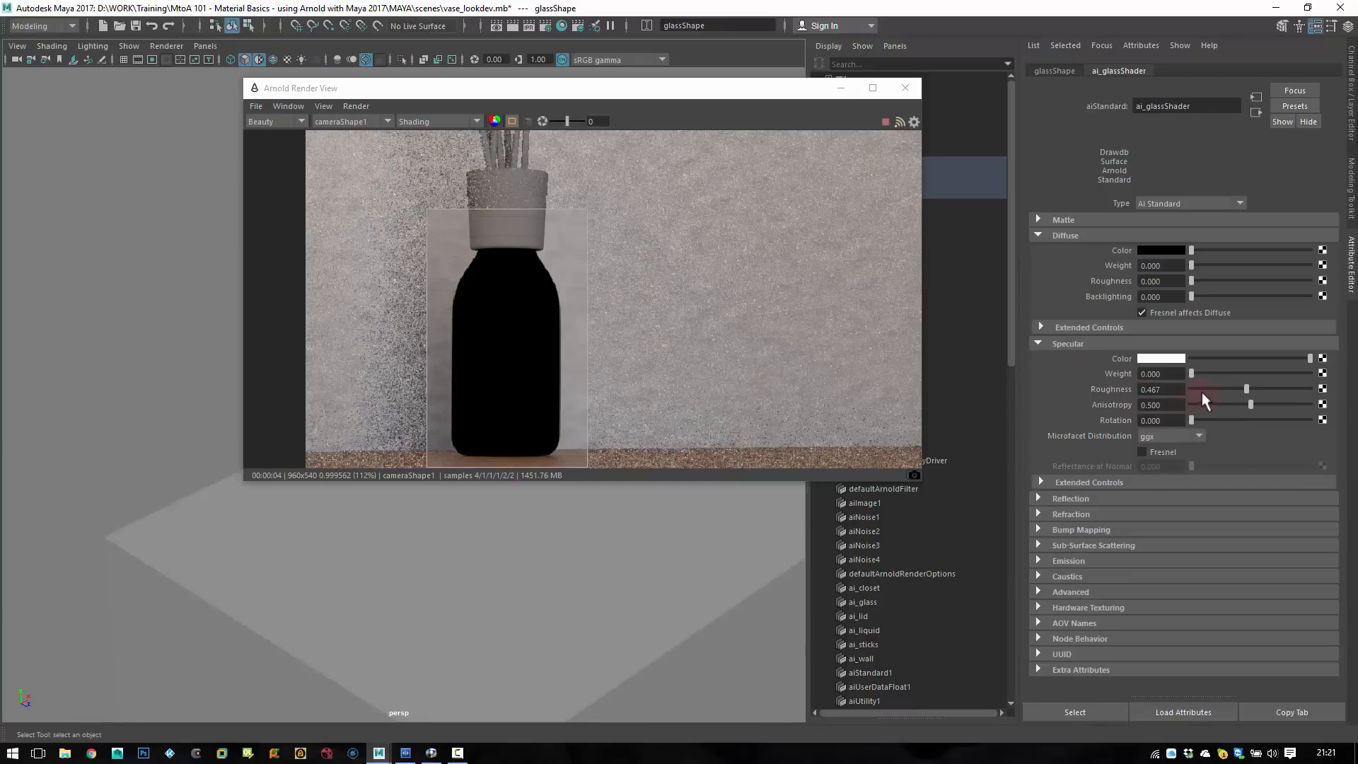
pyautogui.moveTo(1202, 391); pyautogui.dragTo(1355, 392)
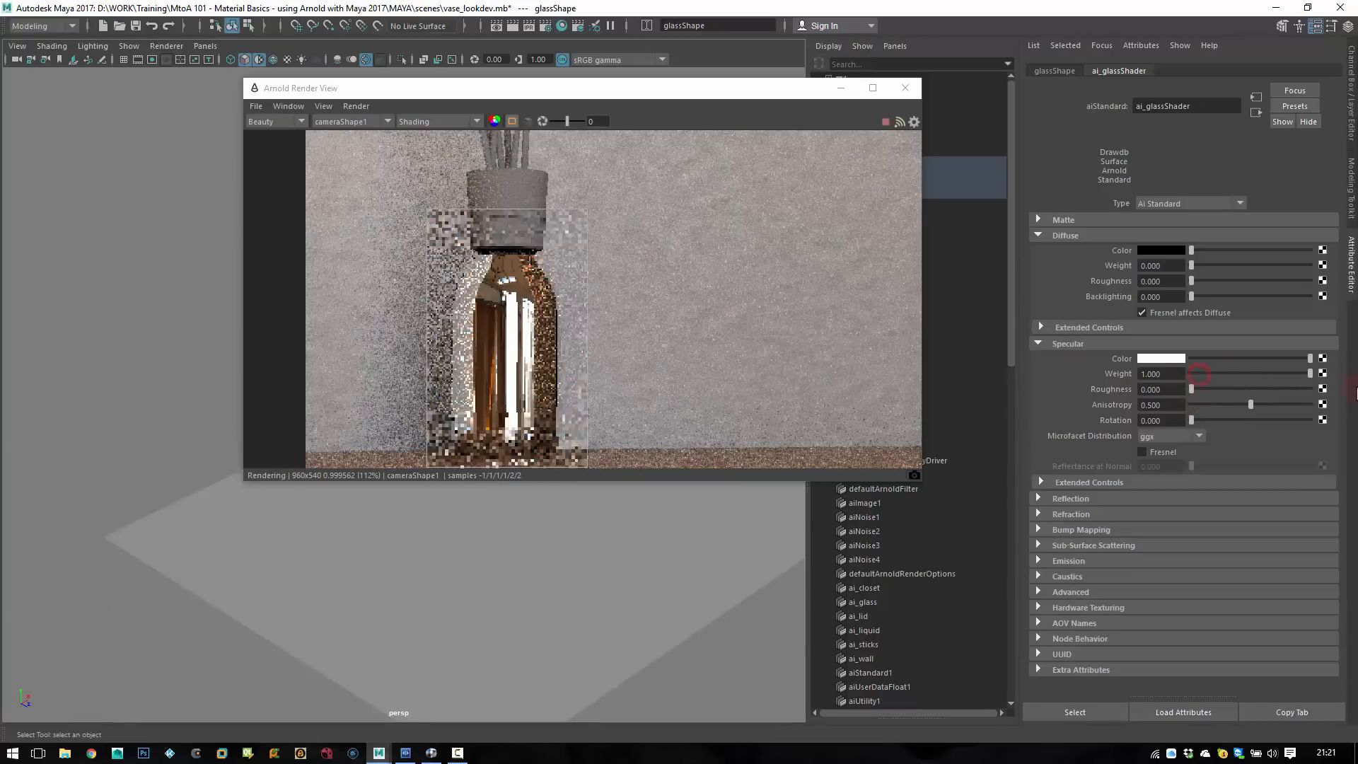
# - Enable Fresnel on the glass shader's specular and set Reflectance at Normal to 0.01
pyautogui.click(1321, 405)
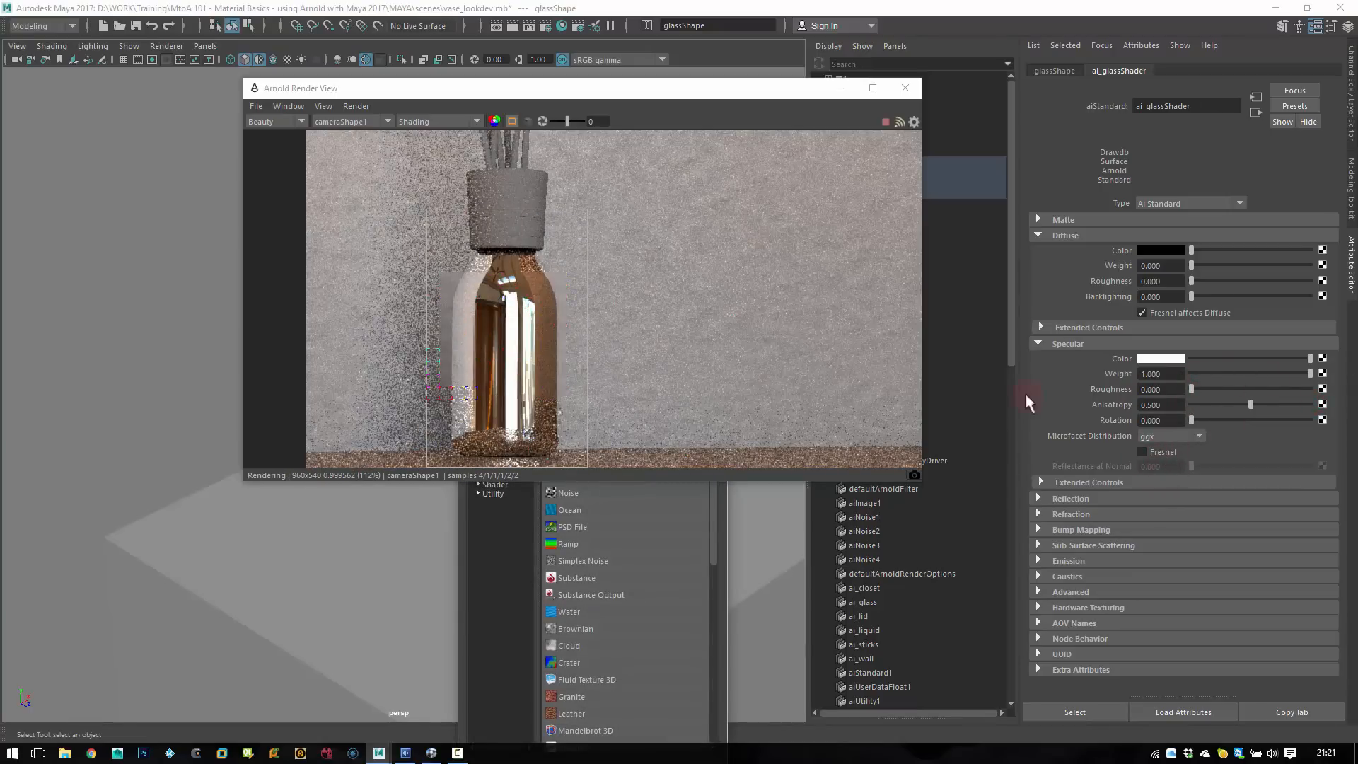
pyautogui.click(1173, 451)
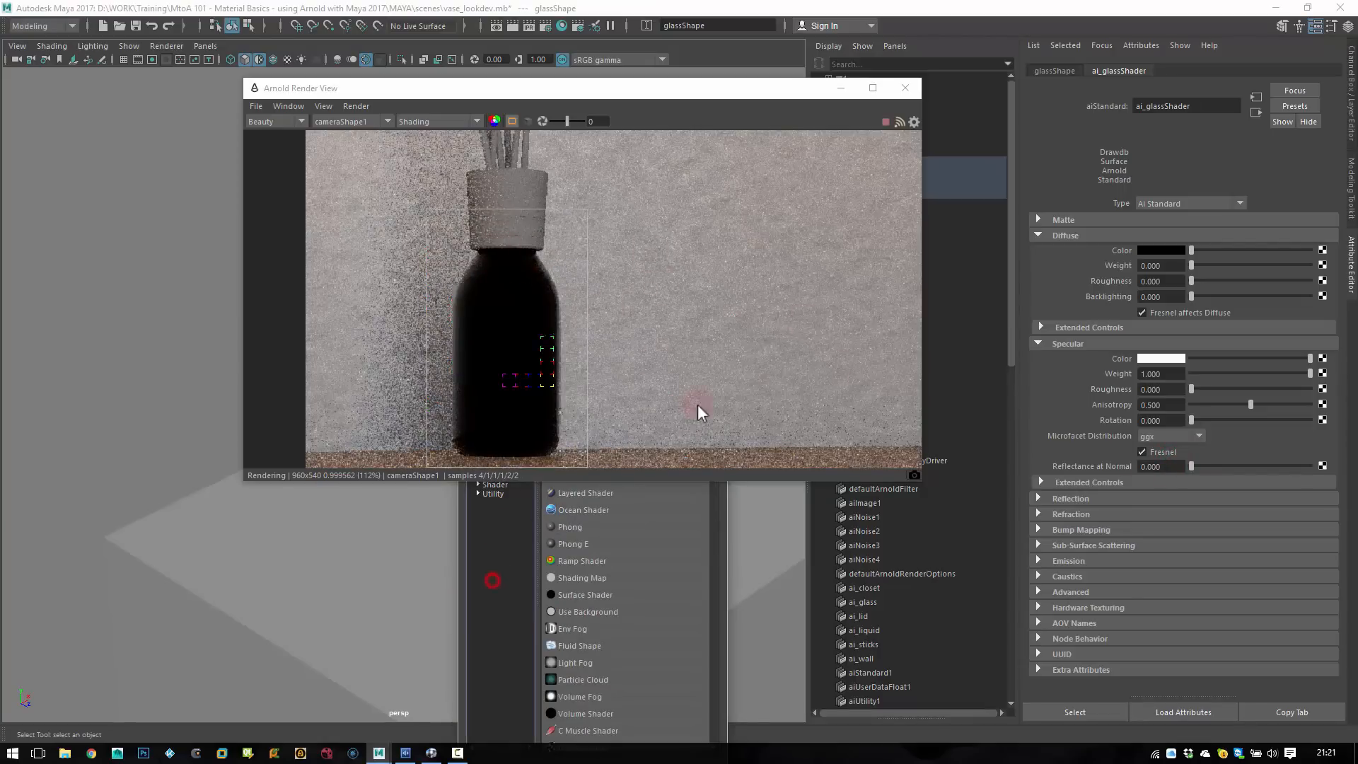
pyautogui.moveTo(765, 87); pyautogui.dragTo(679, 252)
pyautogui.click(719, 259)
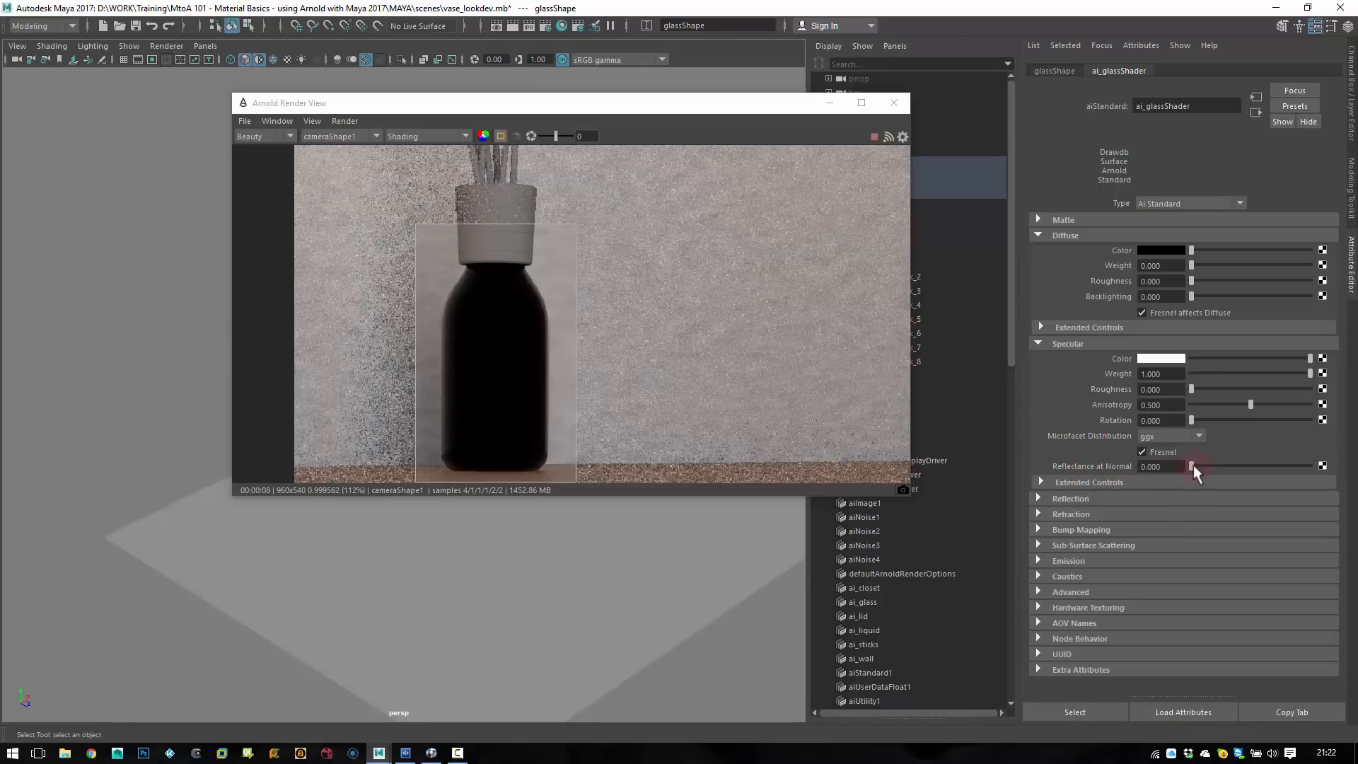
pyautogui.moveTo(1194, 465)
pyautogui.mouseDown()
pyautogui.moveTo(1326, 471)
pyautogui.moveTo(1147, 463)
pyautogui.moveTo(1171, 466)
pyautogui.mouseUp()
pyautogui.doubleClick(1147, 463)
pyautogui.write('0.02')
pyautogui.press('Return')
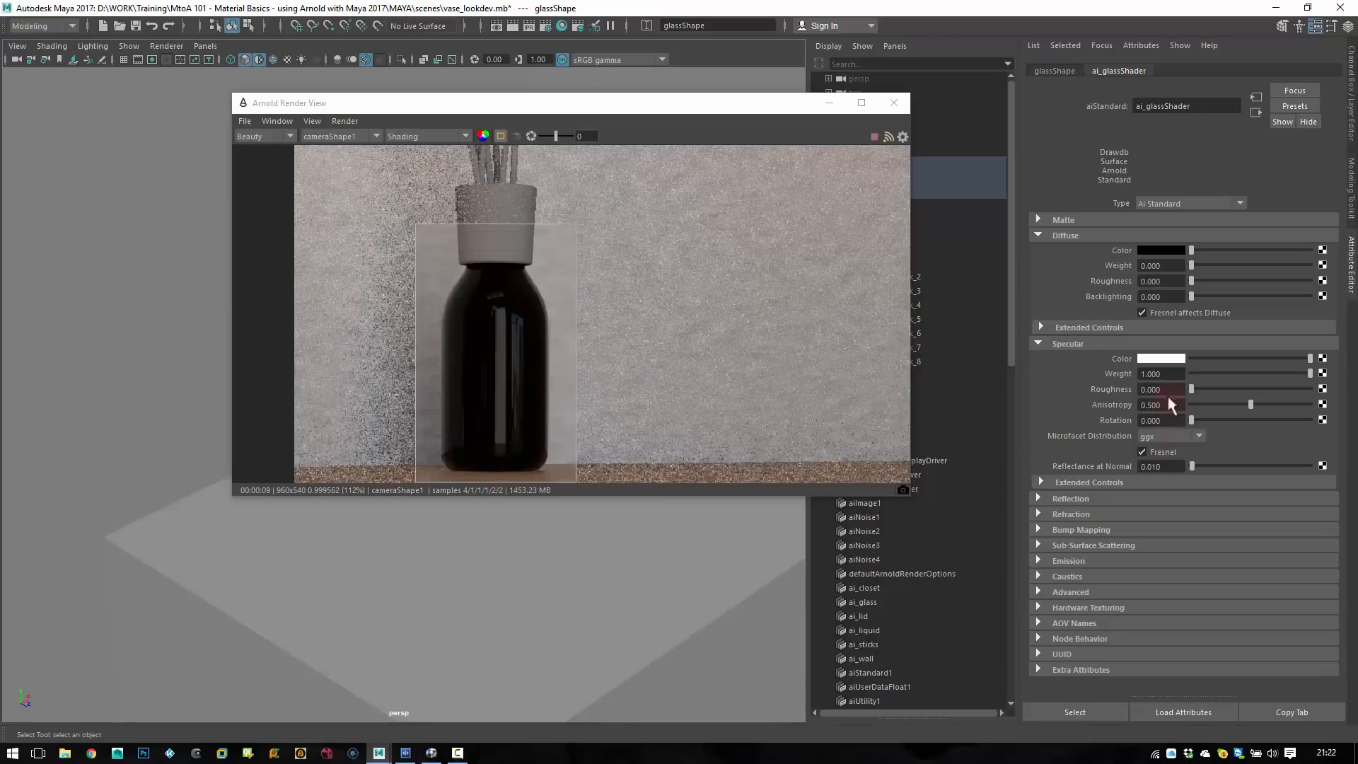
# - Try a specular roughness of 0.295, view the microfacet distribution options, and reset the roughness to 0
pyautogui.moveTo(1190, 388); pyautogui.dragTo(1225, 390)
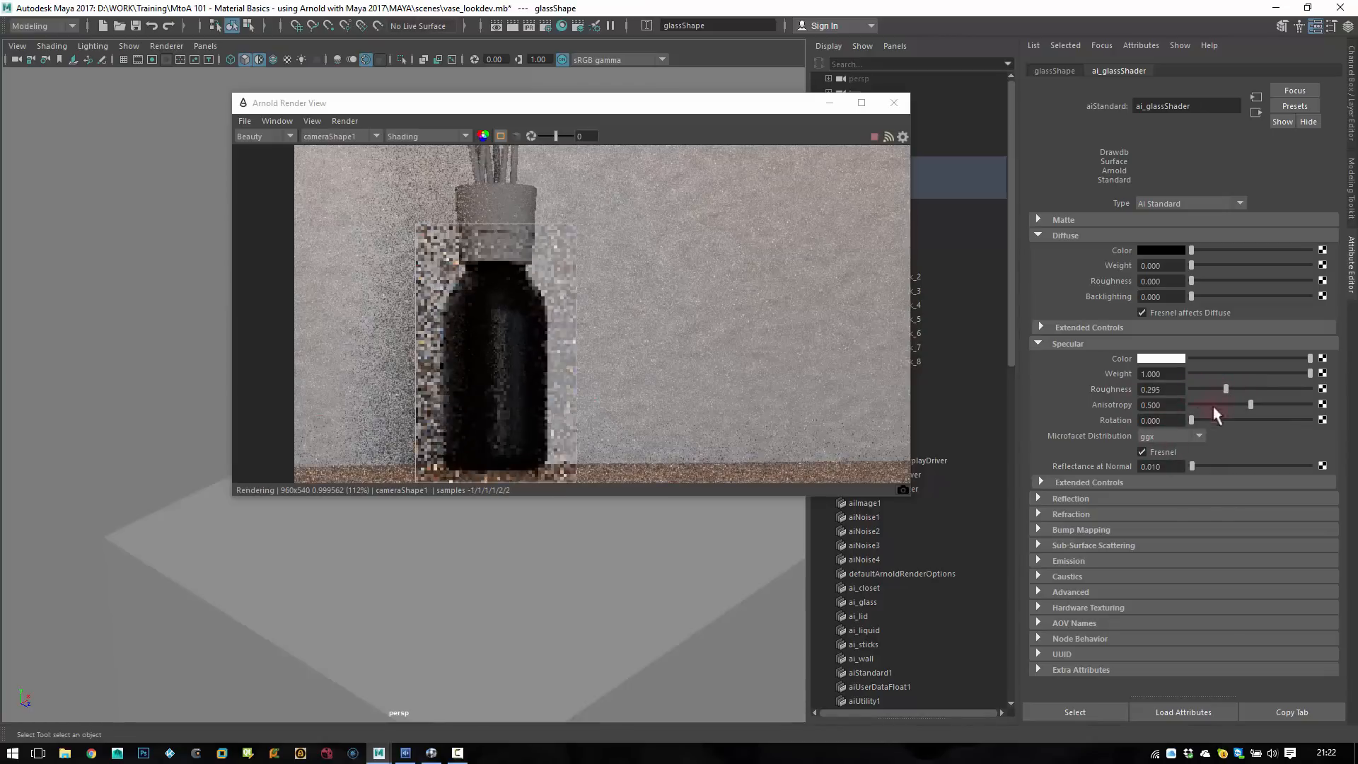
pyautogui.click(1176, 437)
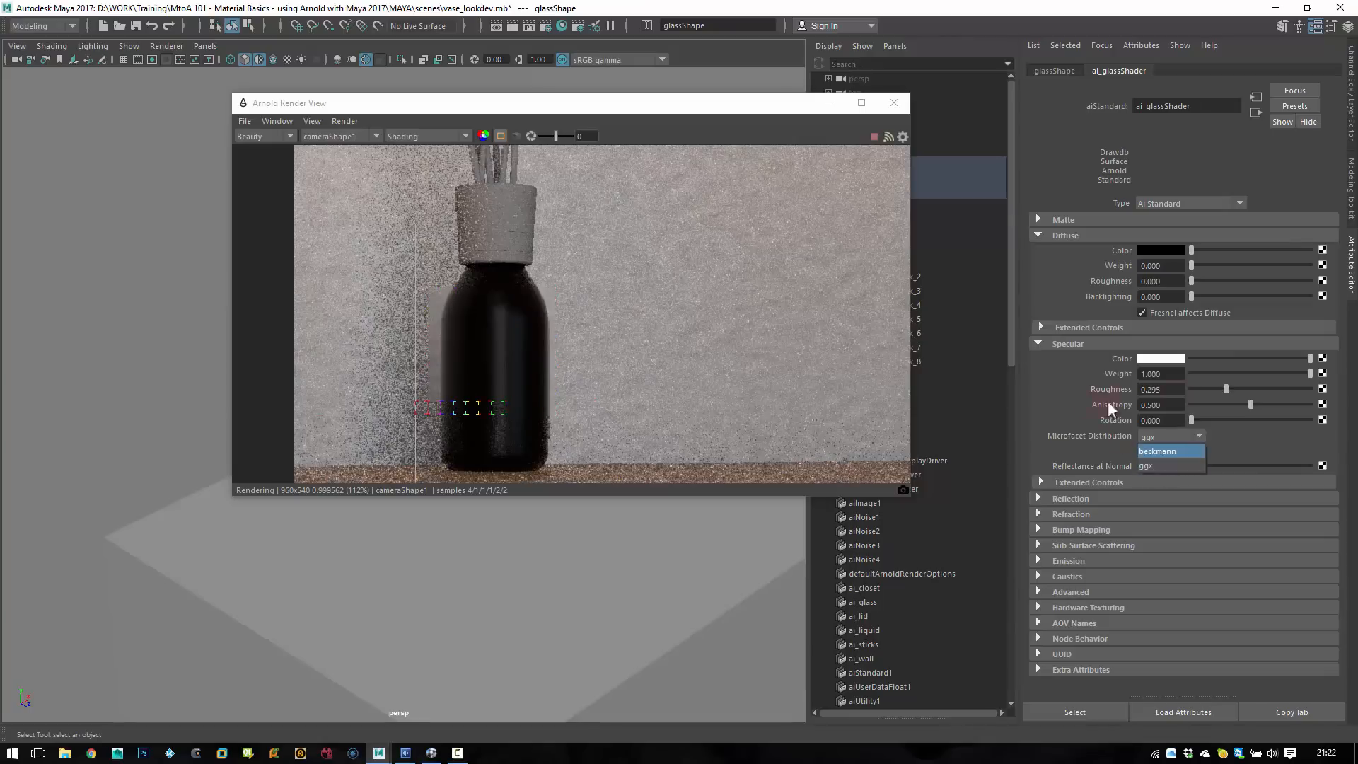
pyautogui.moveTo(1217, 389); pyautogui.dragTo(1151, 385)
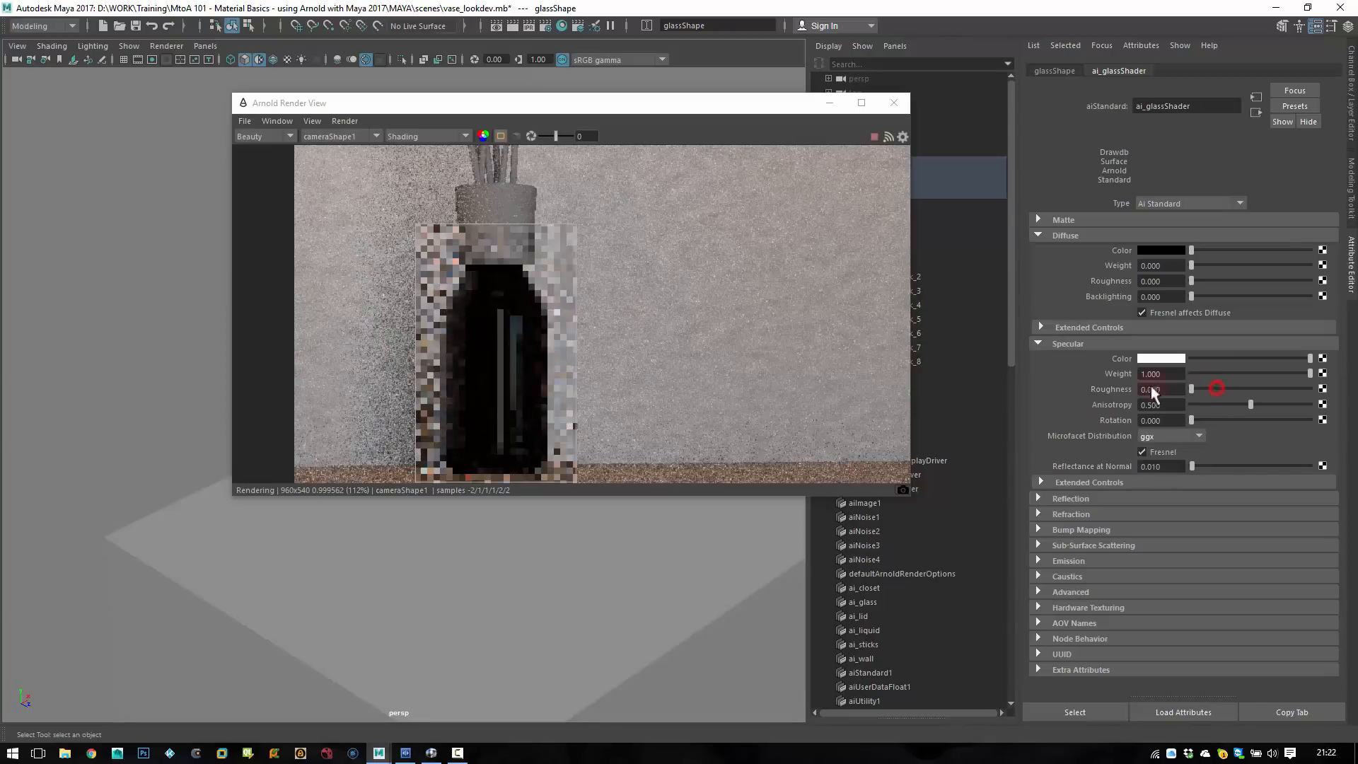
# - Set the glass shader's refraction weight to 1 and its IOR to 1.45
pyautogui.click(1067, 345)
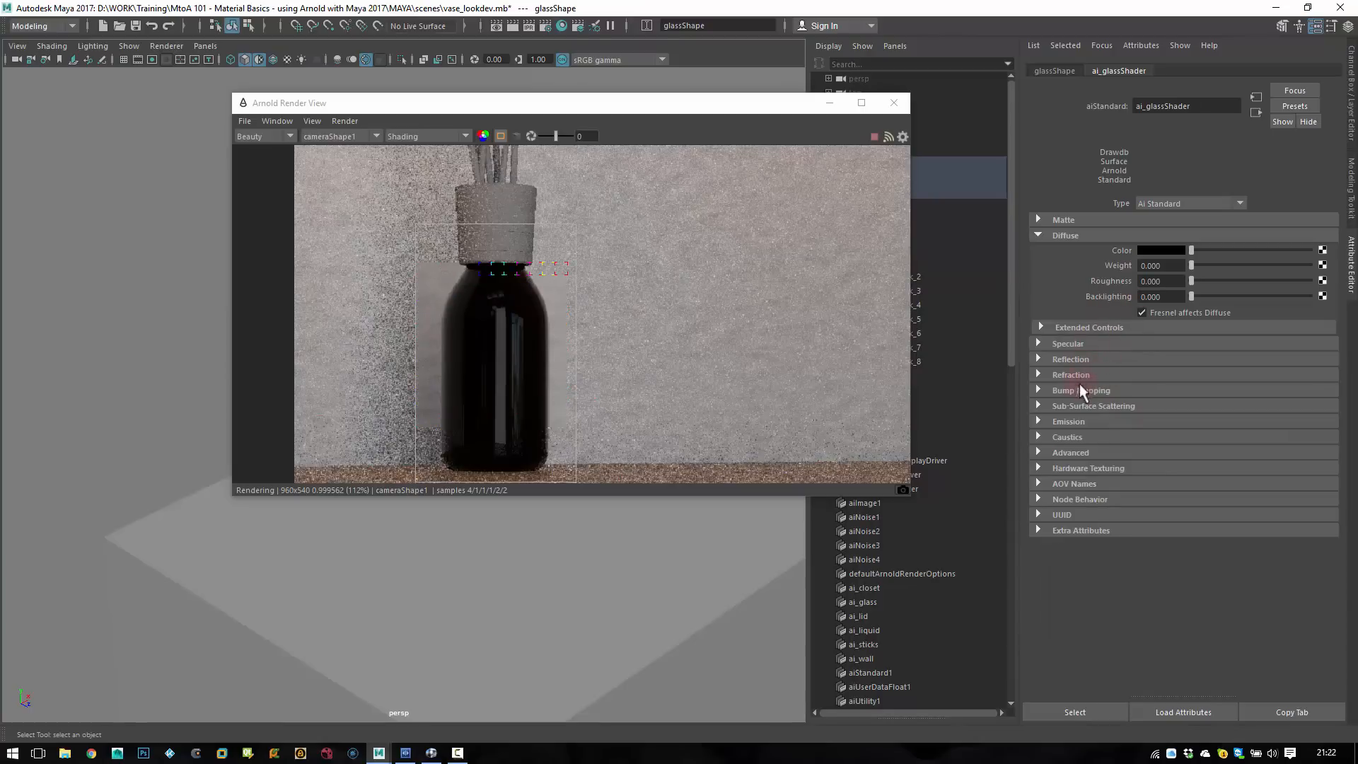
pyautogui.click(1068, 376)
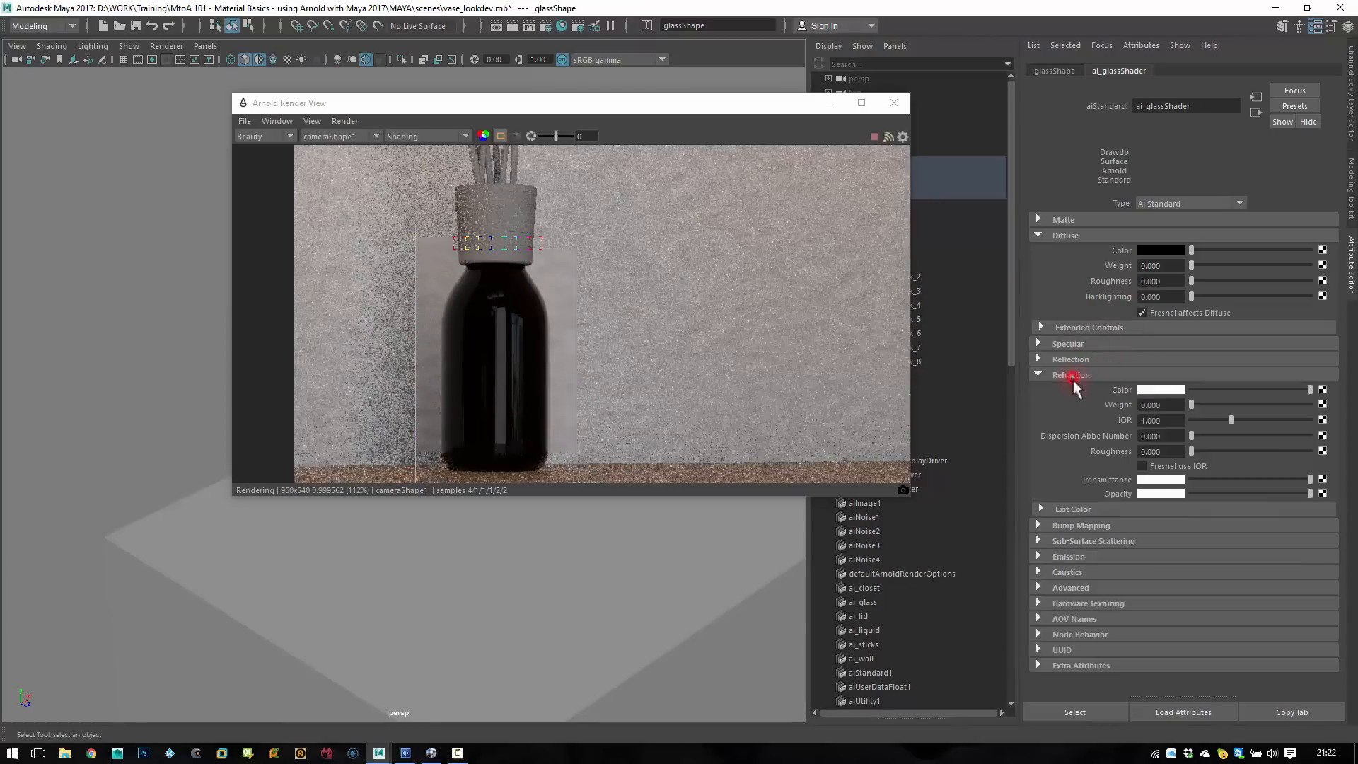
pyautogui.moveTo(1193, 404); pyautogui.dragTo(1314, 409)
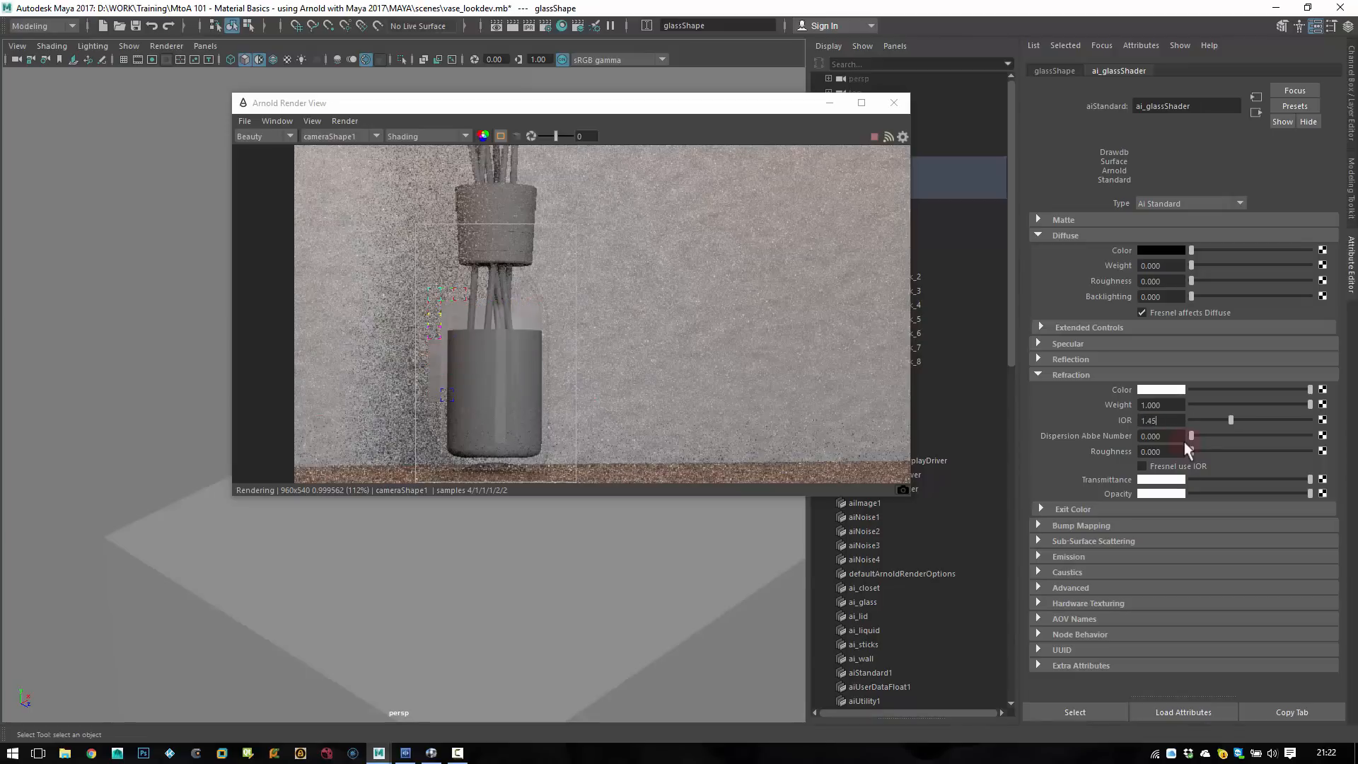
pyautogui.press('Return')
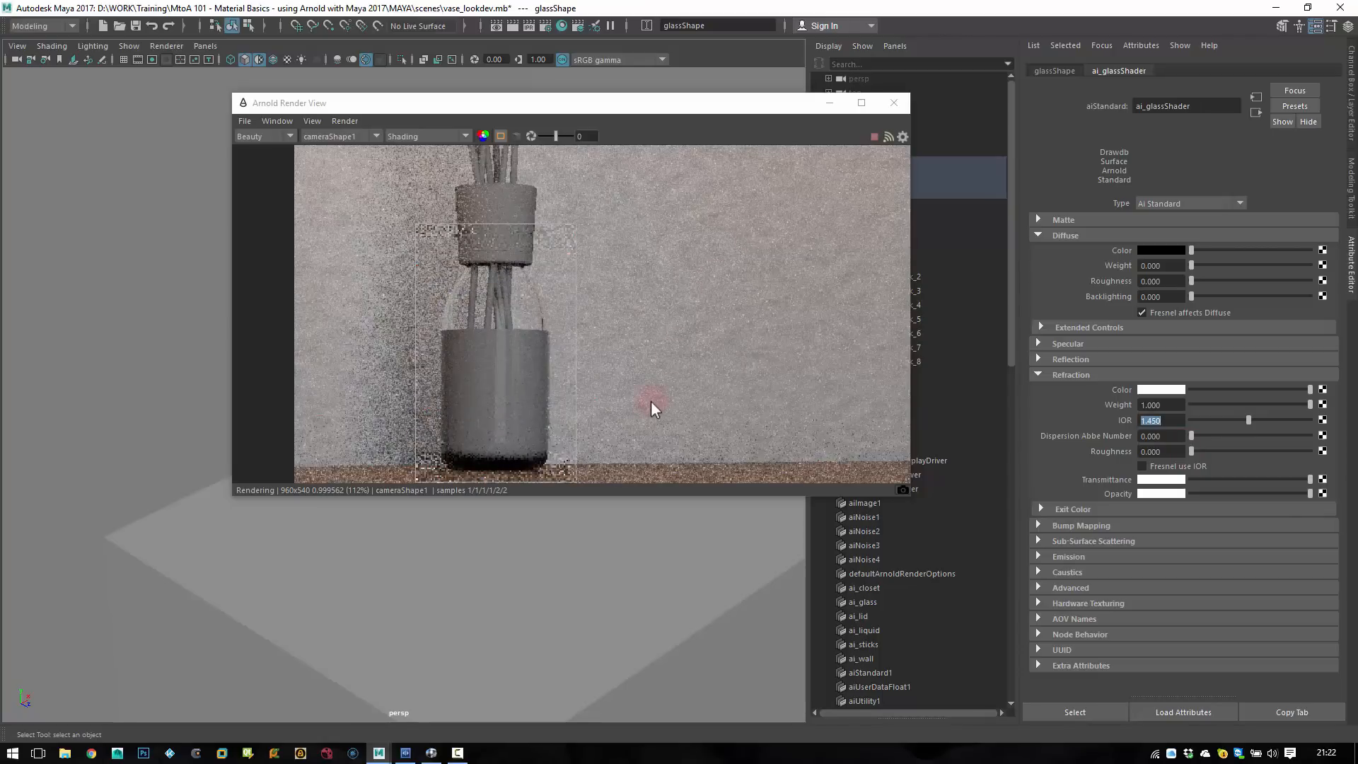
# - Switch to the Chrome browser and search the web for "glass ior"
pyautogui.click(91, 752)
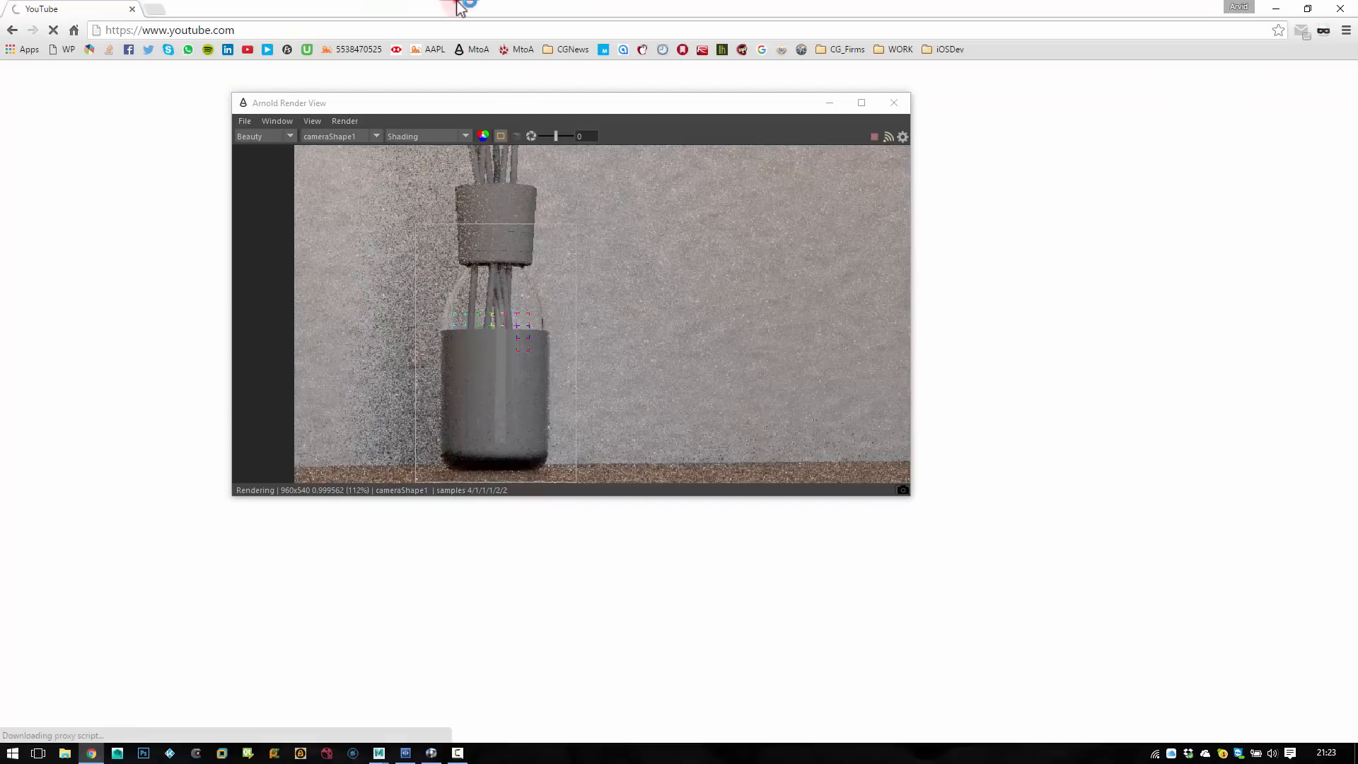
pyautogui.click(386, 29)
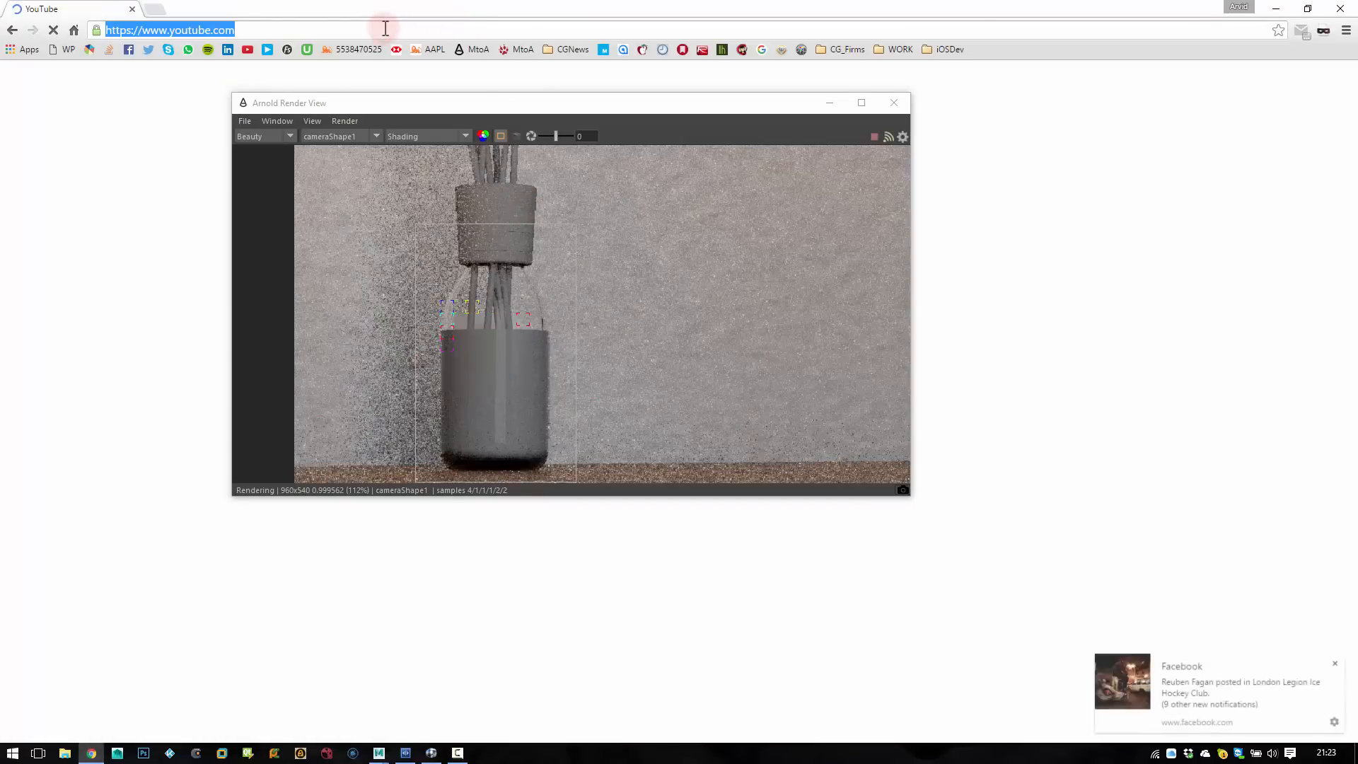
pyautogui.write('glass')
pyautogui.write(' ior')
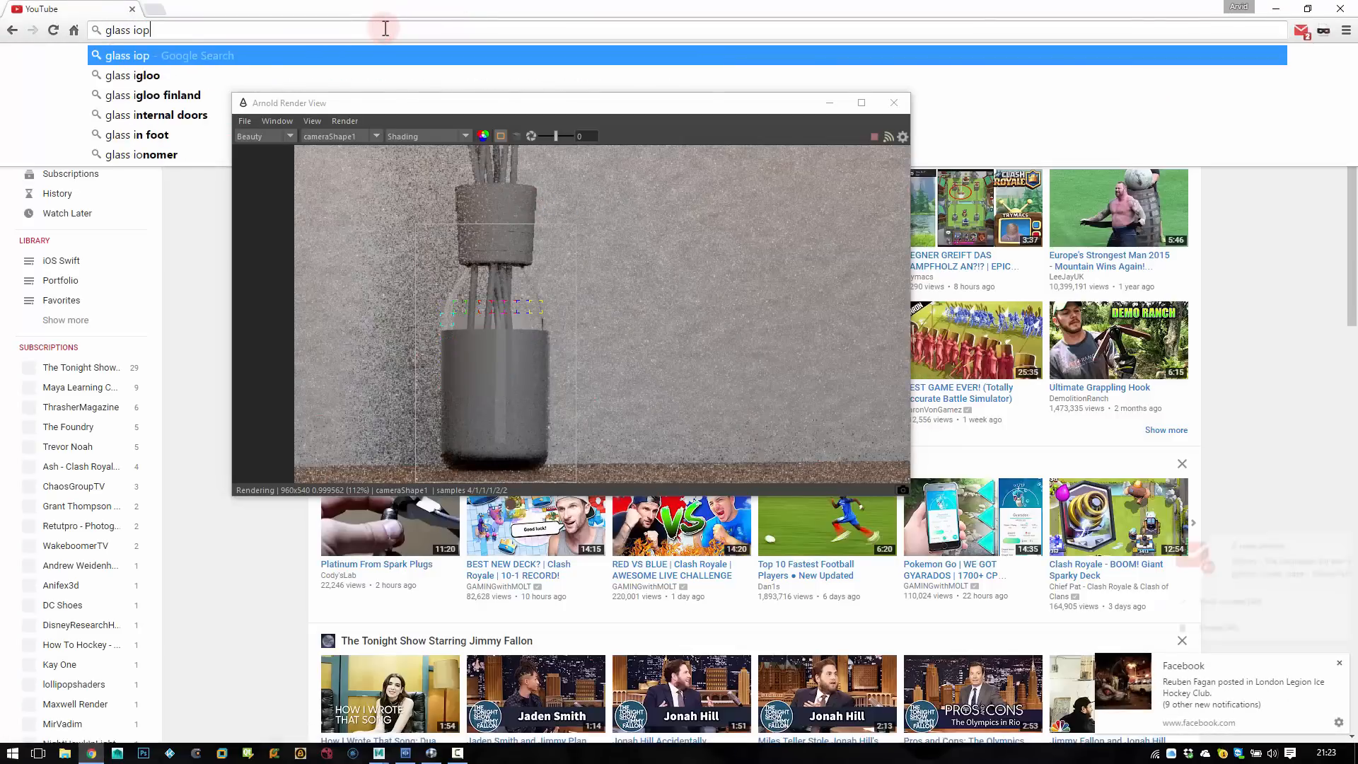
pyautogui.press('Return')
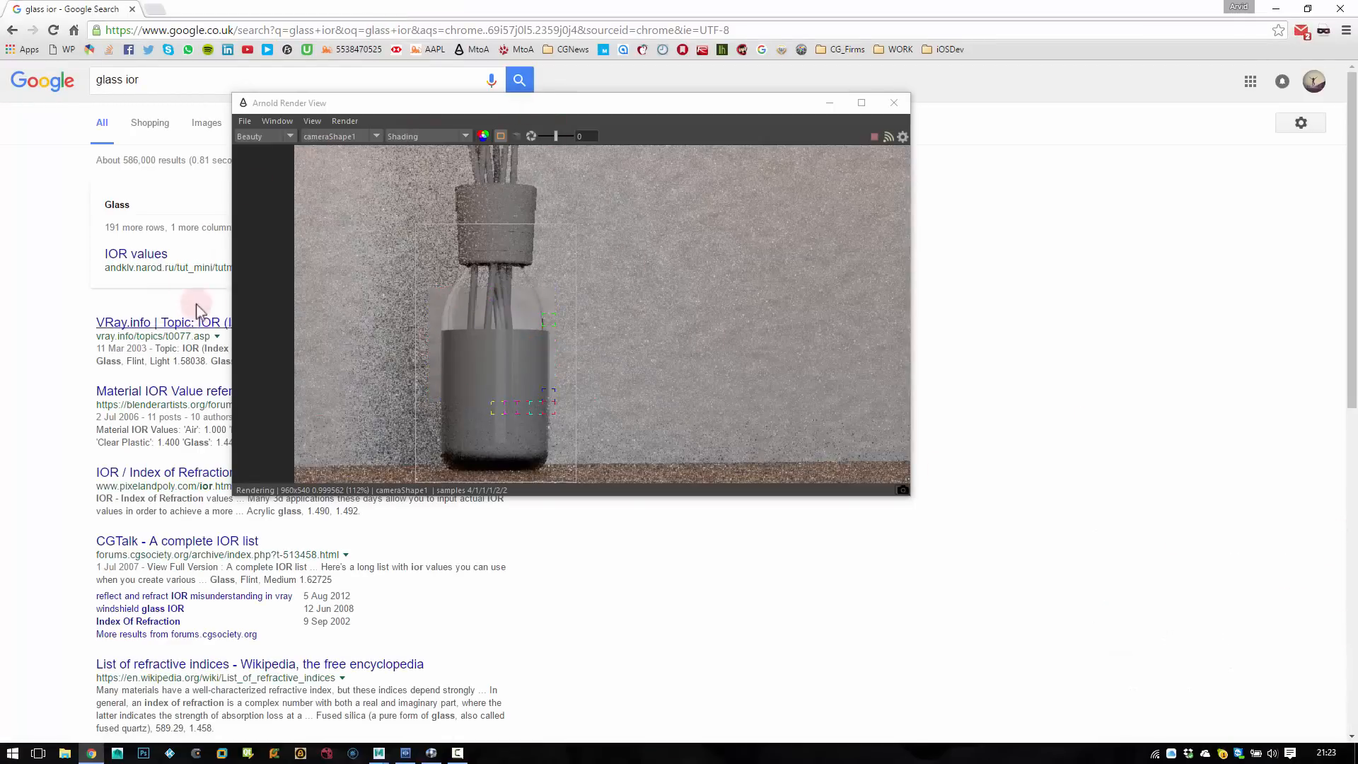
# - Open the VRay.info IOR list and look up the refraction values for glass and room-temperature water
pyautogui.click(142, 326)
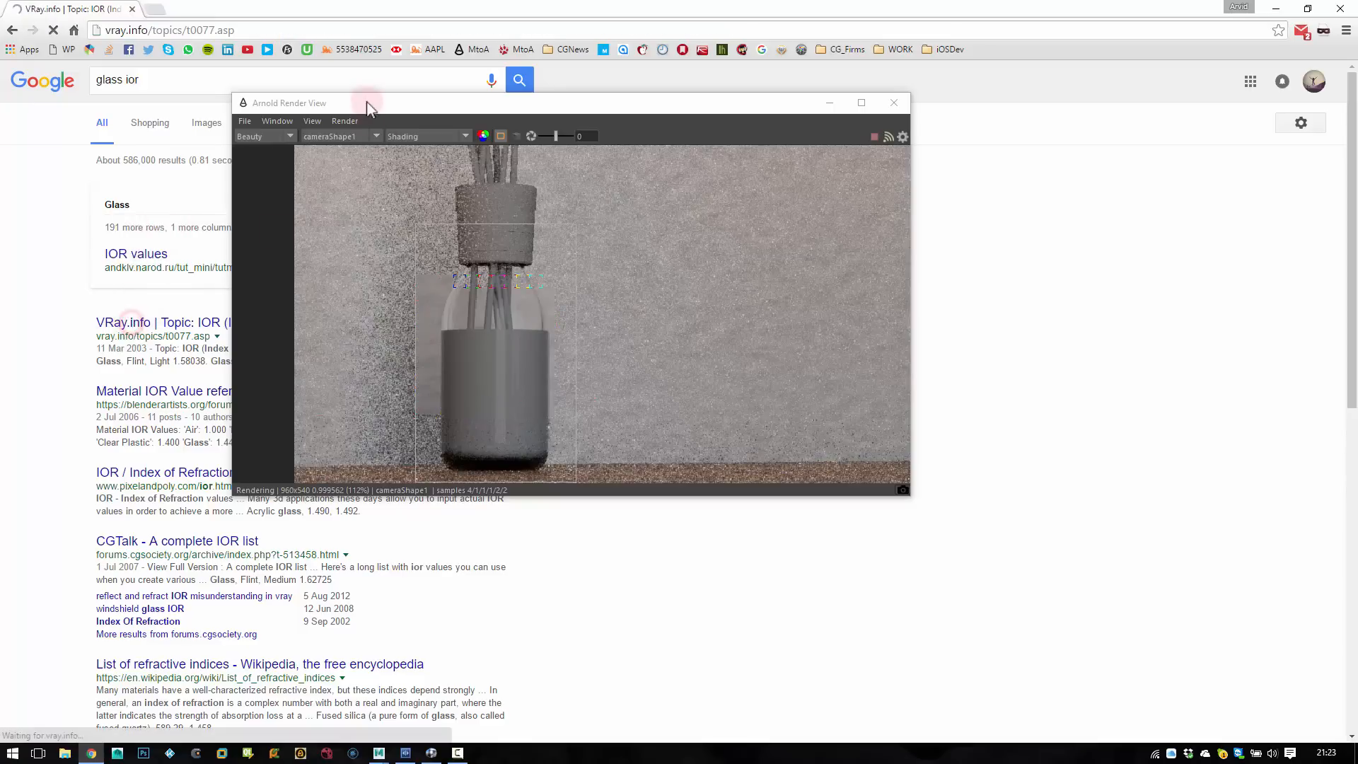
pyautogui.moveTo(367, 104); pyautogui.dragTo(767, 137)
pyautogui.hotkey('alt', 'Tab')
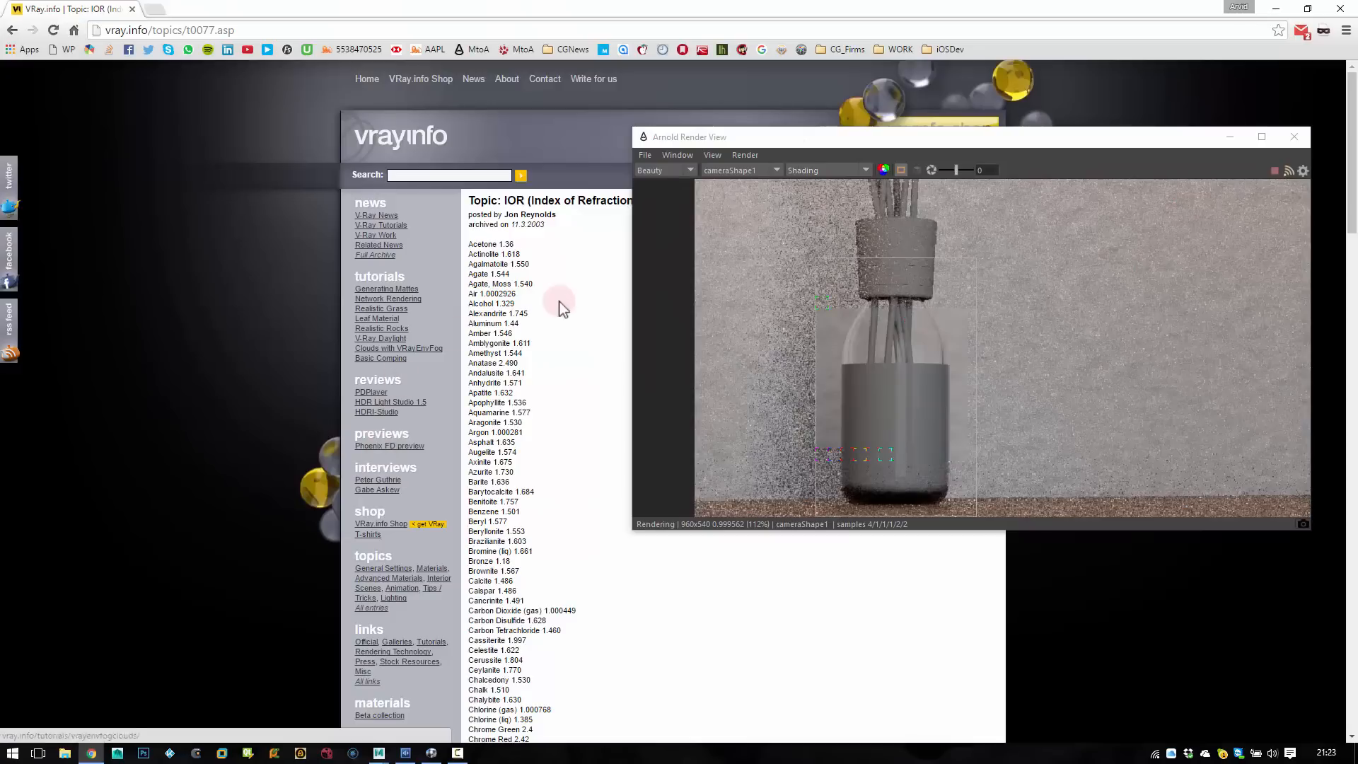
pyautogui.moveTo(495, 240); pyautogui.dragTo(511, 402)
pyautogui.moveTo(512, 402); pyautogui.dragTo(516, 413)
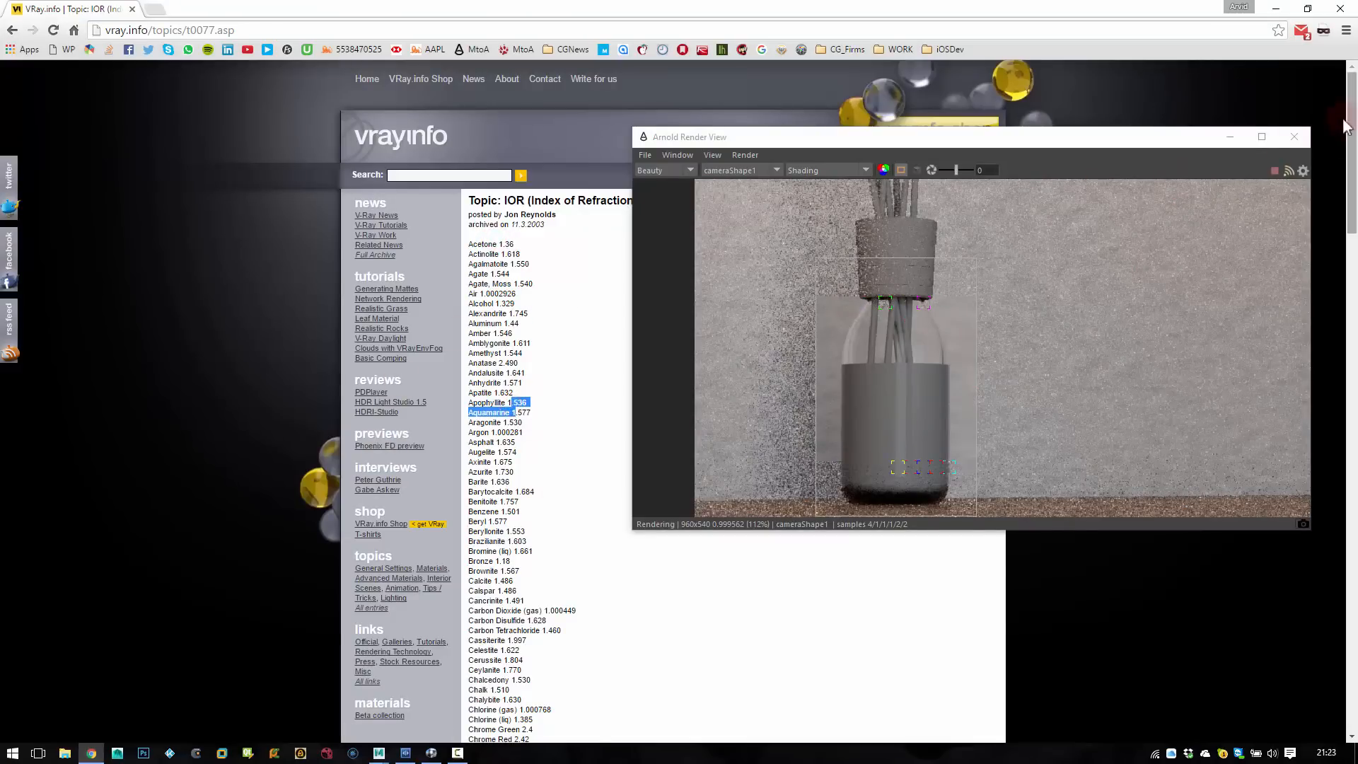
pyautogui.moveTo(1352, 127); pyautogui.dragTo(1331, 300)
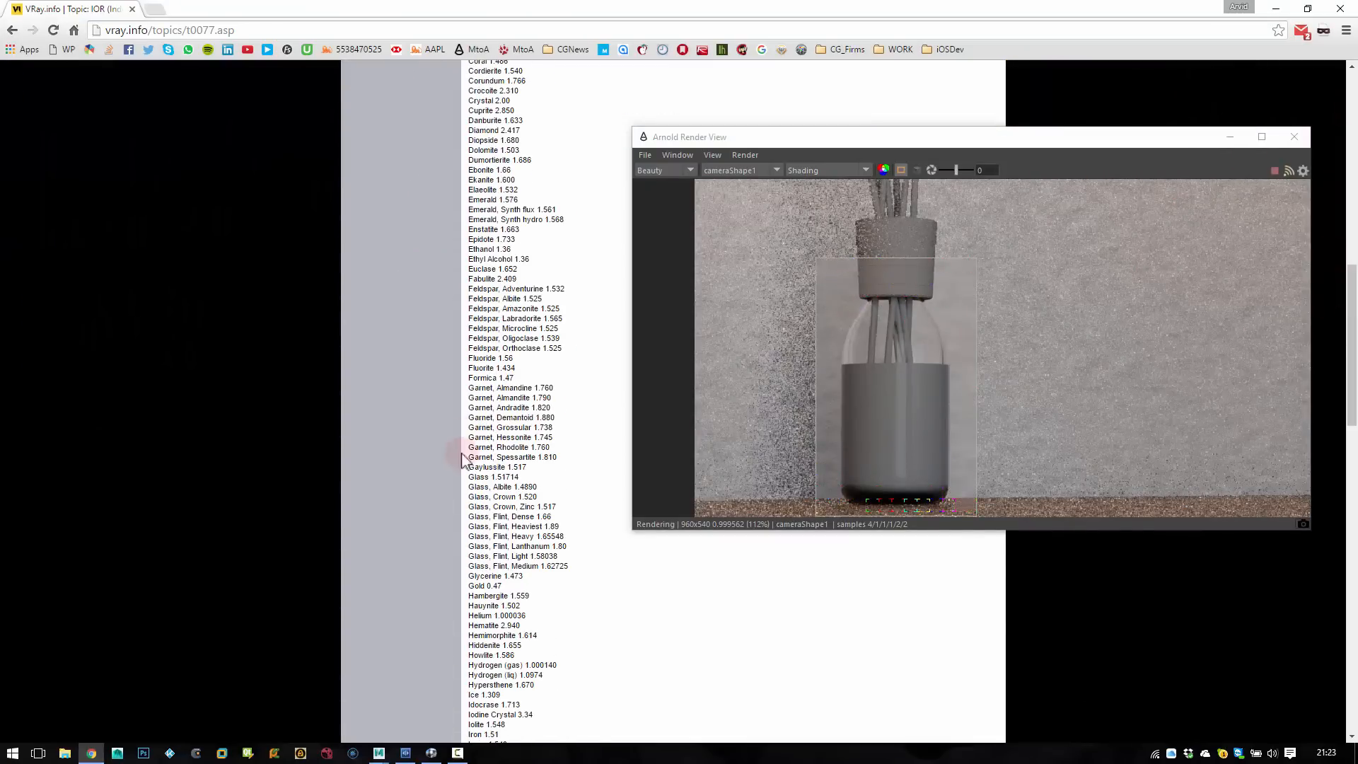
pyautogui.moveTo(488, 477); pyautogui.dragTo(523, 478)
pyautogui.click(523, 478)
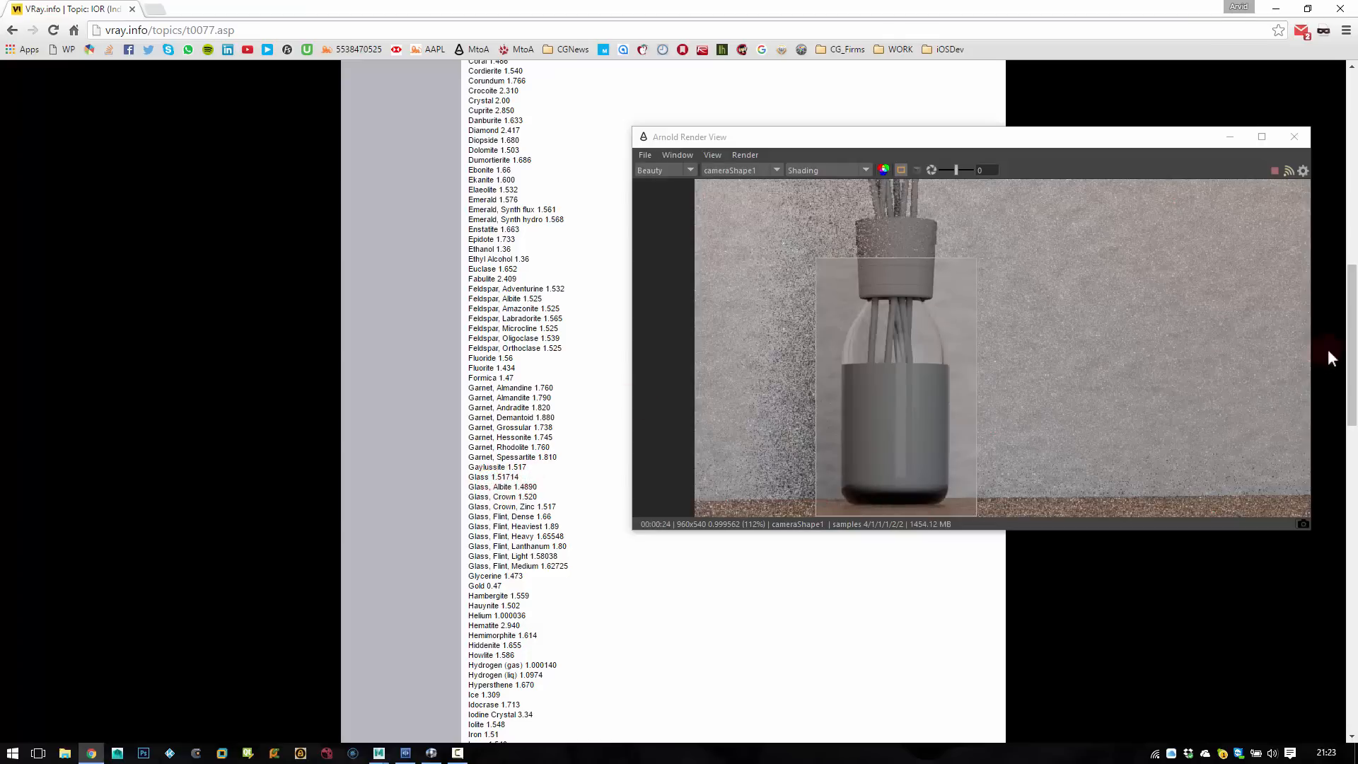
pyautogui.moveTo(1351, 350); pyautogui.dragTo(1353, 669)
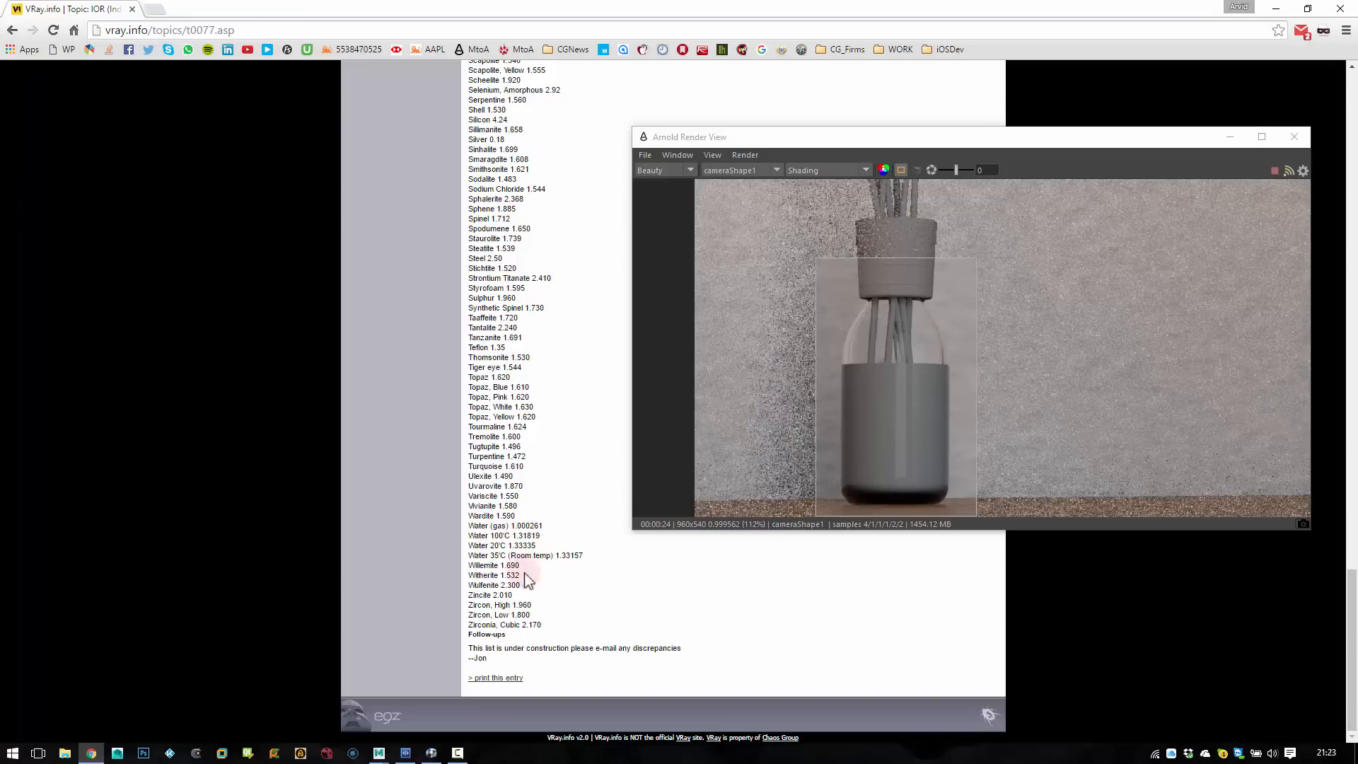
pyautogui.moveTo(554, 555); pyautogui.dragTo(594, 562)
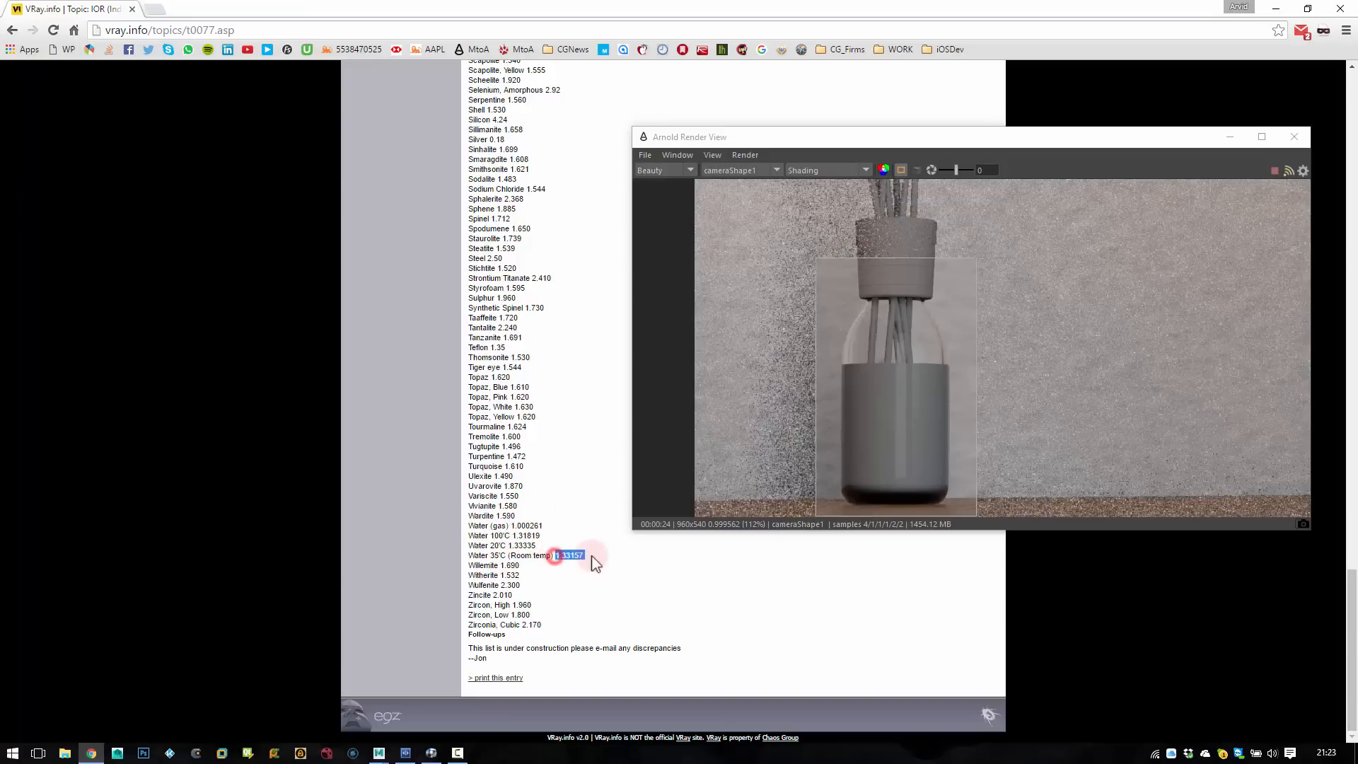
# - Return to Maya, move the render window clear of the material attributes, and set the glass shader's refraction IOR to 1.5
pyautogui.click(379, 754)
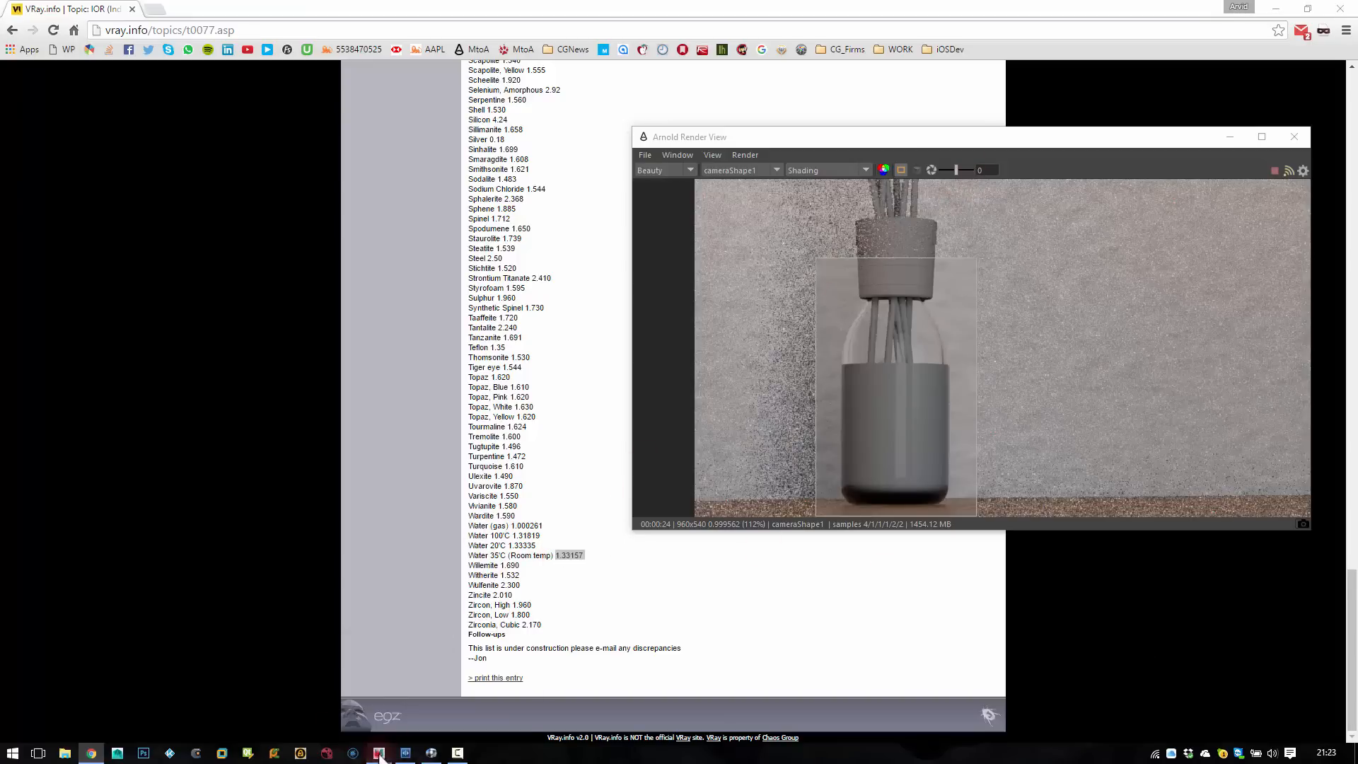
pyautogui.click(476, 682)
pyautogui.moveTo(1009, 136); pyautogui.dragTo(639, 117)
pyautogui.click(1152, 421)
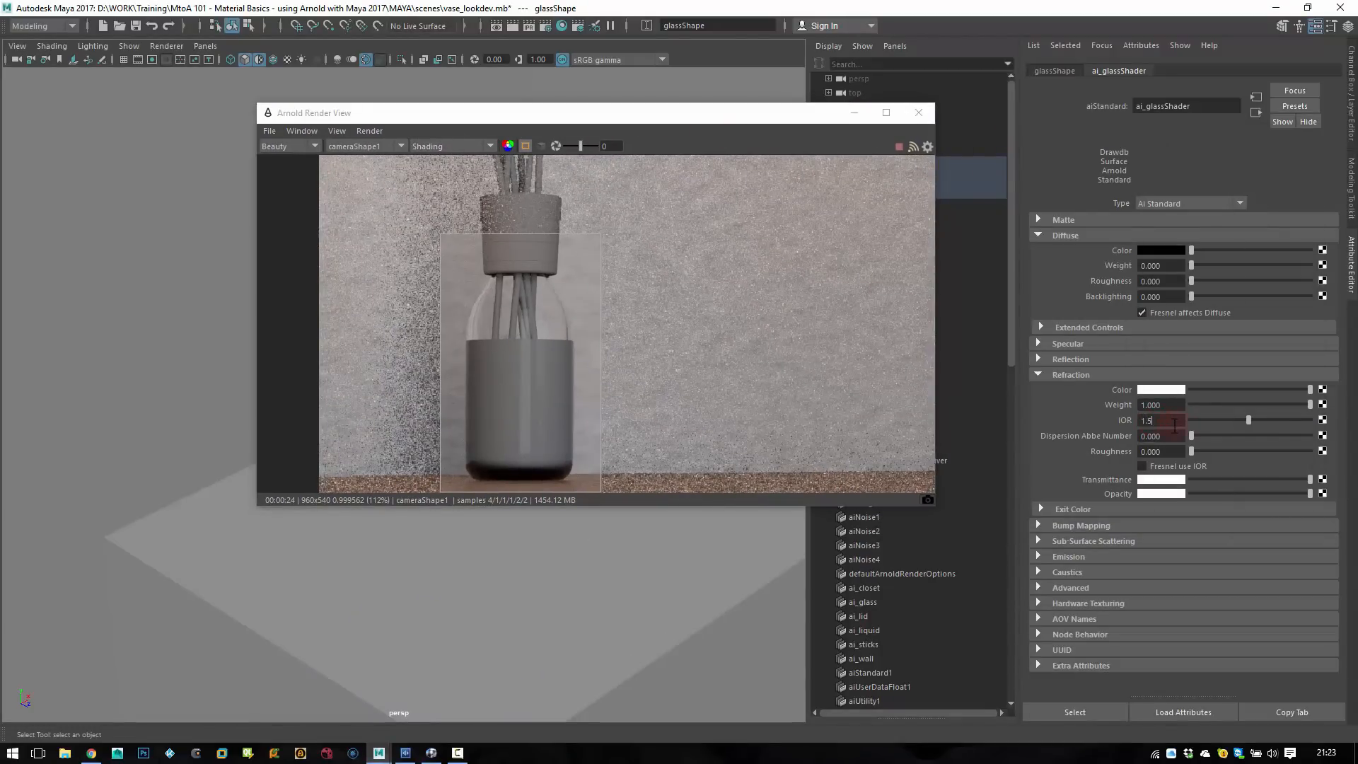
pyautogui.press('Return')
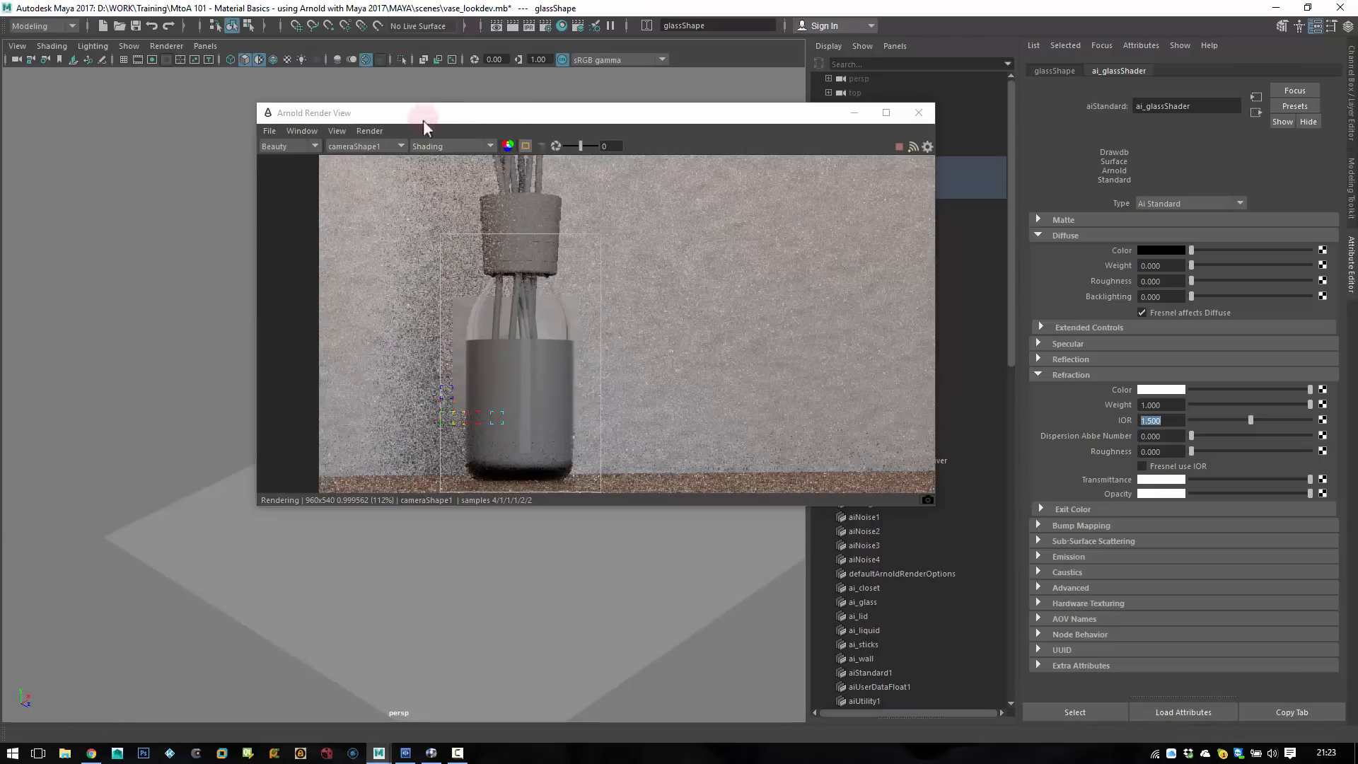
# - Switch the render camera to perspShape and frame the selected glass bottle in the perspective view
pyautogui.click(379, 147)
pyautogui.click(365, 149)
pyautogui.click(362, 148)
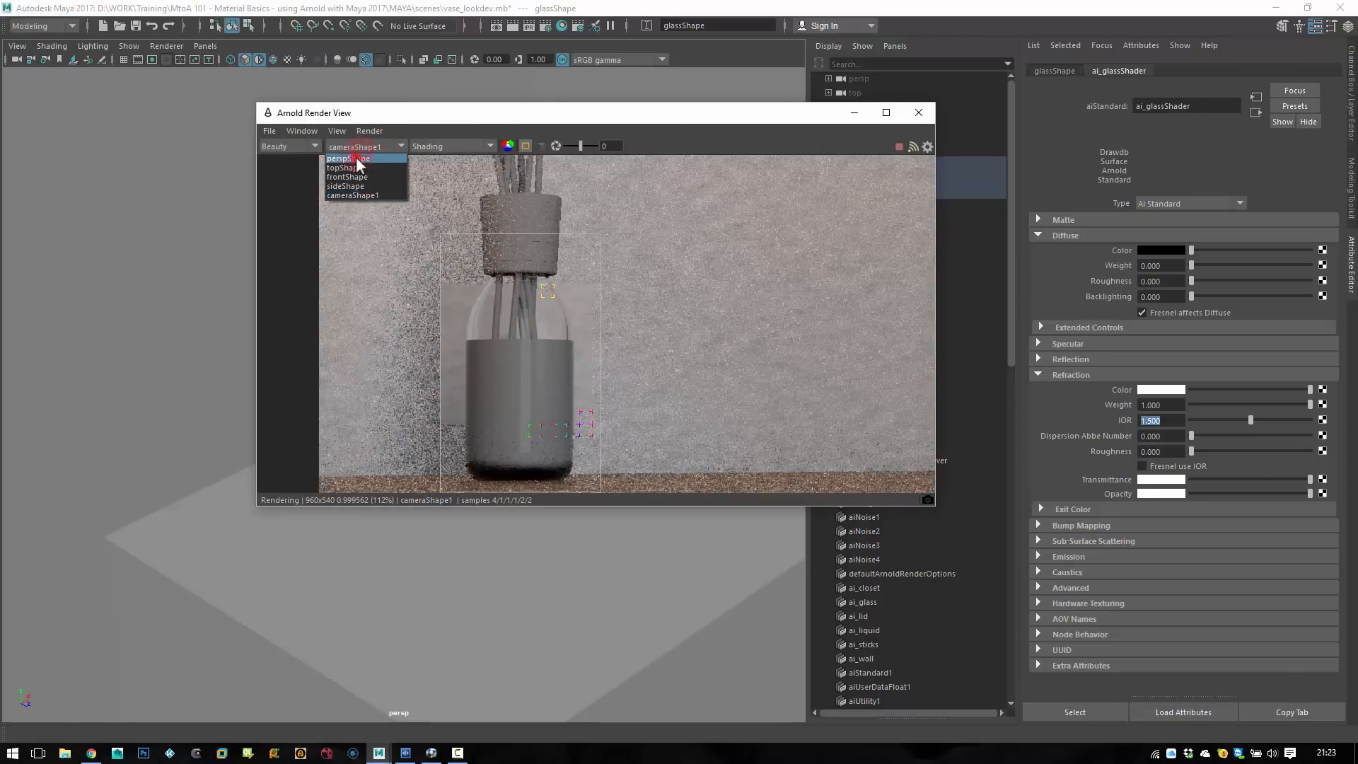
pyautogui.click(356, 159)
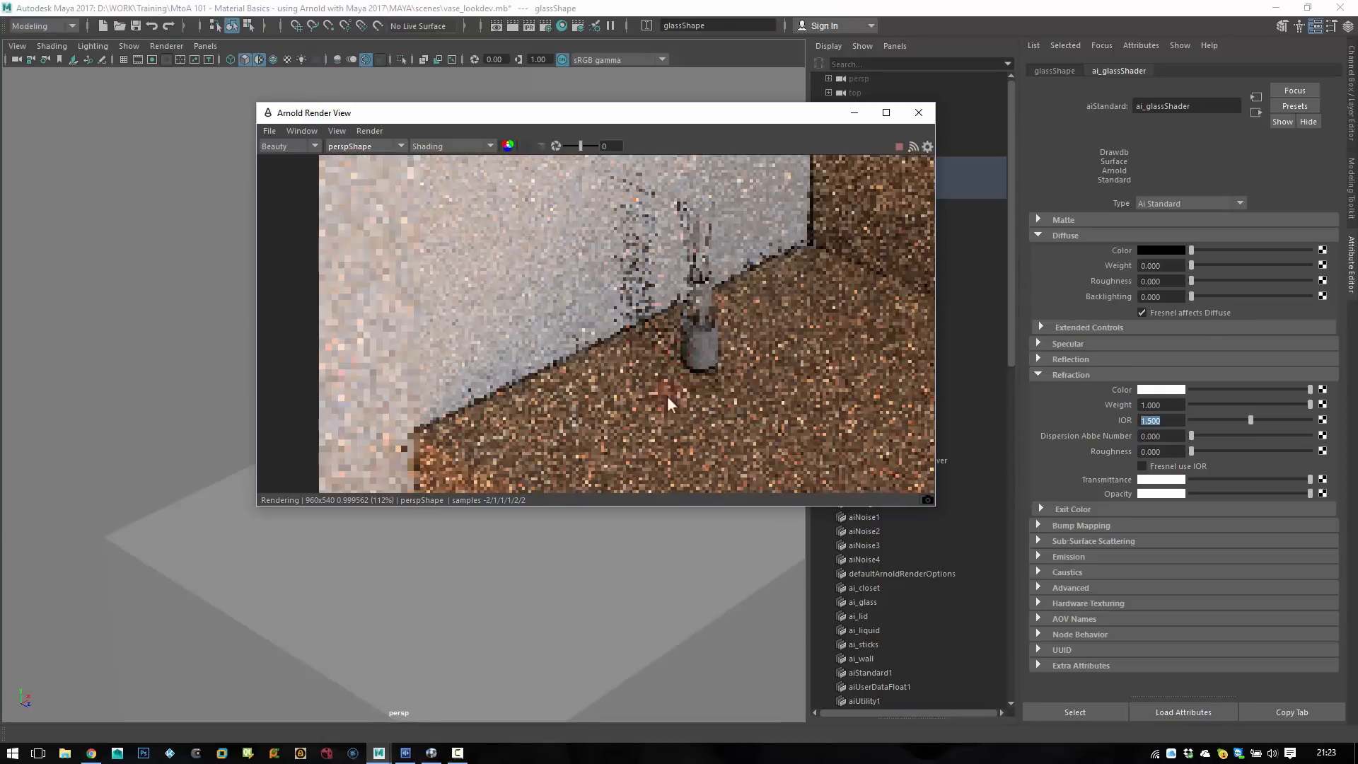
pyautogui.press('f')
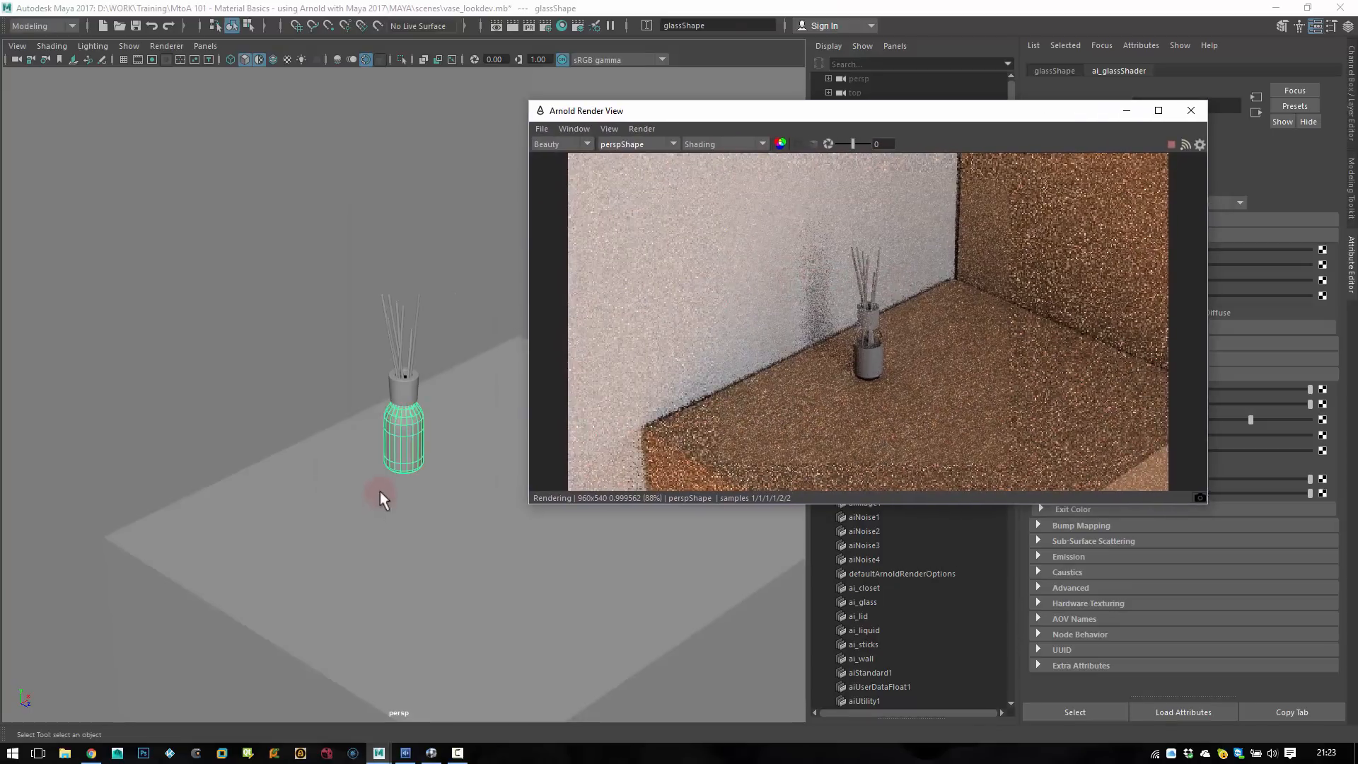
pyautogui.press('f')
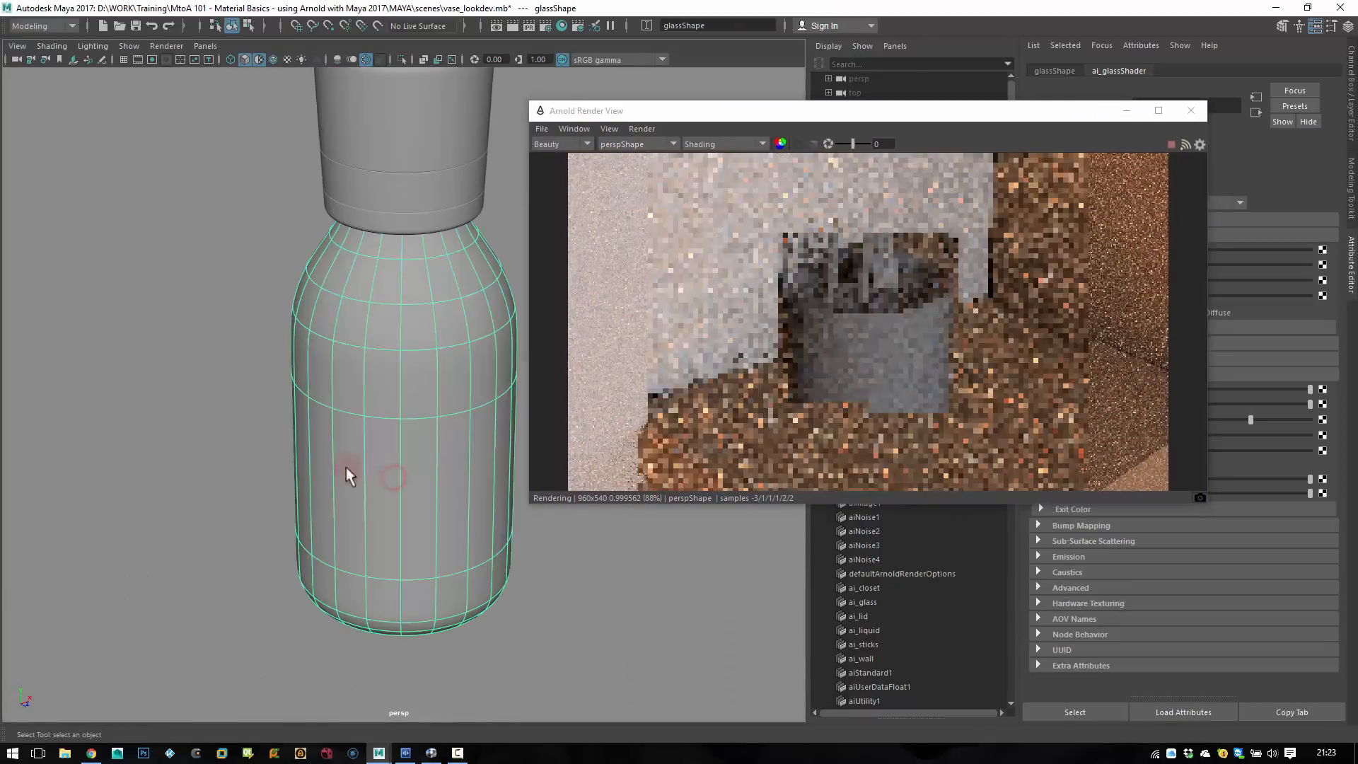
# - View the bottle from the side and restrict the Arnold render to a region over its grey body
pyautogui.keyDown('alt'); pyautogui.moveTo(346, 475); pyautogui.dragTo(349, 446); pyautogui.keyUp('alt')
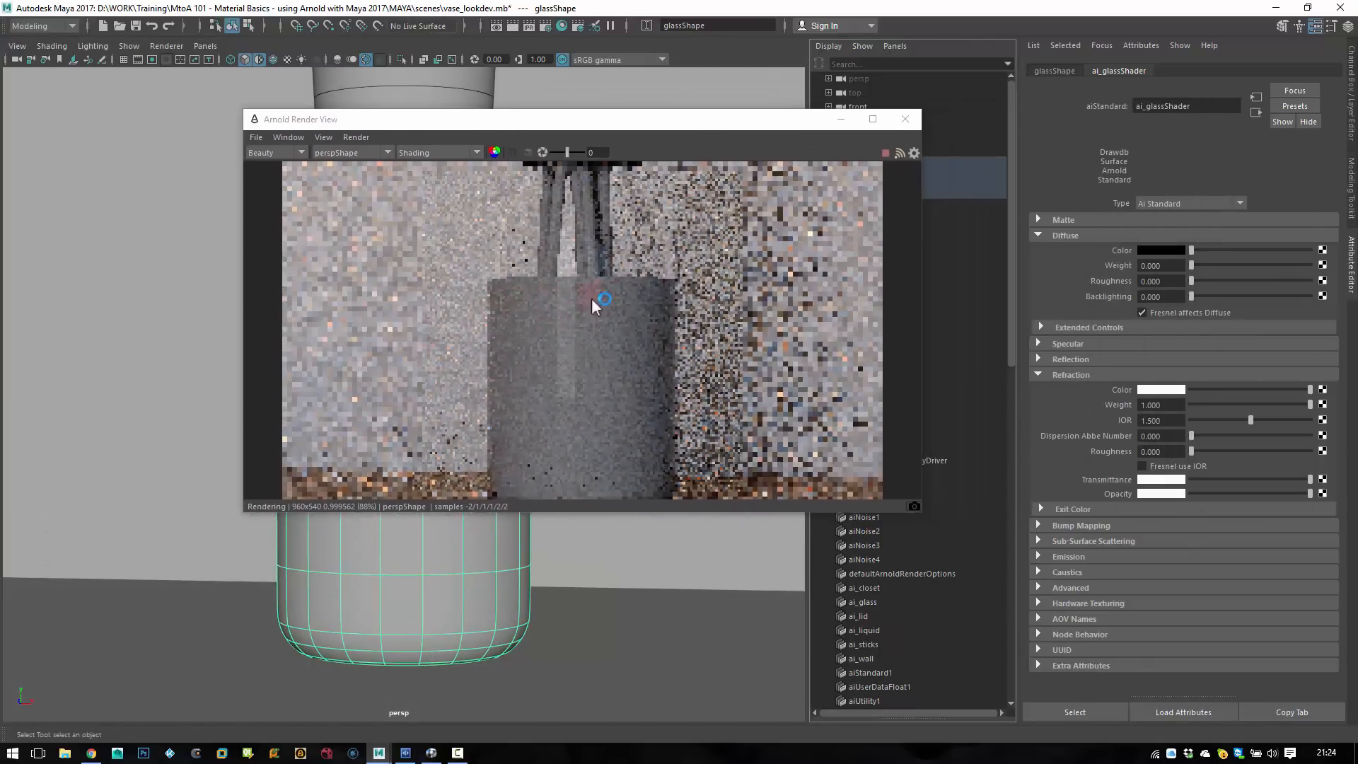
pyautogui.moveTo(521, 276); pyautogui.dragTo(613, 400)
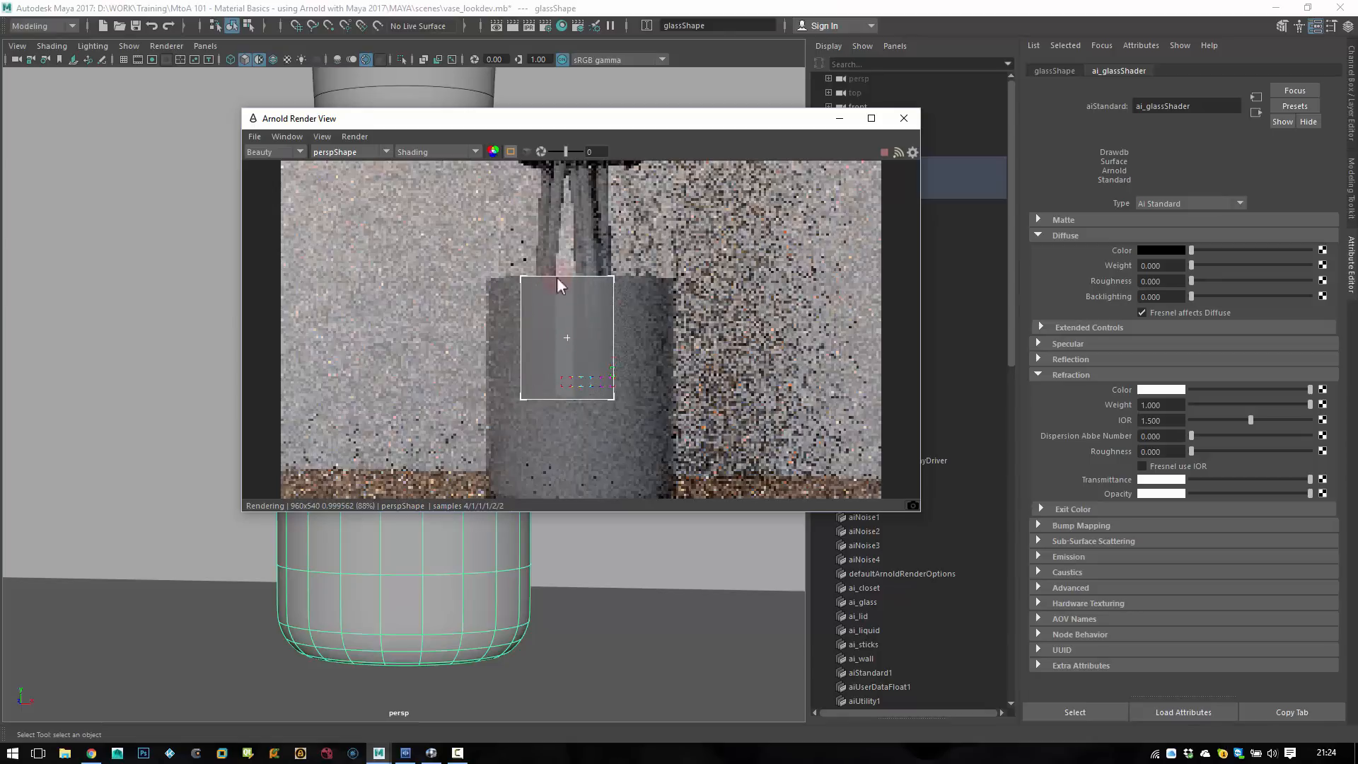
# - Switch to Pdplayer beside the render window and examine the sticks, liquid line and highlight on the bottle in the reference photo
pyautogui.click(406, 752)
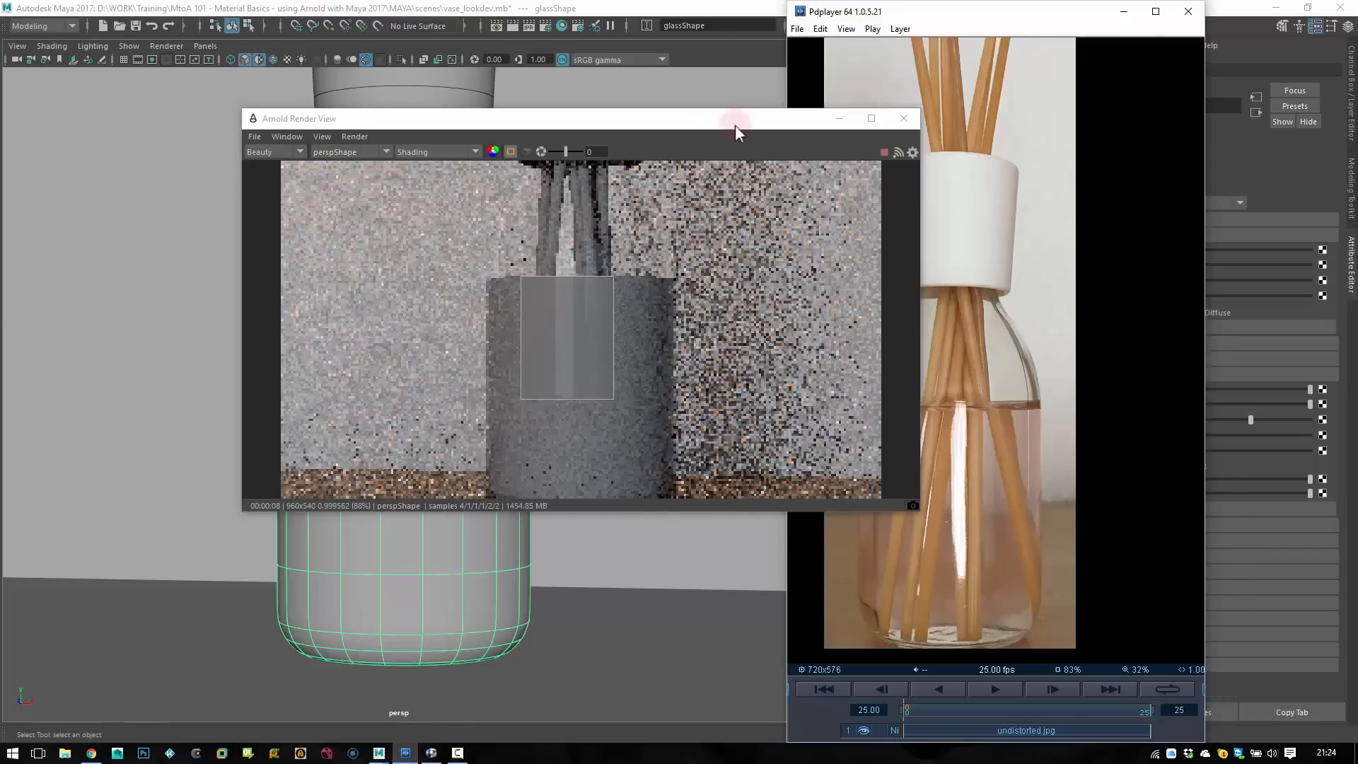
pyautogui.moveTo(735, 124); pyautogui.dragTo(608, 106)
pyautogui.click(405, 752)
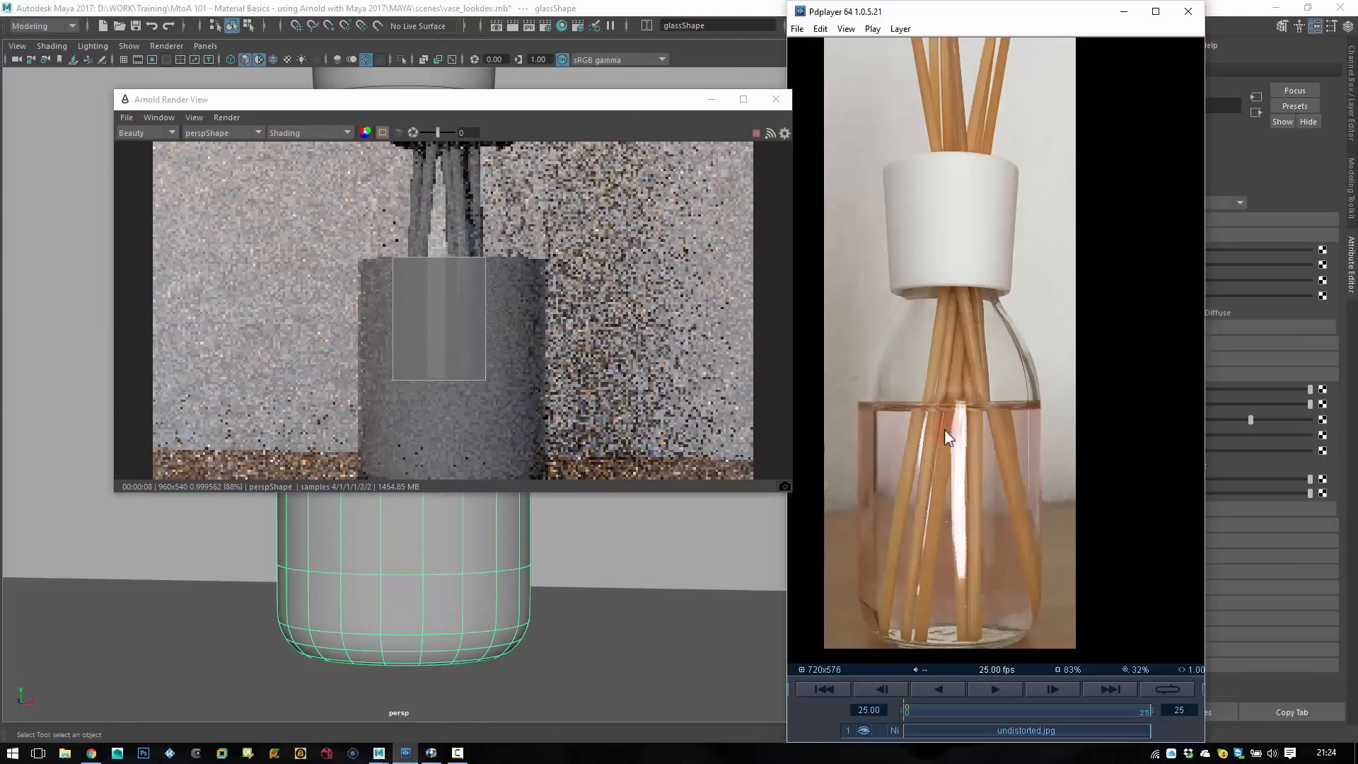
pyautogui.scroll(6, 961, 440)
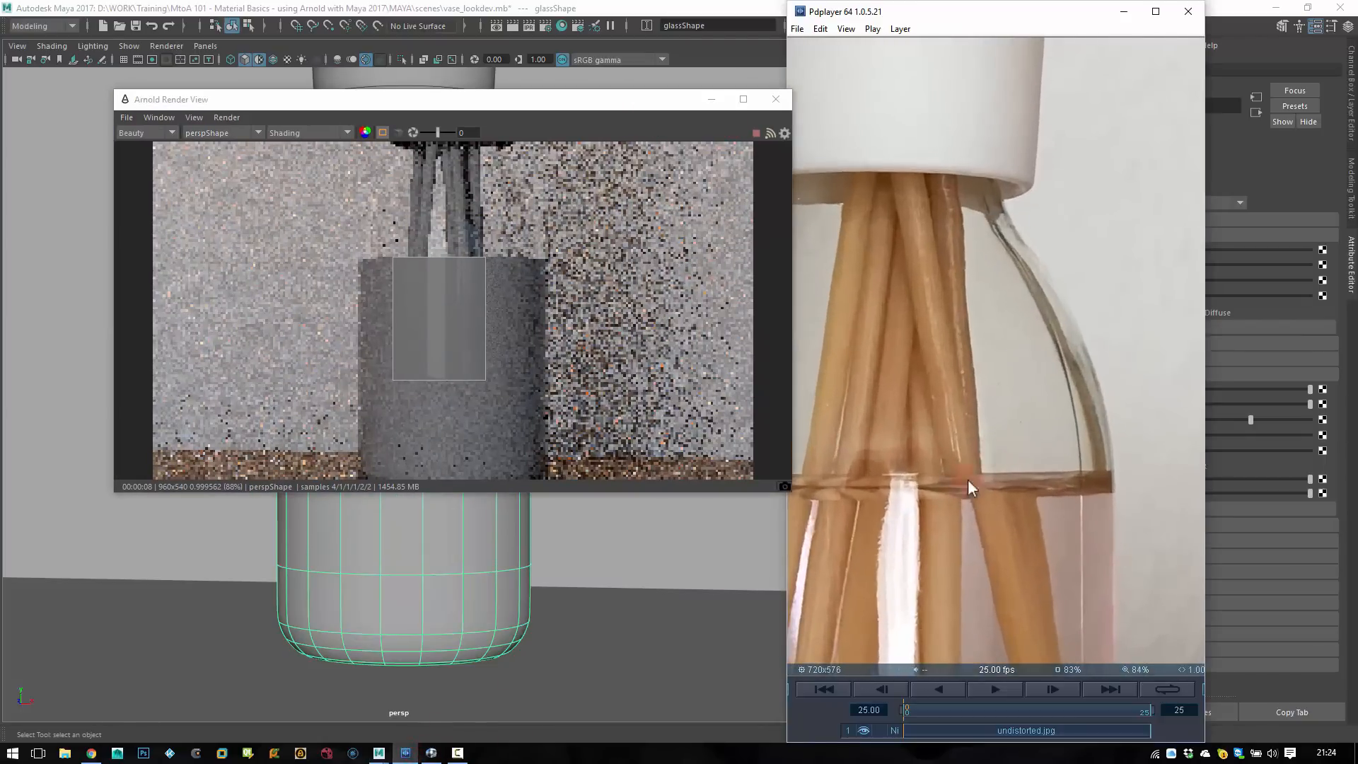
pyautogui.scroll(1, 1009, 351)
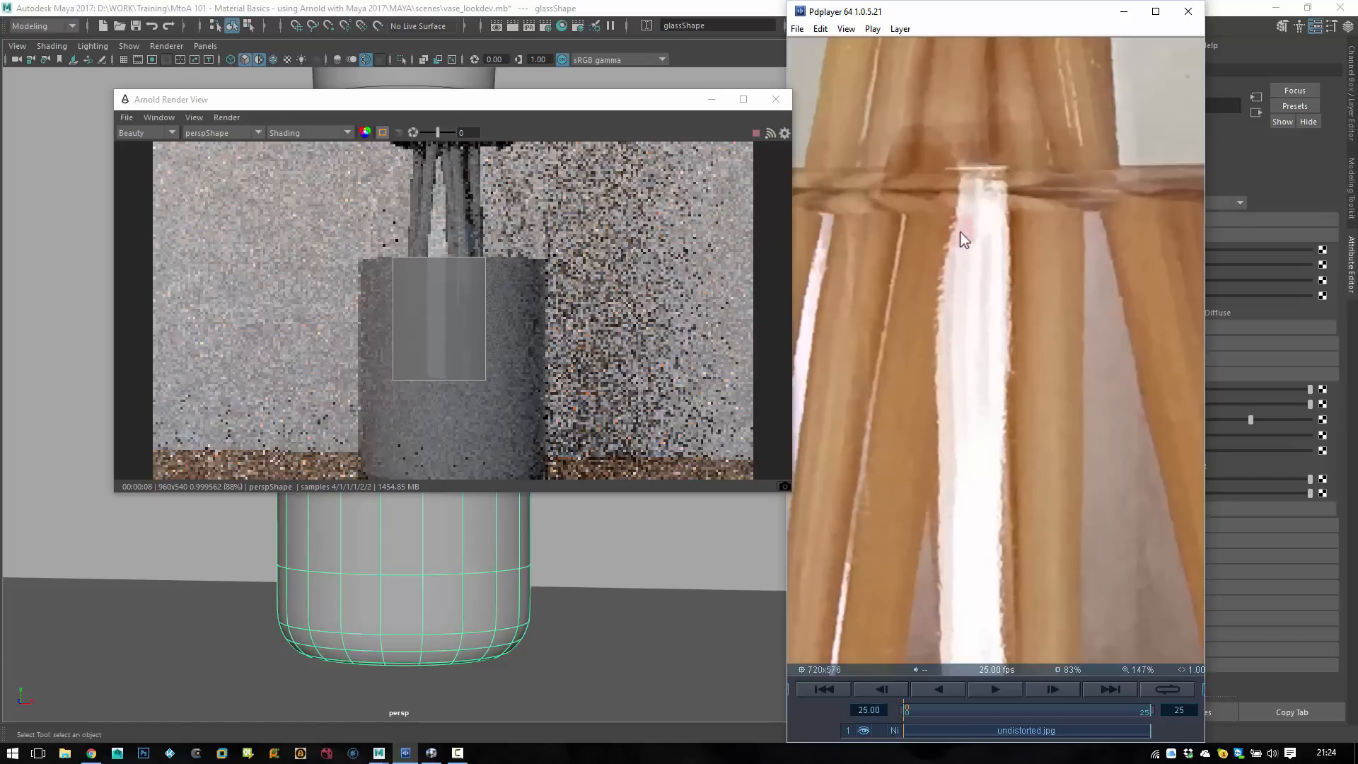
pyautogui.scroll(-4, 987, 303)
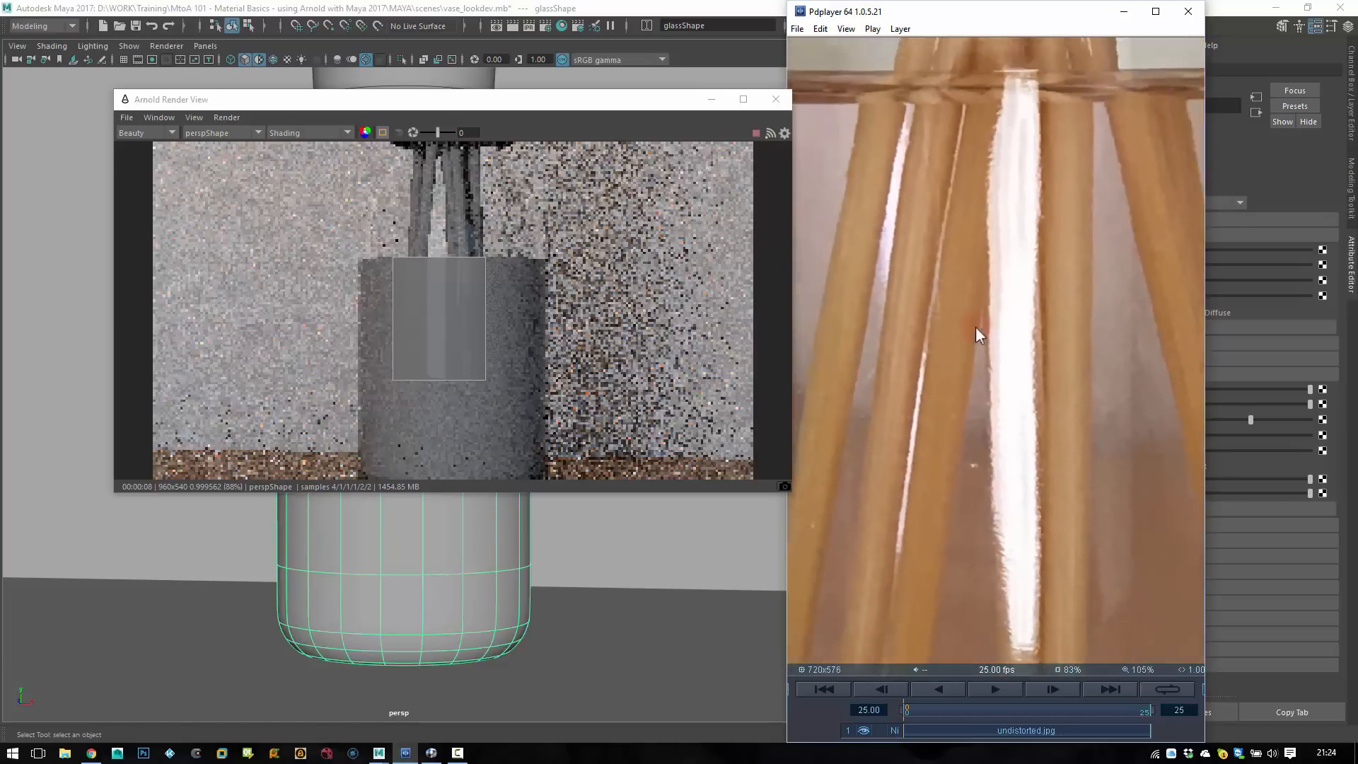
pyautogui.scroll(6, 1022, 332)
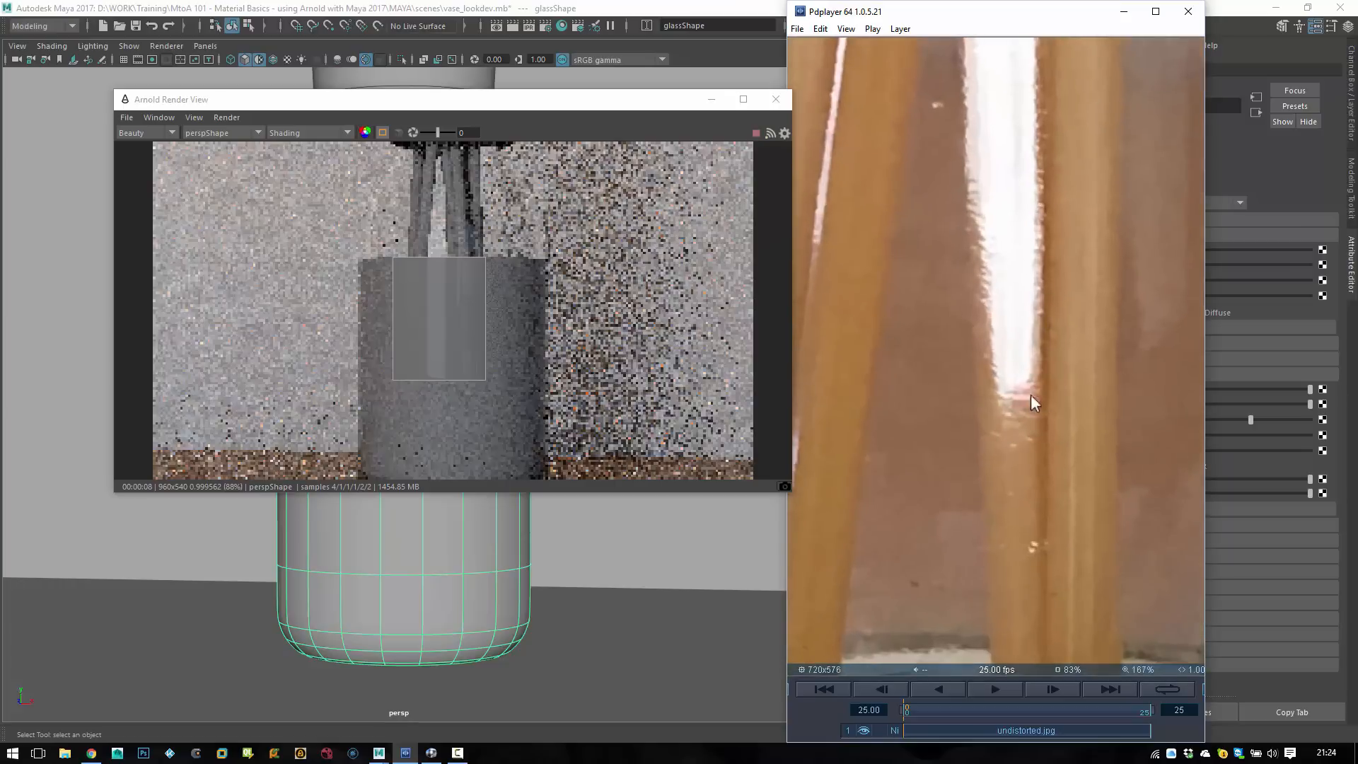
# - Return to Maya, close the Arnold Render View and open the Hypershade clear of the material attributes
pyautogui.click(668, 112)
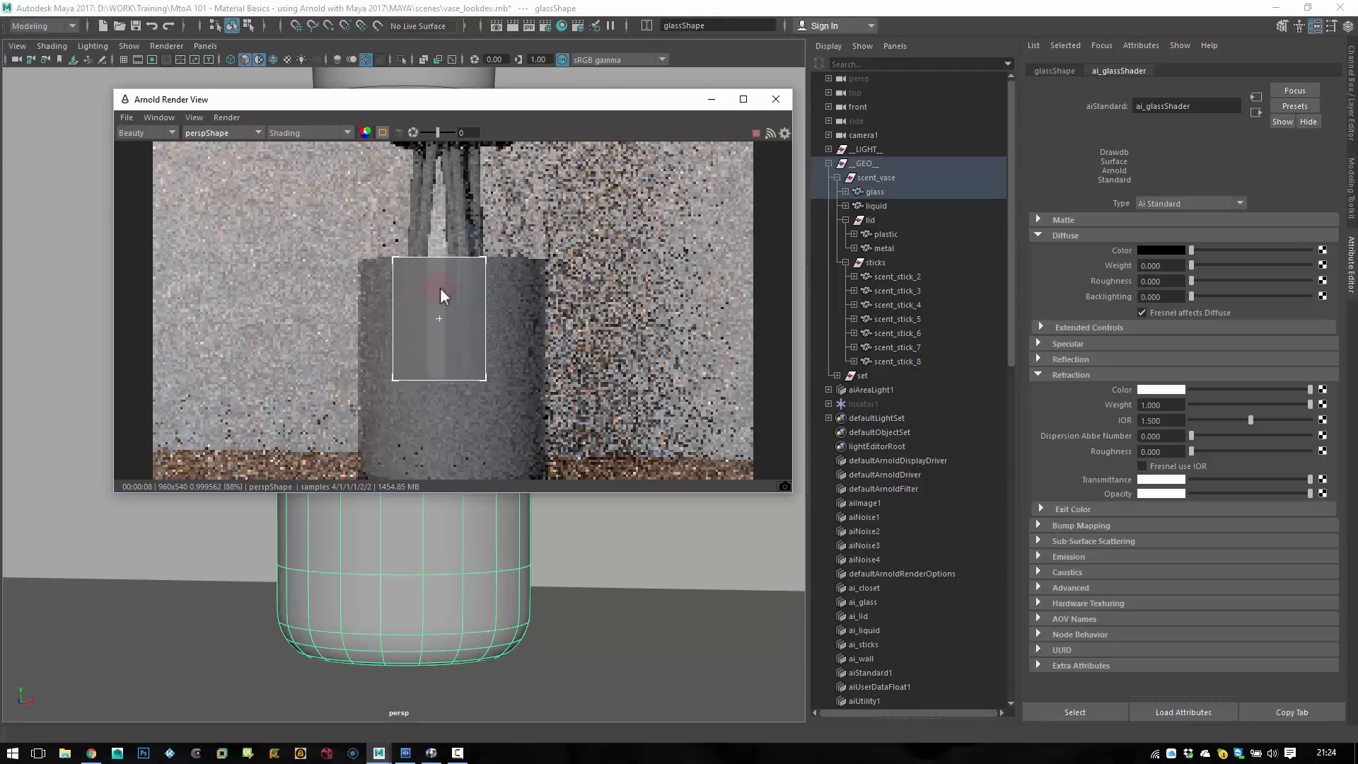
pyautogui.click(776, 99)
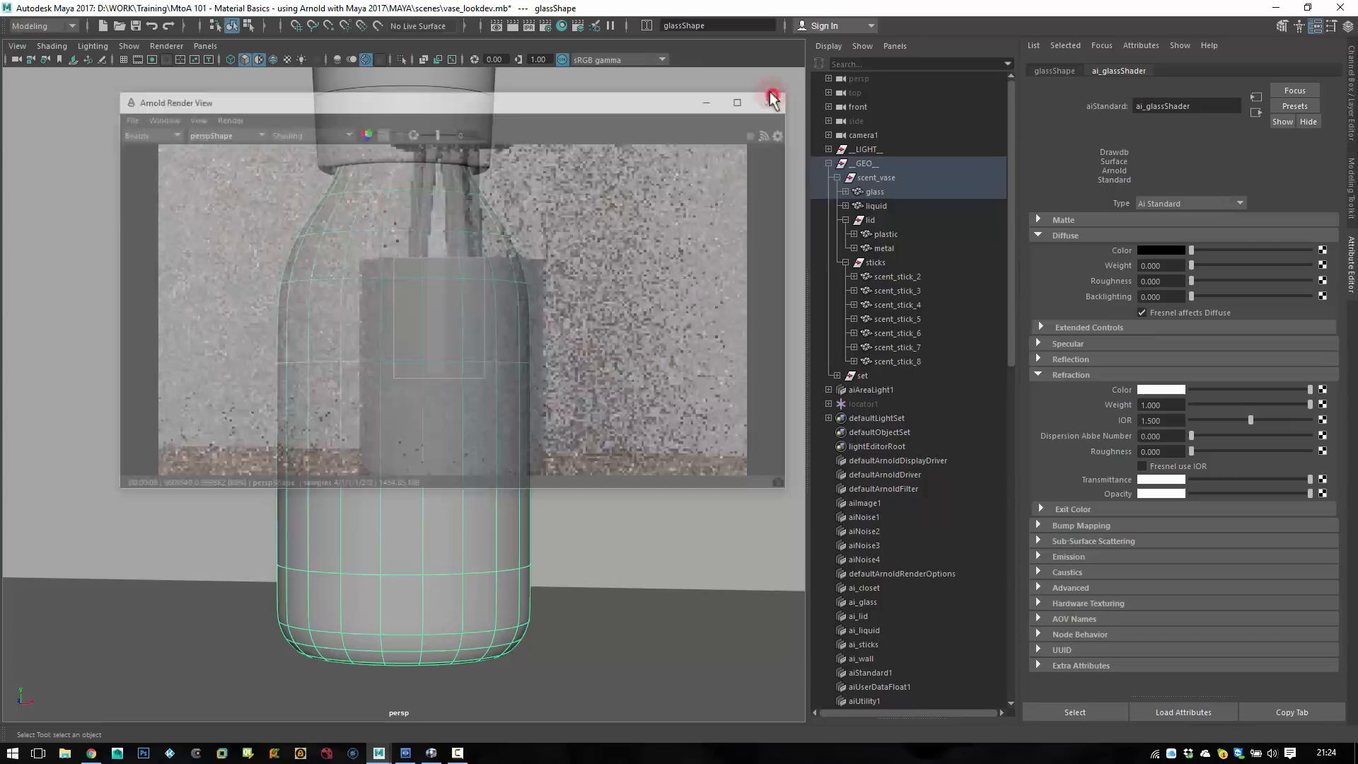
pyautogui.click(562, 26)
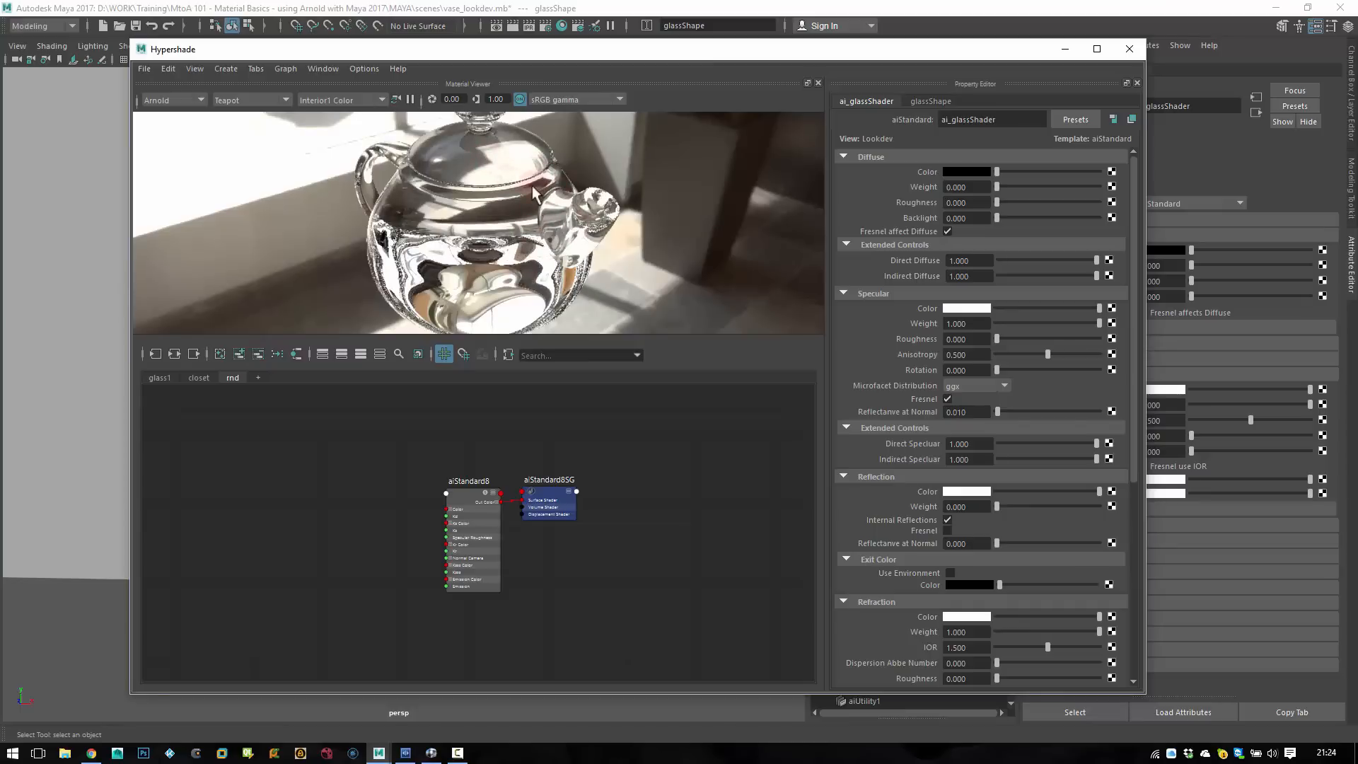
pyautogui.moveTo(678, 49); pyautogui.dragTo(554, 28)
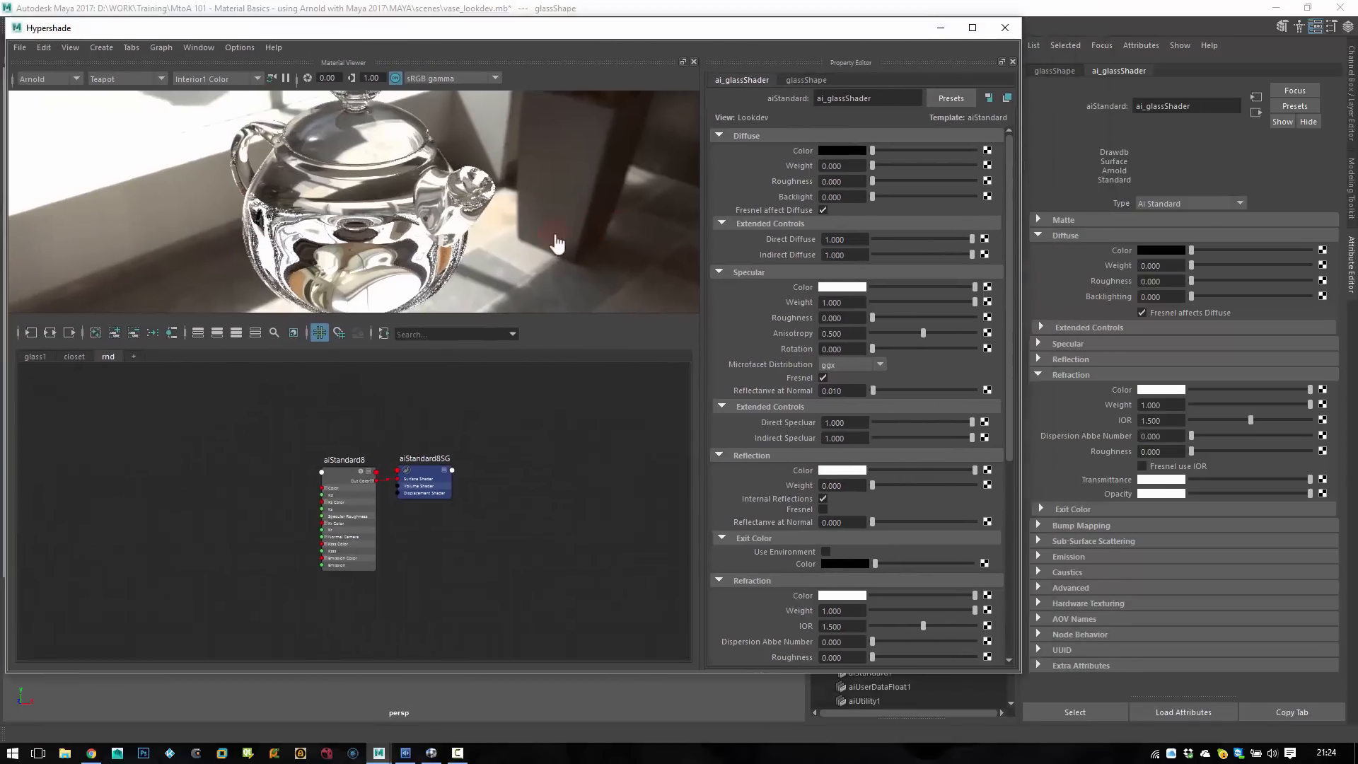
# - Select the glass bottle in the perspective view and graph its ai_glassShader network in the Hypershade
pyautogui.keyDown('alt'); pyautogui.moveTo(555, 237); pyautogui.dragTo(720, 548); pyautogui.keyUp('alt')
pyautogui.click(450, 457)
pyautogui.keyDown('alt'); pyautogui.moveTo(664, 428); pyautogui.dragTo(576, 617); pyautogui.keyUp('alt')
pyautogui.click(456, 273)
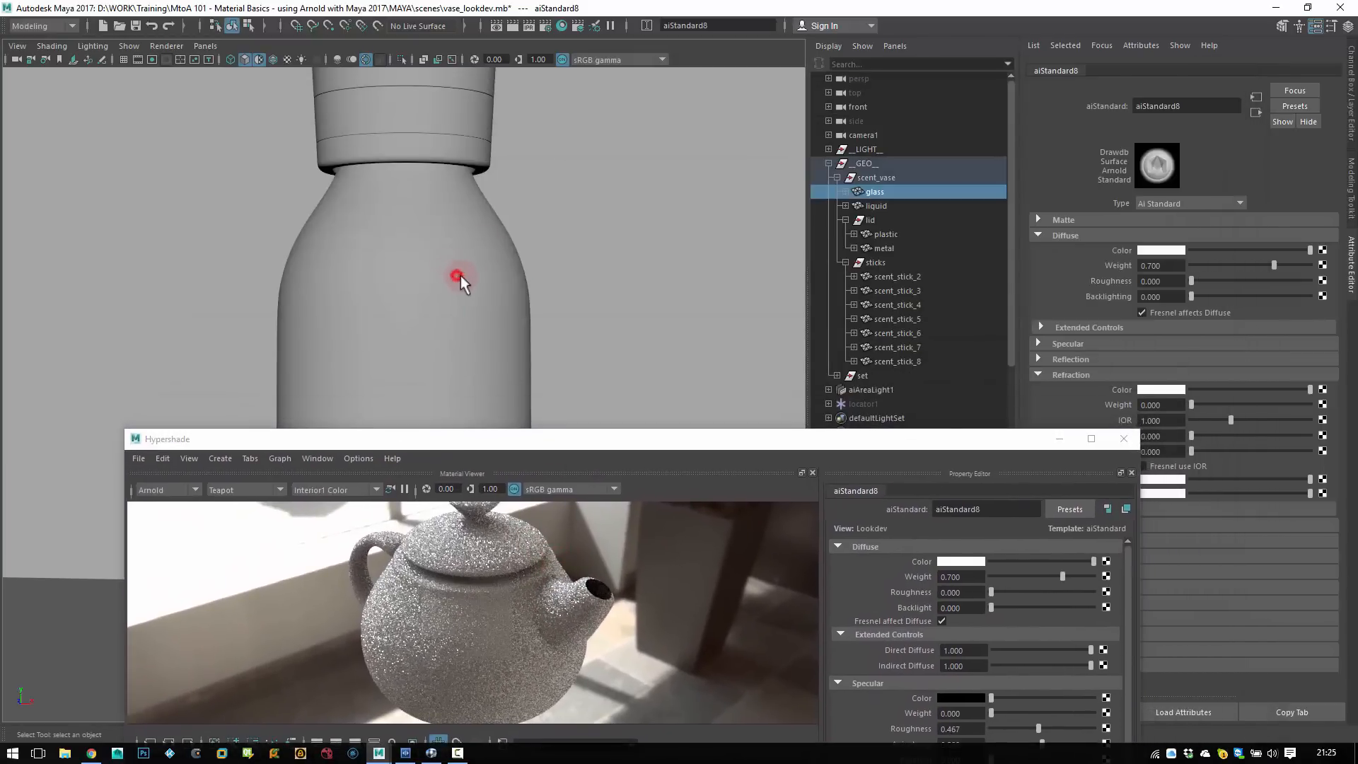
pyautogui.click(1150, 70)
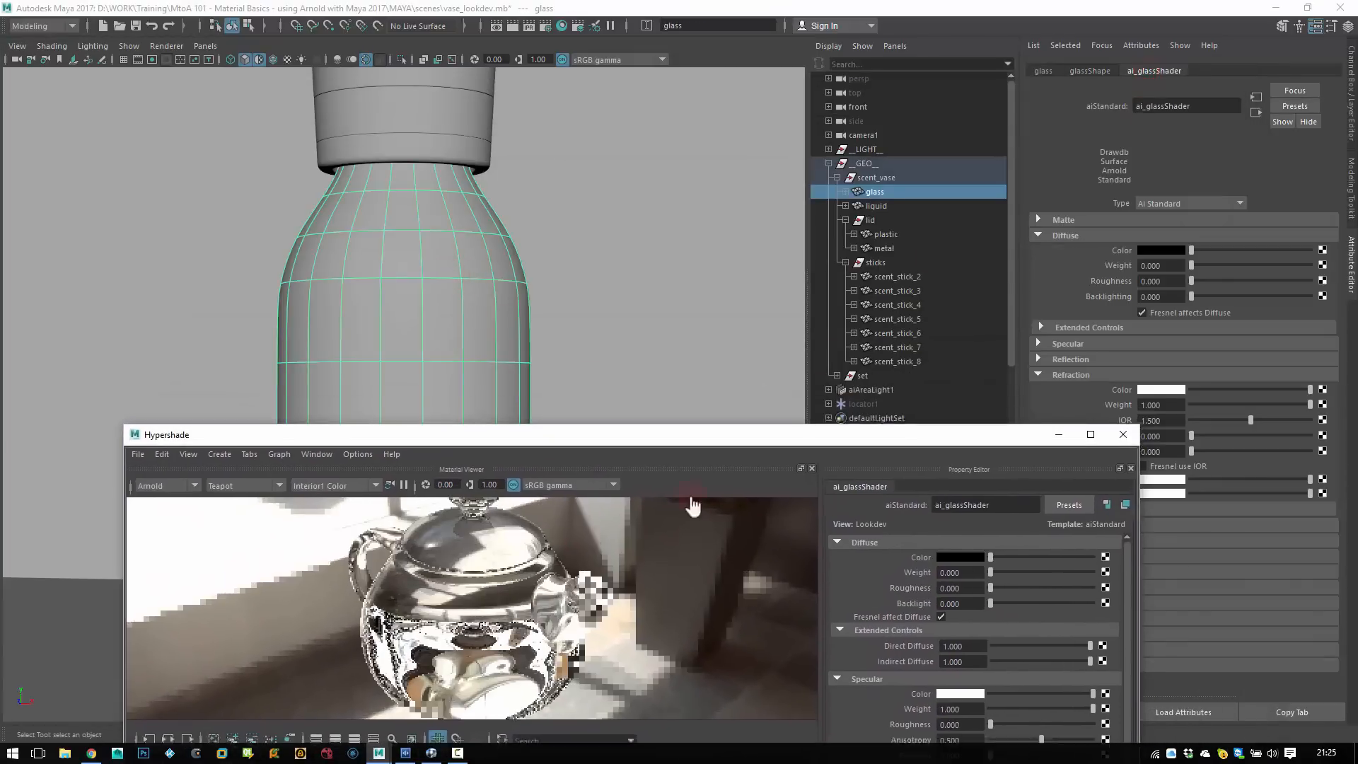
pyautogui.keyDown('alt'); pyautogui.moveTo(615, 693); pyautogui.dragTo(696, 265); pyautogui.keyUp('alt')
pyautogui.moveTo(388, 385); pyautogui.dragTo(394, 436, button='right')
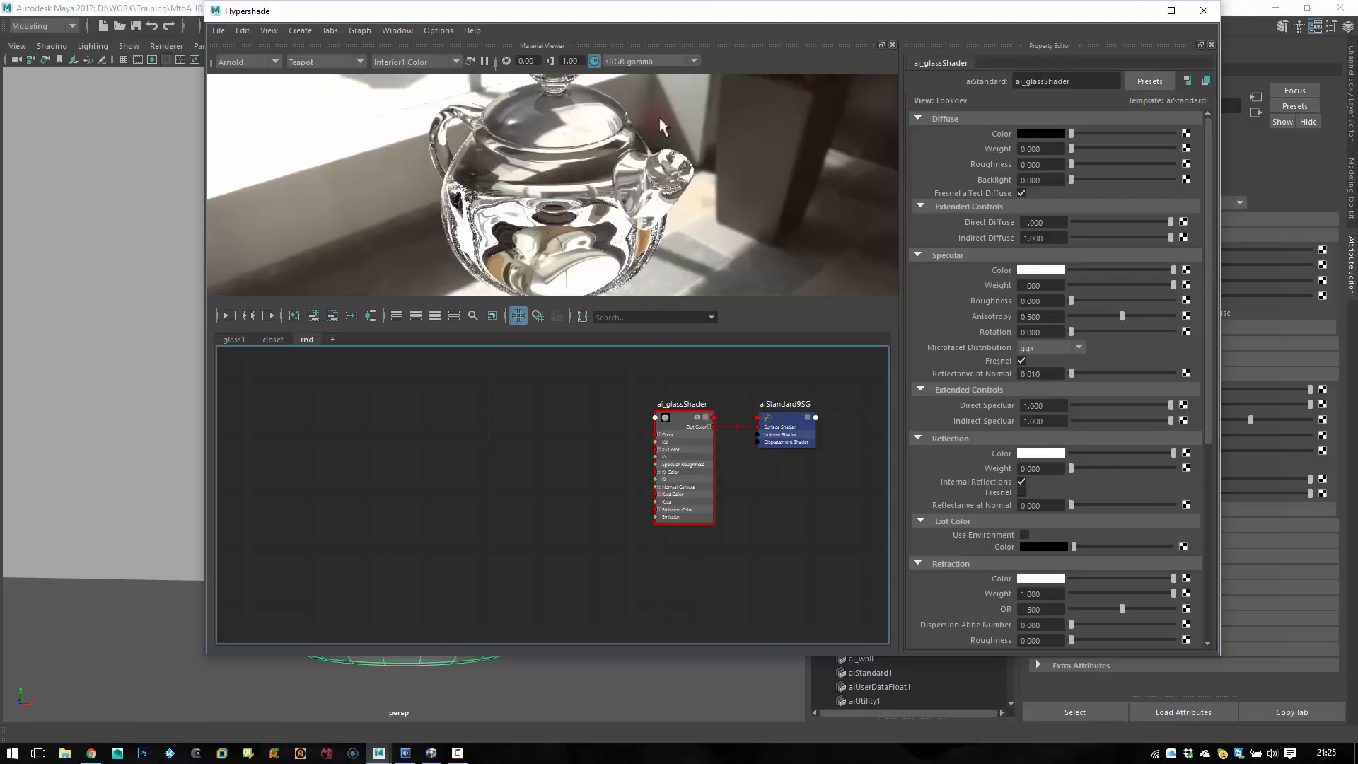
# - Close the Hypershade's Material Viewer to give the ai_glassShader node graph more room
pyautogui.click(892, 45)
pyautogui.click(624, 343)
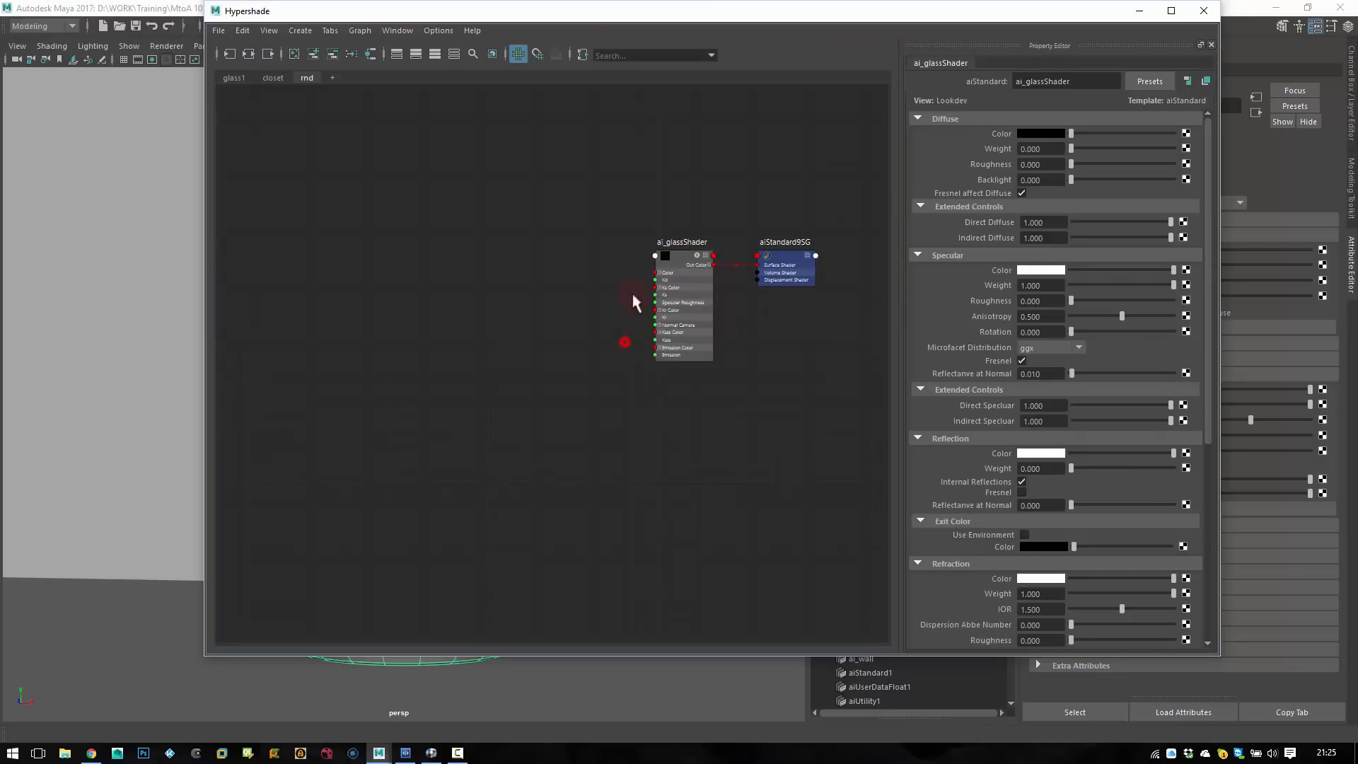
pyautogui.scroll(3, 623, 244)
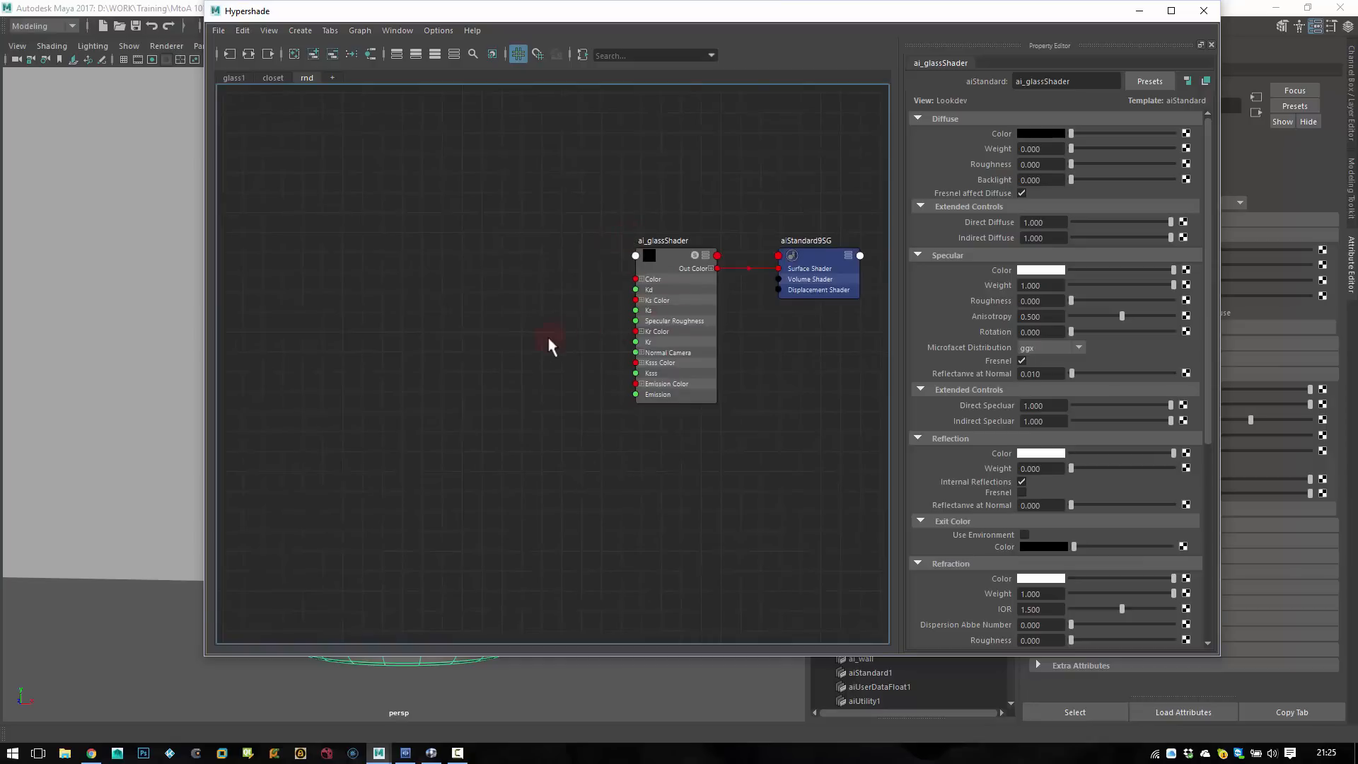
# - Add an aiNoise node on the input side of ai_glassShader and rename it broadNoise
pyautogui.press('Tab')
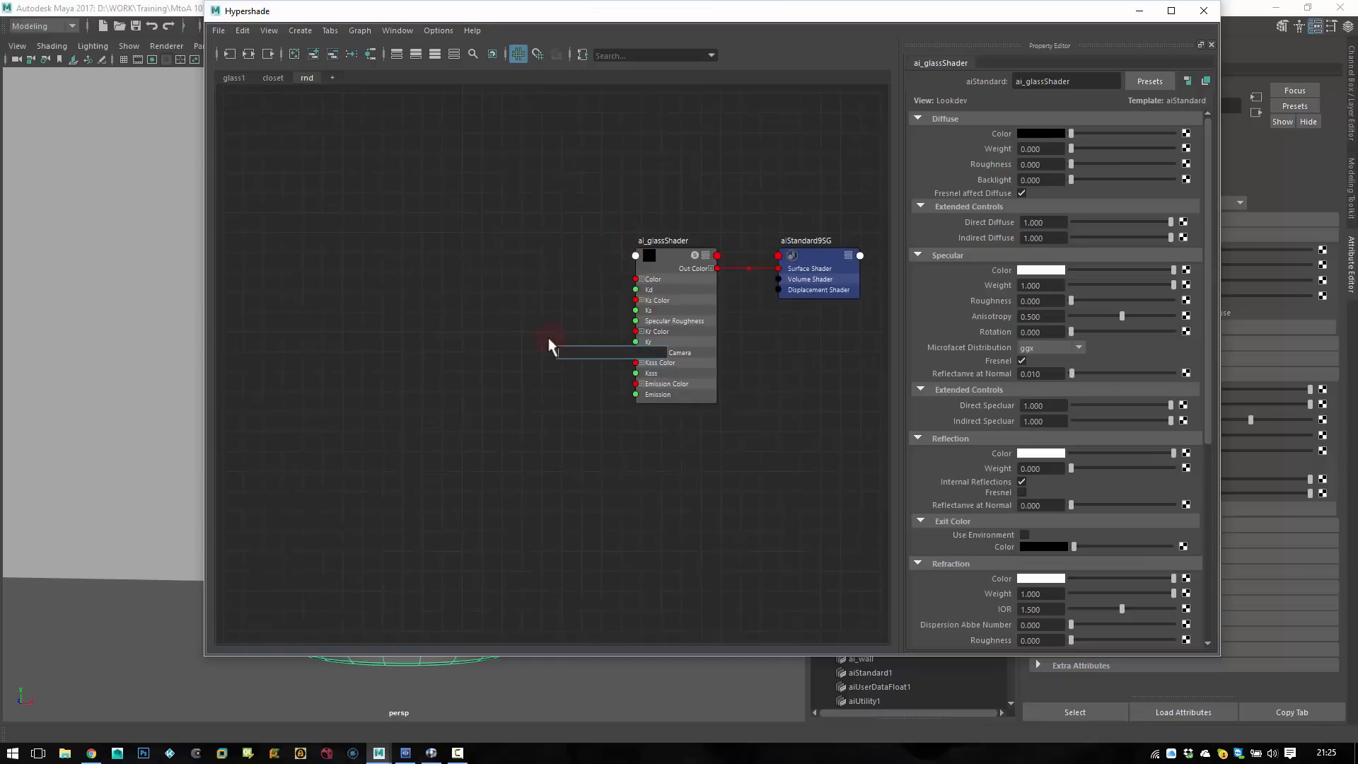
pyautogui.write('aiNoise')
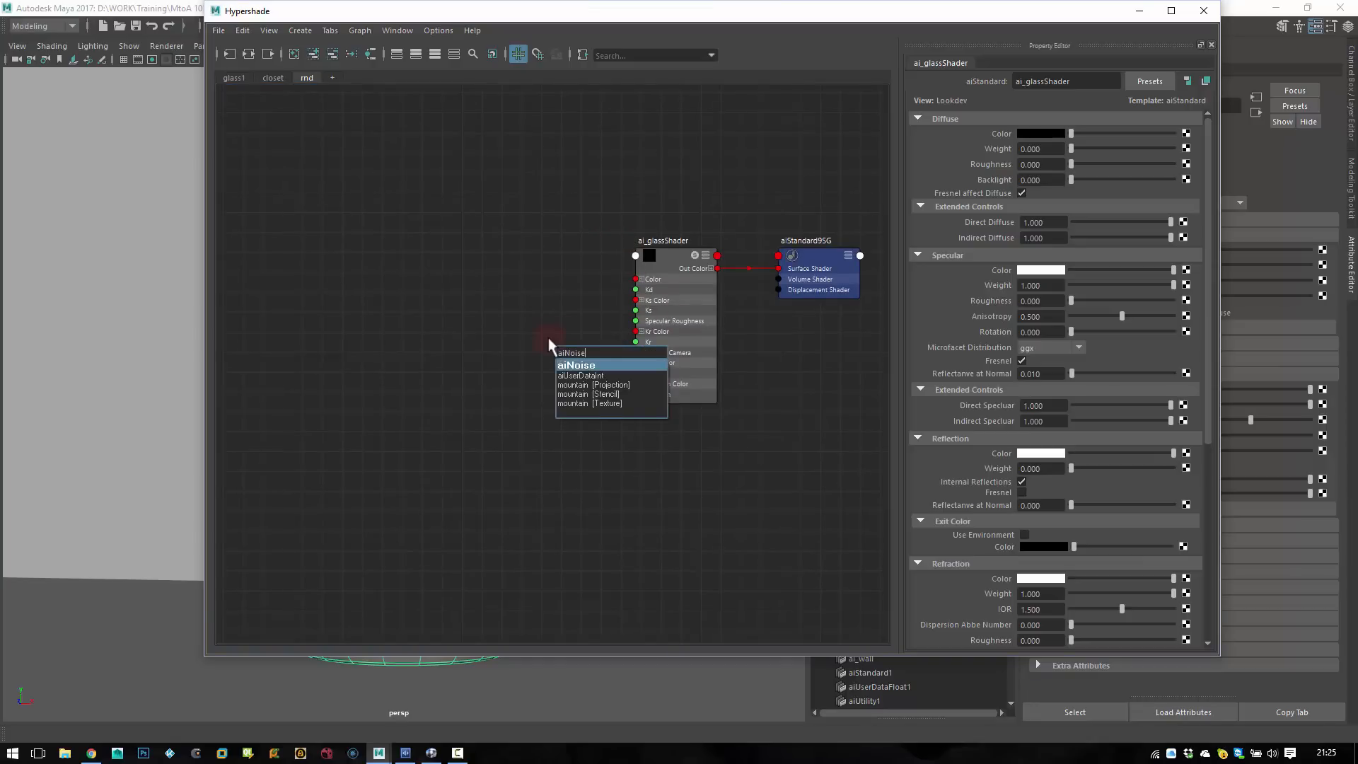
pyautogui.press('Return')
pyautogui.moveTo(586, 358); pyautogui.dragTo(440, 304)
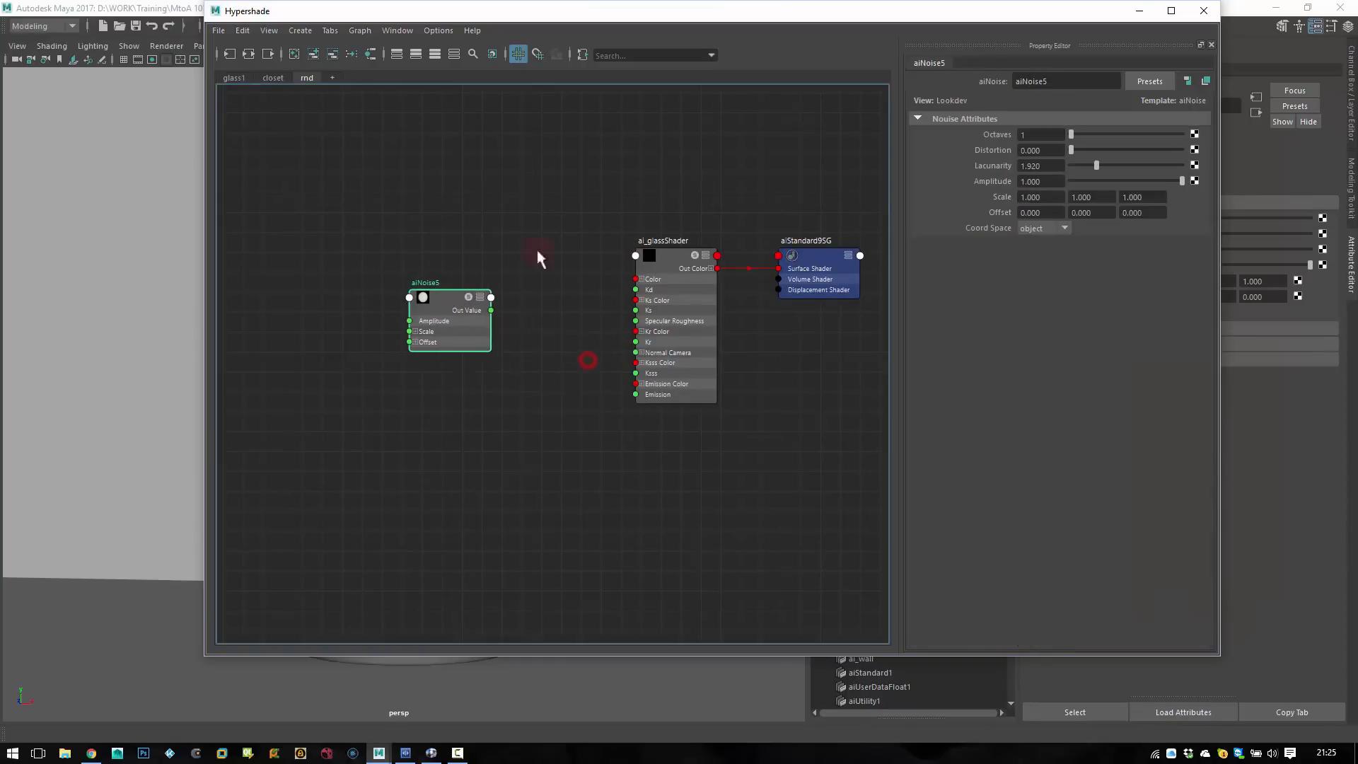
pyautogui.doubleClick(1071, 84)
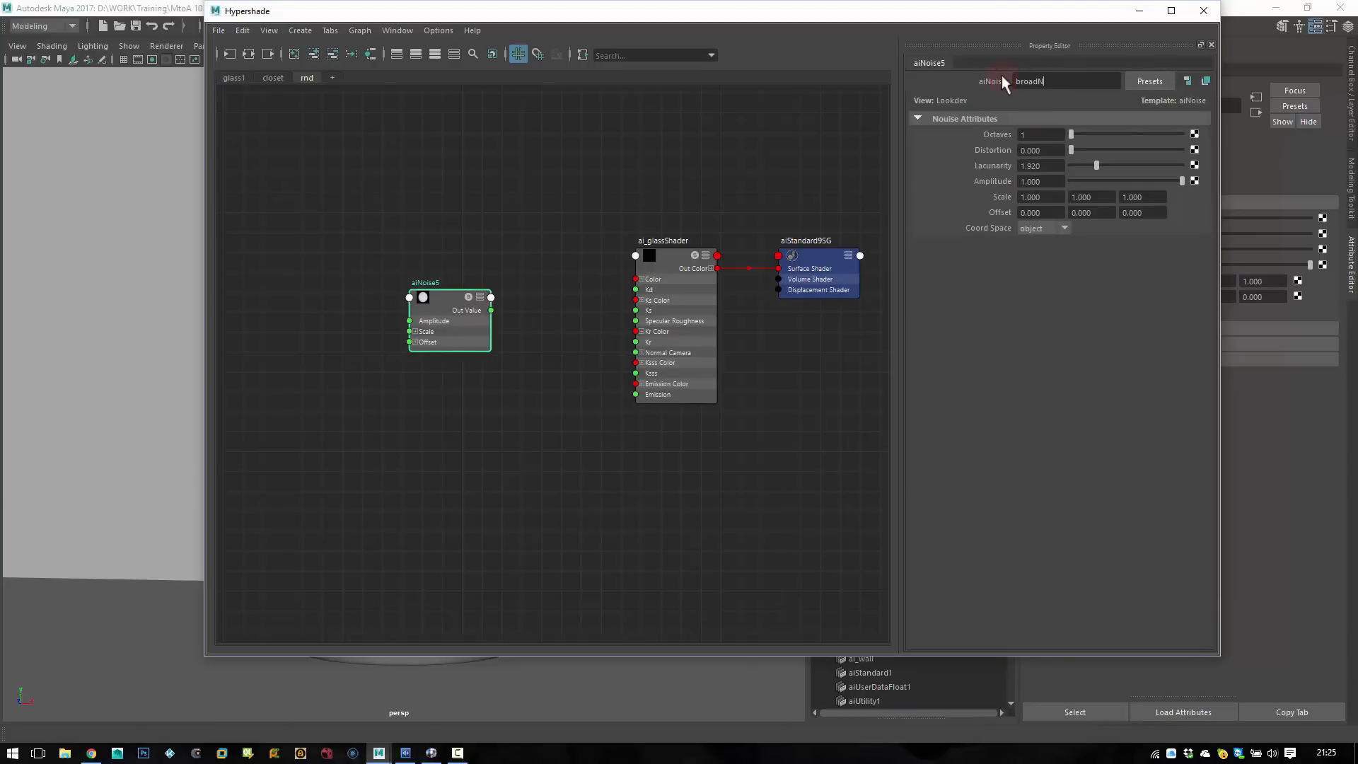
pyautogui.write('Noise')
pyautogui.press('Return')
# - Duplicate the broadNoise node, place the copy below the original and rename it microNoise
pyautogui.moveTo(430, 304); pyautogui.dragTo(418, 282)
pyautogui.hotkey('ctrl', 'd')
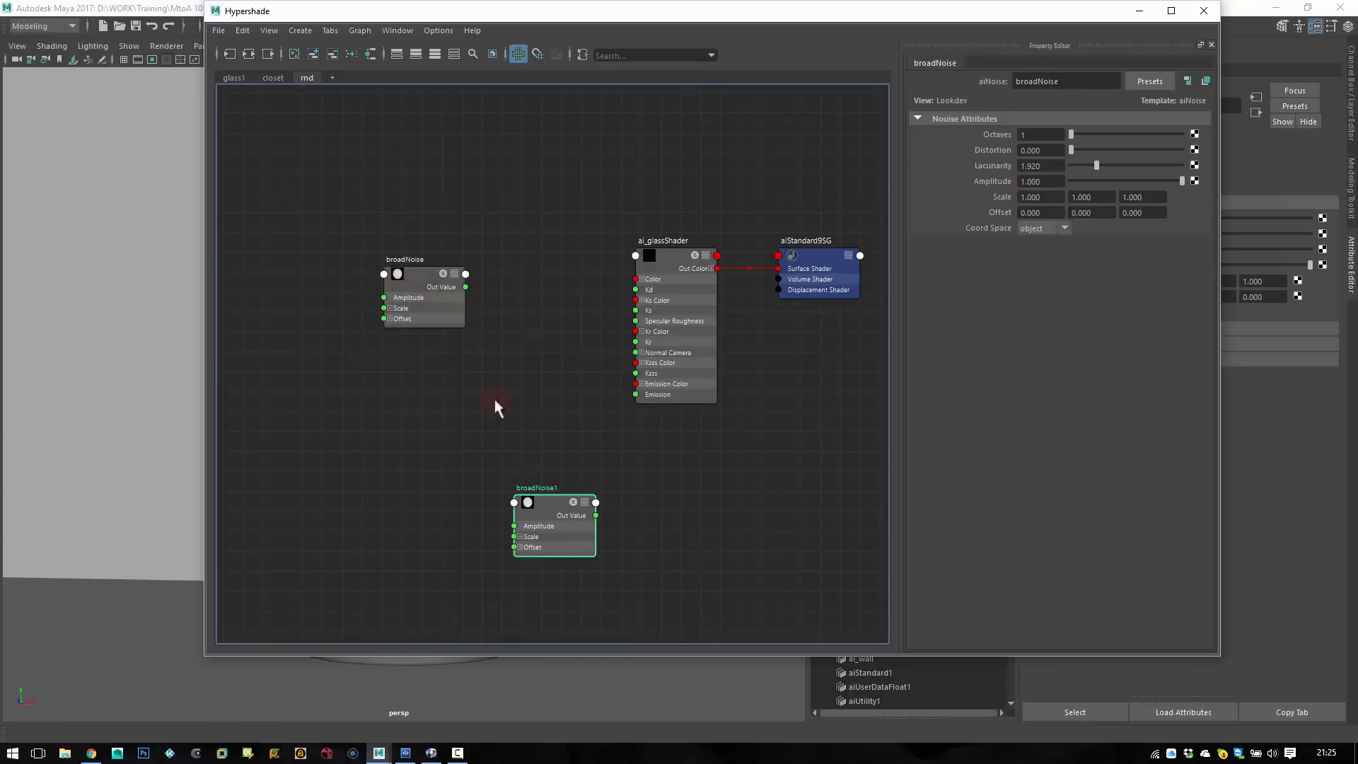
pyautogui.moveTo(549, 503); pyautogui.dragTo(428, 366)
pyautogui.doubleClick(1076, 83)
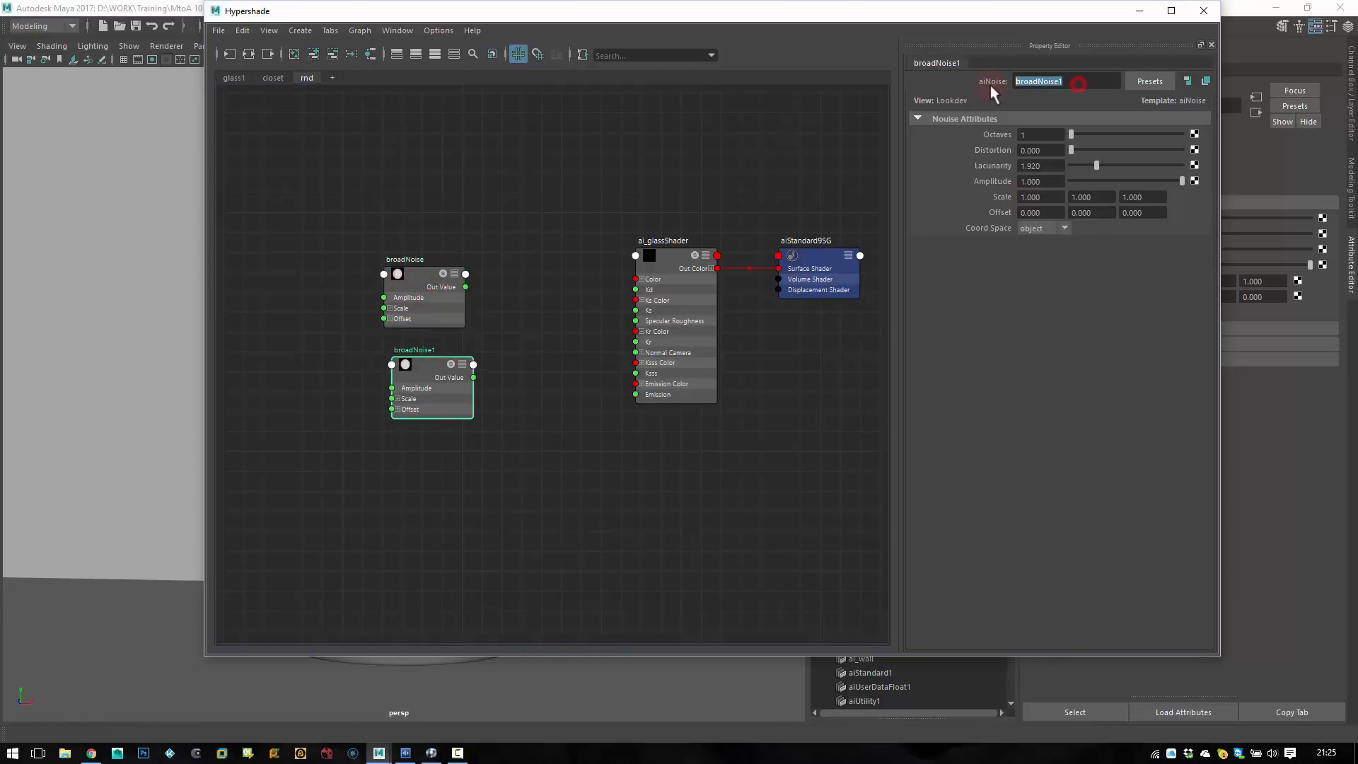
pyautogui.write('mic')
pyautogui.write('roNoise')
pyautogui.press('Return')
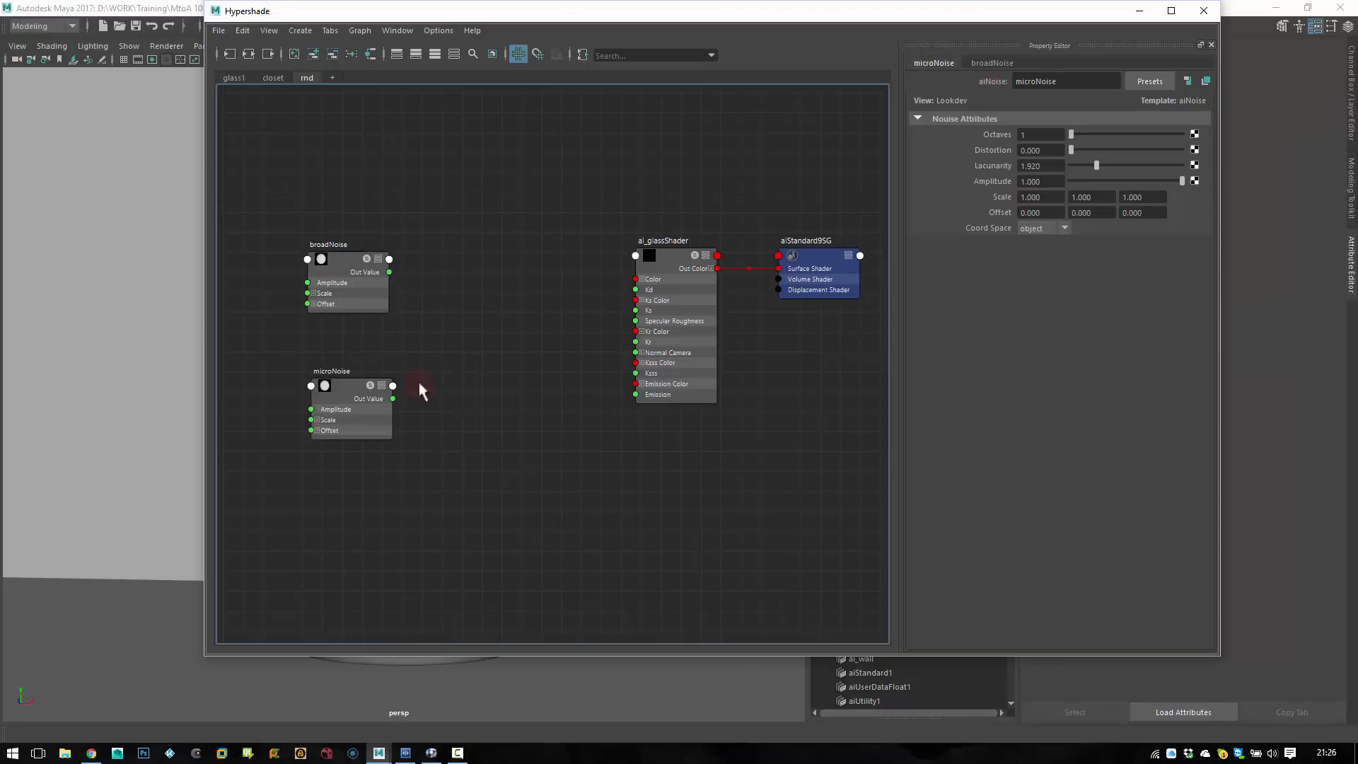
# - Add an alCombineFloat node between the two noise nodes and ai_glassShader
pyautogui.click(510, 322)
pyautogui.press('Tab')
pyautogui.write('ai')
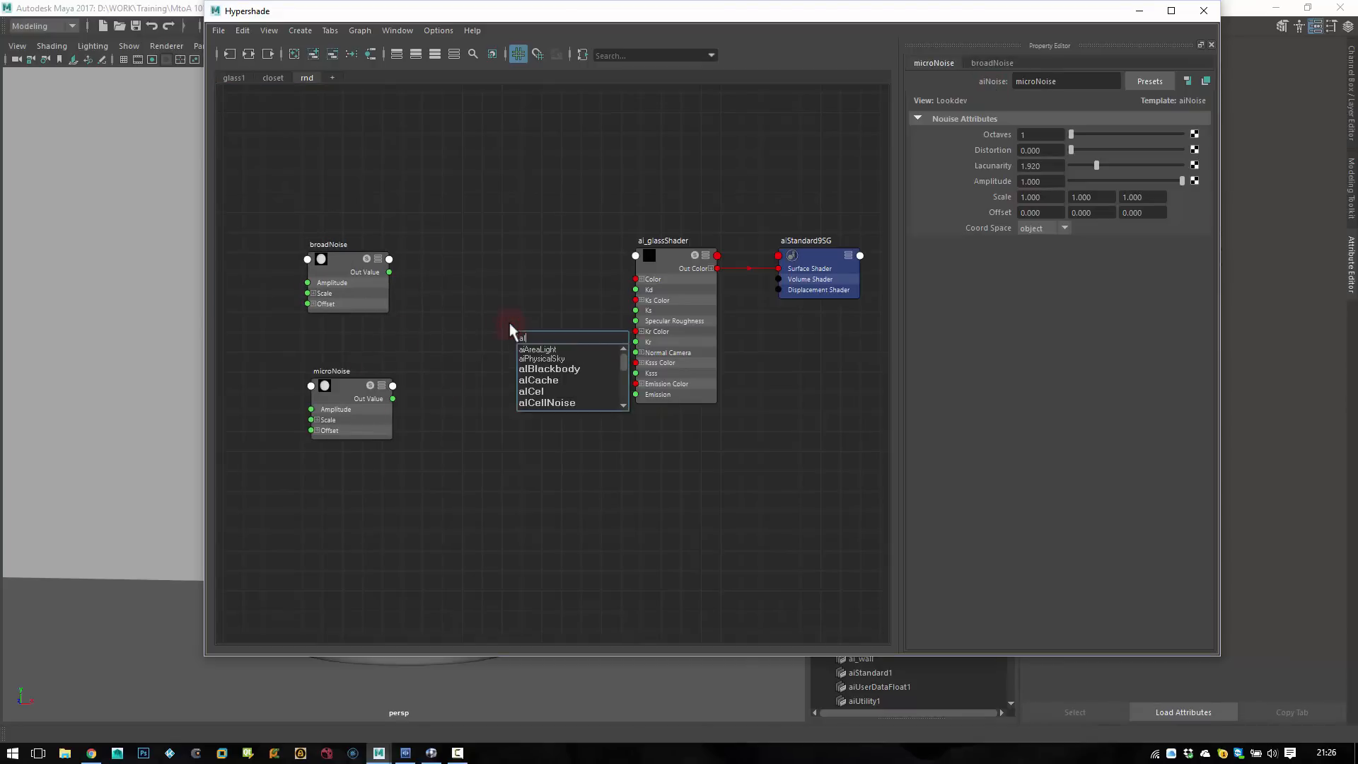
pyautogui.write('Combine')
pyautogui.press('Down')
pyautogui.press('Down')
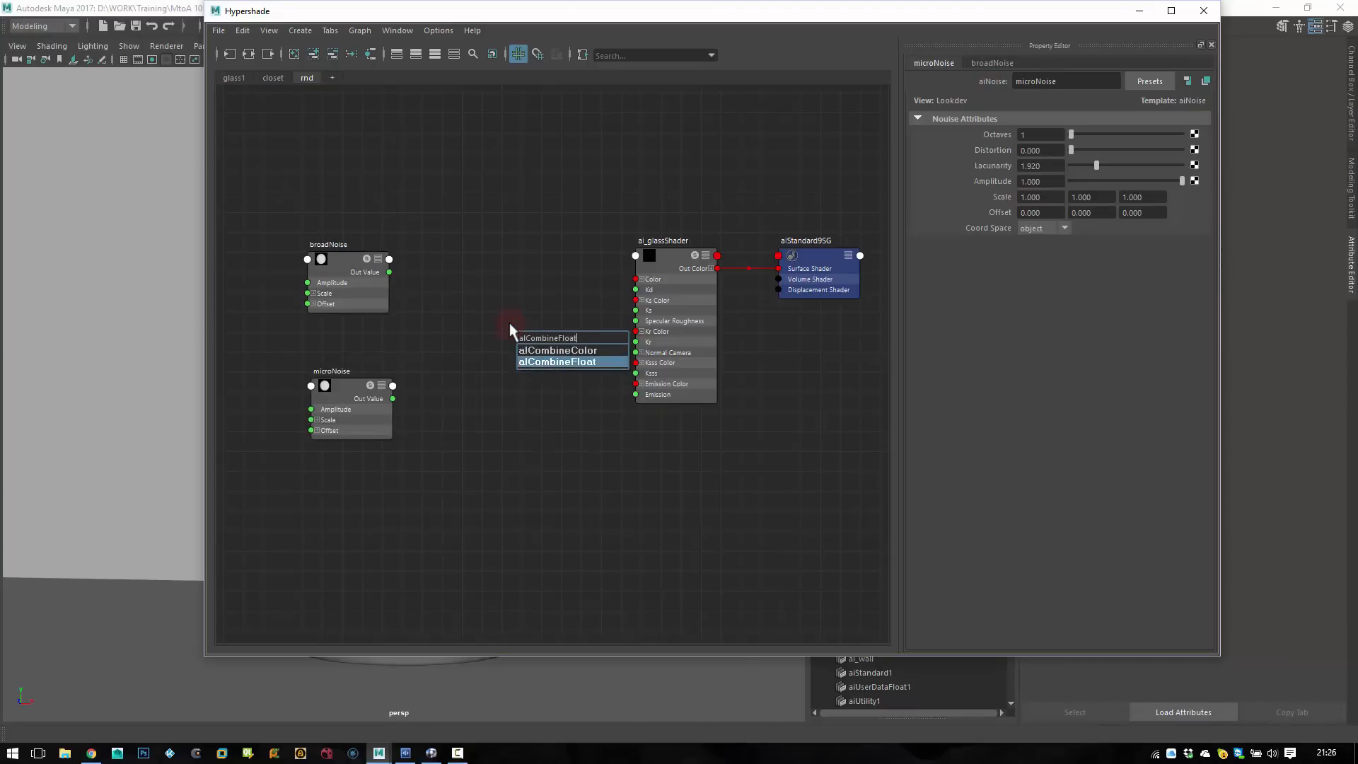
pyautogui.press('Return')
pyautogui.moveTo(546, 345); pyautogui.dragTo(560, 301)
# - Connect the broadNoise output to Input 1 and the microNoise output to Input 2 of the alCombineFloat node
pyautogui.moveTo(388, 272); pyautogui.dragTo(481, 315)
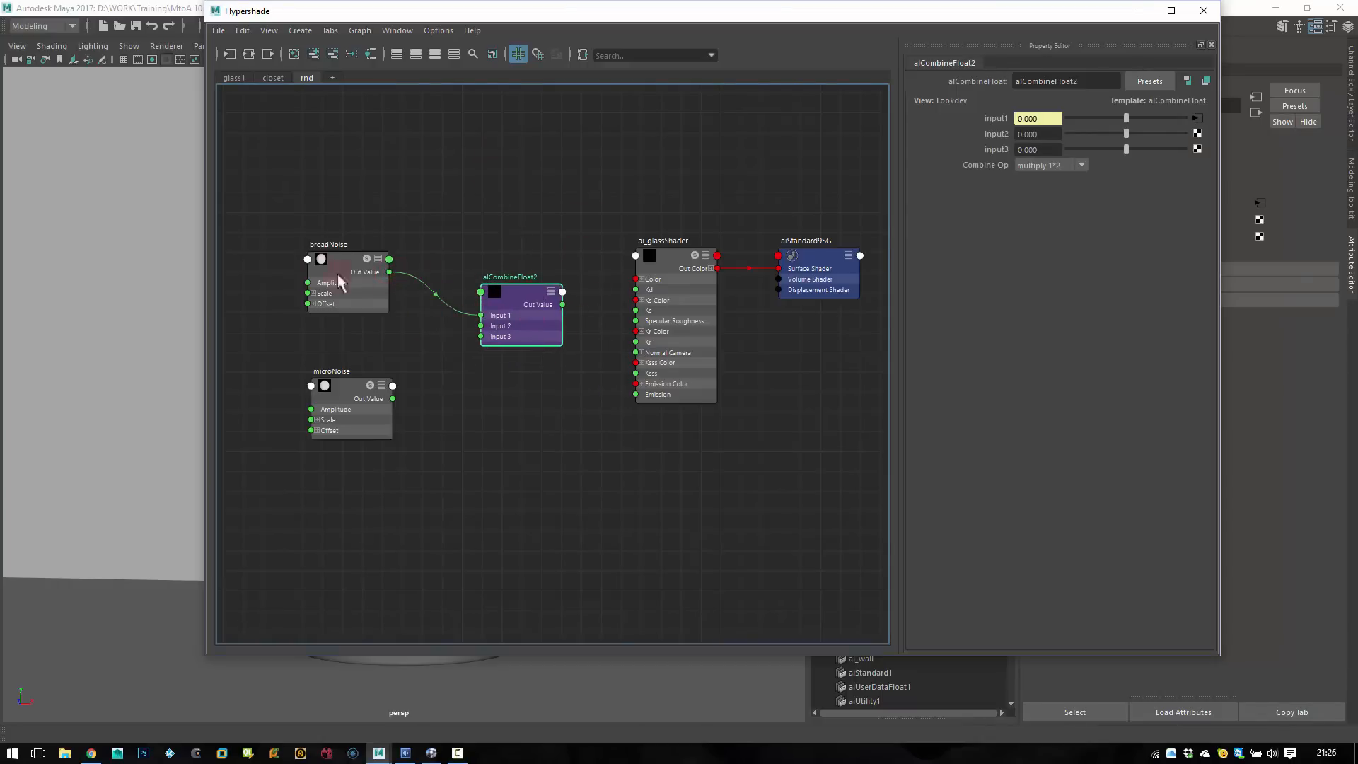
pyautogui.moveTo(394, 398); pyautogui.dragTo(481, 326)
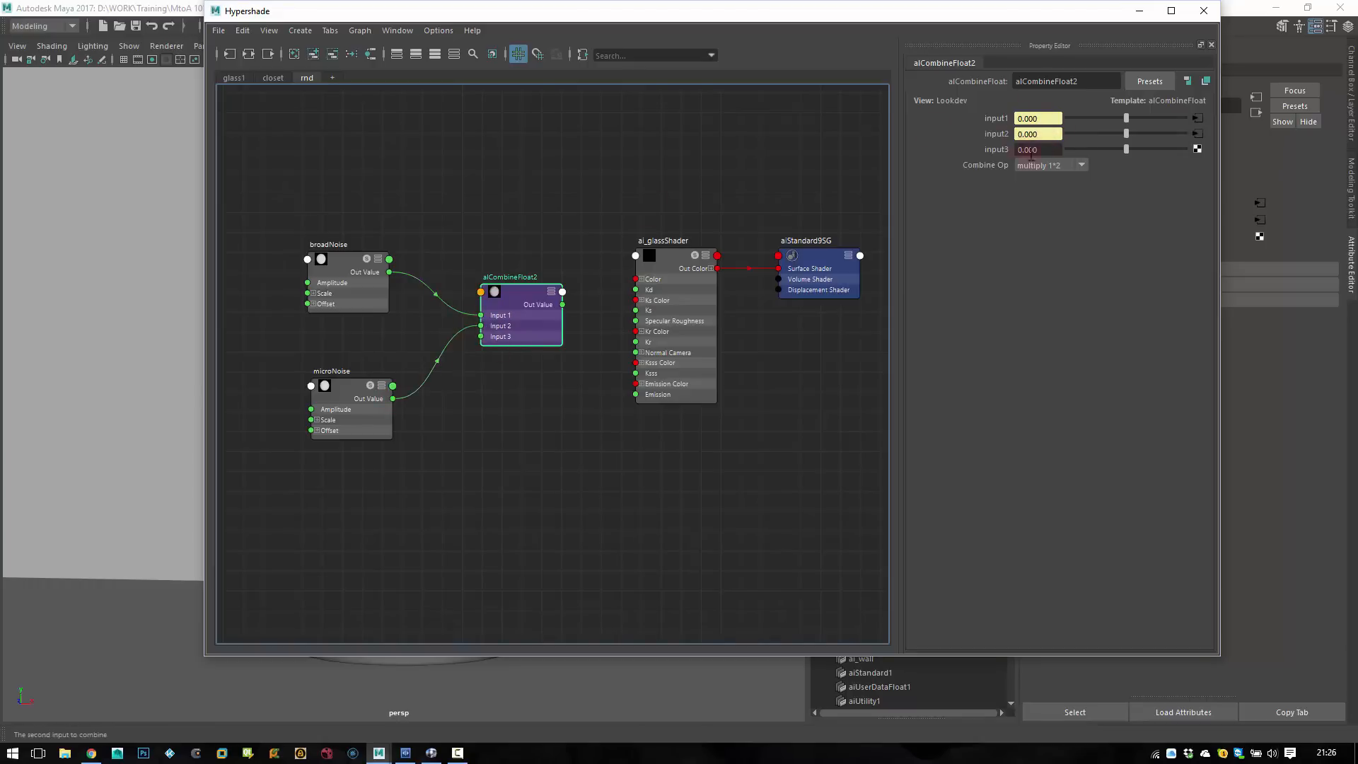
# - Set the alCombineFloat node's combine operation to lerp(1, 2, 3) and its input3 to 1
pyautogui.click(1053, 166)
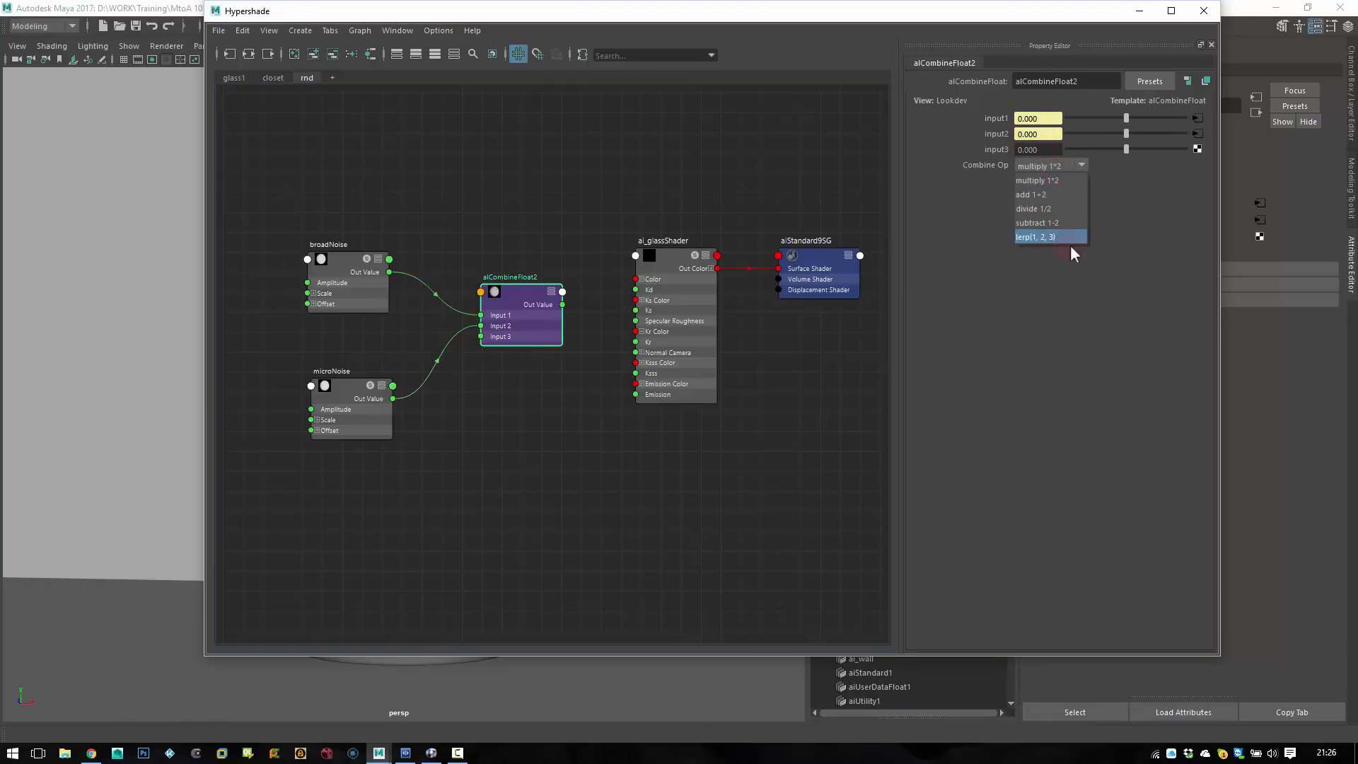
pyautogui.click(1050, 237)
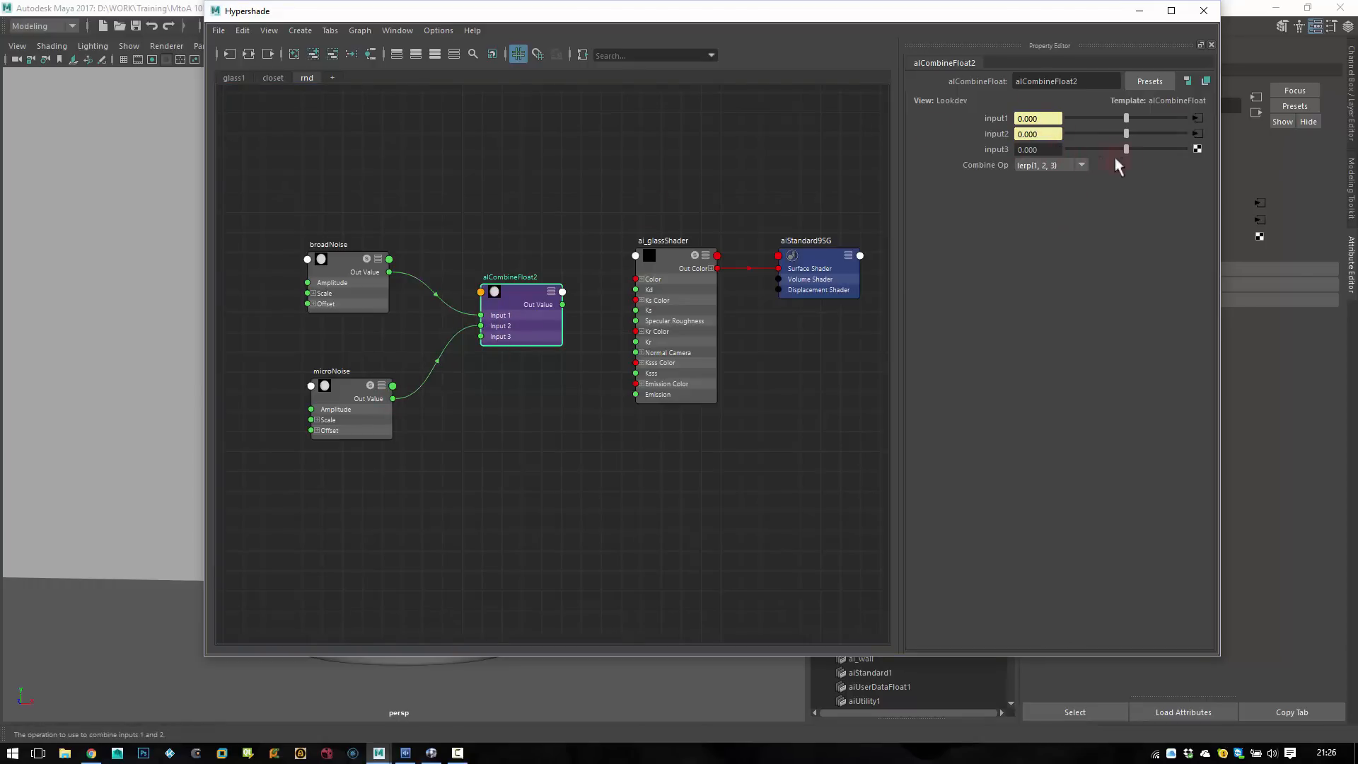
pyautogui.moveTo(1125, 149); pyautogui.dragTo(1090, 151)
pyautogui.doubleClick(1036, 149)
pyautogui.write('0')
pyautogui.press('Return')
pyautogui.write('1')
pyautogui.press('Return')
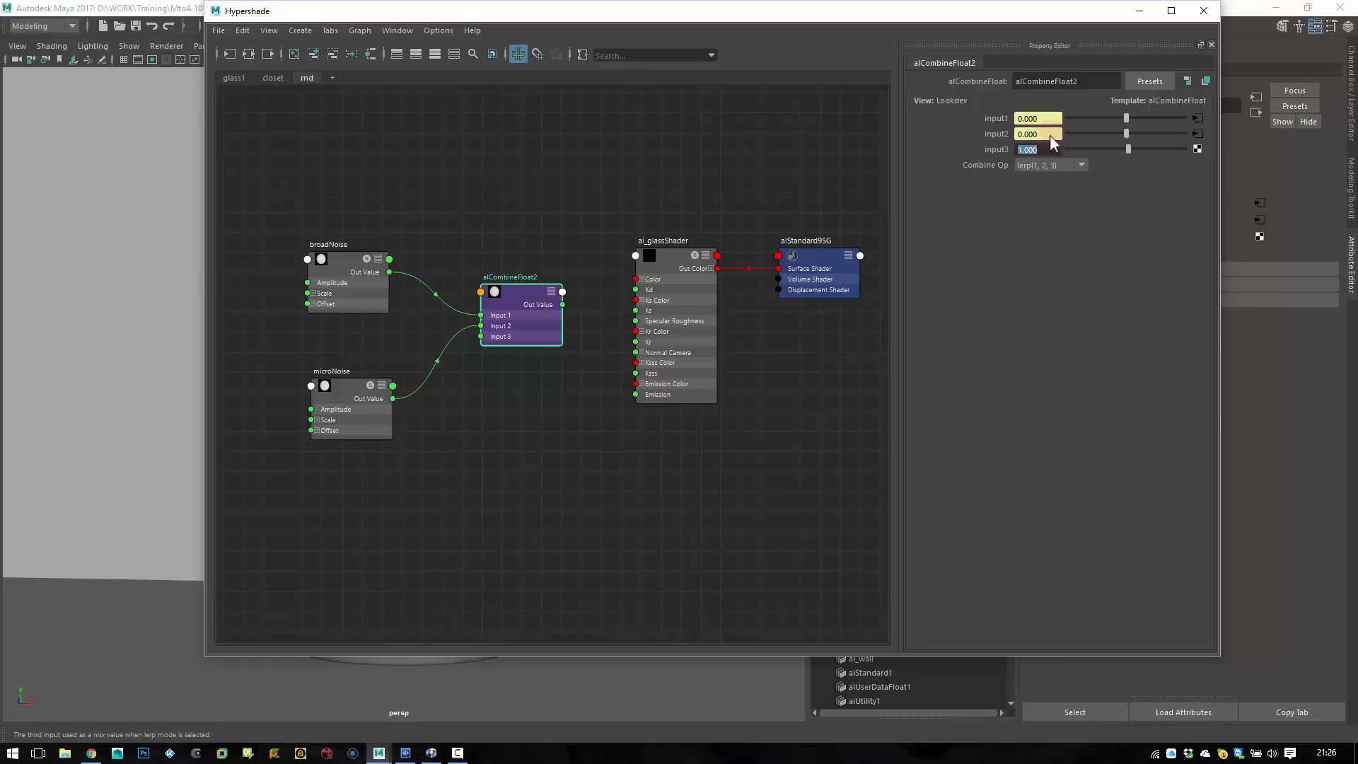
# - Move the noise and combine nodes farther away from ai_glassShader and bring up the shader's Bump Mapping attribute
pyautogui.keyDown('alt'); pyautogui.moveTo(643, 202); pyautogui.dragTo(567, 186, button='middle'); pyautogui.keyUp('alt')
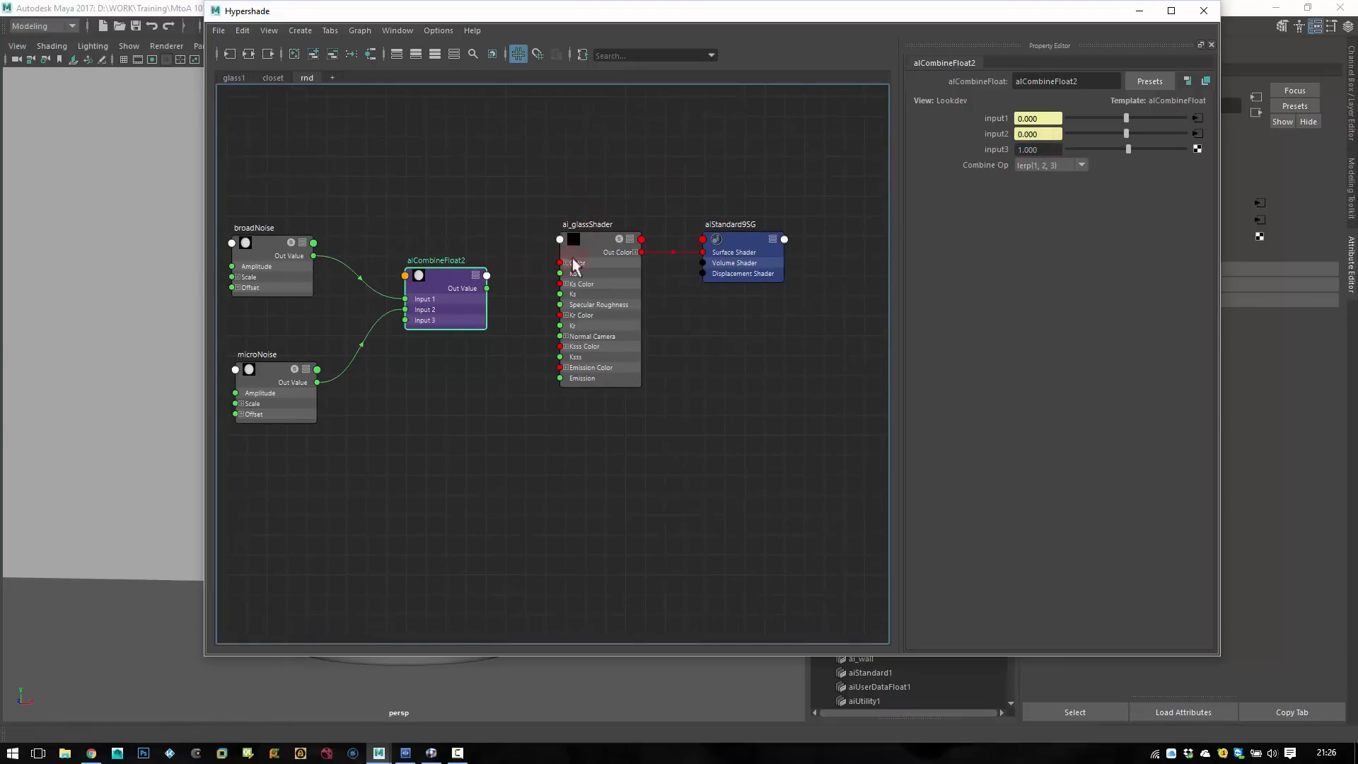
pyautogui.click(583, 253)
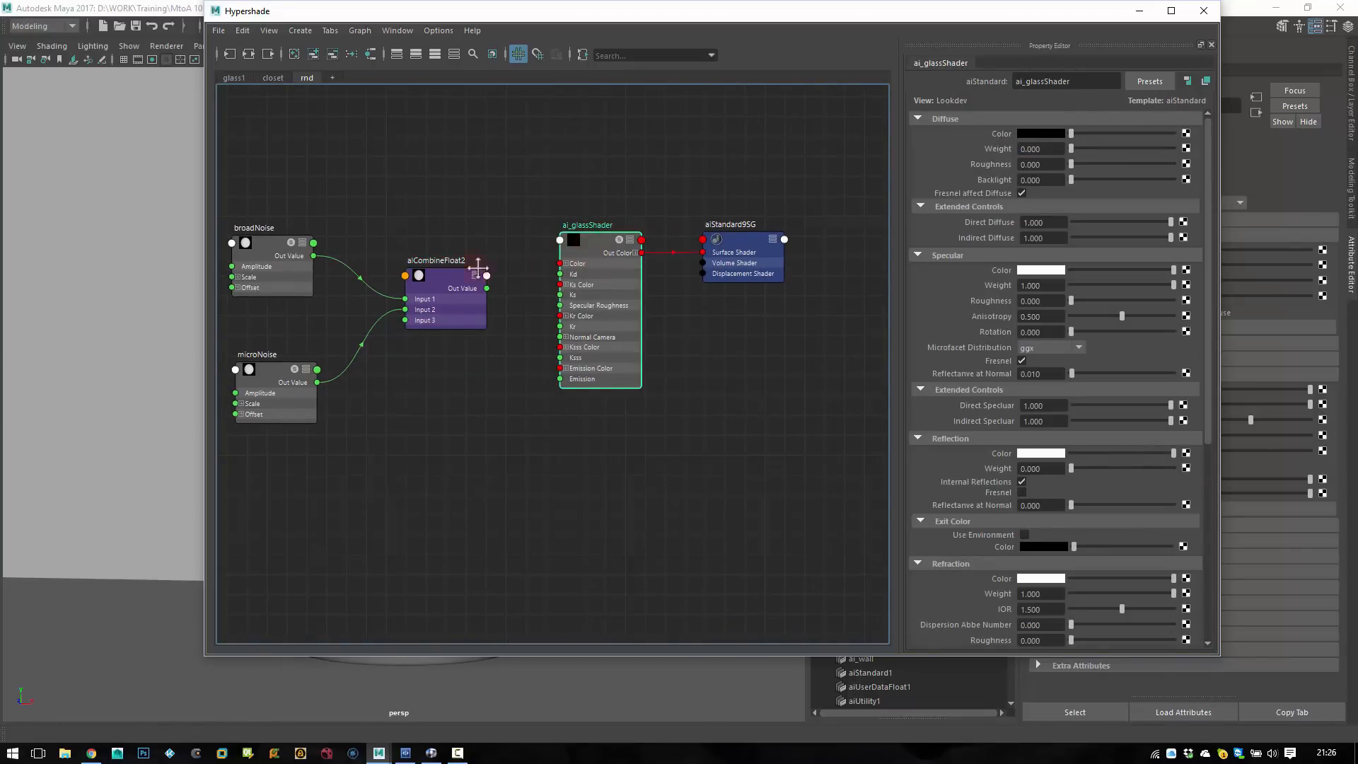
pyautogui.keyDown('alt'); pyautogui.moveTo(478, 268); pyautogui.dragTo(587, 254, button='middle'); pyautogui.keyUp('alt')
pyautogui.moveTo(329, 196); pyautogui.dragTo(559, 422)
pyautogui.moveTo(533, 268); pyautogui.dragTo(421, 268)
pyautogui.click(695, 223)
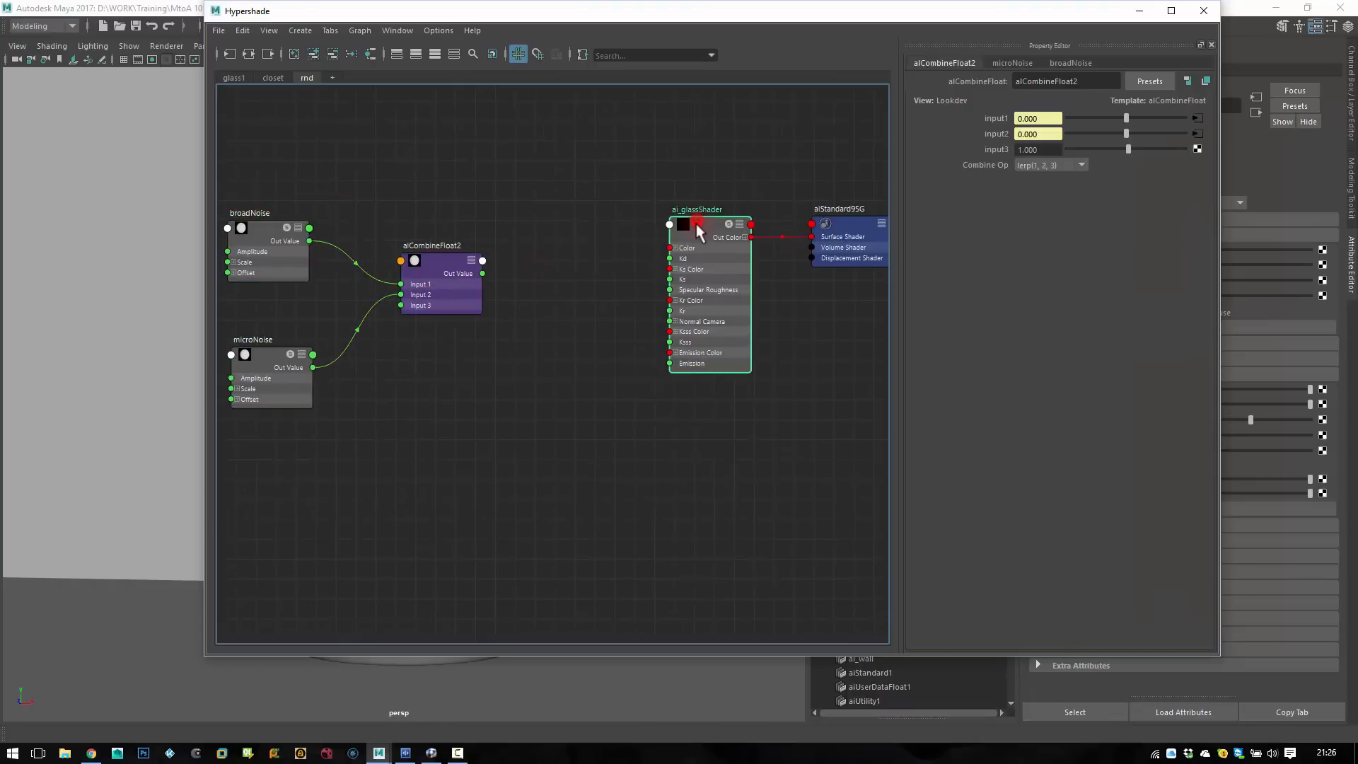
pyautogui.moveTo(1203, 342); pyautogui.dragTo(1192, 546)
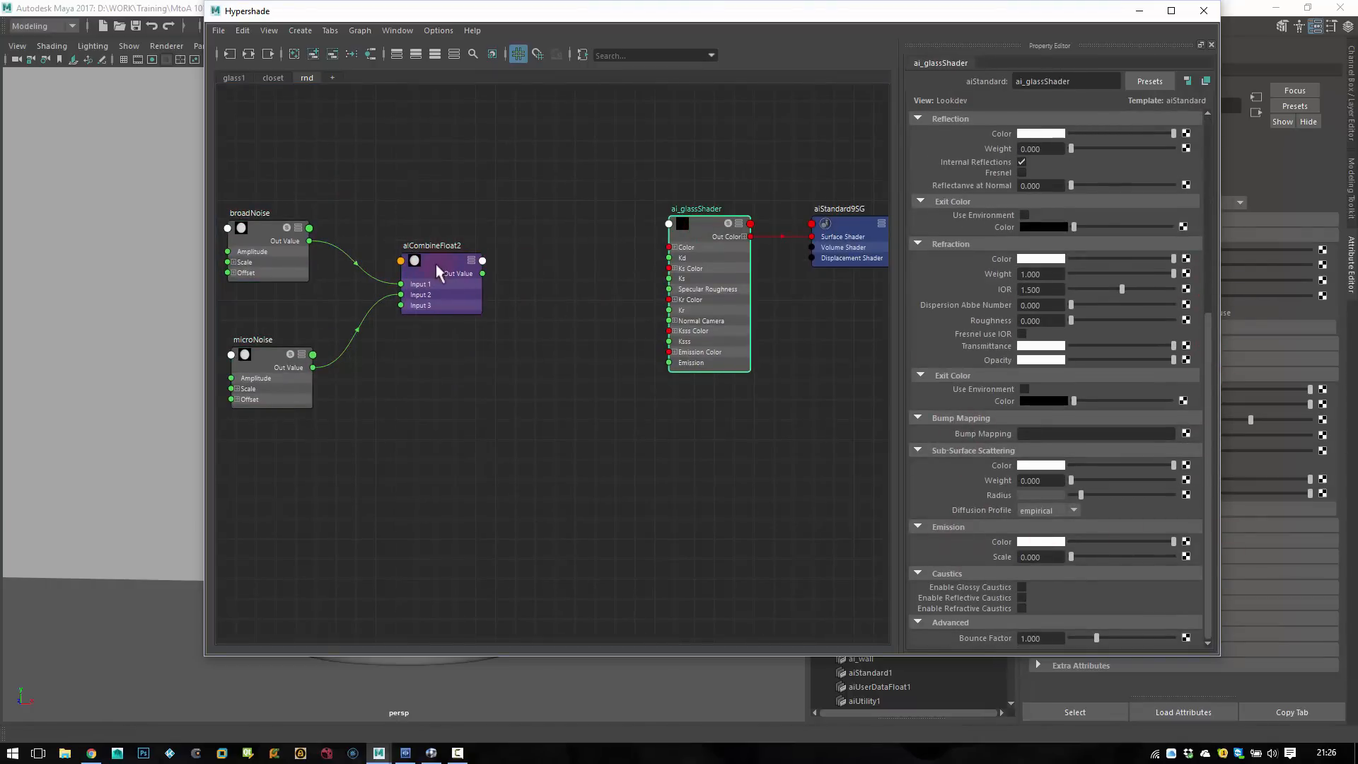
# - Connect the alCombineFloat node to ai_glassShader's Bump Mapping attribute and set the bump node's Bump Depth to 0
pyautogui.moveTo(432, 259); pyautogui.dragTo(958, 484, button='middle')
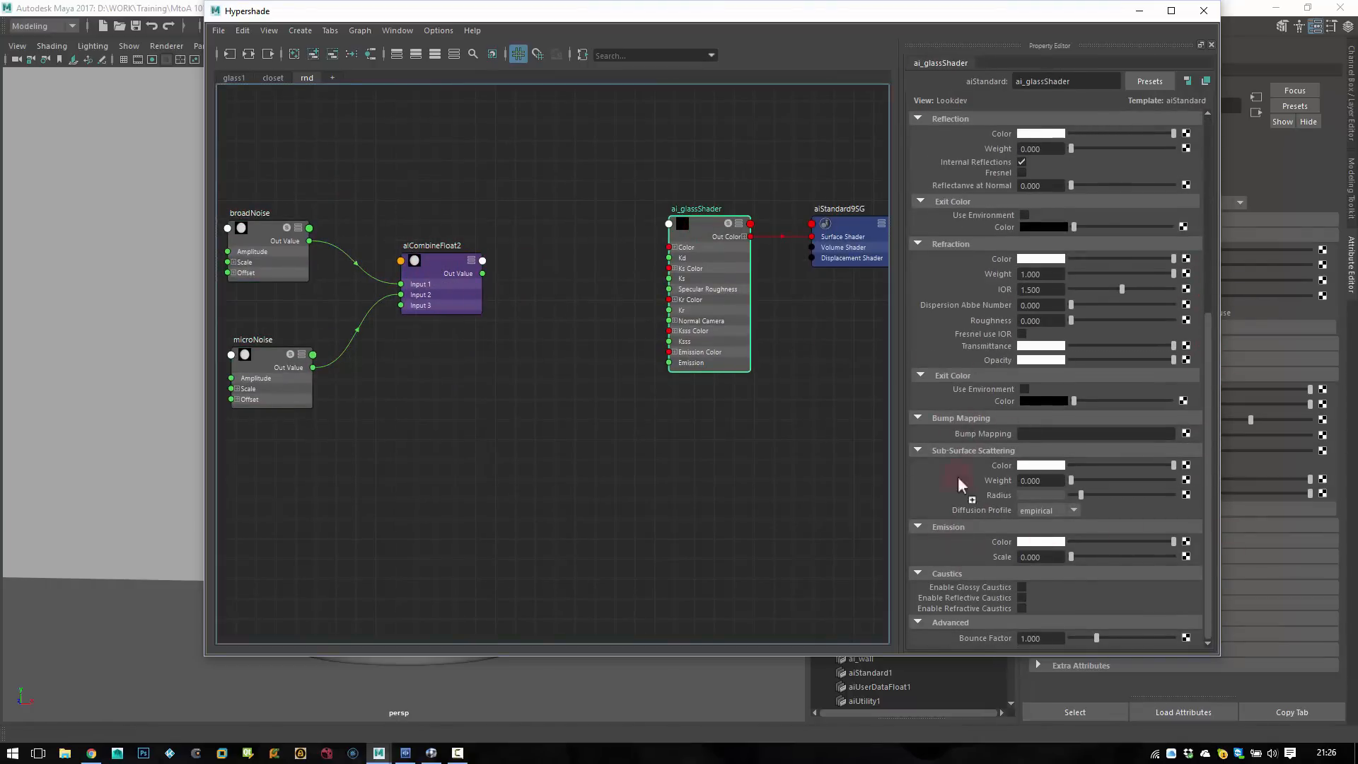
pyautogui.moveTo(978, 434); pyautogui.dragTo(978, 433, button='middle')
pyautogui.moveTo(567, 349)
pyautogui.mouseDown()
pyautogui.moveTo(553, 289)
pyautogui.moveTo(559, 362)
pyautogui.mouseUp()
pyautogui.click(1041, 150)
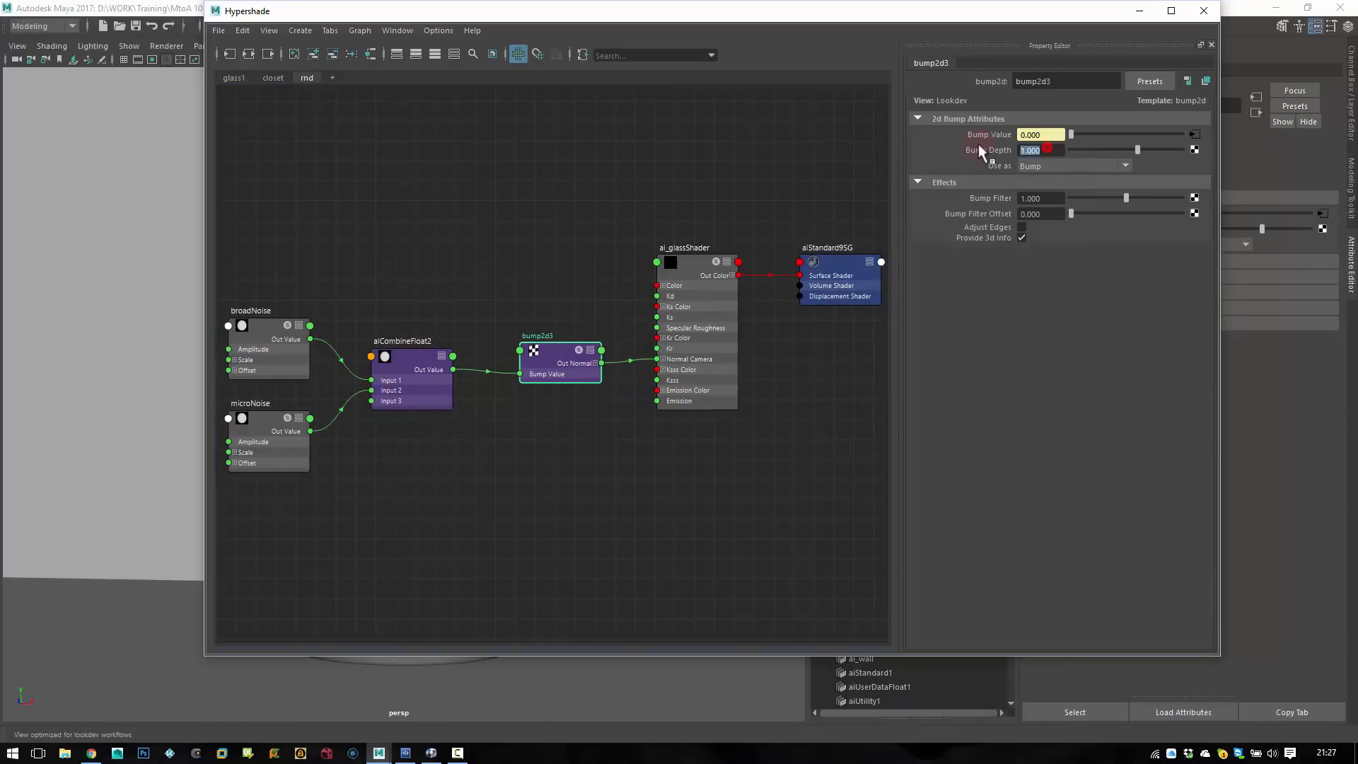
pyautogui.write('0')
pyautogui.press('Return')
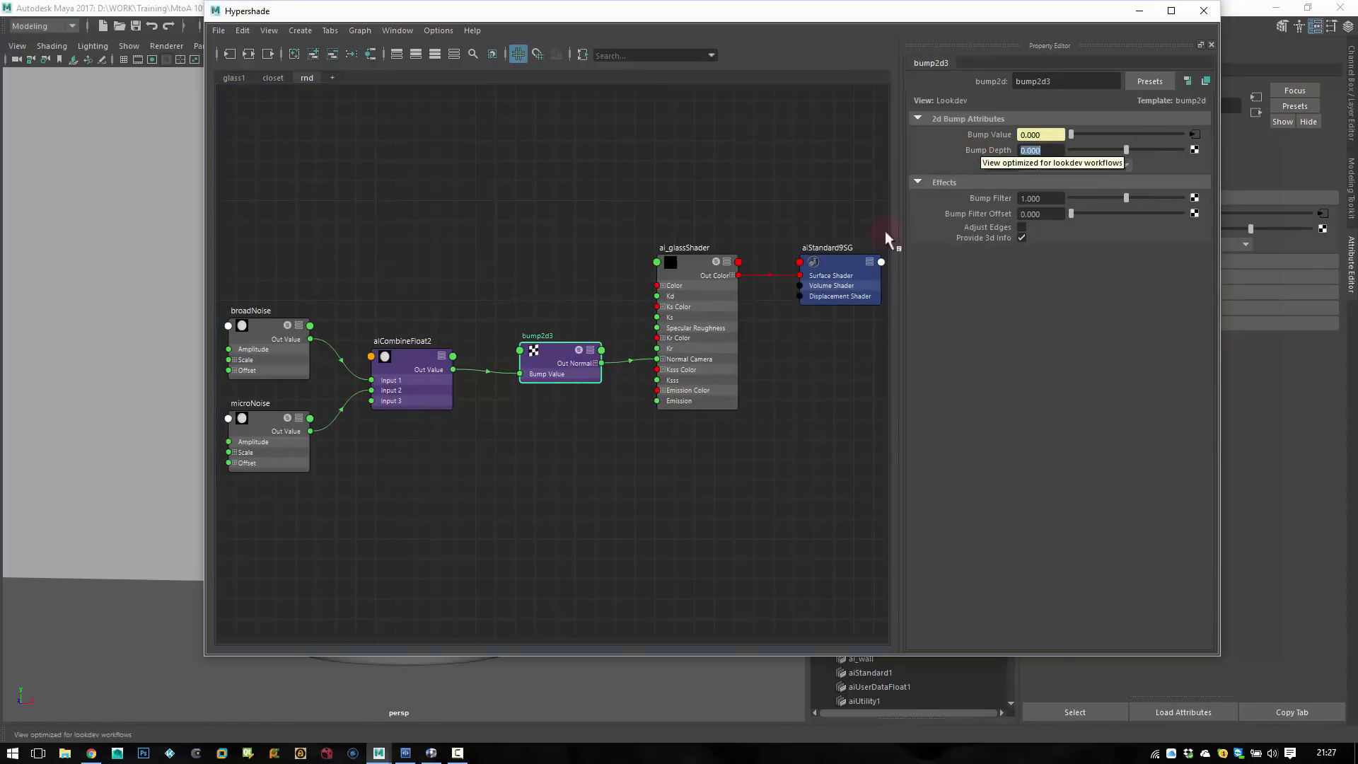
# - Narrow the Hypershade window and move it down to uncover part of the perspective viewport
pyautogui.keyDown('super'); pyautogui.moveTo(841, 330); pyautogui.dragTo(846, 336); pyautogui.keyUp('super')
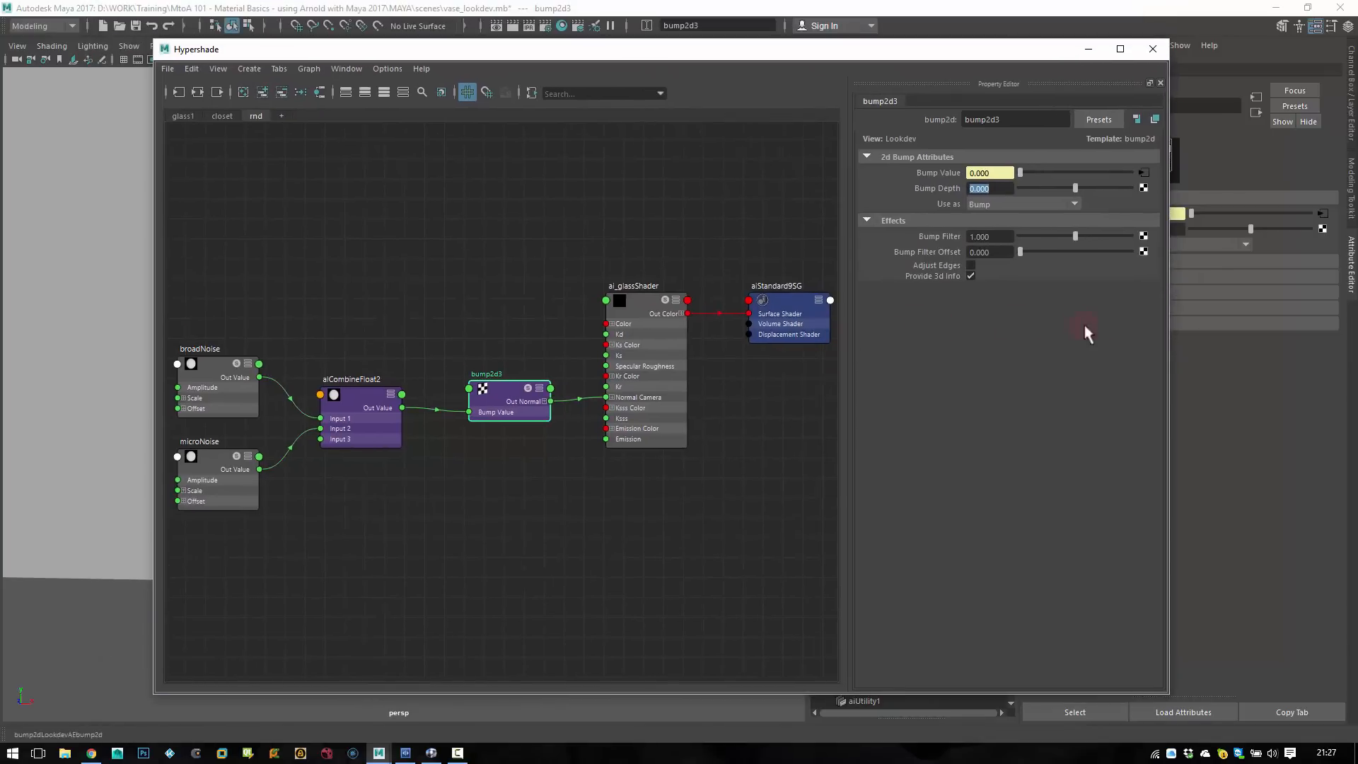
pyautogui.keyDown('super'); pyautogui.moveTo(1084, 325); pyautogui.dragTo(799, 326, button='right'); pyautogui.keyUp('super')
pyautogui.keyDown('alt'); pyautogui.moveTo(353, 330); pyautogui.dragTo(457, 297, button='middle'); pyautogui.keyUp('alt')
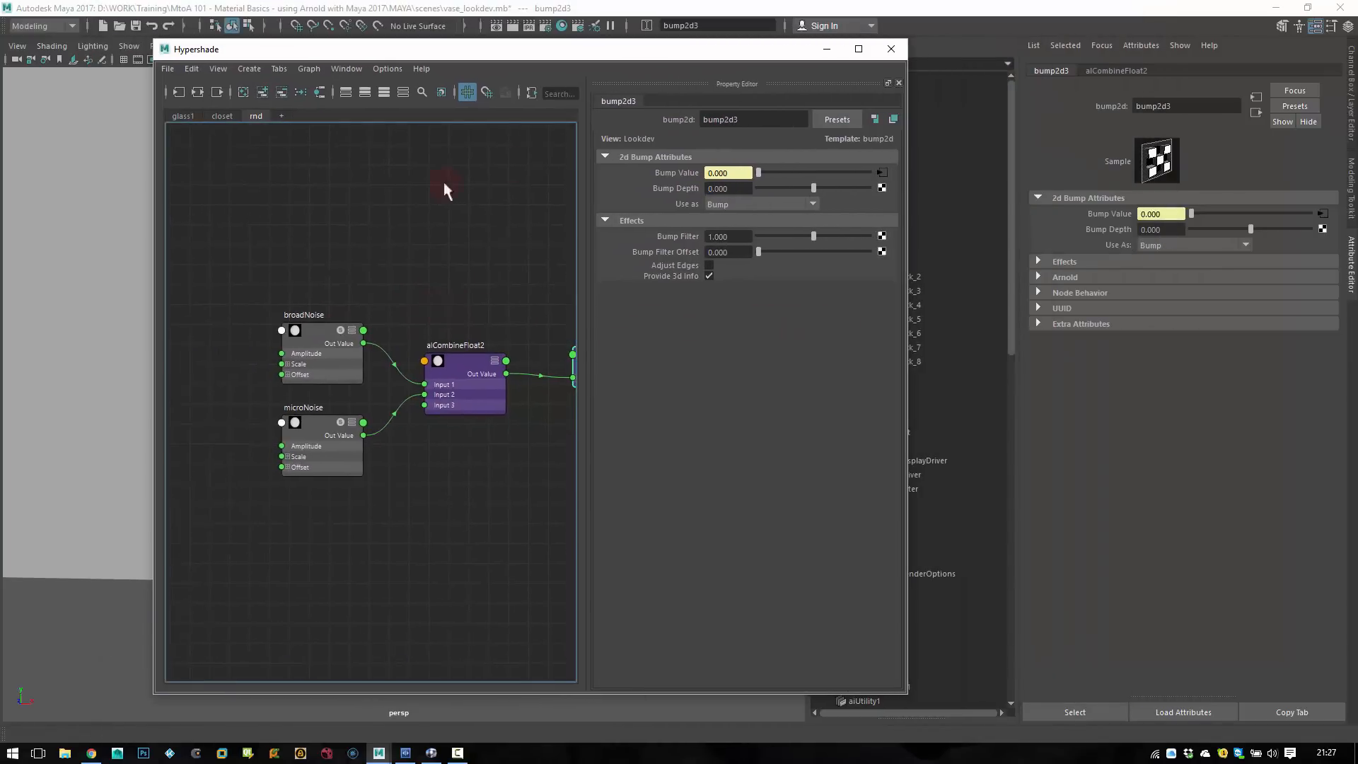
pyautogui.keyDown('super'); pyautogui.moveTo(662, 78); pyautogui.dragTo(525, 140); pyautogui.keyUp('super')
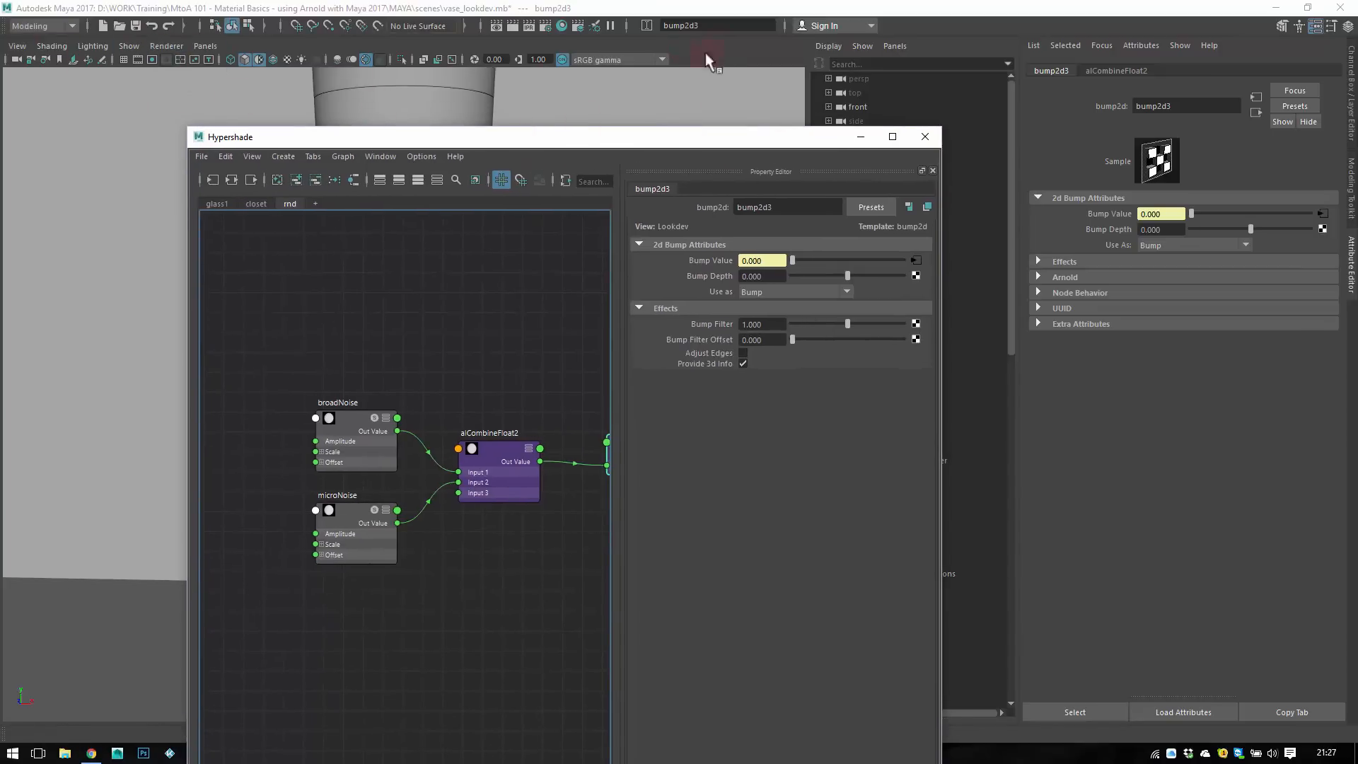
pyautogui.press('space')
pyautogui.press('space')
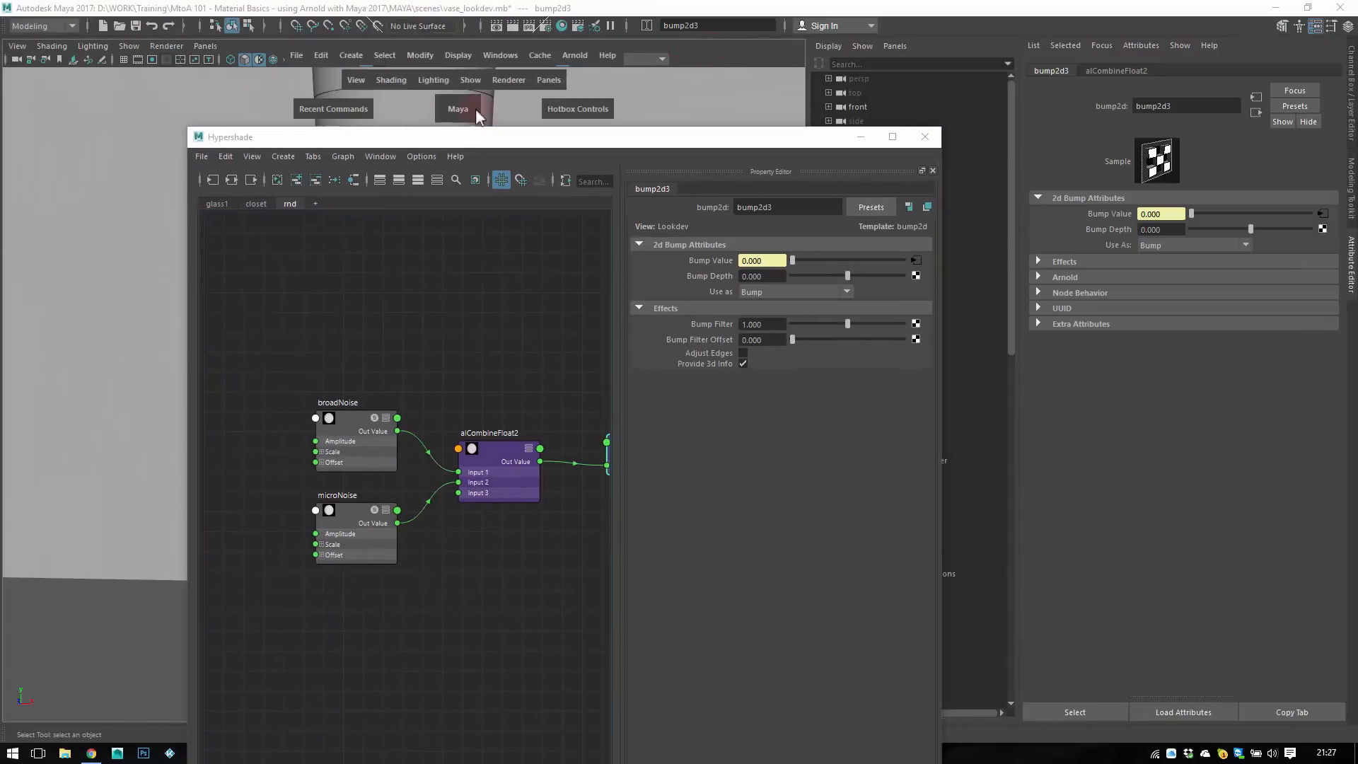
pyautogui.moveTo(452, 128); pyautogui.dragTo(453, 161)
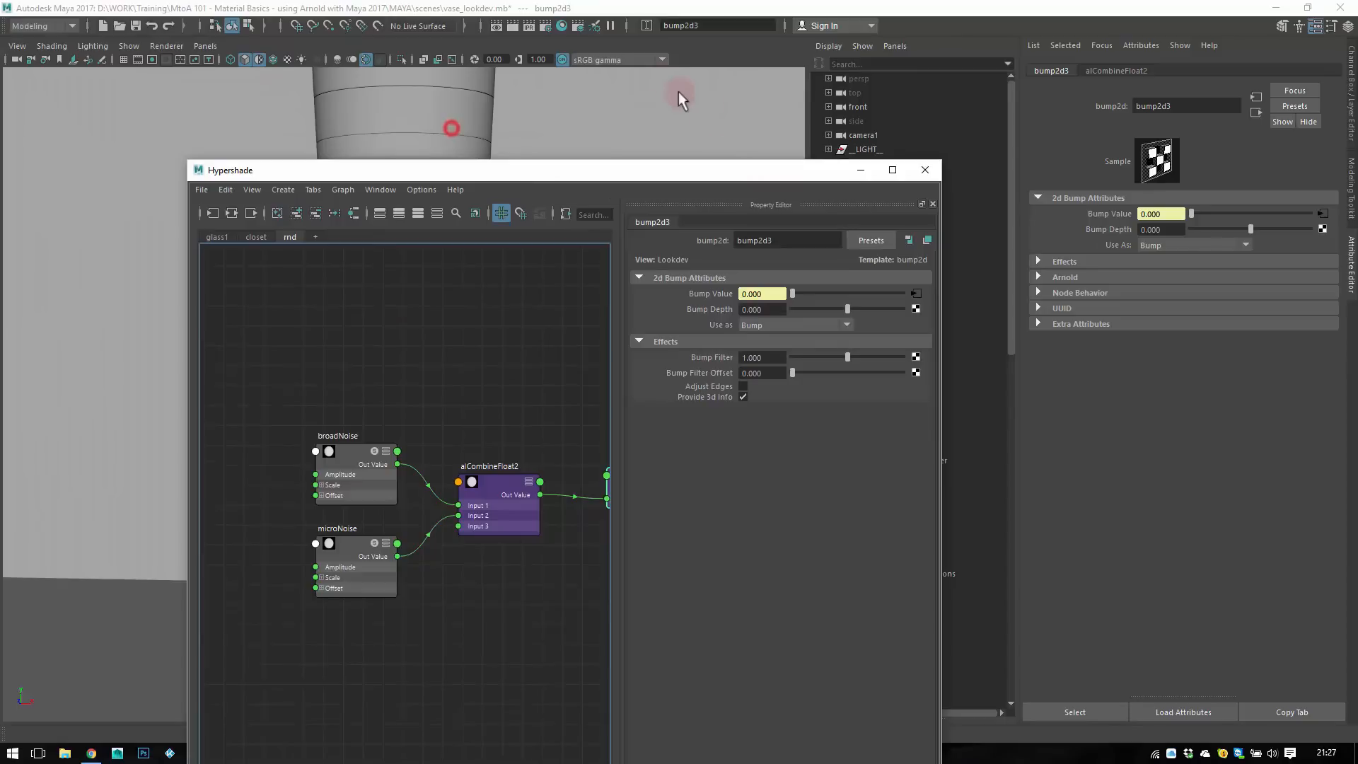
# - Save the scene under the new name vase_training, moving the Hypershade window clear of the save dialog
pyautogui.press('space')
pyautogui.click(485, 150)
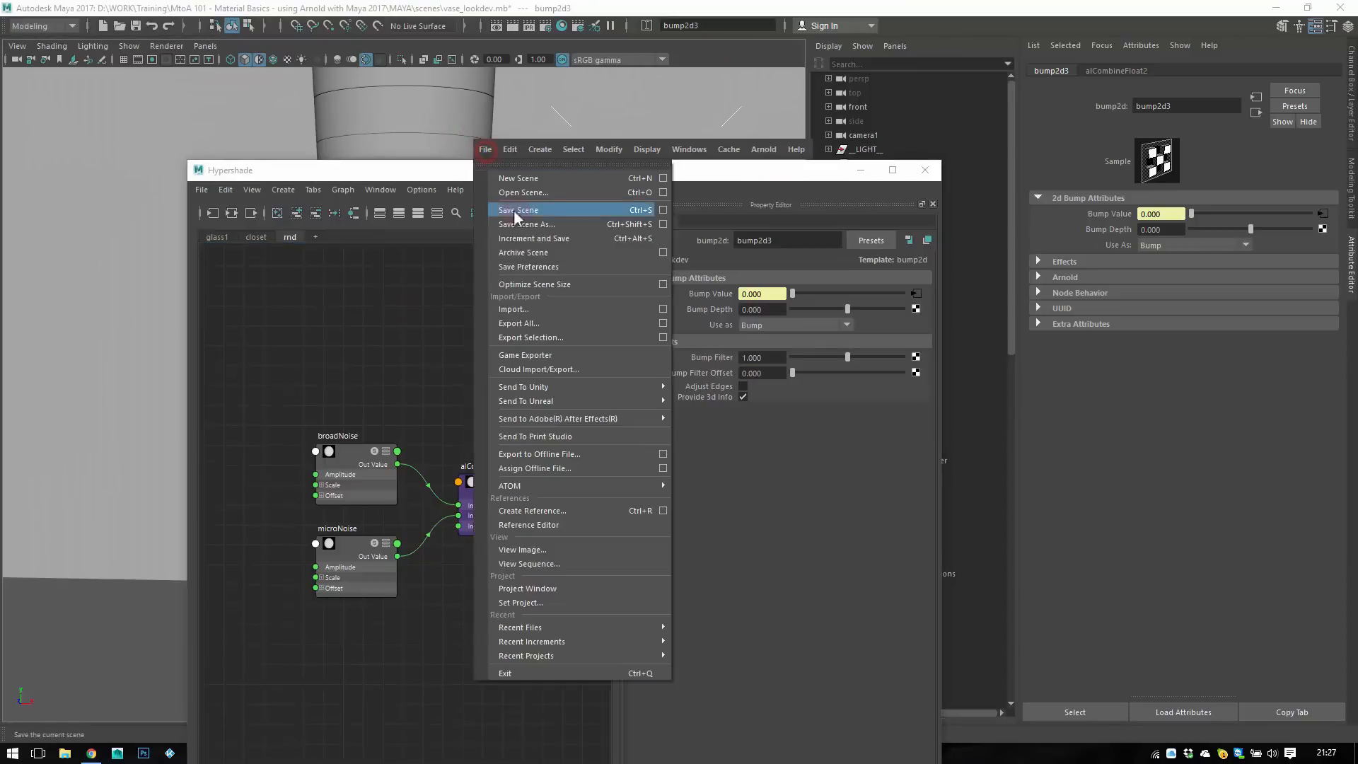
pyautogui.click(519, 223)
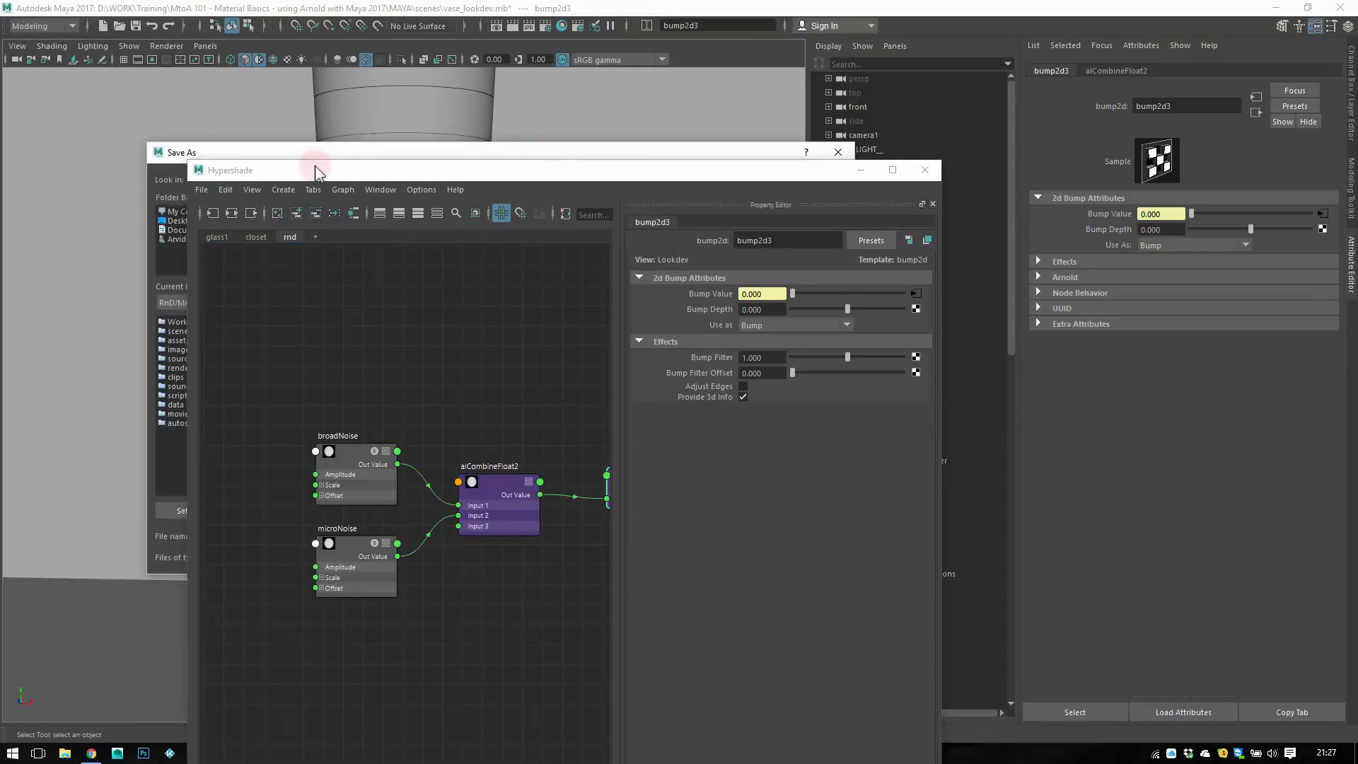
pyautogui.moveTo(564, 152); pyautogui.dragTo(575, 21)
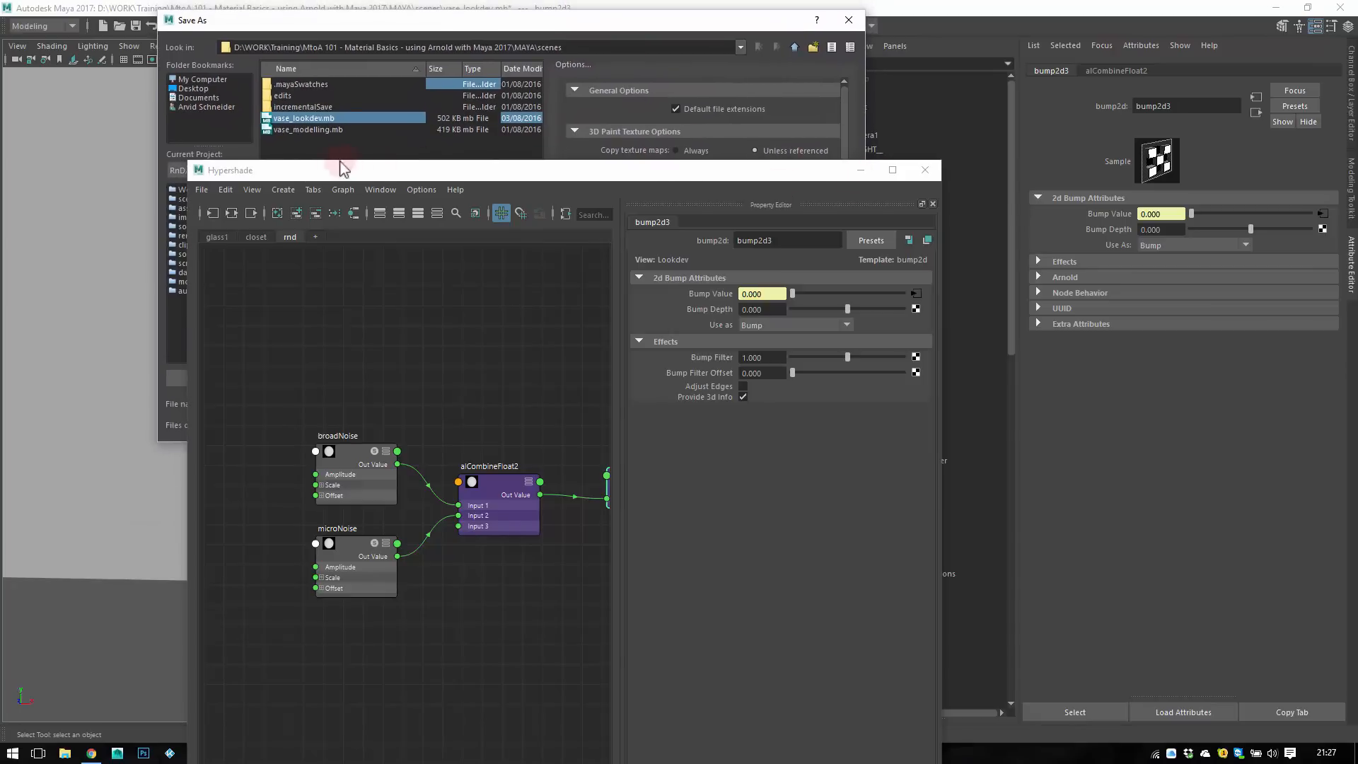
pyautogui.keyDown('alt'); pyautogui.moveTo(489, 283); pyautogui.dragTo(1114, 293); pyautogui.keyUp('alt')
pyautogui.click(311, 402)
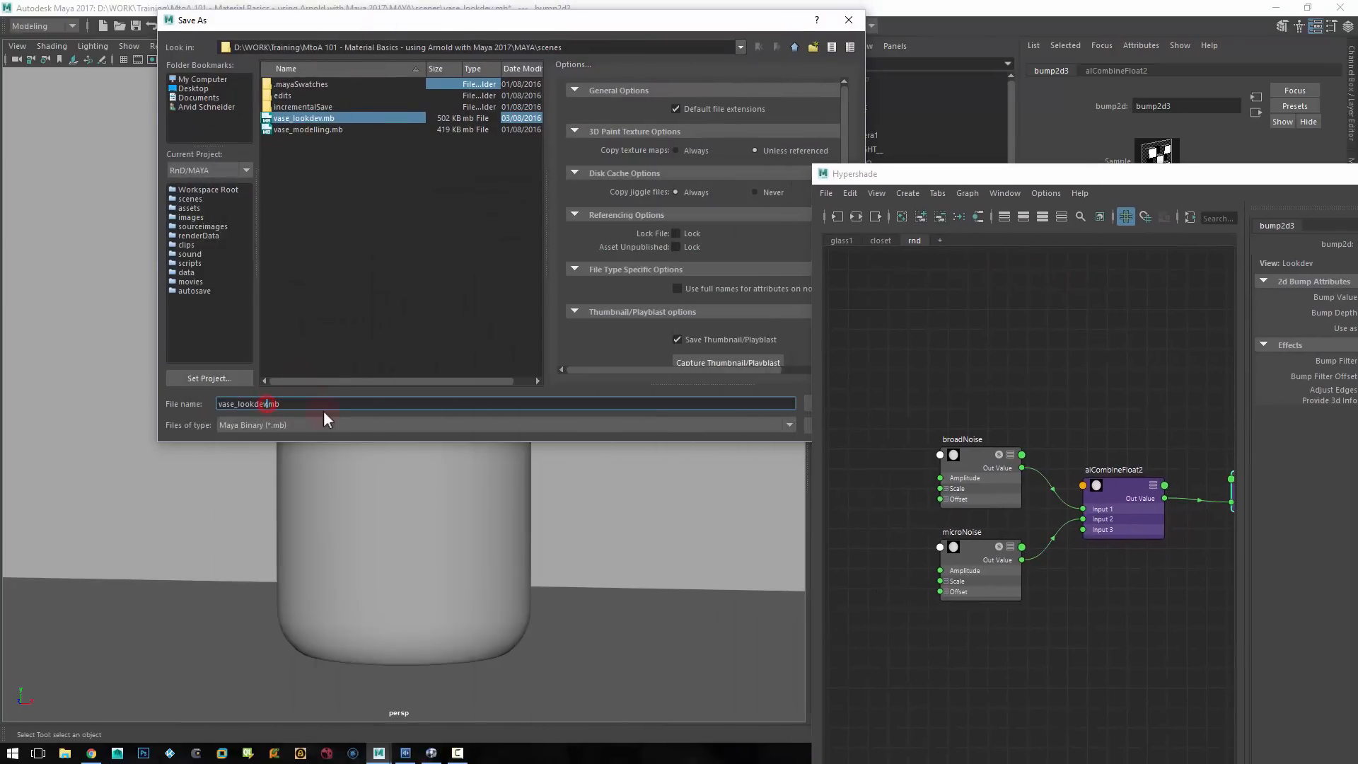
pyautogui.hotkey('shift', 'Left')
pyautogui.hotkey('shift', 'Left')
pyautogui.hotkey('shift', 'Left')
pyautogui.hotkey('shift', 'Left')
pyautogui.hotkey('shift', 'Left')
pyautogui.hotkey('shift', 'Left')
pyautogui.hotkey('shift', 'Left')
pyautogui.write('training')
pyautogui.press('Return')
# - Open the Arnold Render View and arrange it beside the Hypershade so the node graph and the render are both visible
pyautogui.keyDown('alt'); pyautogui.moveTo(1084, 321); pyautogui.dragTo(420, 229); pyautogui.keyUp('alt')
pyautogui.click(113, 297)
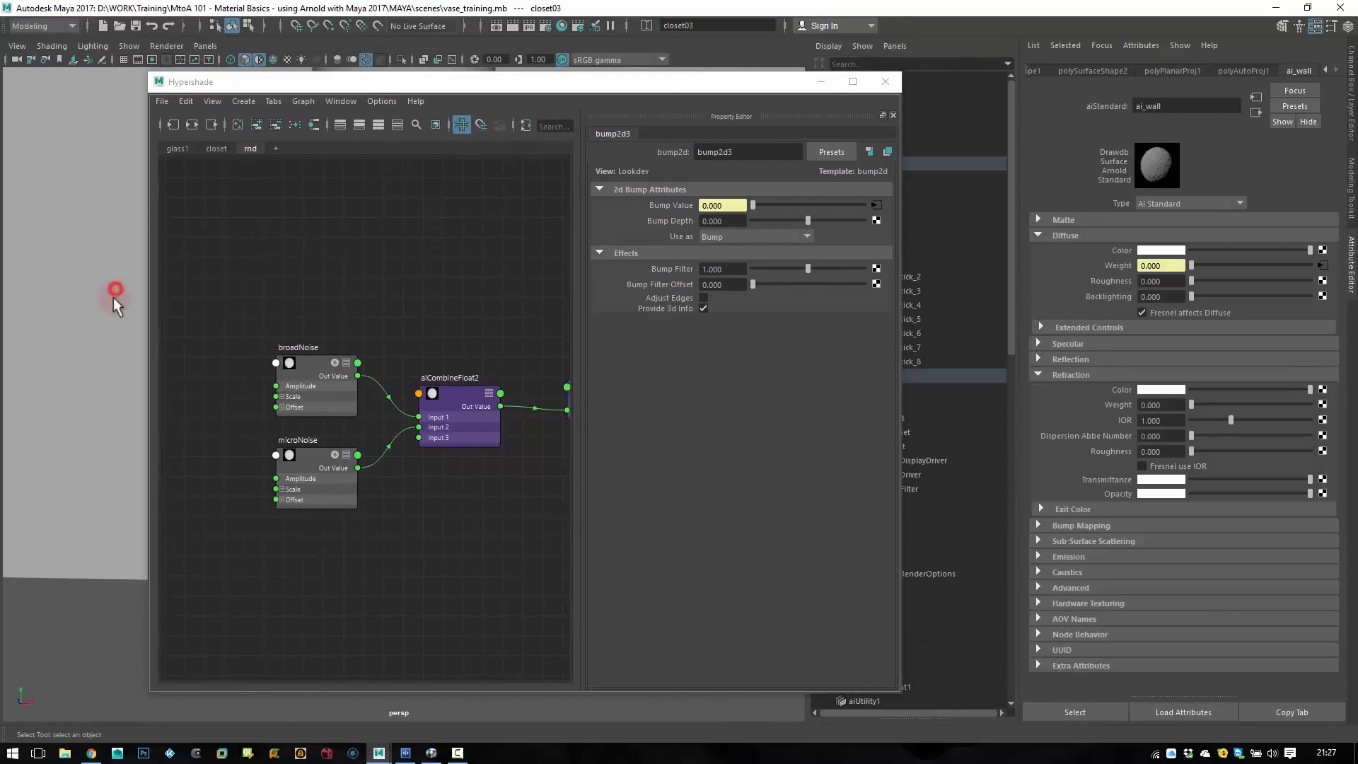
pyautogui.moveTo(438, 81); pyautogui.dragTo(431, 326)
pyautogui.click(693, 45)
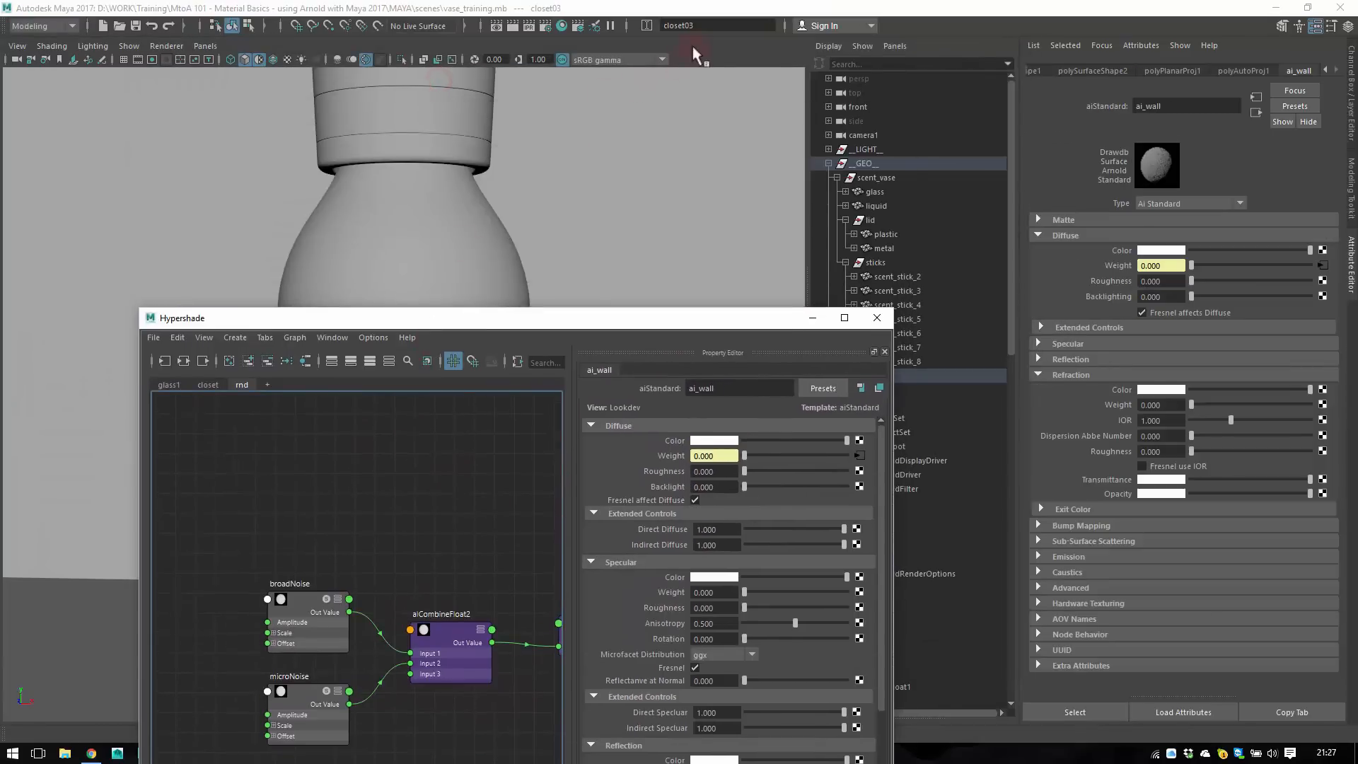
pyautogui.press('space')
pyautogui.click(691, 154)
pyautogui.click(715, 200)
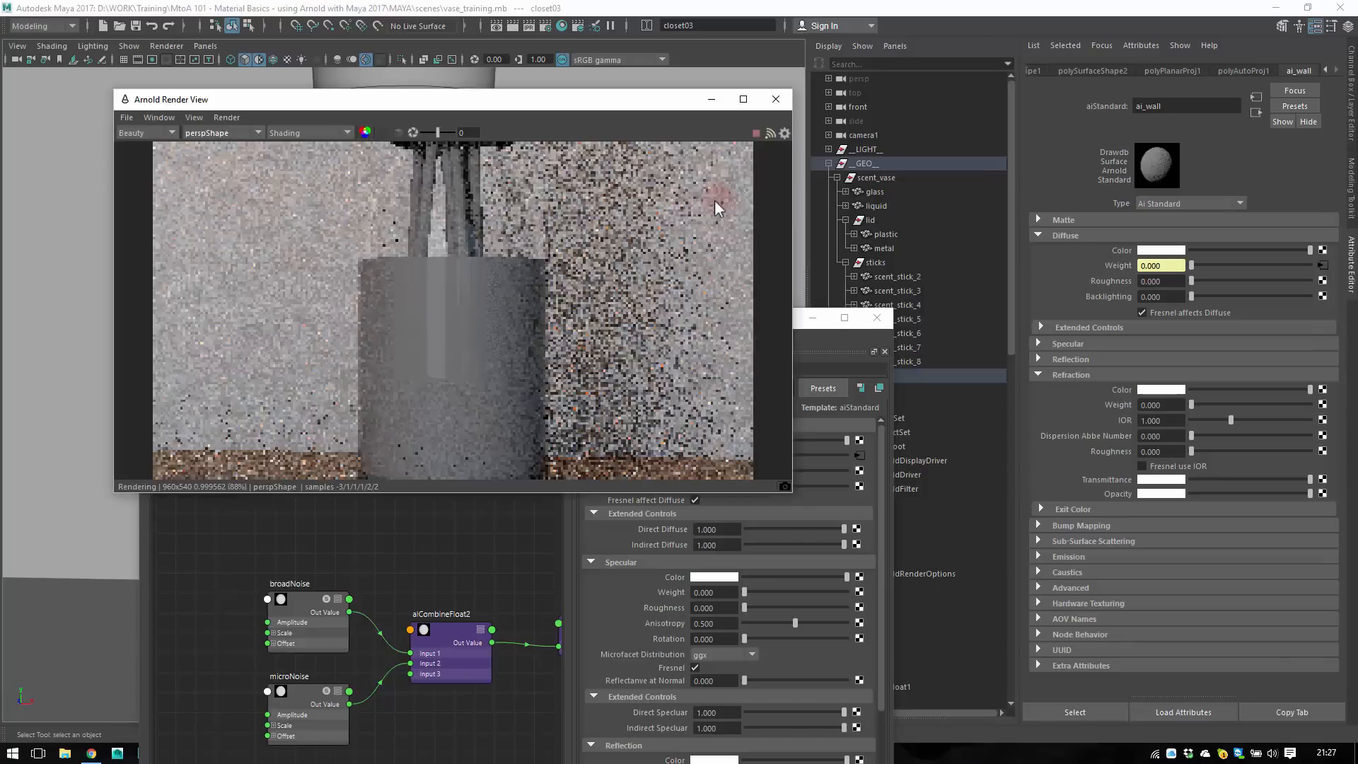
pyautogui.moveTo(396, 99); pyautogui.dragTo(956, 103)
pyautogui.moveTo(570, 321); pyautogui.dragTo(516, 85)
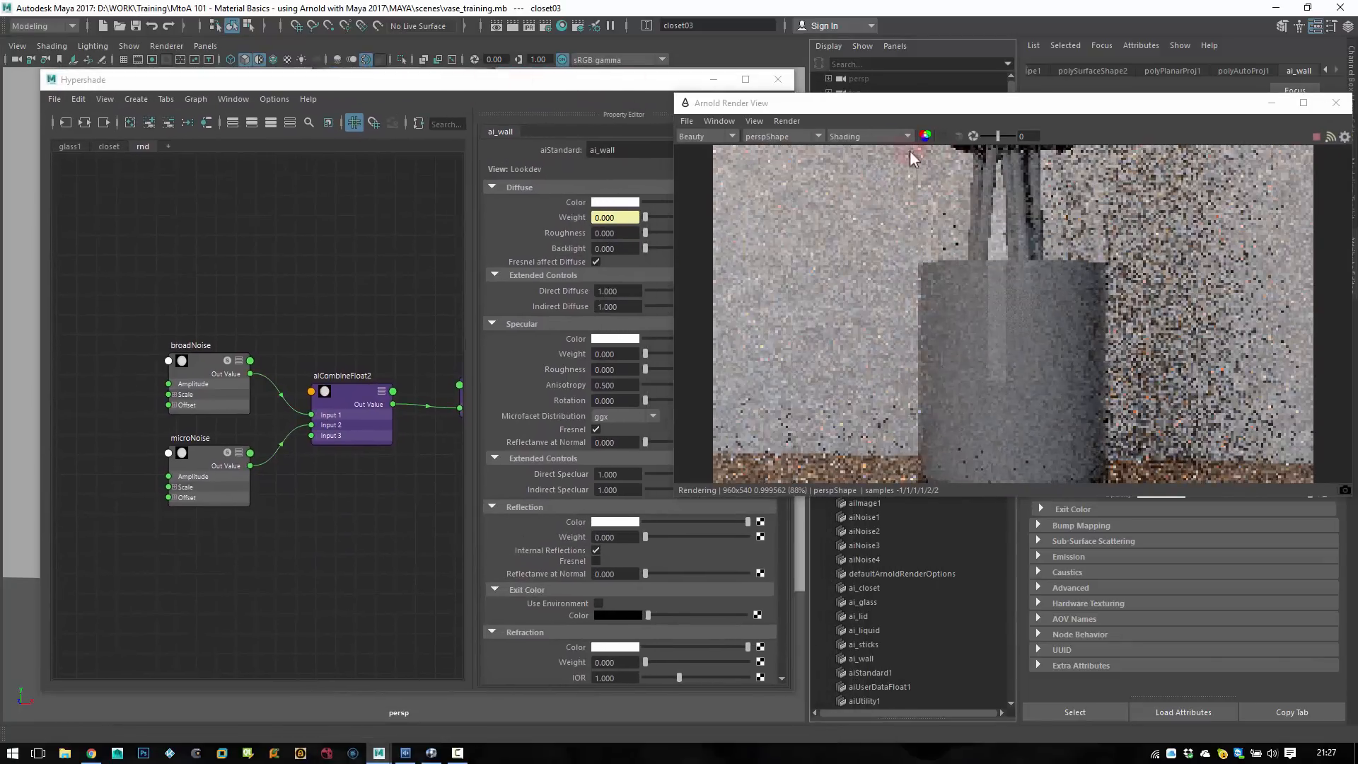
# - Switch the render's debug shading to Isolate Selected and preview the broadNoise and microNoise nodes, ending on broadNoise
pyautogui.click(875, 136)
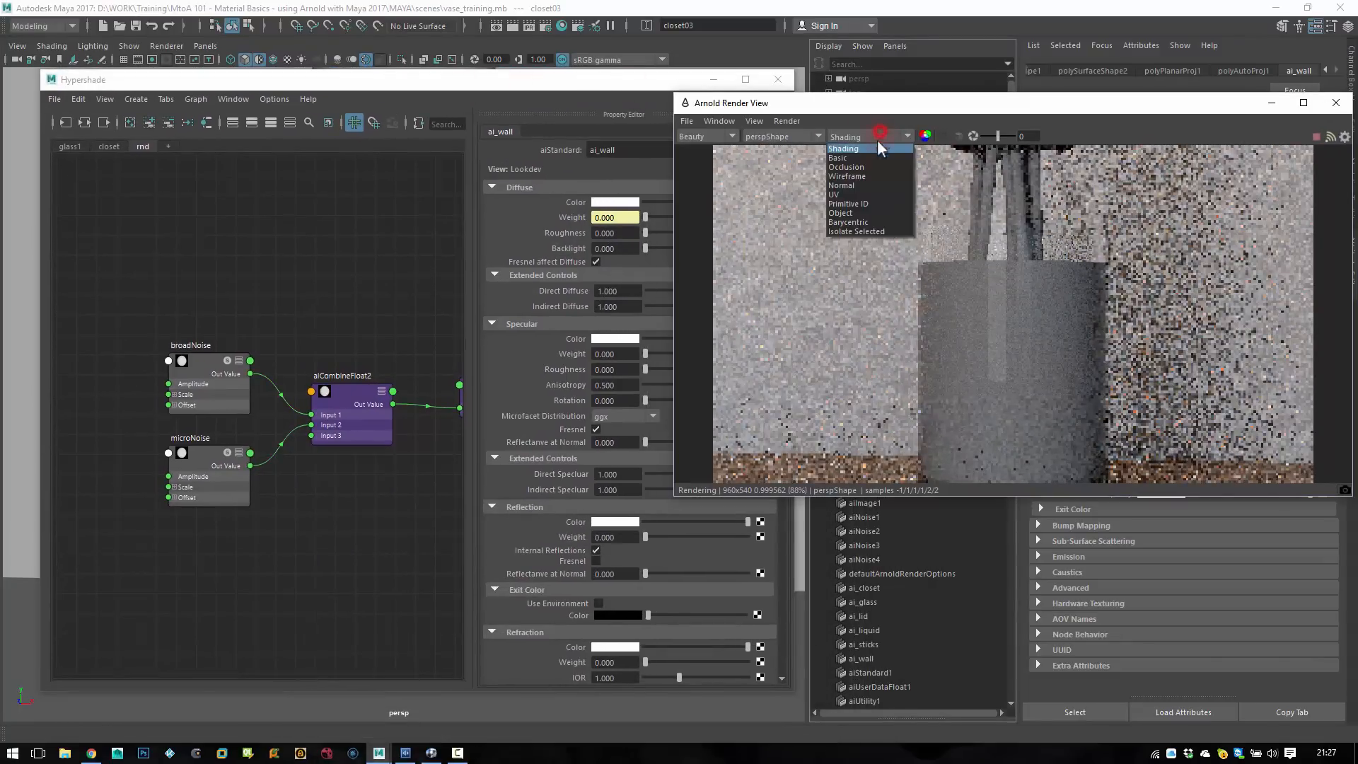
pyautogui.click(864, 231)
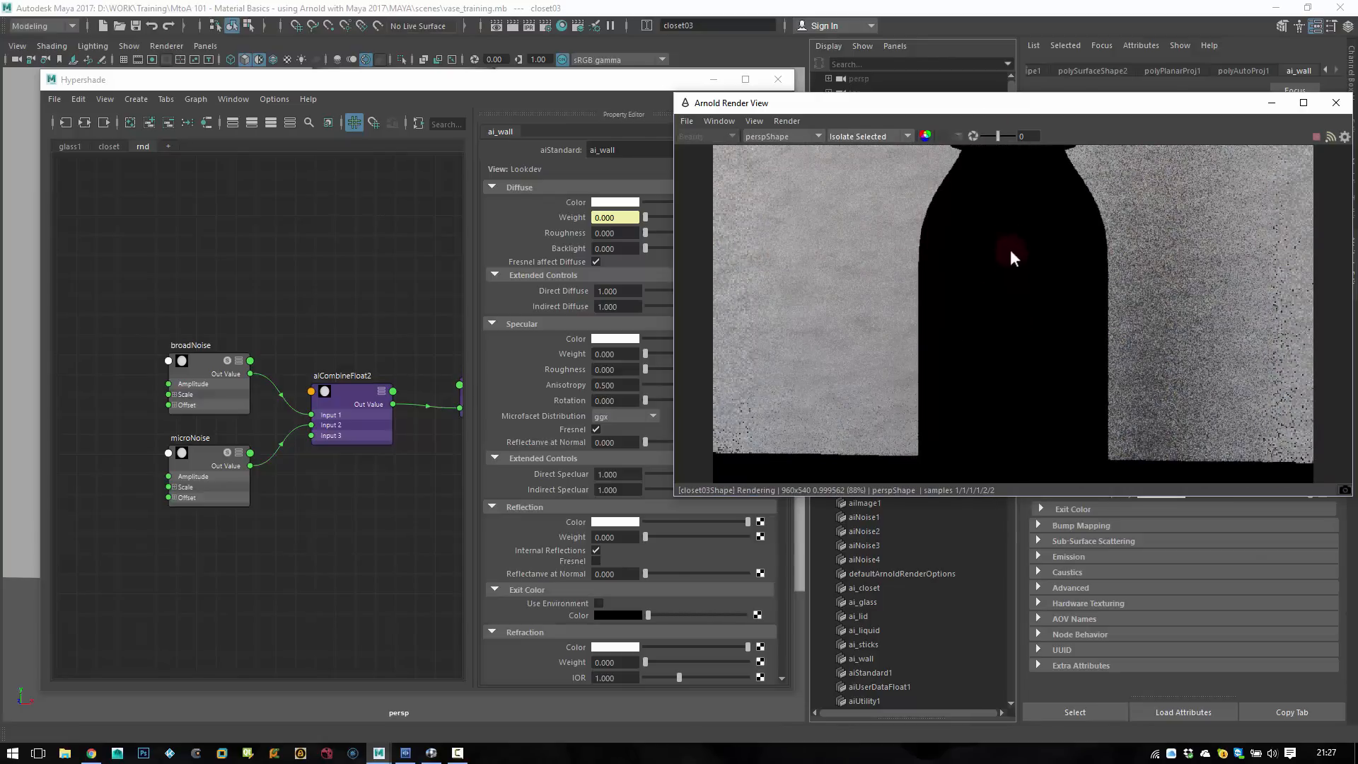
pyautogui.click(193, 357)
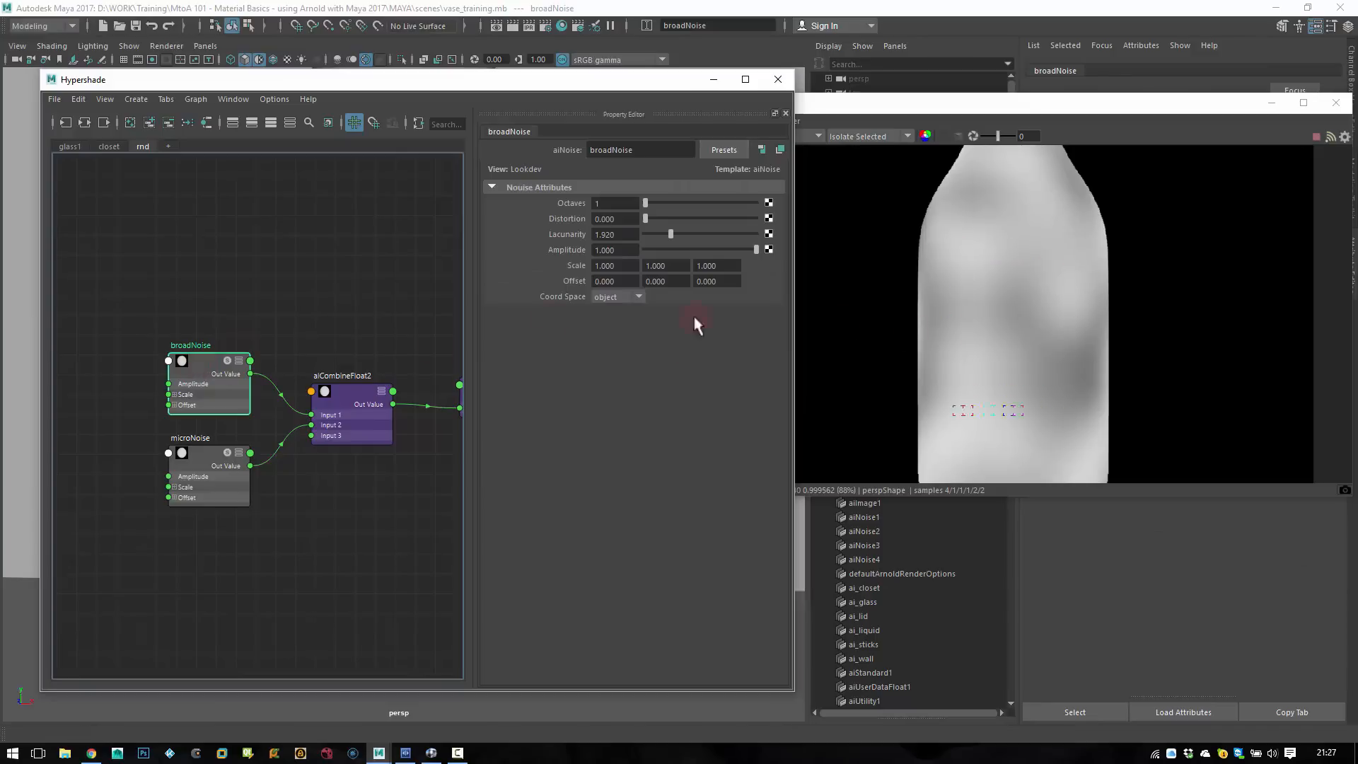
pyautogui.click(198, 456)
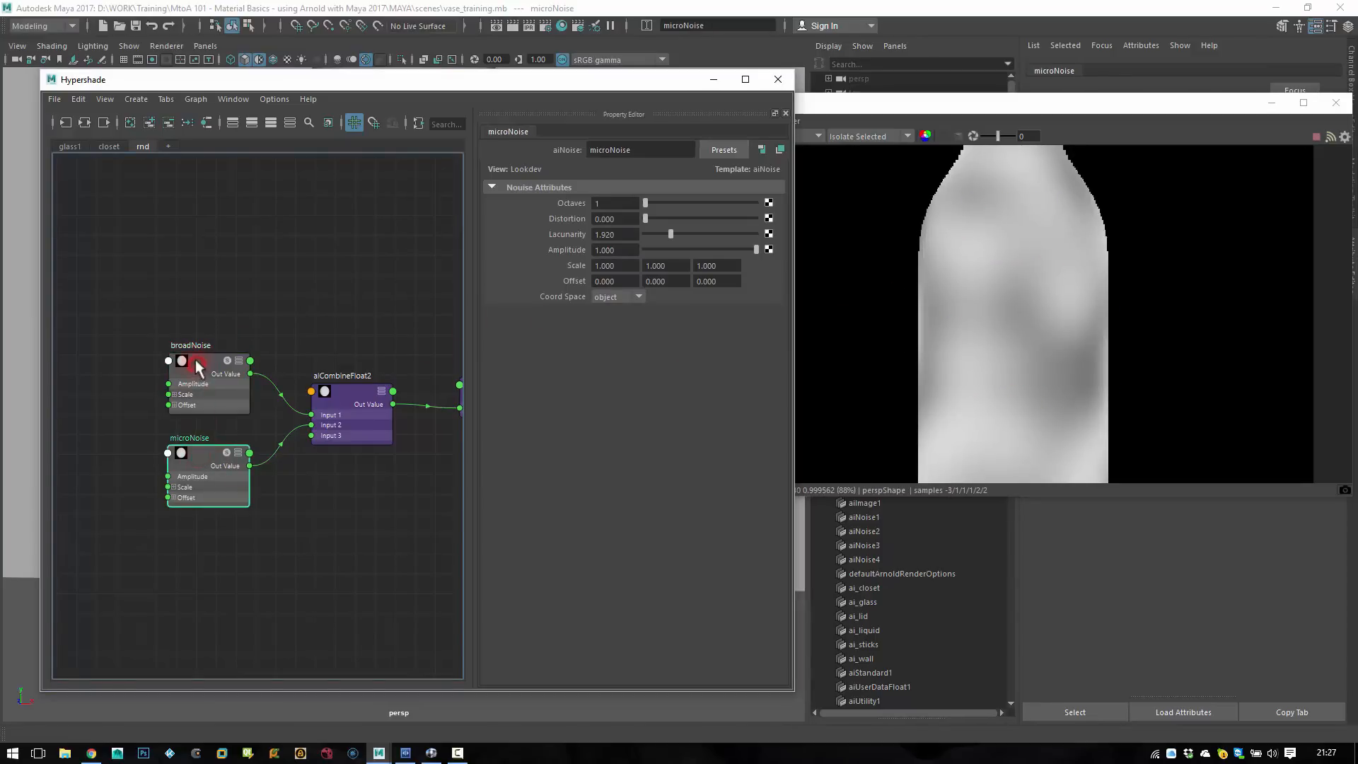
pyautogui.moveTo(195, 359); pyautogui.dragTo(206, 346)
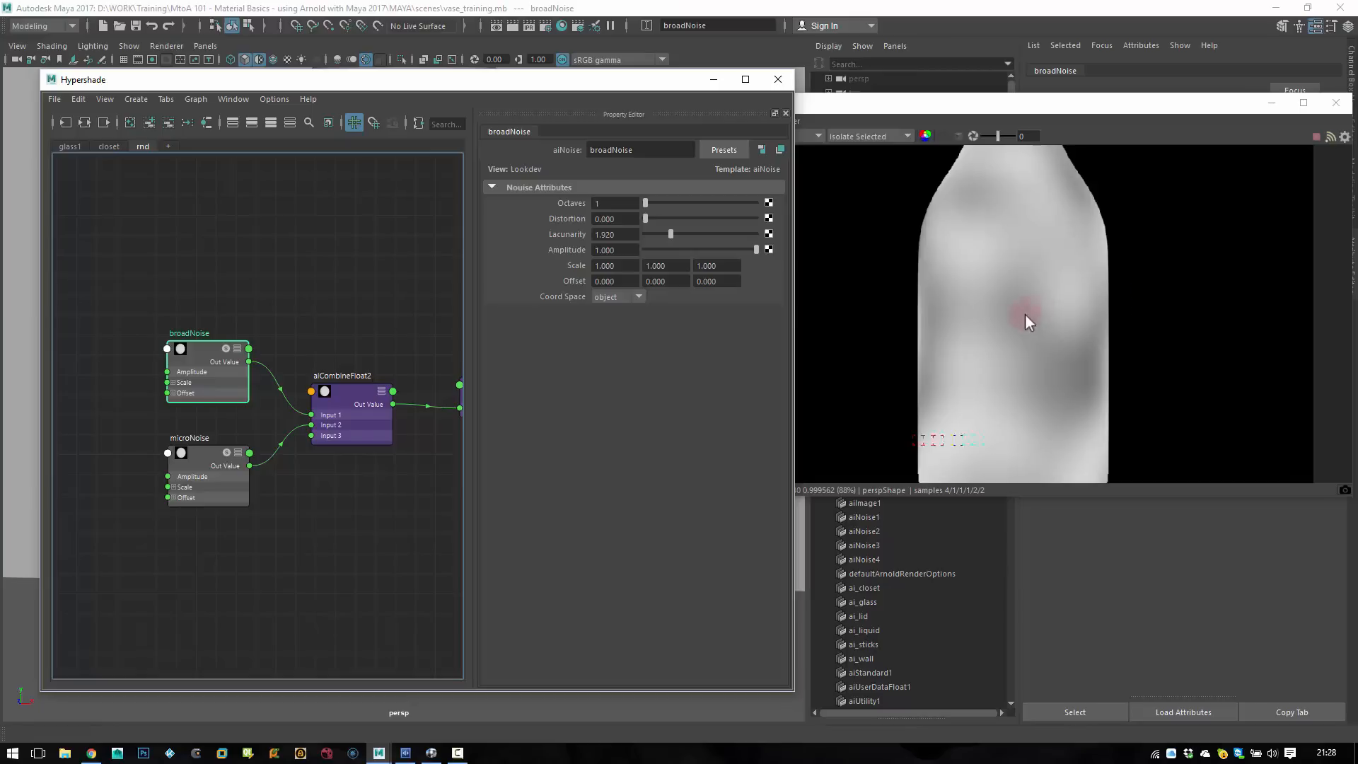
# - Enable 3D manipulation of the rendered image and reframe it to show the whole vase body
pyautogui.click(958, 135)
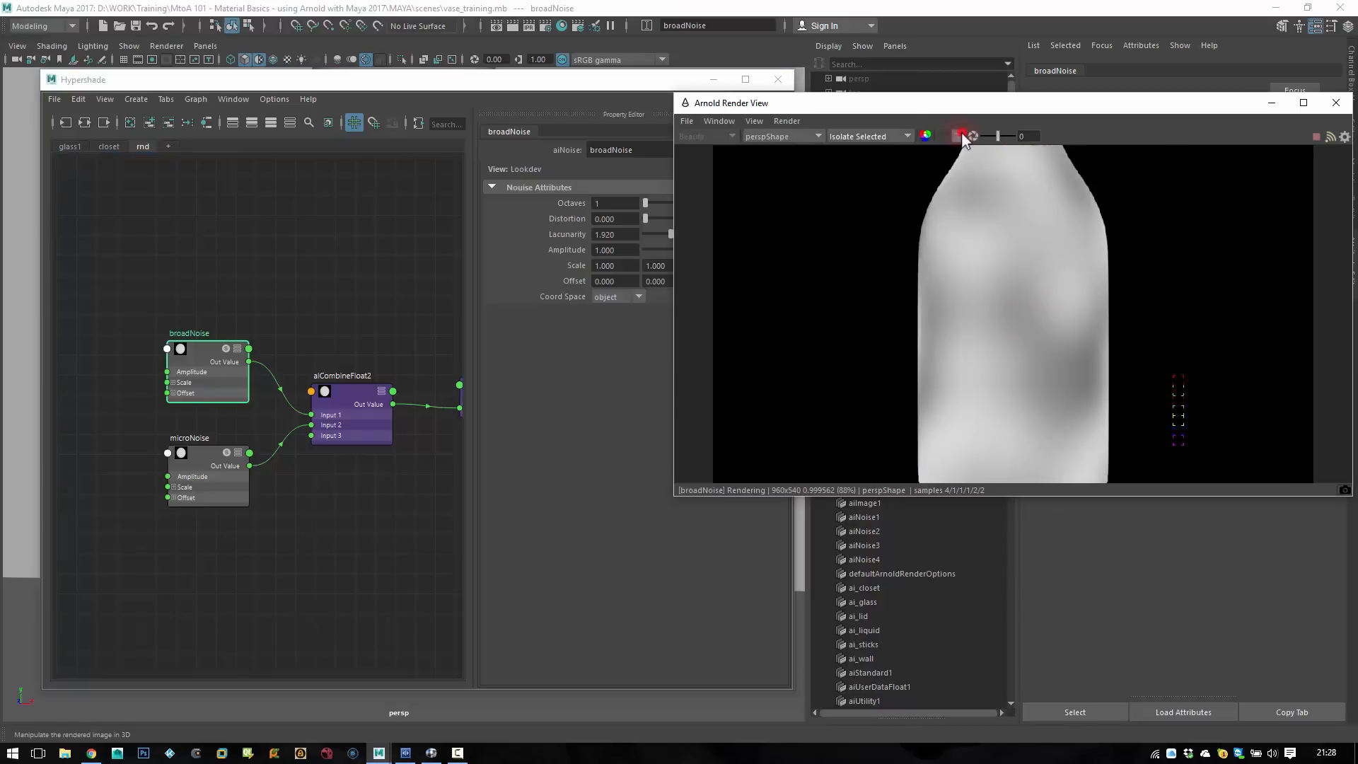
pyautogui.click(1019, 258)
pyautogui.keyDown('alt'); pyautogui.moveTo(993, 254); pyautogui.dragTo(974, 245); pyautogui.keyUp('alt')
pyautogui.keyDown('alt'); pyautogui.moveTo(973, 245); pyautogui.dragTo(918, 266, button='right'); pyautogui.keyUp('alt')
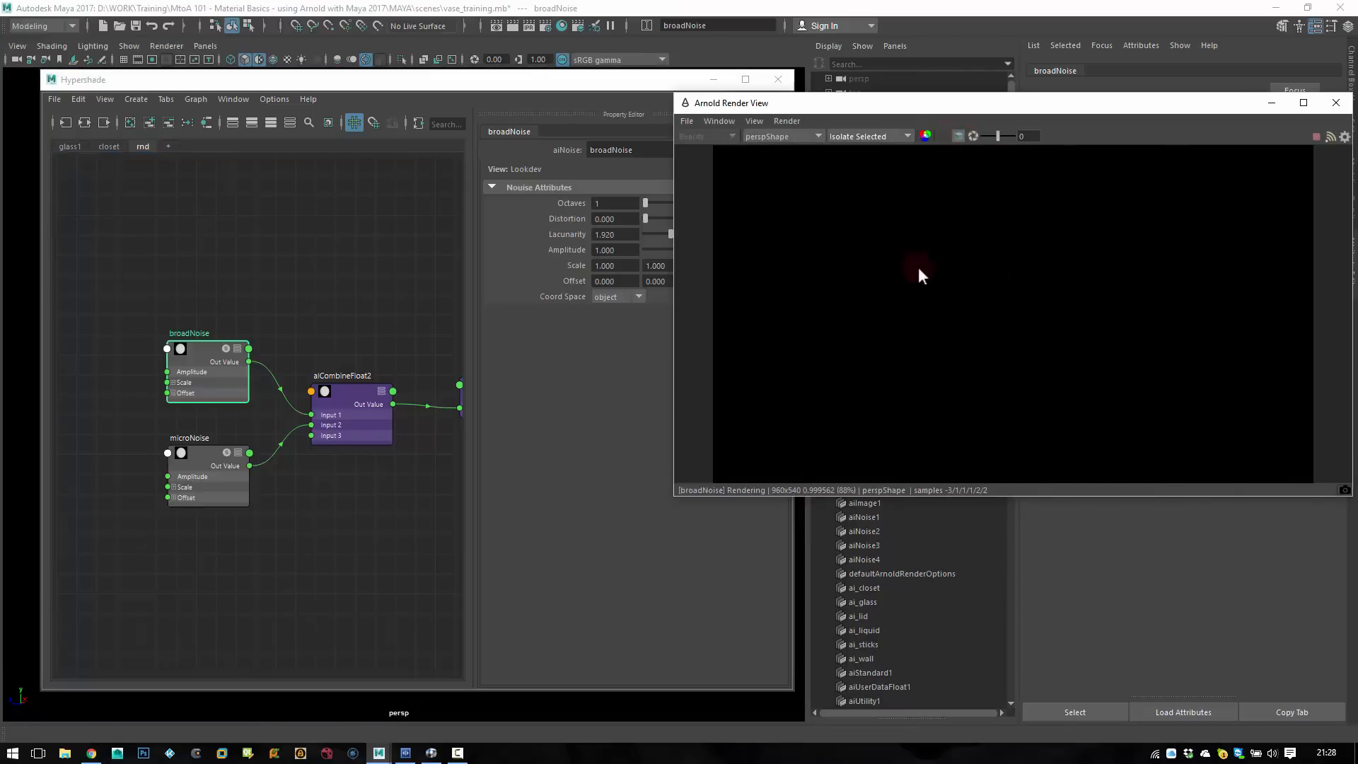
pyautogui.keyDown('alt'); pyautogui.moveTo(922, 269); pyautogui.dragTo(1074, 302); pyautogui.keyUp('alt')
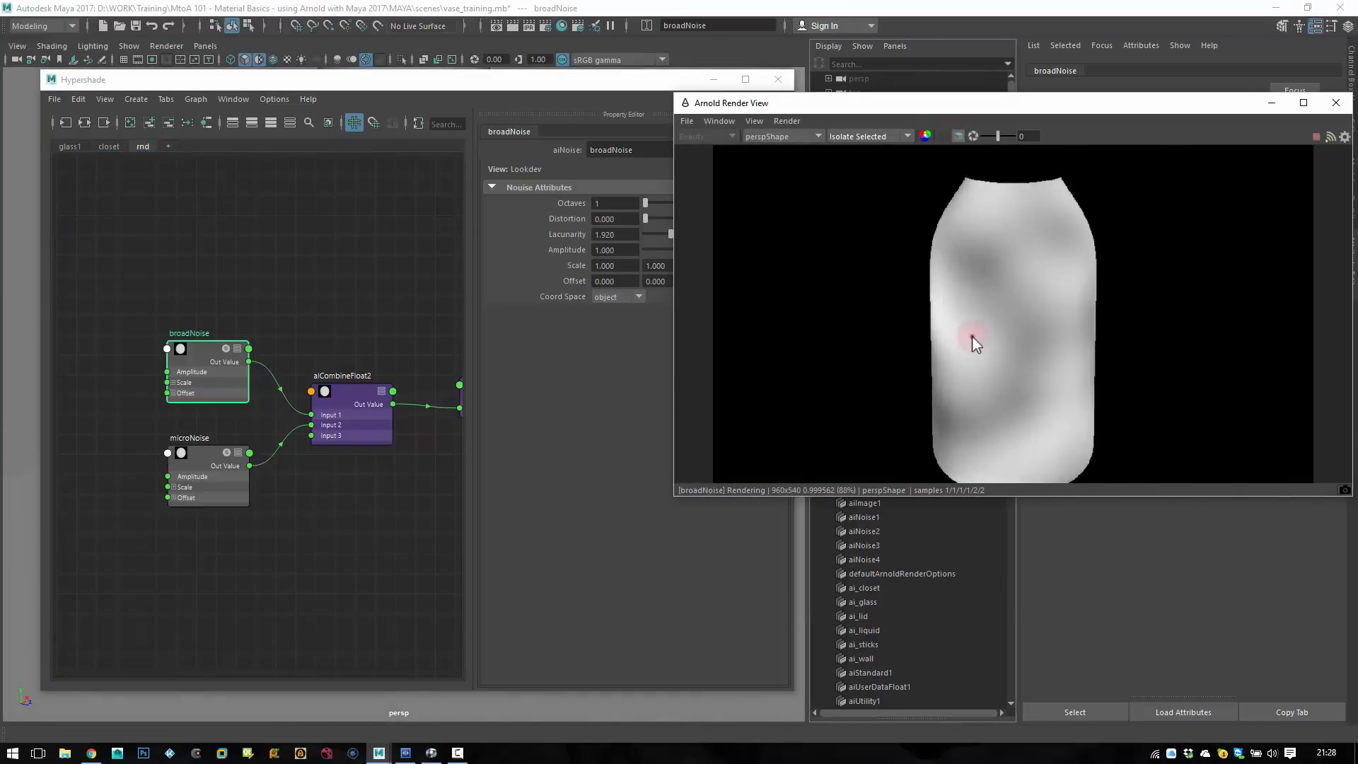
pyautogui.keyDown('alt'); pyautogui.moveTo(972, 335); pyautogui.dragTo(1030, 336); pyautogui.keyUp('alt')
# - Set the broadNoise octaves to 2 and check the pattern around the vase
pyautogui.click(607, 193)
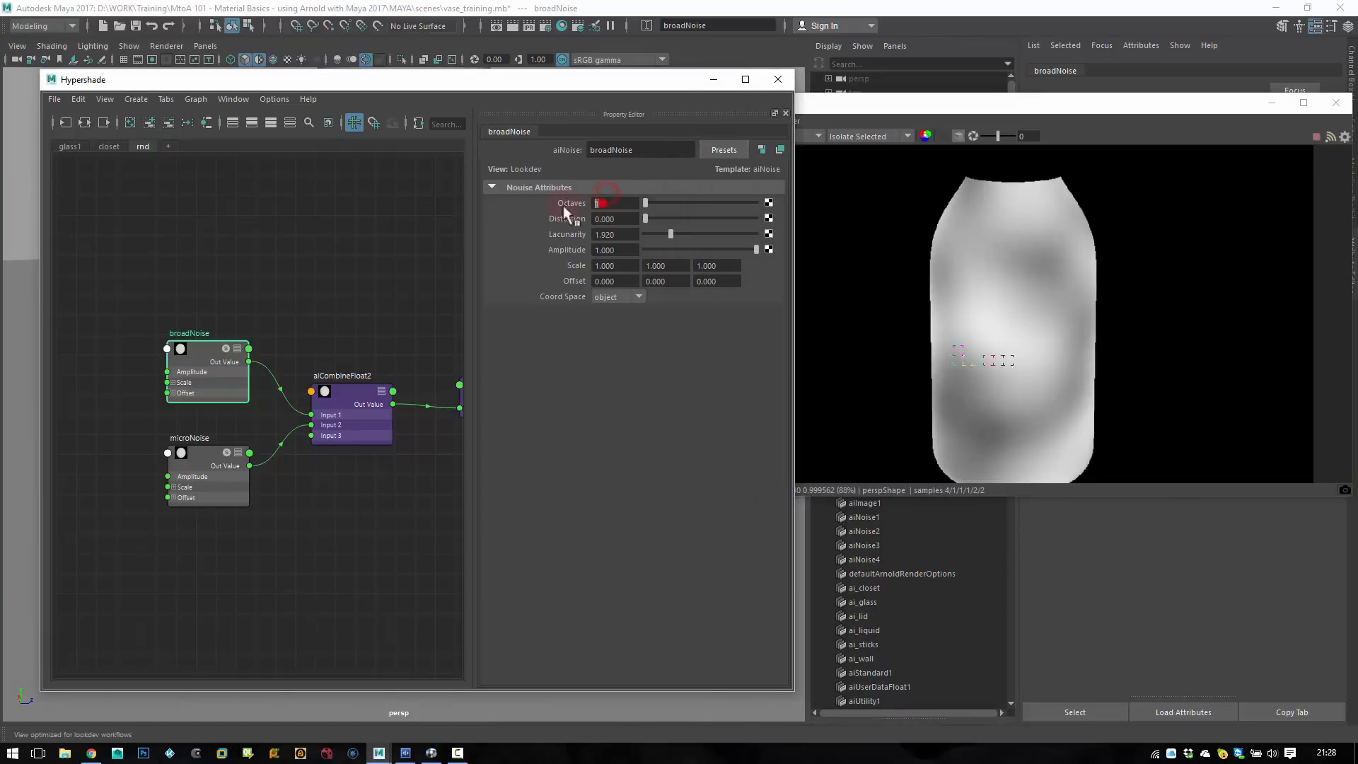
pyautogui.press('Return')
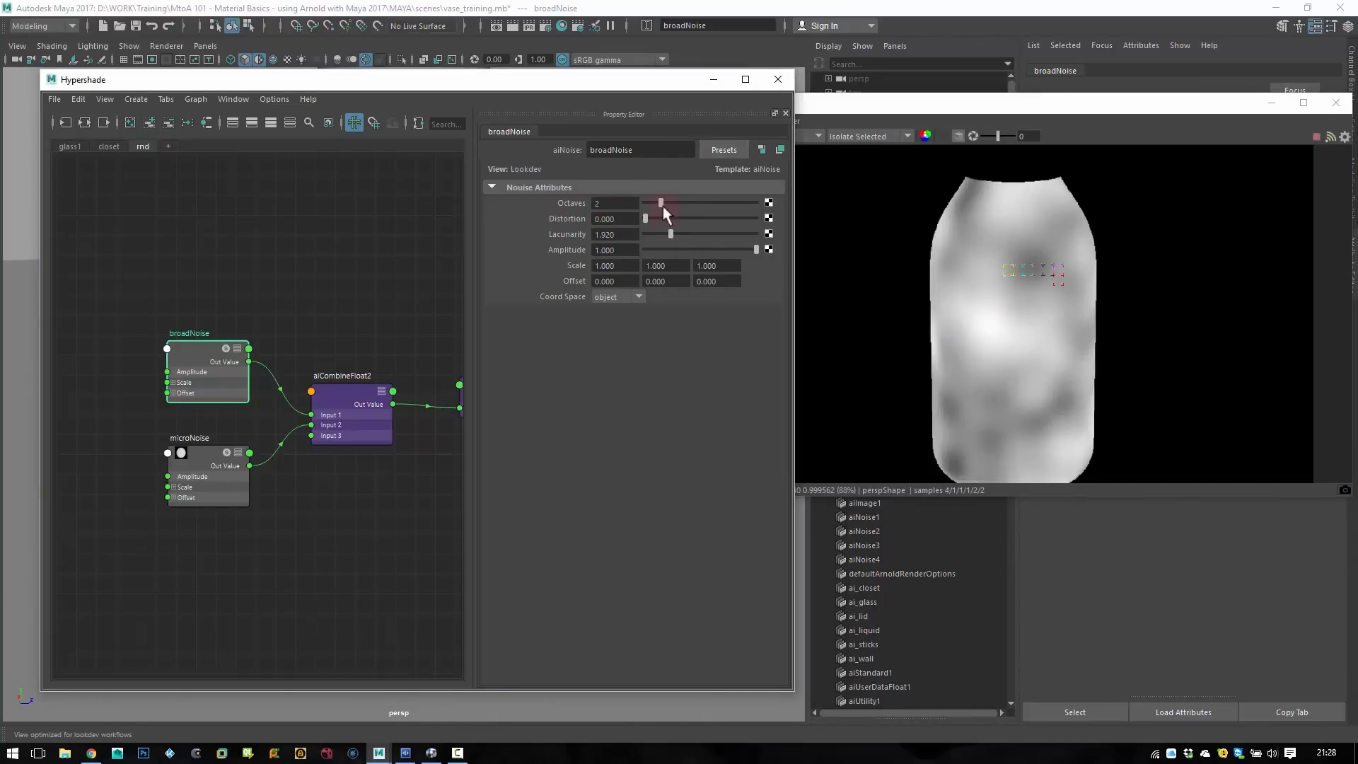
pyautogui.keyDown('alt'); pyautogui.moveTo(1059, 304); pyautogui.dragTo(950, 294); pyautogui.keyUp('alt')
# - Isolate the microNoise node and set its octaves to 3
pyautogui.click(193, 455)
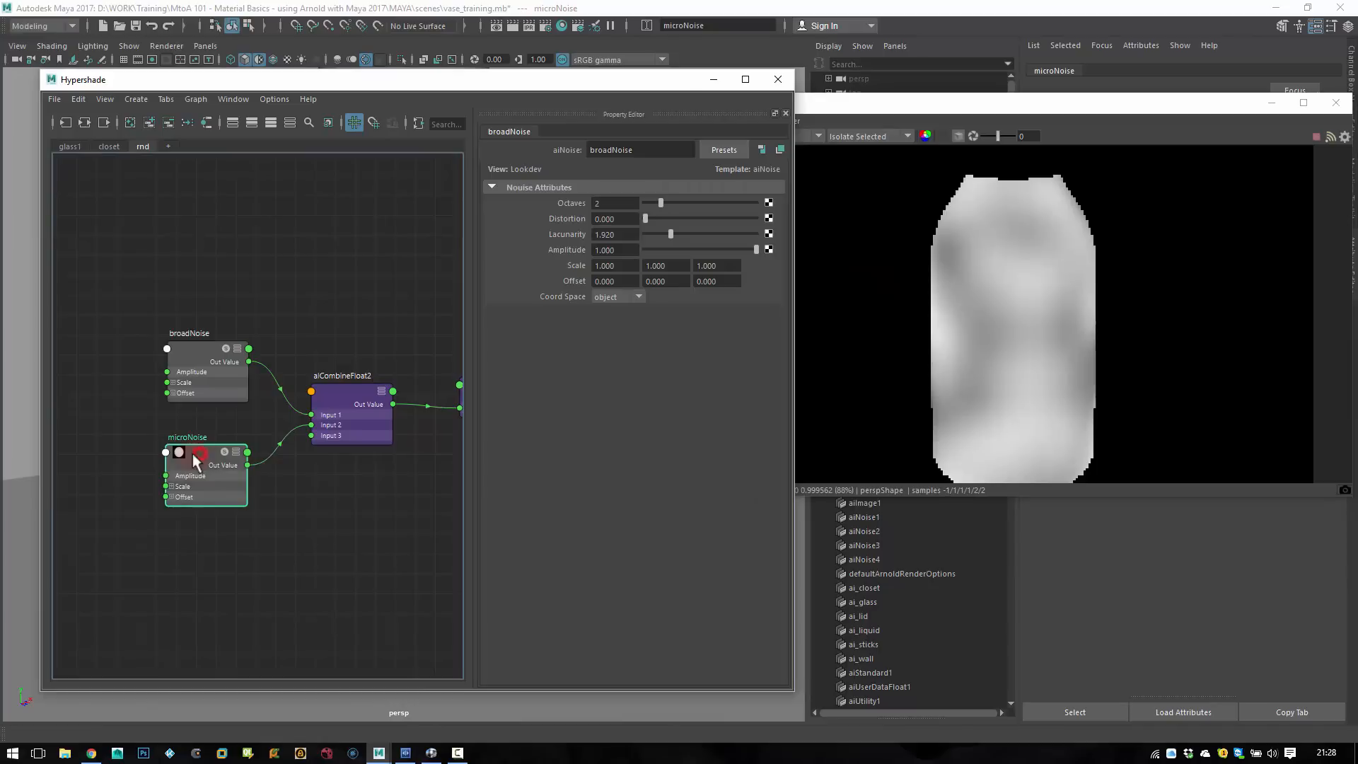
pyautogui.doubleClick(613, 204)
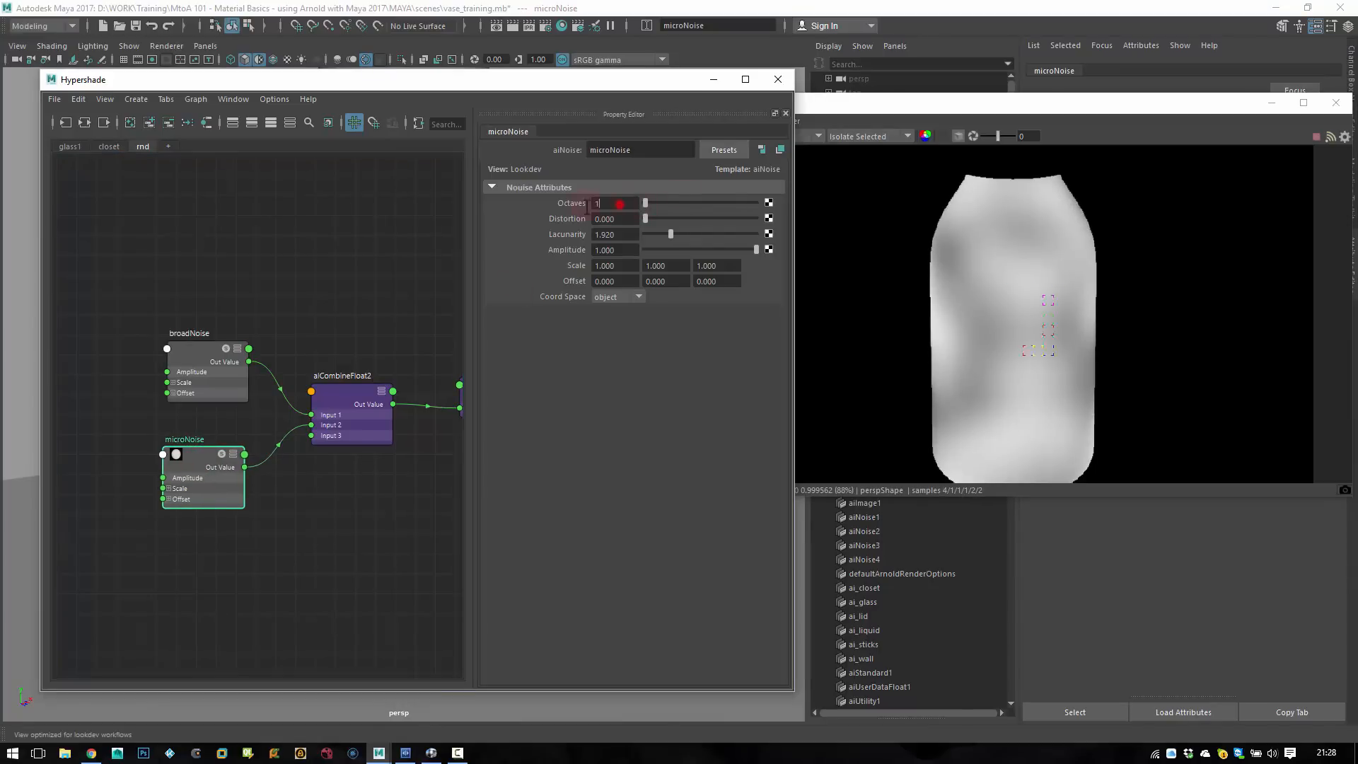
pyautogui.write('3')
pyautogui.press('Return')
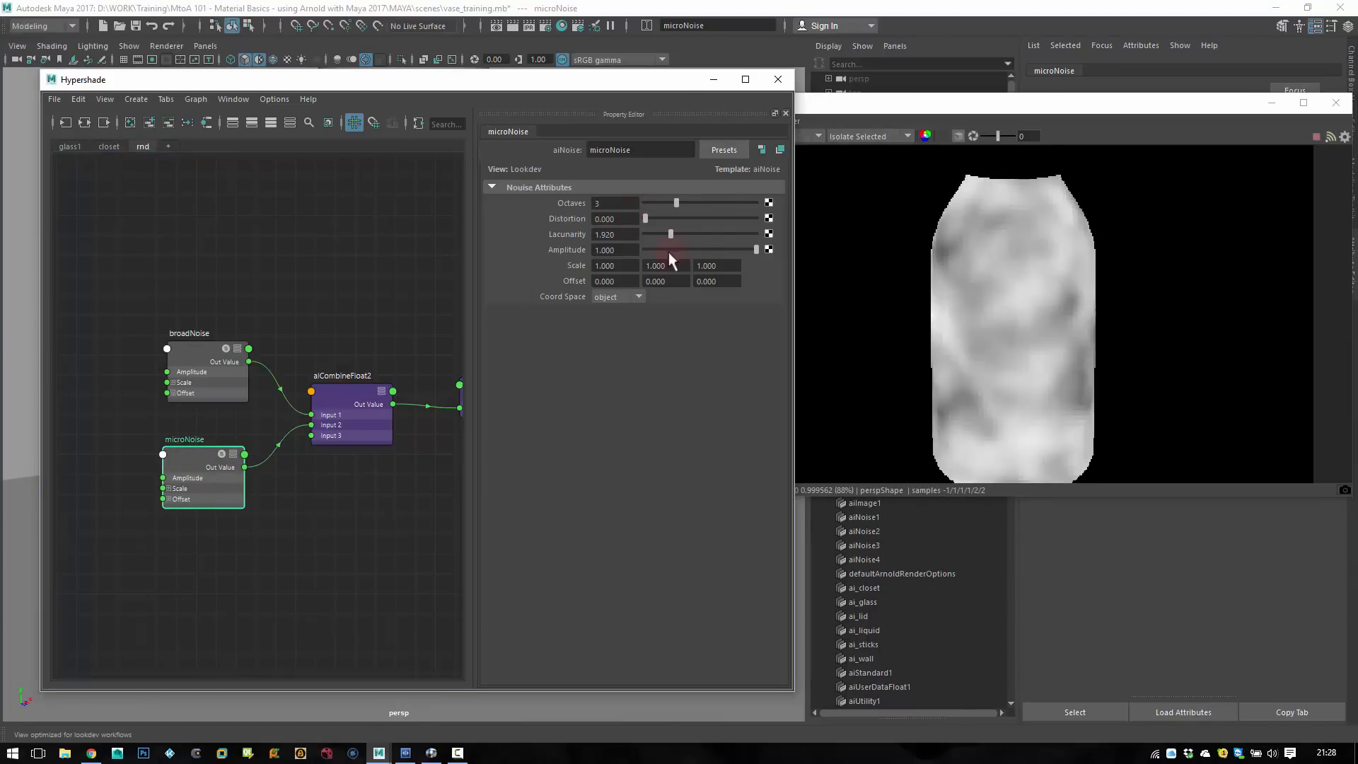
# - Set the microNoise scale to 5 on all three axes
pyautogui.click(658, 265)
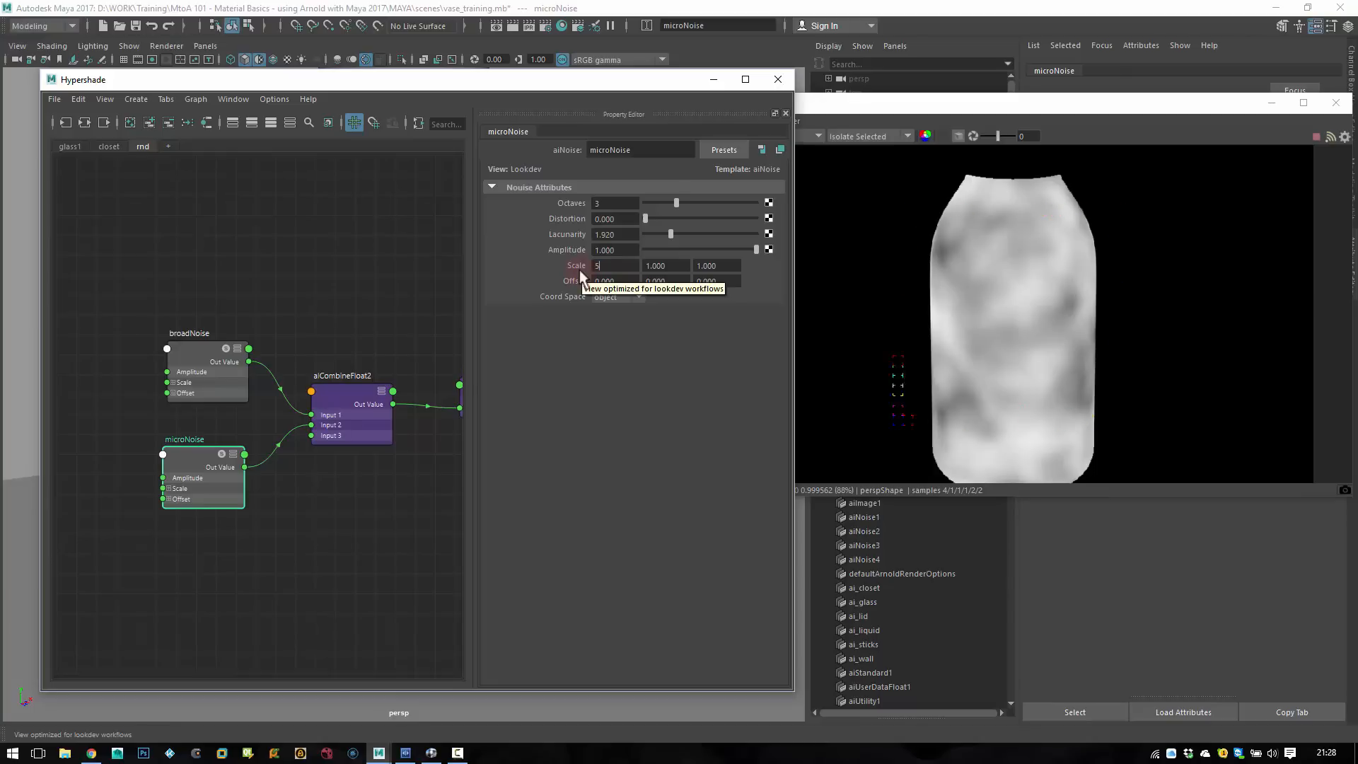
pyautogui.press('Return')
pyautogui.press('Tab')
pyautogui.write('5')
pyautogui.press('Return')
pyautogui.press('Tab')
pyautogui.write('5')
pyautogui.press('Return')
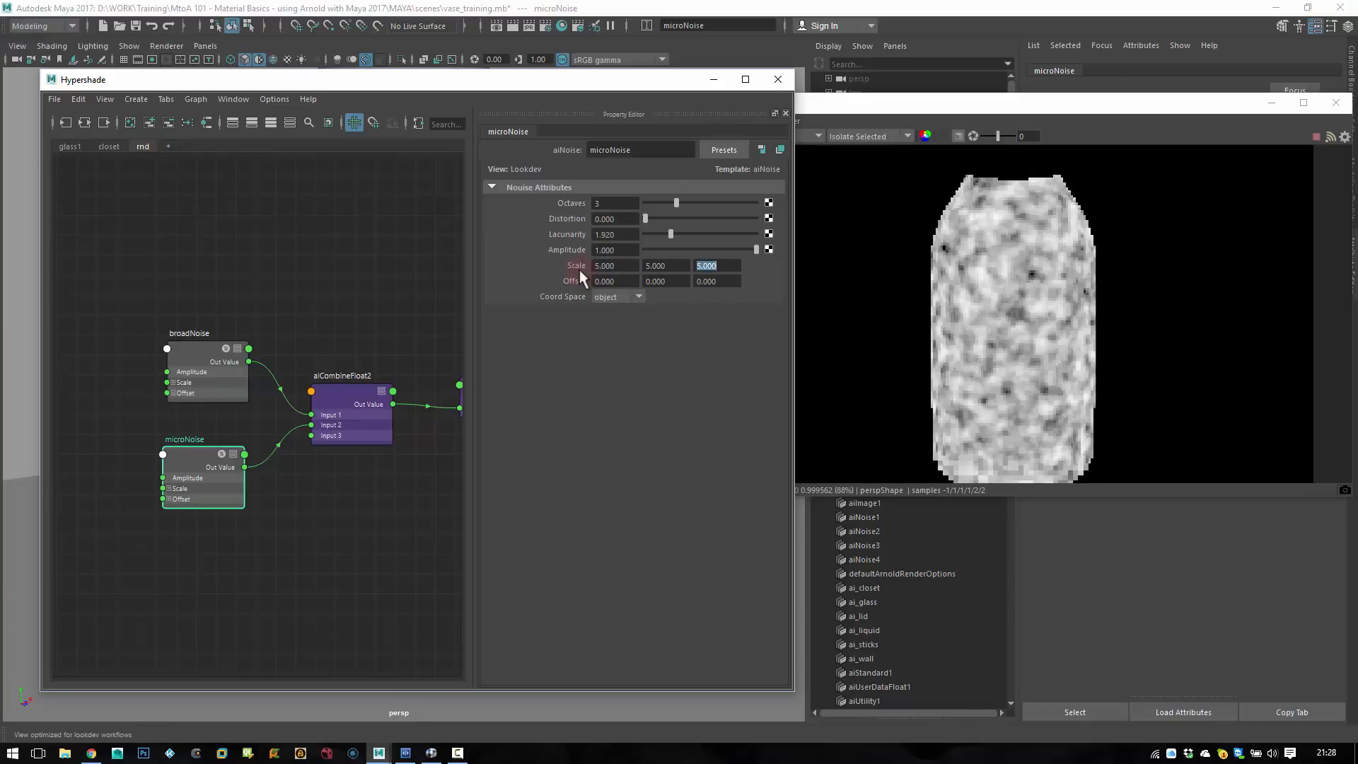
# - Enlarge the microNoise pattern on the vase render and compare its grain size with the reference photo in Pdplayer
pyautogui.click(1042, 320)
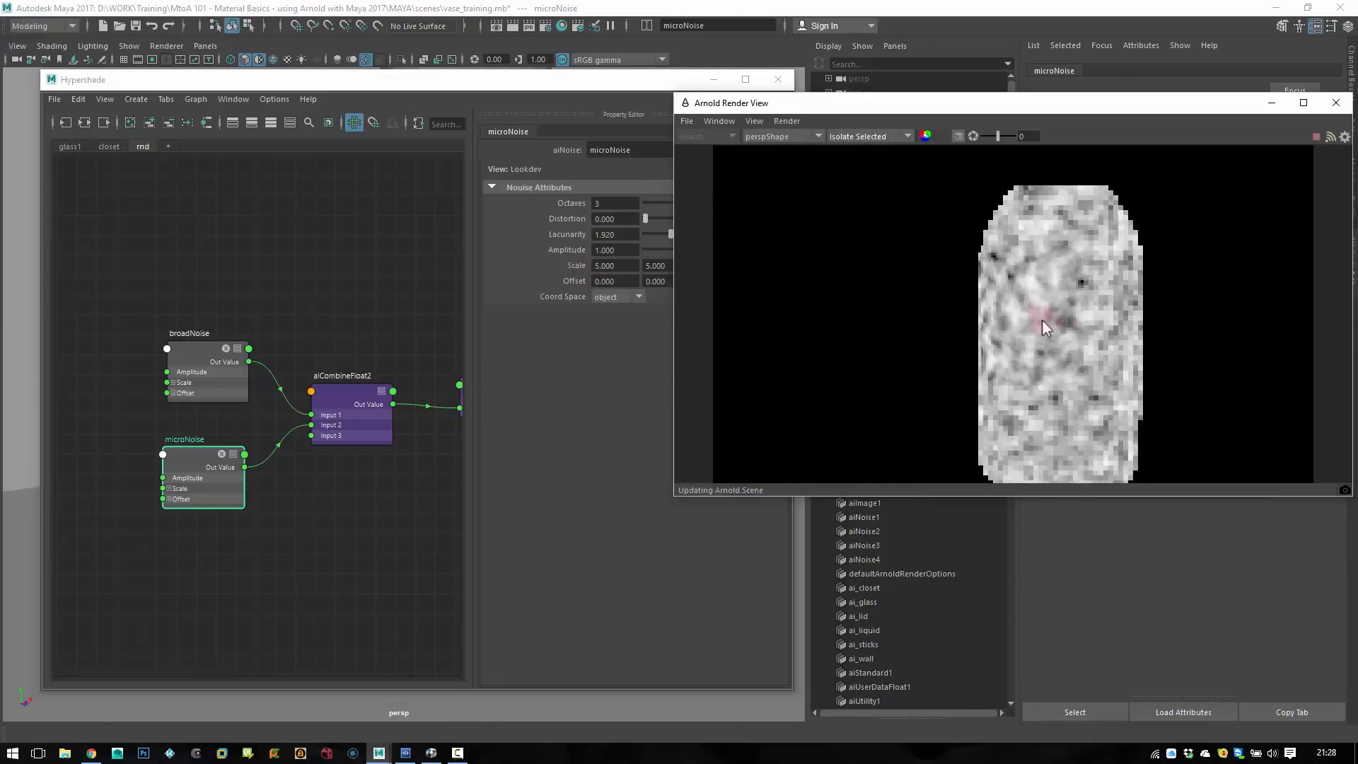
pyautogui.scroll(5, 1046, 321)
pyautogui.keyDown('alt'); pyautogui.moveTo(1101, 321); pyautogui.dragTo(1076, 332); pyautogui.keyUp('alt')
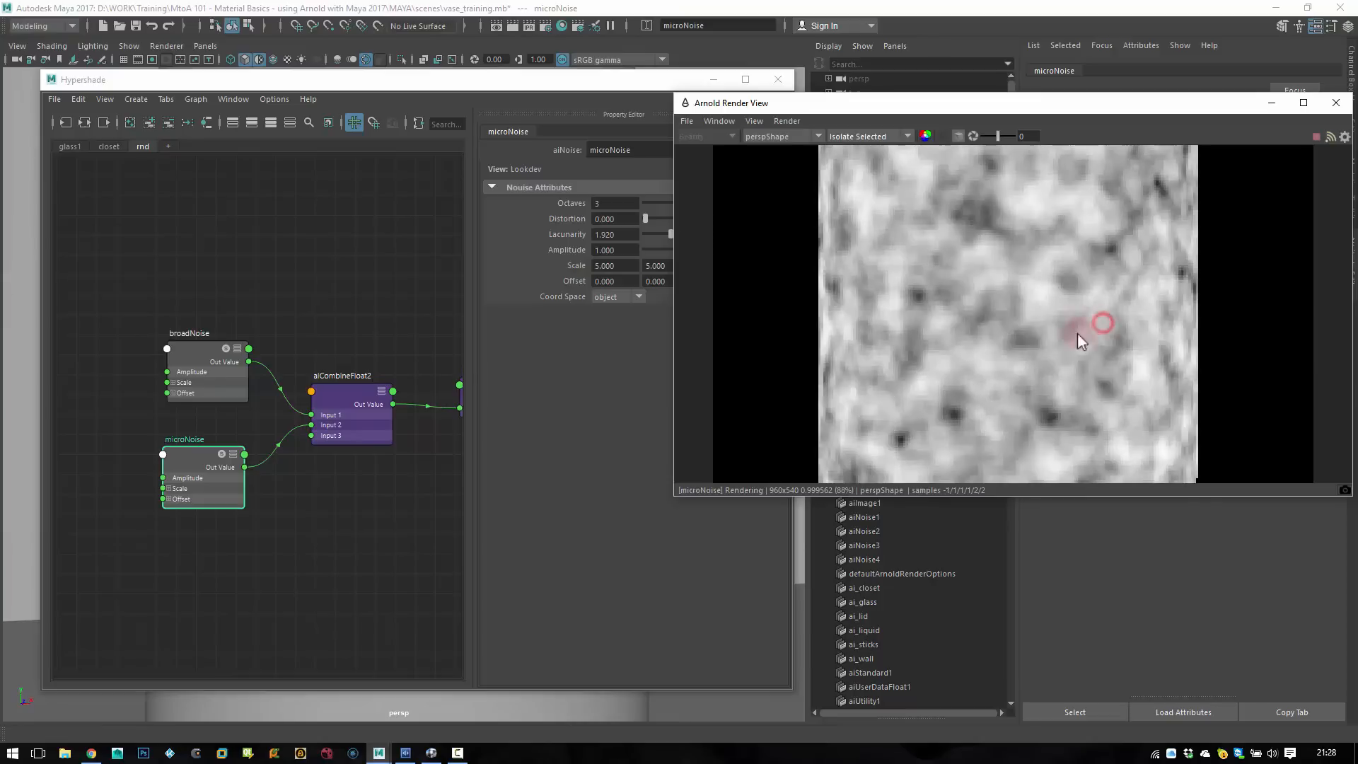
pyautogui.scroll(1, 1081, 349)
pyautogui.click(413, 751)
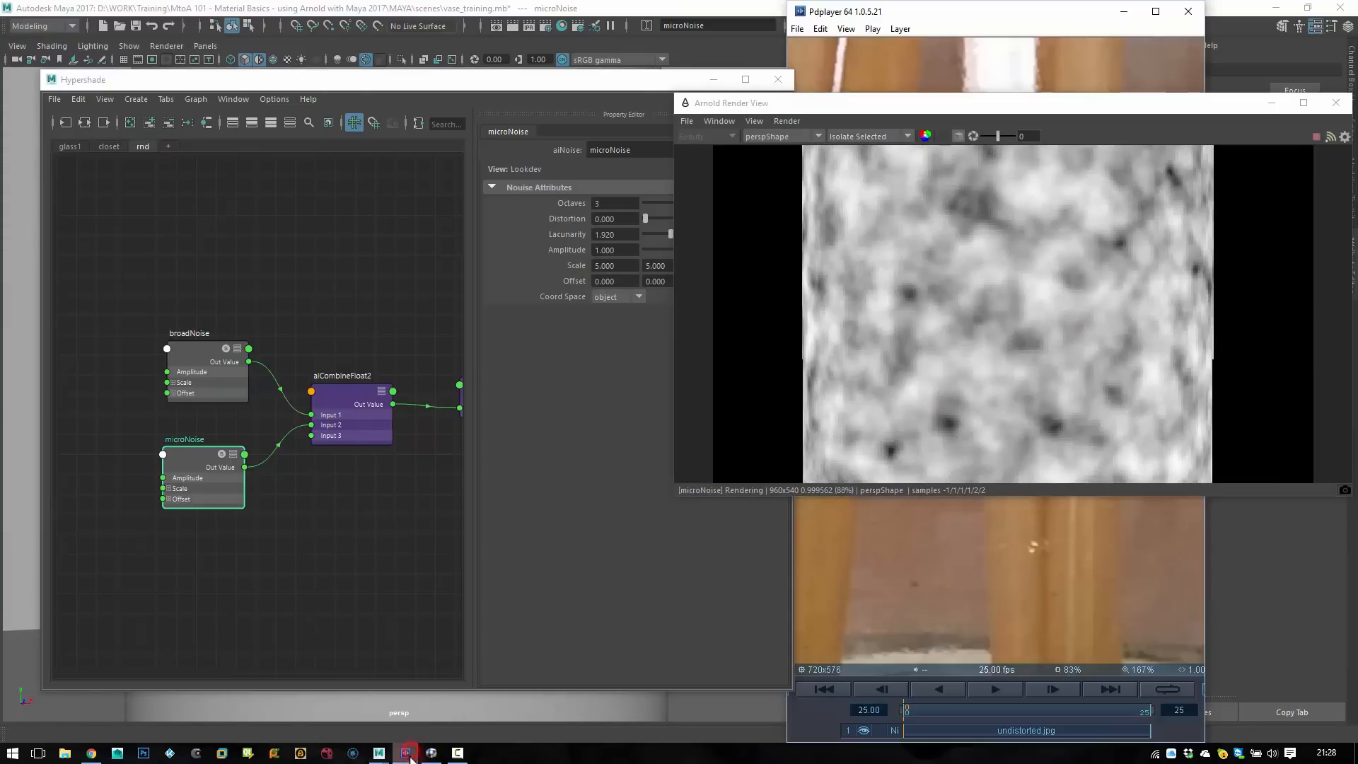
pyautogui.moveTo(1079, 101); pyautogui.dragTo(1044, 256)
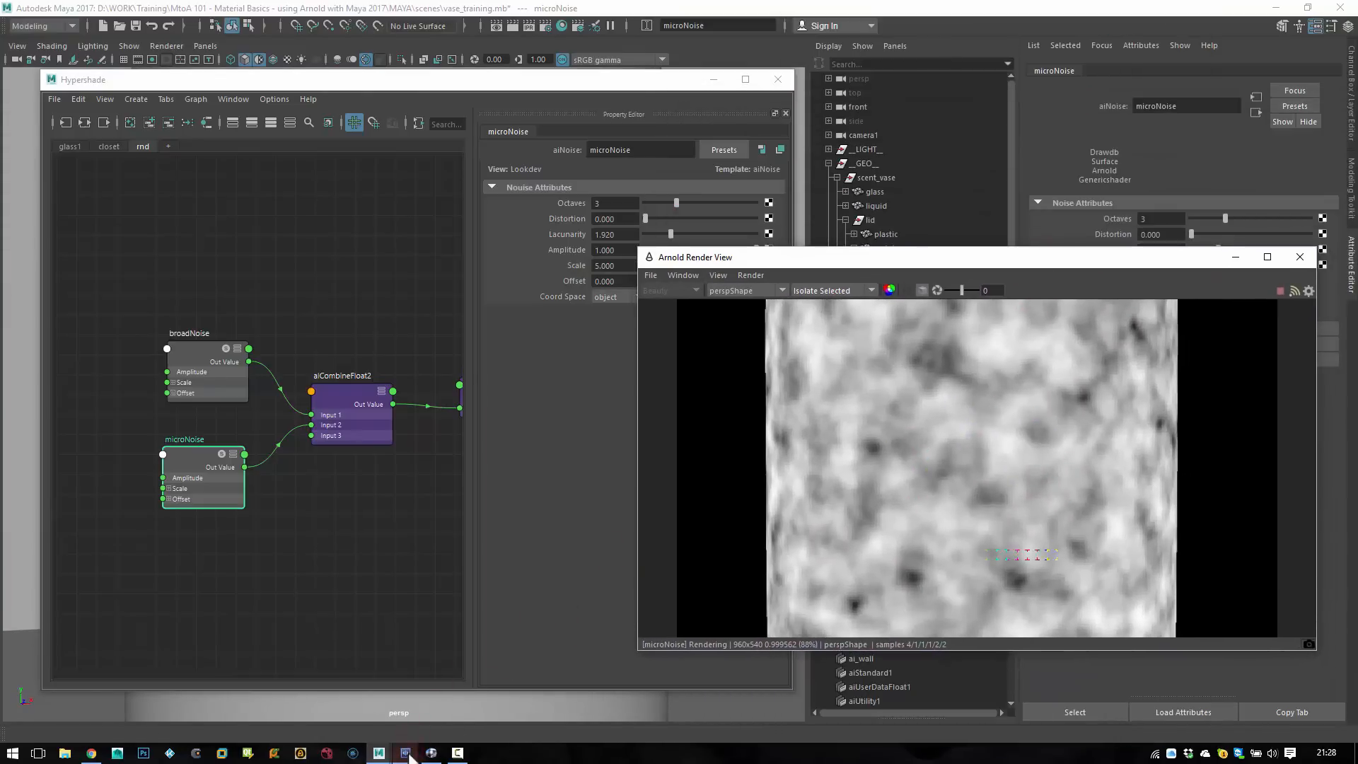
pyautogui.click(405, 752)
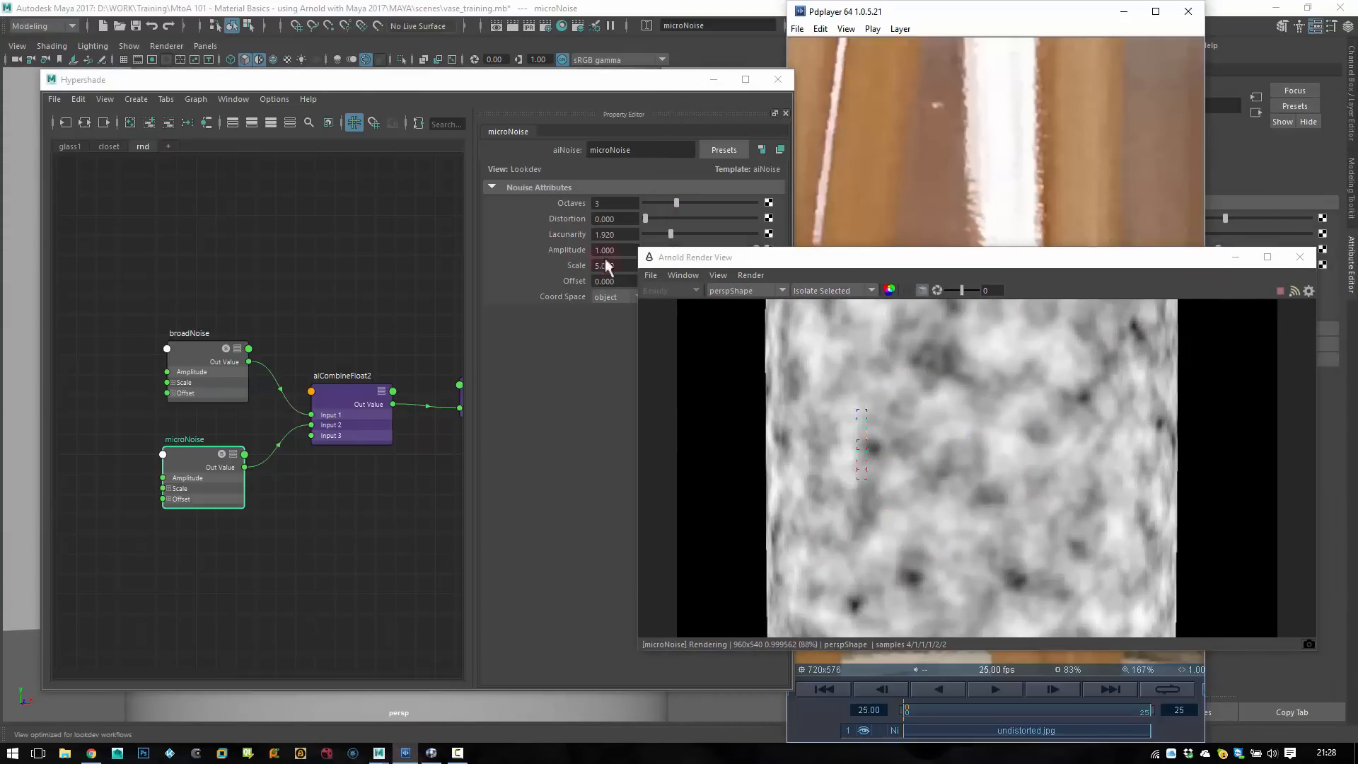
# - Try a microNoise scale of 25 on all three axes
pyautogui.click(537, 274)
pyautogui.write('25')
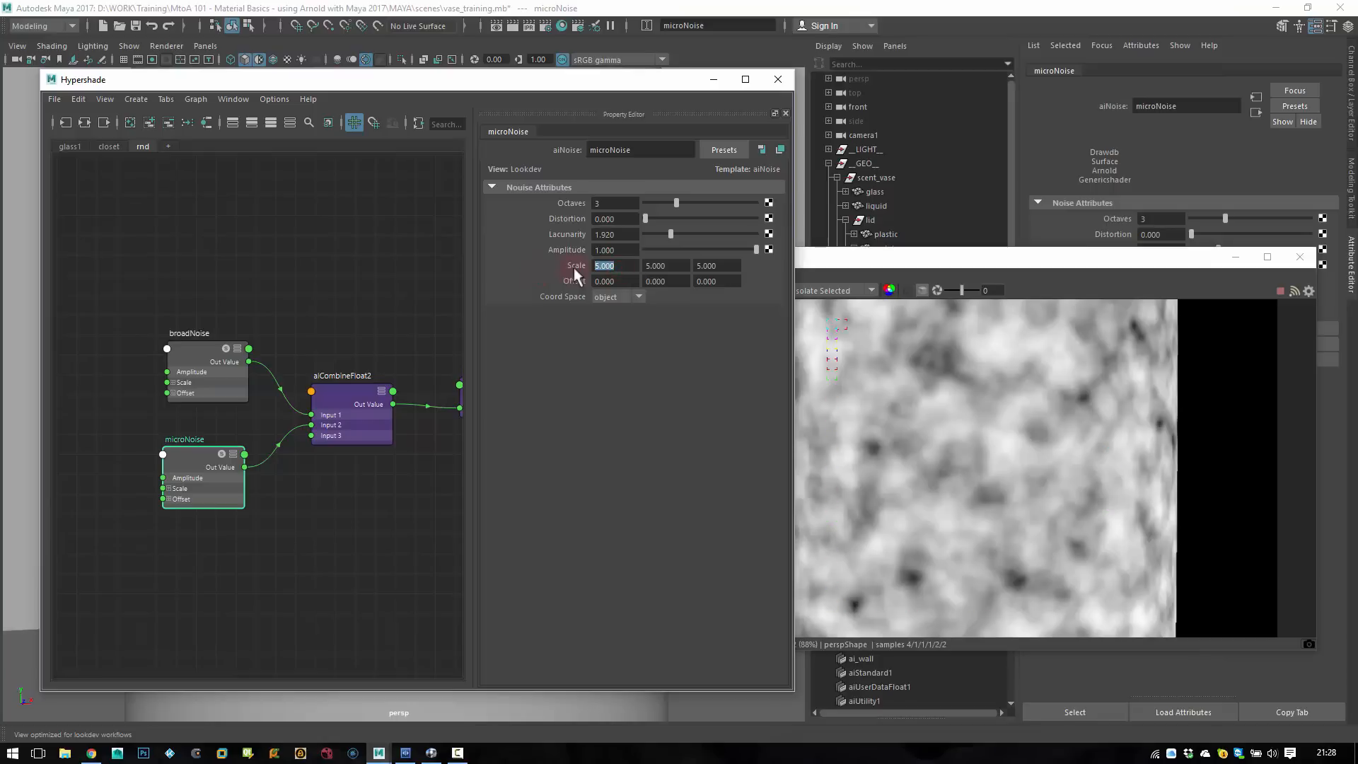
pyautogui.press('Tab')
pyautogui.write('25')
pyautogui.press('Tab')
pyautogui.write('25')
pyautogui.press('Return')
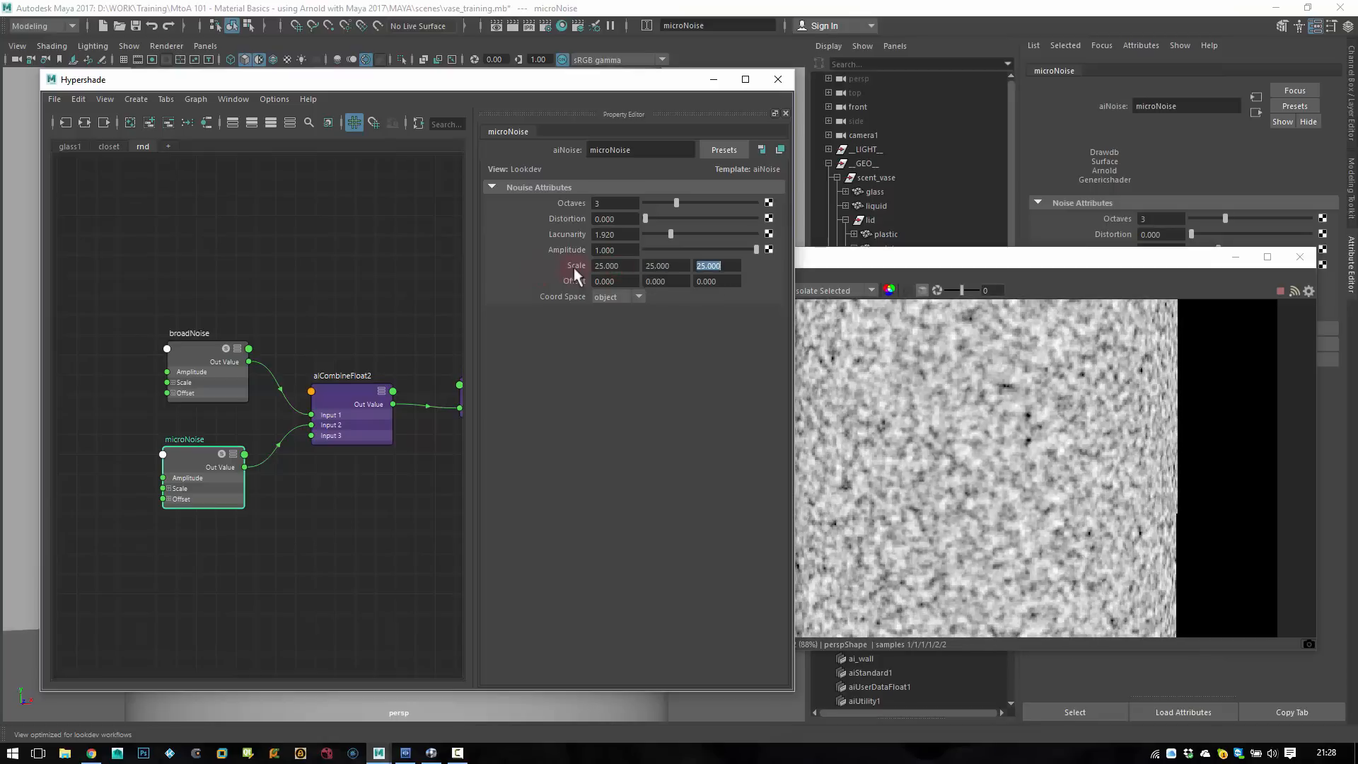
# - Set the microNoise scale to 50 on all three axes and compare the pattern with the reference photo
pyautogui.hotkey('shift', 'Tab')
pyautogui.hotkey('shift', 'Tab')
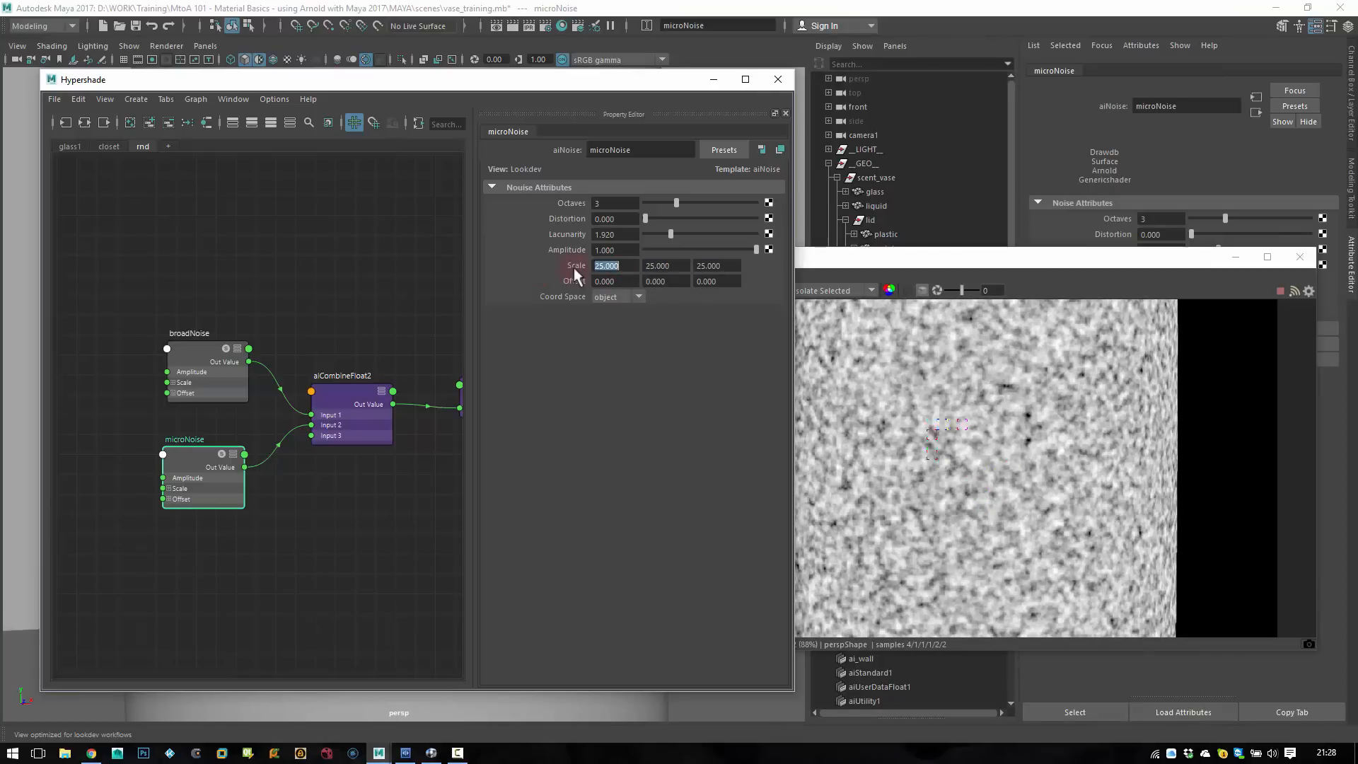
pyautogui.write('50')
pyautogui.press('Tab')
pyautogui.write('50')
pyautogui.press('Tab')
pyautogui.write('50')
pyautogui.press('Return')
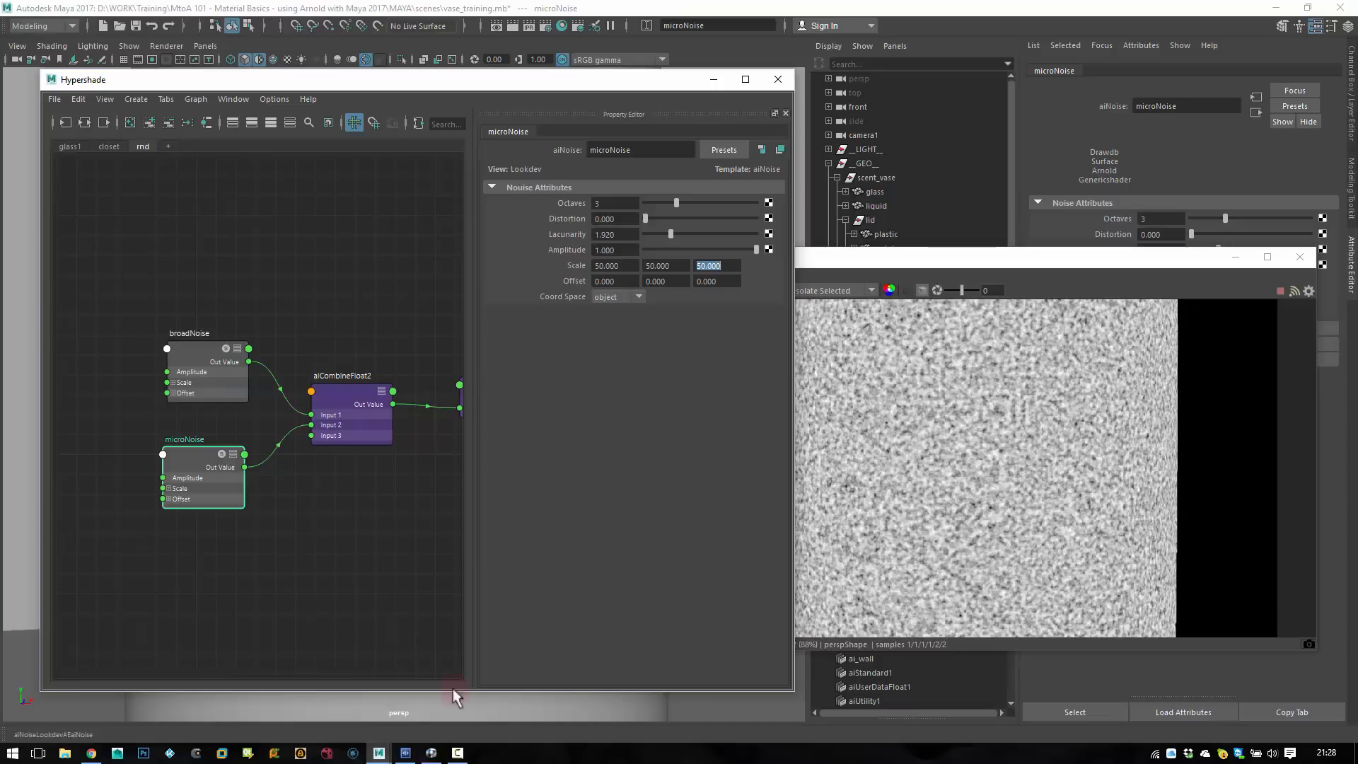
pyautogui.click(405, 753)
pyautogui.click(1010, 334)
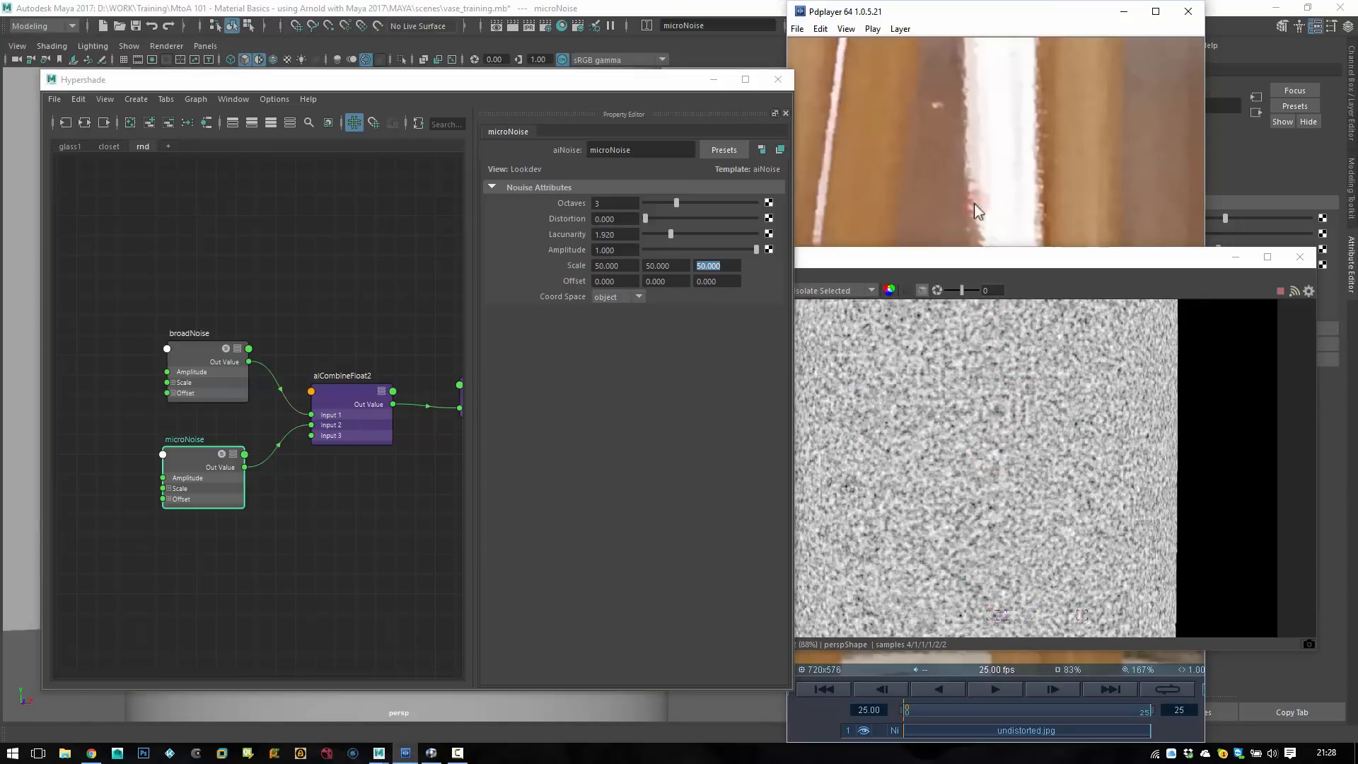
# - Try a microNoise Y scale of 30 and restore it to 50
pyautogui.keyDown('ctrl'); pyautogui.moveTo(661, 269); pyautogui.dragTo(640, 268); pyautogui.keyUp('ctrl')
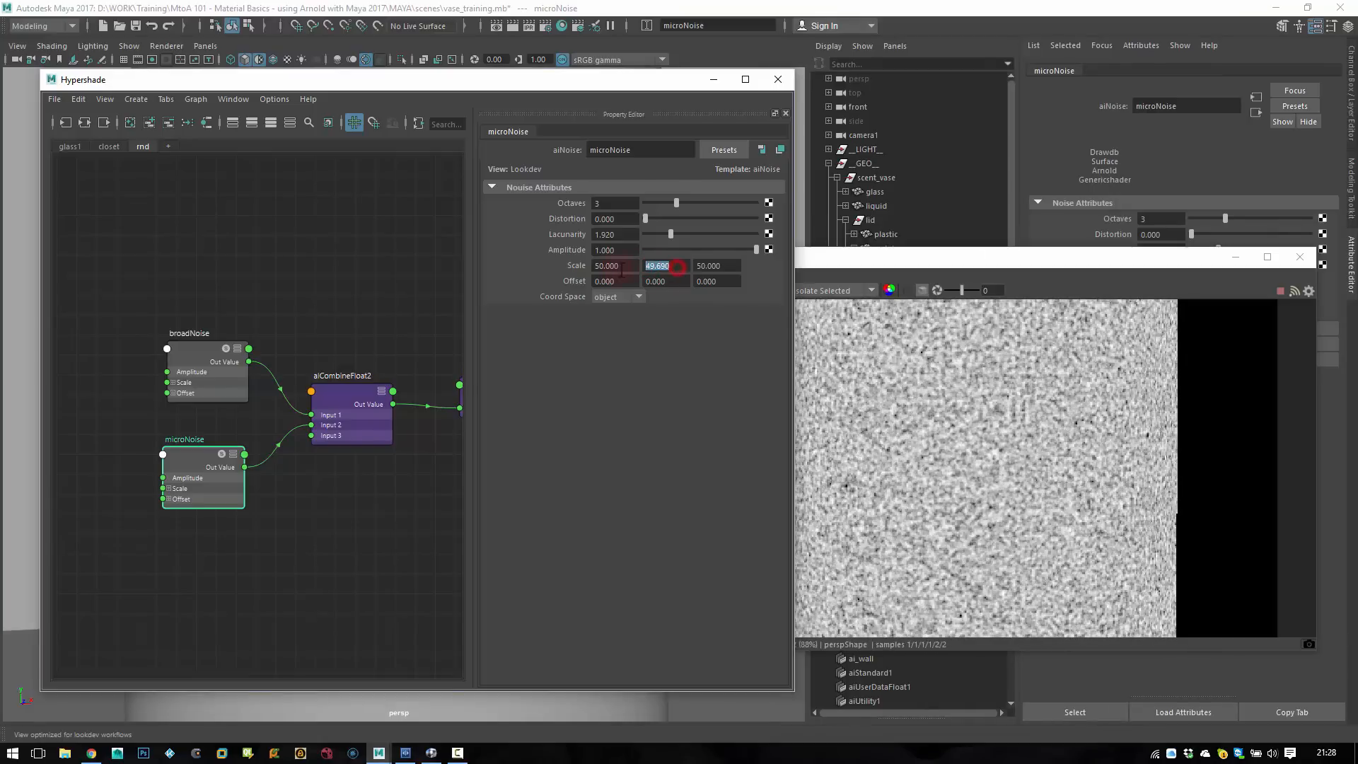
pyautogui.write('30')
pyautogui.press('Return')
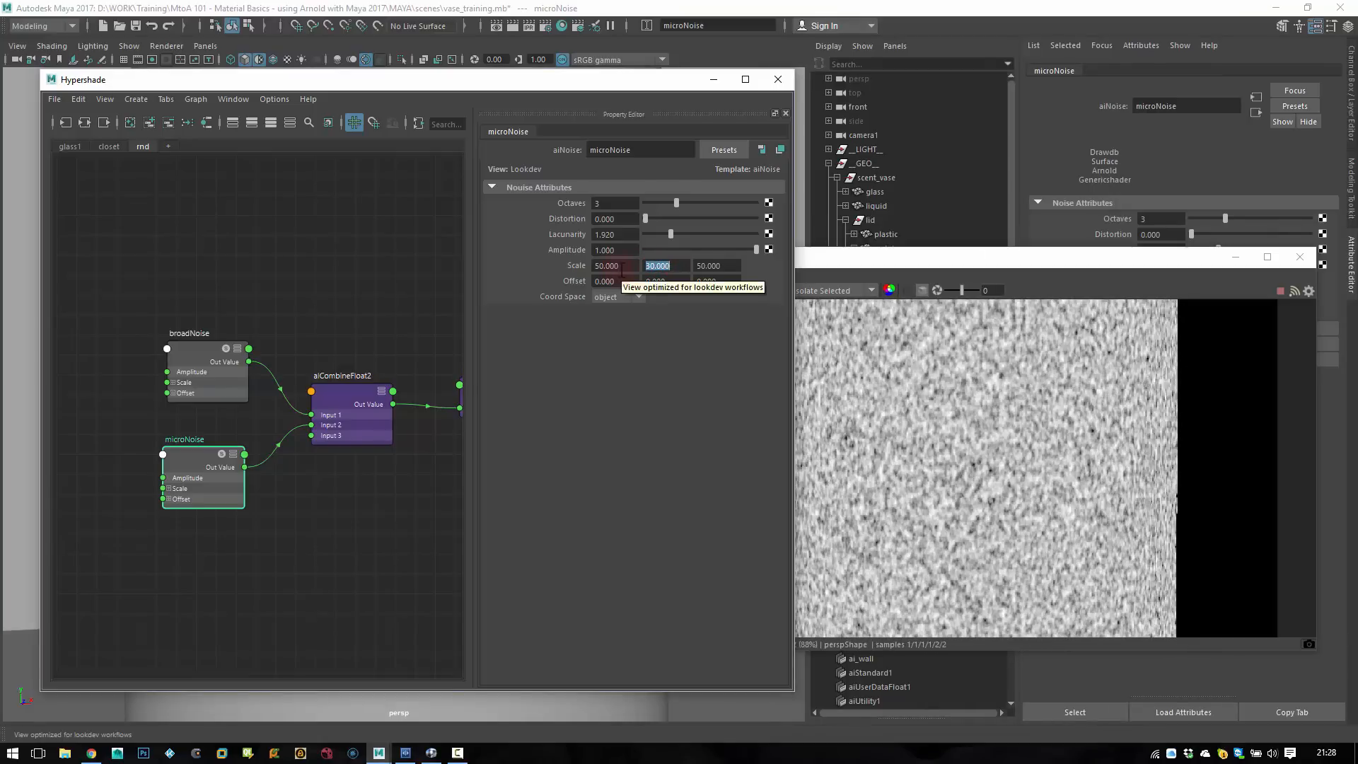
pyautogui.write('50')
pyautogui.press('Return')
# - Set the microNoise scale to 30 on the X and Z axes to stretch the grain horizontally
pyautogui.hotkey('shift', 'Tab')
pyautogui.write('30')
pyautogui.press('Return')
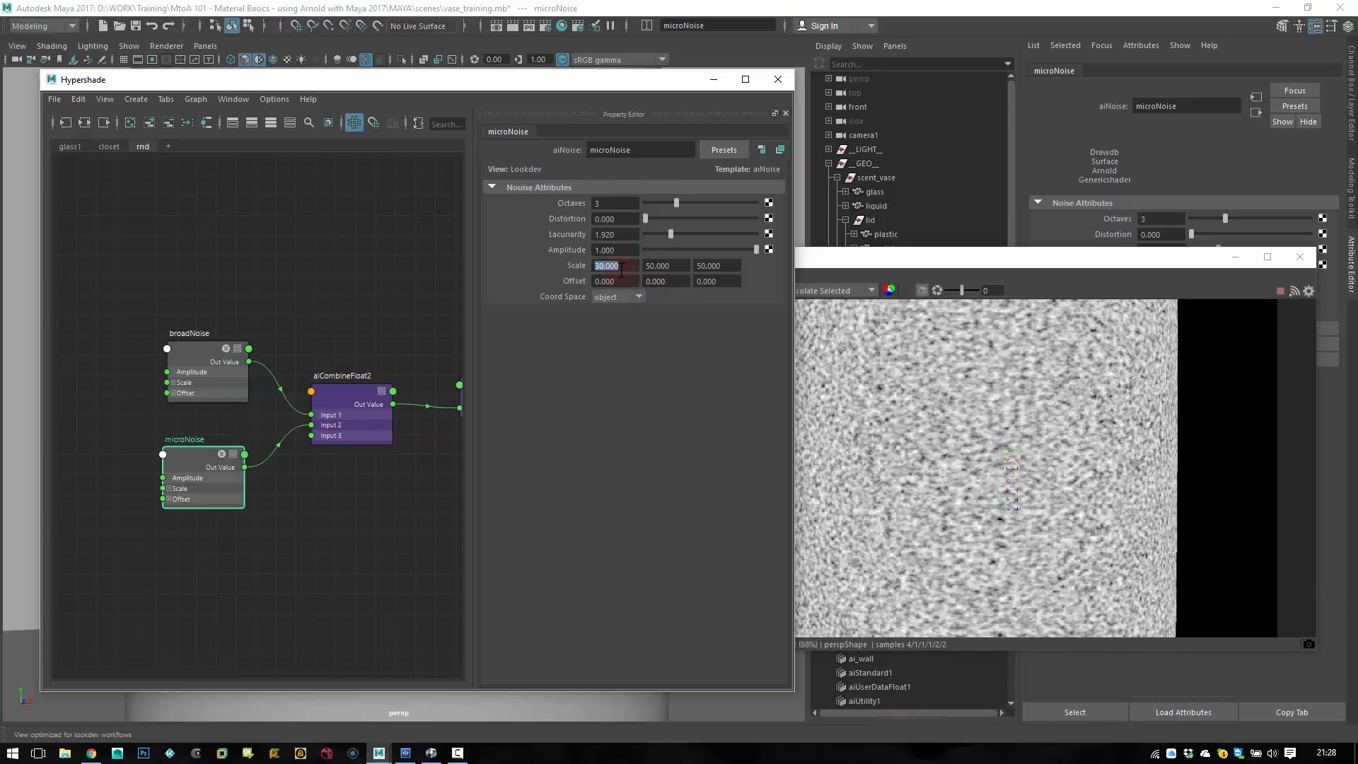
pyautogui.click(718, 266)
pyautogui.write('30')
pyautogui.press('Return')
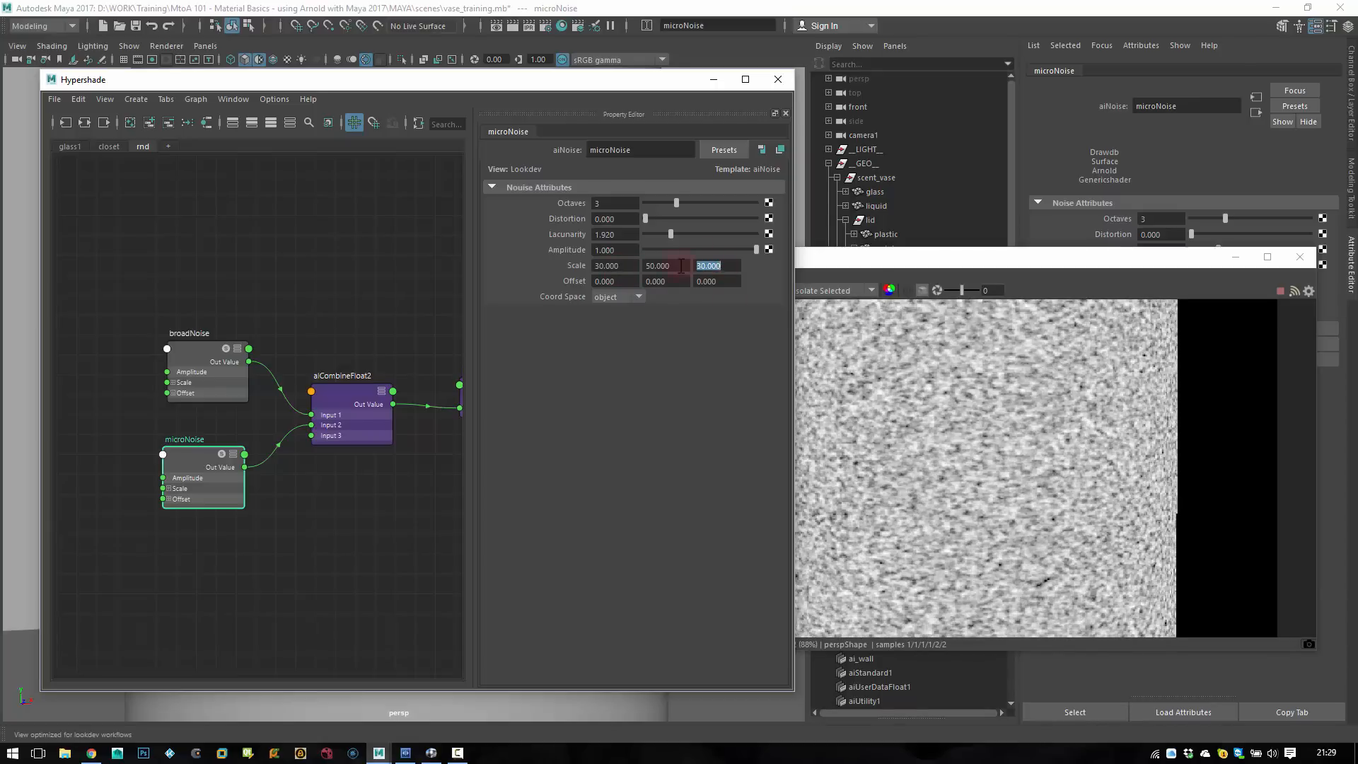
pyautogui.click(970, 449)
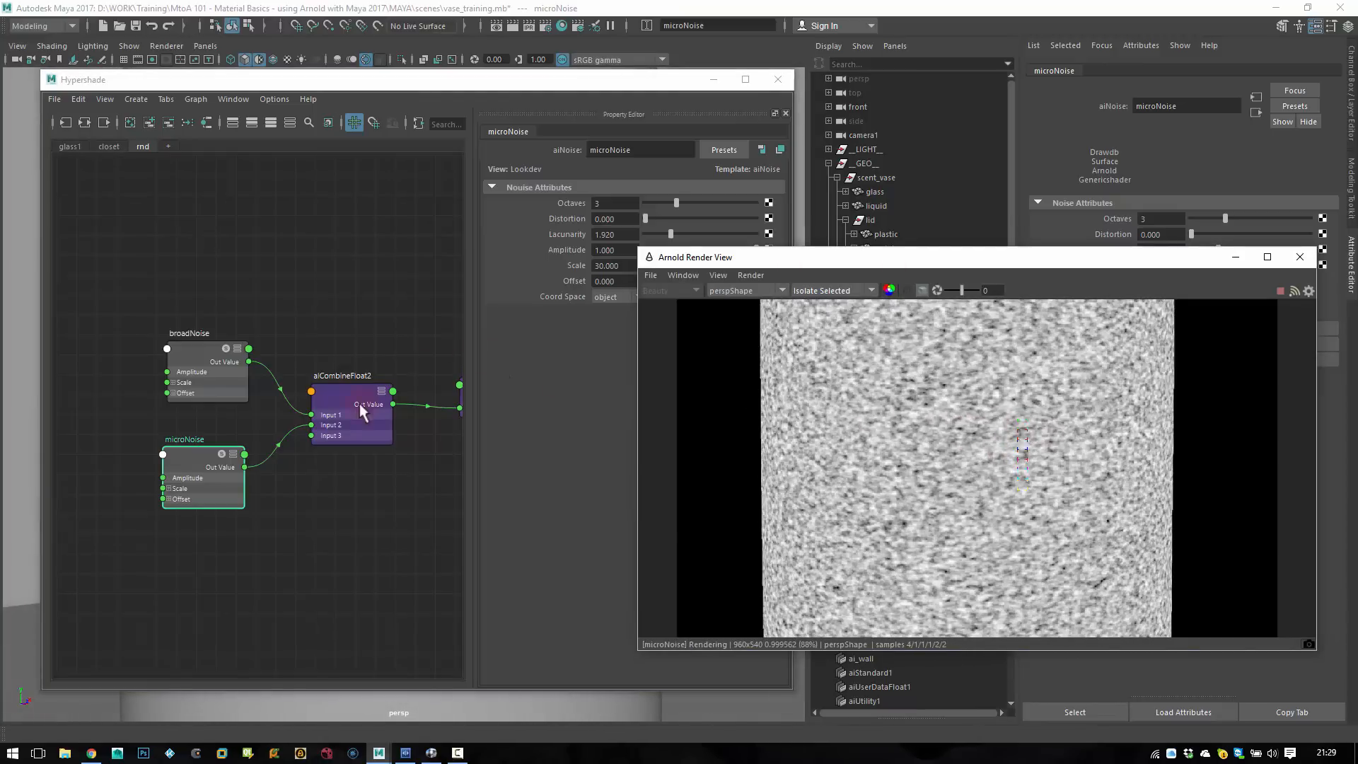
# - Try input3, the lerp mix value of aiCombineFloat2, at 0 and at 0.05
pyautogui.moveTo(332, 390); pyautogui.dragTo(340, 391)
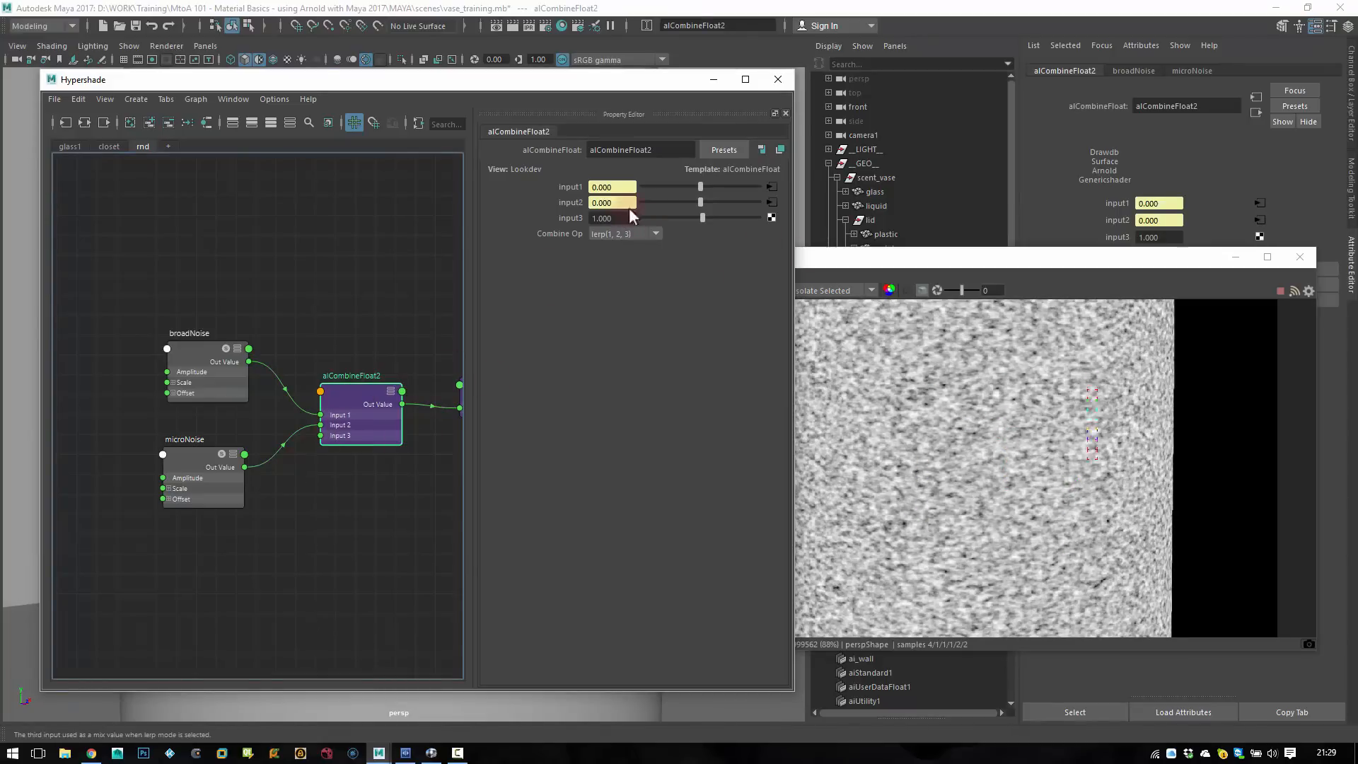
pyautogui.click(621, 218)
pyautogui.write('0')
pyautogui.press('Return')
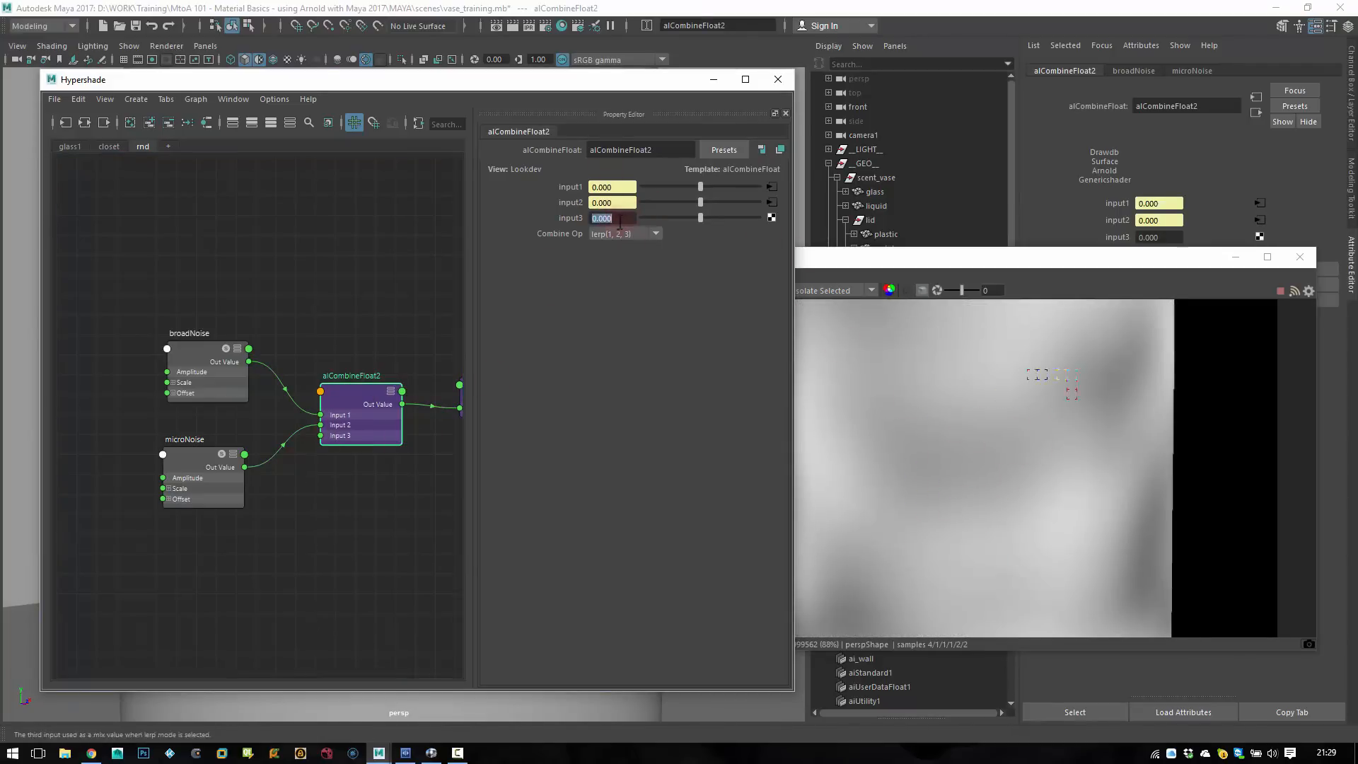
pyautogui.write('0.05')
pyautogui.press('Return')
# - Select the bump2d3 node, switch the render from Isolate Selected to Shading, and limit rendering to a crop region on the vase body
pyautogui.keyDown('alt'); pyautogui.moveTo(389, 345); pyautogui.dragTo(239, 329, button='middle'); pyautogui.keyUp('alt')
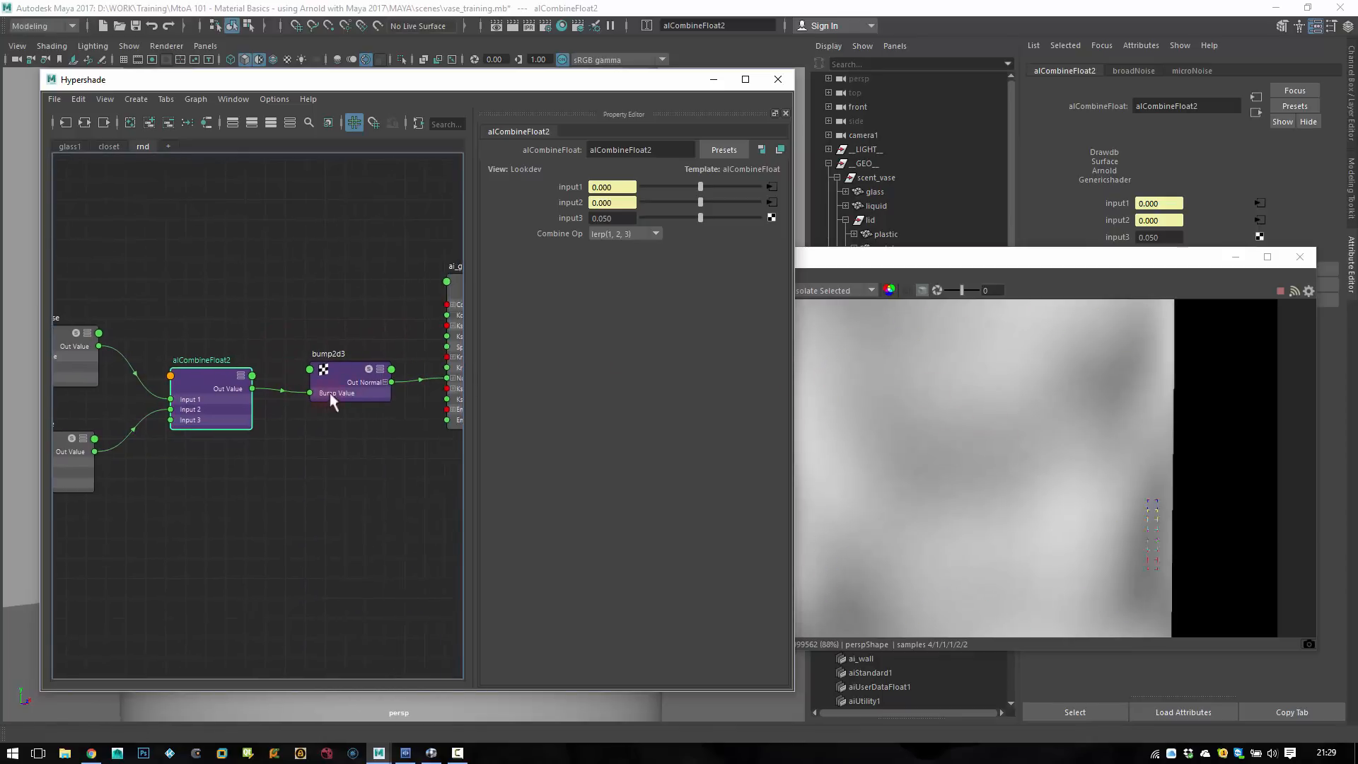
pyautogui.click(340, 368)
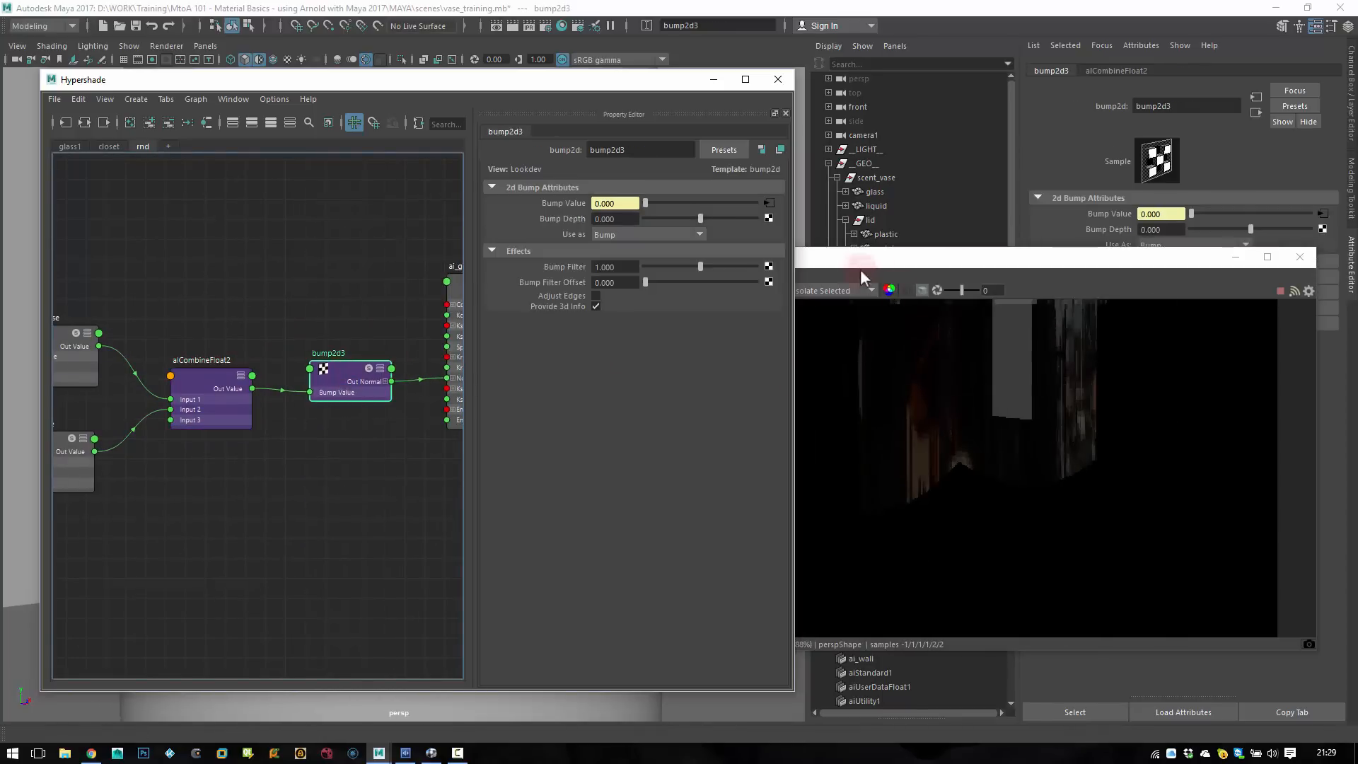
pyautogui.moveTo(860, 269); pyautogui.dragTo(931, 266)
pyautogui.click(902, 287)
pyautogui.click(896, 297)
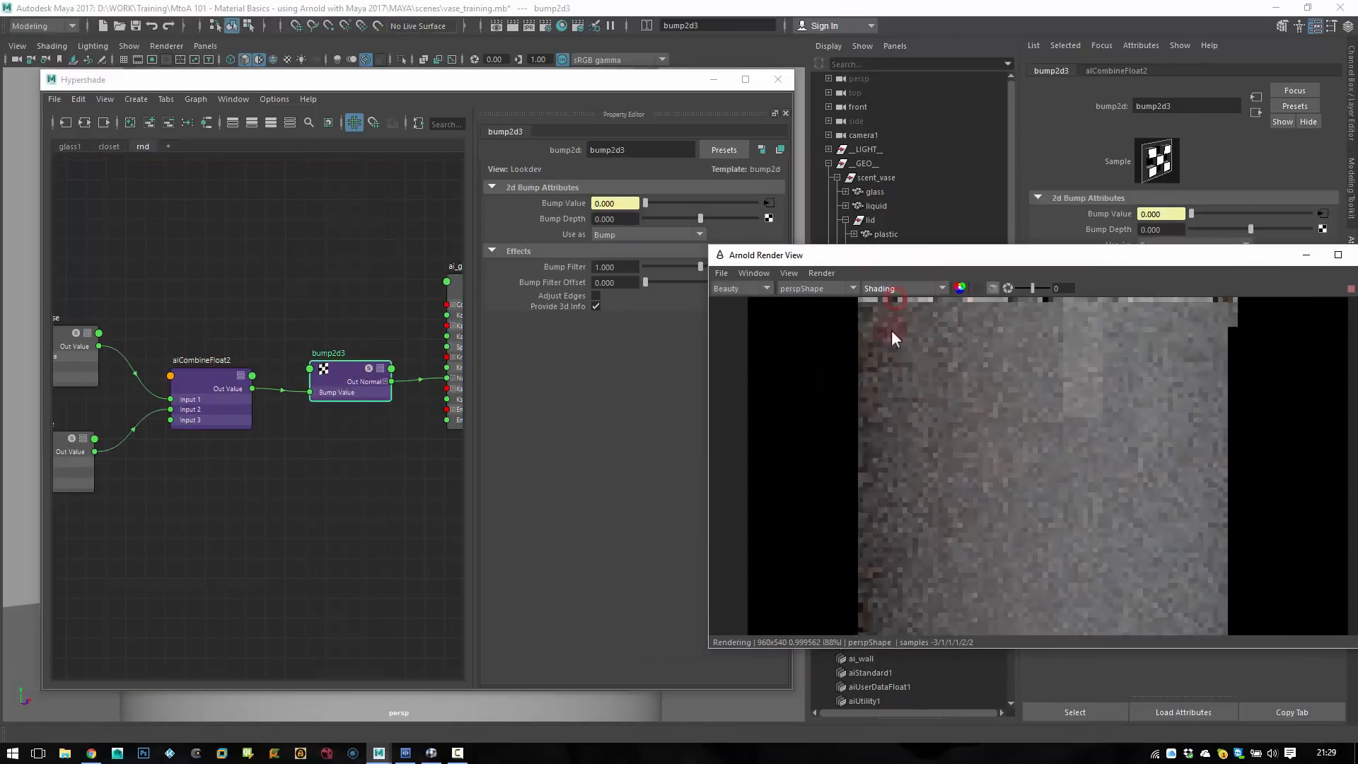
pyautogui.moveTo(1140, 352); pyautogui.dragTo(915, 522)
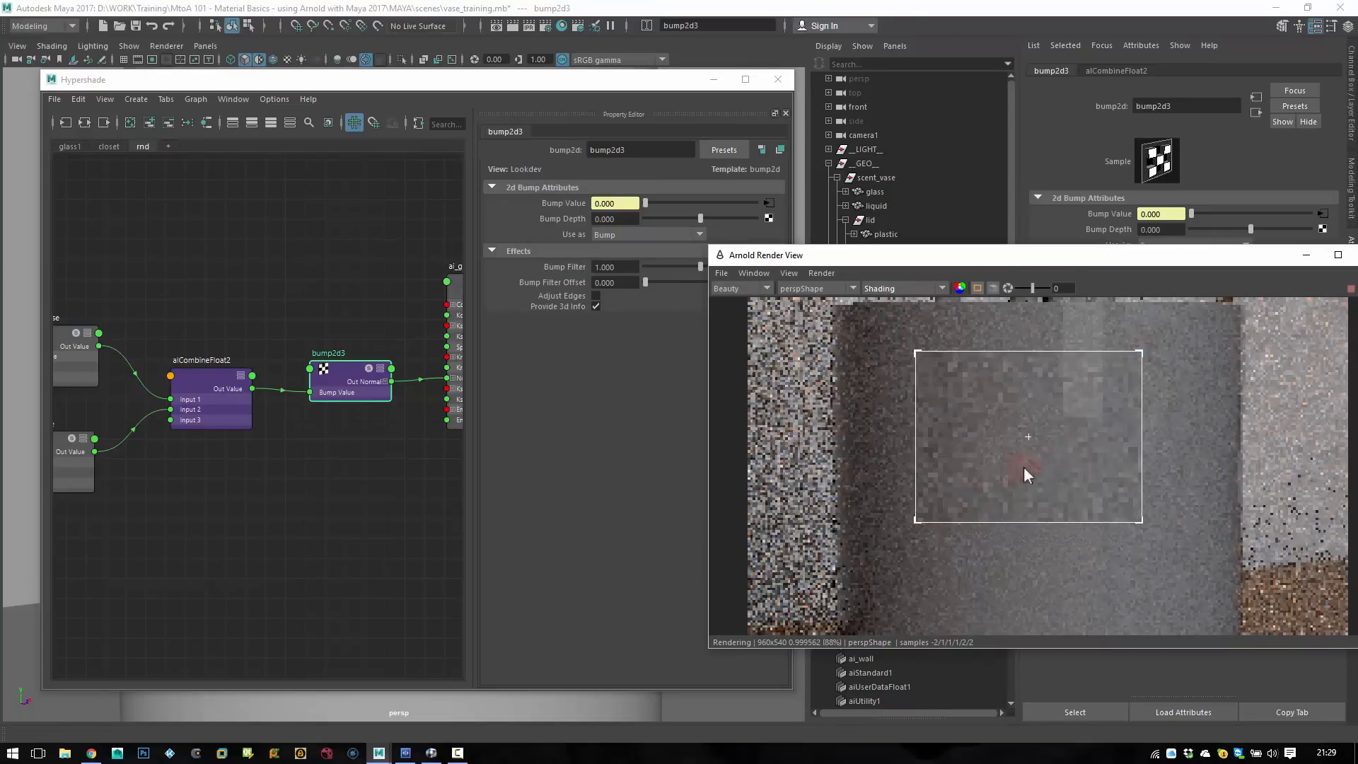
pyautogui.moveTo(1107, 254); pyautogui.dragTo(633, 194)
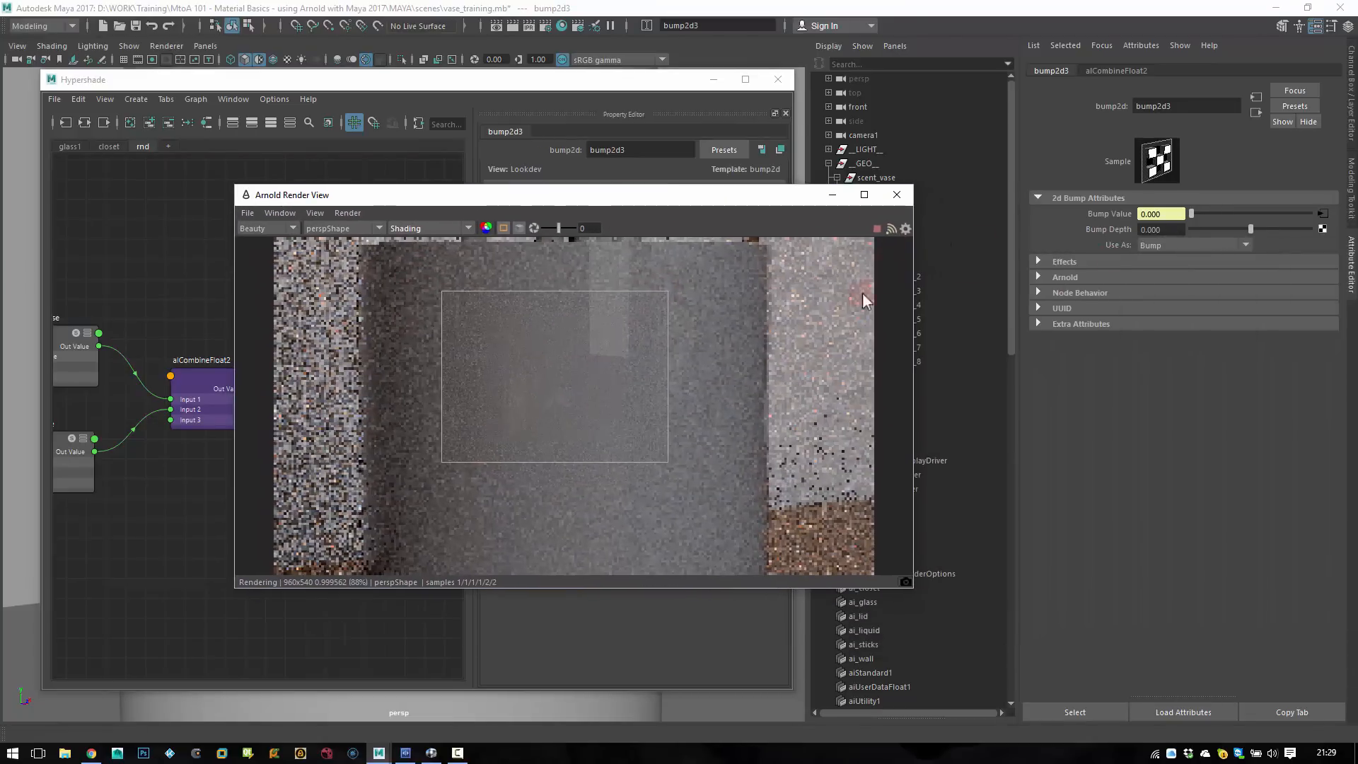
# - Select the vase glass in the render and set the refraction weight of ai_glassShader to 0
pyautogui.click(613, 392)
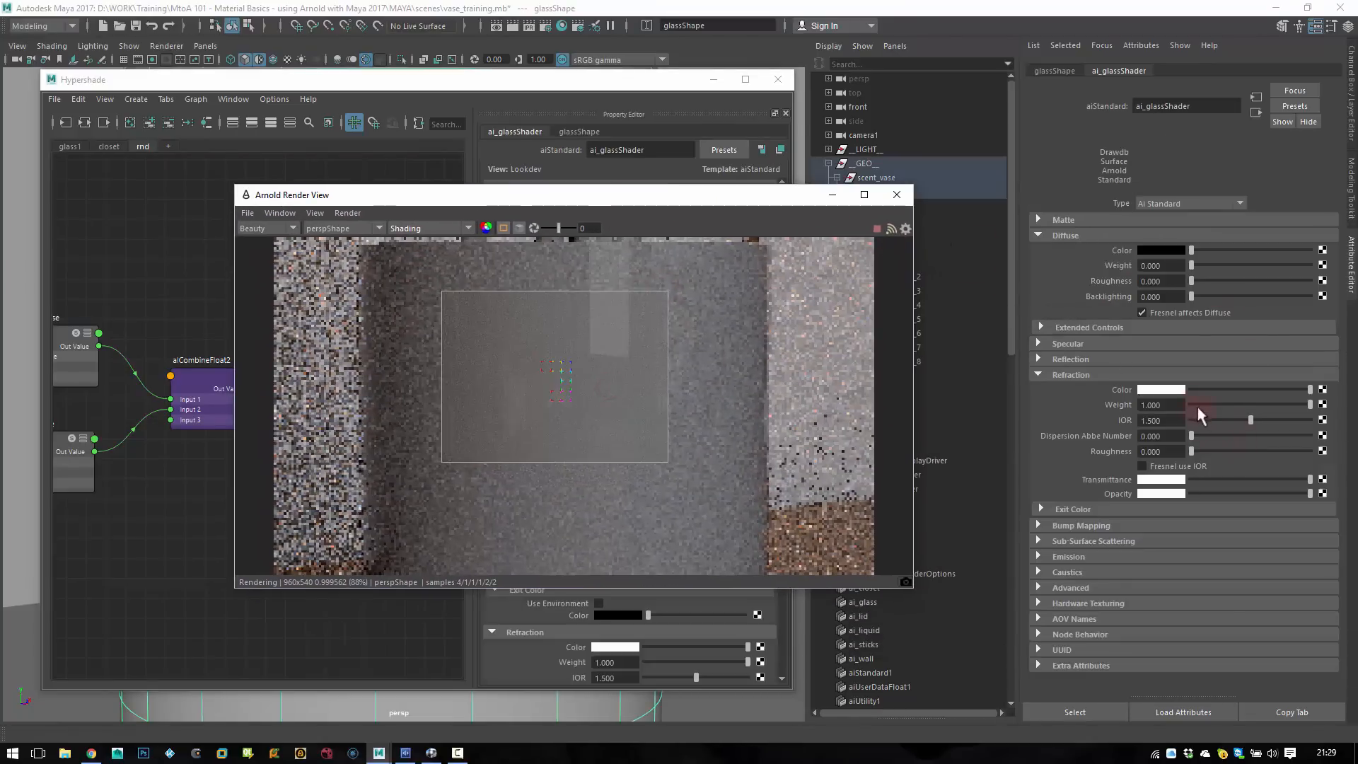
pyautogui.moveTo(1198, 406); pyautogui.dragTo(1135, 393)
pyautogui.moveTo(601, 194); pyautogui.dragTo(1026, 224)
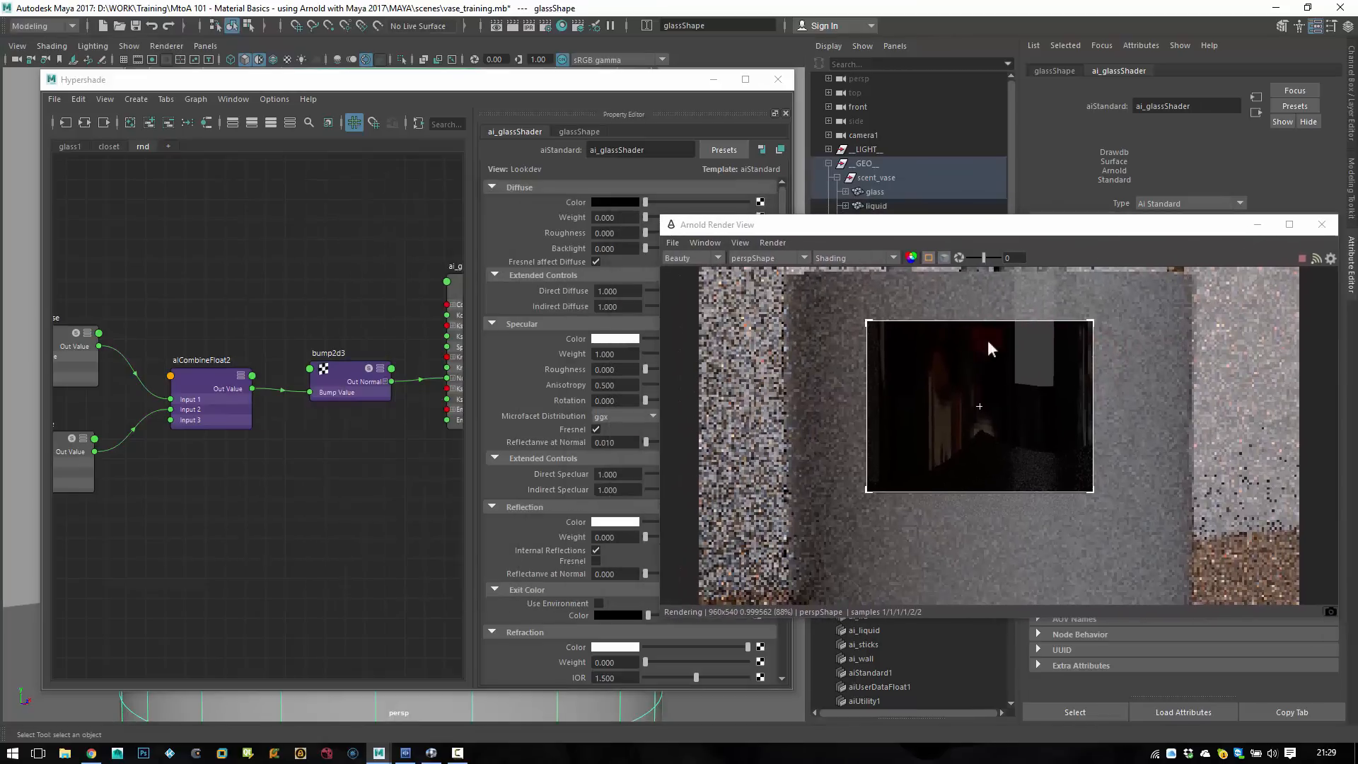
# - Set the bump depth of the bump2d3 node to 0.05
pyautogui.click(521, 80)
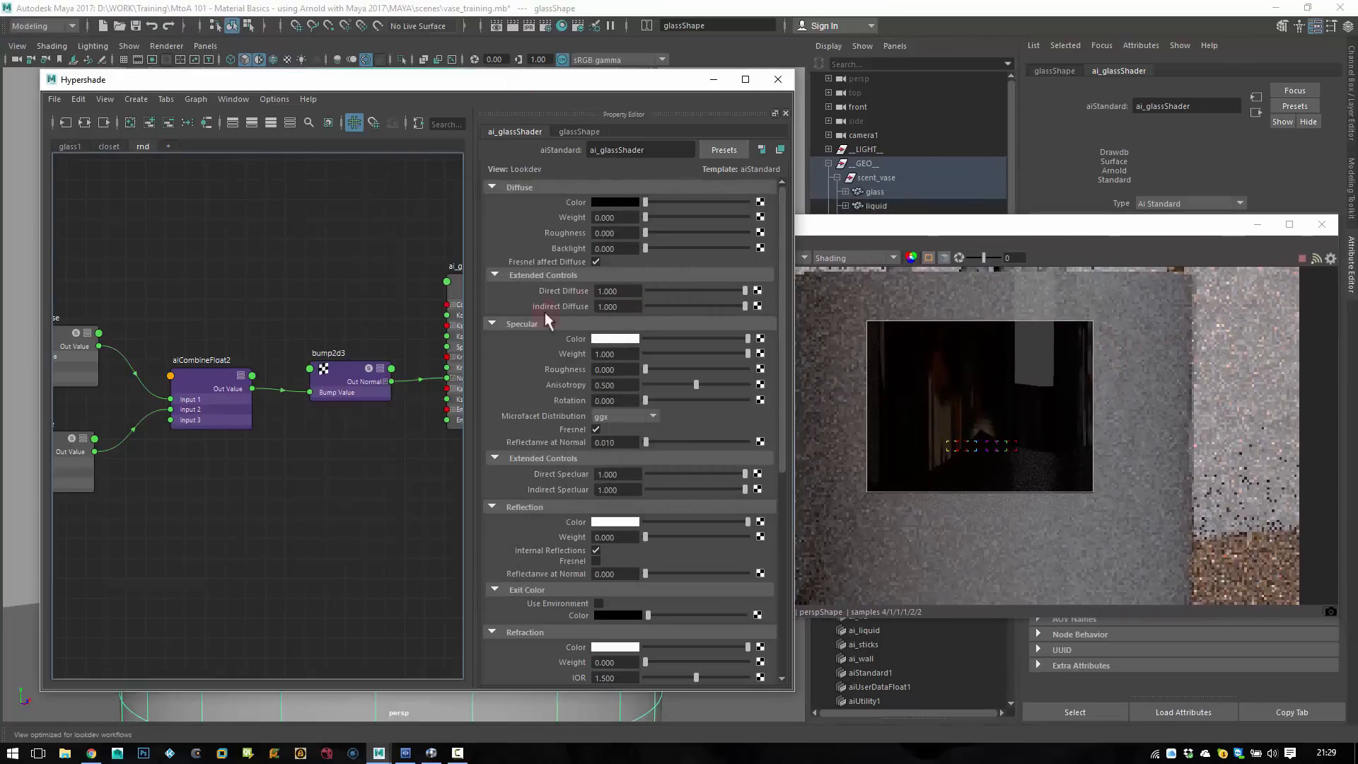
pyautogui.click(325, 370)
pyautogui.click(607, 220)
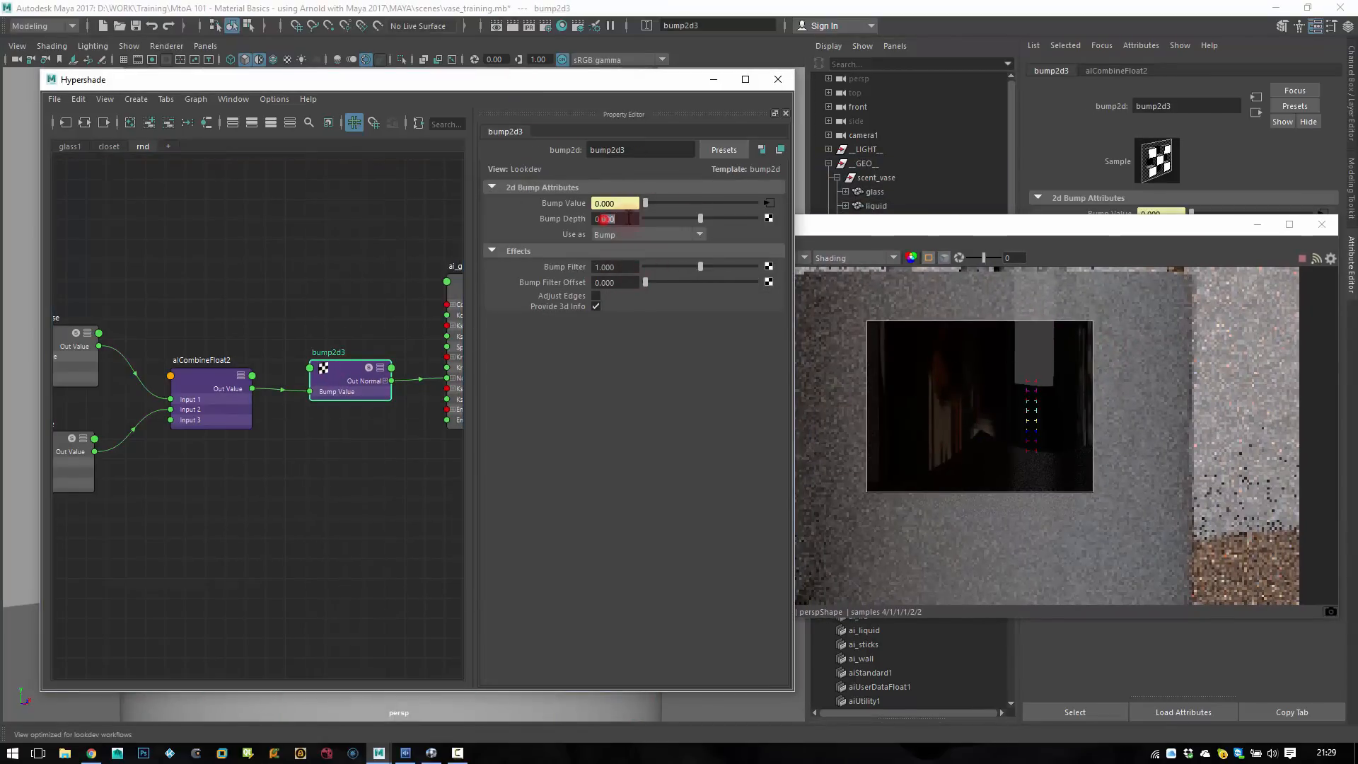
pyautogui.write('0')
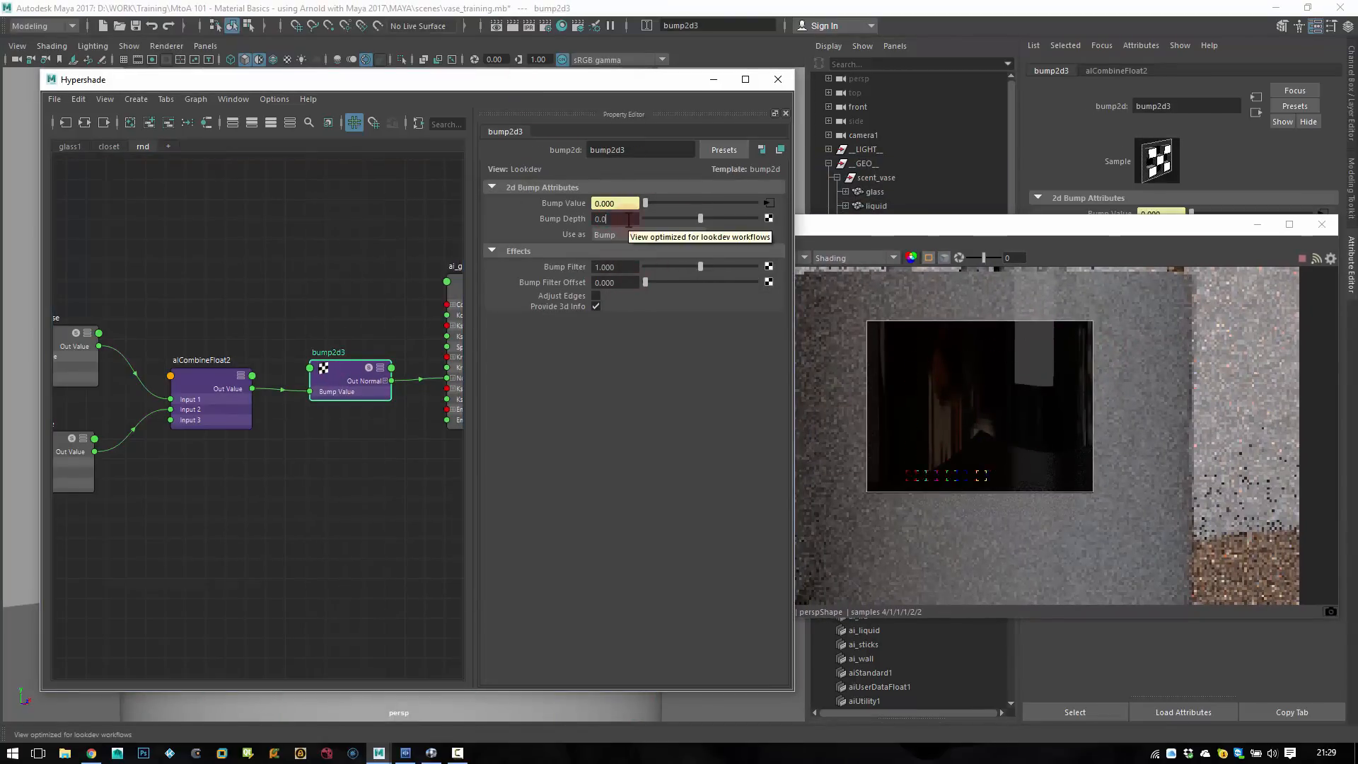
pyautogui.write('50')
pyautogui.press('Return')
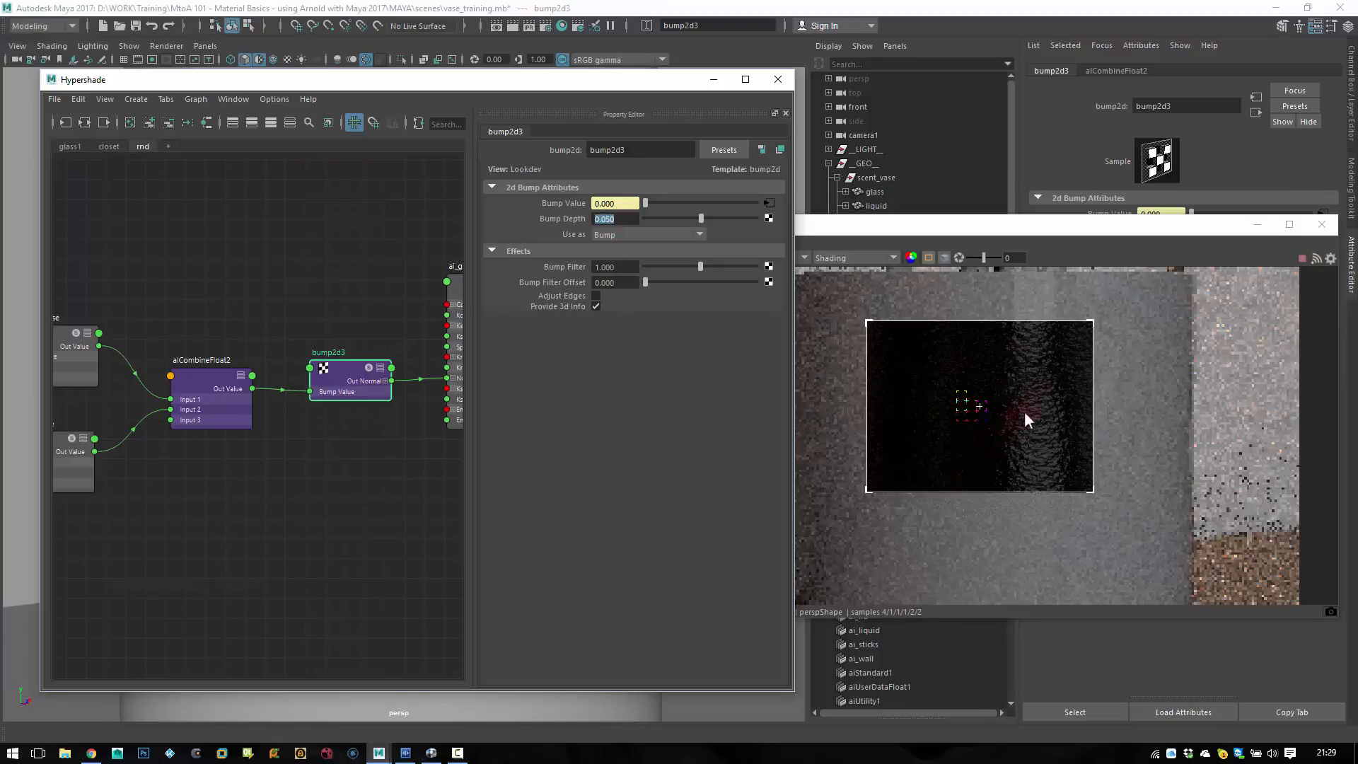
# - Set input3 of aiCombineFloat2 to 0.02 and redraw the render region to cover the full width of the vase
pyautogui.click(196, 379)
pyautogui.doubleClick(604, 219)
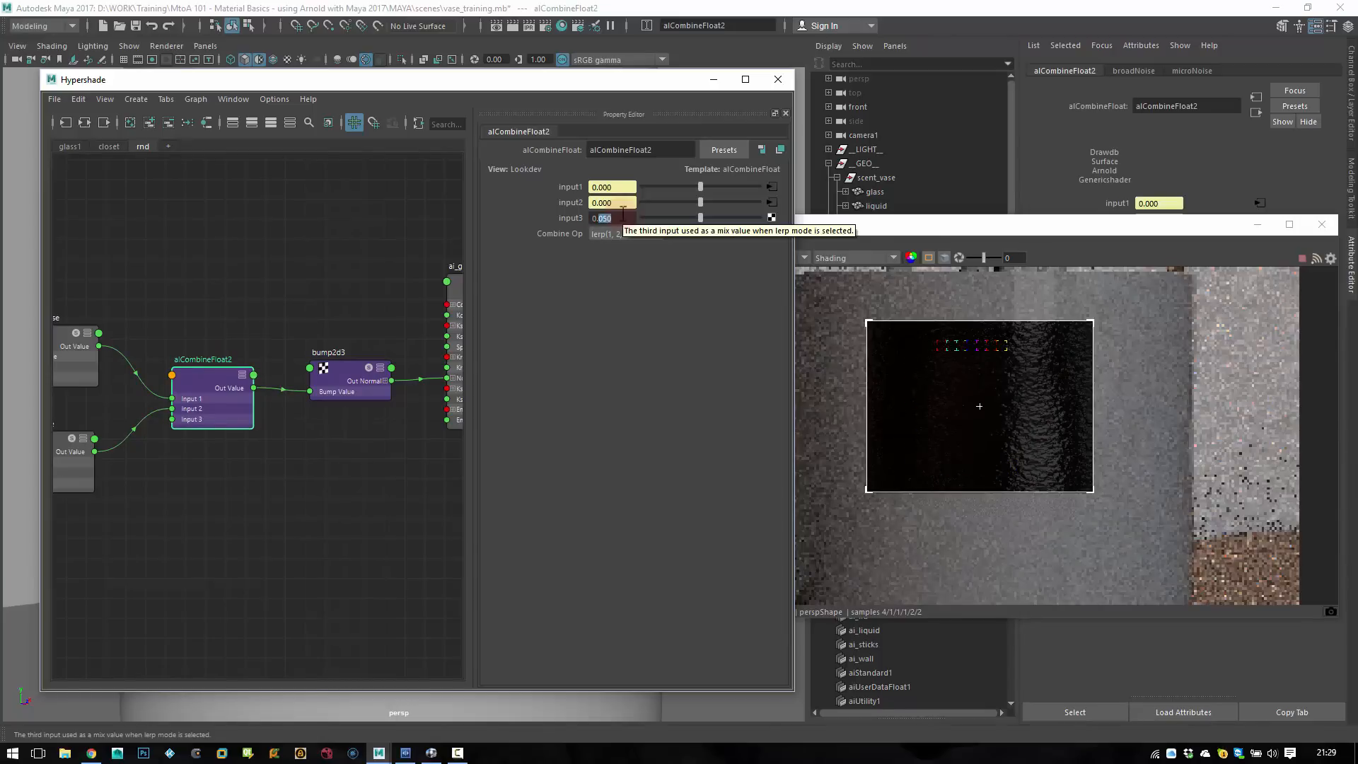
pyautogui.write('0')
pyautogui.write('2')
pyautogui.press('Return')
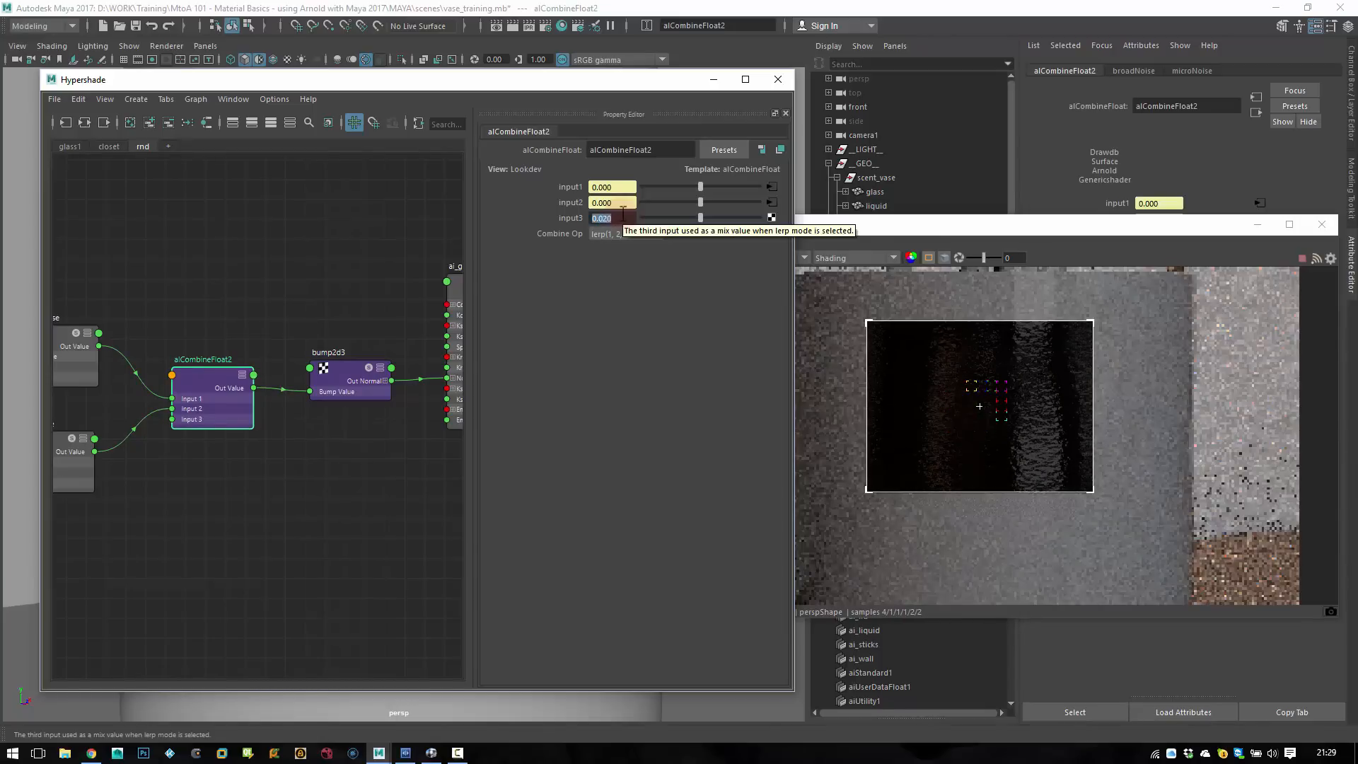
pyautogui.click(1050, 412)
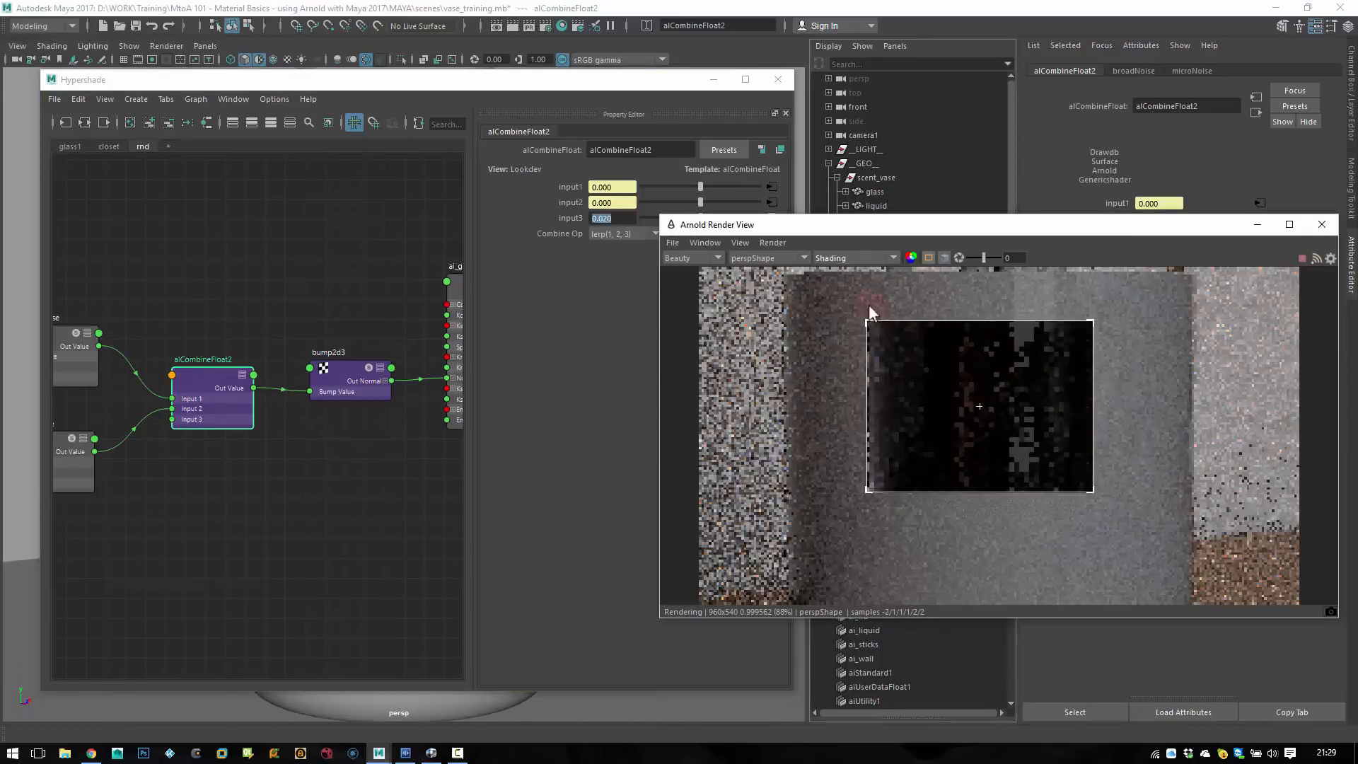
pyautogui.moveTo(824, 277); pyautogui.dragTo(1186, 595)
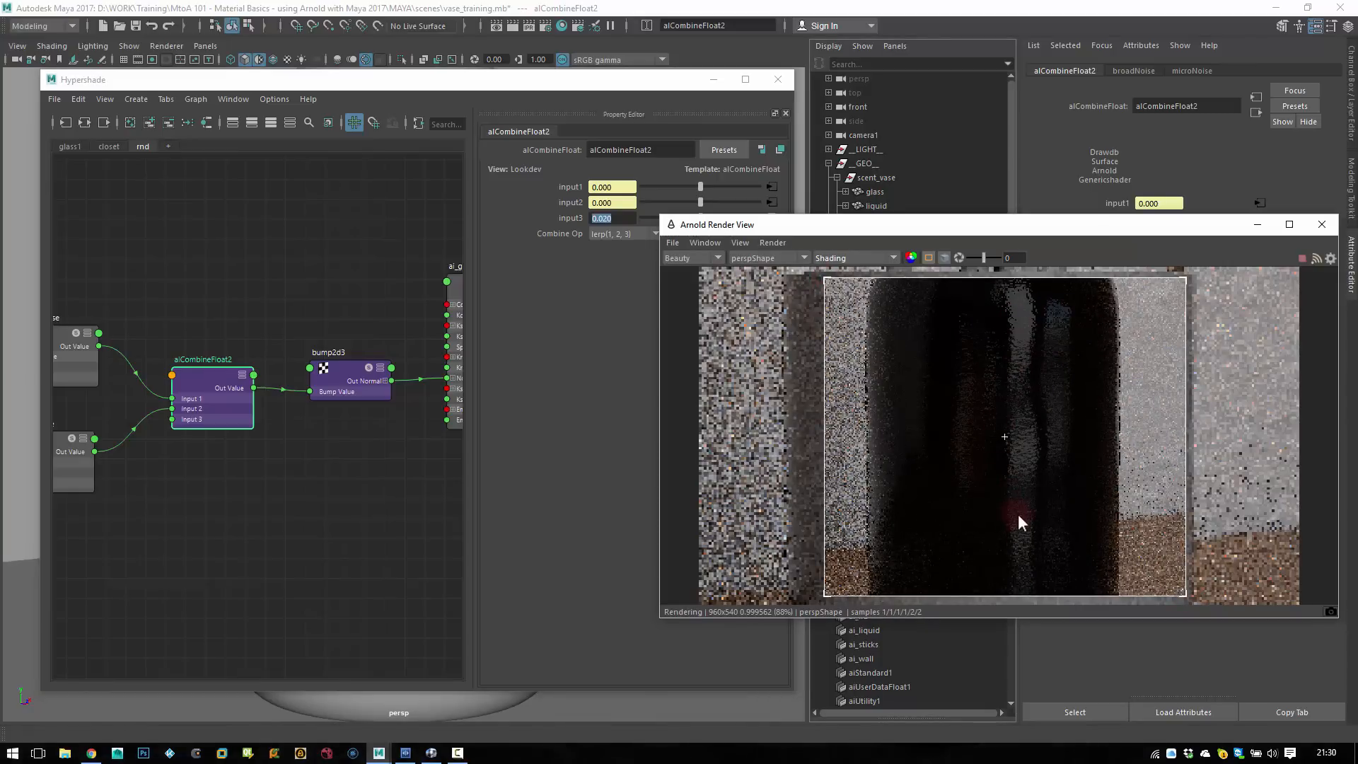
# - Try a bump depth of 0.01 on the bump2d3 node and settle on 0.025
pyautogui.click(348, 381)
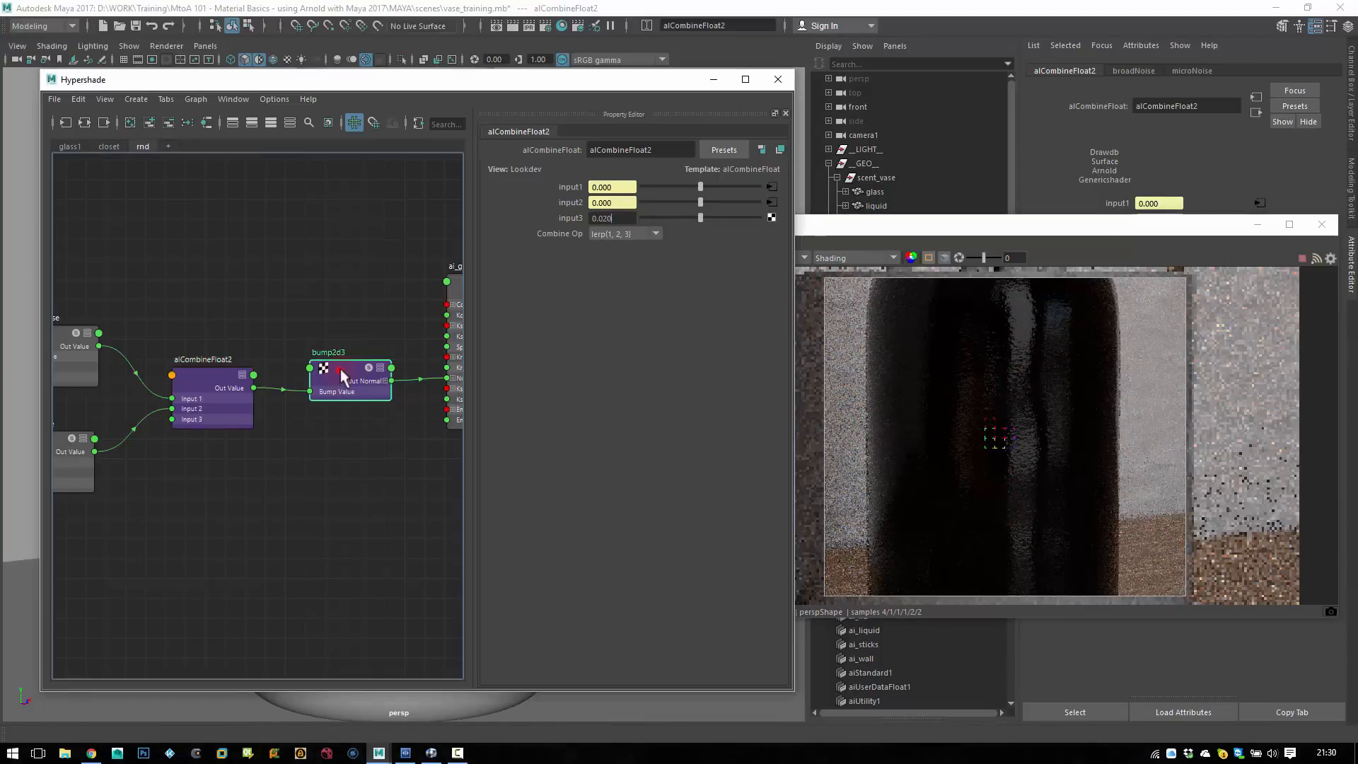
pyautogui.doubleClick(606, 218)
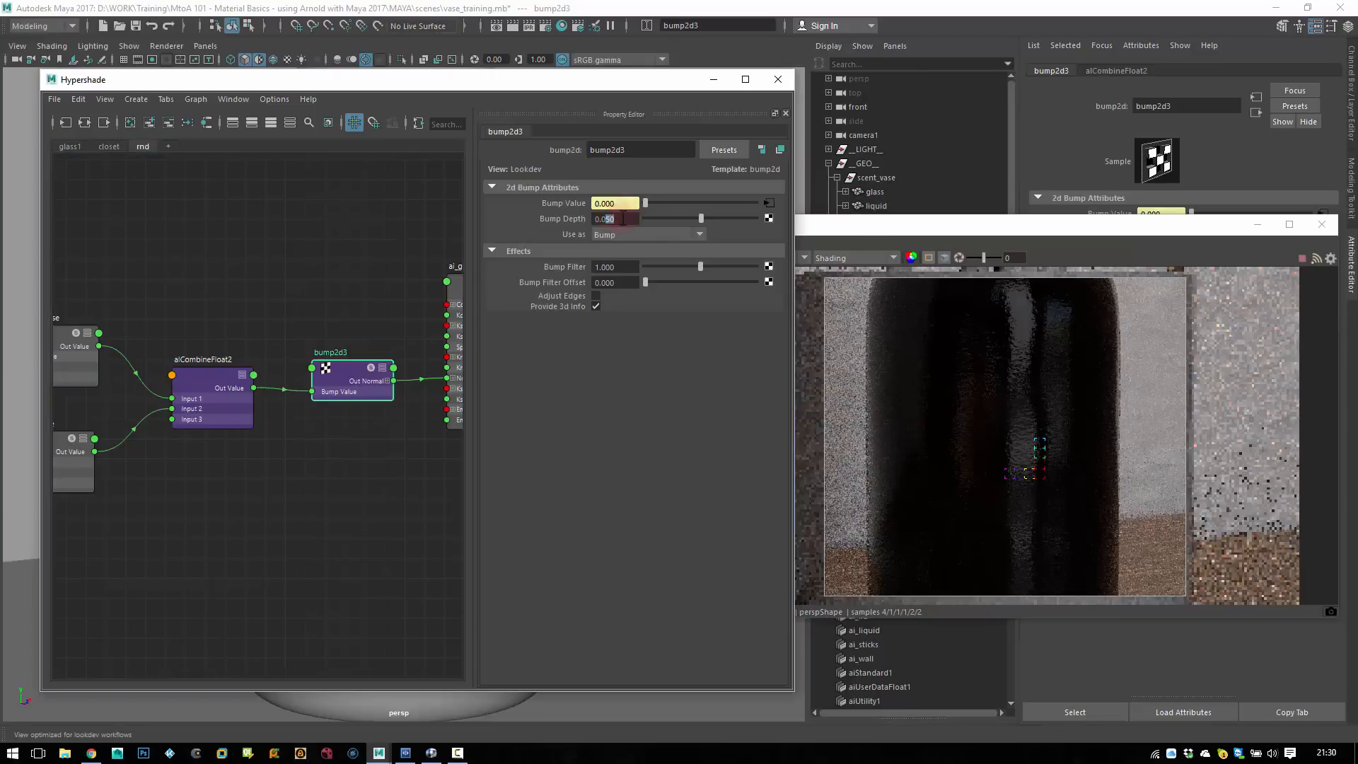
pyautogui.write('01')
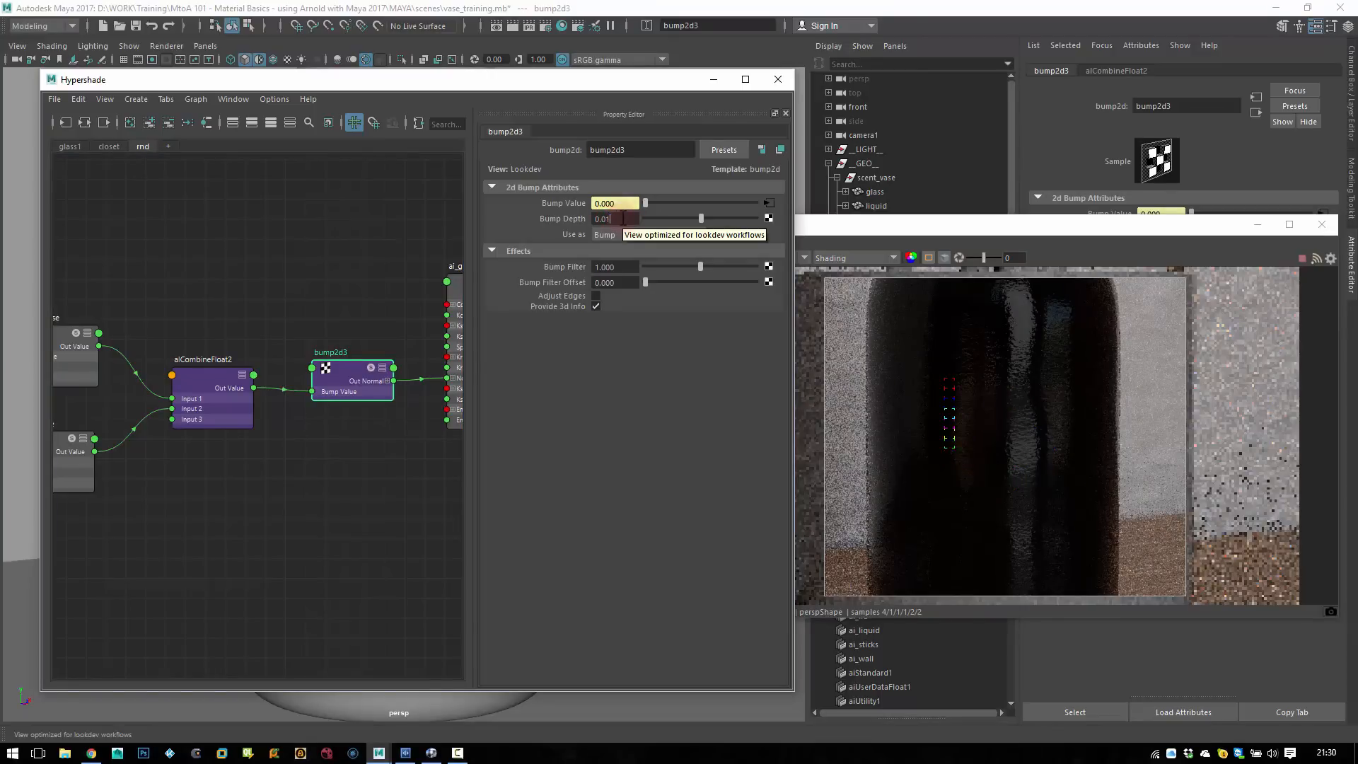
pyautogui.press('Return')
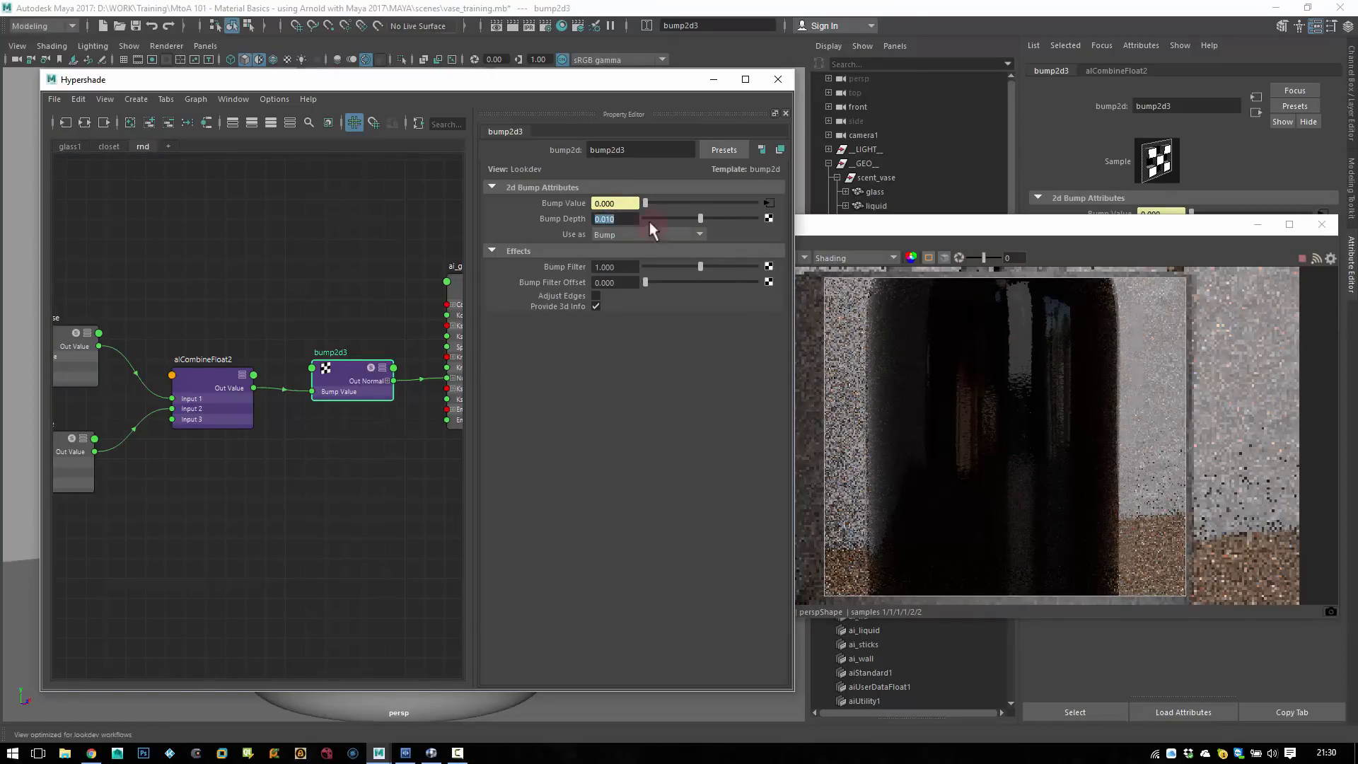
pyautogui.moveTo(606, 219); pyautogui.dragTo(635, 208)
pyautogui.write('2')
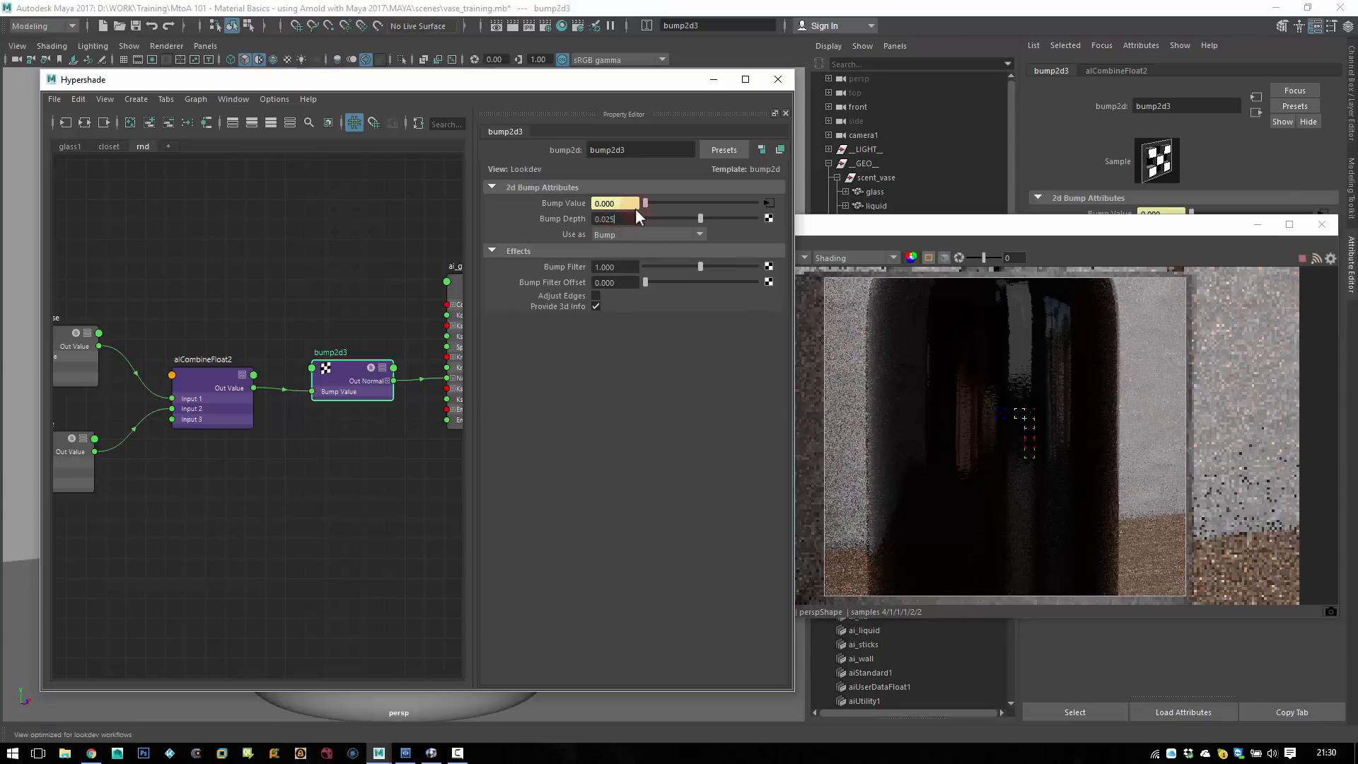
pyautogui.write('5')
pyautogui.press('Return')
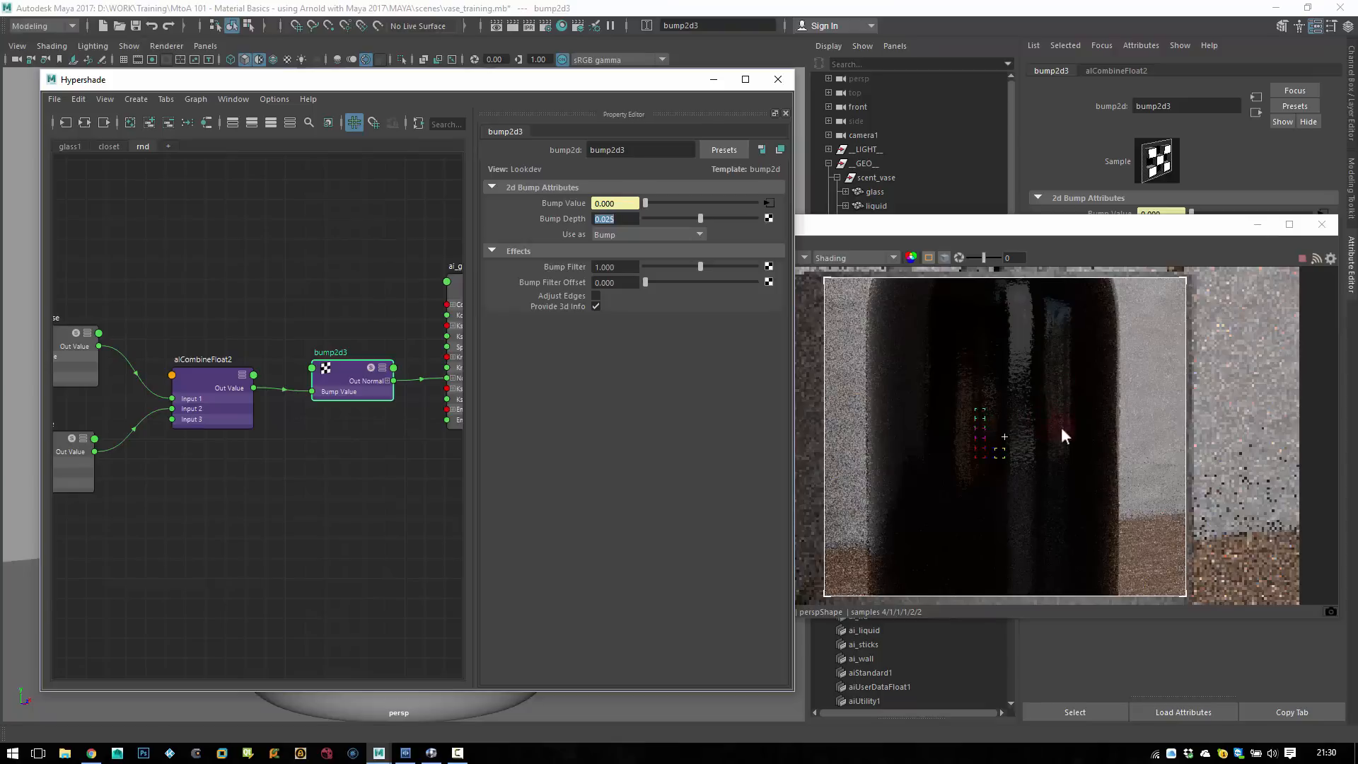
# - Set input3 of aiCombineFloat2 to 0.01 and redraw the render region as a small area in the middle of the vase body
pyautogui.click(199, 382)
pyautogui.click(602, 219)
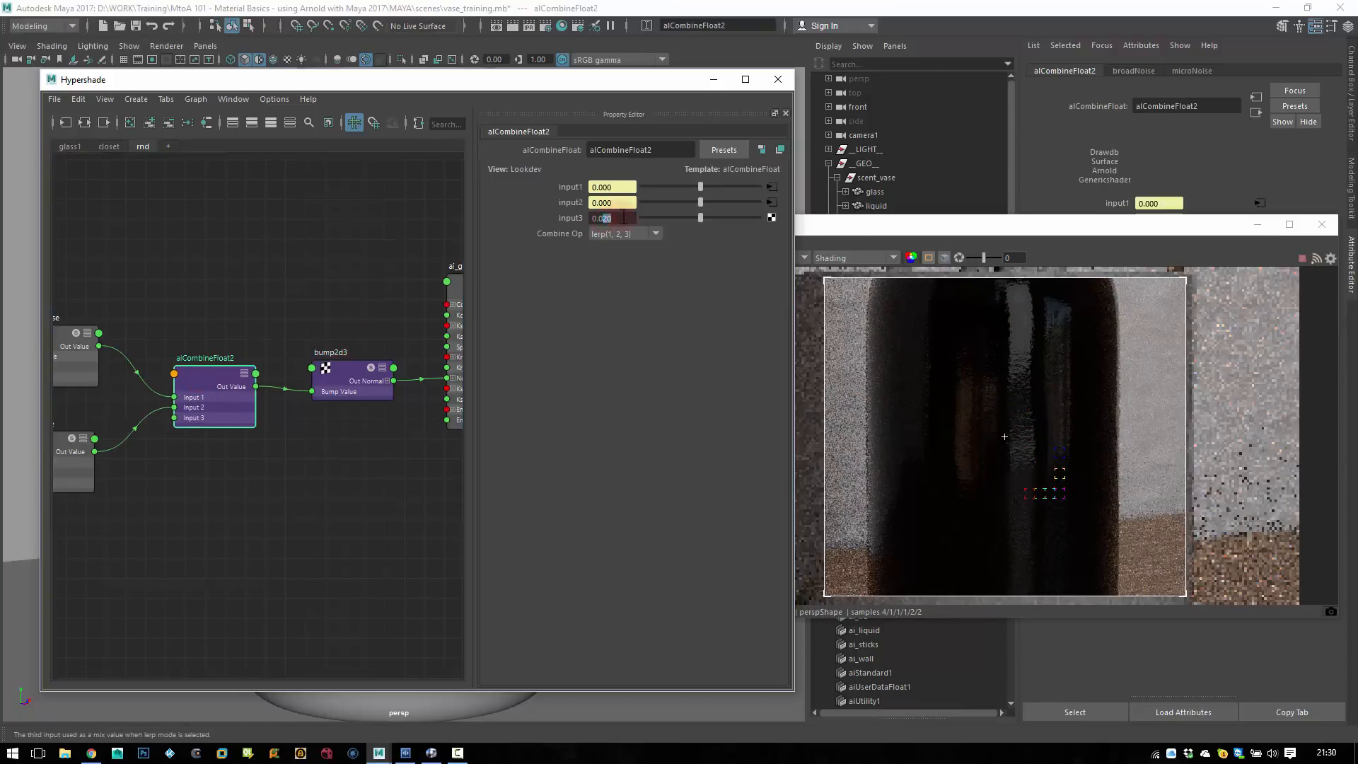
pyautogui.write('1')
pyautogui.press('Return')
pyautogui.click(1004, 477)
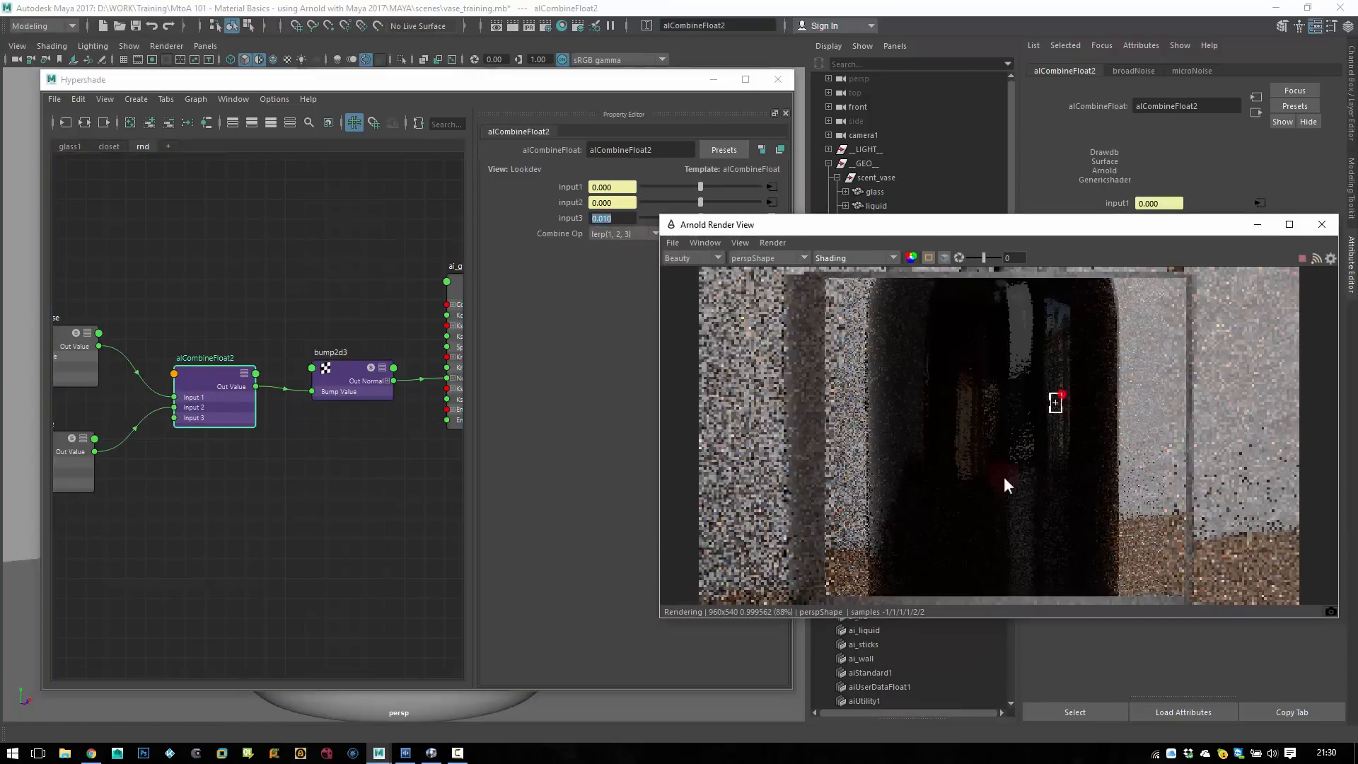
pyautogui.moveTo(1004, 477); pyautogui.dragTo(985, 488)
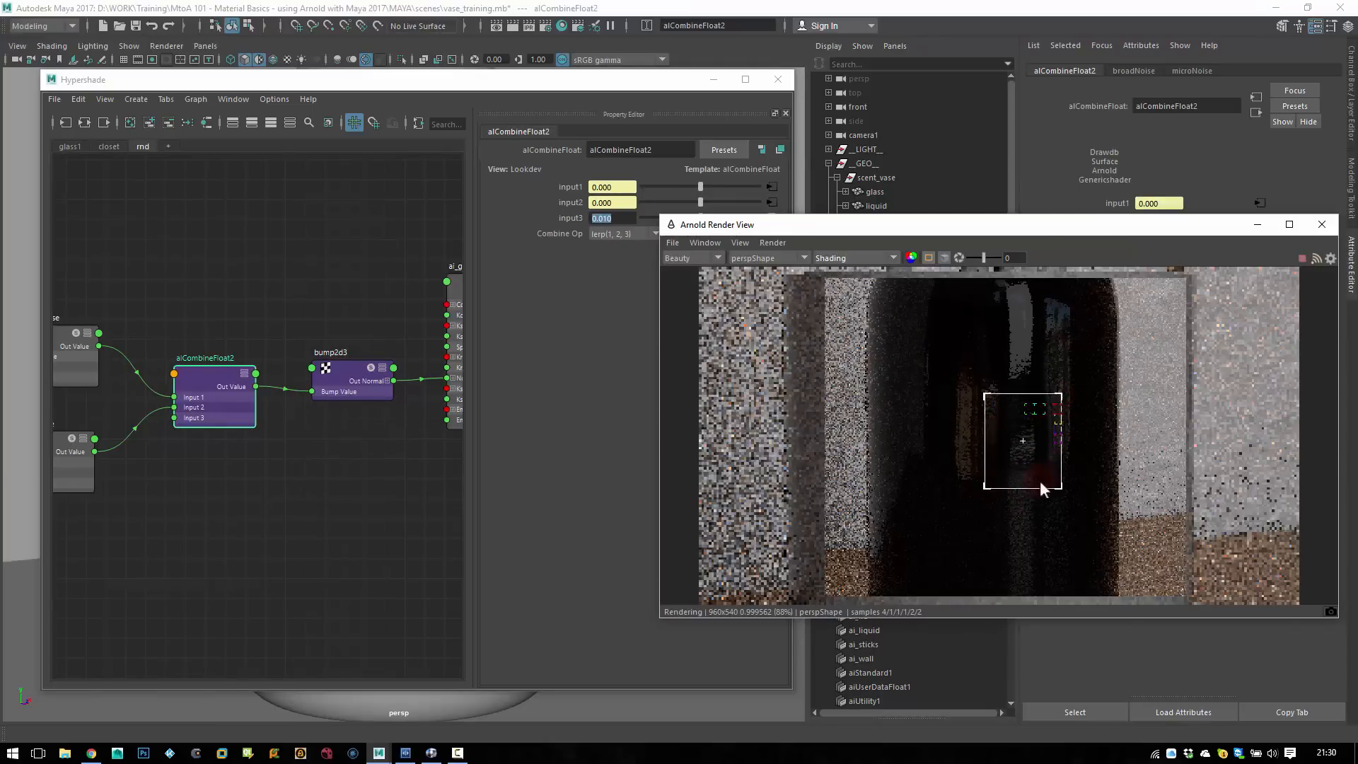
pyautogui.moveTo(1029, 376); pyautogui.dragTo(944, 453)
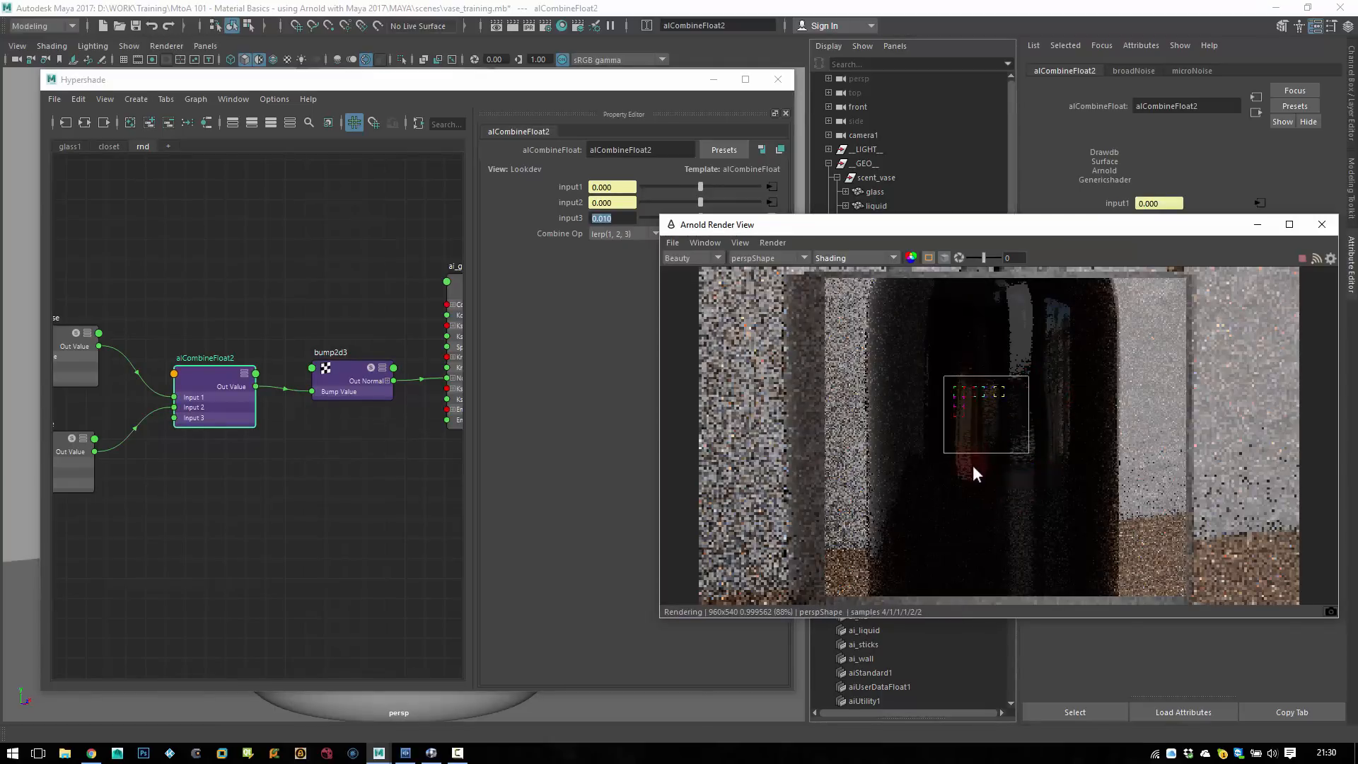
# - Try input3 of aiCombineFloat2 at 0.005 with a larger render region on the vase body, and return it to 0.01
pyautogui.click(603, 217)
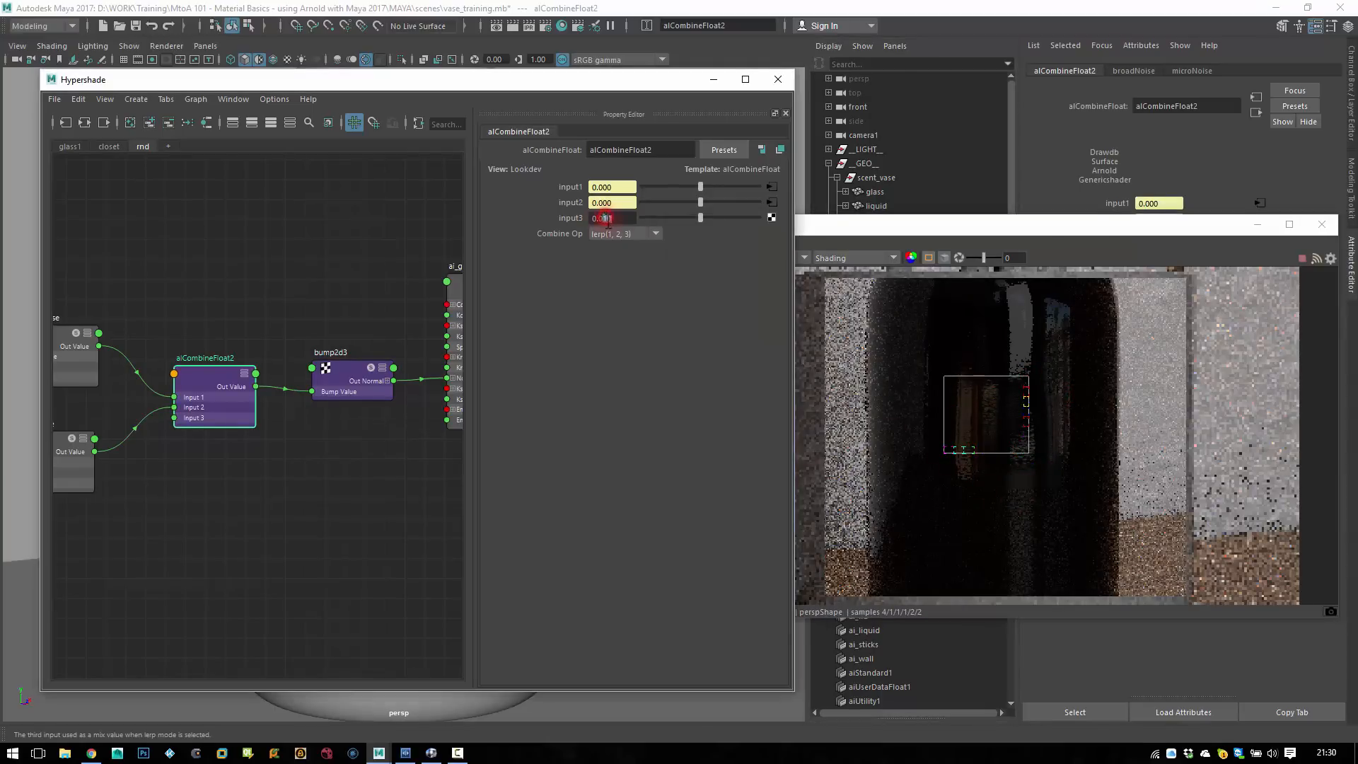
pyautogui.write('05')
pyautogui.press('Return')
pyautogui.click(1055, 523)
pyautogui.moveTo(1055, 515); pyautogui.dragTo(1070, 529)
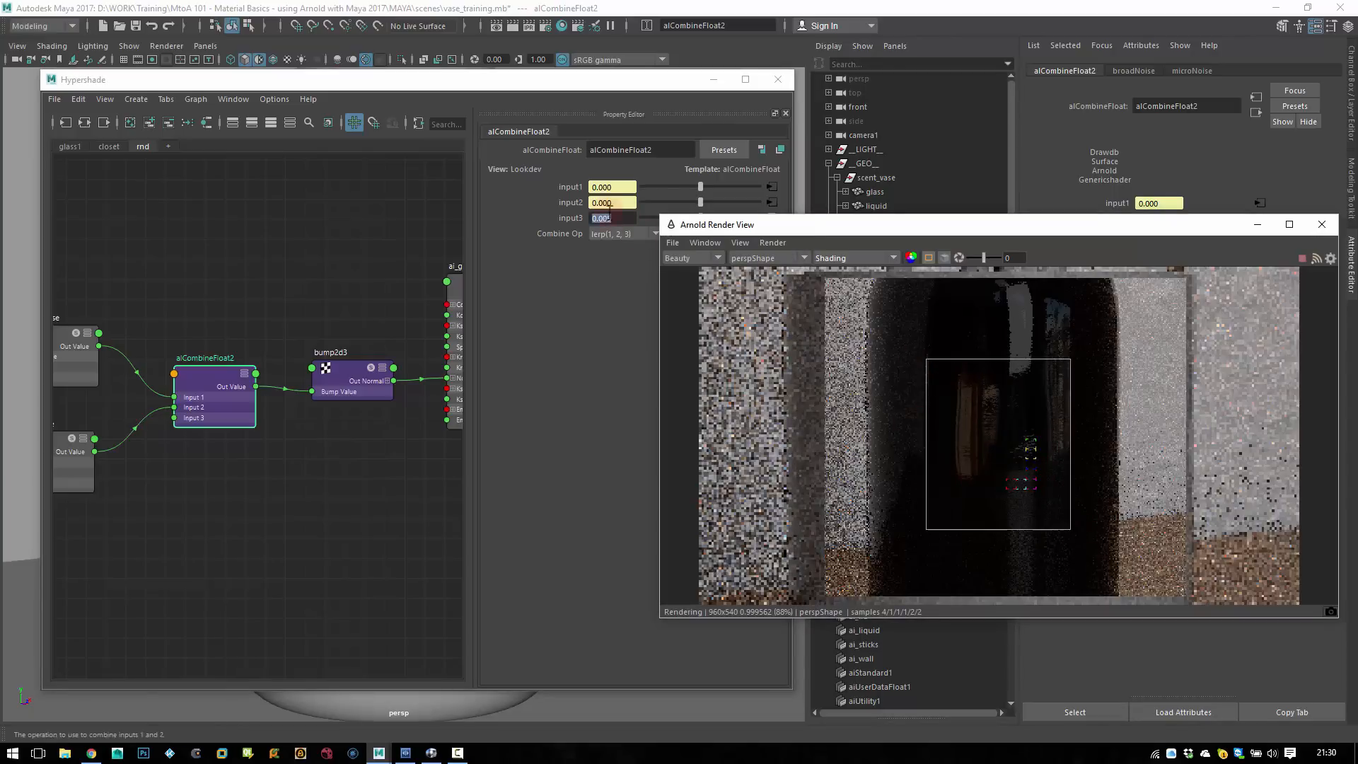
pyautogui.moveTo(602, 218); pyautogui.dragTo(624, 223)
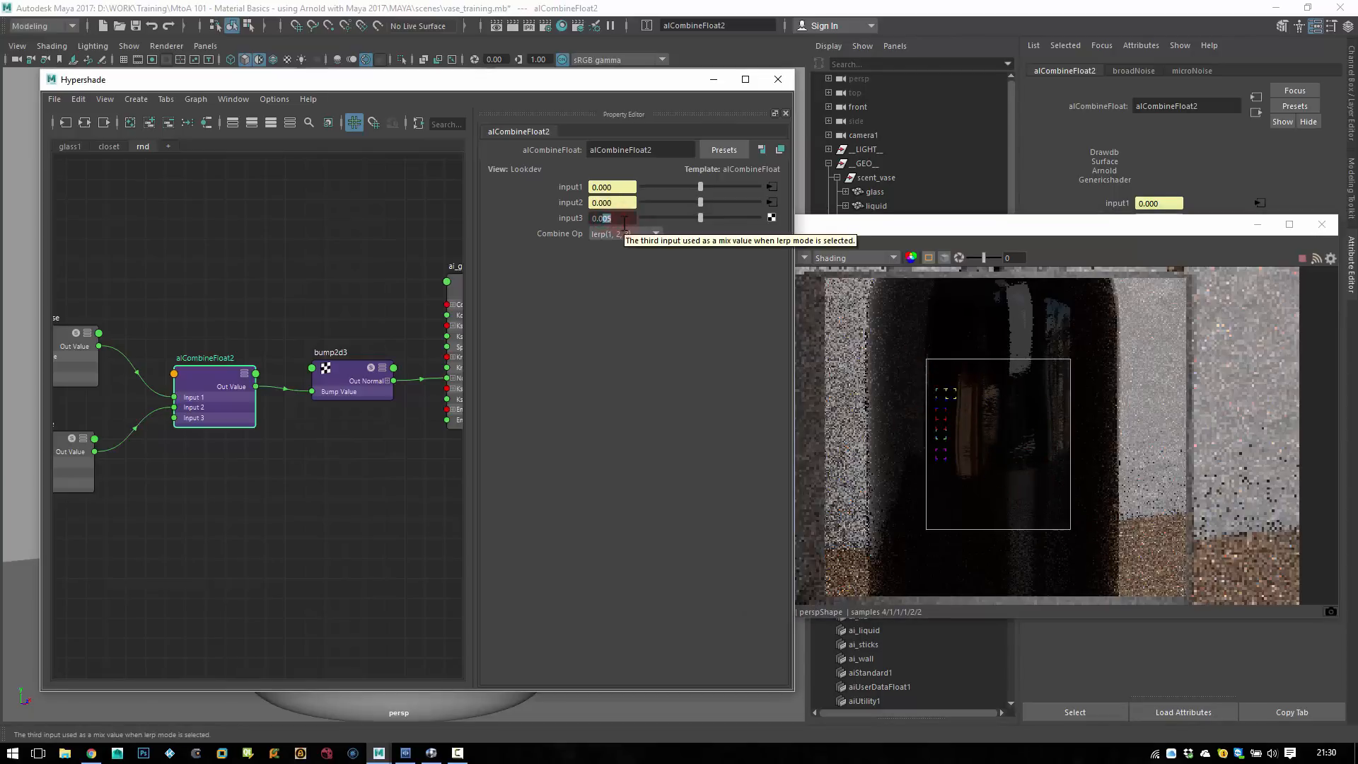
pyautogui.write('10')
pyautogui.press('Return')
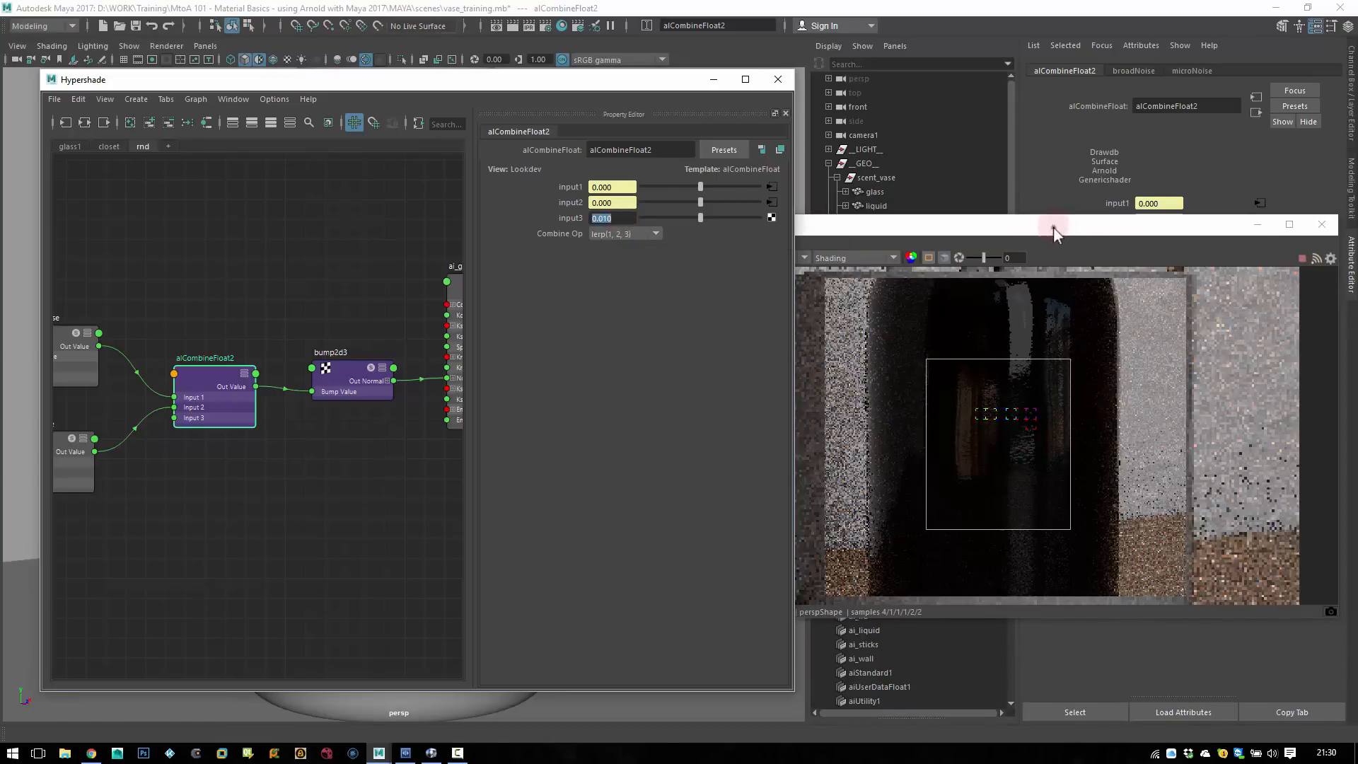
# - Move the render window clear of the attributes, select the vase glass in it, and set the refraction weight of ai_glassShader to 1
pyautogui.moveTo(1053, 227); pyautogui.dragTo(717, 168)
pyautogui.click(679, 383)
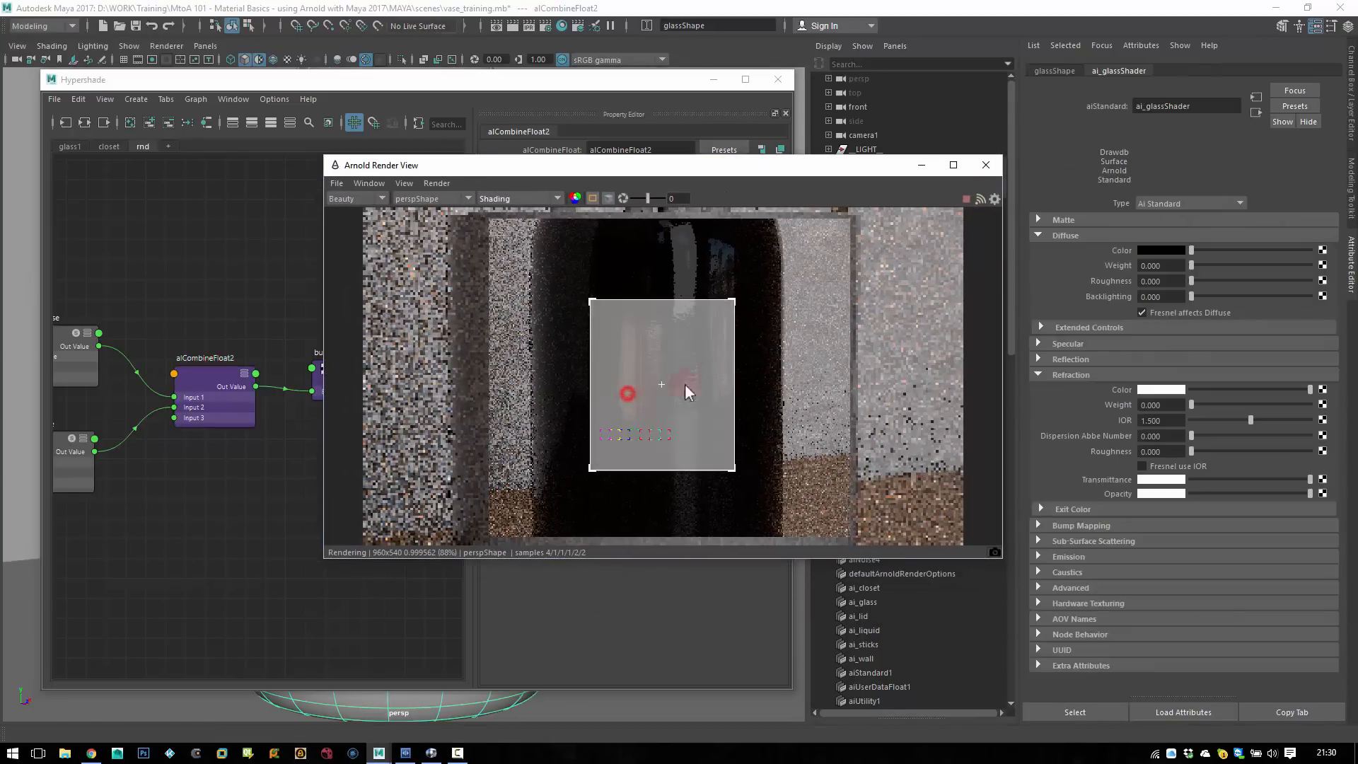
pyautogui.click(1160, 406)
pyautogui.write('1')
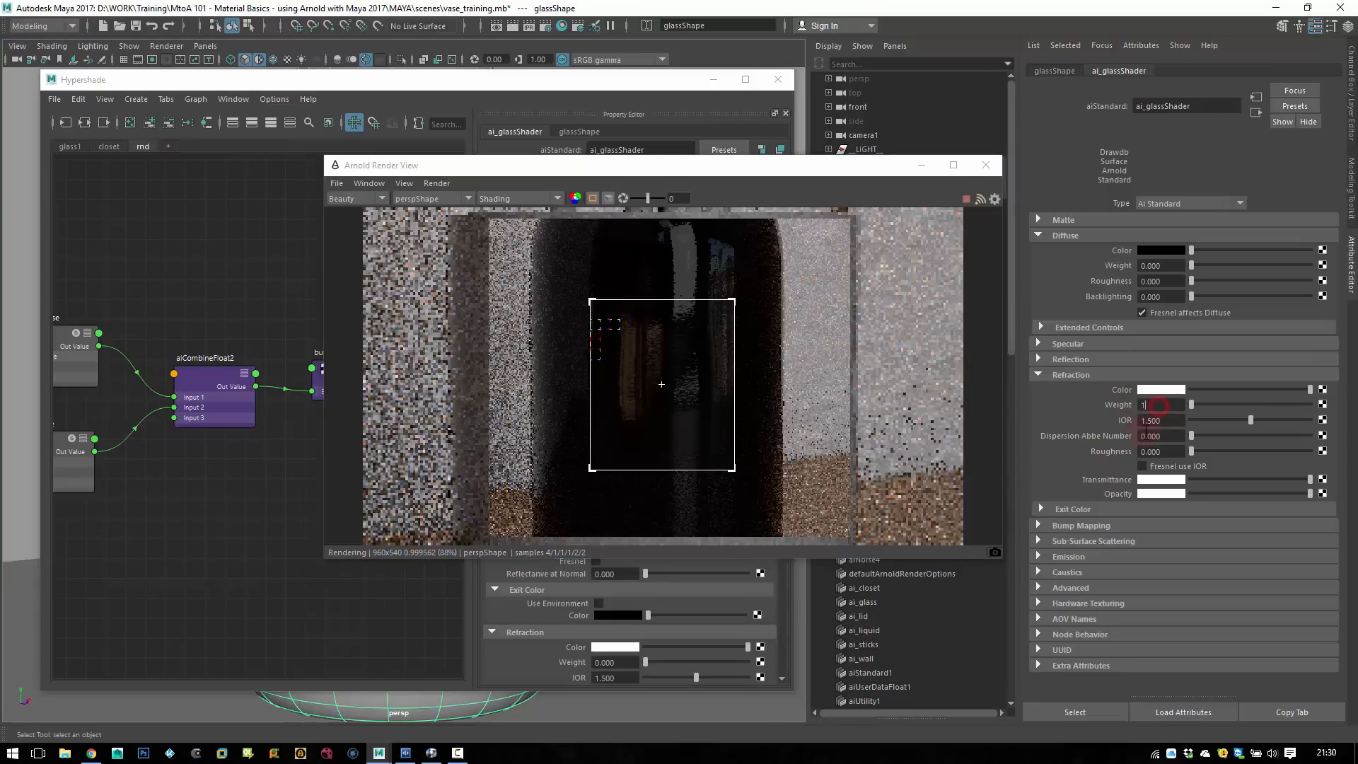
pyautogui.press('Return')
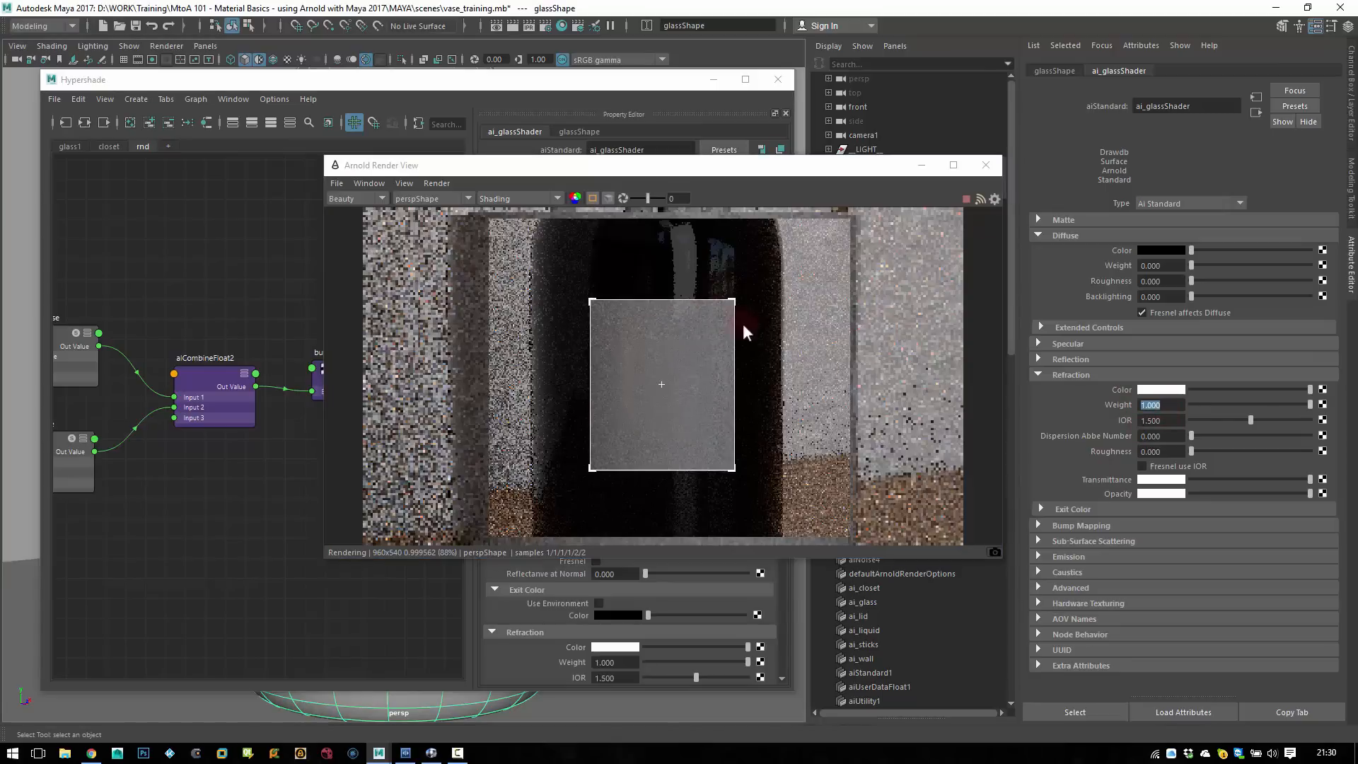
# - Reframe the render on the liquid's upper rim and draw a small render region where the sticks enter the liquid
pyautogui.click(751, 336)
pyautogui.keyDown('shift'); pyautogui.click(747, 386); pyautogui.keyUp('shift')
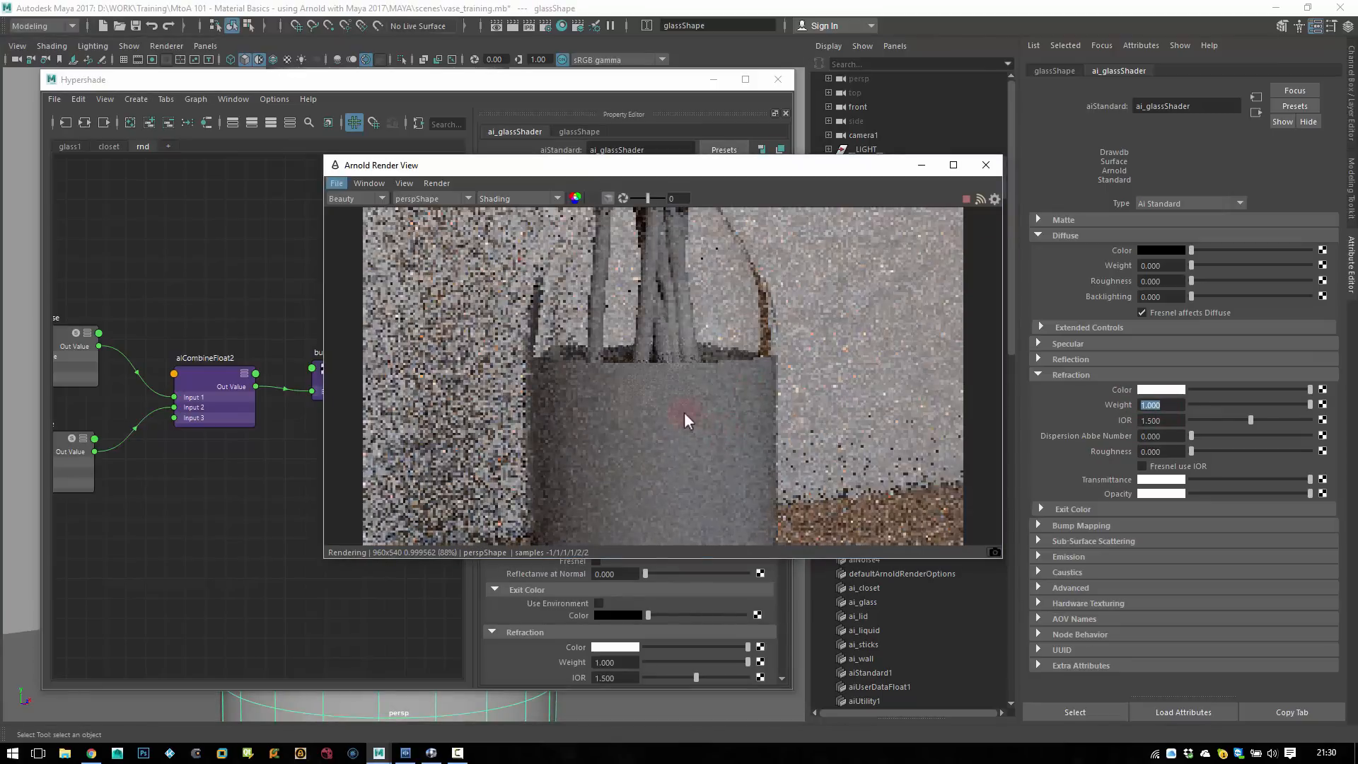
pyautogui.moveTo(638, 345); pyautogui.dragTo(714, 438)
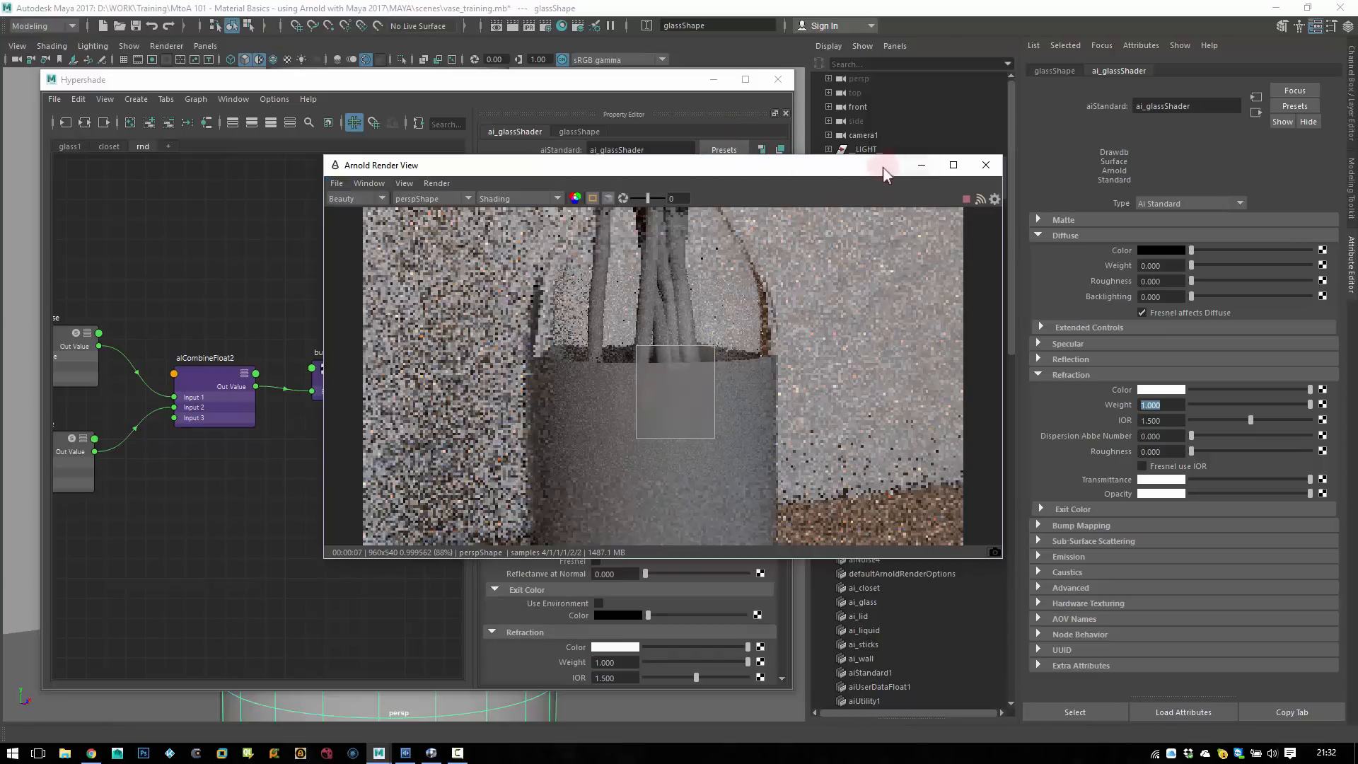
# - Hide the glass mesh, and clear the Arnold Render View and Hypershade windows off the viewport
pyautogui.moveTo(882, 167); pyautogui.dragTo(692, 162)
pyautogui.click(894, 193)
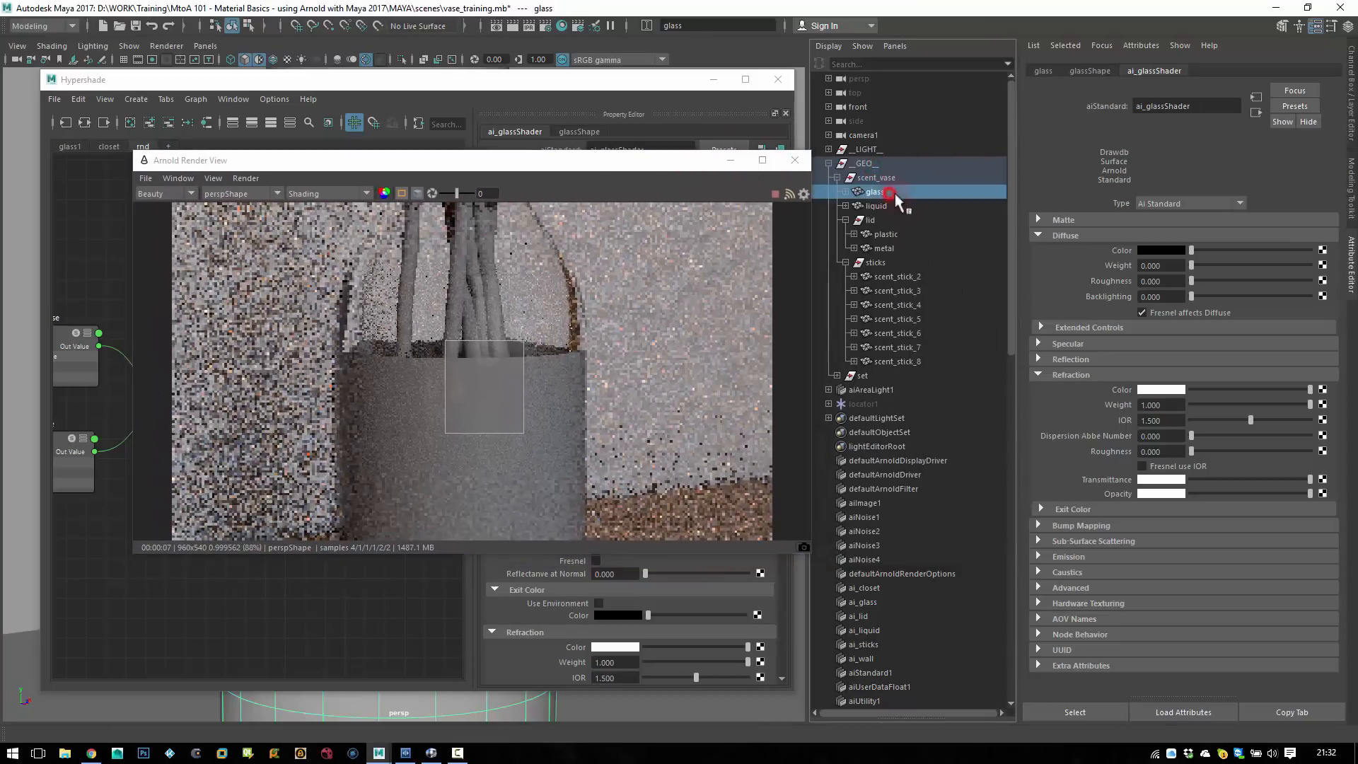
pyautogui.hotkey('ctrl', 'h')
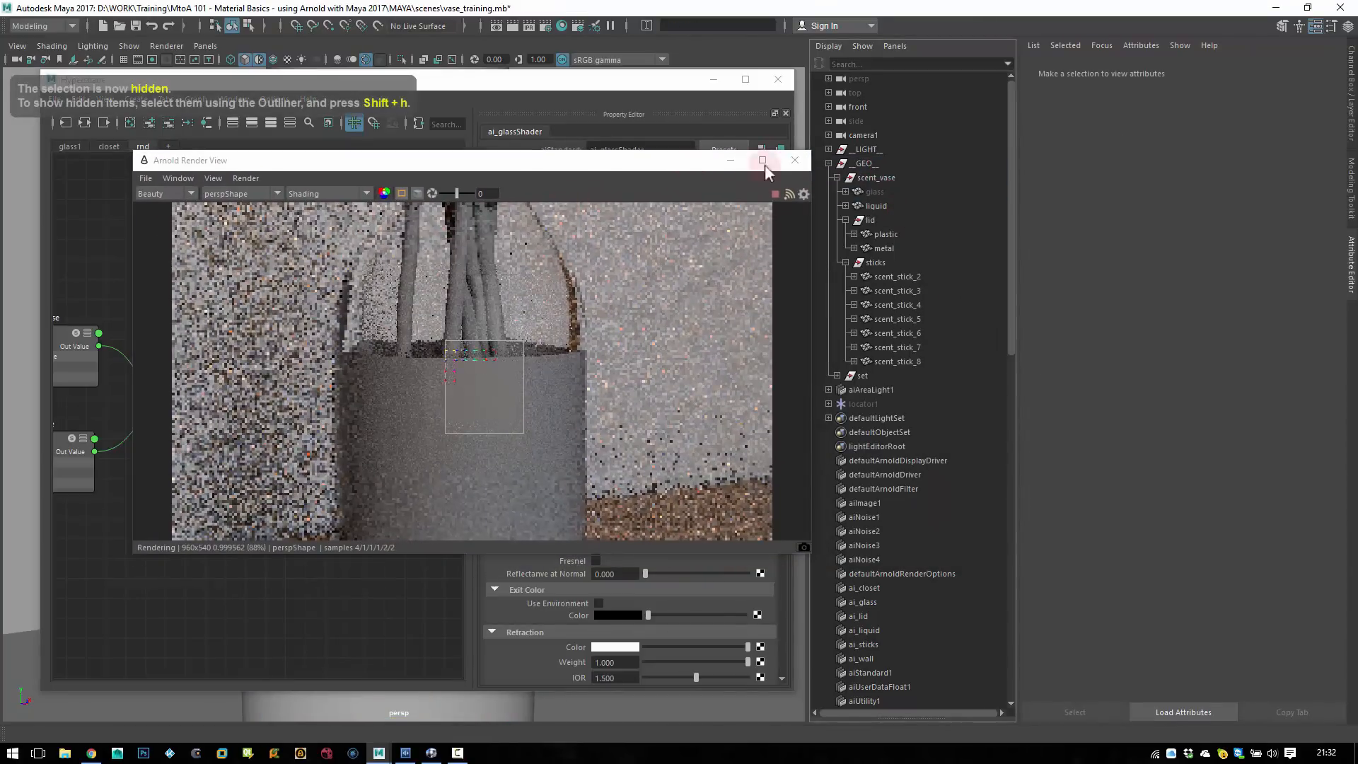
pyautogui.click(795, 160)
pyautogui.click(708, 80)
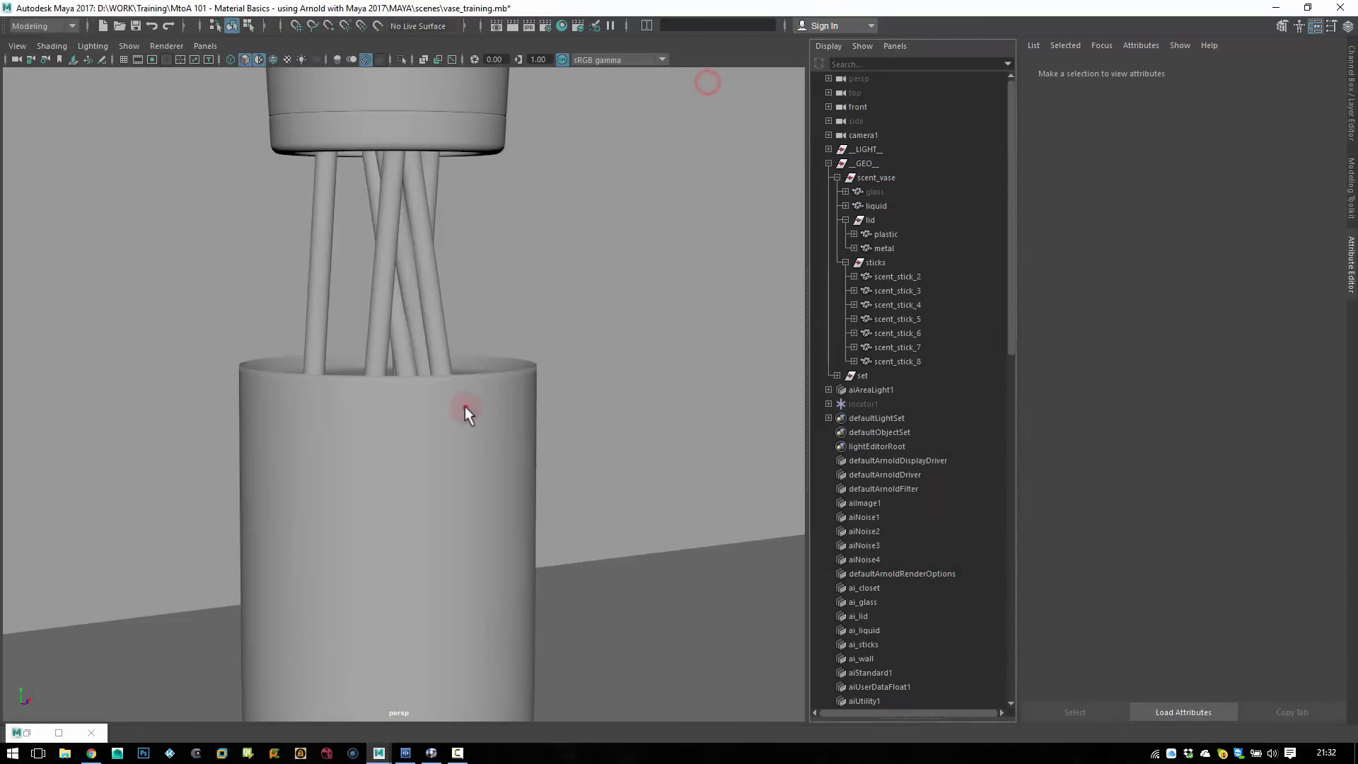
# - Assign a new aiStandard material to the liquid mesh and name it ai_liquidShader
pyautogui.click(464, 407)
pyautogui.moveTo(503, 389); pyautogui.dragTo(628, 677, button='right')
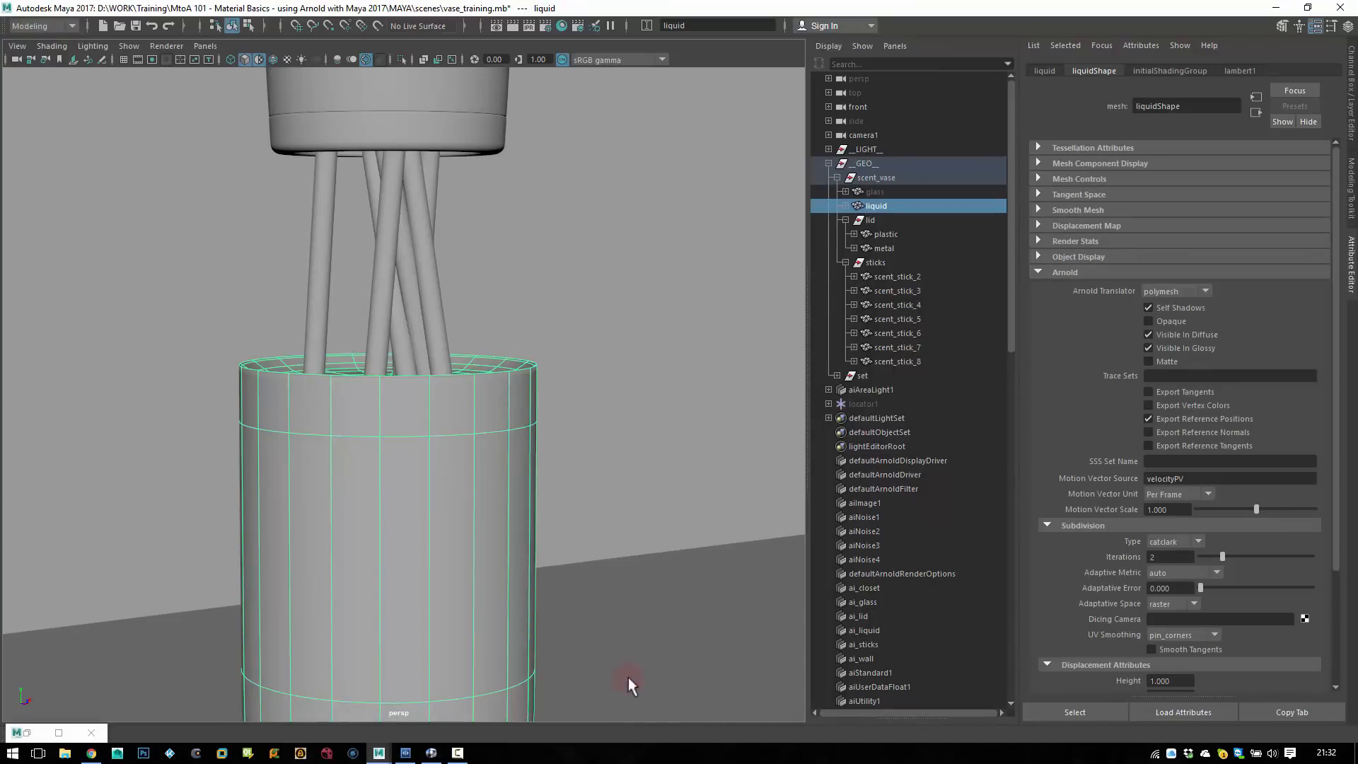
pyautogui.write('ai')
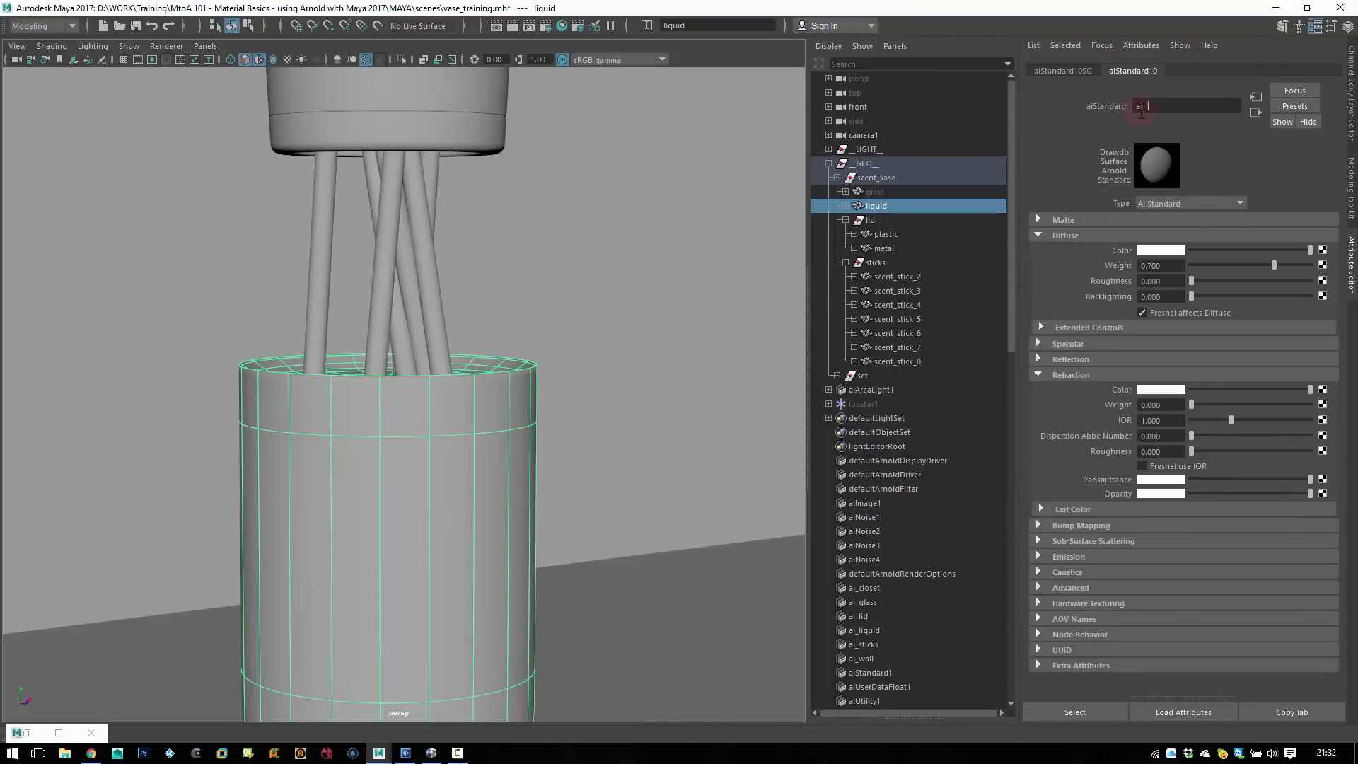
pyautogui.write('_liquidShader')
pyautogui.press('Return')
# - Give ai_liquidShader a black diffuse with weight 0, specular weight 1, roughness 0, and Fresnel with reflectance at normal 0.02
pyautogui.click(1192, 265)
pyautogui.click(1203, 250)
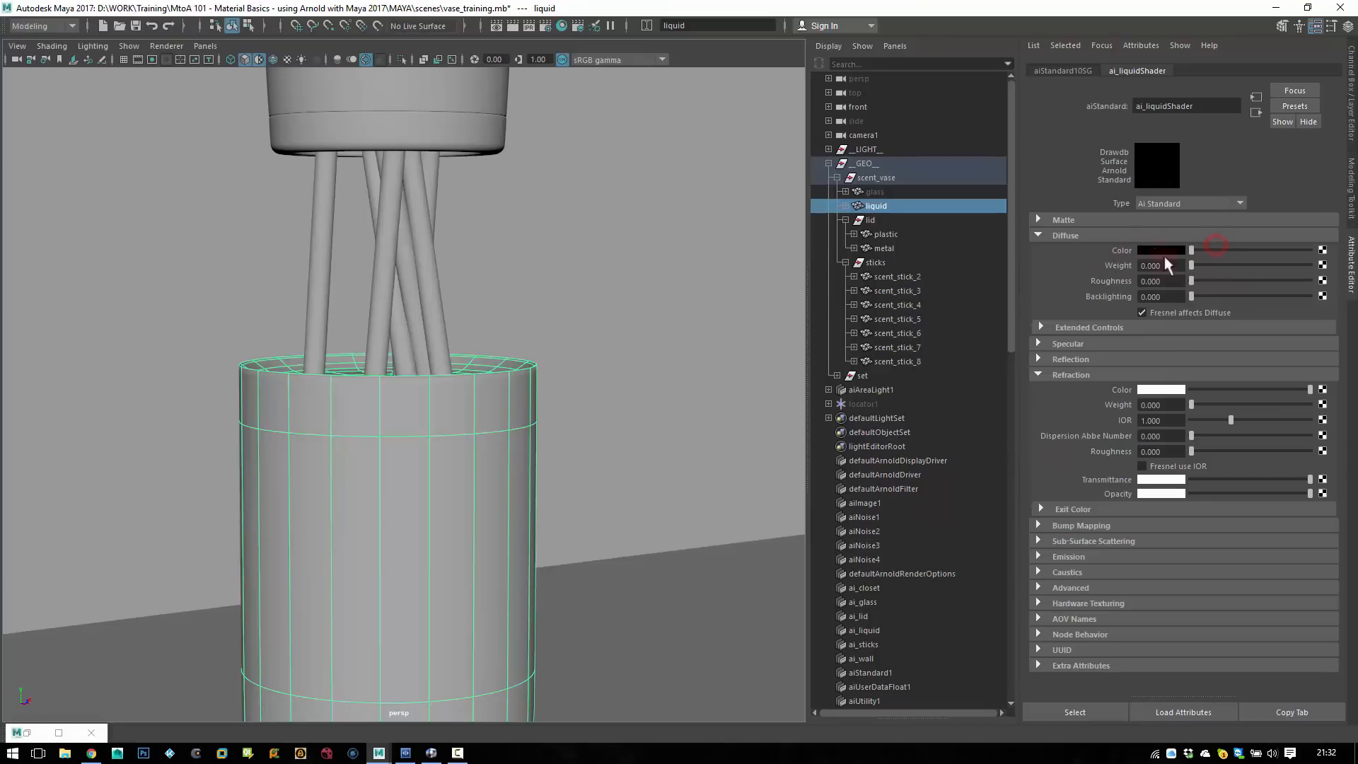
pyautogui.click(1068, 343)
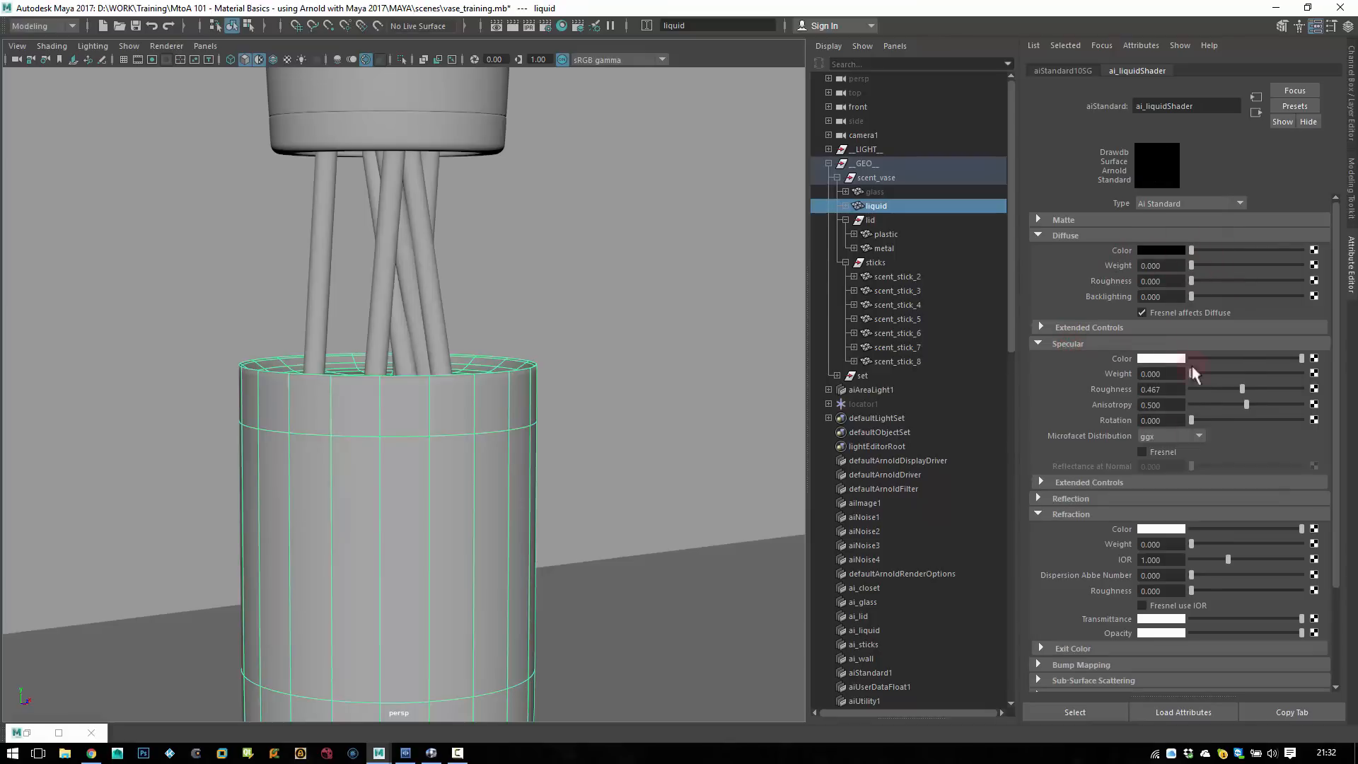
pyautogui.moveTo(1191, 374); pyautogui.dragTo(1353, 390)
pyautogui.click(1142, 452)
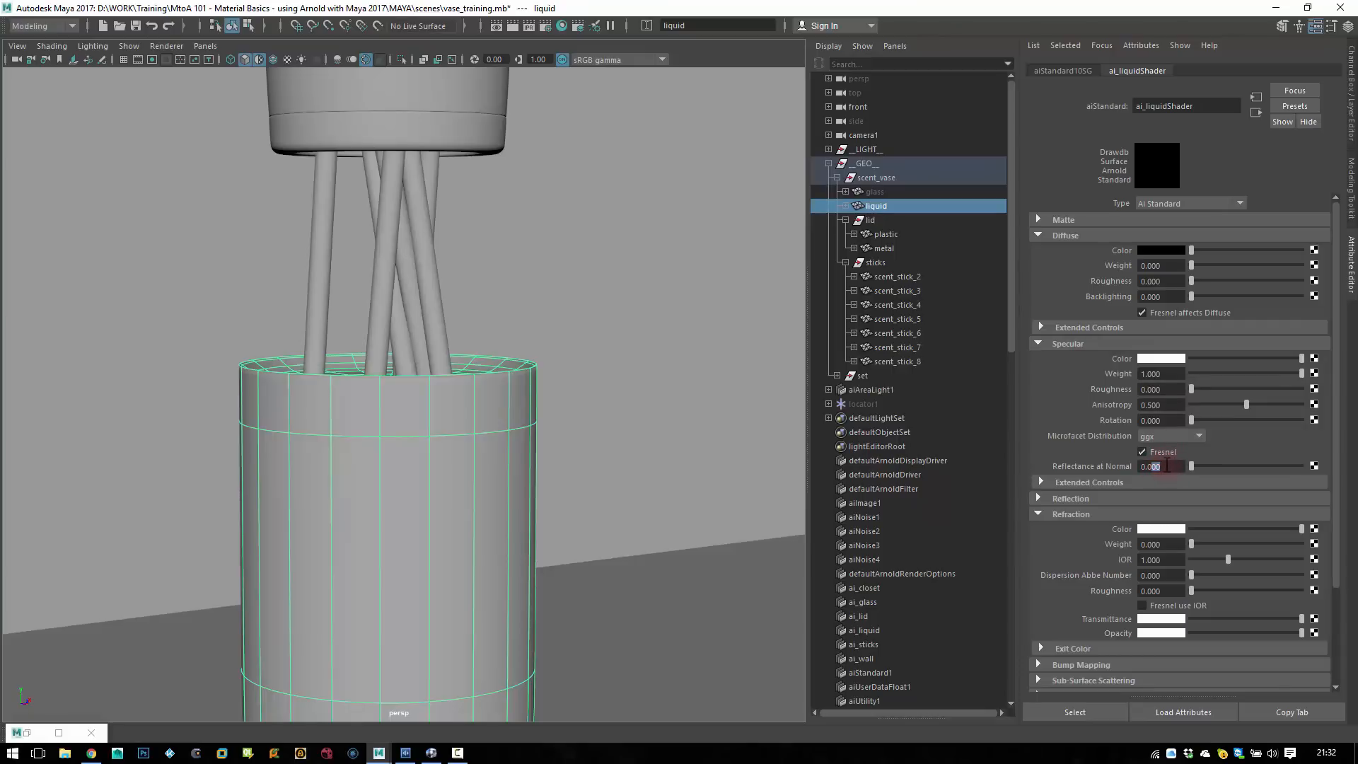
pyautogui.write('2')
pyautogui.press('Return')
# - Set the refraction of ai_liquidShader to weight 1 and IOR 1.333, with Fresnel use IOR enabled
pyautogui.doubleClick(1147, 559)
pyautogui.press('Return')
pyautogui.click(1163, 606)
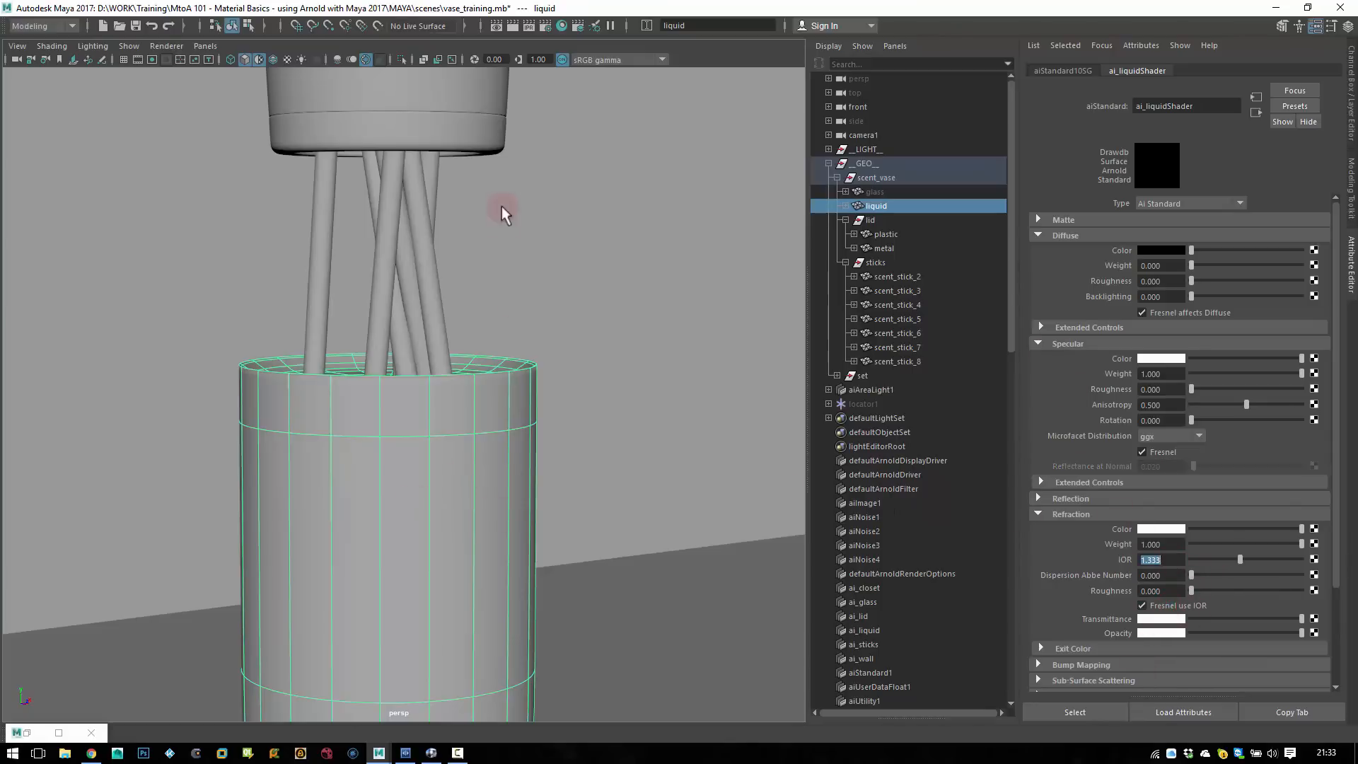
# - Restore Hypershade, select the ai_glassShader node, and enable Fresnel use IOR in its refraction settings
pyautogui.click(27, 733)
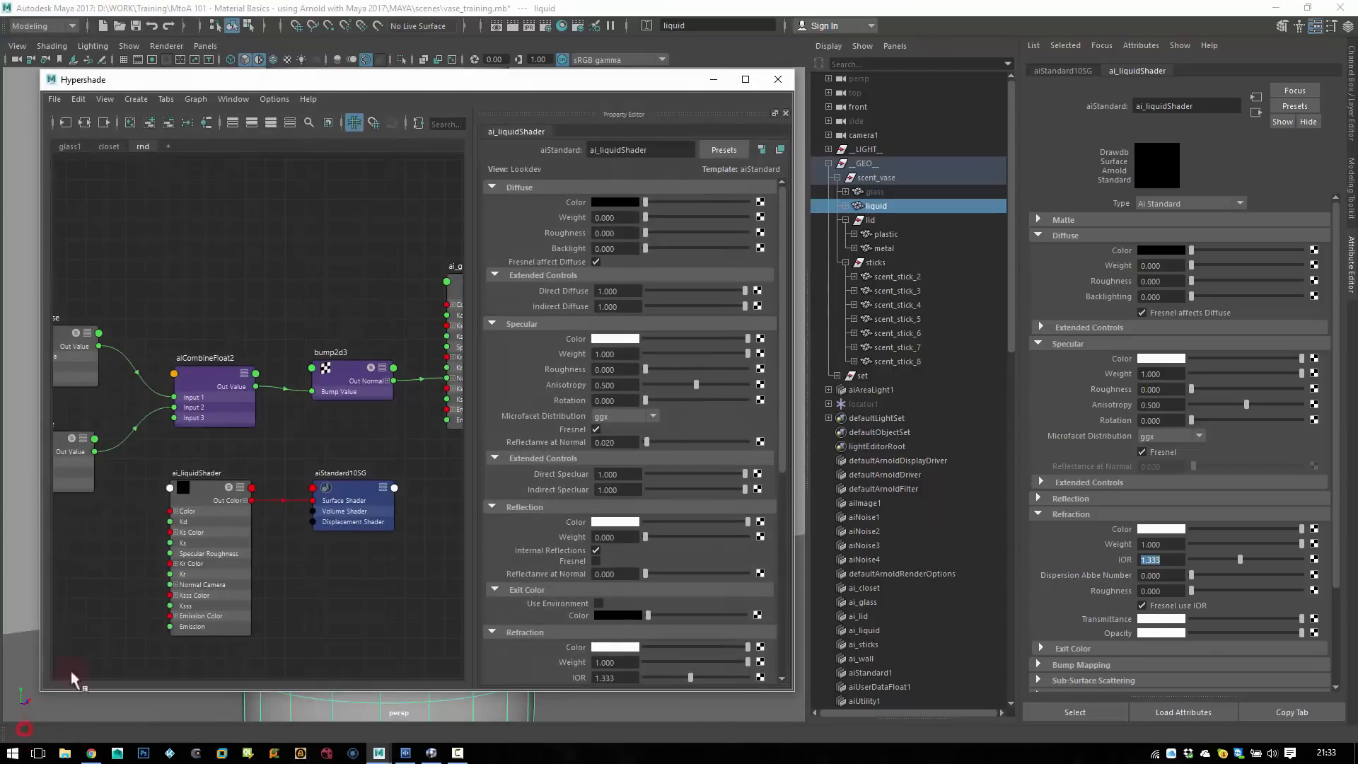
pyautogui.keyDown('alt'); pyautogui.moveTo(348, 286); pyautogui.dragTo(239, 299, button='middle'); pyautogui.keyUp('alt')
pyautogui.click(367, 302)
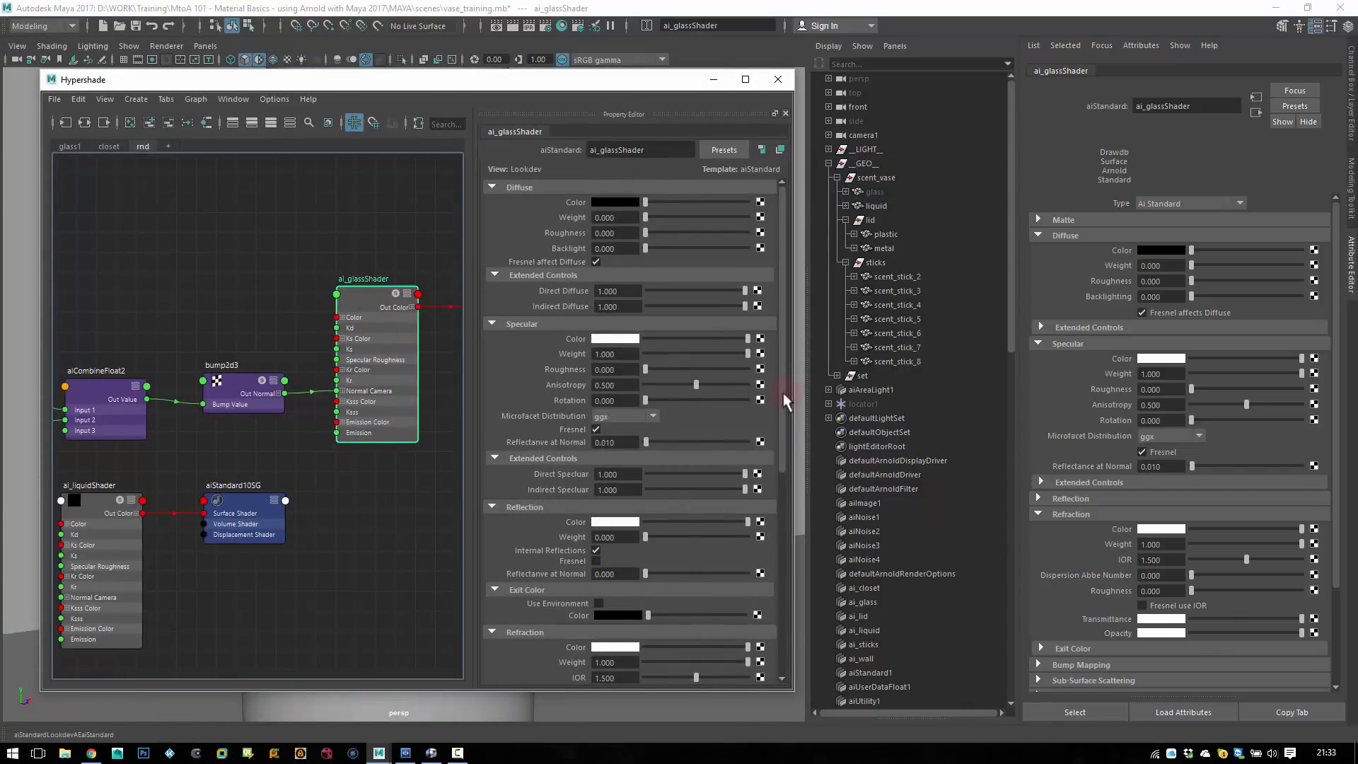
pyautogui.moveTo(783, 392)
pyautogui.mouseDown()
pyautogui.moveTo(767, 611)
pyautogui.moveTo(772, 308)
pyautogui.mouseUp()
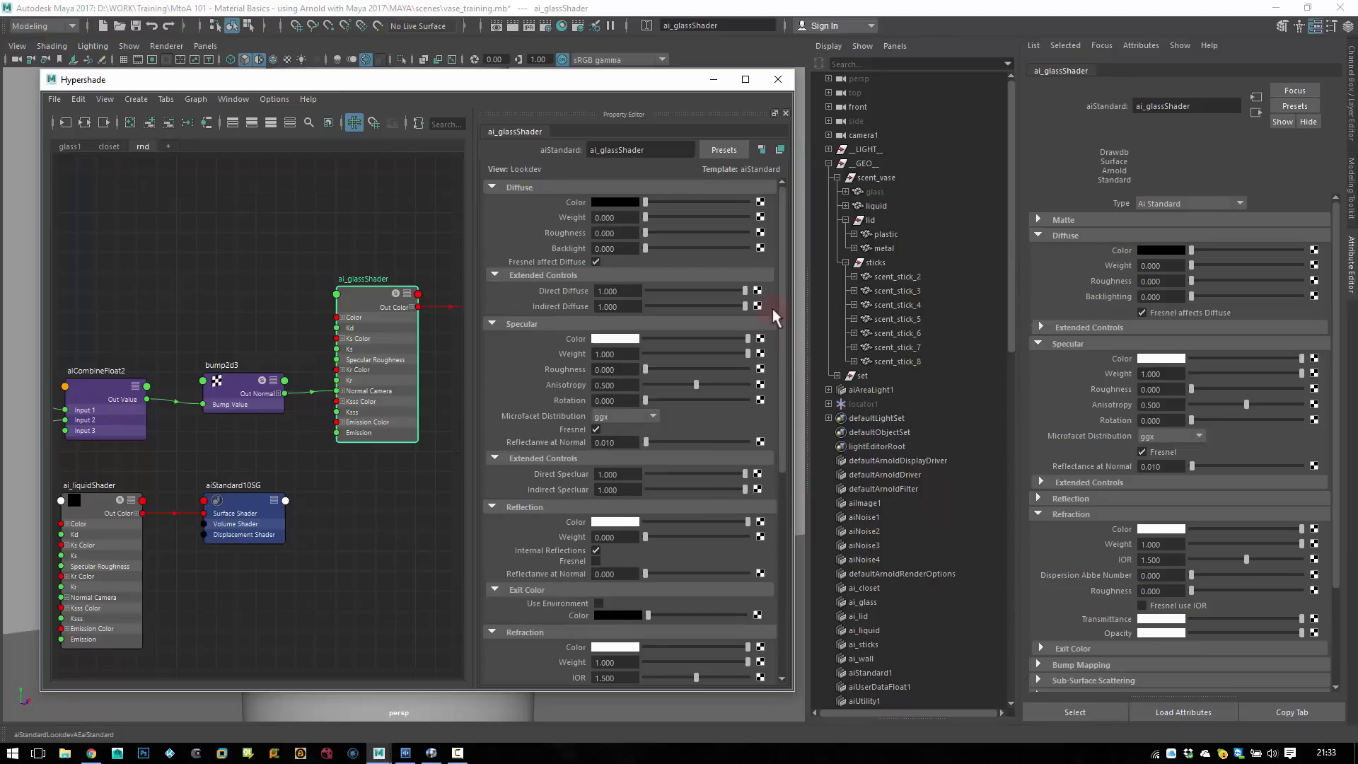
pyautogui.moveTo(772, 308); pyautogui.dragTo(767, 477)
pyautogui.click(596, 553)
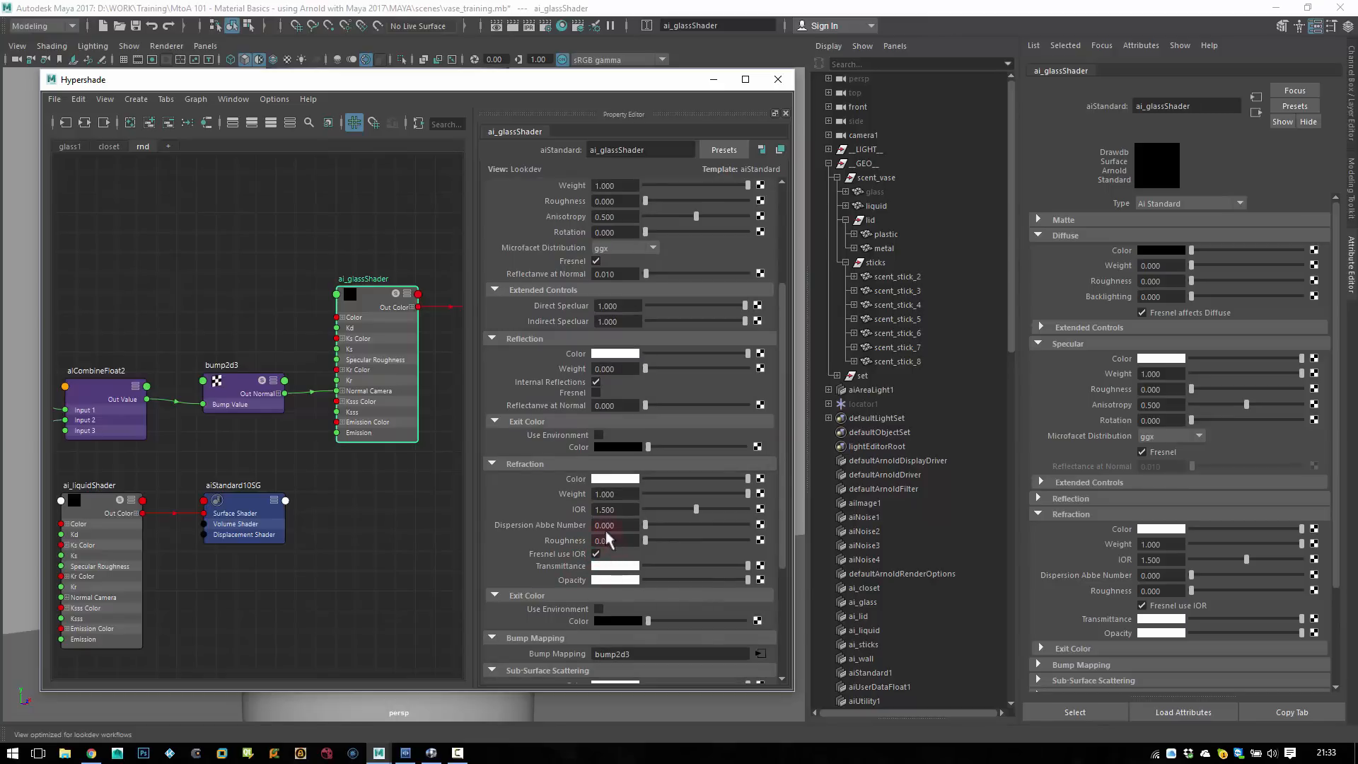
# - Select the liquid mesh and graph its ai_liquidShader network in a new Hypershade tab
pyautogui.scroll(-3, 354, 487)
pyautogui.keyDown('alt'); pyautogui.moveTo(297, 507); pyautogui.dragTo(337, 315, button='middle'); pyautogui.keyUp('alt')
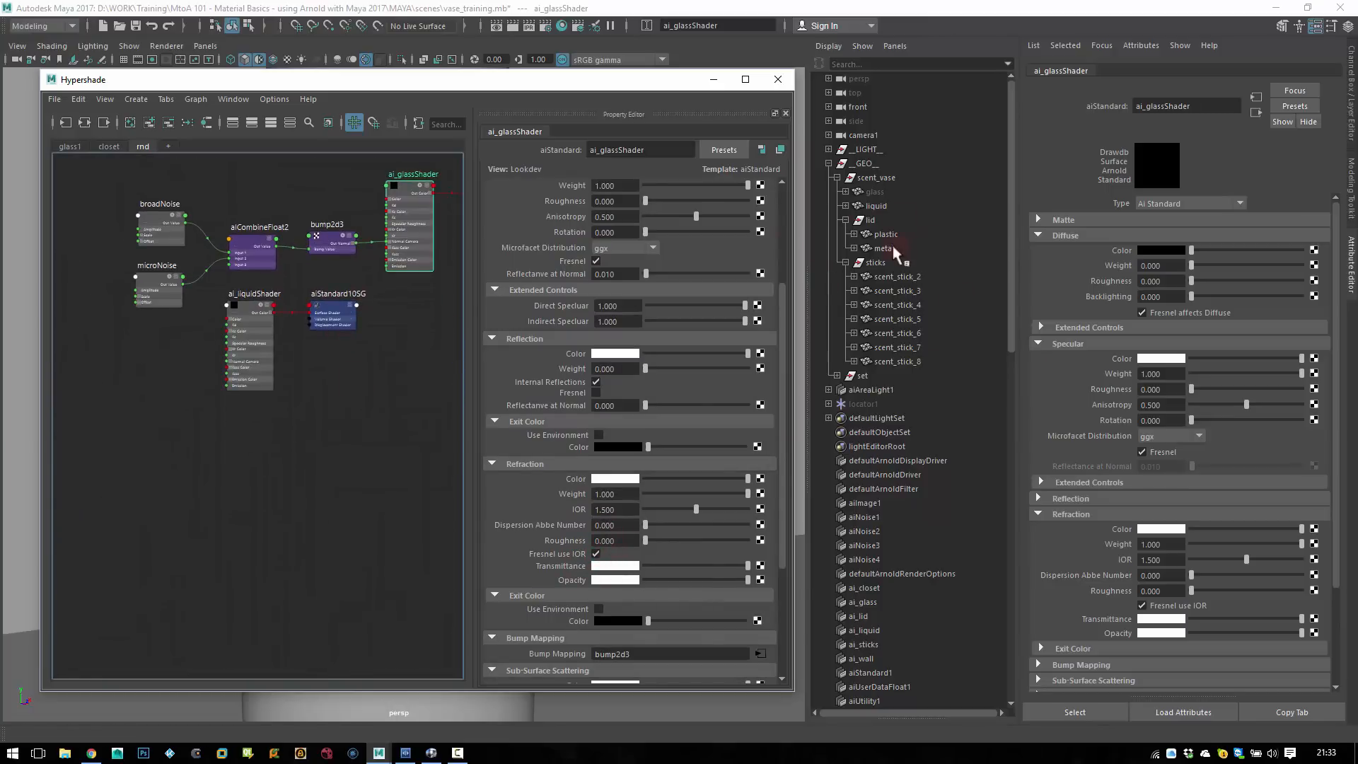
pyautogui.click(893, 204)
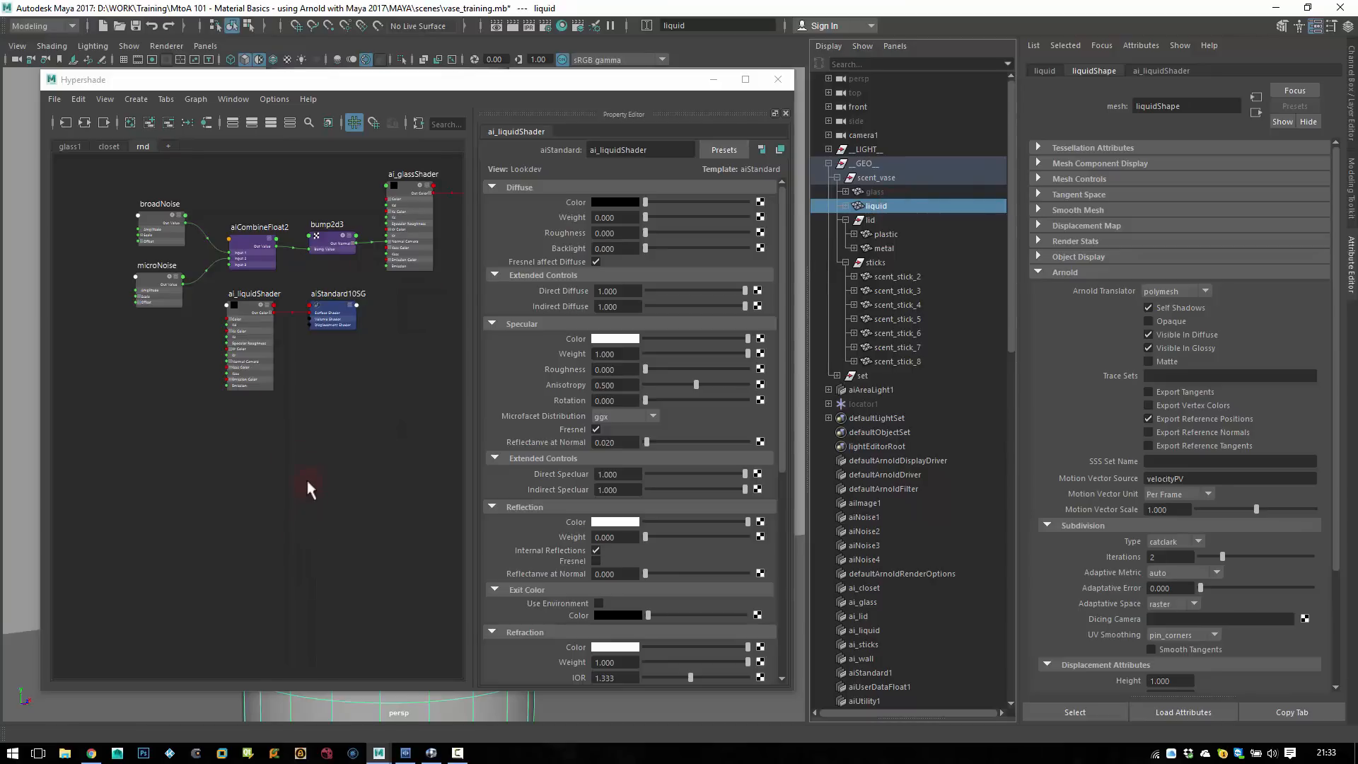
pyautogui.click(188, 123)
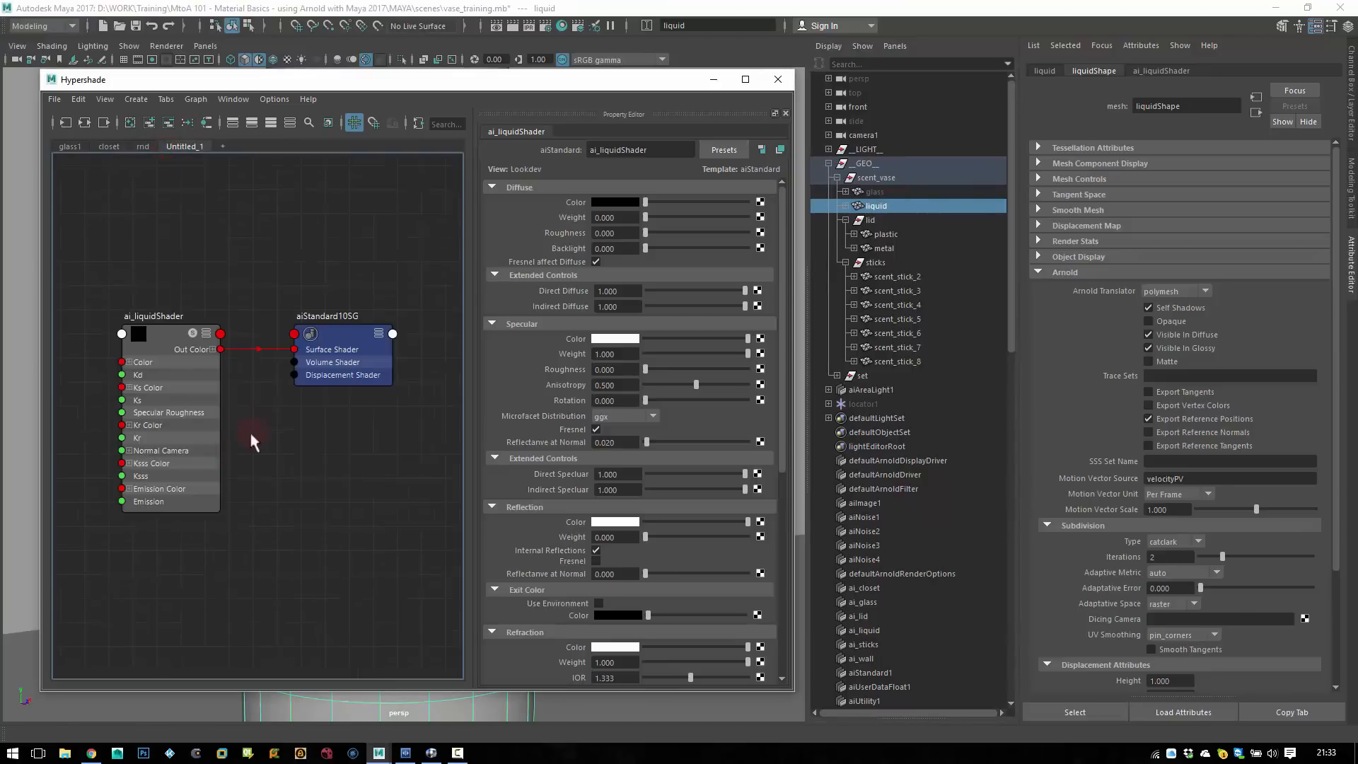
# - Select the ai_liquidShader node, then switch to Pdplayer and examine the liquid's tint in the reference photo
pyautogui.click(239, 339)
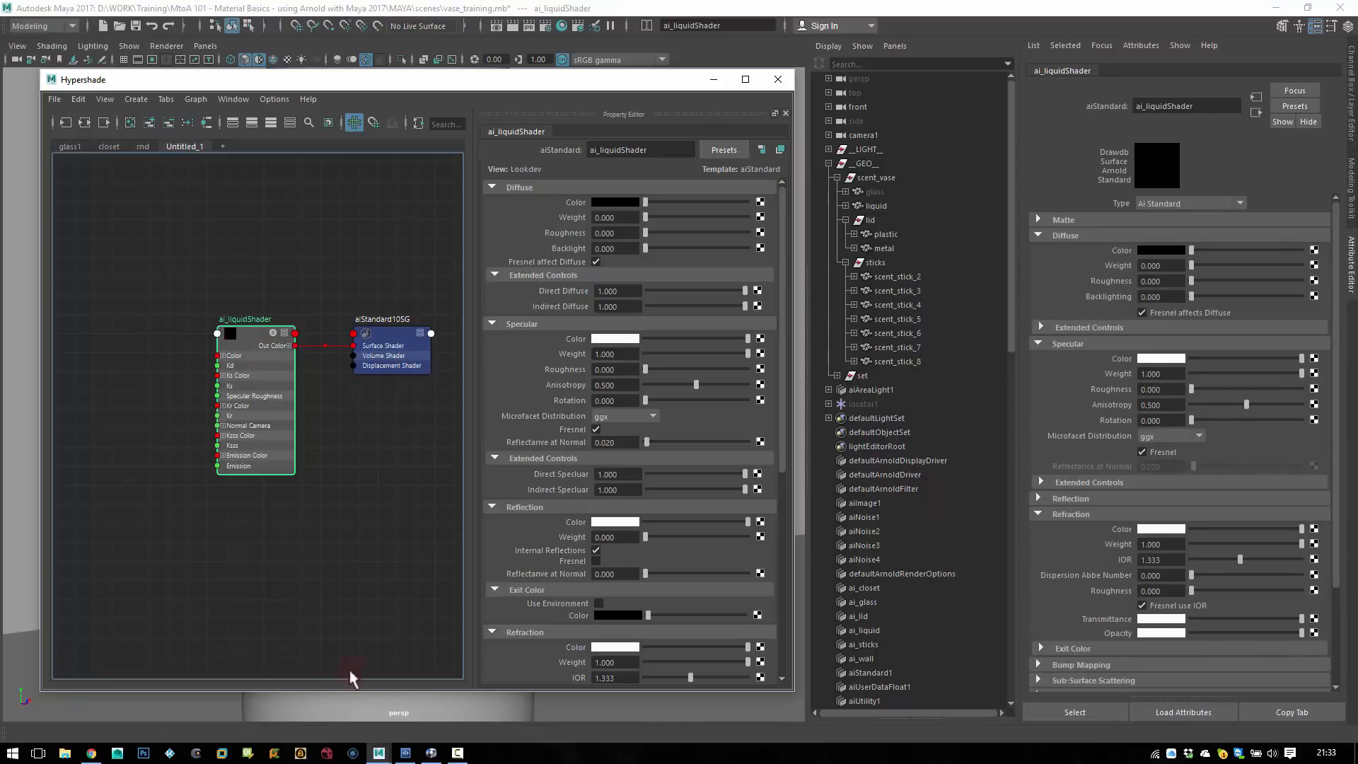
pyautogui.click(431, 753)
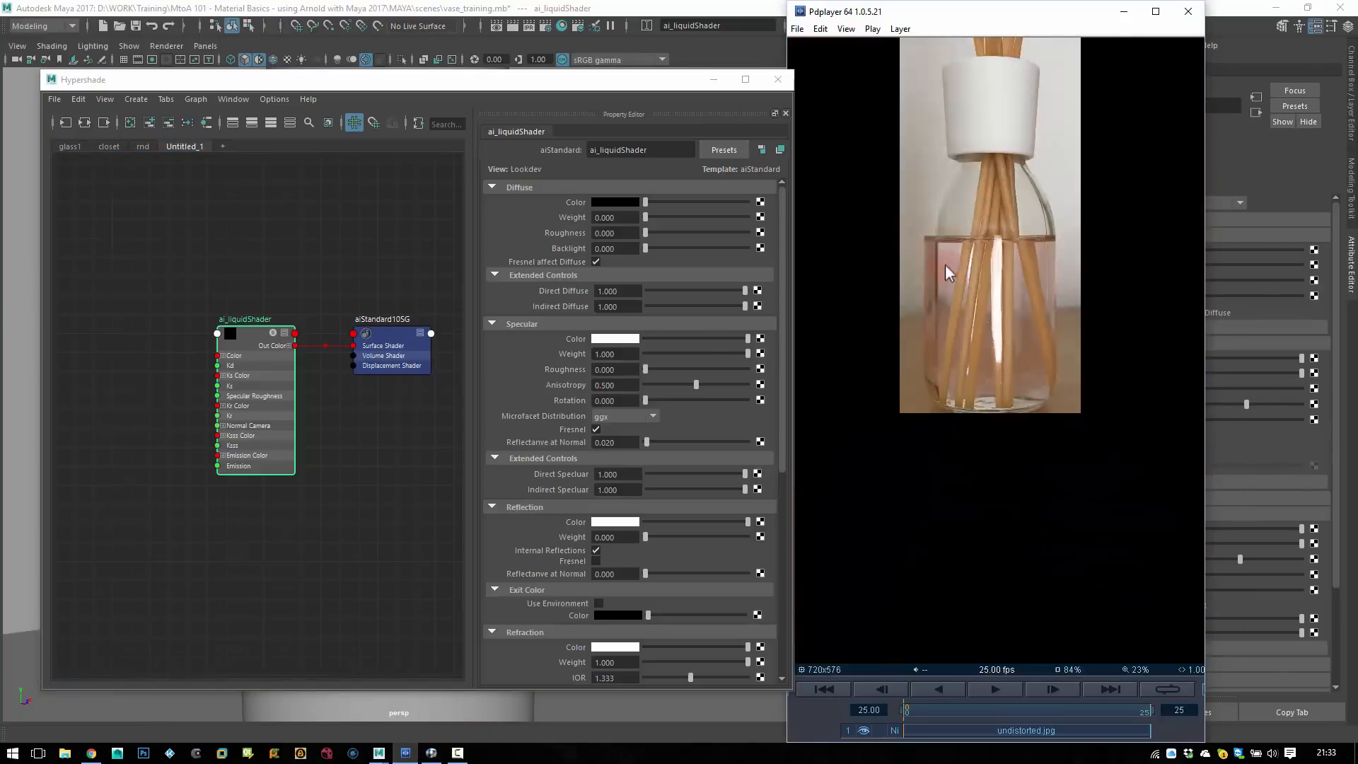
pyautogui.scroll(3, 946, 265)
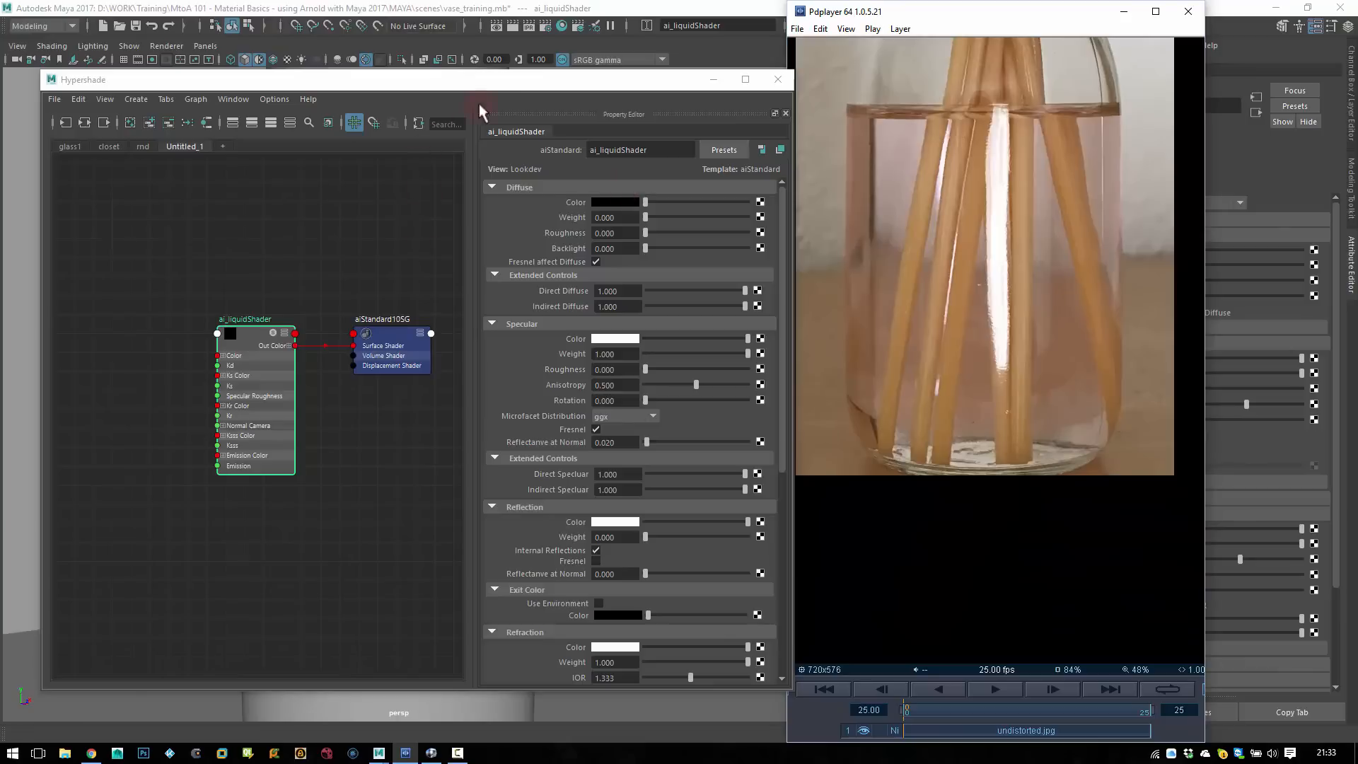
# - Return to Maya, open the Arnold Render View, and render a region around the liquid and sticks
pyautogui.moveTo(474, 74); pyautogui.dragTo(468, 95)
pyautogui.press('space')
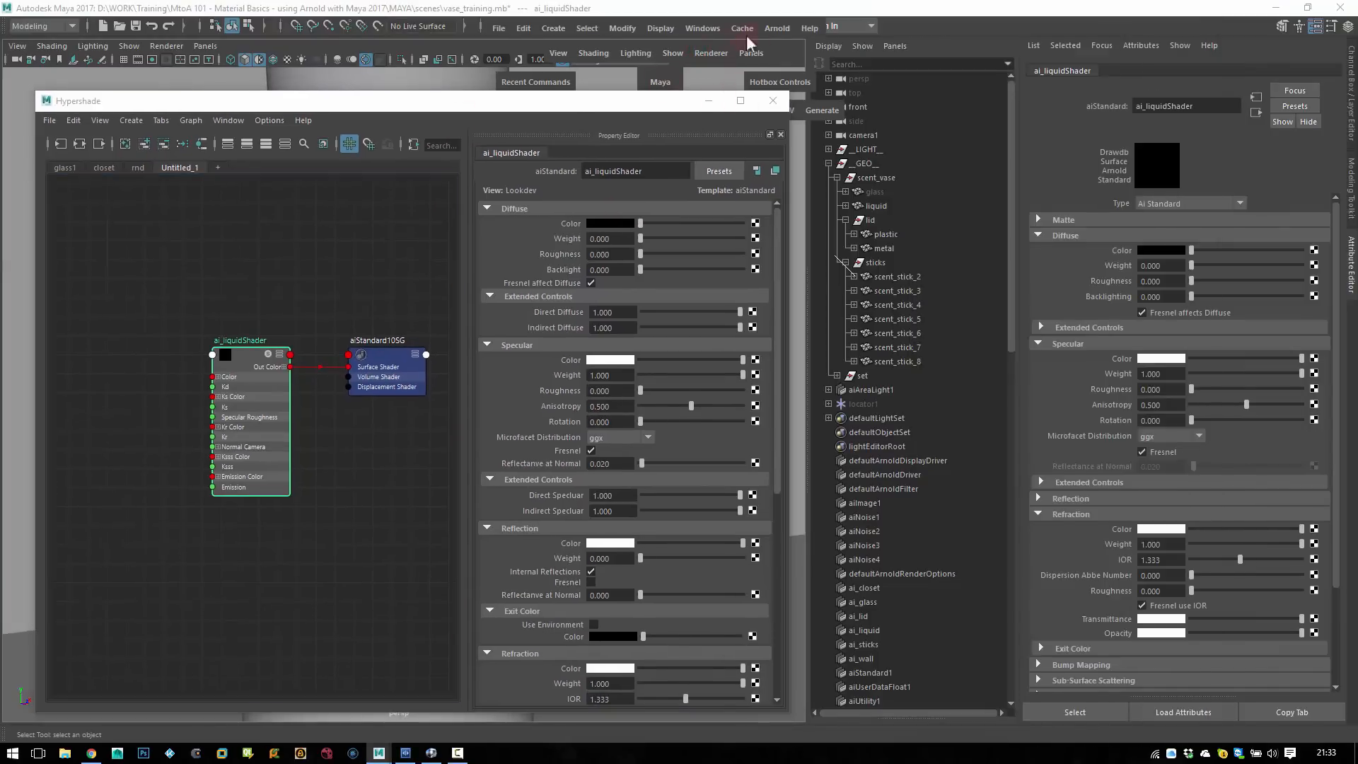
pyautogui.click(776, 28)
pyautogui.click(778, 48)
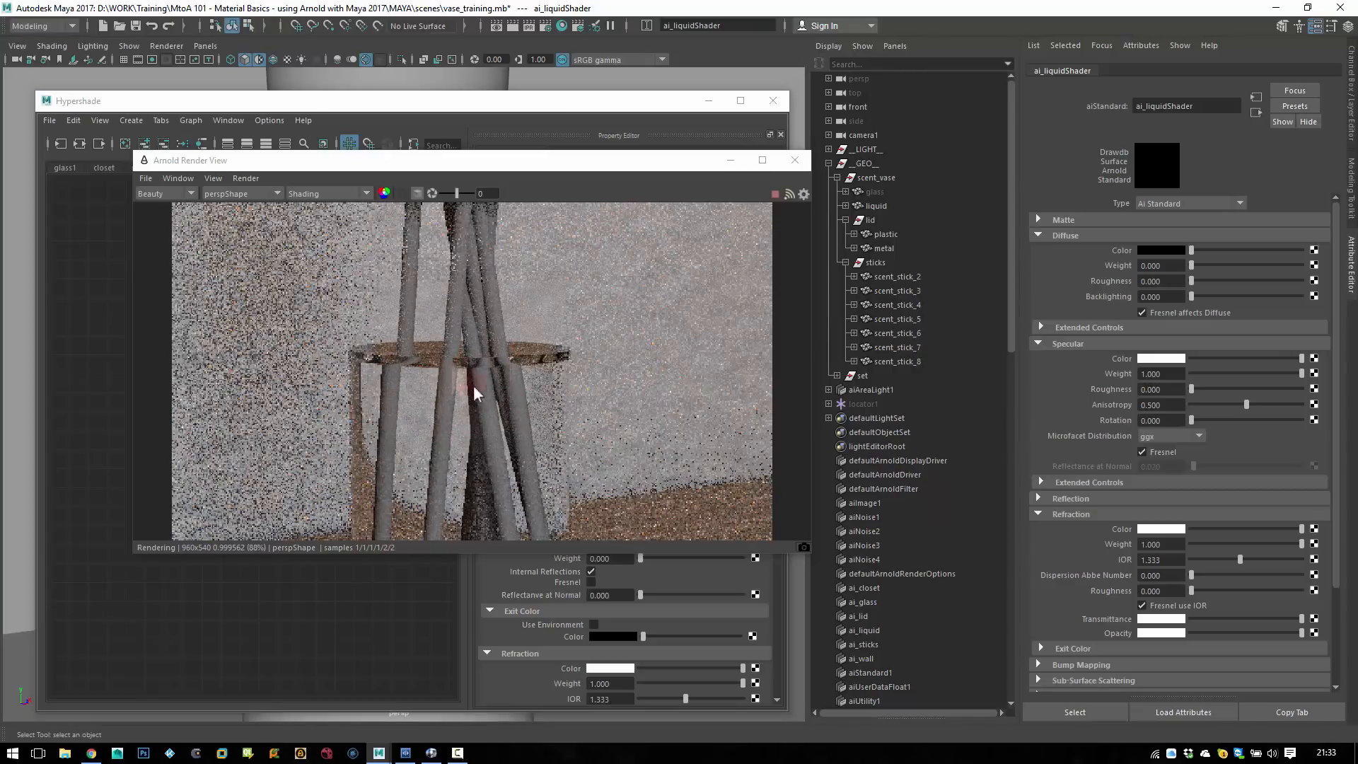
pyautogui.keyDown('alt'); pyautogui.moveTo(473, 385); pyautogui.dragTo(637, 464); pyautogui.keyUp('alt')
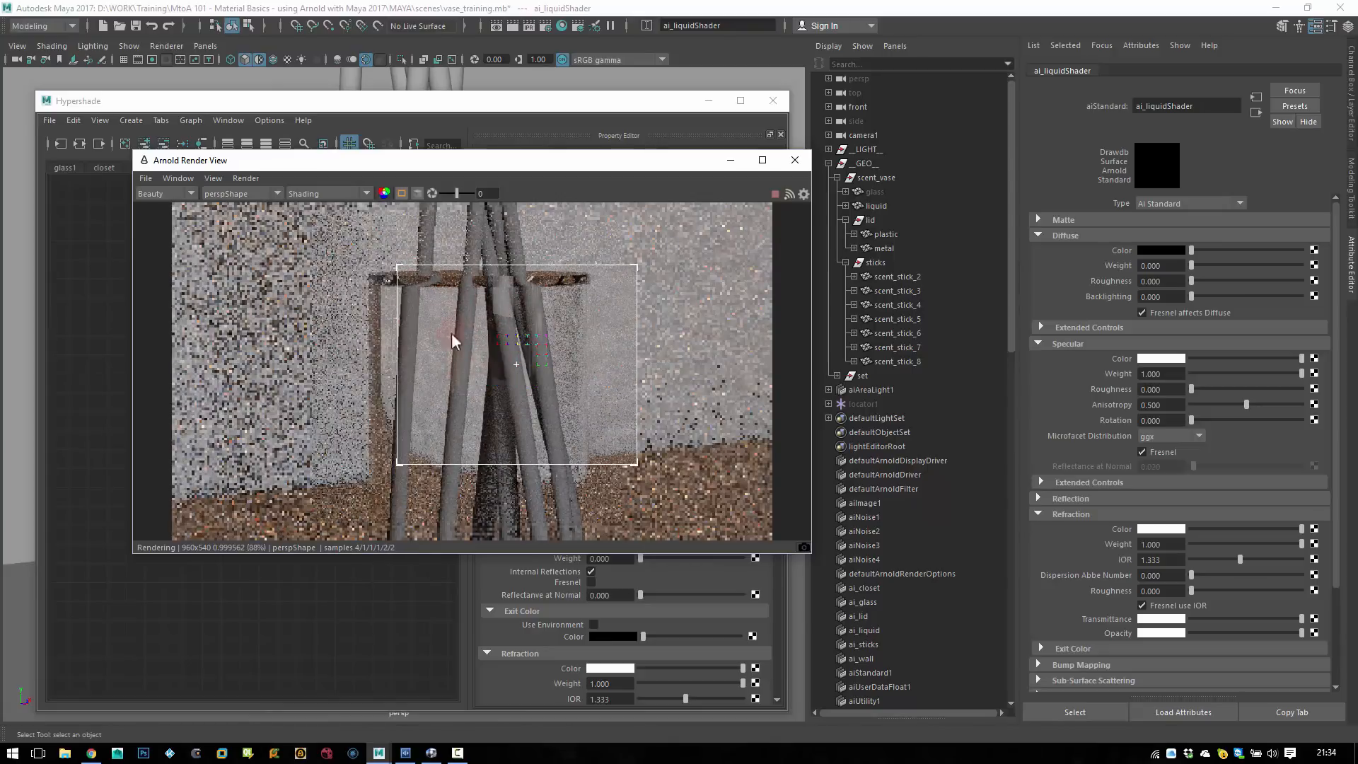
# - Try tinting the refraction color of ai_liquidShader pink by raising its saturation to about 0.6
pyautogui.click(1161, 532)
pyautogui.click(1151, 587)
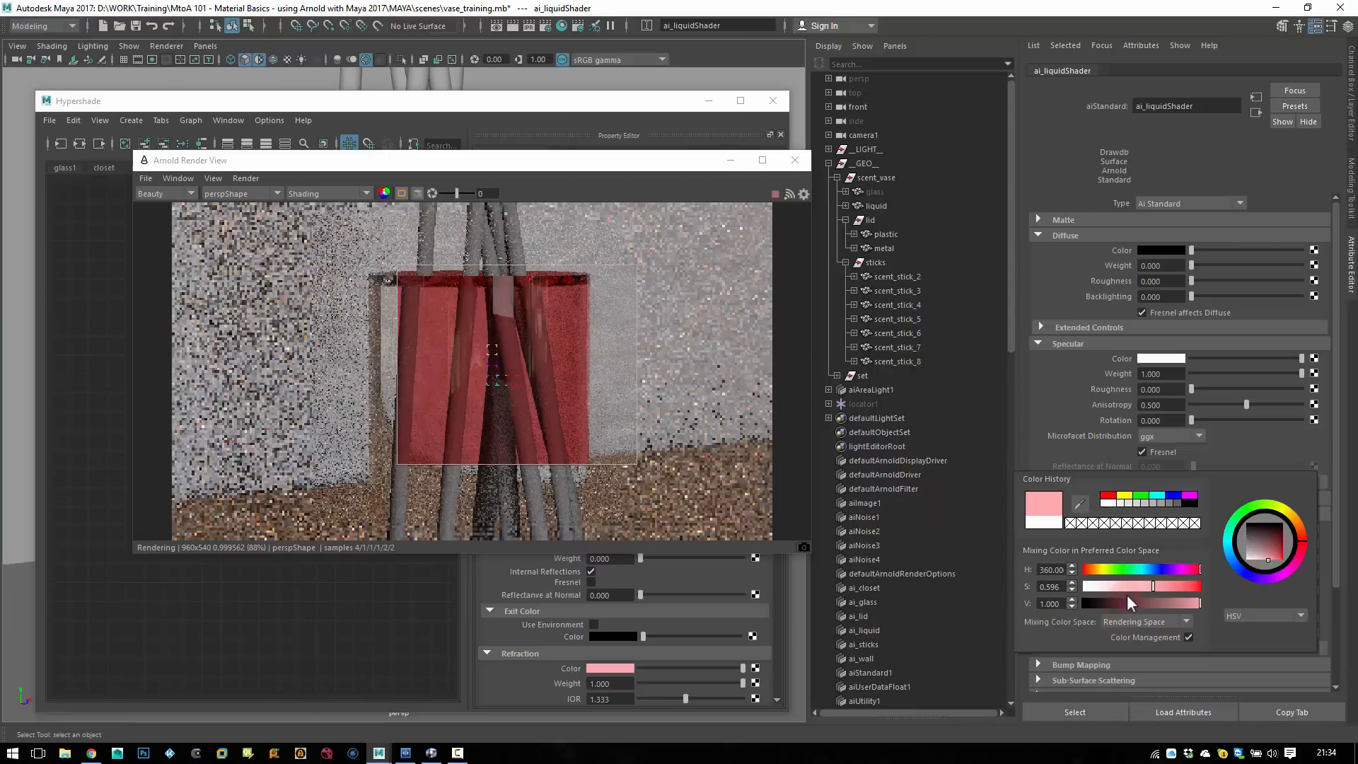
pyautogui.moveTo(1136, 587); pyautogui.dragTo(1096, 585)
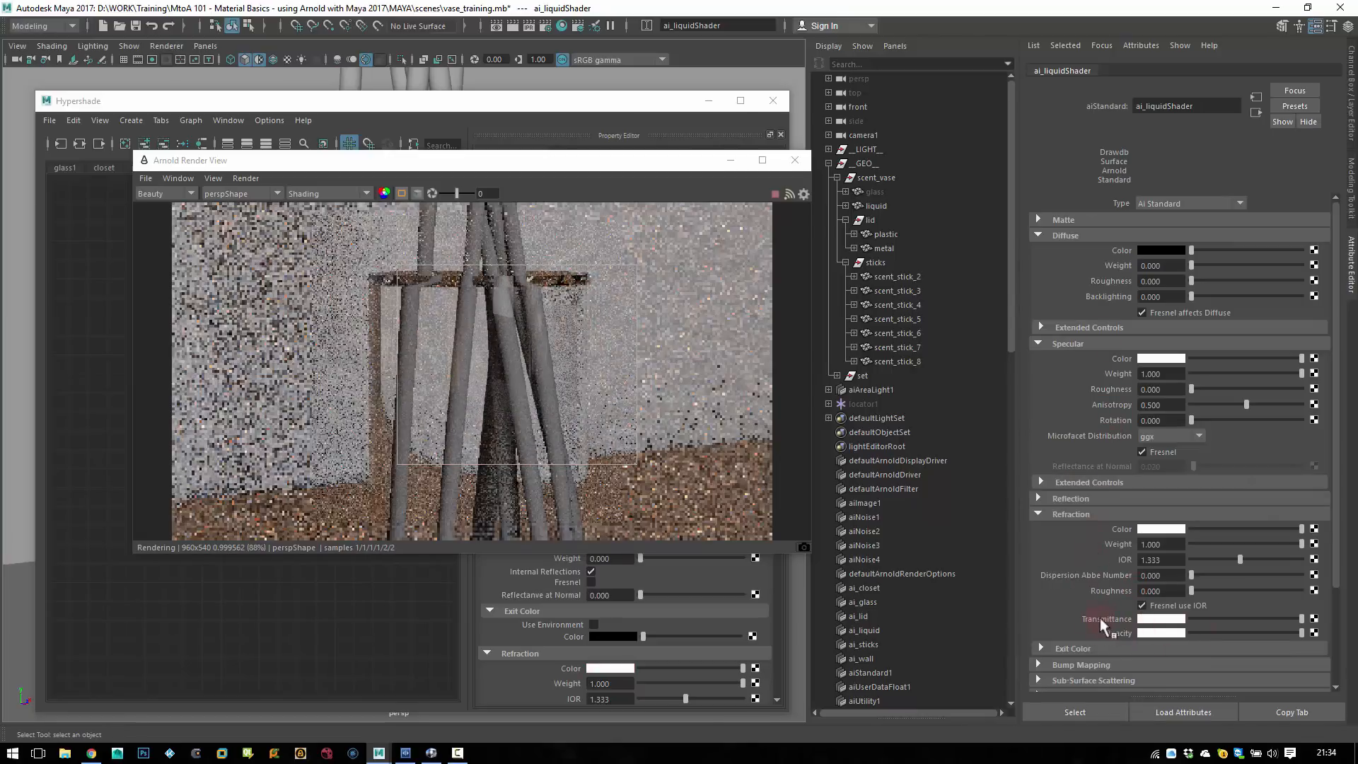
# - Set the refraction transmittance of ai_liquidShader to a pale pink with saturation 0.224, and render a smaller region at the liquid's upper edge
pyautogui.scroll(-3, 1336, 522)
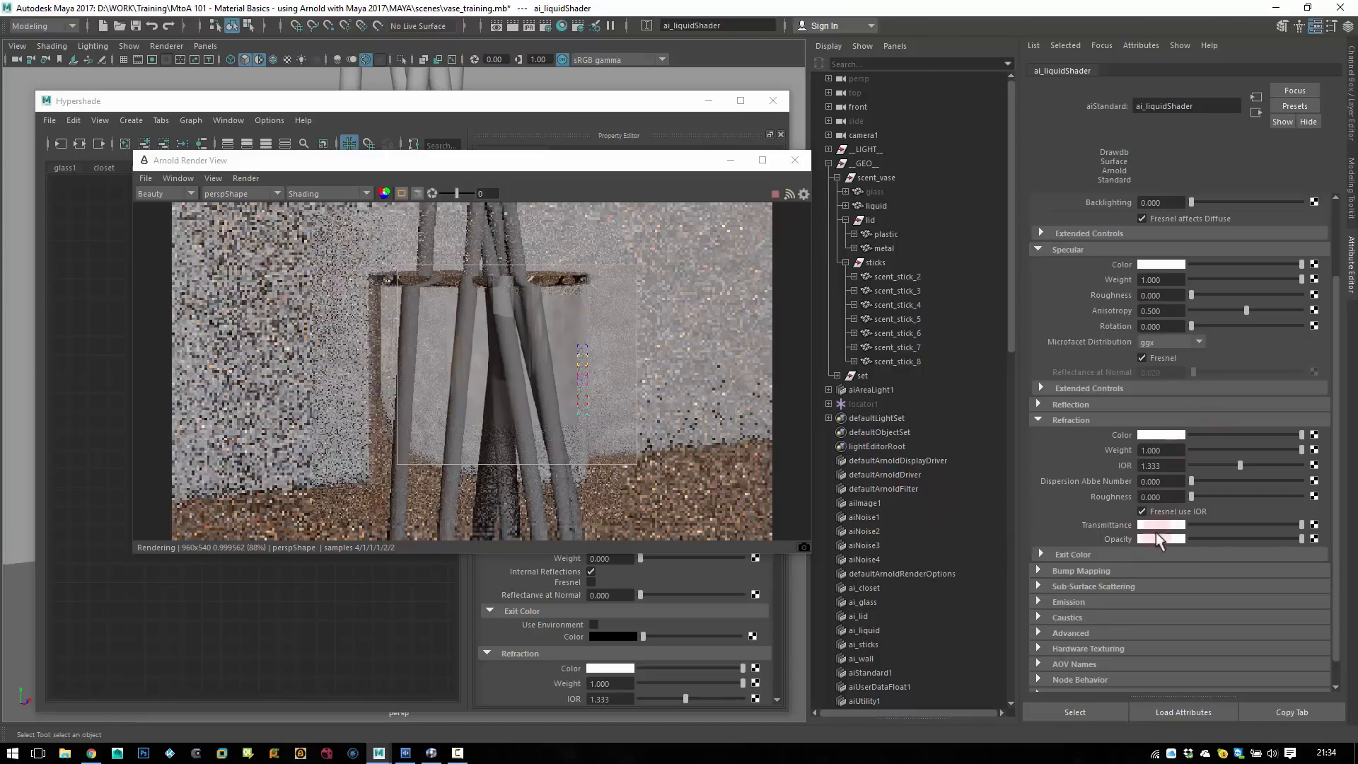
pyautogui.click(1164, 529)
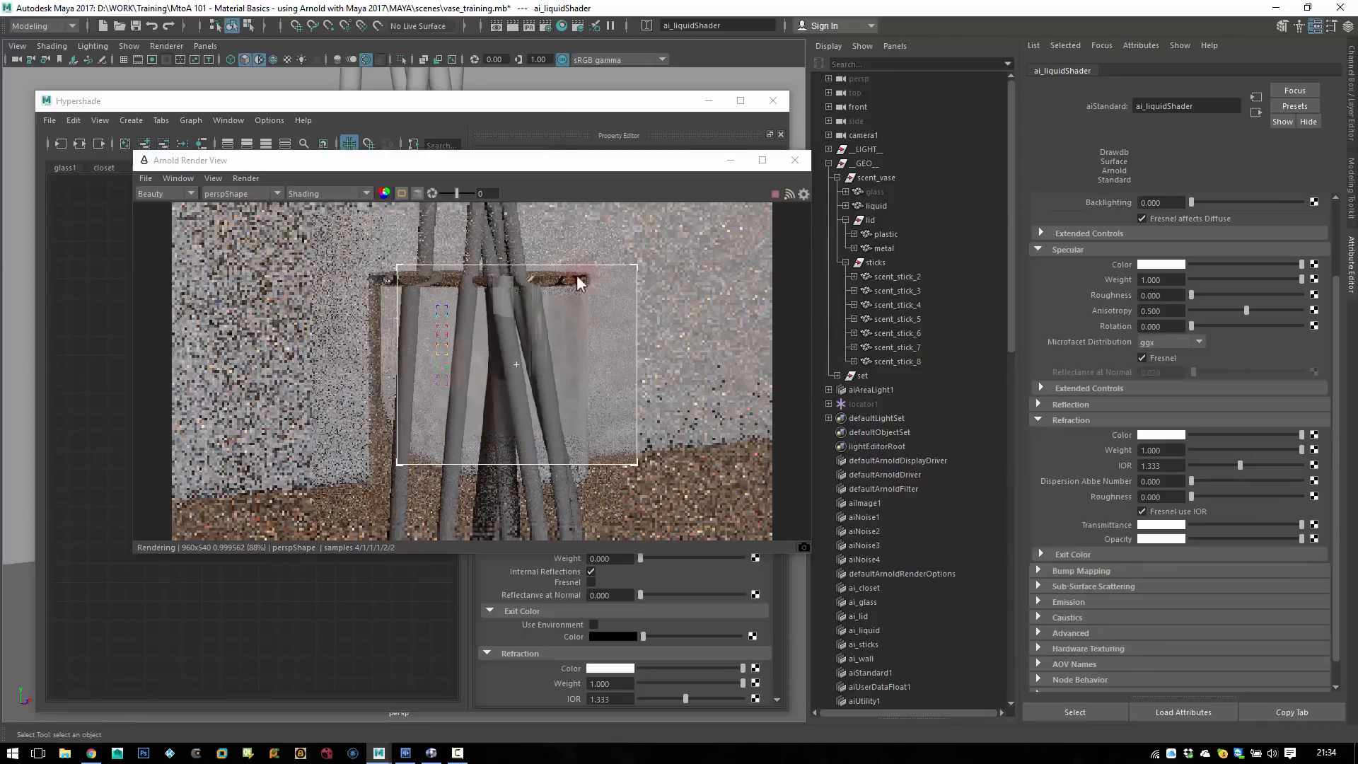
pyautogui.click(1162, 526)
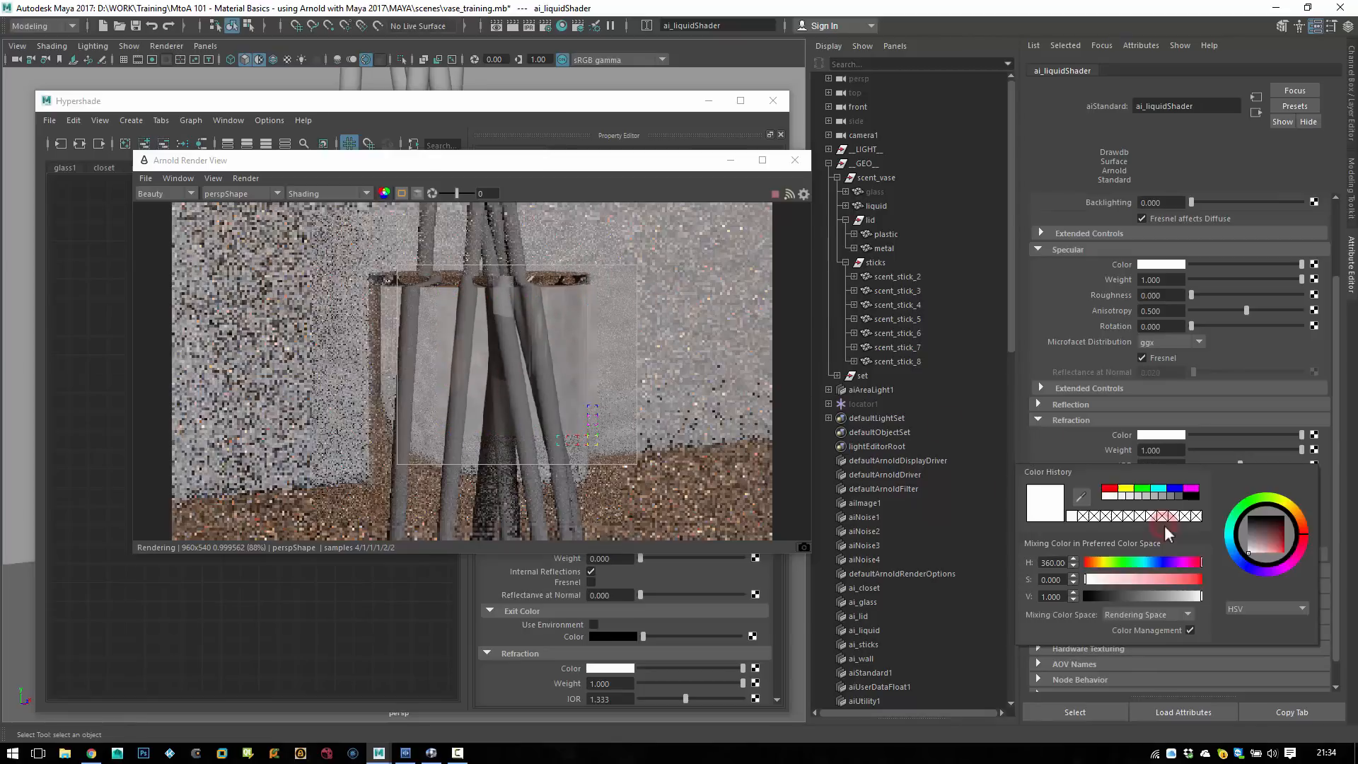
pyautogui.click(1111, 579)
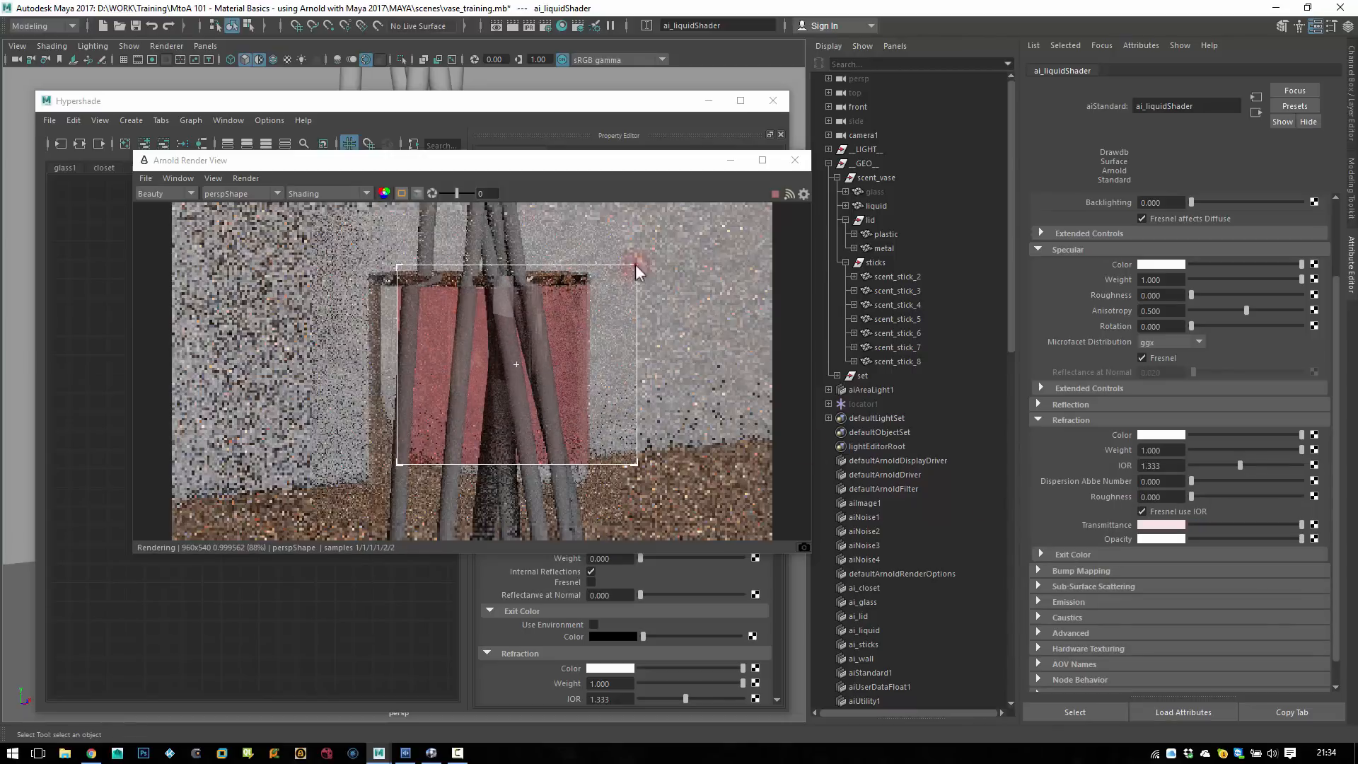
pyautogui.moveTo(635, 265); pyautogui.dragTo(620, 276)
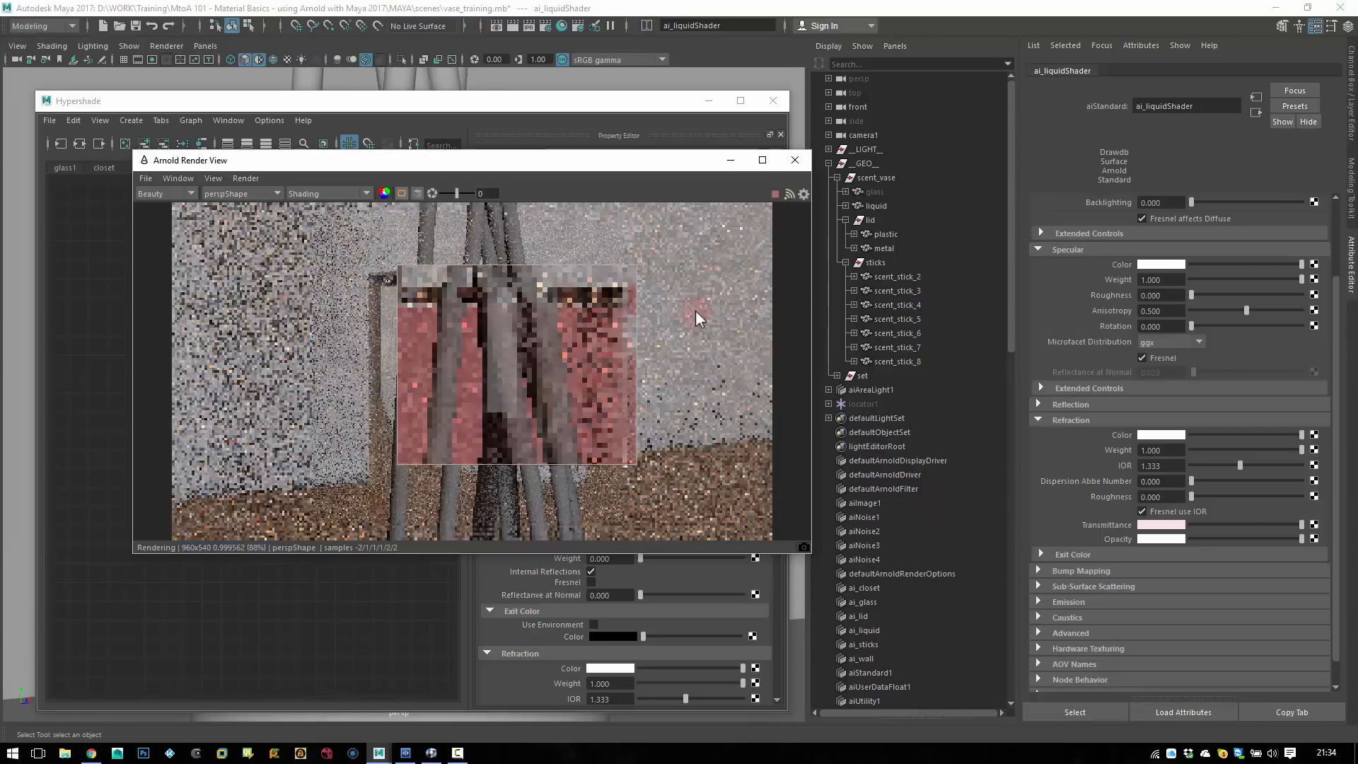
pyautogui.moveTo(592, 324); pyautogui.dragTo(596, 328)
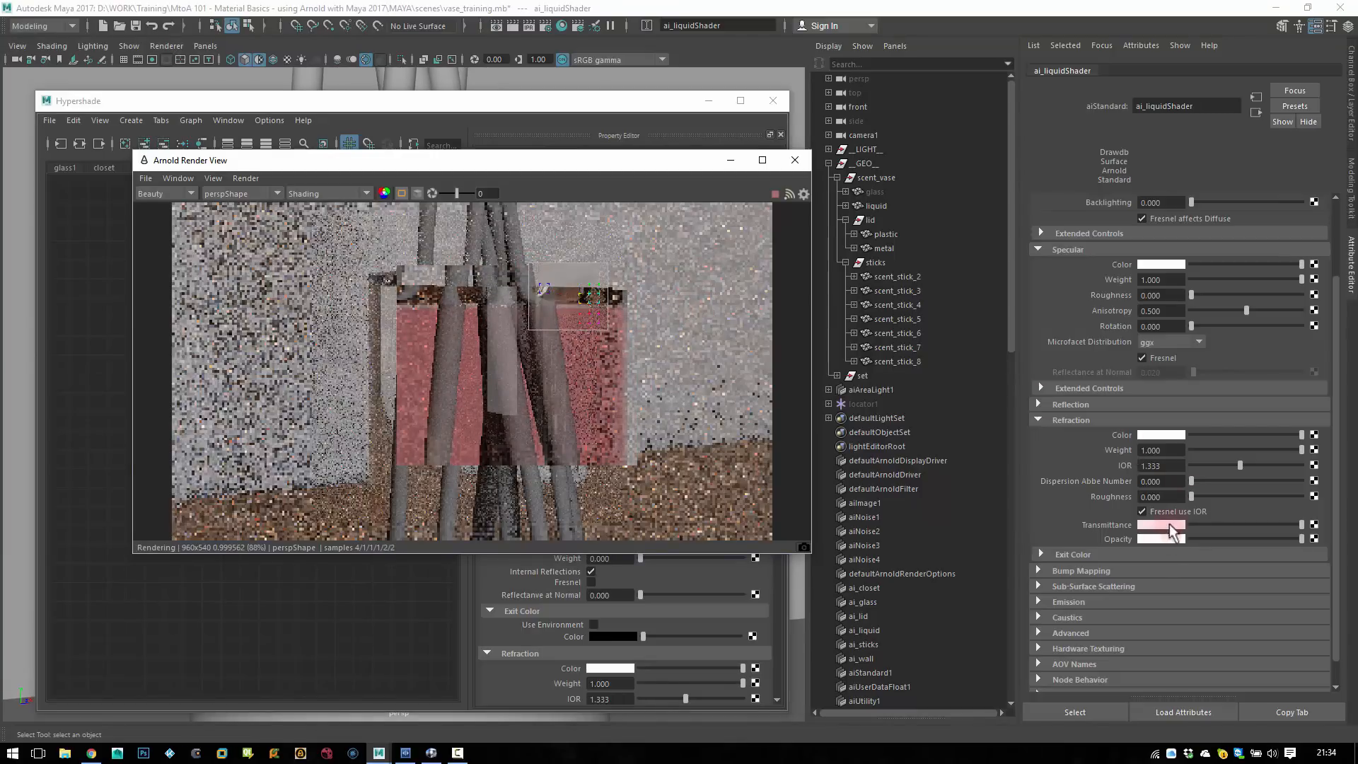
# - Compare tinting methods by whitening the transmittance and giving the refraction color the pale pink, ending with the refraction color white
pyautogui.click(1160, 433)
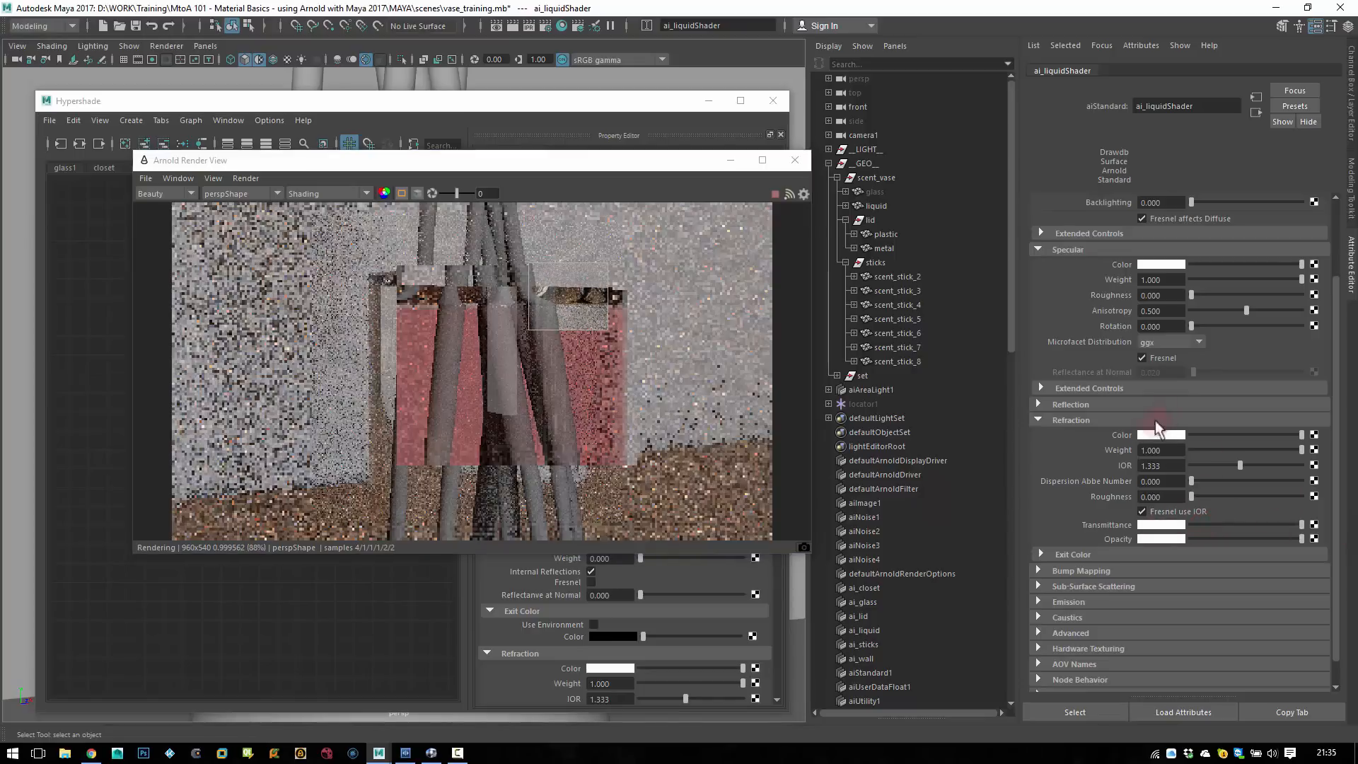
pyautogui.click(1069, 425)
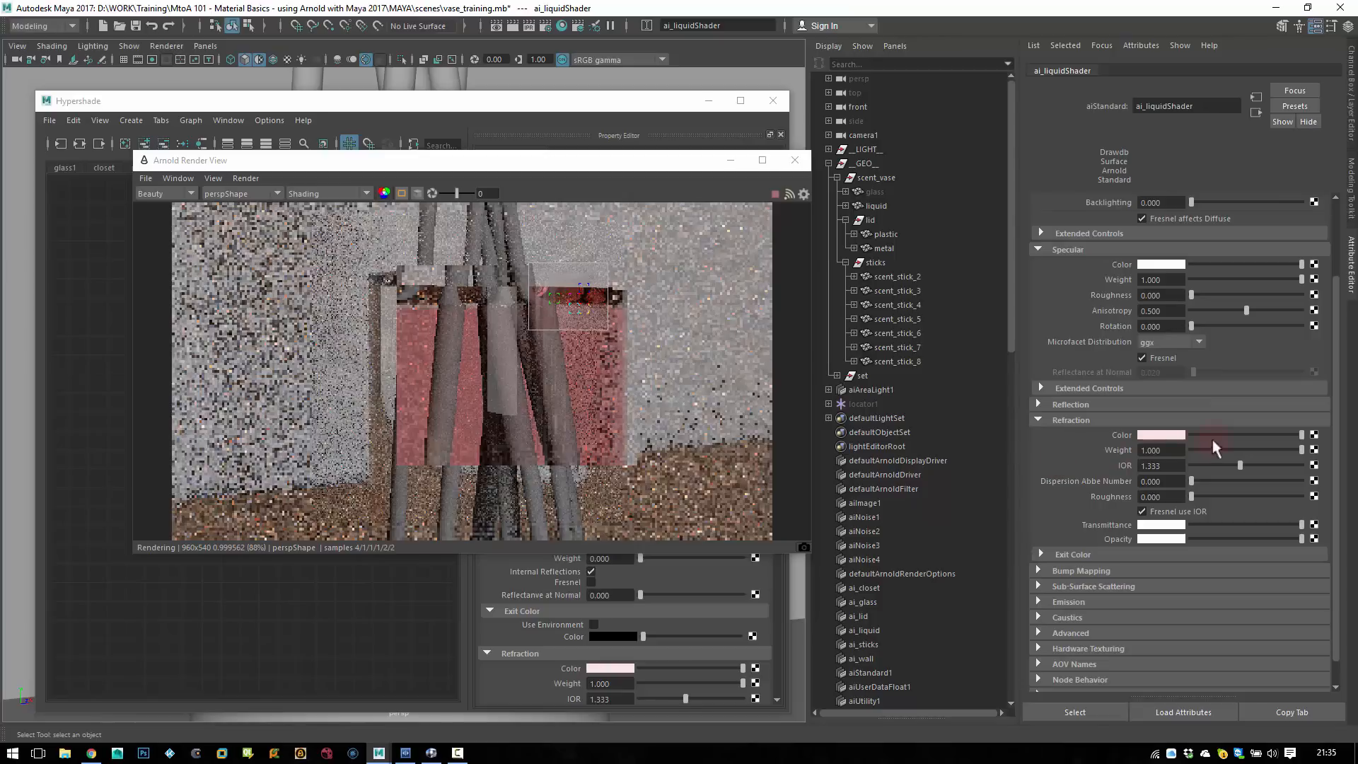
pyautogui.moveTo(1212, 436); pyautogui.dragTo(1338, 456)
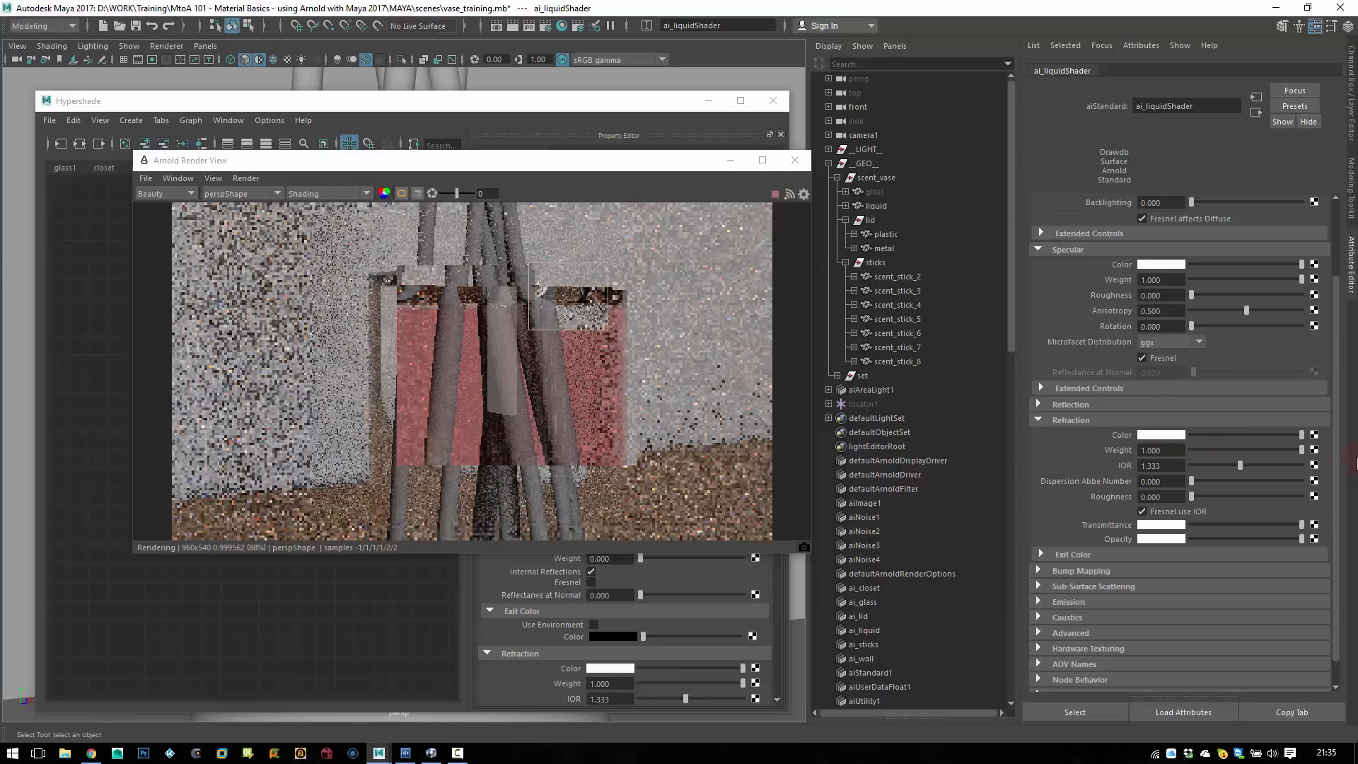
# - Restore the pale pink transmittance with saturation 0.224, and render a larger region over one side of the liquid
pyautogui.click(1154, 525)
pyautogui.click(1064, 515)
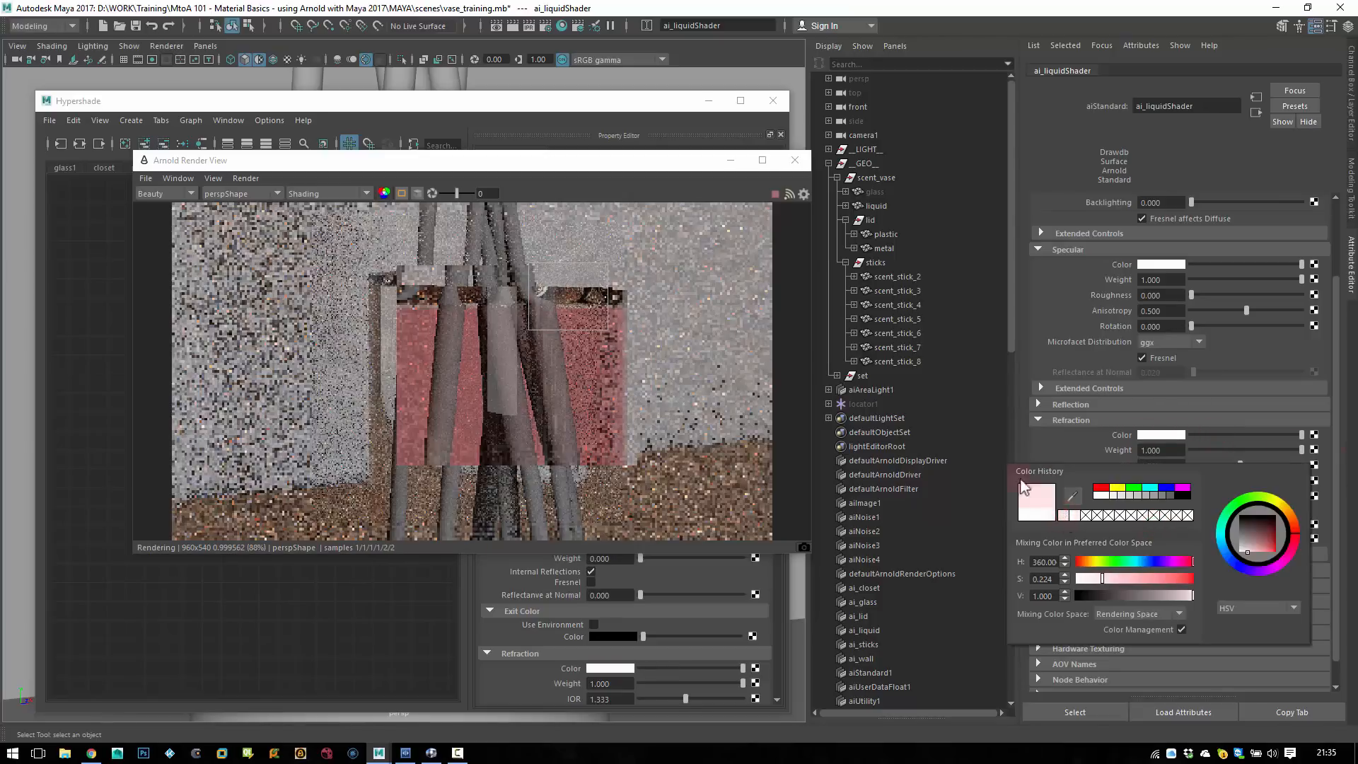
pyautogui.moveTo(674, 253); pyautogui.dragTo(516, 482)
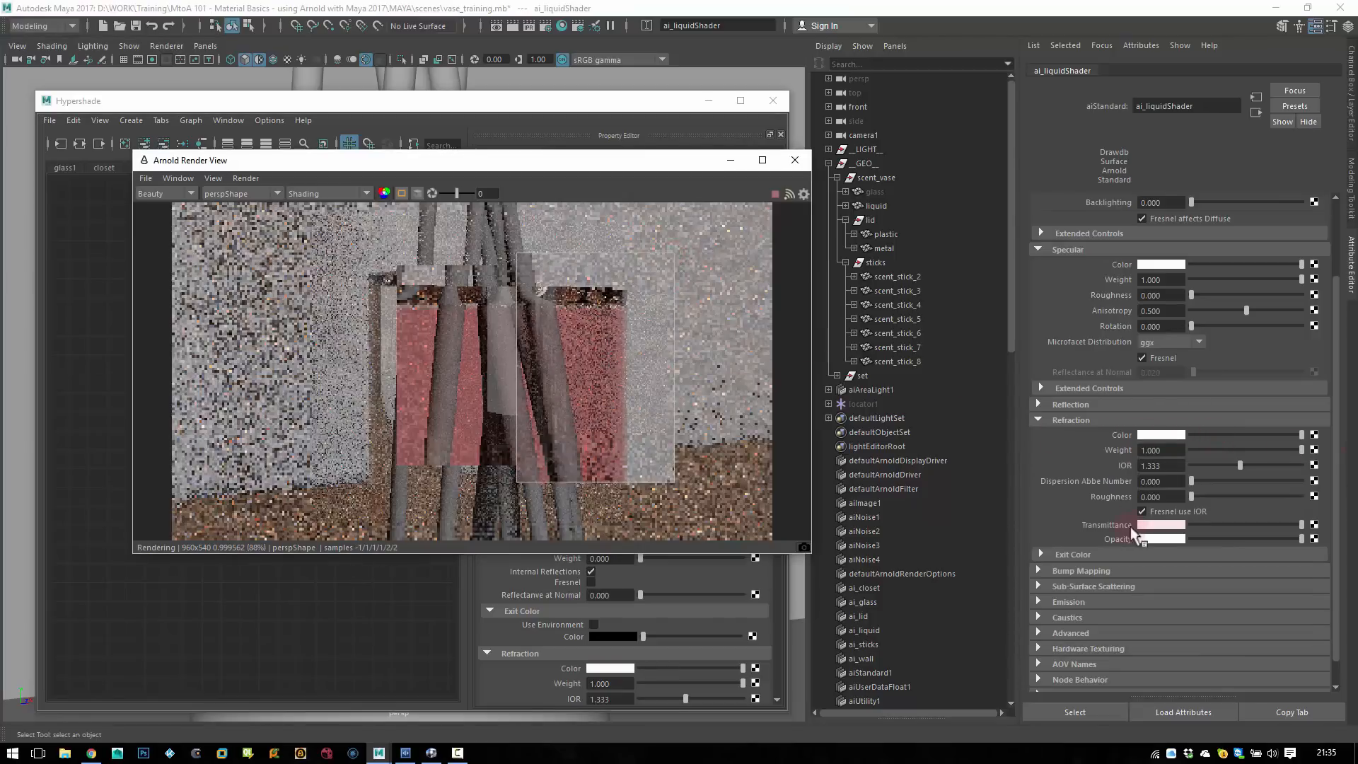
# - Open the transmittance in the full color editor, arrange the windows around the render, and try a saturation of 0.122
pyautogui.click(1154, 525)
pyautogui.click(1169, 521)
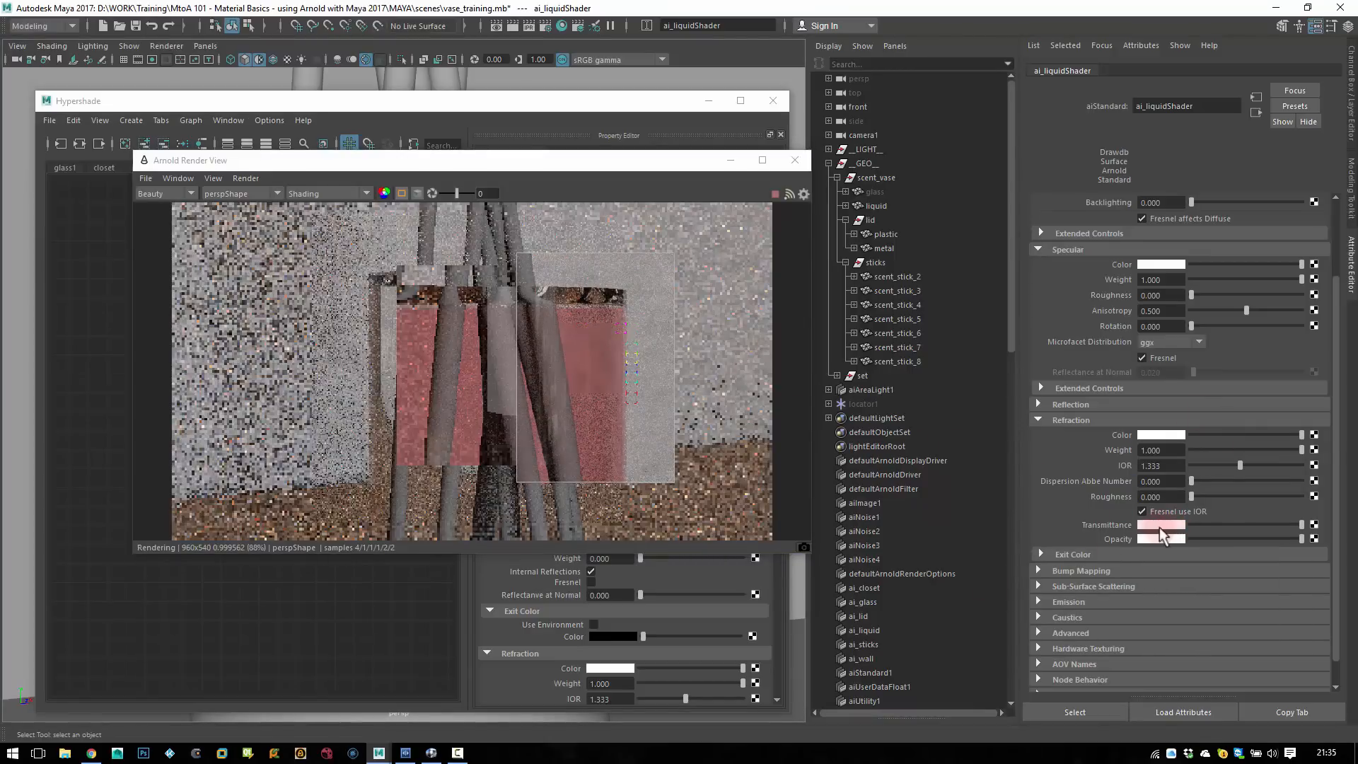
pyautogui.moveTo(647, 160); pyautogui.dragTo(918, 430)
pyautogui.moveTo(632, 101); pyautogui.dragTo(204, 108)
pyautogui.moveTo(531, 199); pyautogui.dragTo(1089, 260)
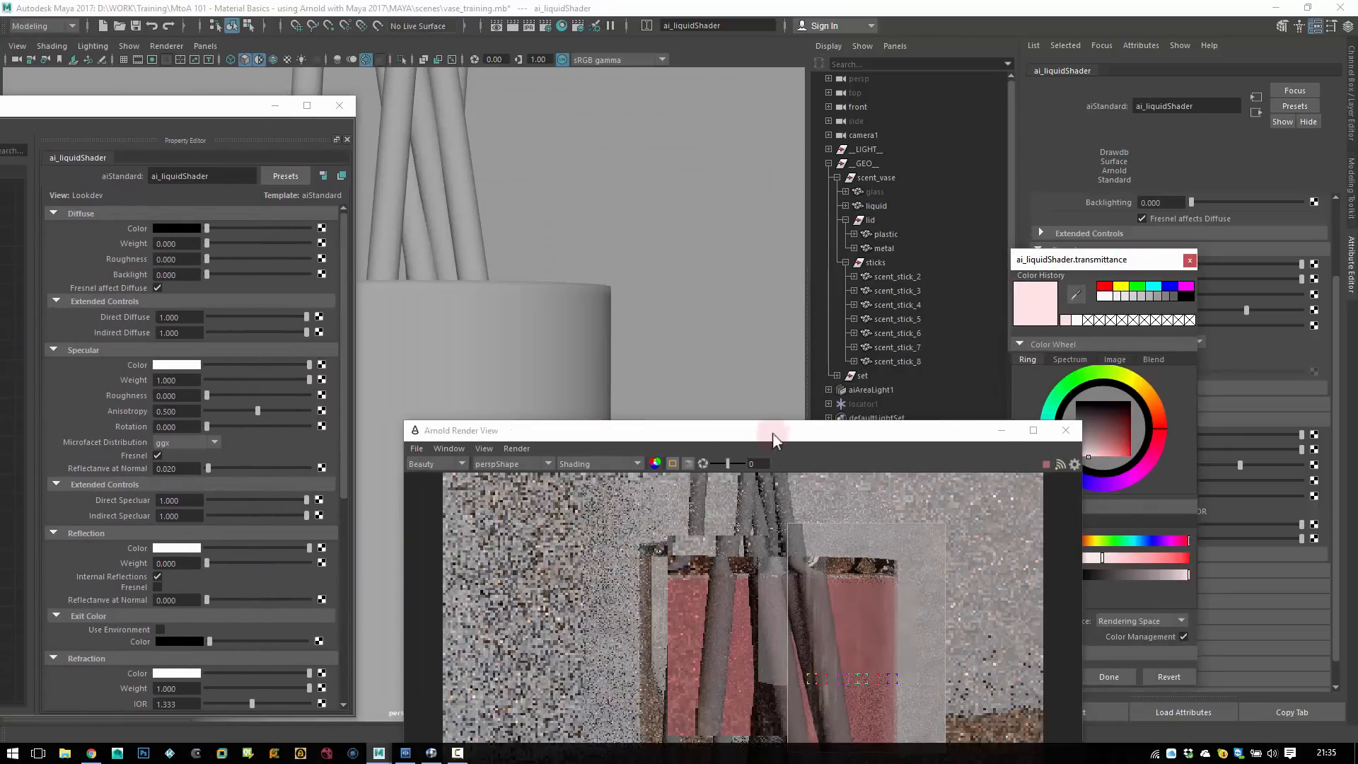
pyautogui.moveTo(773, 432); pyautogui.dragTo(681, 96)
pyautogui.moveTo(1090, 259); pyautogui.dragTo(1076, 134)
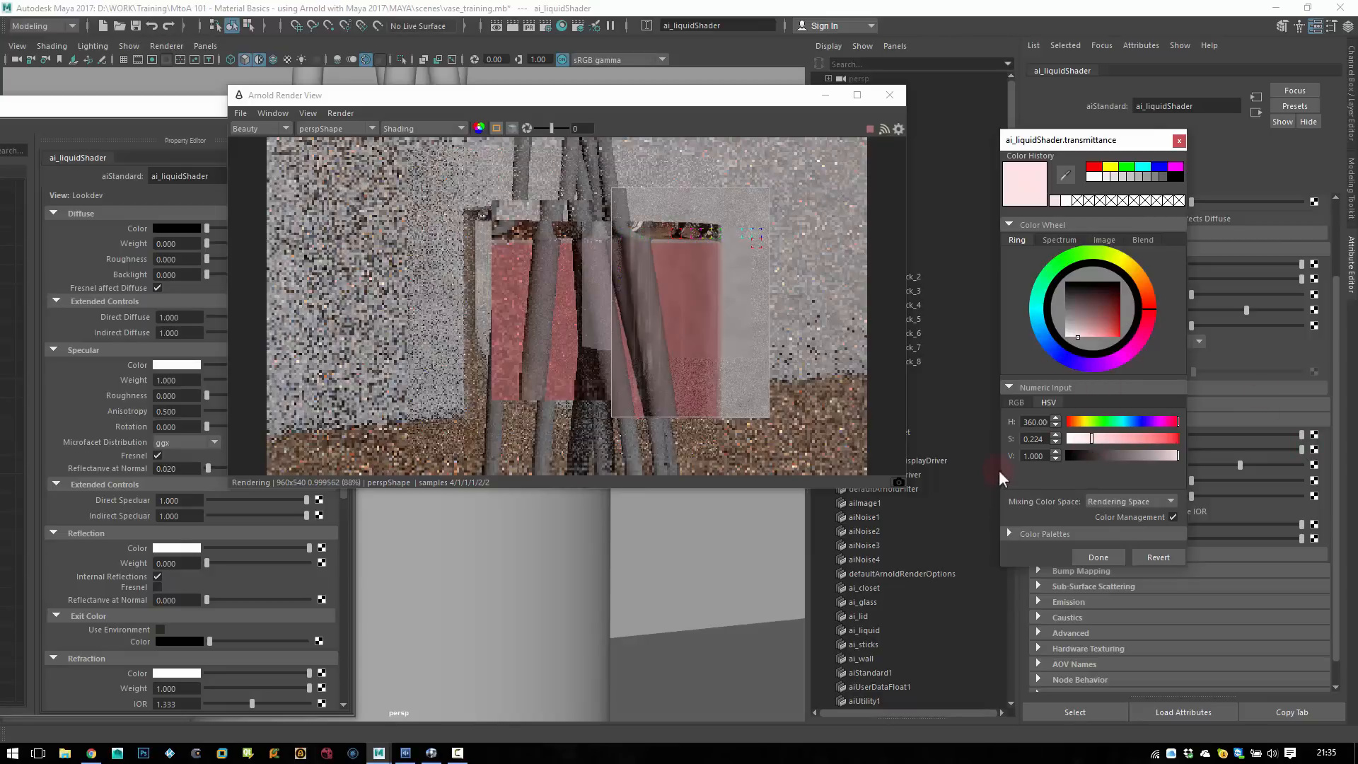
pyautogui.moveTo(1091, 439); pyautogui.dragTo(1084, 436)
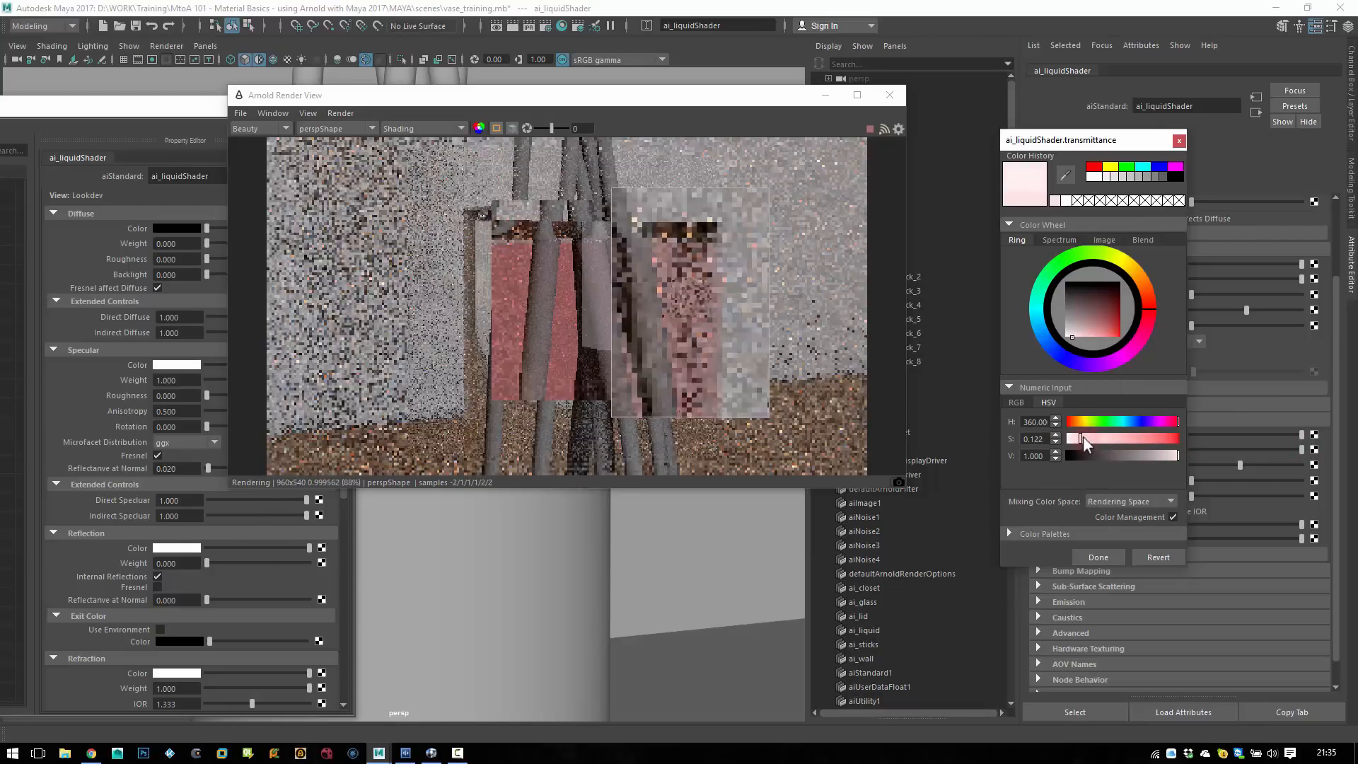
# - Remove the render region so the whole vase renders, and close the transmittance color editor
pyautogui.keyDown('alt'); pyautogui.moveTo(707, 557); pyautogui.dragTo(556, 552, button='right'); pyautogui.keyUp('alt')
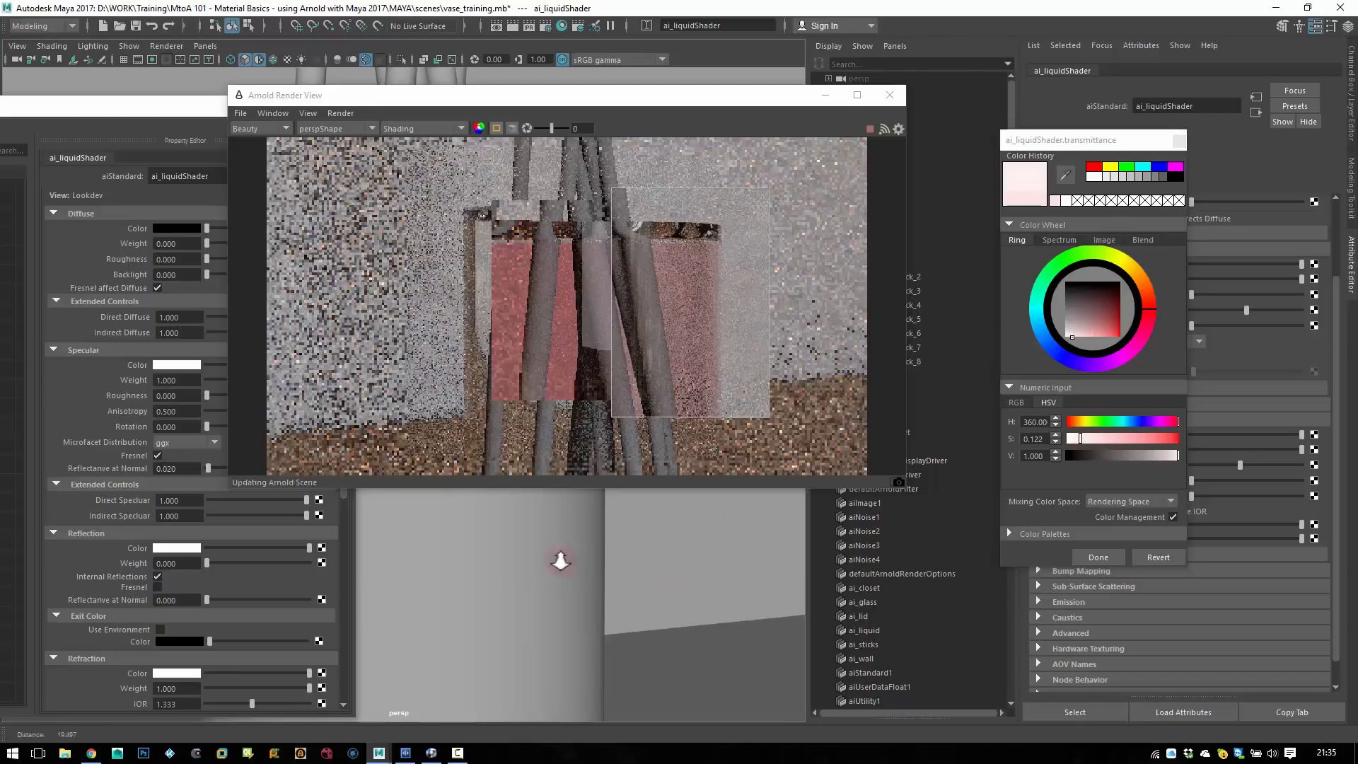
pyautogui.click(555, 281)
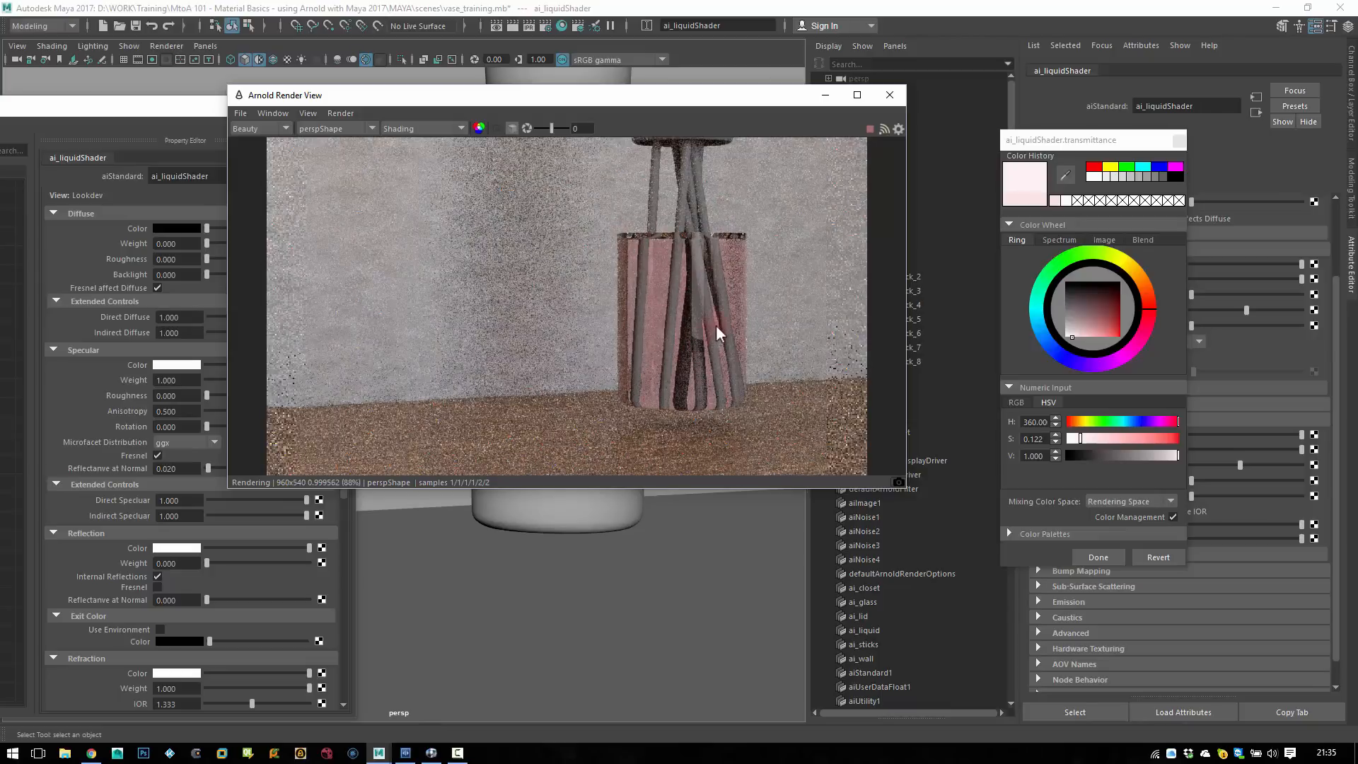
pyautogui.click(1179, 140)
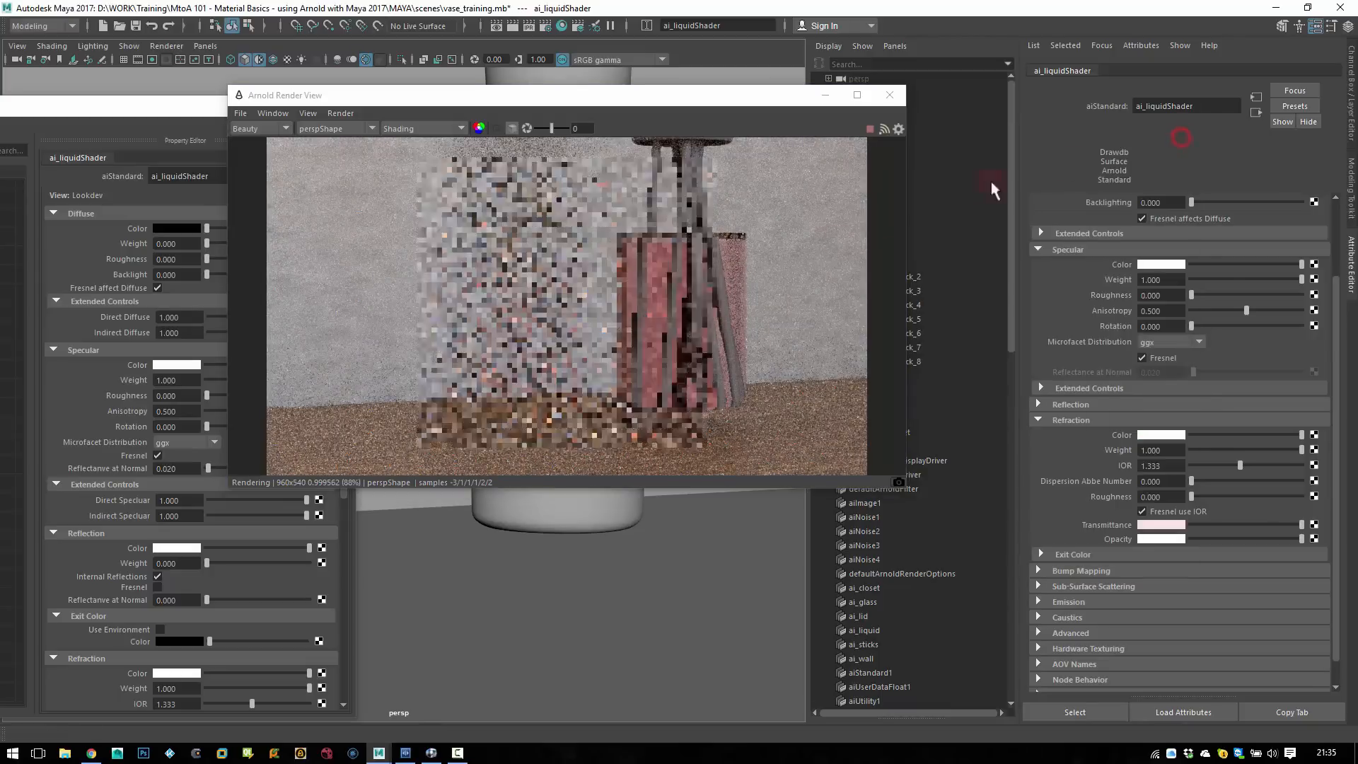
# - Lower the transmittance saturation of ai_liquidShader to a paler pink, and close the Arnold Render View
pyautogui.click(1163, 525)
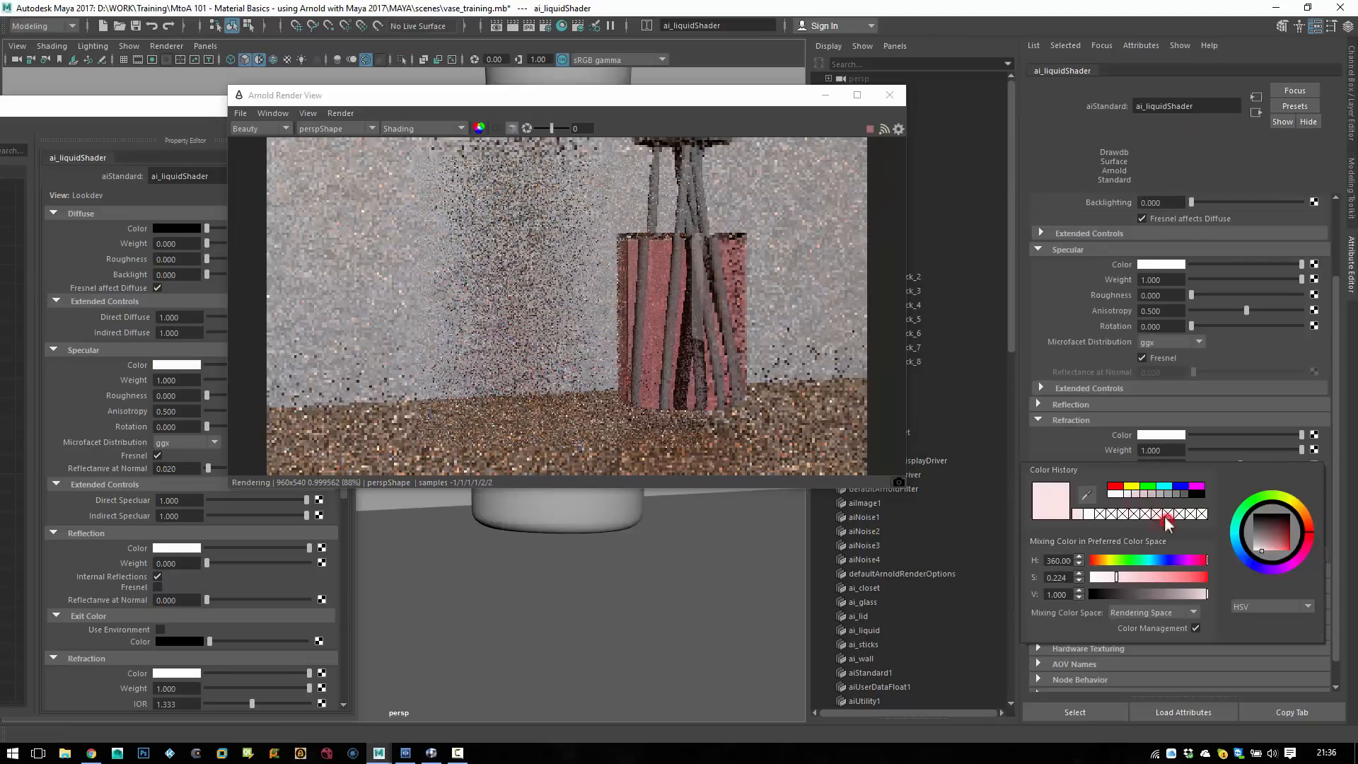
pyautogui.click(1105, 575)
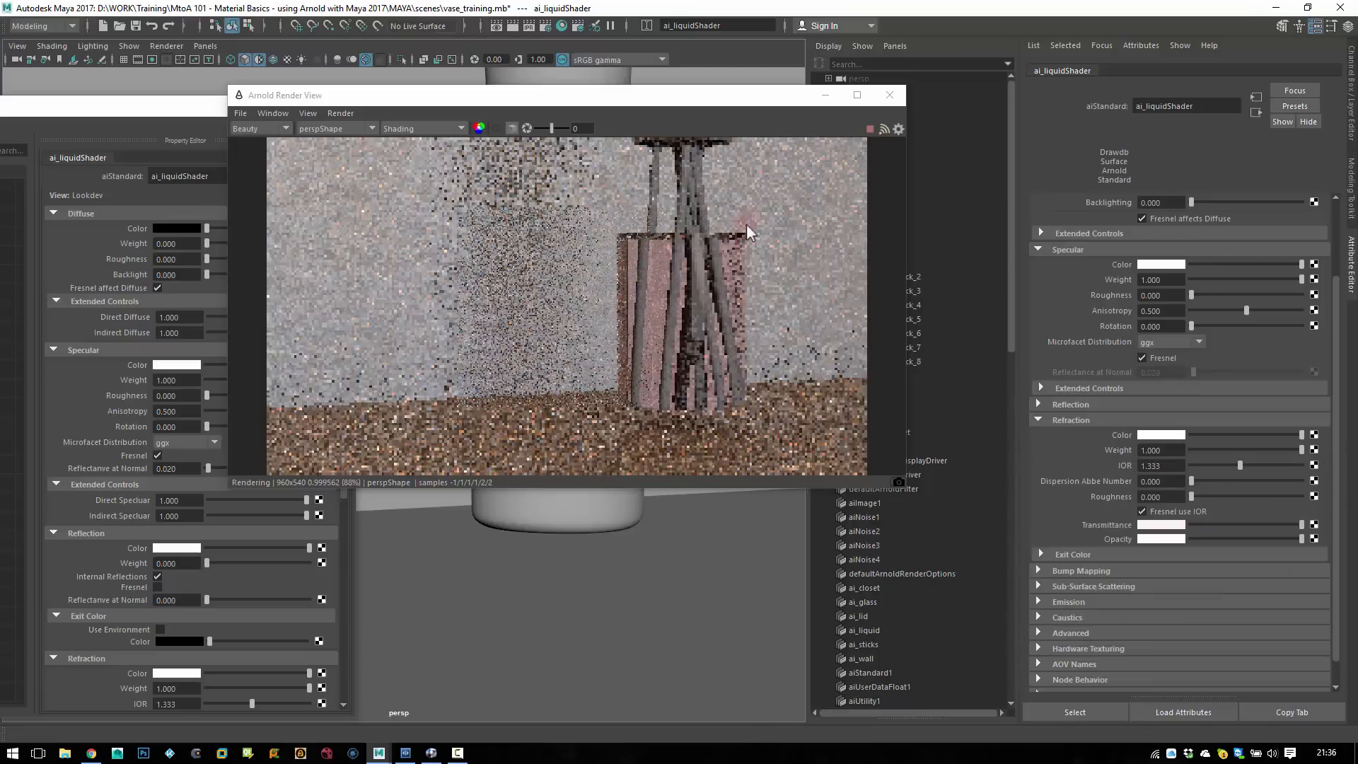
pyautogui.click(889, 95)
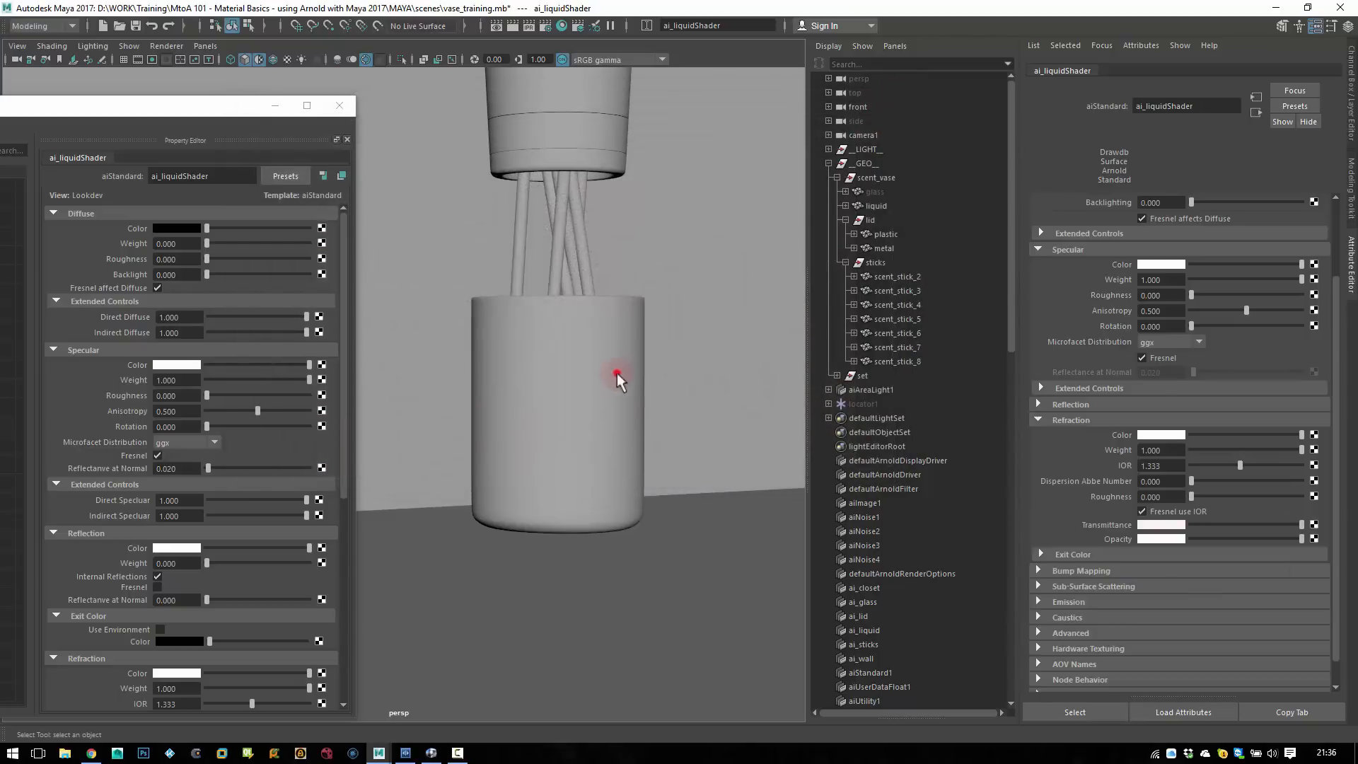
# - Hide the liquid mesh and select the plastic lid mesh above the sticks
pyautogui.click(616, 373)
pyautogui.hotkey('ctrl', 'h')
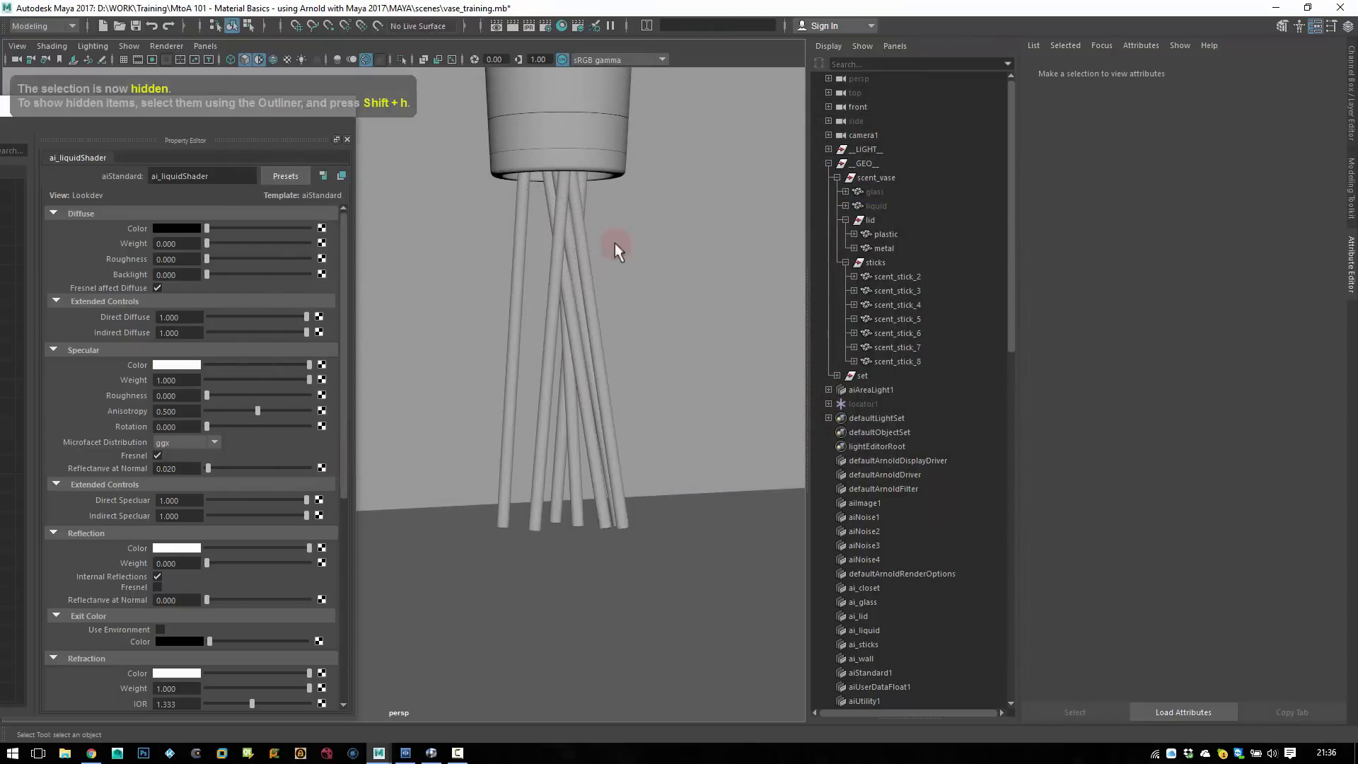
pyautogui.keyDown('alt'); pyautogui.moveTo(596, 265); pyautogui.dragTo(598, 450, button='middle'); pyautogui.keyUp('alt')
pyautogui.click(591, 283)
pyautogui.keyDown('alt'); pyautogui.moveTo(571, 283); pyautogui.dragTo(661, 280, button='right'); pyautogui.keyUp('alt')
pyautogui.keyDown('alt'); pyautogui.moveTo(662, 280); pyautogui.dragTo(610, 338, button='middle'); pyautogui.keyUp('alt')
# - Bring the Hypershade back into view and create a new aiStandard material below the liquid shader network
pyautogui.moveTo(248, 104); pyautogui.dragTo(845, 81)
pyautogui.keyDown('alt'); pyautogui.moveTo(497, 500); pyautogui.dragTo(494, 417, button='middle'); pyautogui.keyUp('alt')
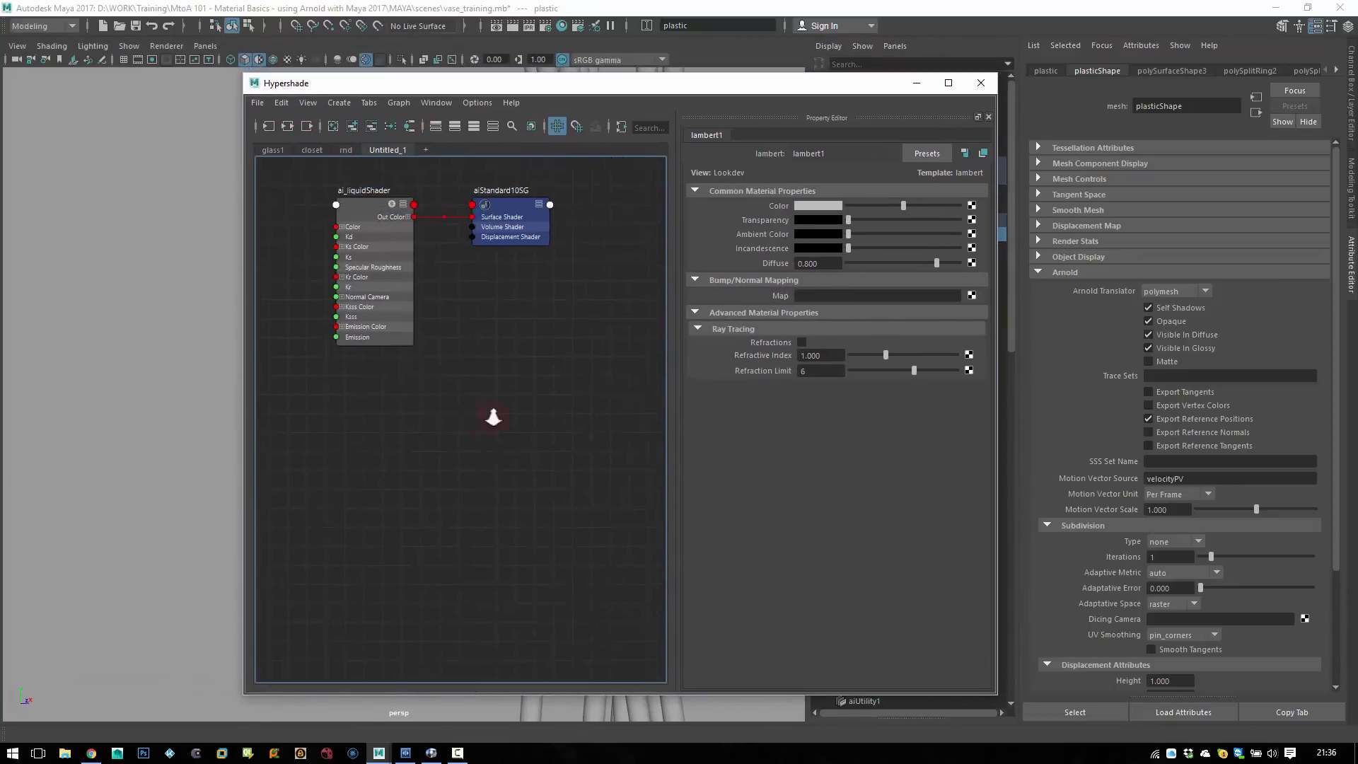
pyautogui.keyDown('alt'); pyautogui.moveTo(493, 417); pyautogui.dragTo(473, 464, button='right'); pyautogui.keyUp('alt')
pyautogui.press('Tab')
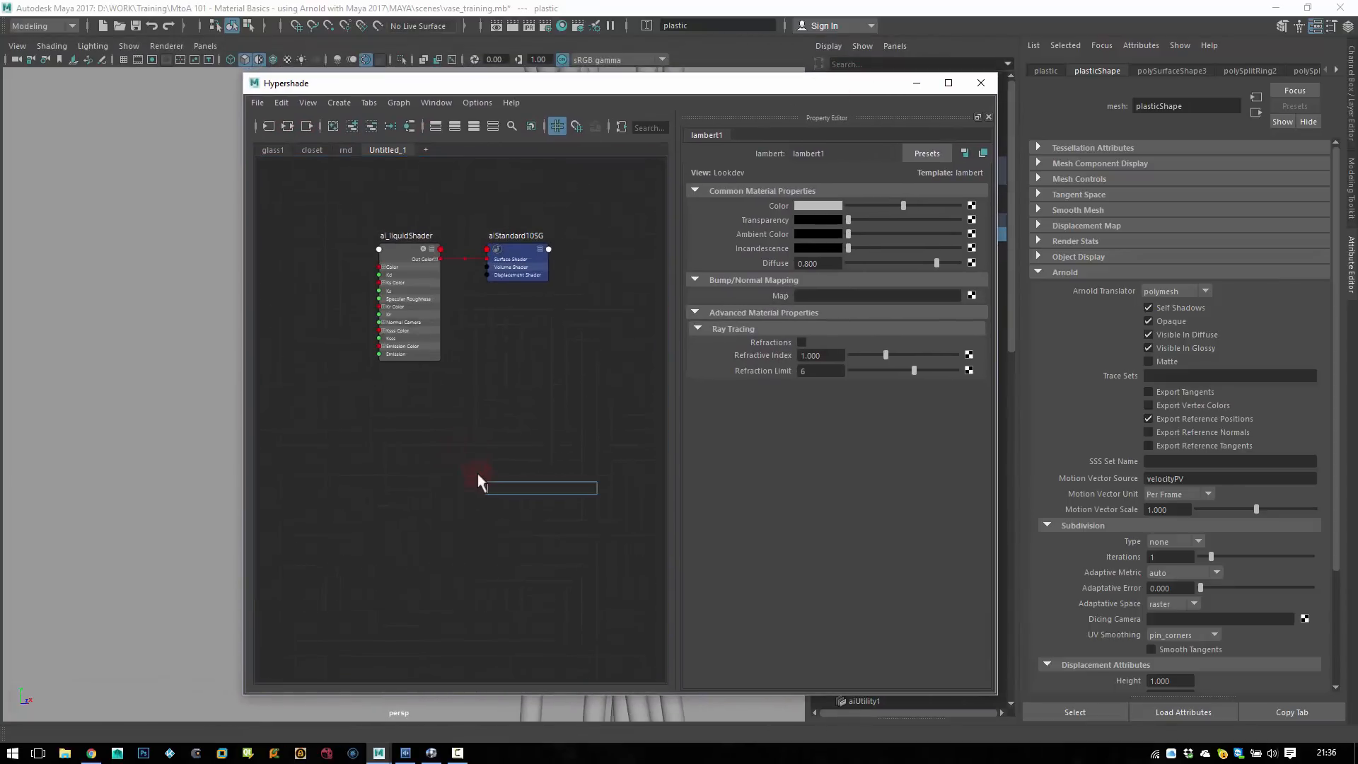
pyautogui.write('aiStandard')
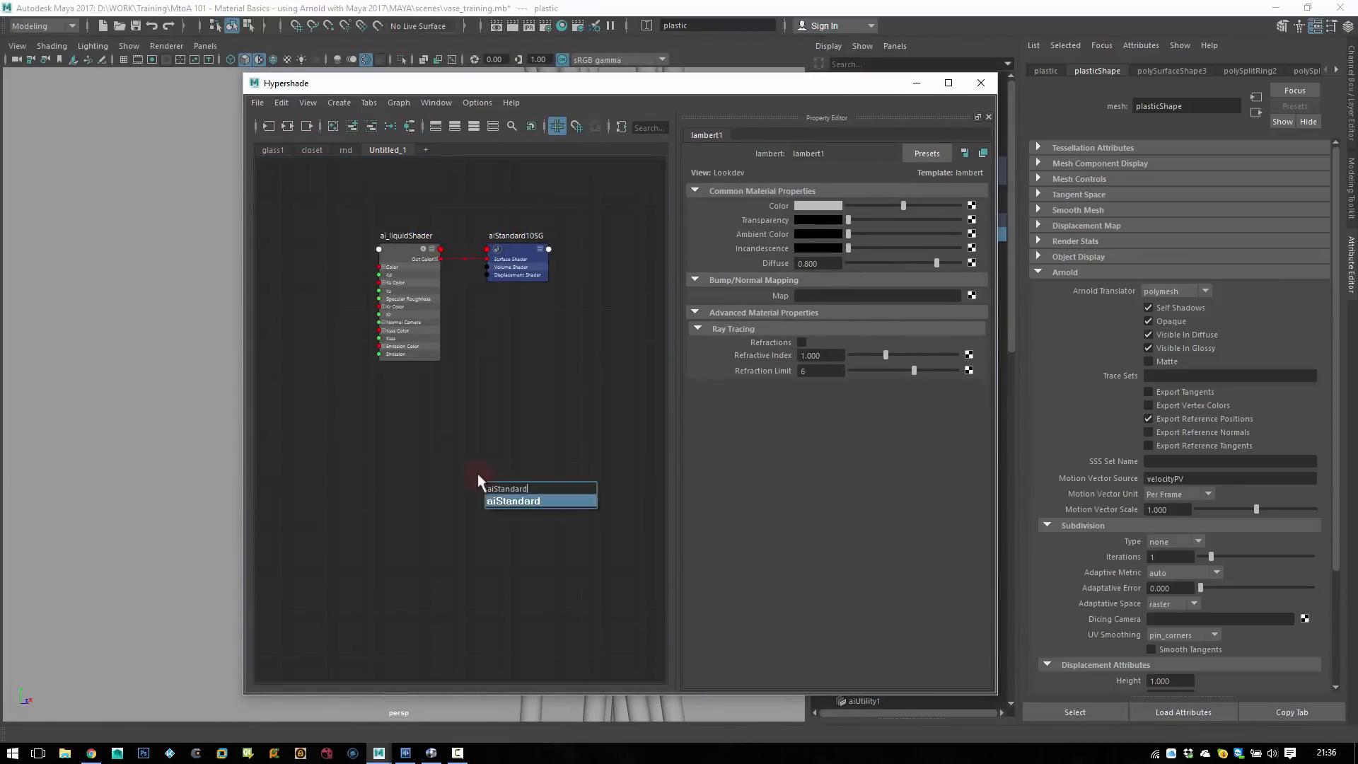
pyautogui.press('Return')
# - Switch to Pdplayer and examine the white plastic lid up close in the reference photo
pyautogui.click(405, 752)
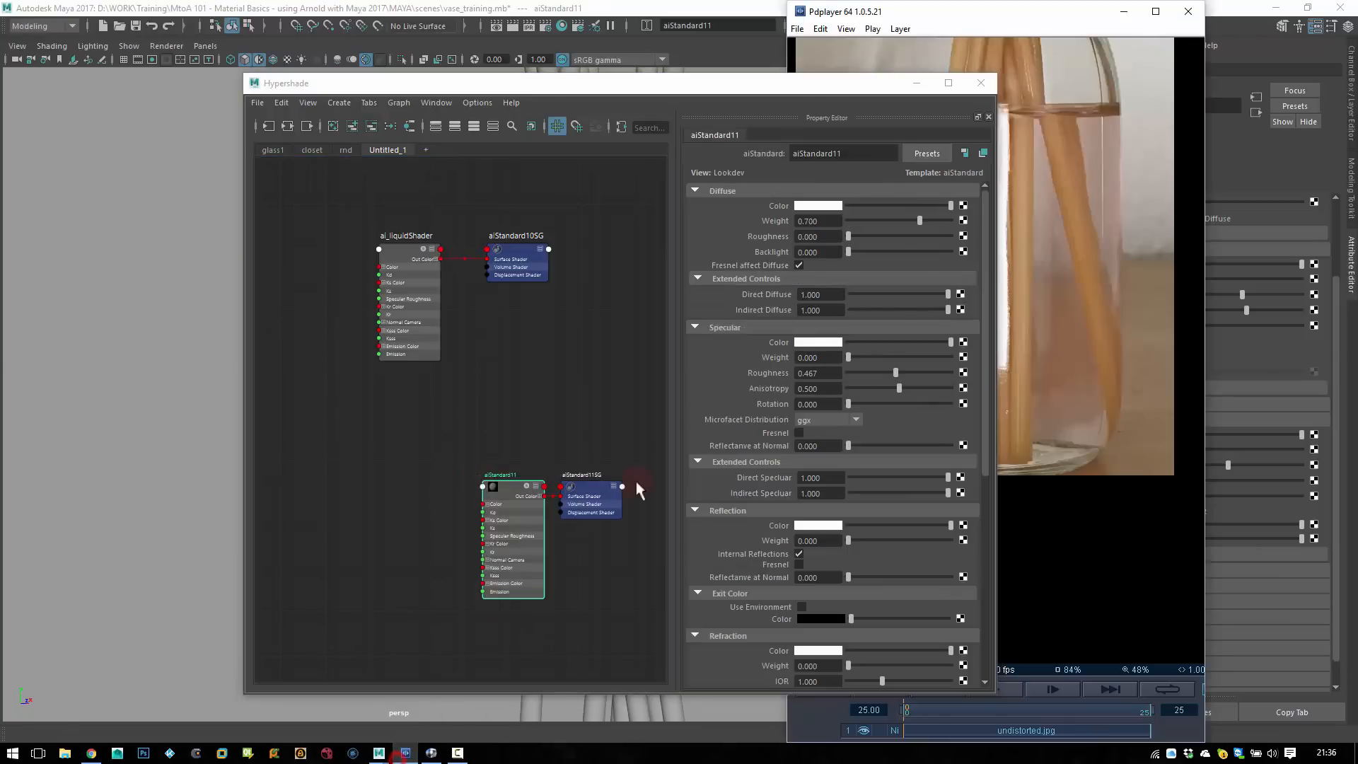
pyautogui.moveTo(1065, 145); pyautogui.dragTo(1121, 313)
pyautogui.scroll(3, 1135, 351)
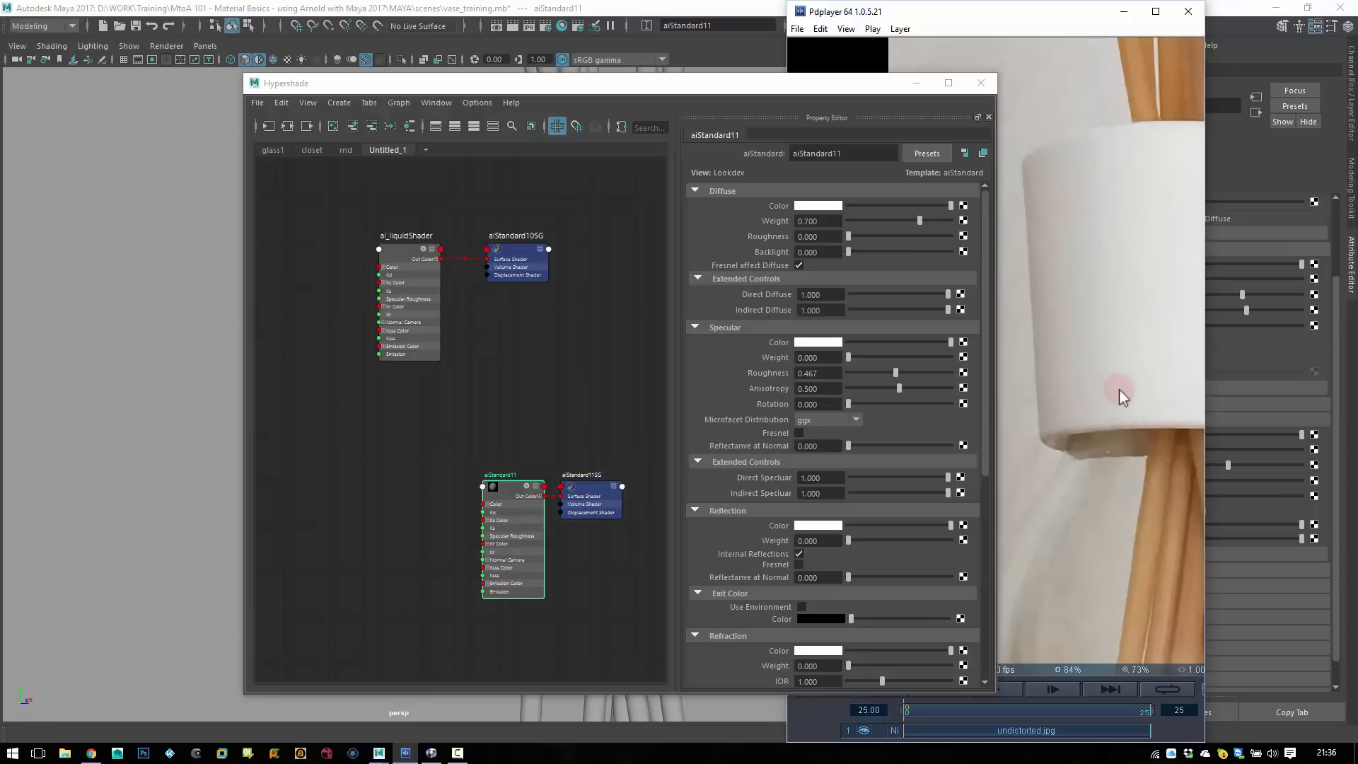
# - Finish viewing the lid in the reference photo, return to Maya and rename the new aiStandard material as ai_lidShader
pyautogui.moveTo(1119, 389); pyautogui.dragTo(1092, 317)
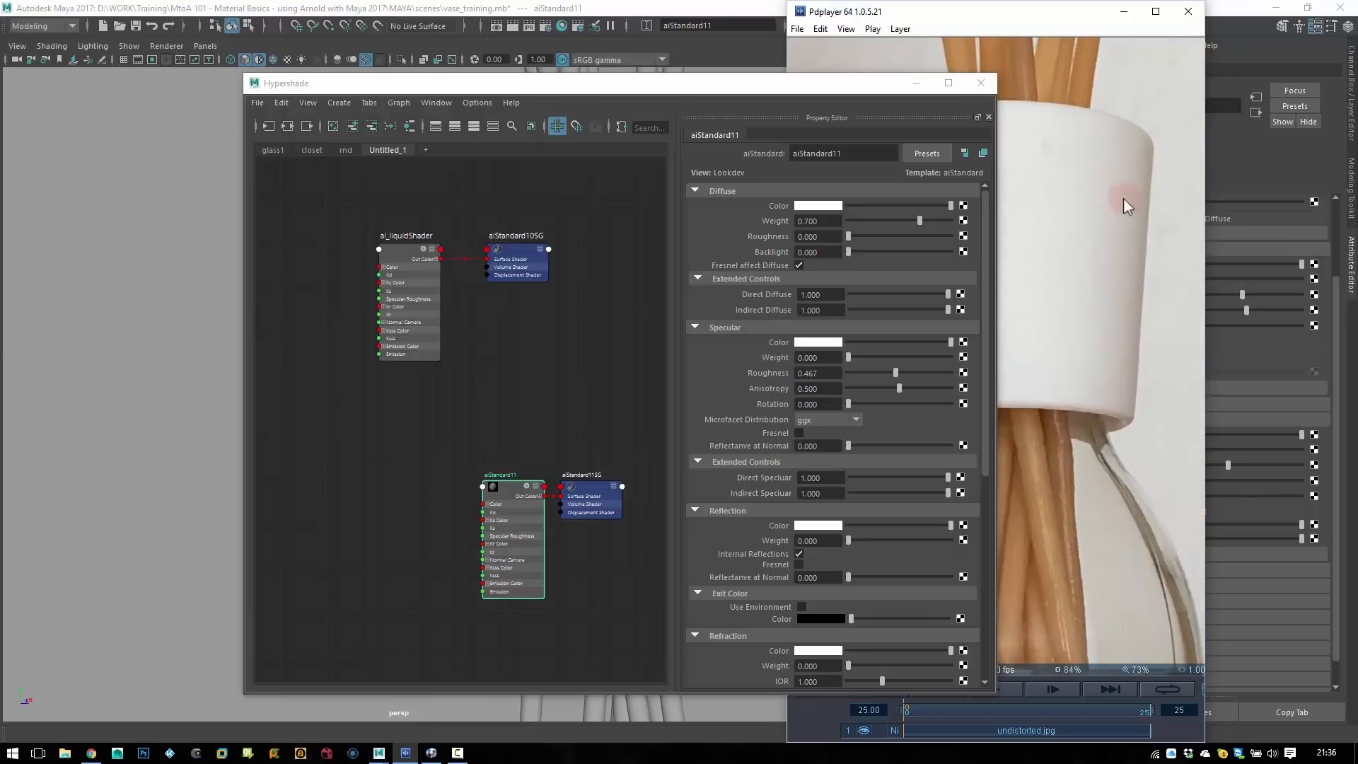
pyautogui.click(558, 401)
pyautogui.click(510, 486)
pyautogui.moveTo(1195, 107); pyautogui.dragTo(1134, 115)
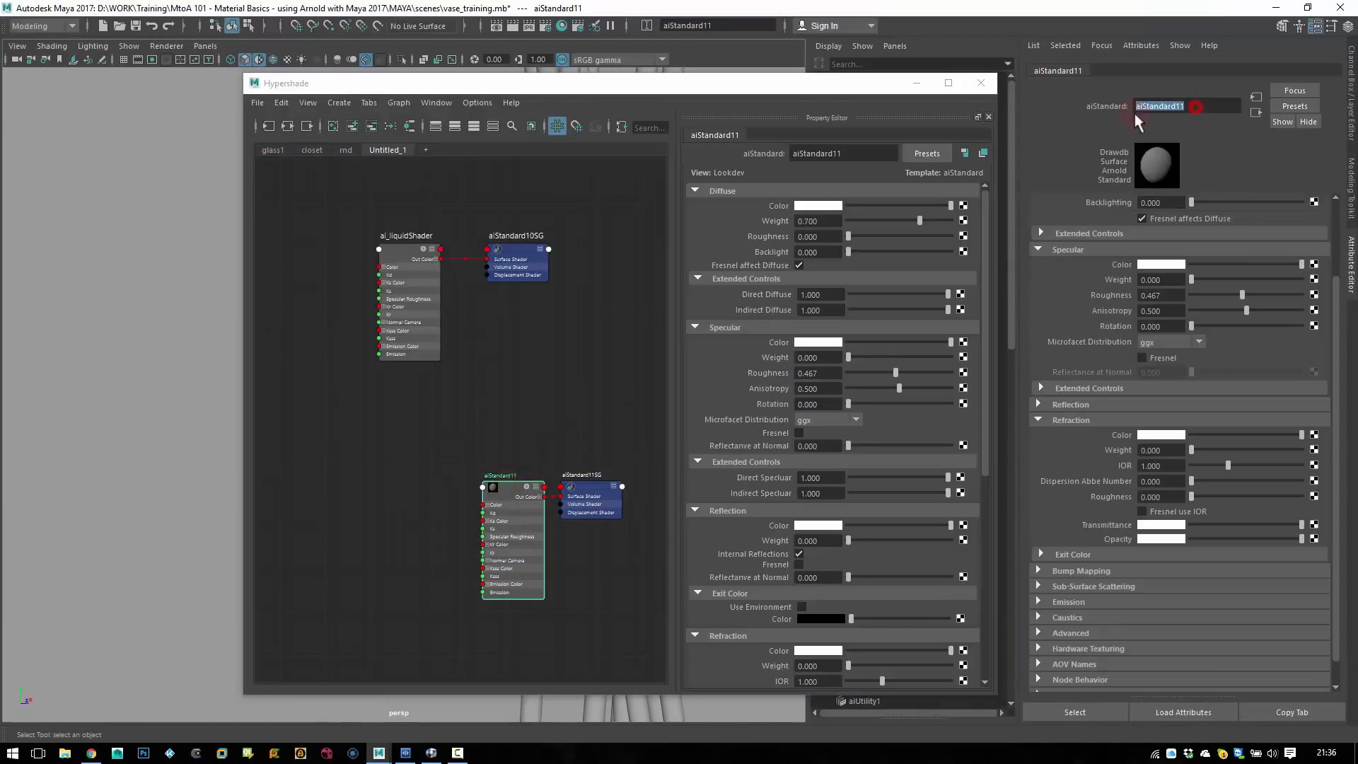
pyautogui.write('ai_lidShader')
pyautogui.press('Return')
# - Move the Hypershade off the lid, select the plastic lid mesh and assign ai_lidShader to it
pyautogui.keyDown('alt'); pyautogui.moveTo(400, 464); pyautogui.dragTo(426, 423, button='middle'); pyautogui.keyUp('alt')
pyautogui.scroll(2, 416, 447)
pyautogui.click(405, 440)
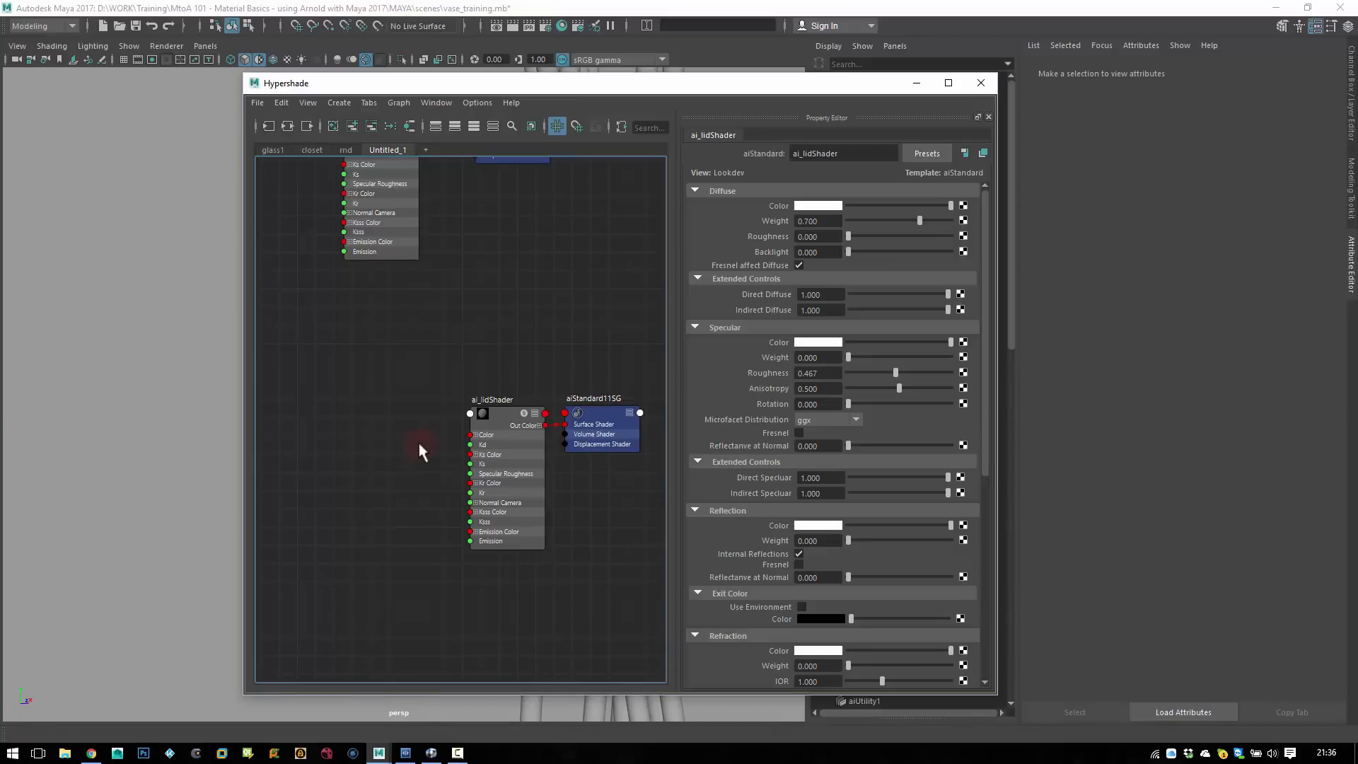
pyautogui.click(494, 421)
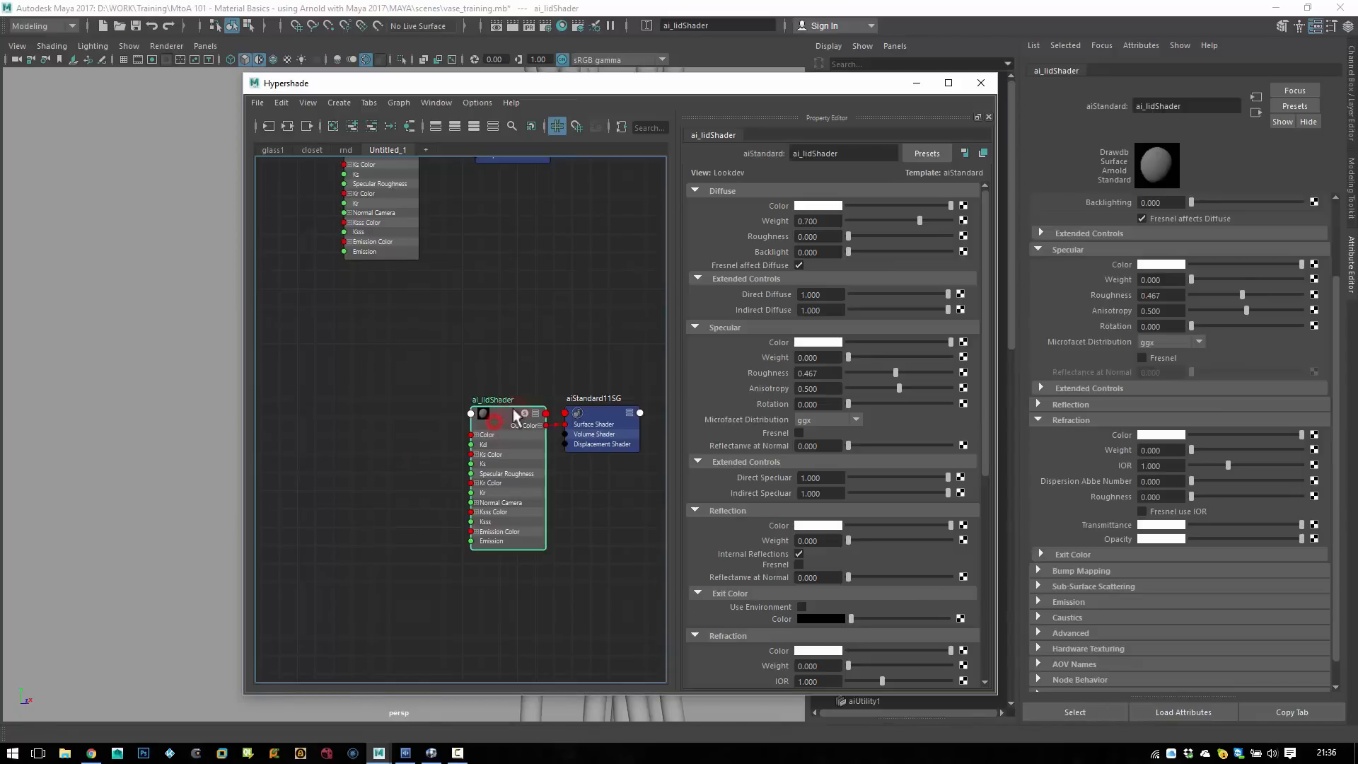
pyautogui.moveTo(789, 84); pyautogui.dragTo(362, 68)
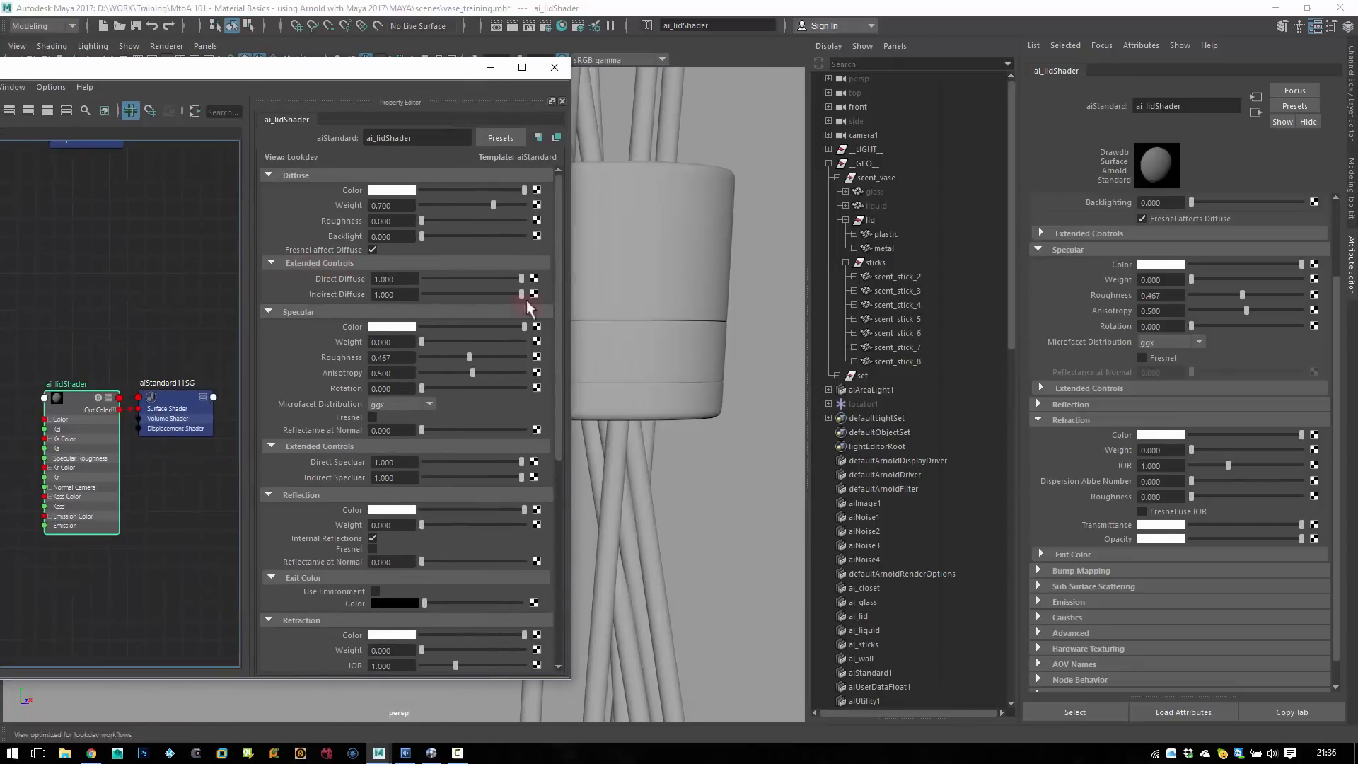
pyautogui.moveTo(703, 256)
pyautogui.mouseDown(button='right')
pyautogui.moveTo(676, 274)
pyautogui.moveTo(691, 265)
pyautogui.mouseUp(button='right')
pyautogui.click(697, 267)
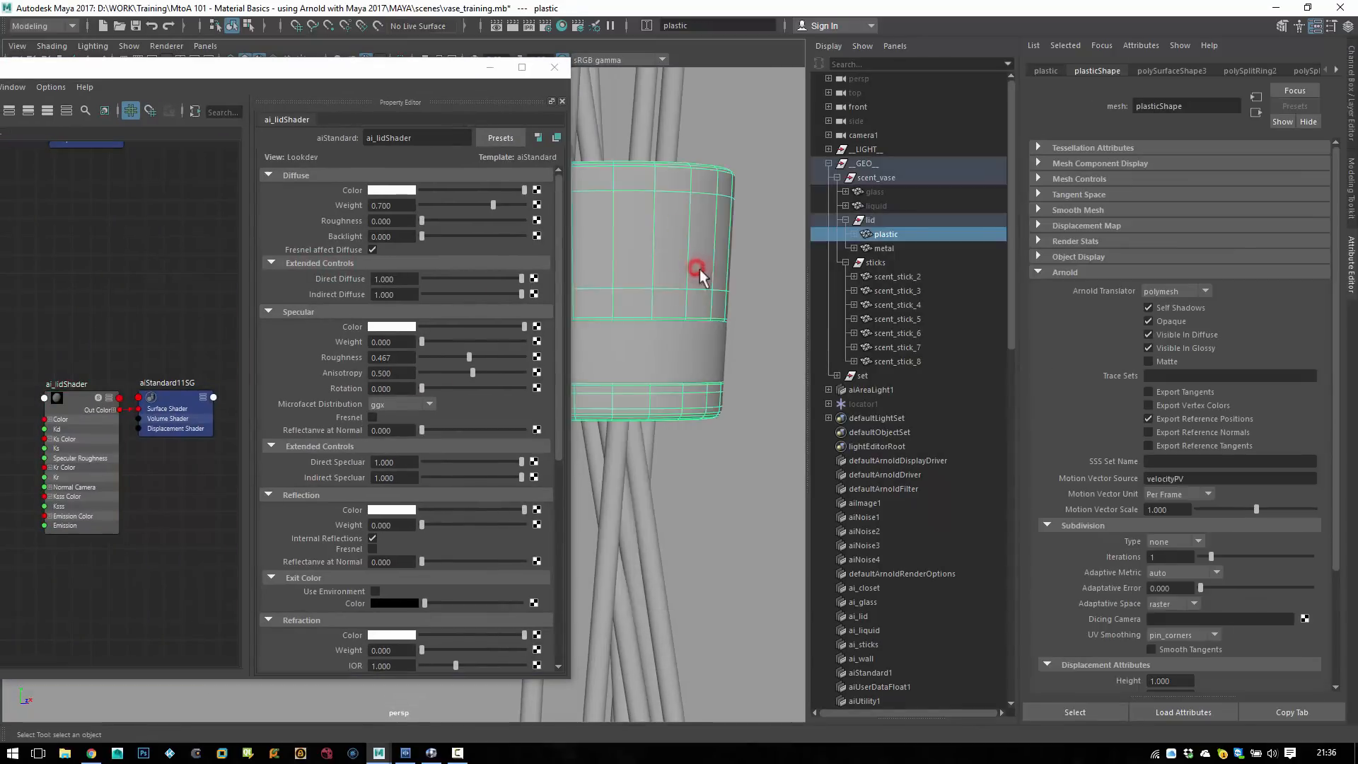
pyautogui.moveTo(74, 398); pyautogui.dragTo(136, 343, button='right')
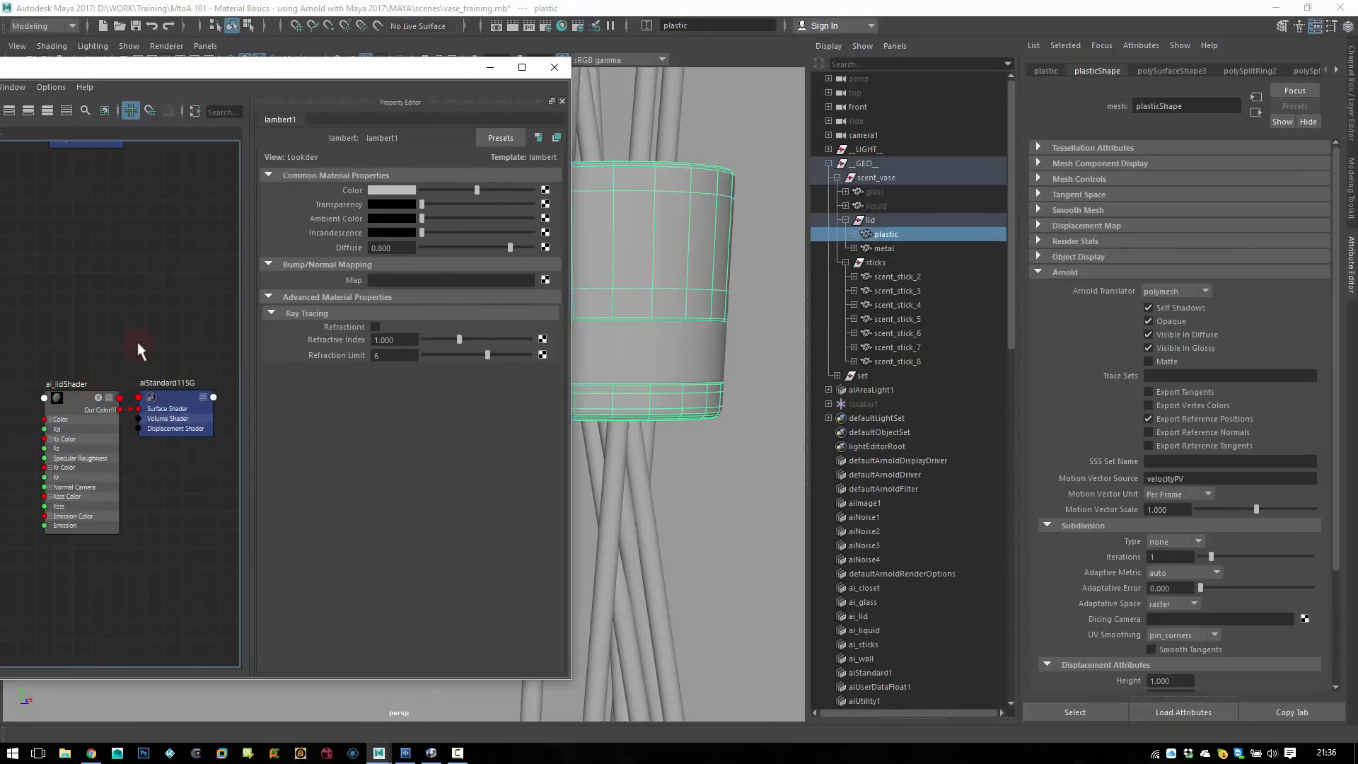
# - Open the Arnold Render View to render the lid interactively from the perspective camera
pyautogui.moveTo(181, 67); pyautogui.dragTo(467, 125)
pyautogui.click(719, 41)
pyautogui.press('space')
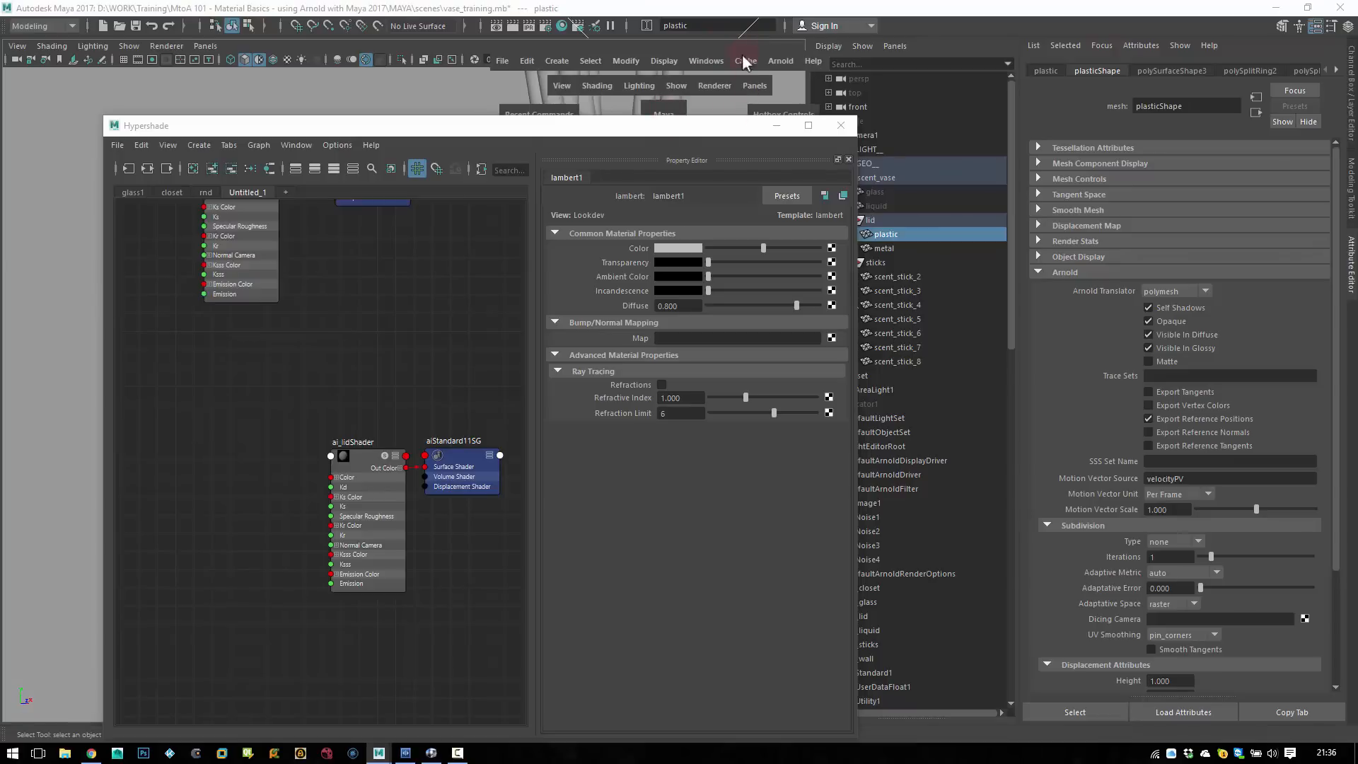
pyautogui.click(779, 62)
pyautogui.click(787, 87)
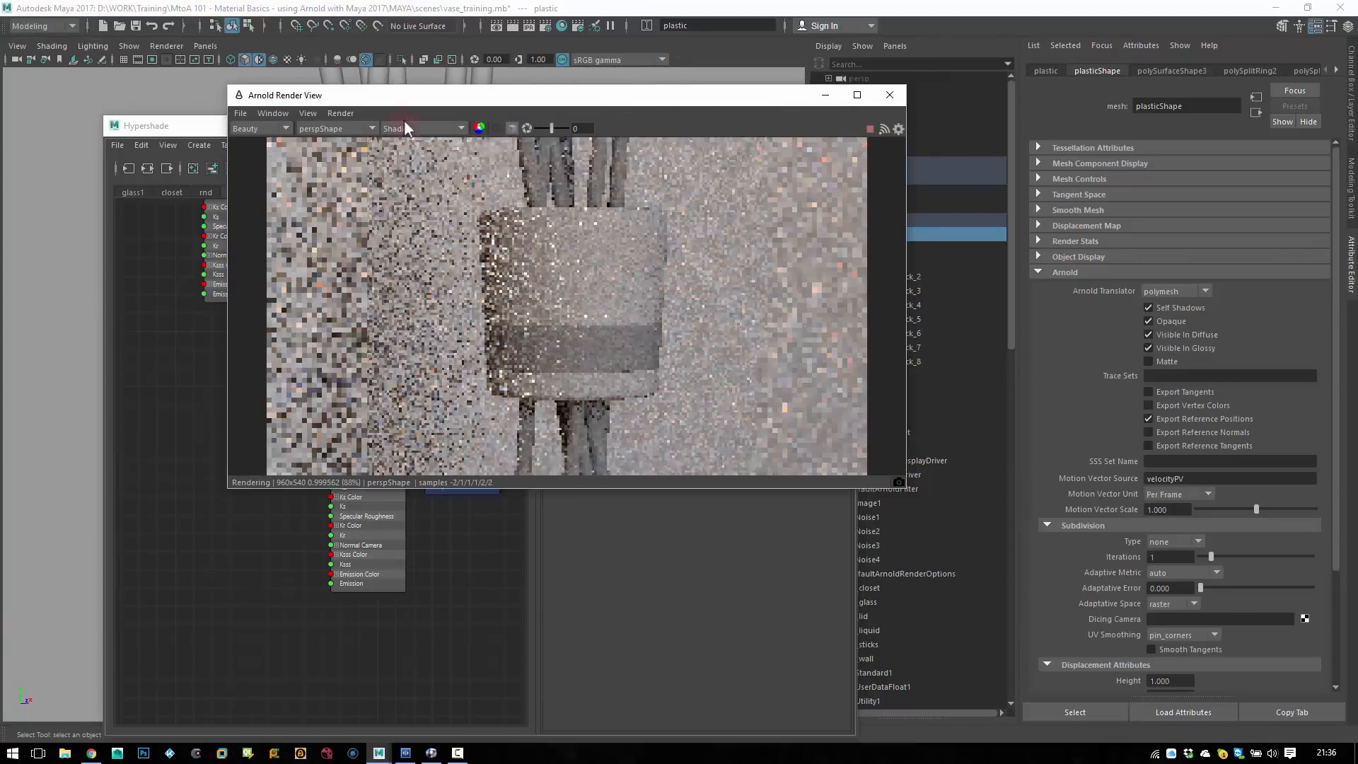
# - Enable the crop region in the Arnold Render View and draw it around the whole lid
pyautogui.click(265, 116)
pyautogui.moveTo(312, 224)
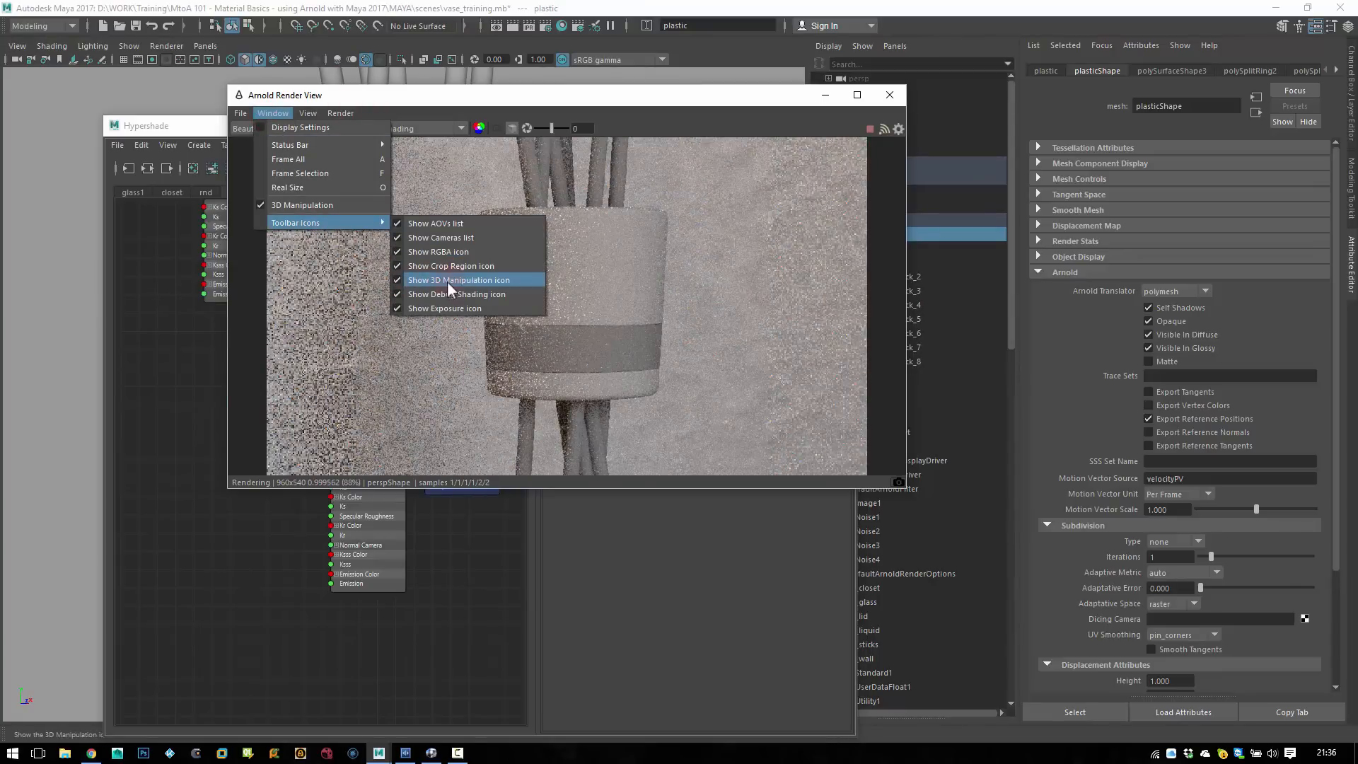
pyautogui.click(512, 129)
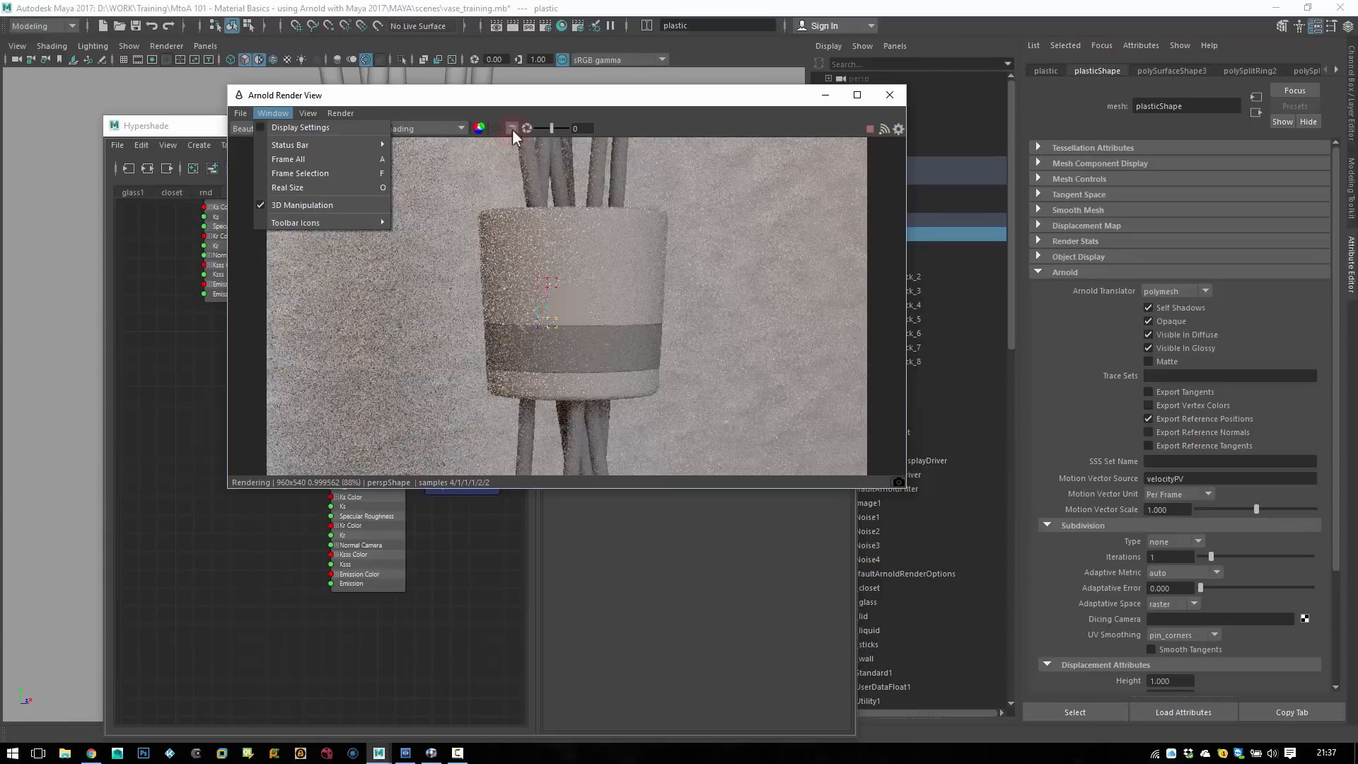
pyautogui.click(524, 100)
pyautogui.click(513, 130)
pyautogui.moveTo(575, 317)
pyautogui.mouseDown()
pyautogui.moveTo(538, 285)
pyautogui.moveTo(605, 224)
pyautogui.moveTo(614, 261)
pyautogui.moveTo(566, 286)
pyautogui.moveTo(595, 315)
pyautogui.mouseUp()
pyautogui.click(515, 127)
pyautogui.moveTo(460, 164); pyautogui.dragTo(683, 395)
# - Load ai_lidShader in the Property Editor and place the Hypershade and the Arnold Render View side by side
pyautogui.click(210, 124)
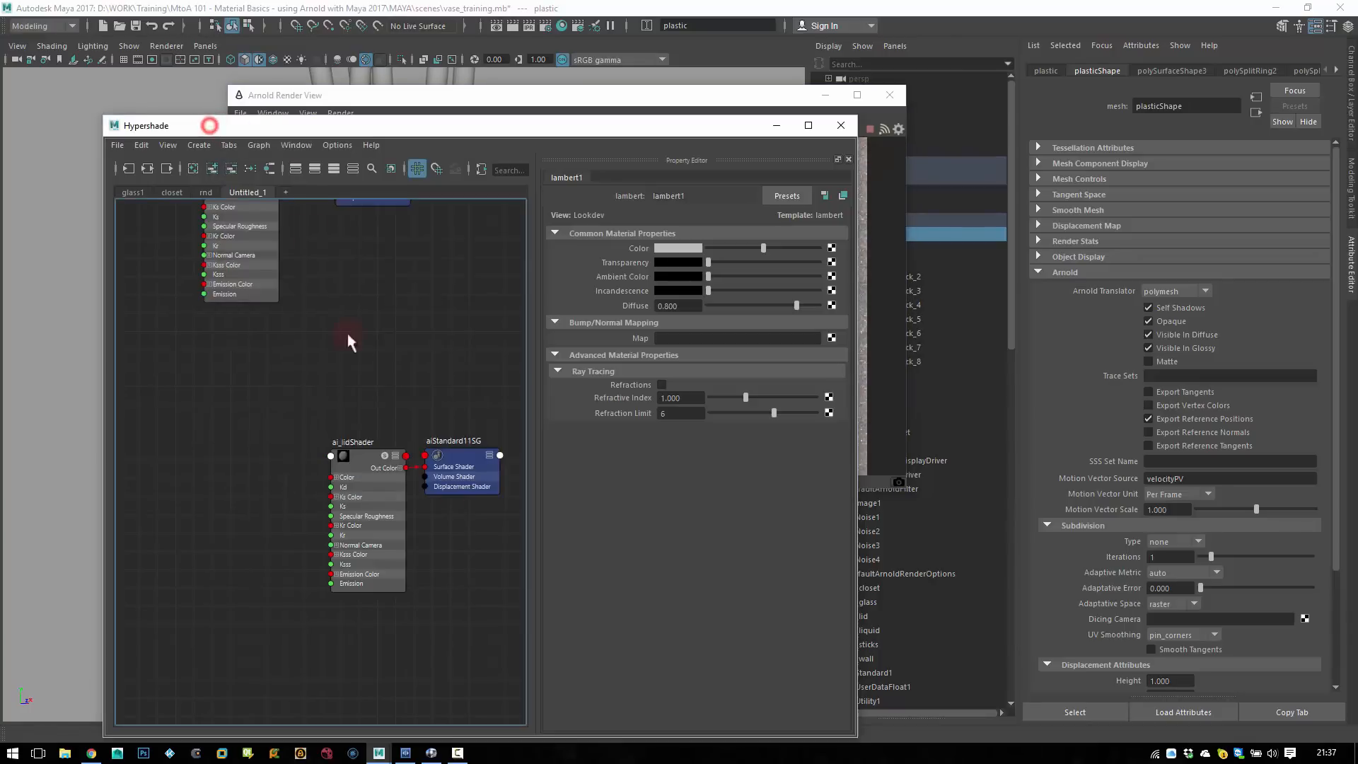
pyautogui.click(363, 455)
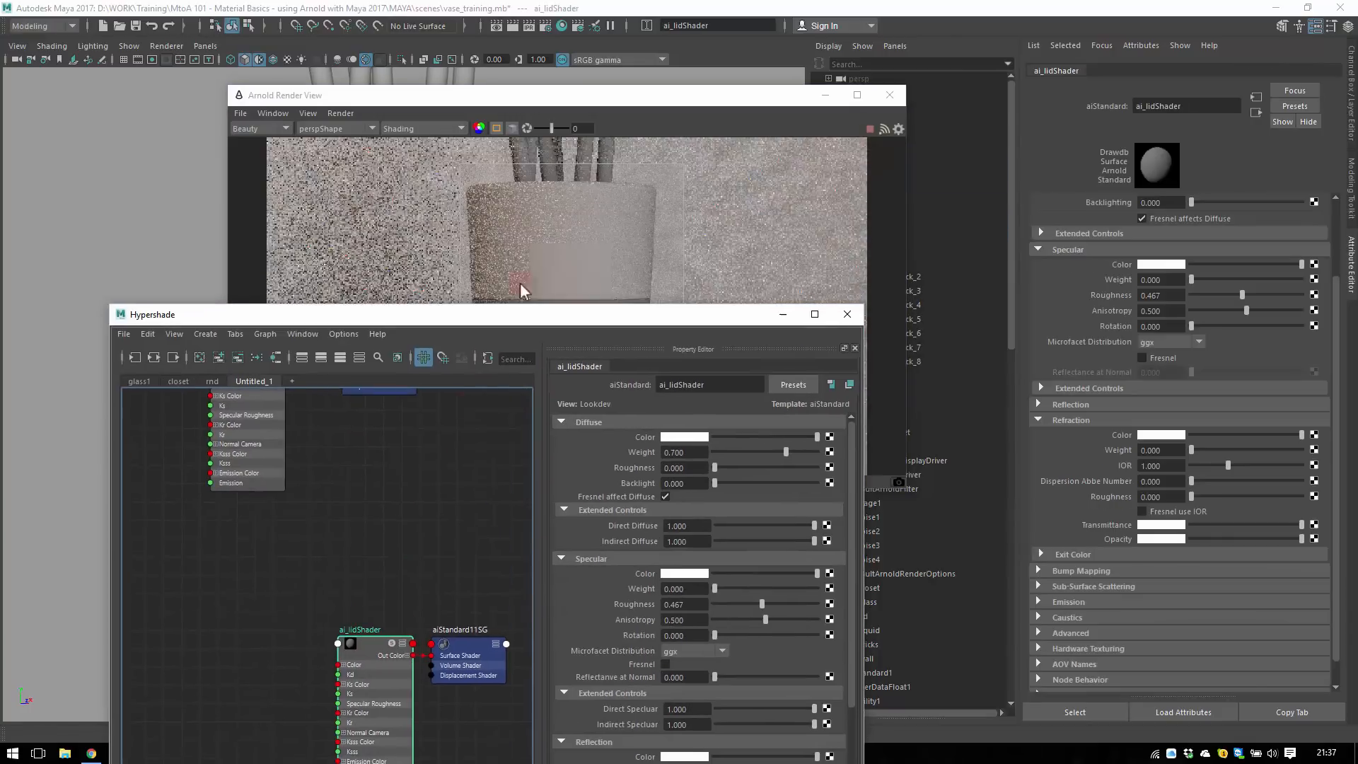
pyautogui.click(737, 213)
pyautogui.moveTo(739, 213); pyautogui.dragTo(1054, 244)
pyautogui.moveTo(730, 389); pyautogui.dragTo(621, 222)
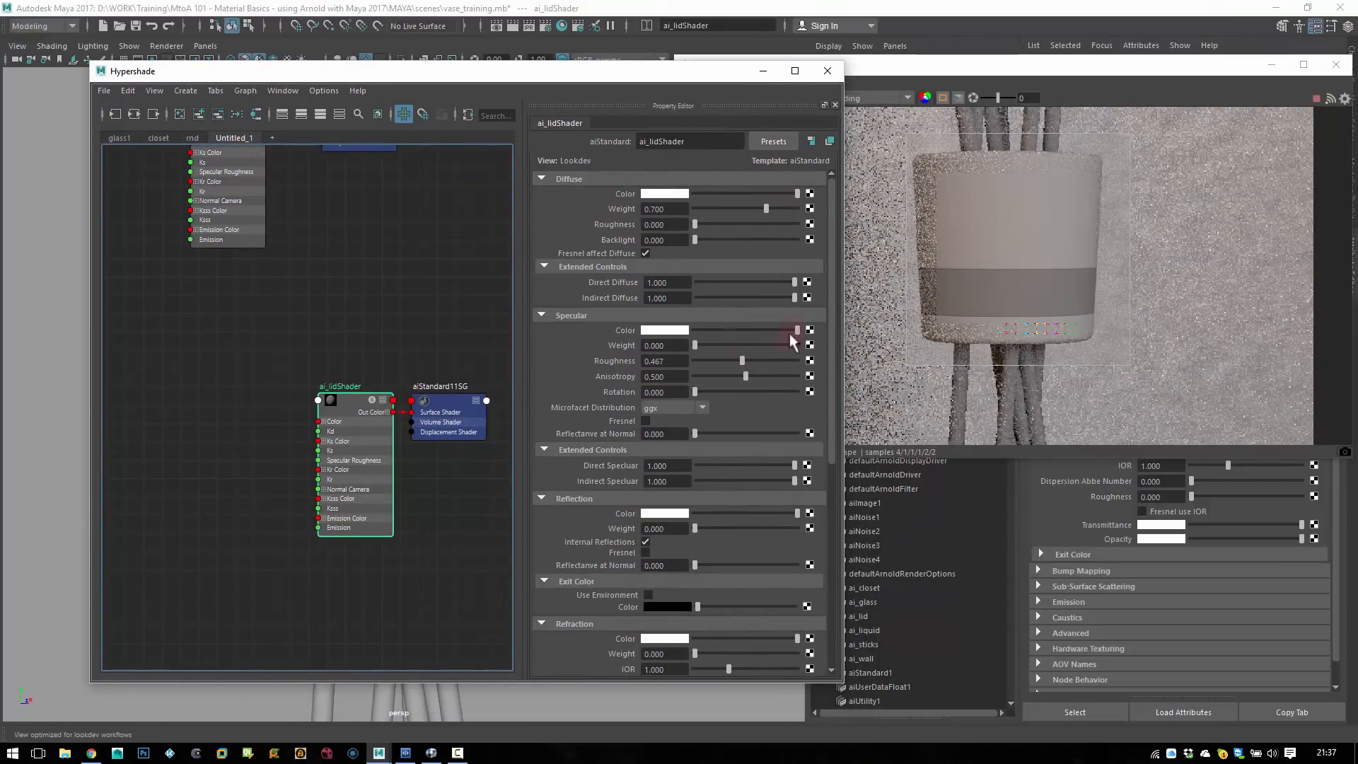
pyautogui.moveTo(829, 337); pyautogui.dragTo(825, 304)
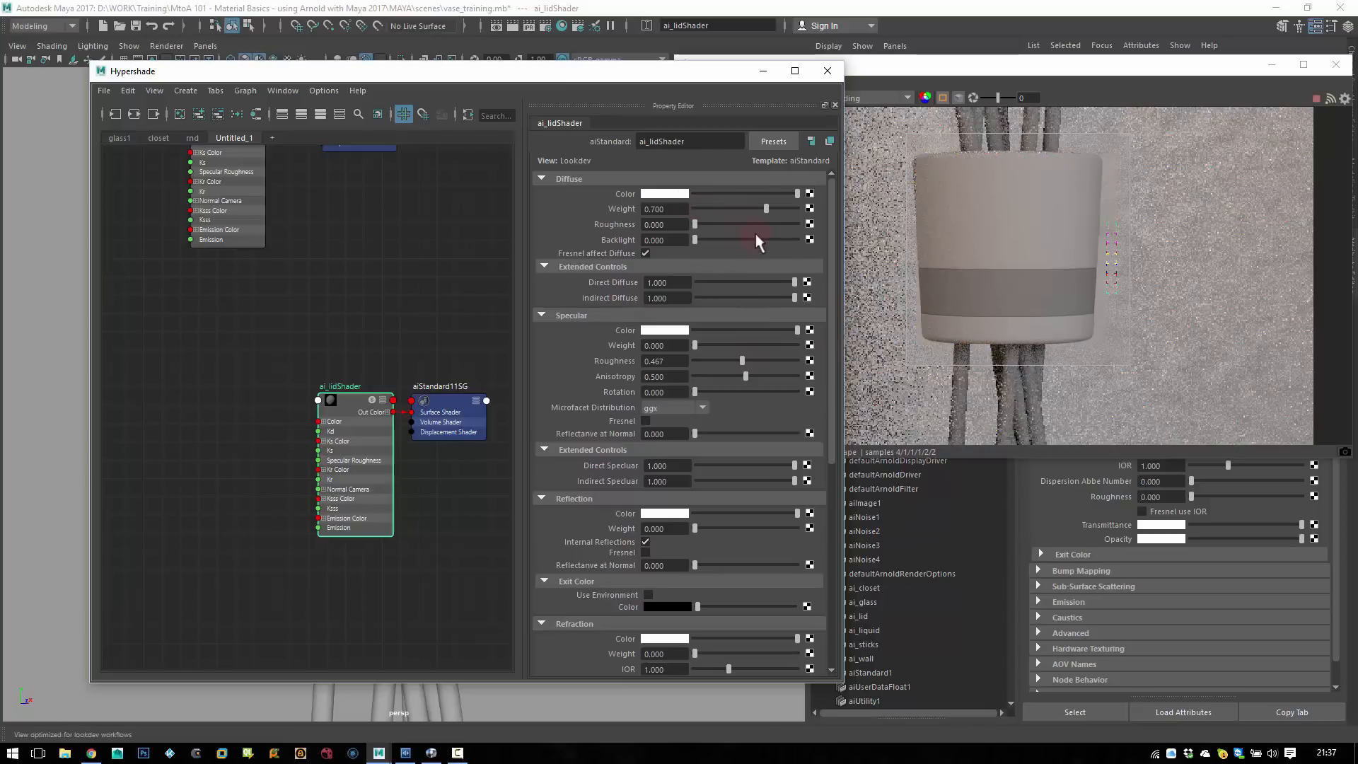
# - Set ai_lidShader's specular weight to 1 and roughness to 0, and enable specular Fresnel with a reflectance at normal of 0.03
pyautogui.doubleClick(655, 209)
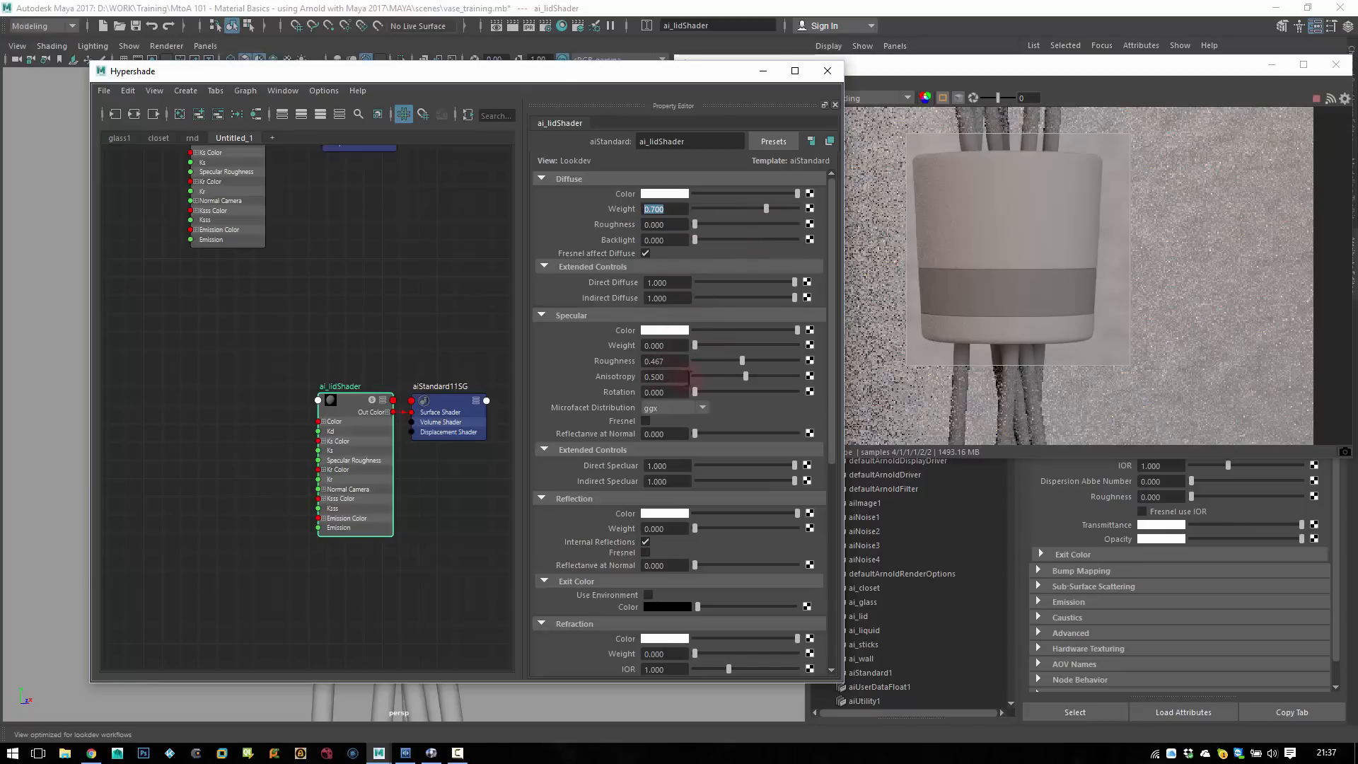
pyautogui.moveTo(695, 344); pyautogui.dragTo(839, 346)
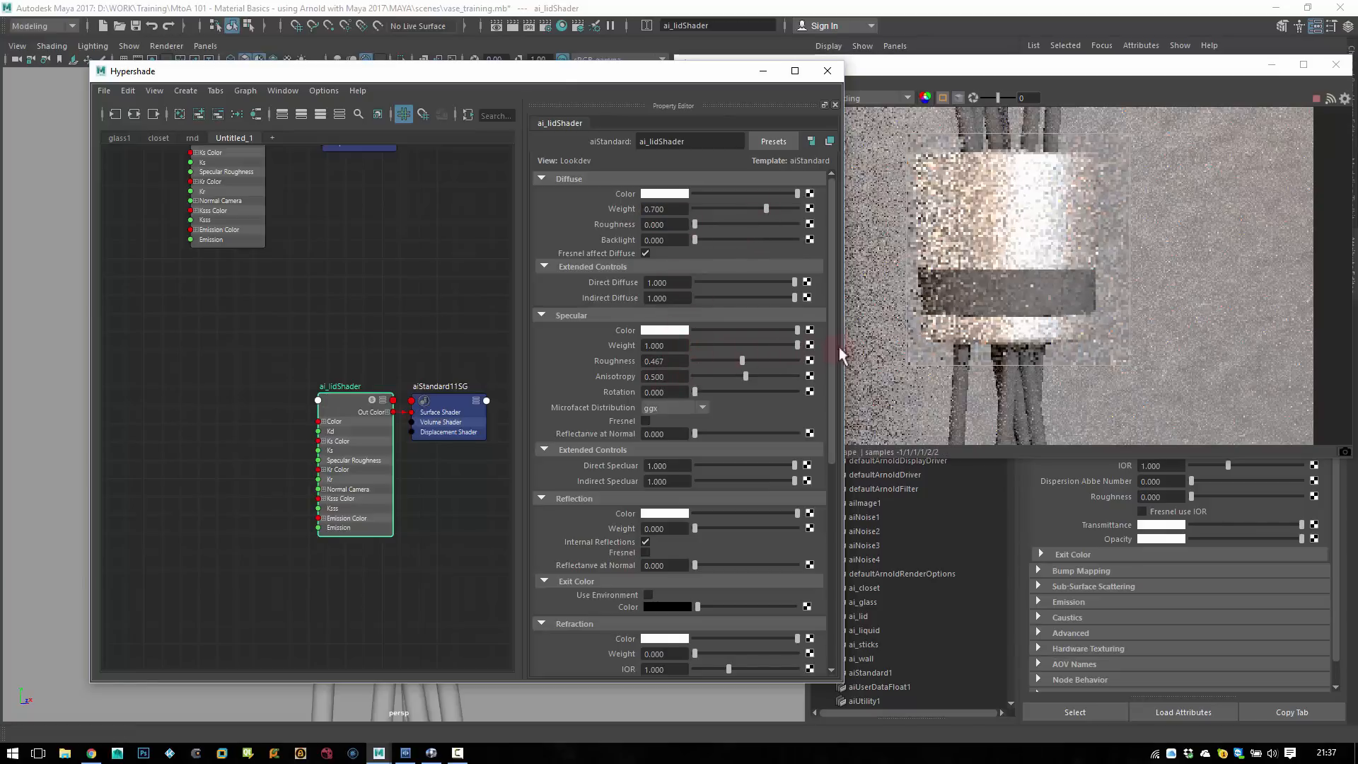
pyautogui.click(645, 421)
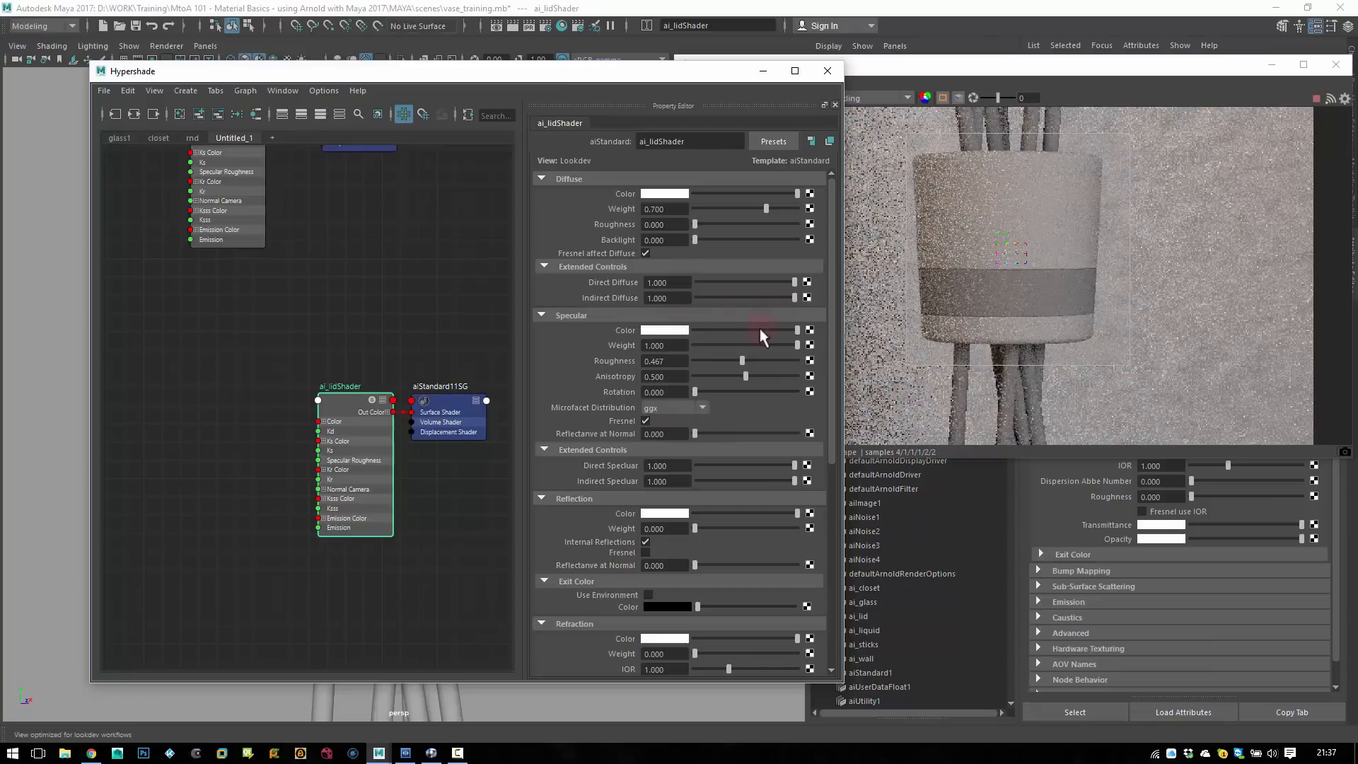
pyautogui.moveTo(740, 358); pyautogui.dragTo(664, 359)
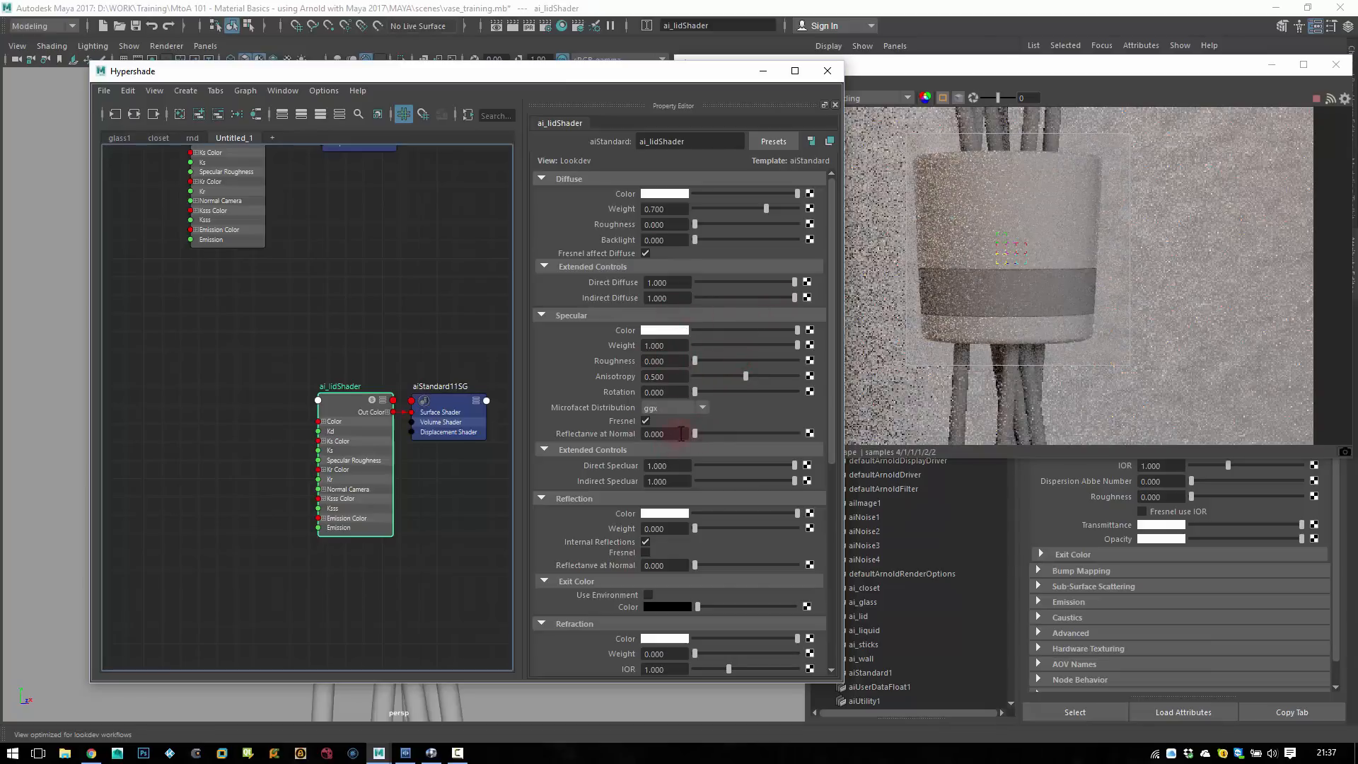
pyautogui.keyDown('ctrl'); pyautogui.moveTo(680, 433); pyautogui.dragTo(684, 434); pyautogui.keyUp('ctrl')
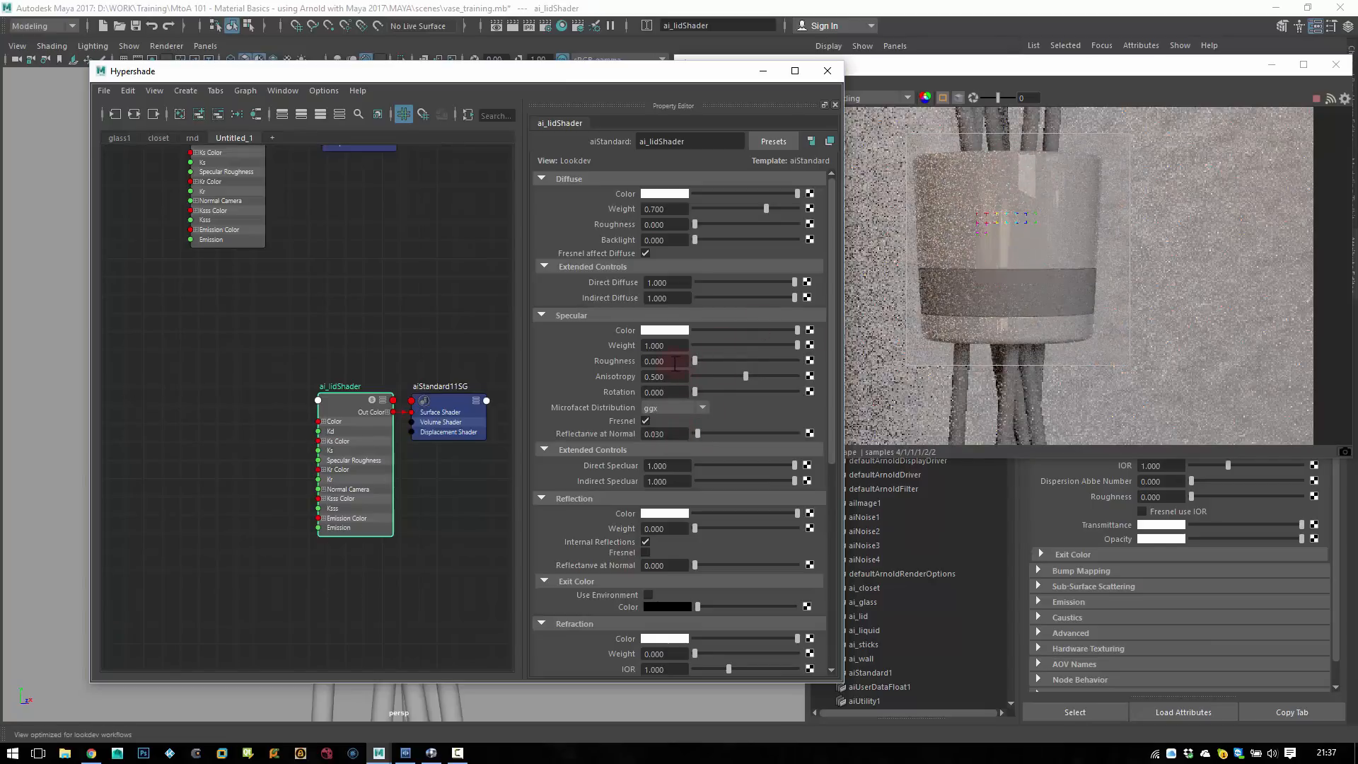
# - Set ai_lidShader's specular Roughness to 0.280 and its diffuse Weight to about 0.944
pyautogui.keyDown('ctrl'); pyautogui.moveTo(686, 364); pyautogui.dragTo(722, 359); pyautogui.keyUp('ctrl')
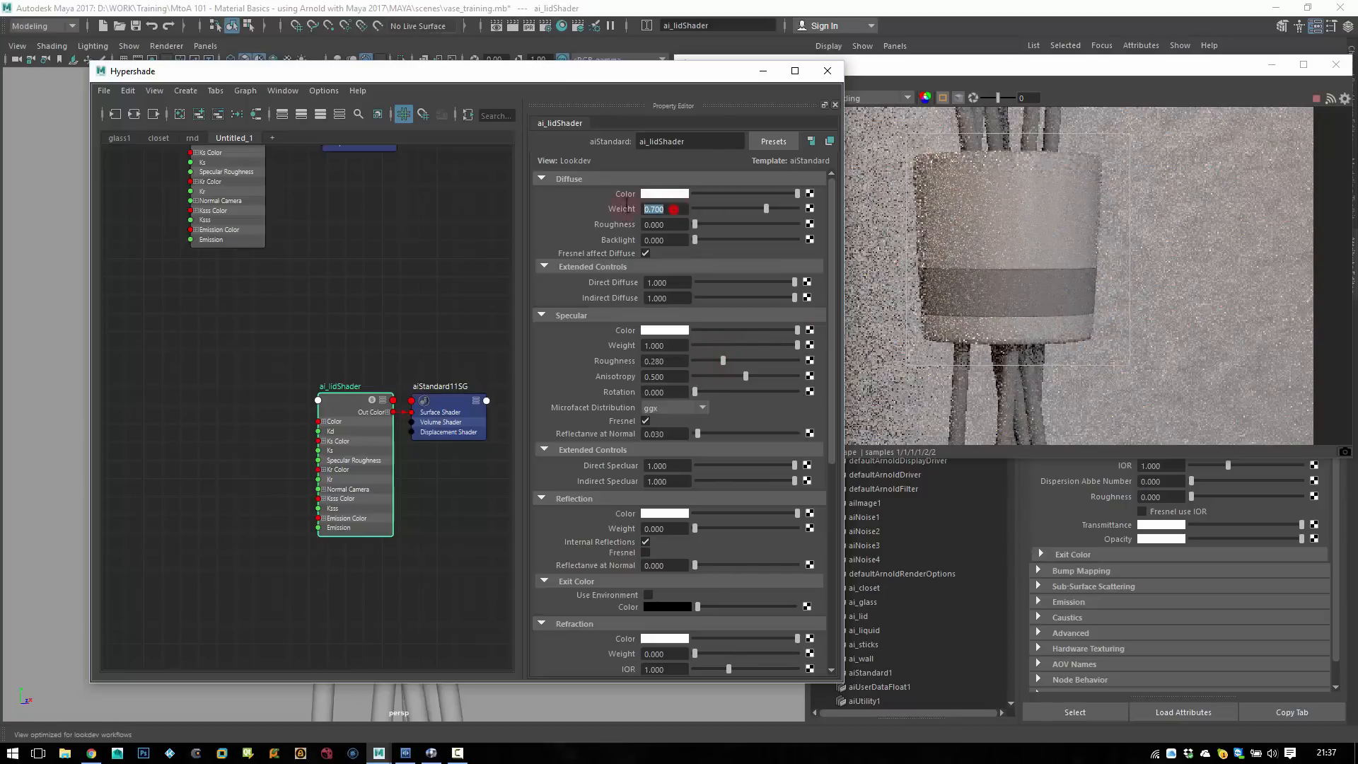
pyautogui.moveTo(646, 209); pyautogui.dragTo(676, 209)
pyautogui.moveTo(766, 207); pyautogui.dragTo(792, 209)
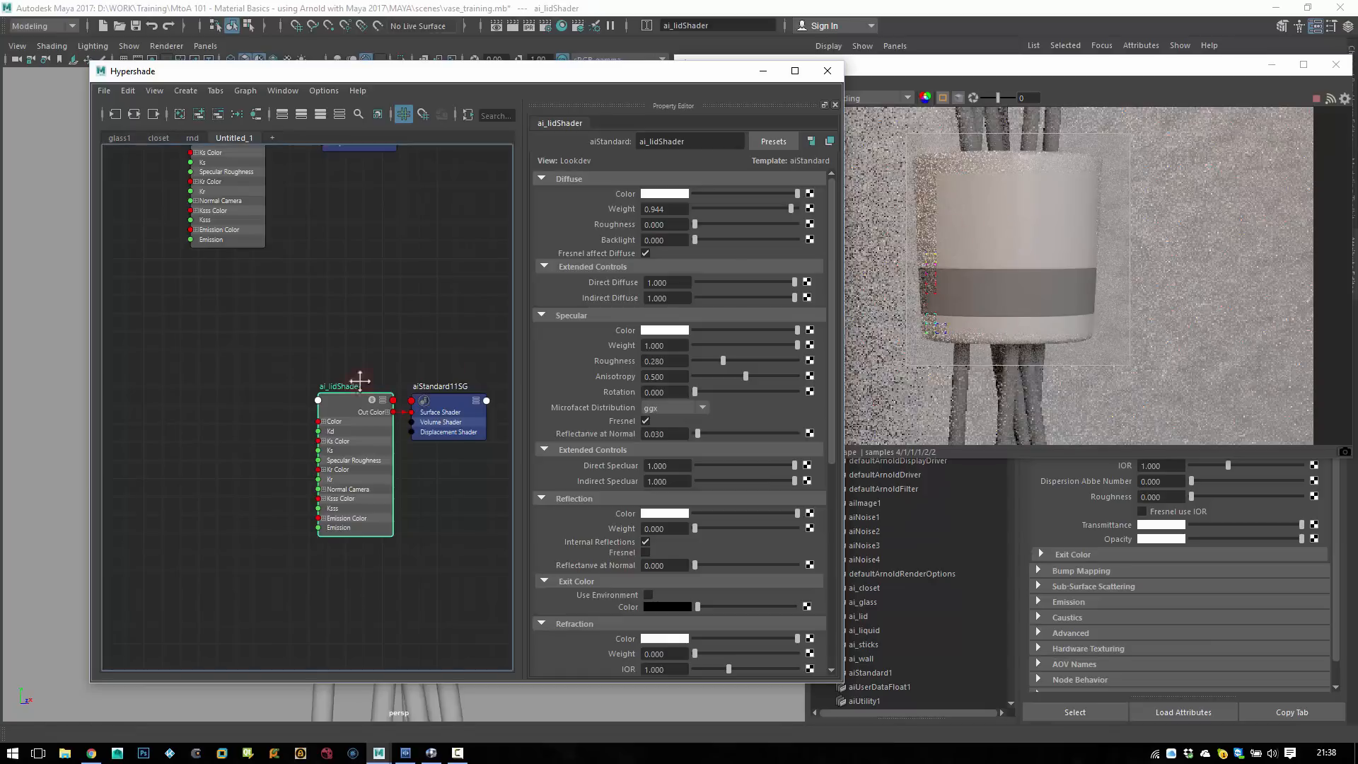
# - Create an aiNoise node in the shader graph and place it to the left of ai_lidShader
pyautogui.keyDown('alt'); pyautogui.moveTo(284, 398); pyautogui.dragTo(361, 362, button='middle'); pyautogui.keyUp('alt')
pyautogui.scroll(1, 361, 362)
pyautogui.click(321, 399)
pyautogui.press('Tab')
pyautogui.write('ain')
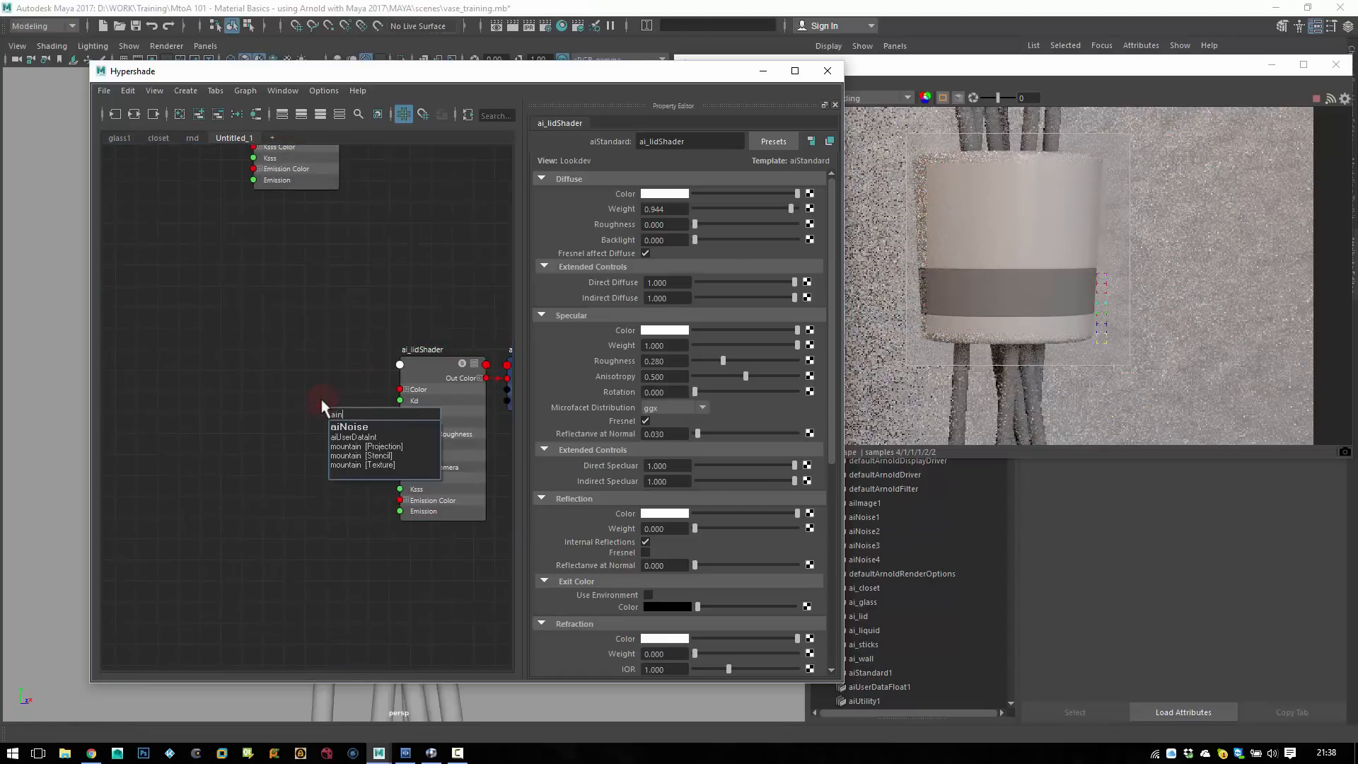
pyautogui.press('Return')
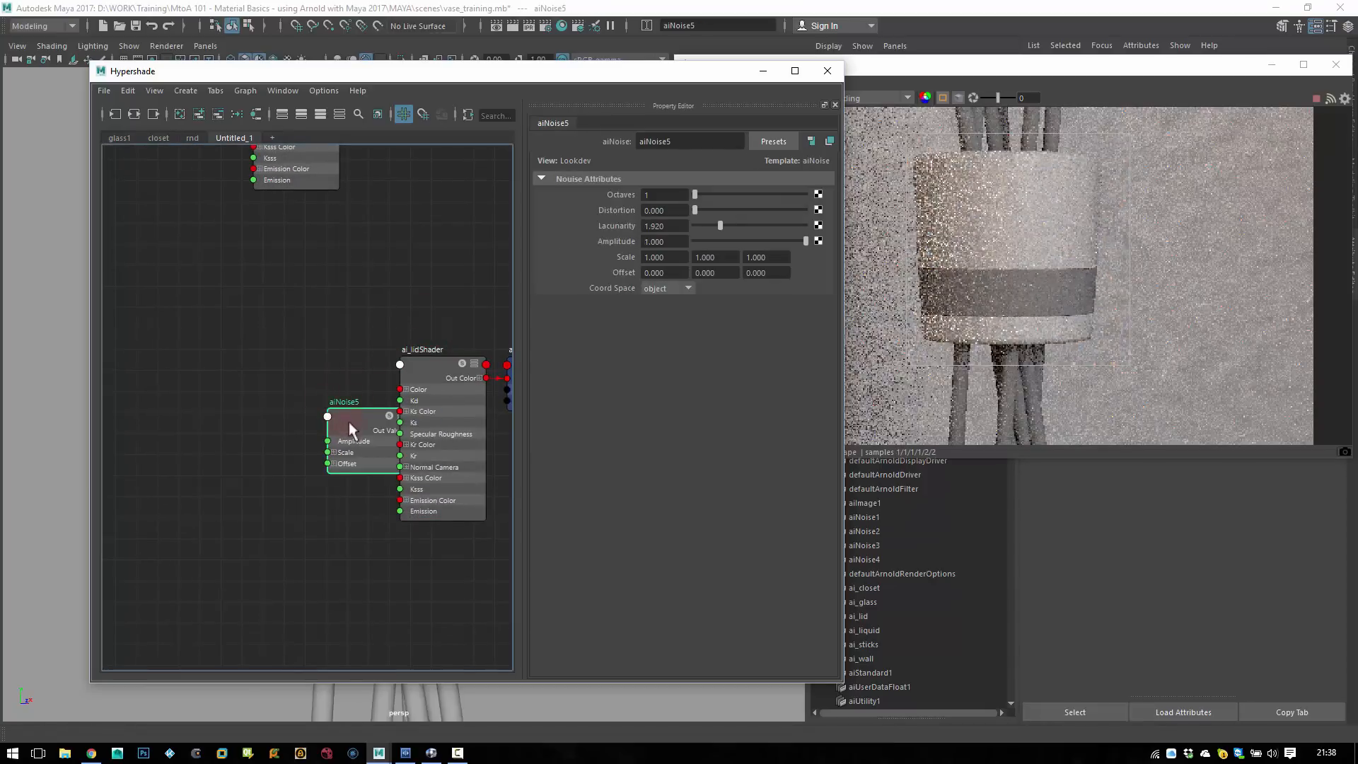
pyautogui.moveTo(349, 422); pyautogui.dragTo(260, 380)
# - Connect the new aiNoise node to ai_lidShader's Bump Mapping attribute and save the scene
pyautogui.click(416, 375)
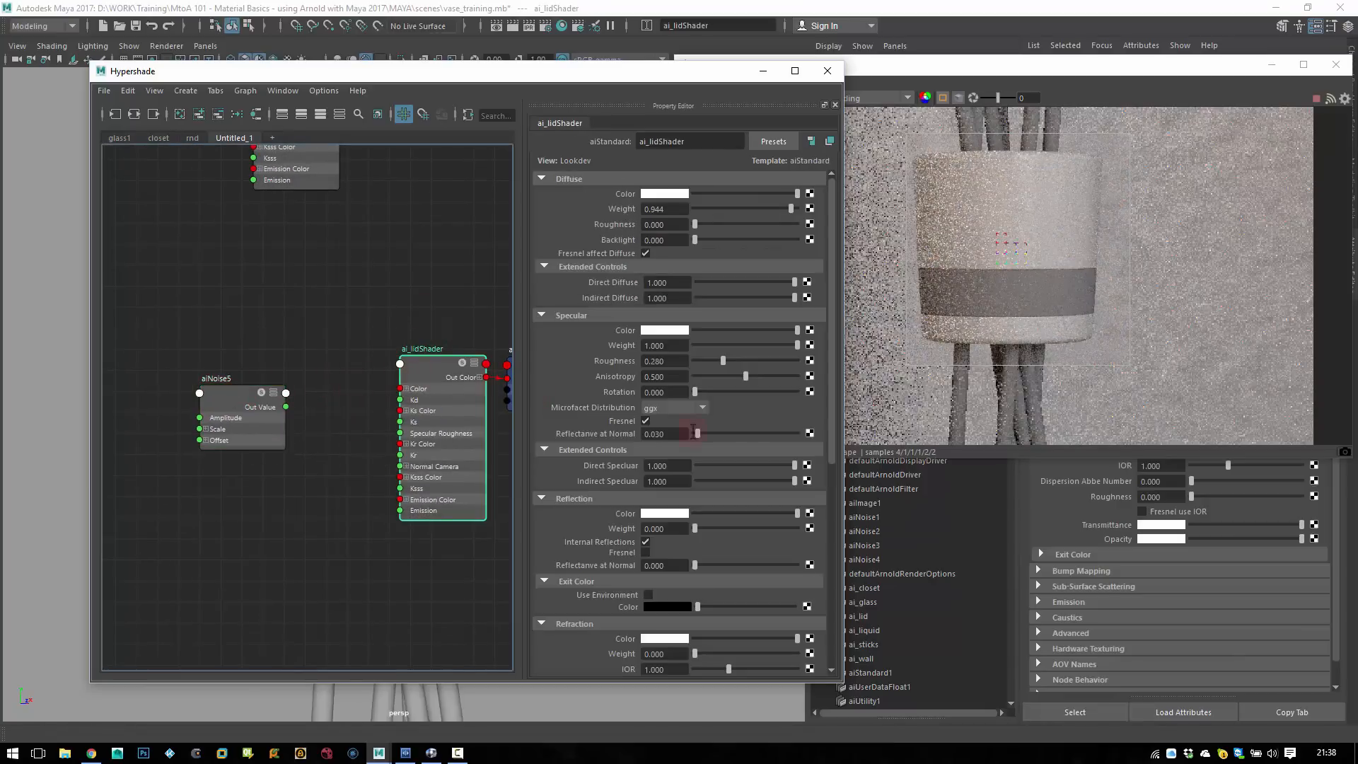
pyautogui.scroll(-5, 831, 488)
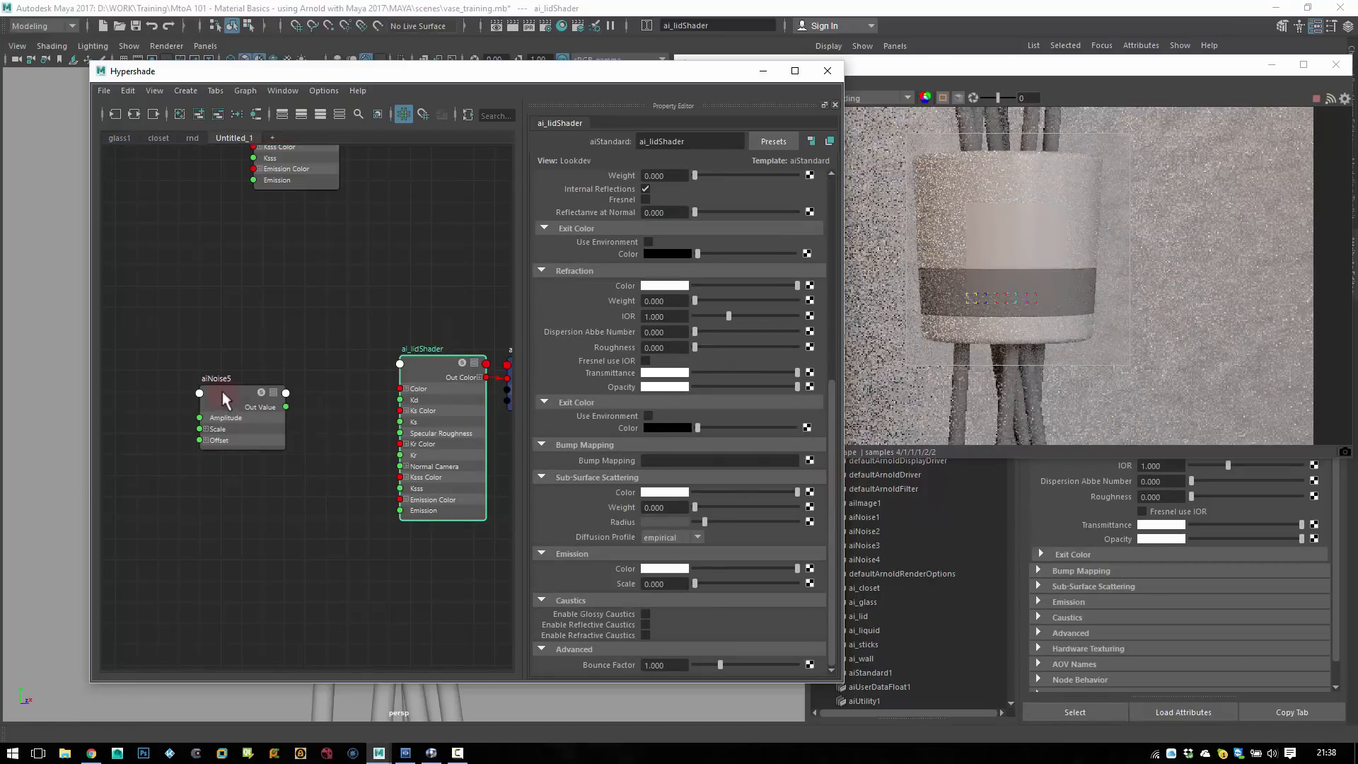
pyautogui.moveTo(222, 392); pyautogui.dragTo(604, 460, button='middle')
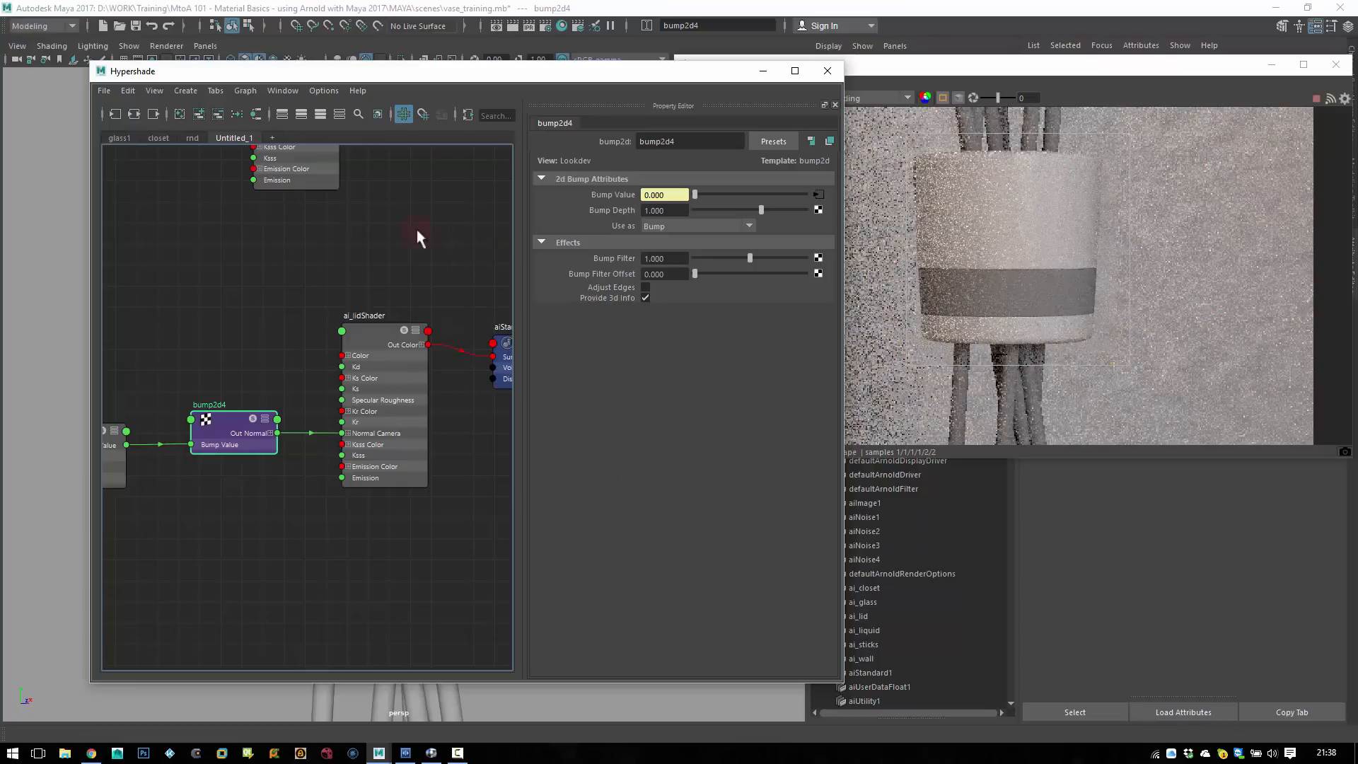
pyautogui.click(135, 25)
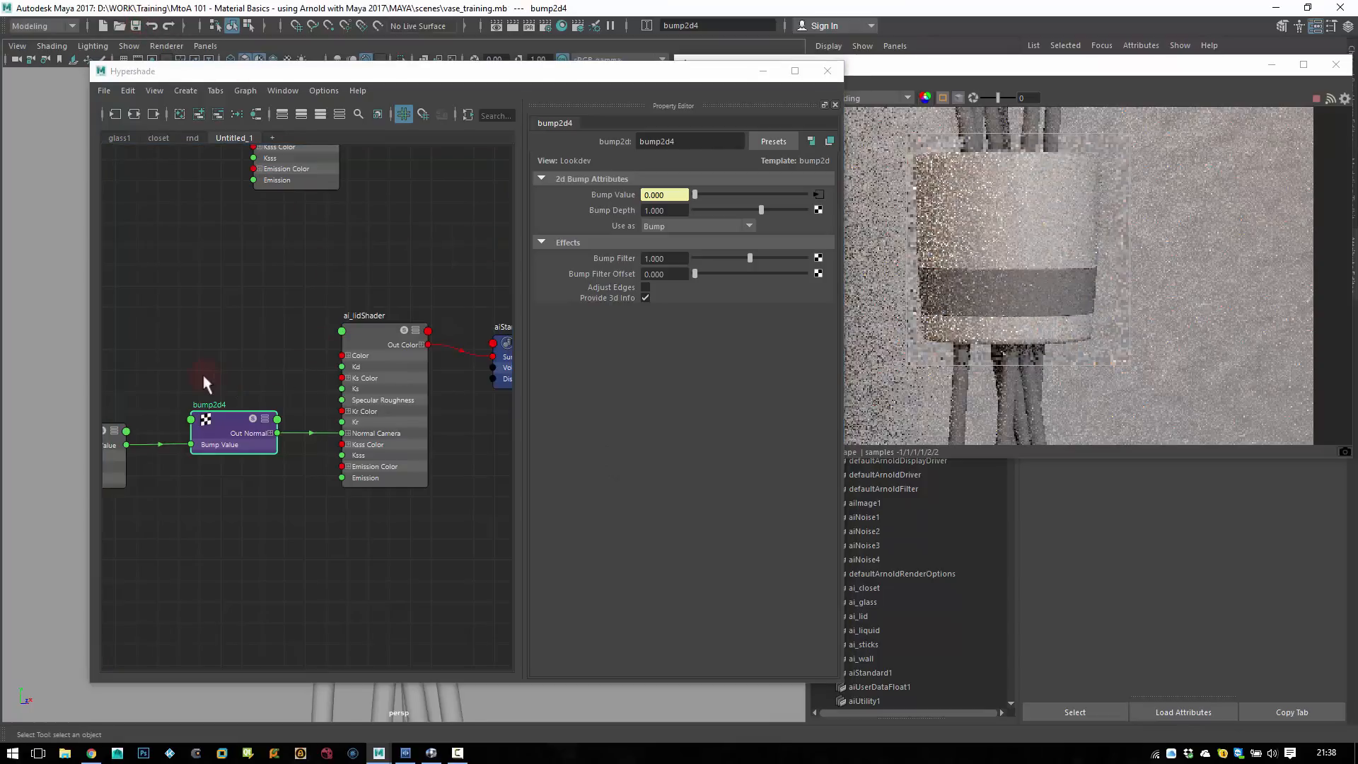
pyautogui.moveTo(158, 394); pyautogui.dragTo(287, 339, button='middle')
# - Set the Arnold render view to Isolate Selected, select the lid's aiNoise node and update the full scene
pyautogui.click(915, 70)
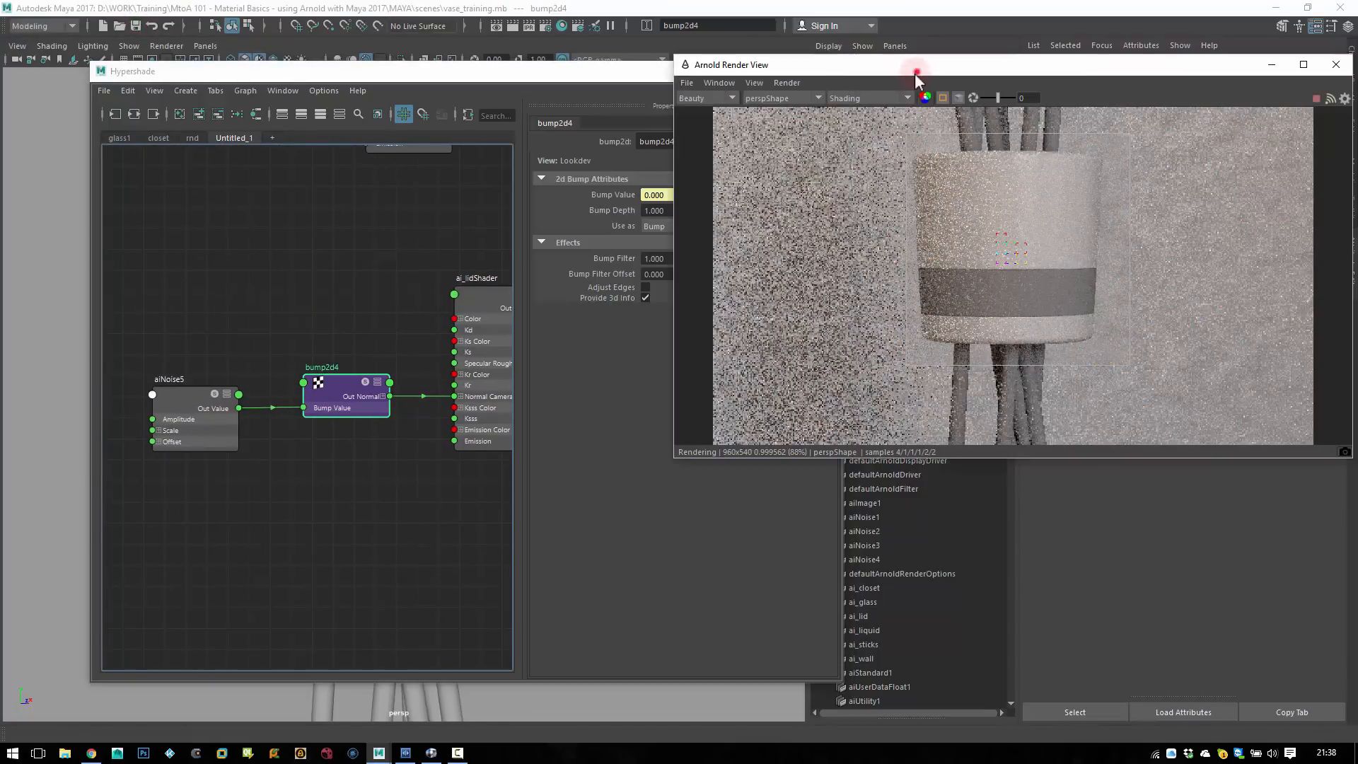
pyautogui.click(872, 97)
pyautogui.click(860, 188)
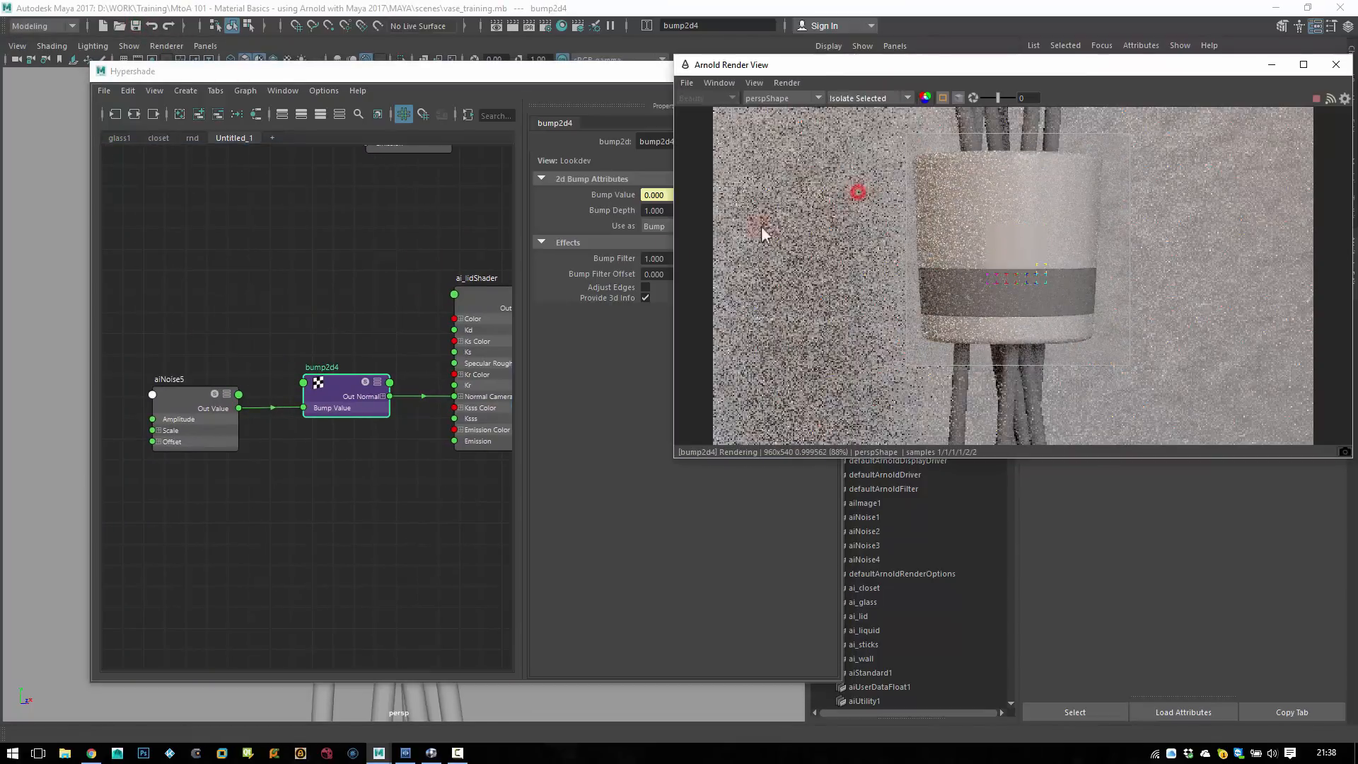
pyautogui.click(210, 389)
pyautogui.moveTo(177, 397); pyautogui.dragTo(183, 390)
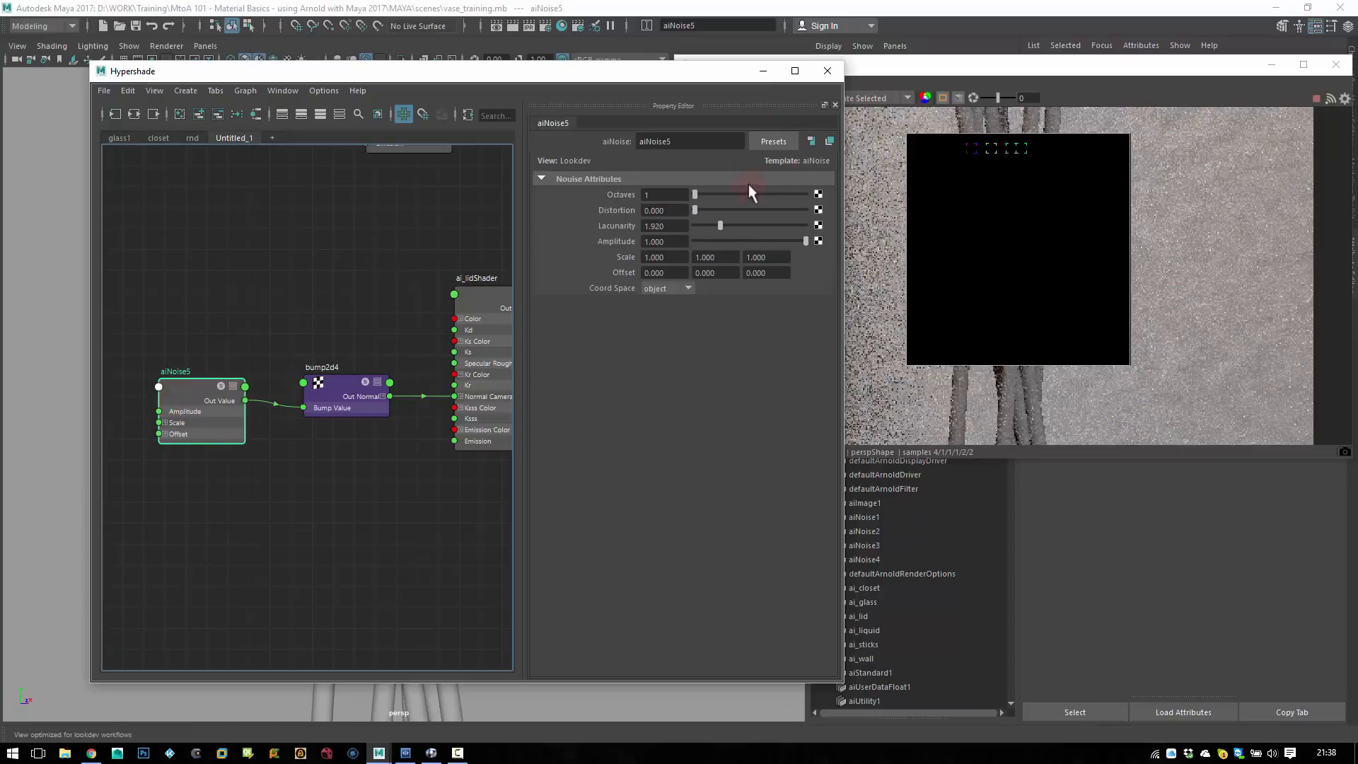
pyautogui.click(898, 69)
pyautogui.click(796, 84)
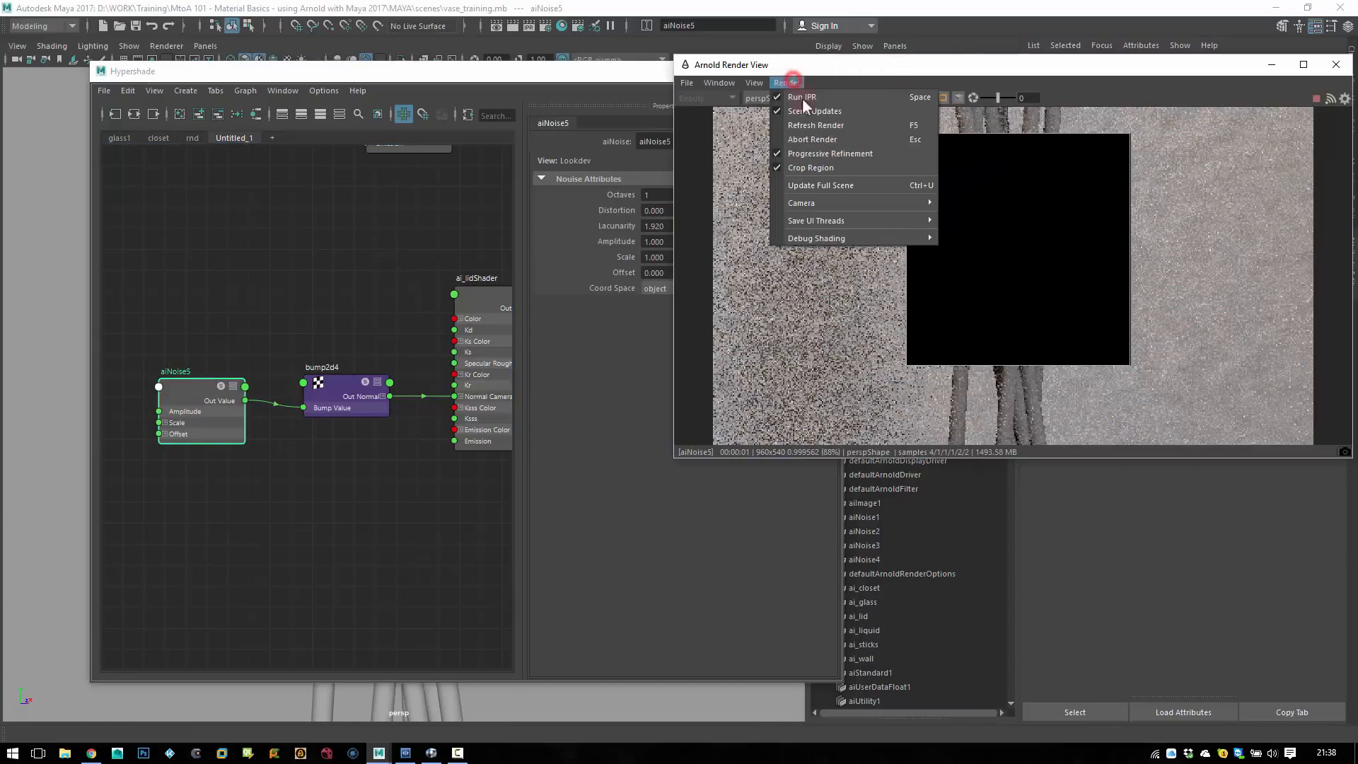
pyautogui.click(822, 182)
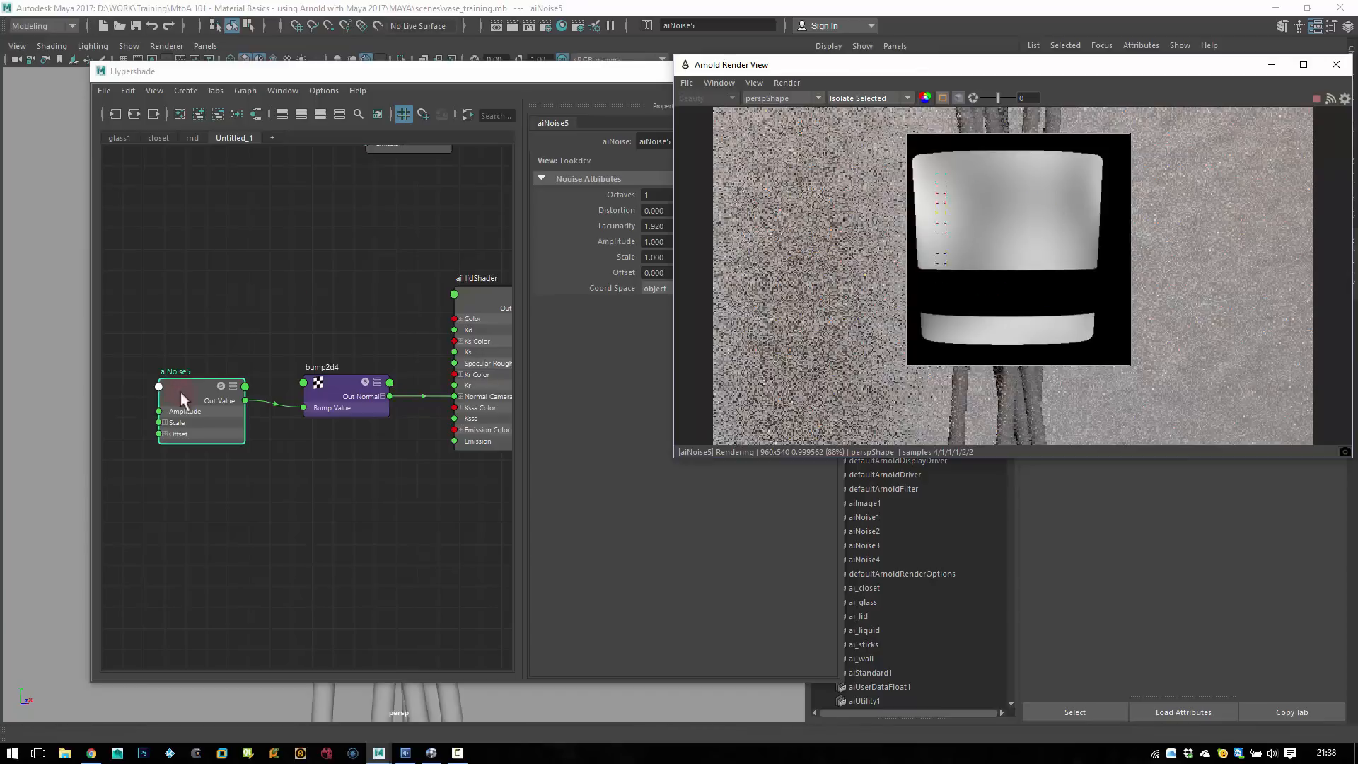
pyautogui.moveTo(186, 390); pyautogui.dragTo(175, 391)
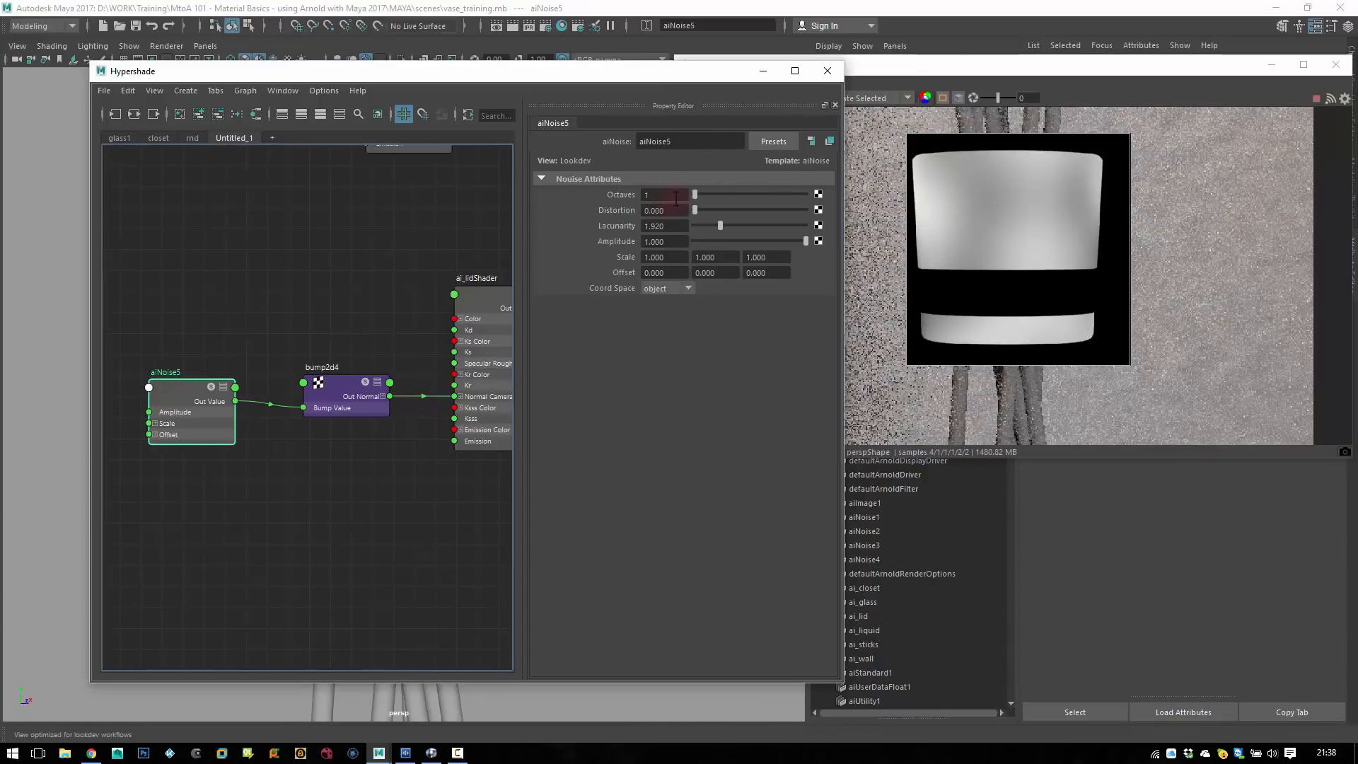
# - Set the aiNoise node's Scale to 50 on all three axes and compare the render with the reference photo in Pdplayer
pyautogui.moveTo(672, 253); pyautogui.dragTo(621, 251)
pyautogui.write('50')
pyautogui.press('Tab')
pyautogui.write('50')
pyautogui.press('Tab')
pyautogui.write('50')
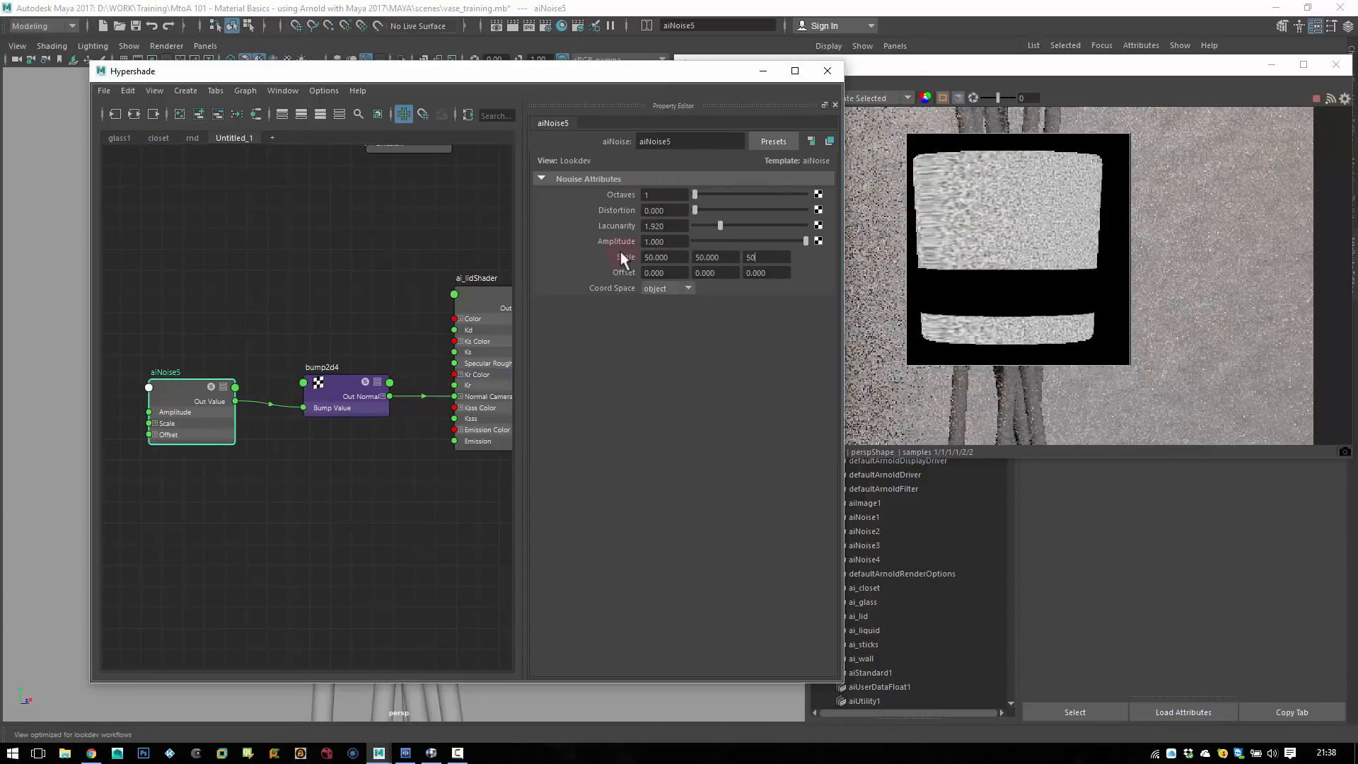
pyautogui.press('Return')
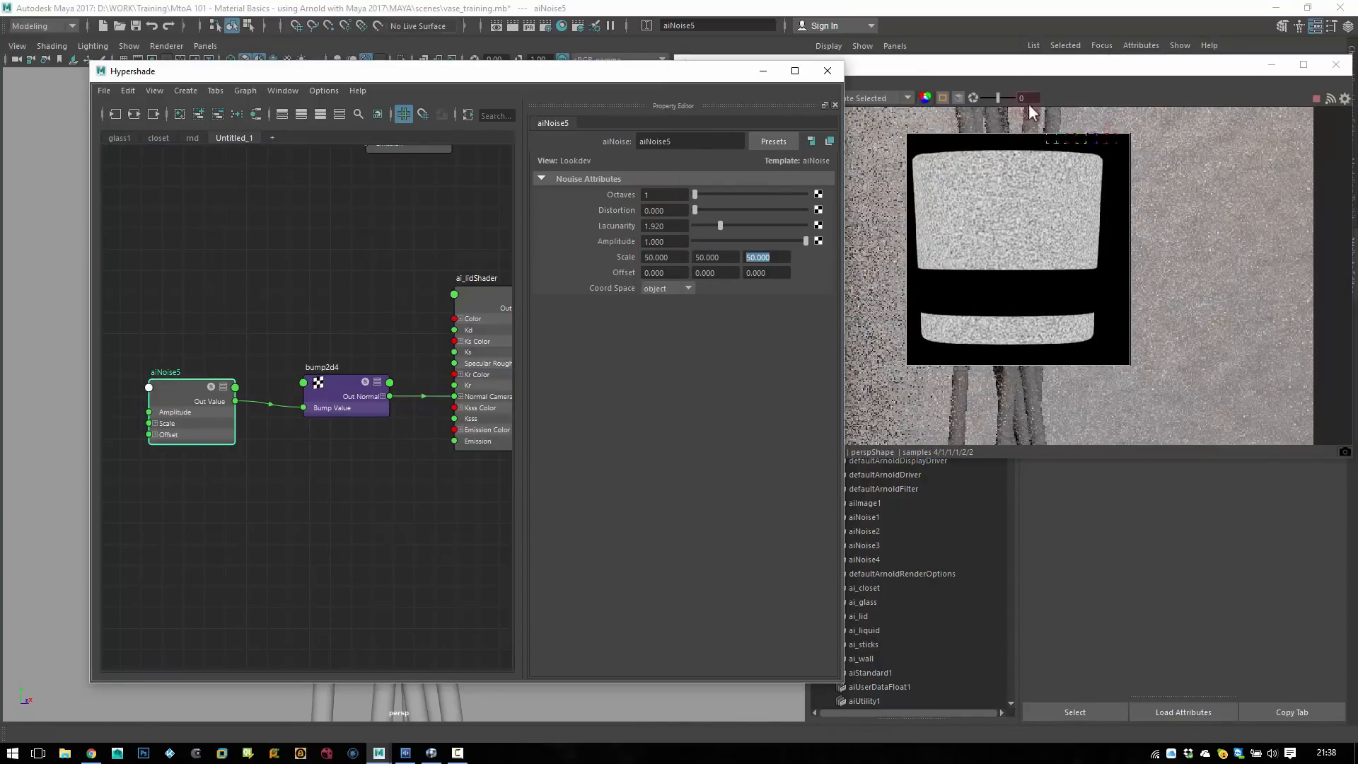
pyautogui.click(406, 752)
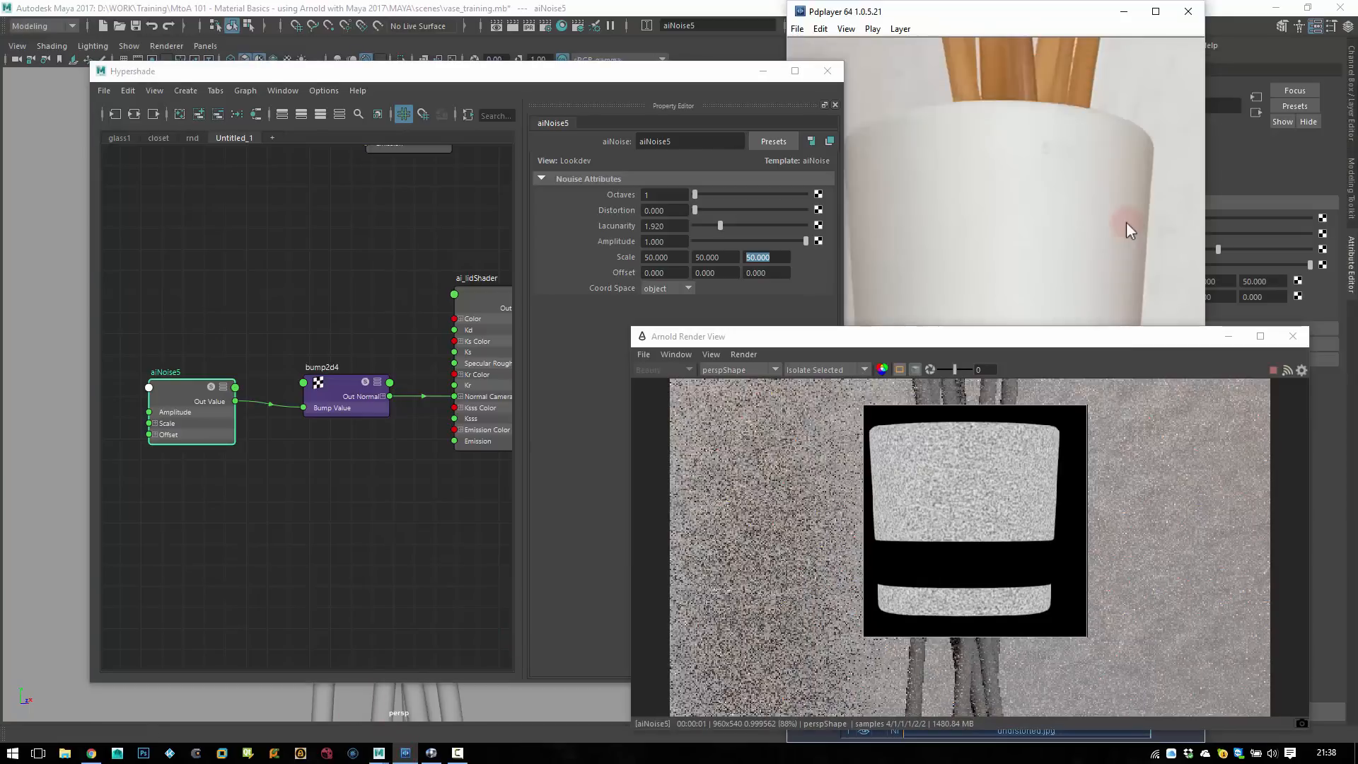
pyautogui.moveTo(958, 343); pyautogui.dragTo(948, 70)
# - Set the bump2d node's Bump Depth to 0.005 and reduce it further to 0.002
pyautogui.click(323, 380)
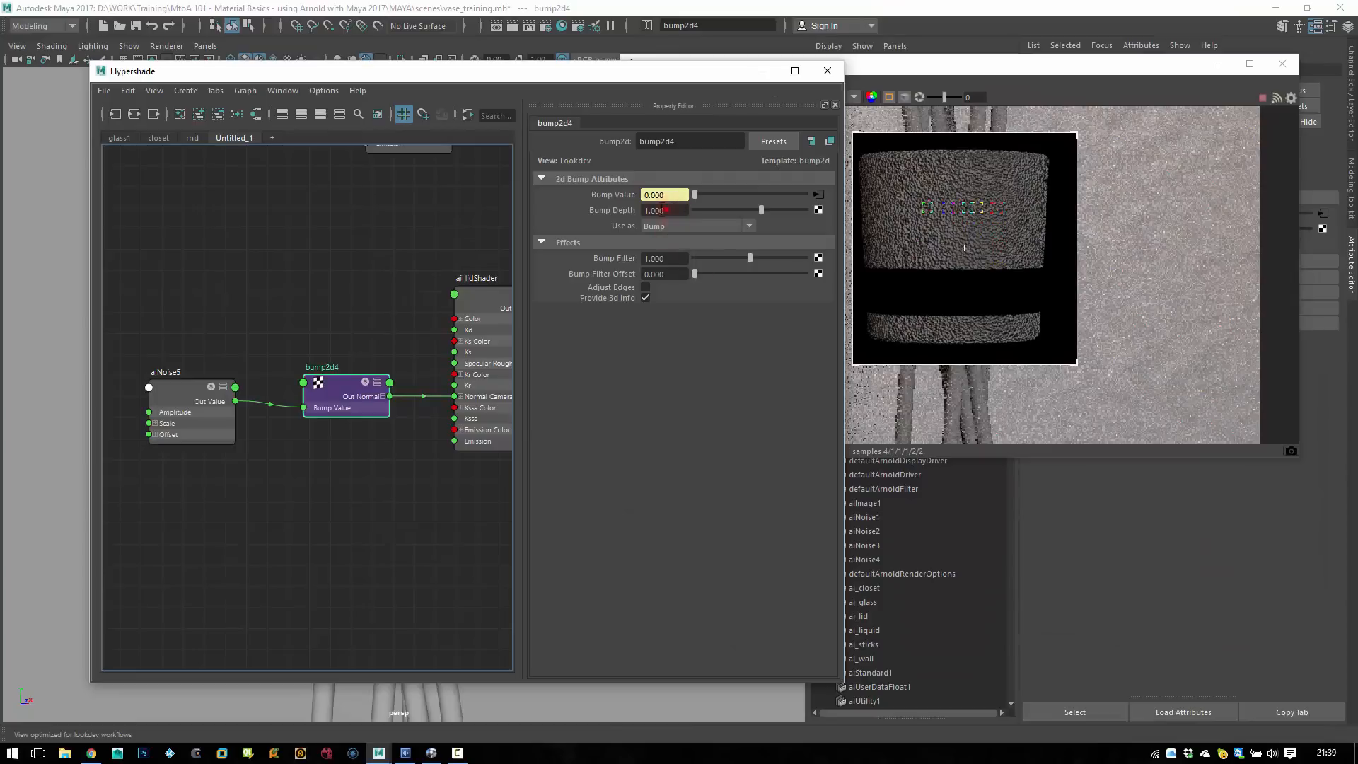
pyautogui.click(663, 210)
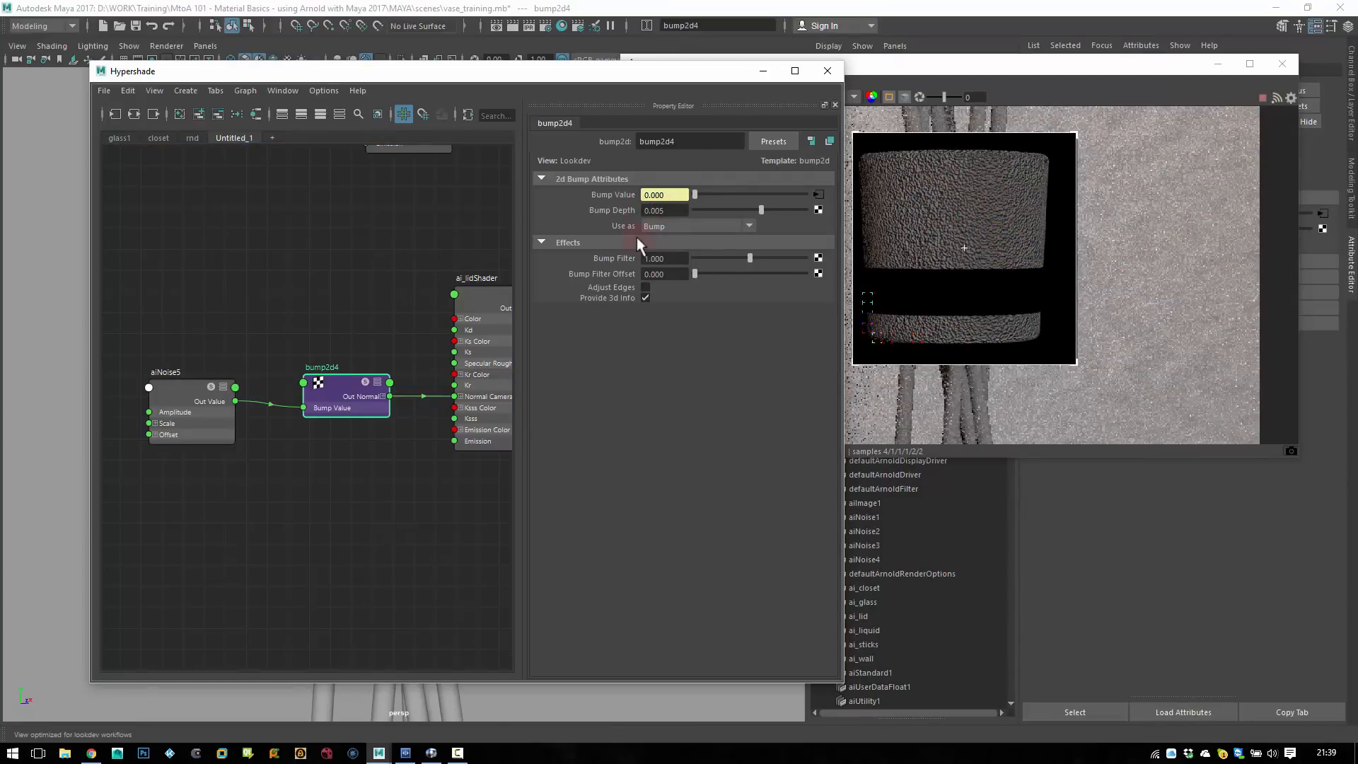
pyautogui.press('Return')
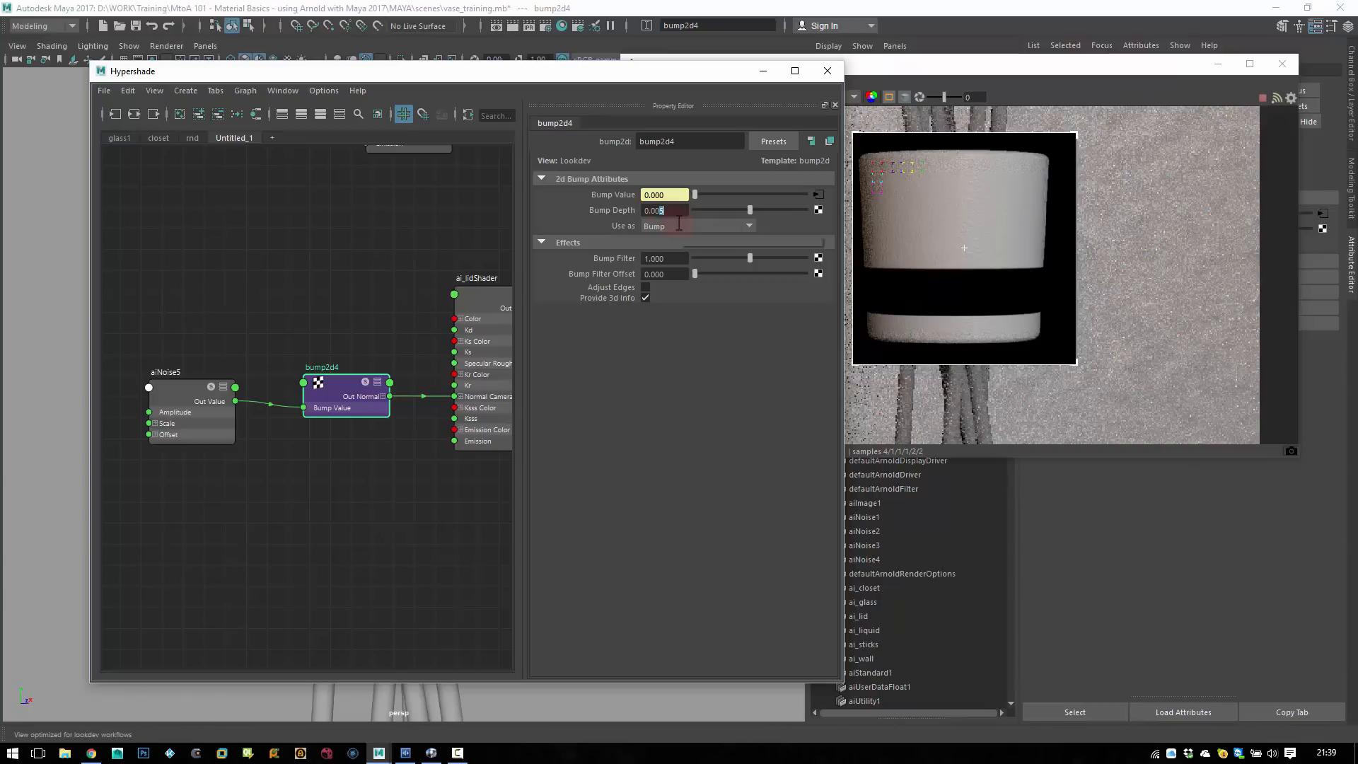
pyautogui.write('2')
pyautogui.press('Return')
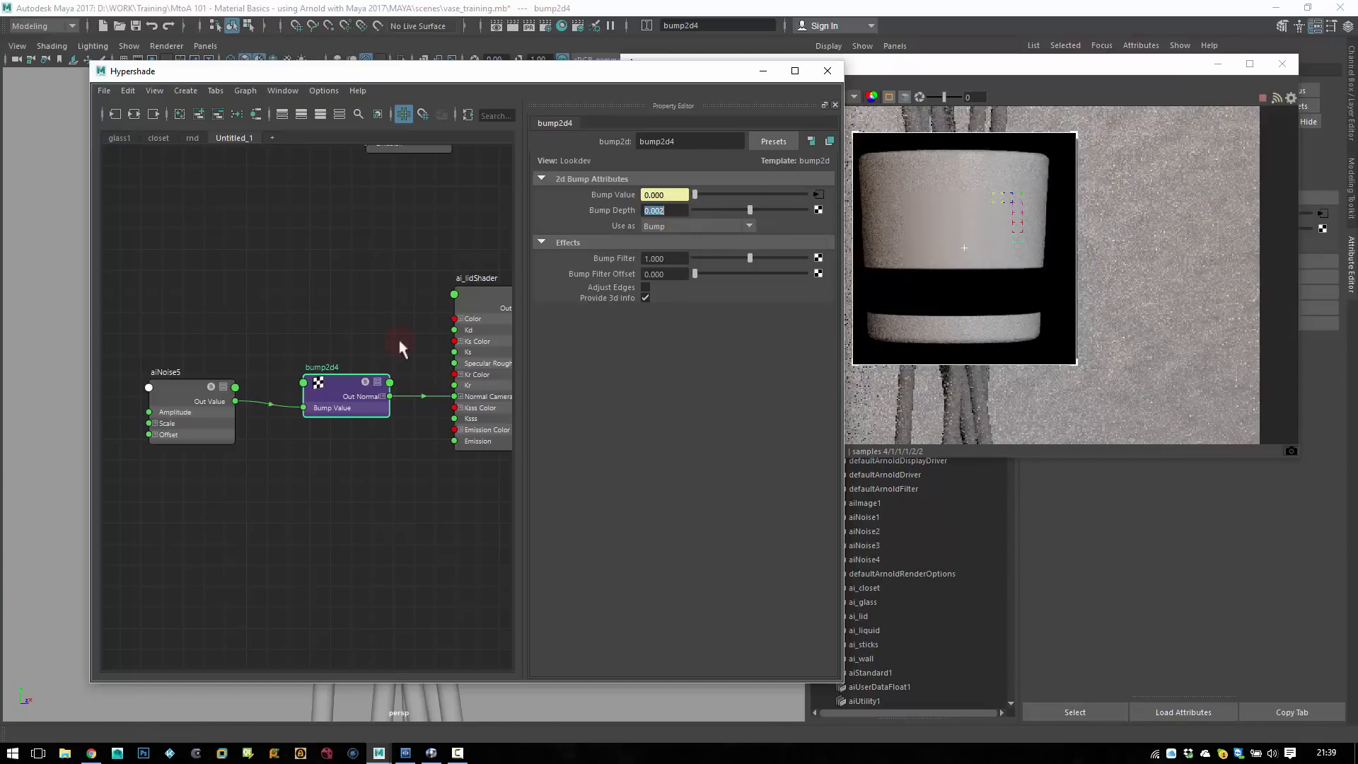
# - Raise ai_lidShader's specular Roughness to about 0.378
pyautogui.click(475, 300)
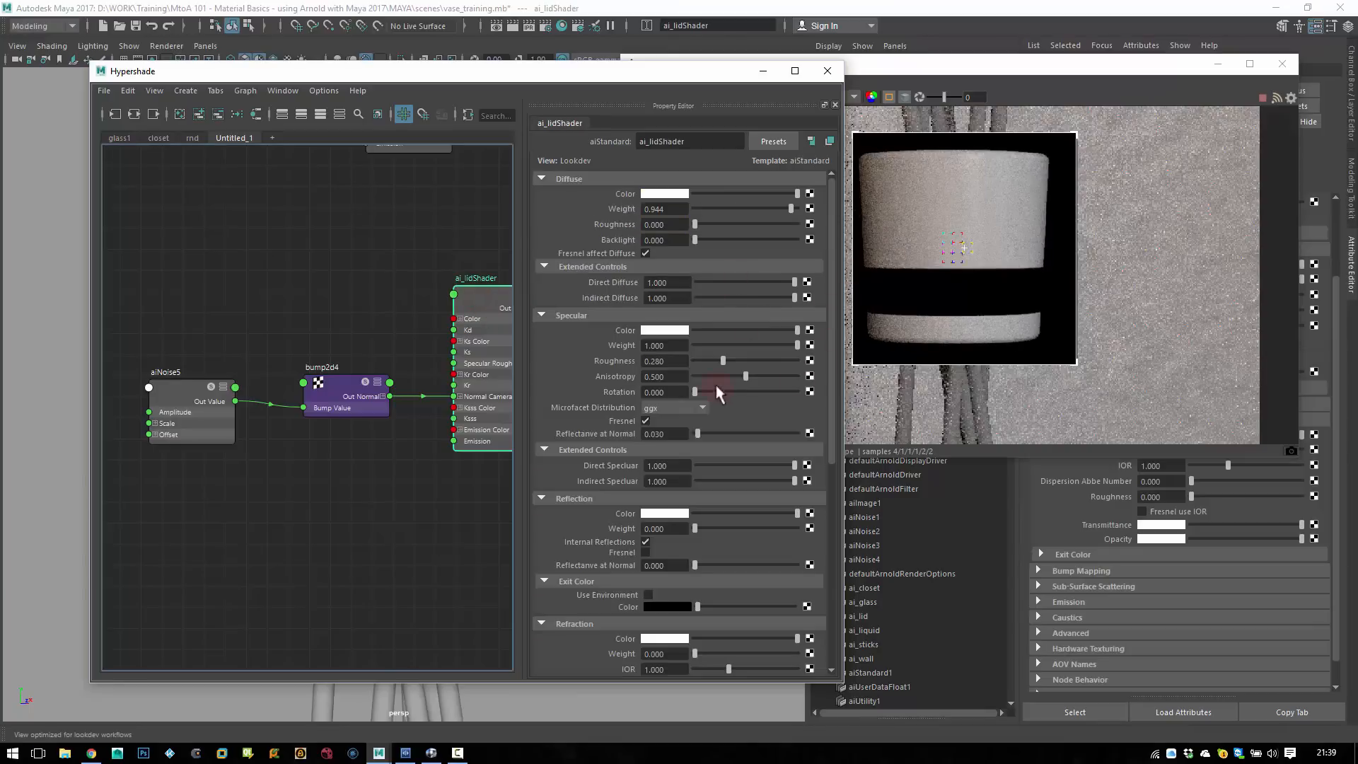
pyautogui.moveTo(723, 360); pyautogui.dragTo(735, 359)
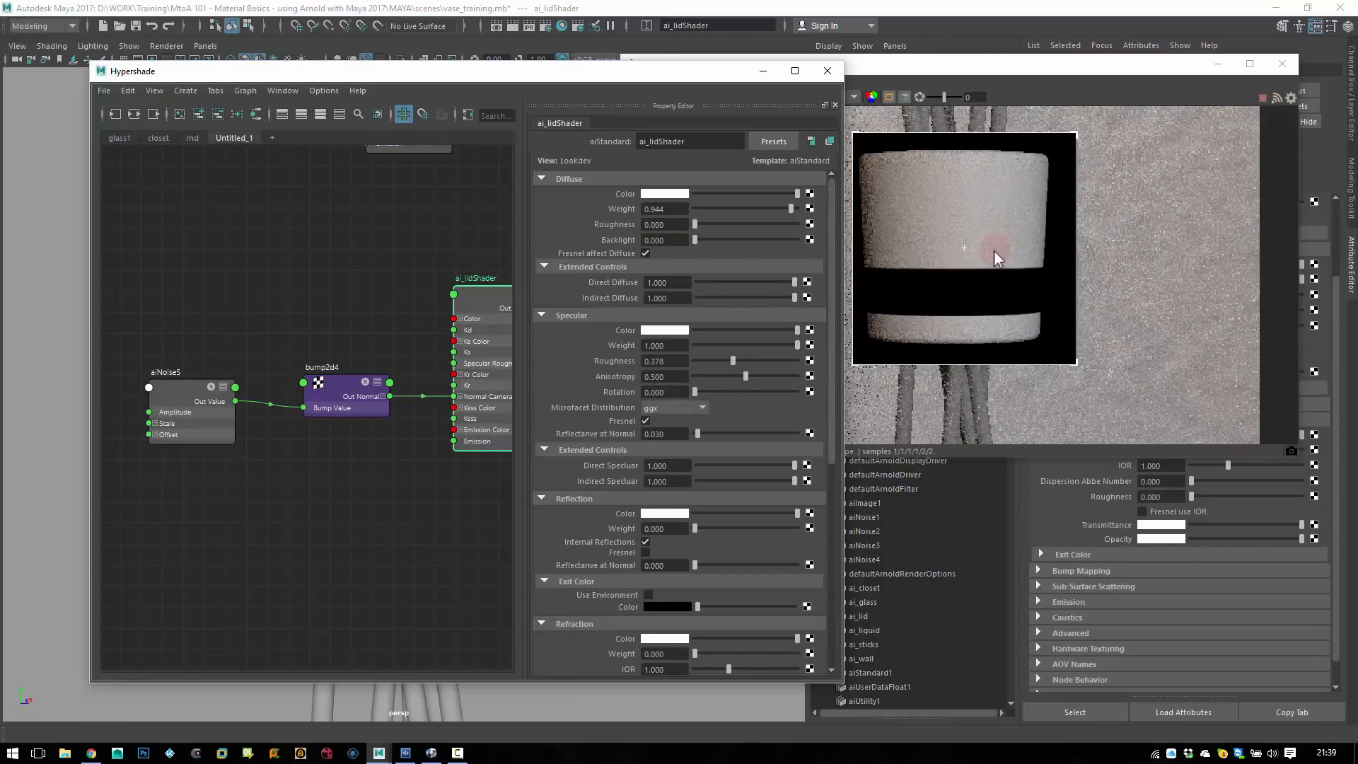
# - Return the Arnold render view to Shading mode and redraw the crop region around the upper lid and metal band
pyautogui.click(988, 176)
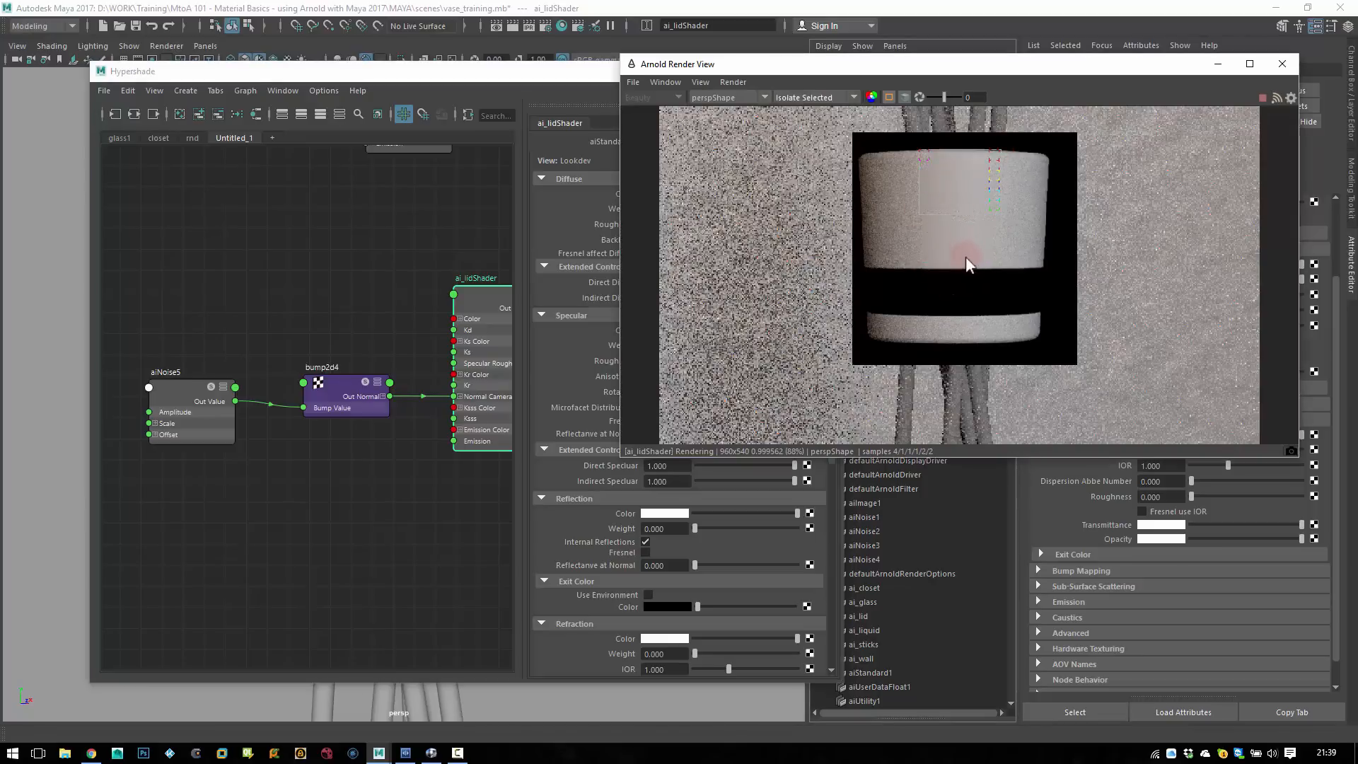
pyautogui.click(1017, 250)
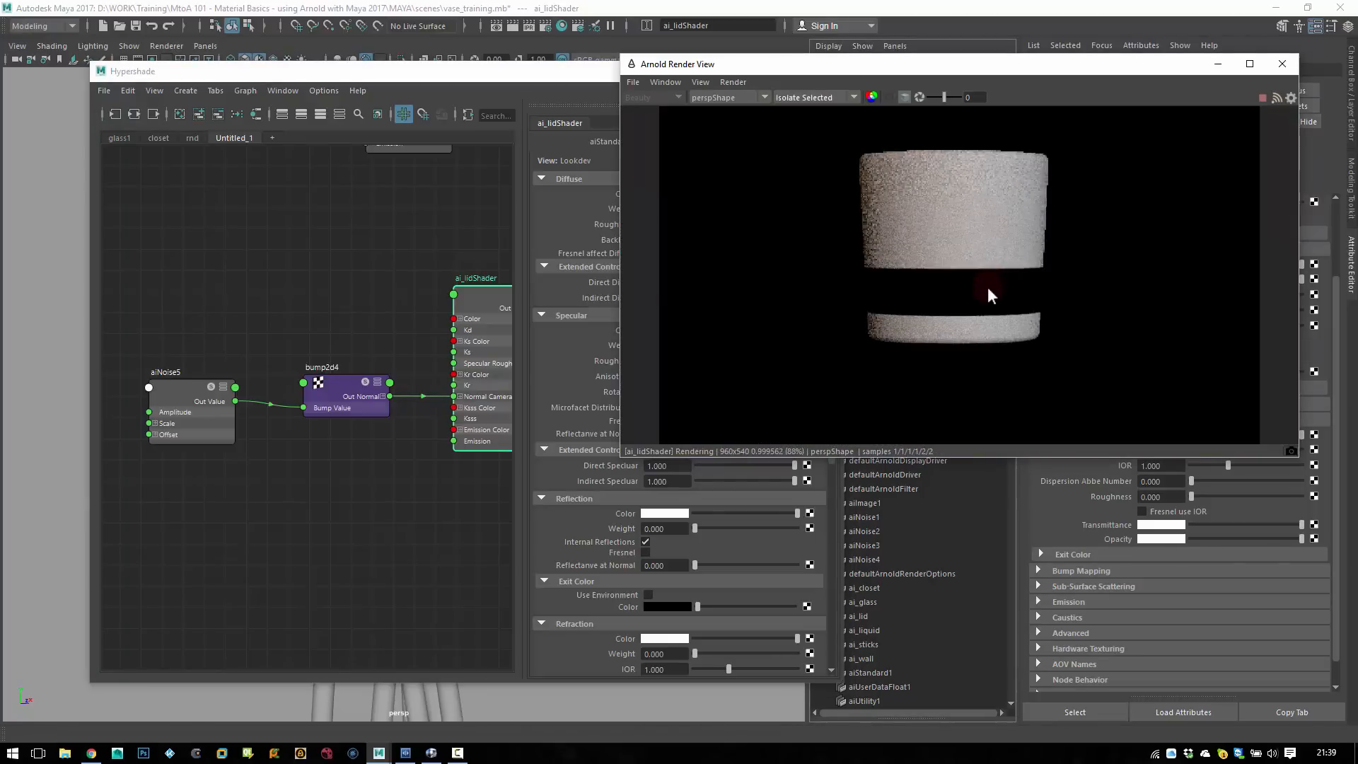
pyautogui.click(821, 98)
pyautogui.click(817, 109)
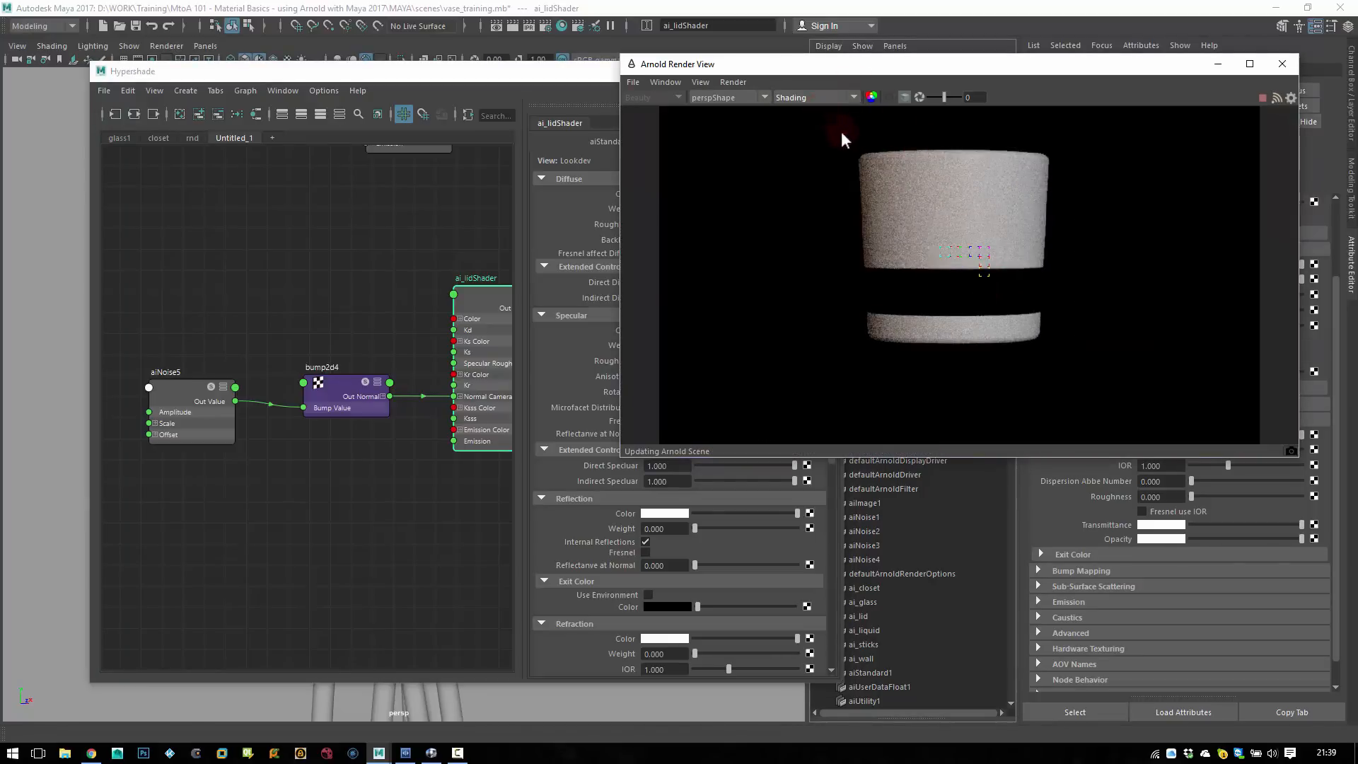
pyautogui.moveTo(857, 146); pyautogui.dragTo(1052, 311)
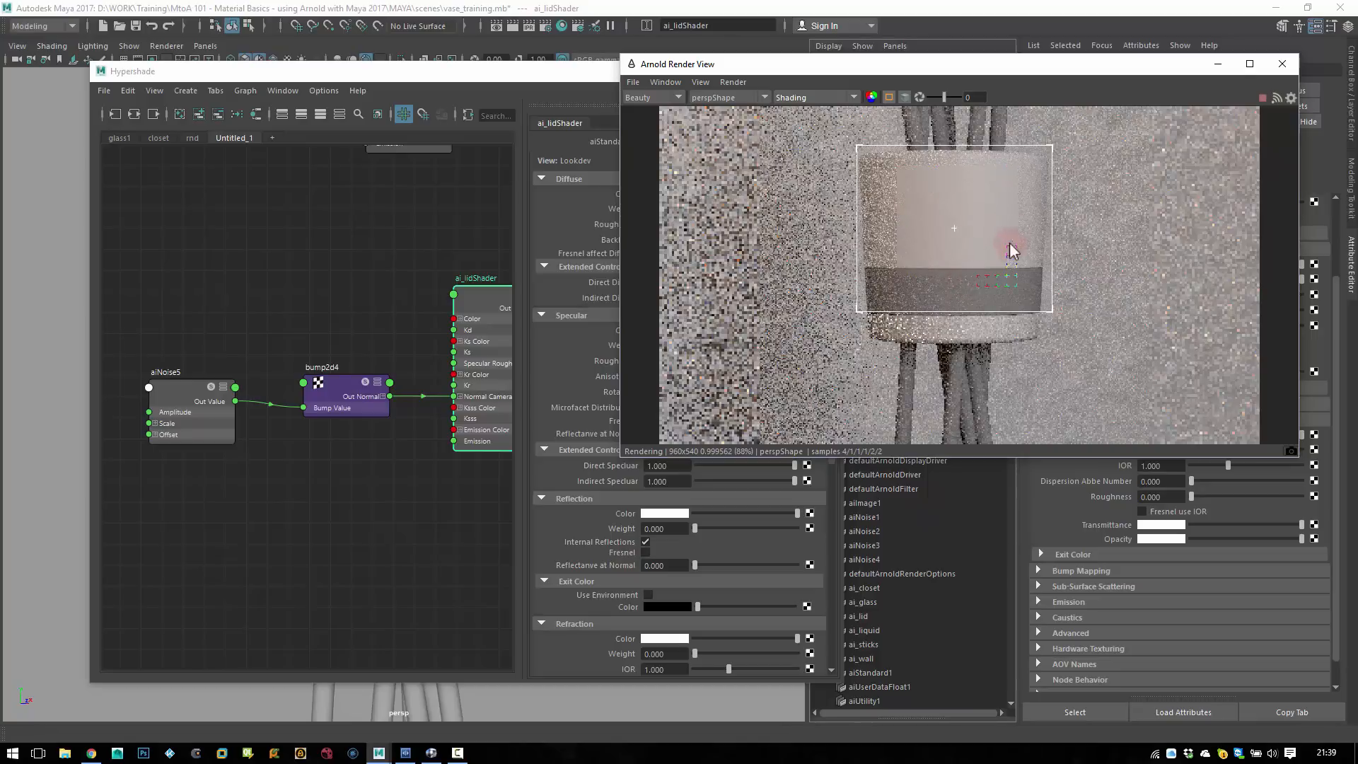
# - Pick the lid's metal band and create an aiStandard shader in the empty graph area below the lid network
pyautogui.click(959, 295)
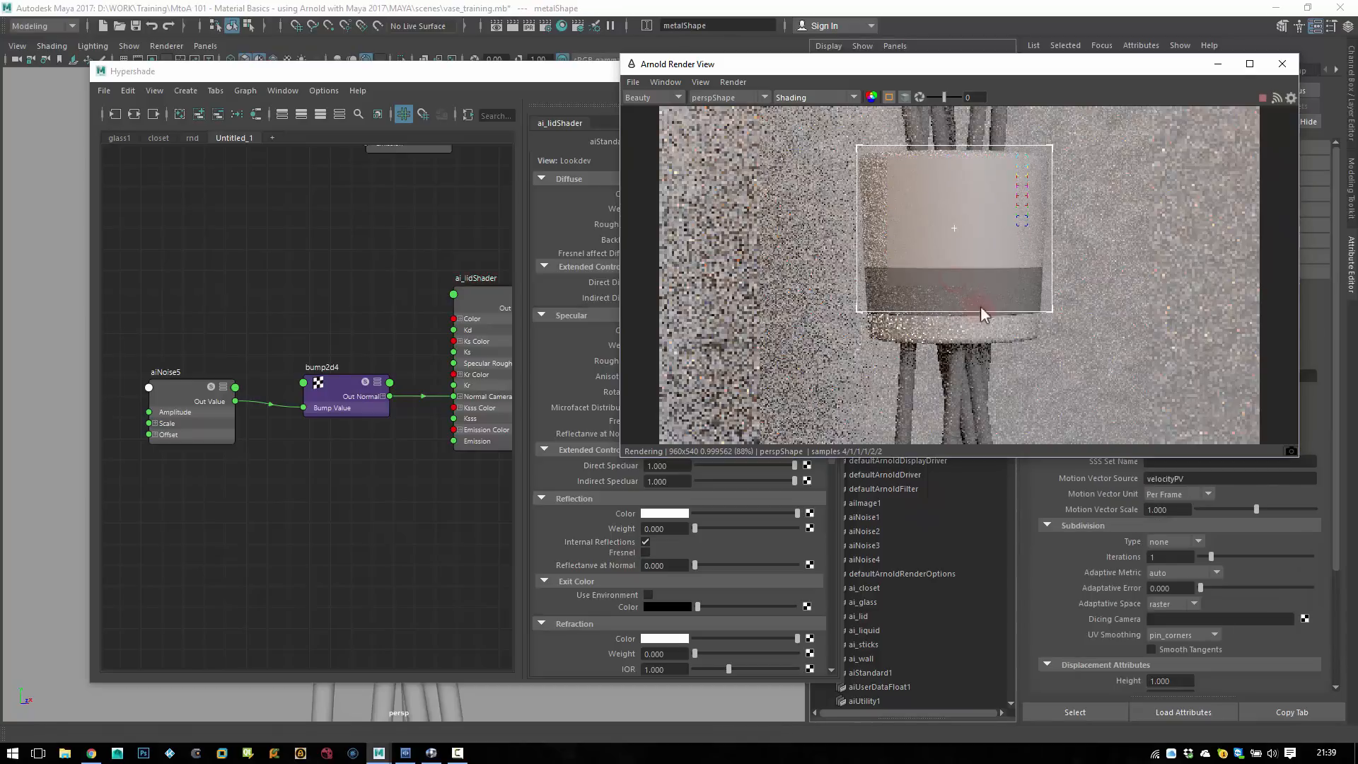
pyautogui.keyDown('alt'); pyautogui.moveTo(355, 565); pyautogui.dragTo(337, 357, button='middle'); pyautogui.keyUp('alt')
pyautogui.scroll(-2, 344, 408)
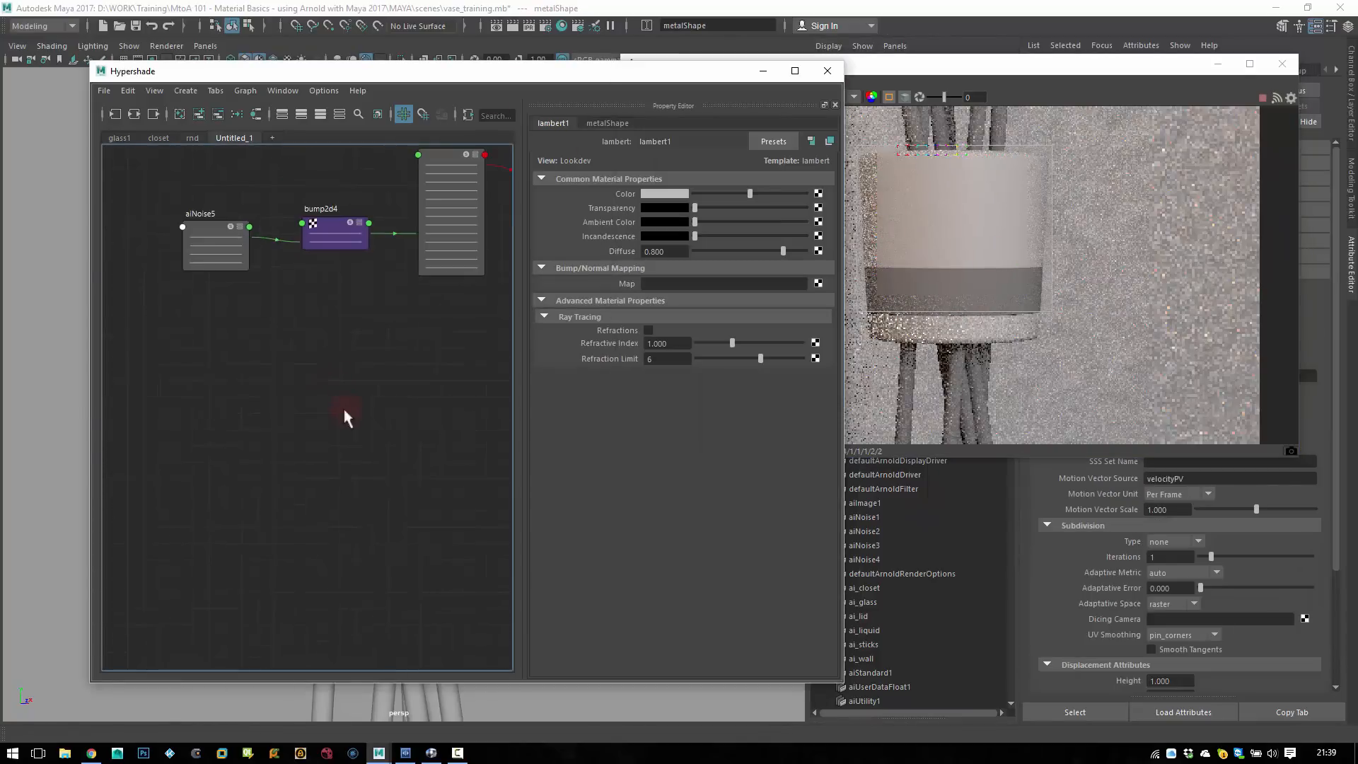
pyautogui.press('Tab')
pyautogui.write('aiStandard')
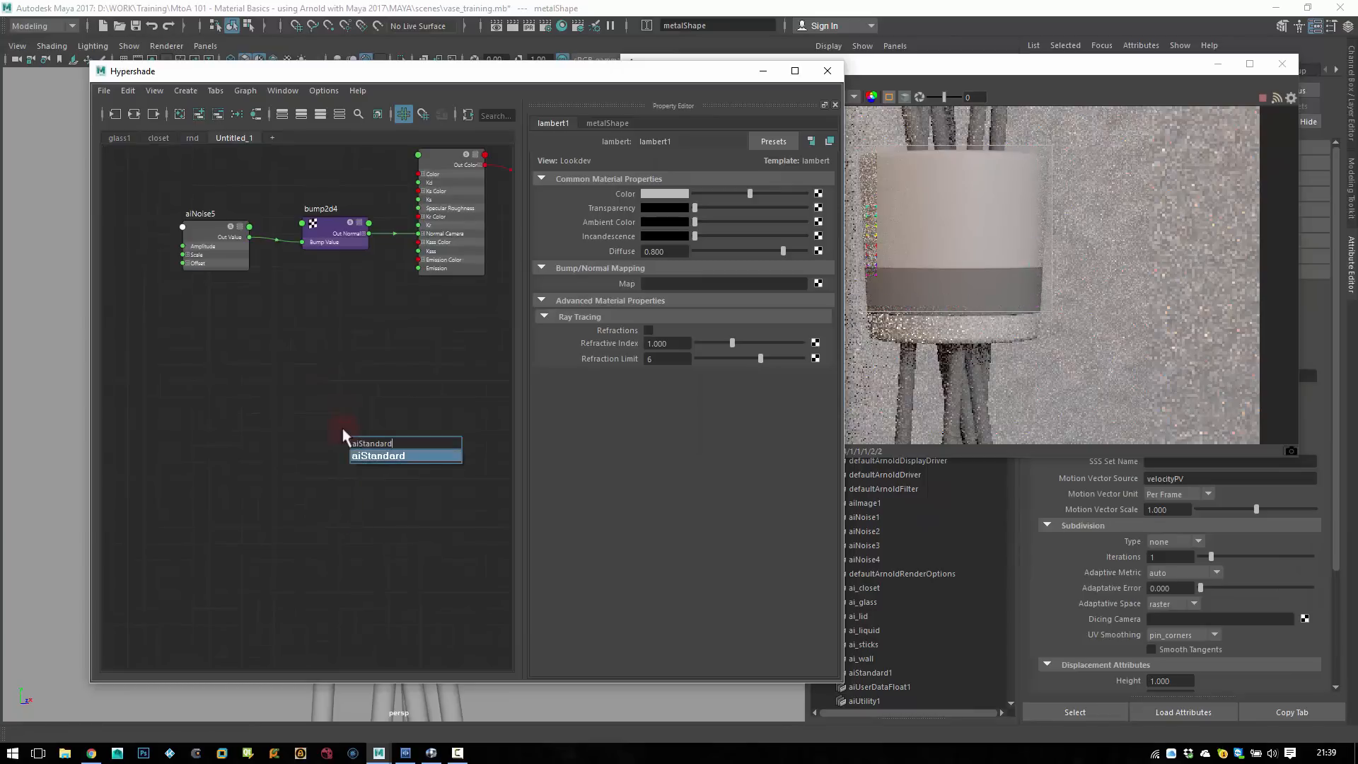
pyautogui.press('Return')
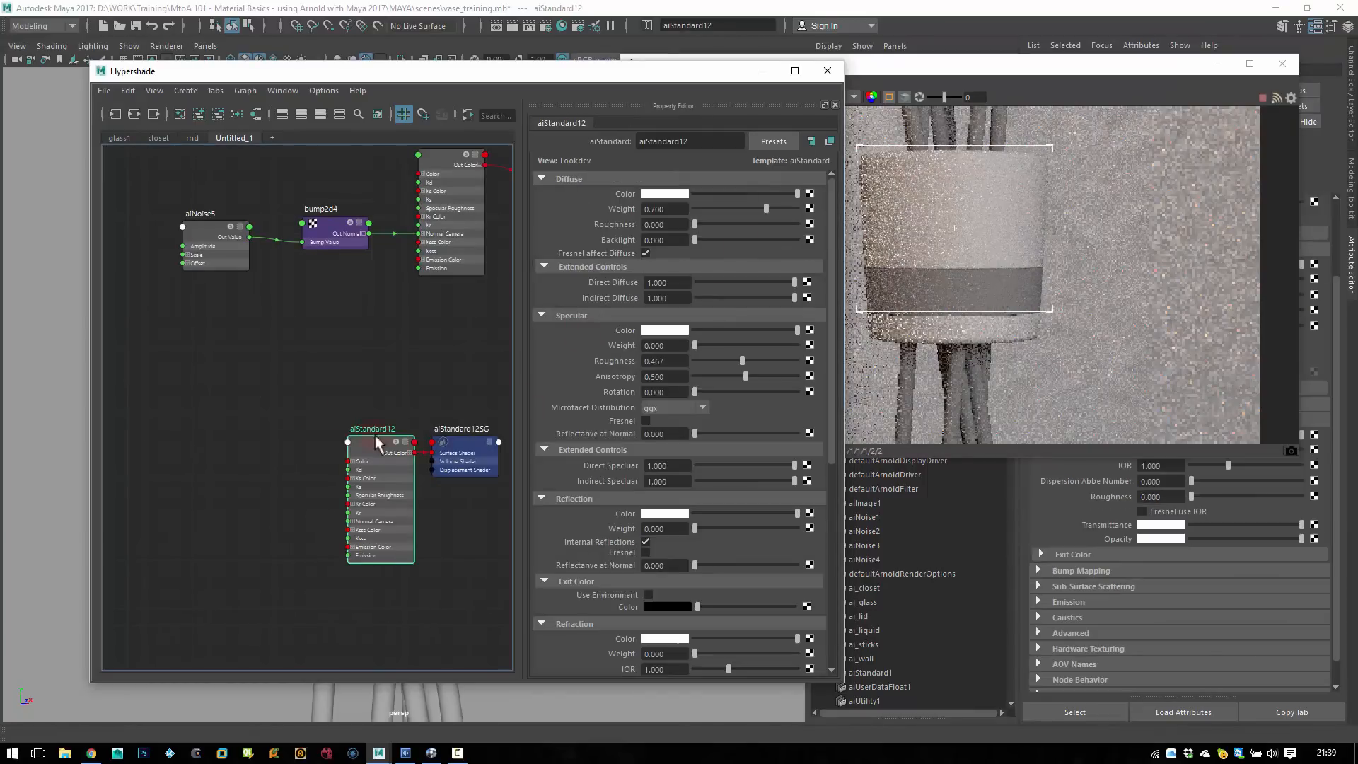
# - Rename the new aiStandard shader as ai_metalShader
pyautogui.moveTo(375, 433); pyautogui.dragTo(378, 428)
pyautogui.doubleClick(379, 423)
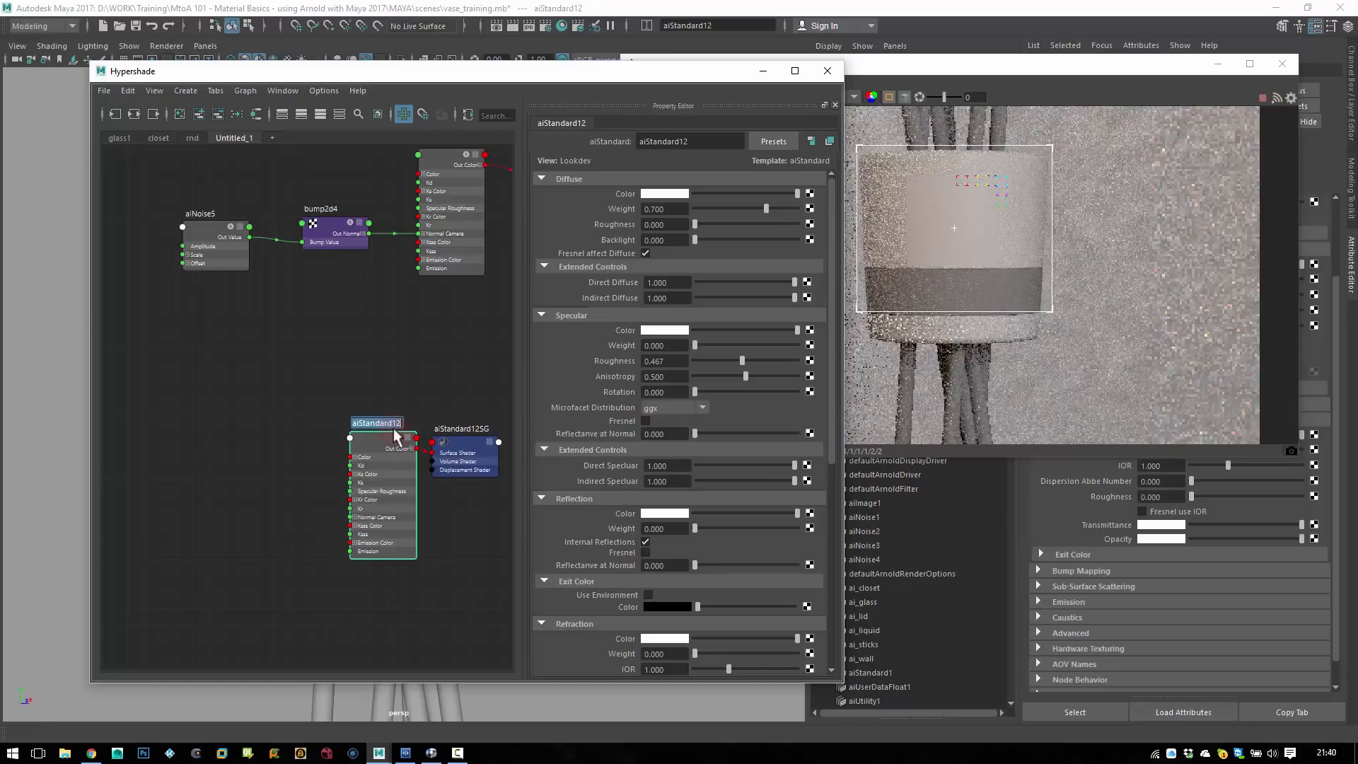
pyautogui.write('ai')
pyautogui.write('_metalShader')
pyautogui.press('Return')
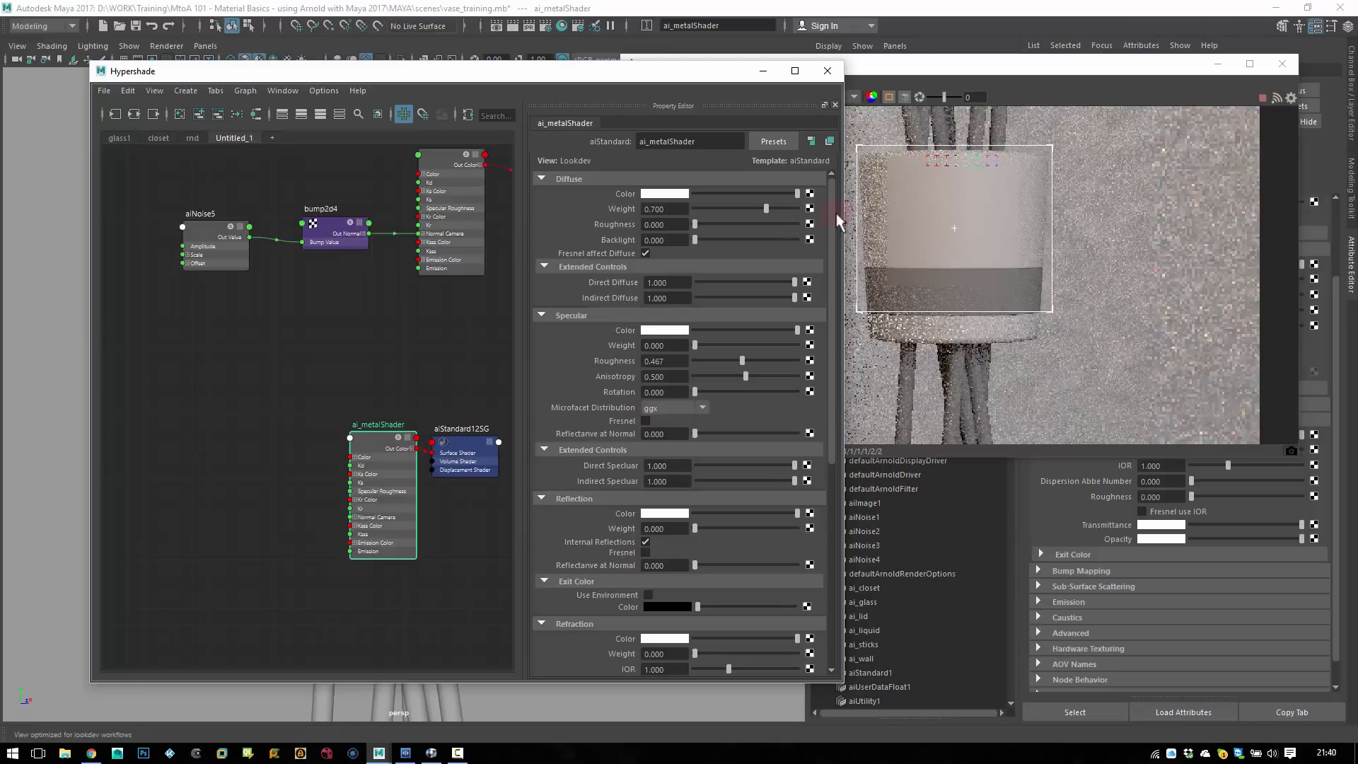
# - Assign ai_metalShader to the lid's metal band and redraw the render crop region tightly around that band
pyautogui.click(969, 218)
pyautogui.click(983, 199)
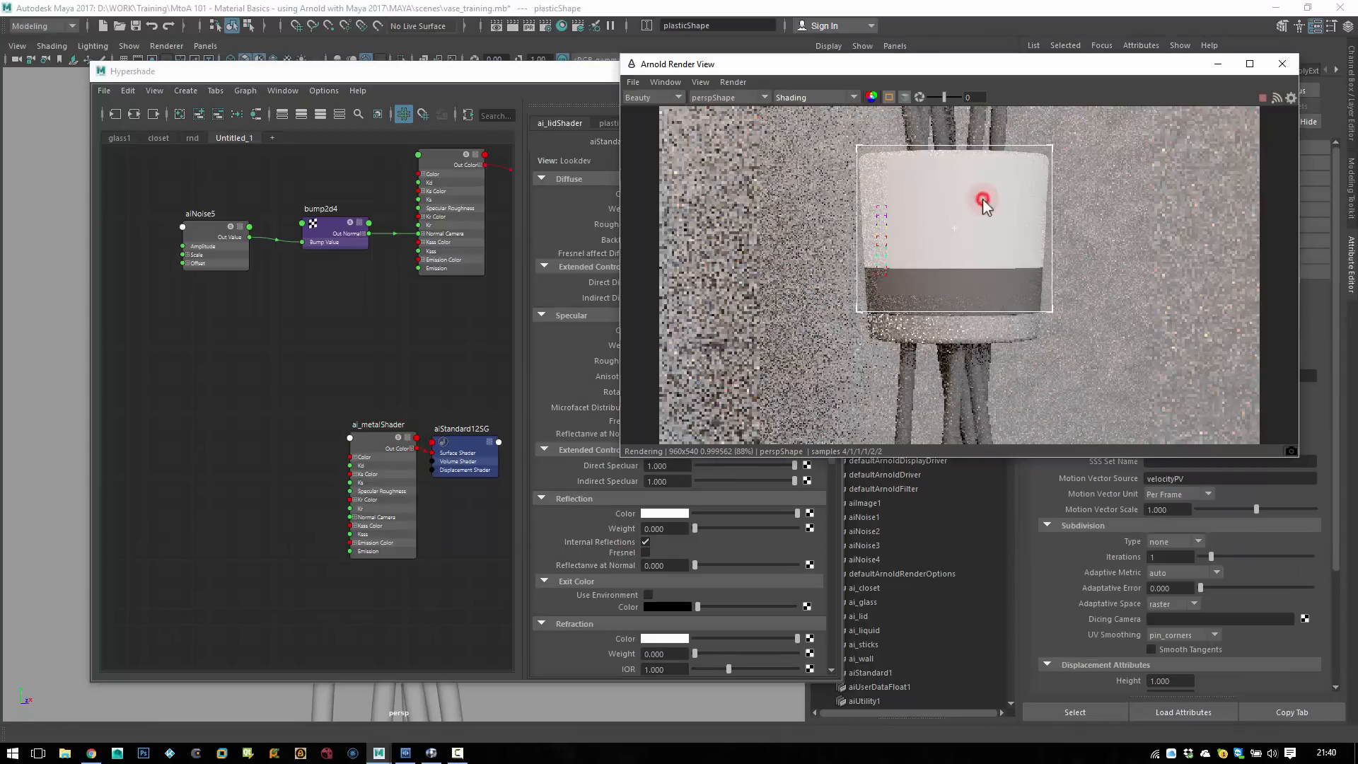
pyautogui.click(929, 277)
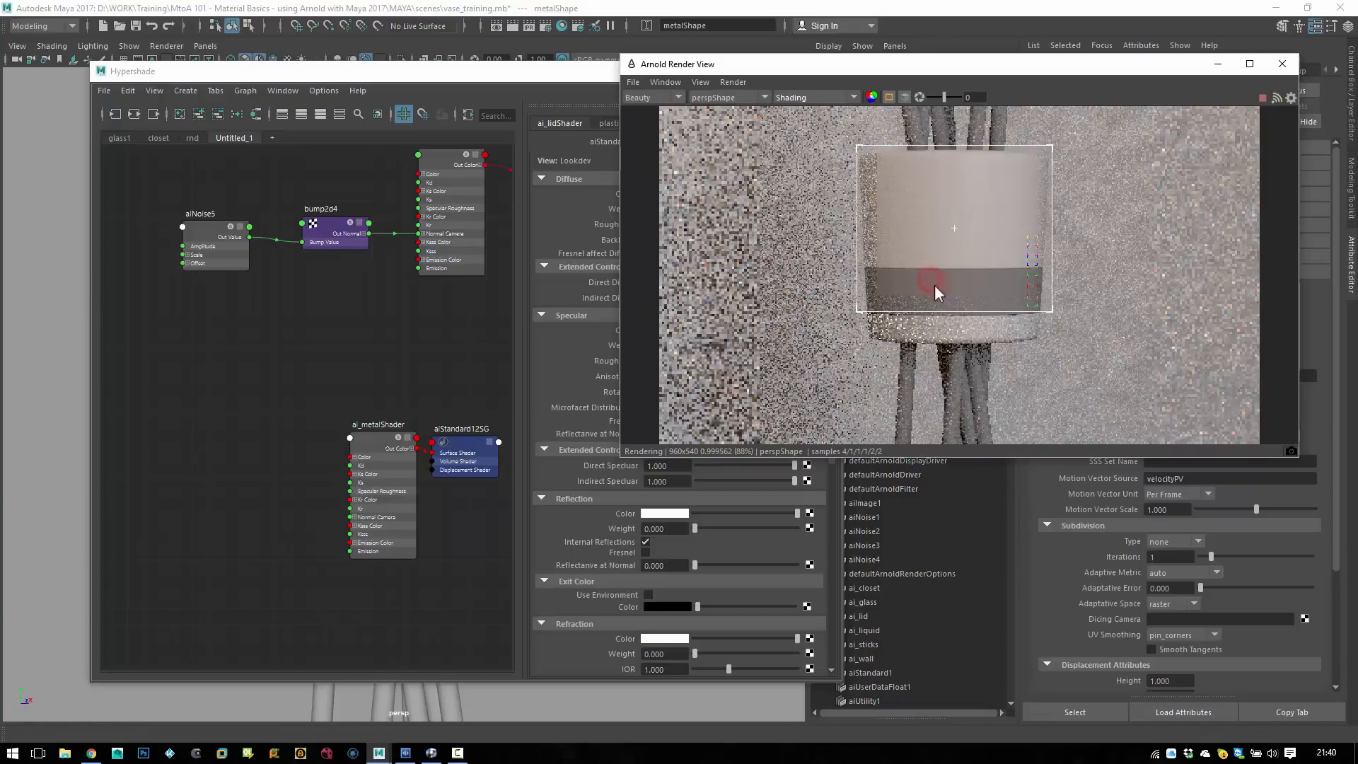
pyautogui.moveTo(373, 447); pyautogui.dragTo(370, 415, button='right')
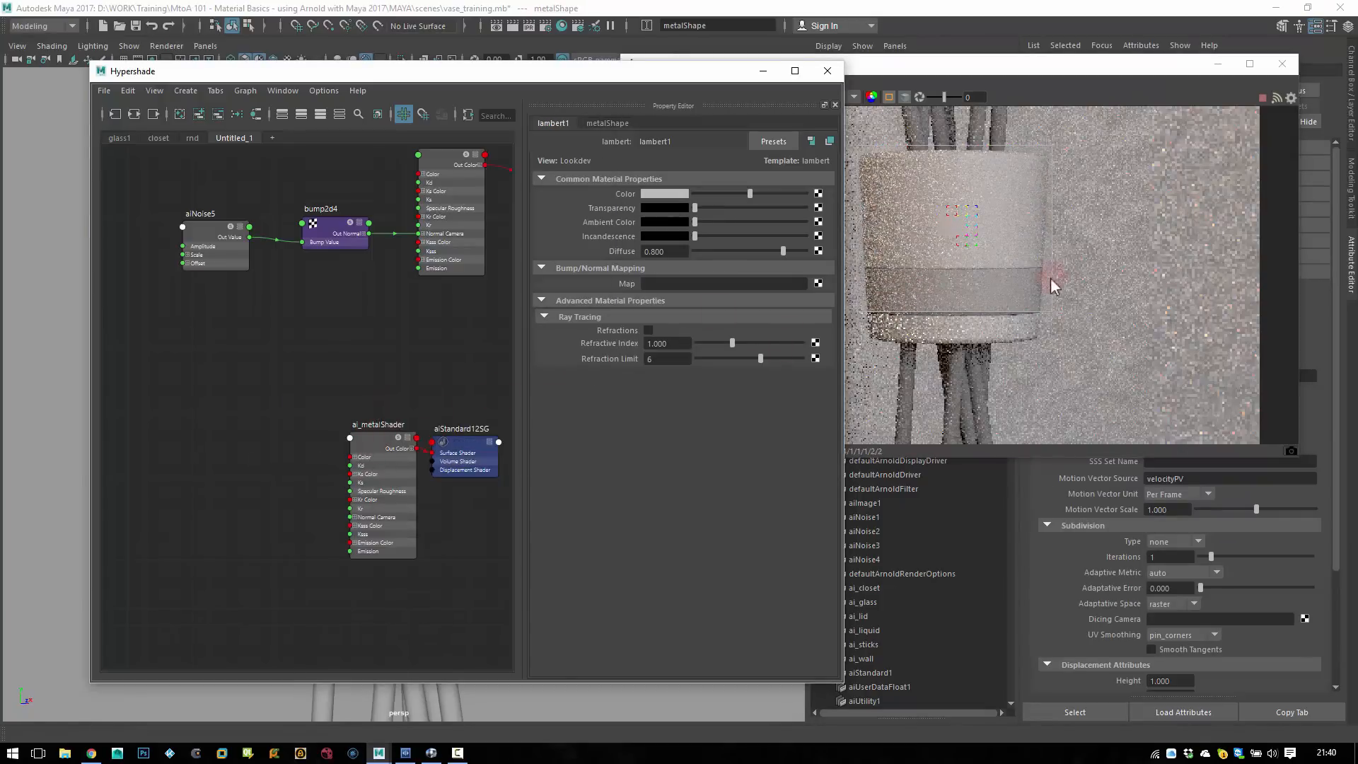
pyautogui.moveTo(1074, 254)
pyautogui.mouseDown()
pyautogui.moveTo(885, 326)
pyautogui.moveTo(847, 326)
pyautogui.mouseUp()
# - Bring up ai_metalShader's attributes beside the render and set its diffuse Weight to 0
pyautogui.click(364, 446)
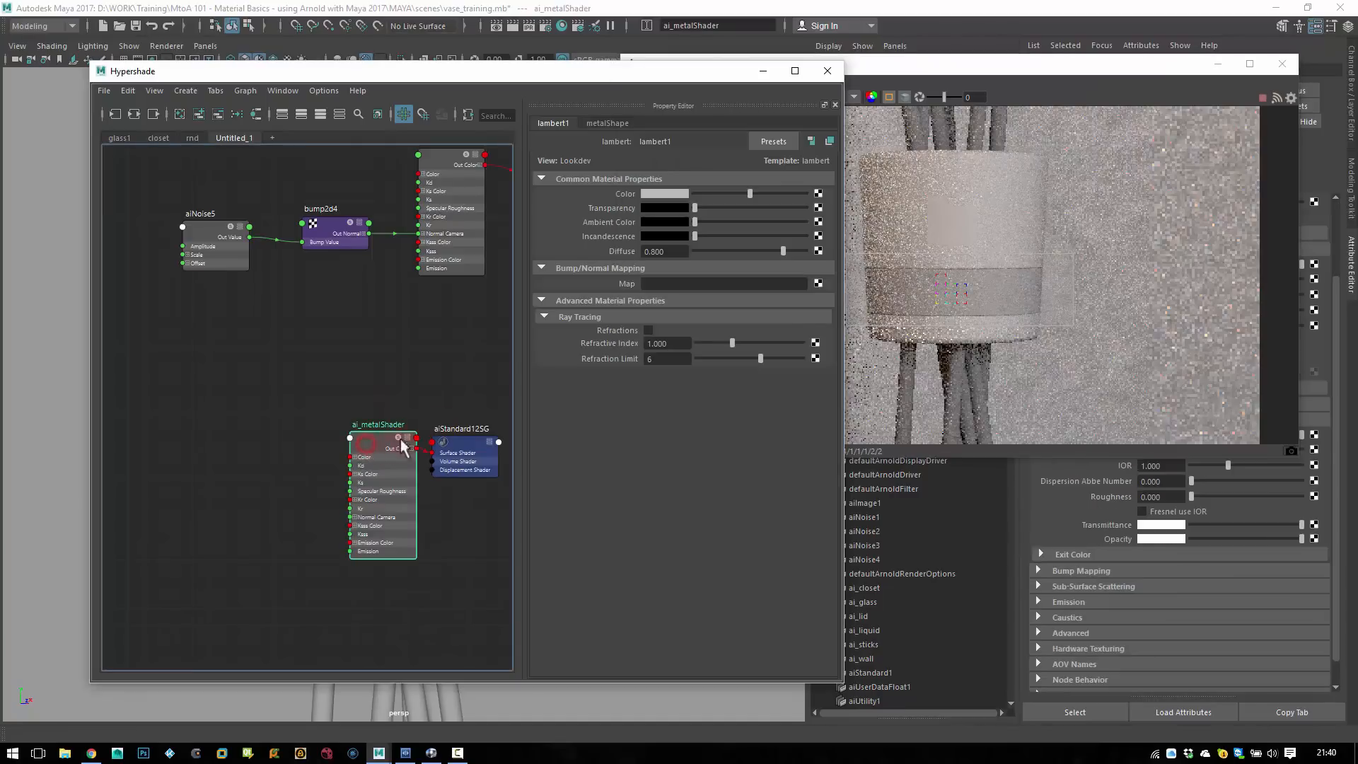
pyautogui.moveTo(657, 71); pyautogui.dragTo(559, 61)
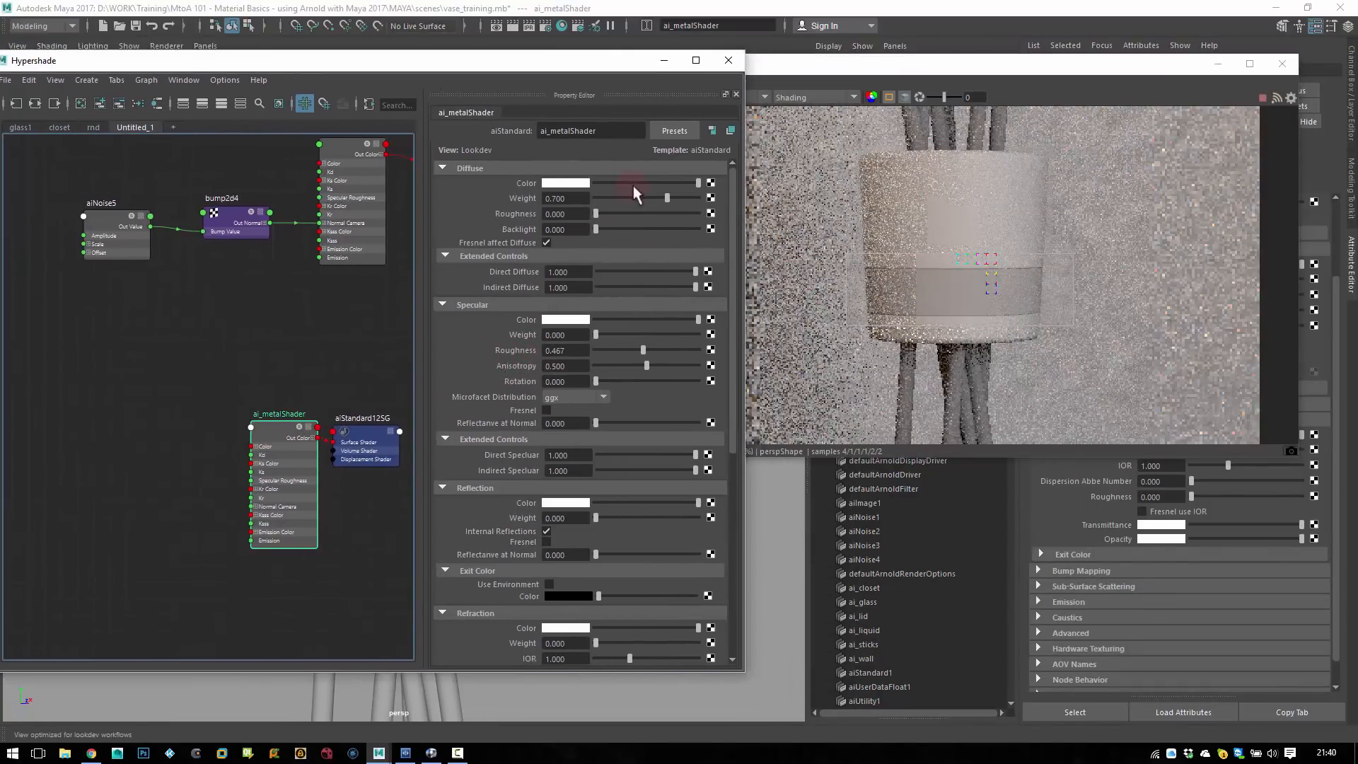
pyautogui.moveTo(667, 198); pyautogui.dragTo(594, 197)
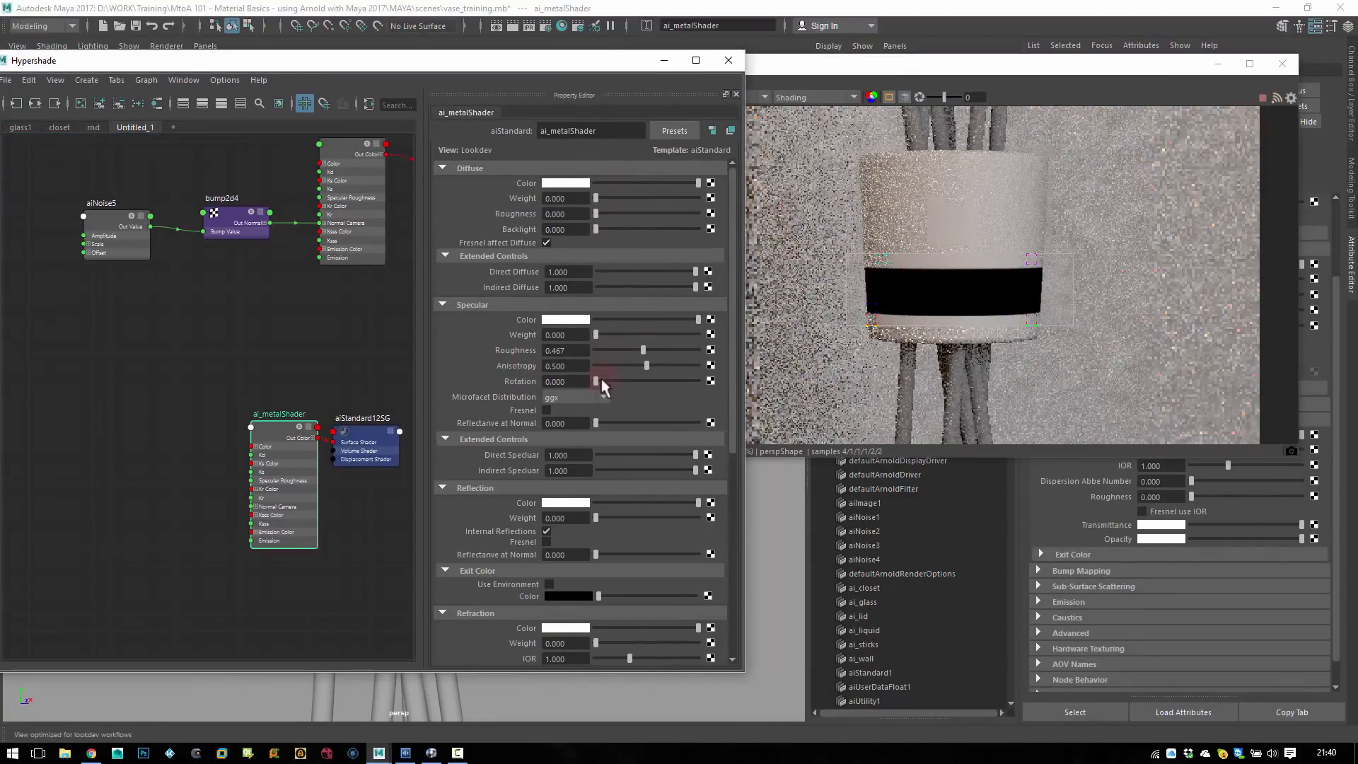
# - Enable ai_metalShader's specular Fresnel with Reflectance at Normal 1 and raise the specular Weight to 1
pyautogui.click(547, 411)
pyautogui.moveTo(596, 423); pyautogui.dragTo(738, 430)
pyautogui.moveTo(598, 336); pyautogui.dragTo(803, 341)
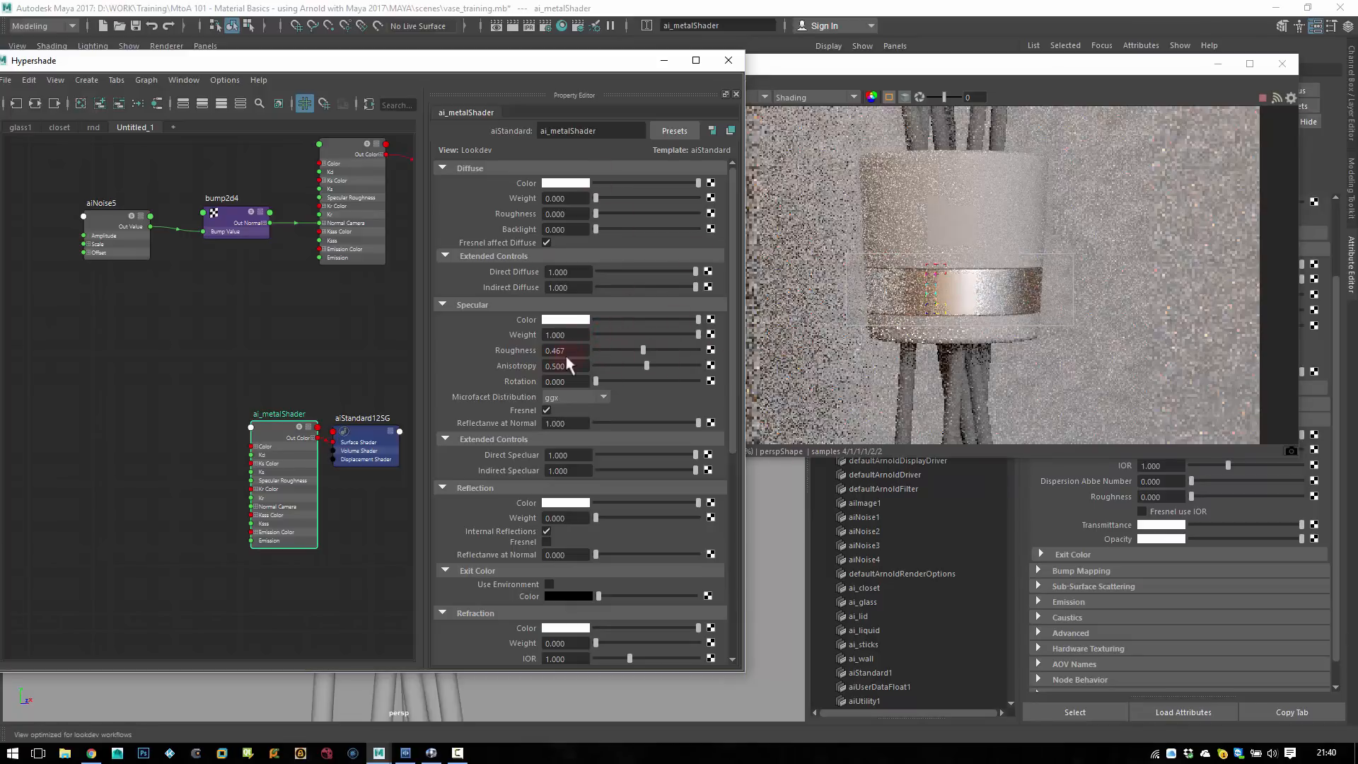
# - Lower ai_metalShader's specular Roughness to about 0.105 and its specular Weight to about 0.58
pyautogui.moveTo(639, 352); pyautogui.dragTo(563, 348)
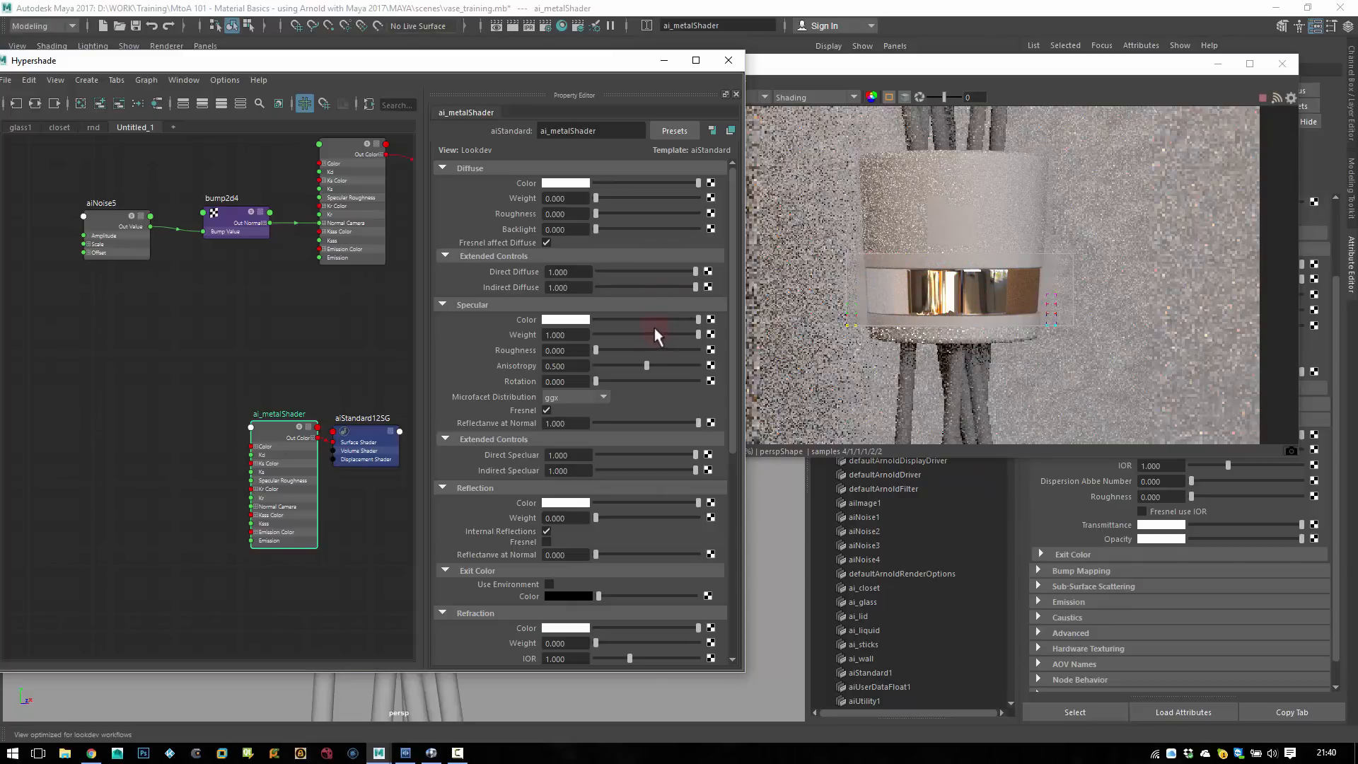
pyautogui.moveTo(690, 333); pyautogui.dragTo(606, 349)
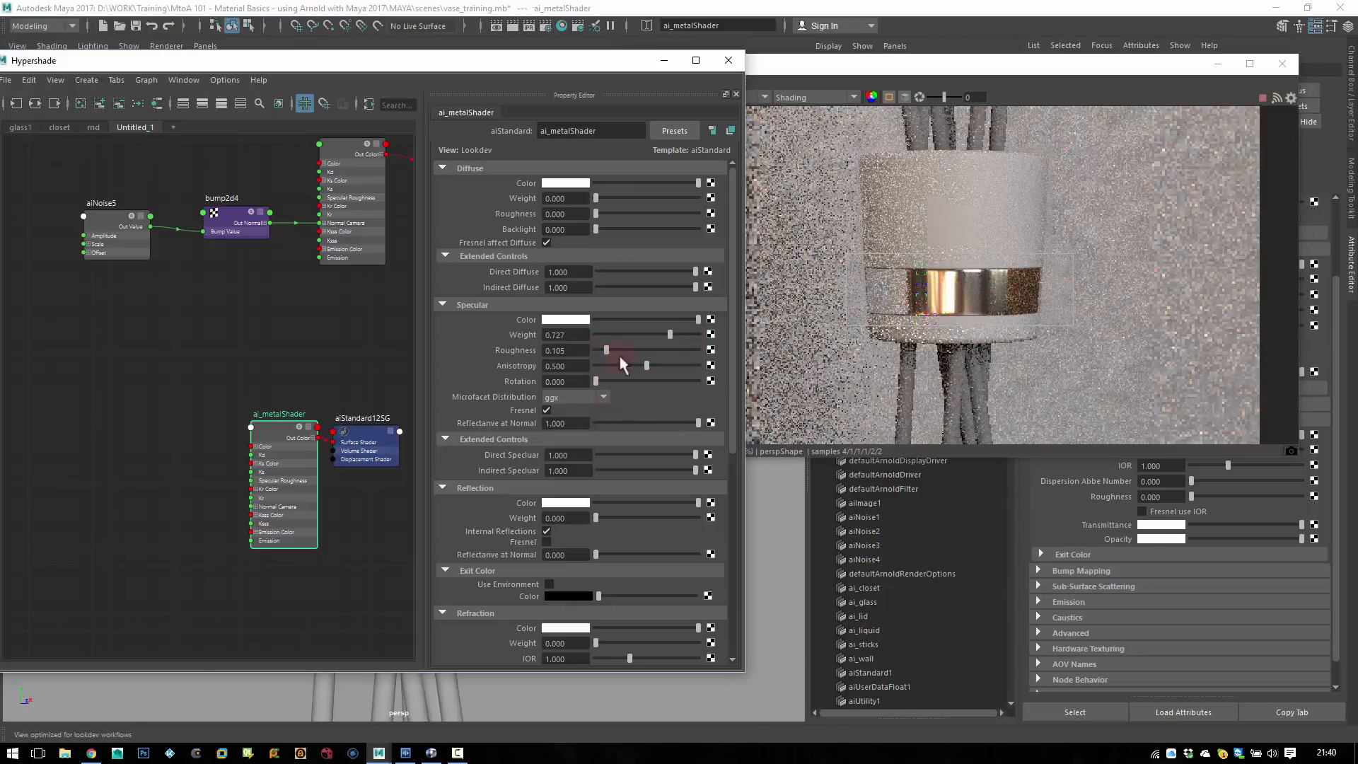
pyautogui.moveTo(668, 333); pyautogui.dragTo(654, 334)
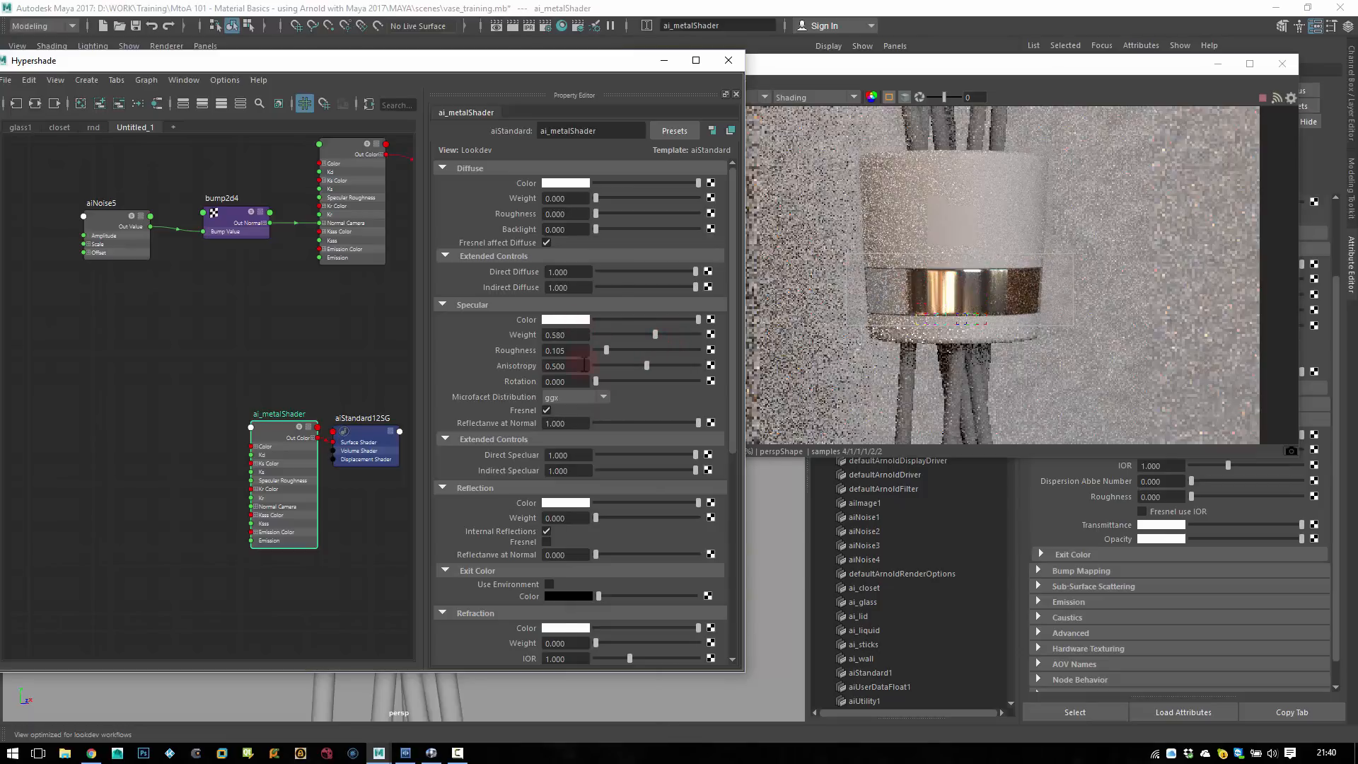
# - Darken ai_metalShader's specular Color from white to a light grey
pyautogui.click(573, 312)
pyautogui.moveTo(613, 387); pyautogui.dragTo(598, 387)
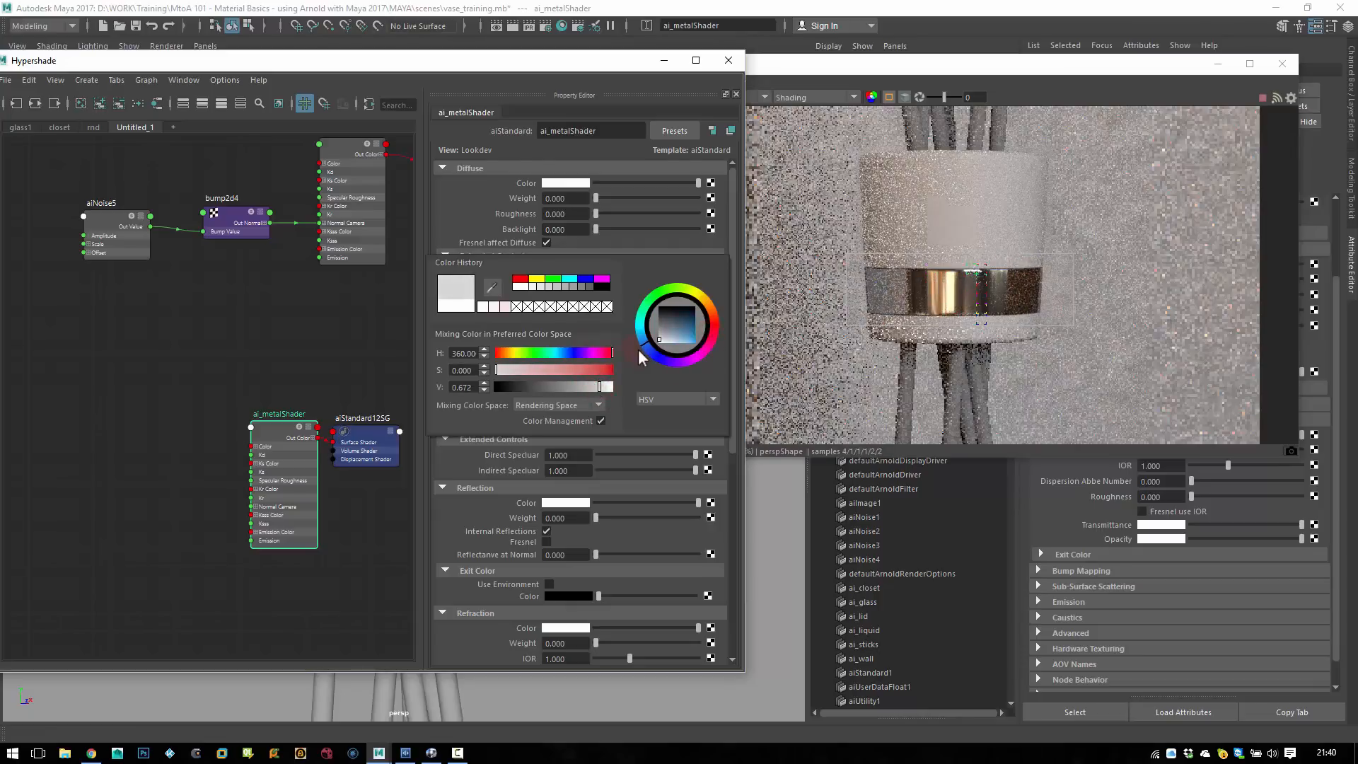
pyautogui.moveTo(593, 387)
pyautogui.mouseDown()
pyautogui.moveTo(557, 386)
pyautogui.moveTo(597, 389)
pyautogui.mouseUp()
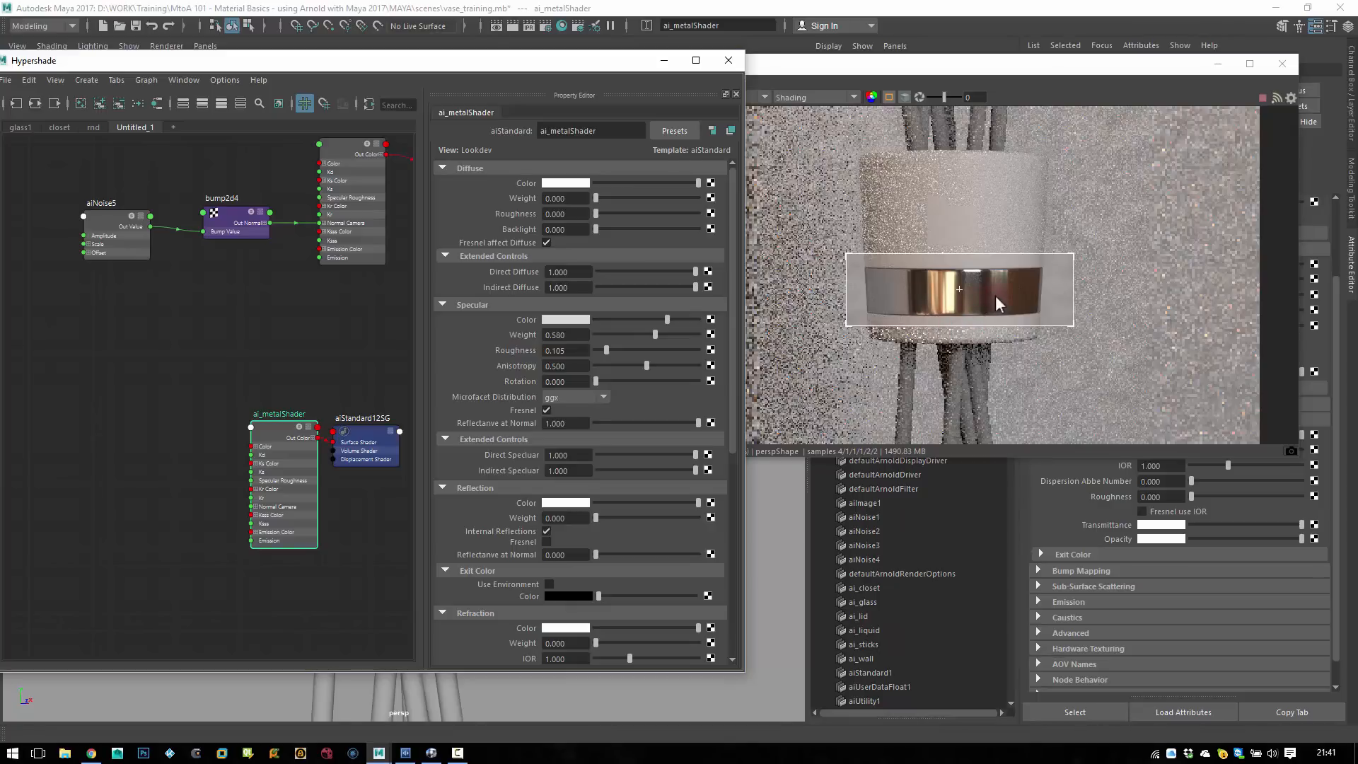
# - Try ai_metalShader's specular Roughness at 0 for comparison and raise it to 0.12
pyautogui.click(576, 350)
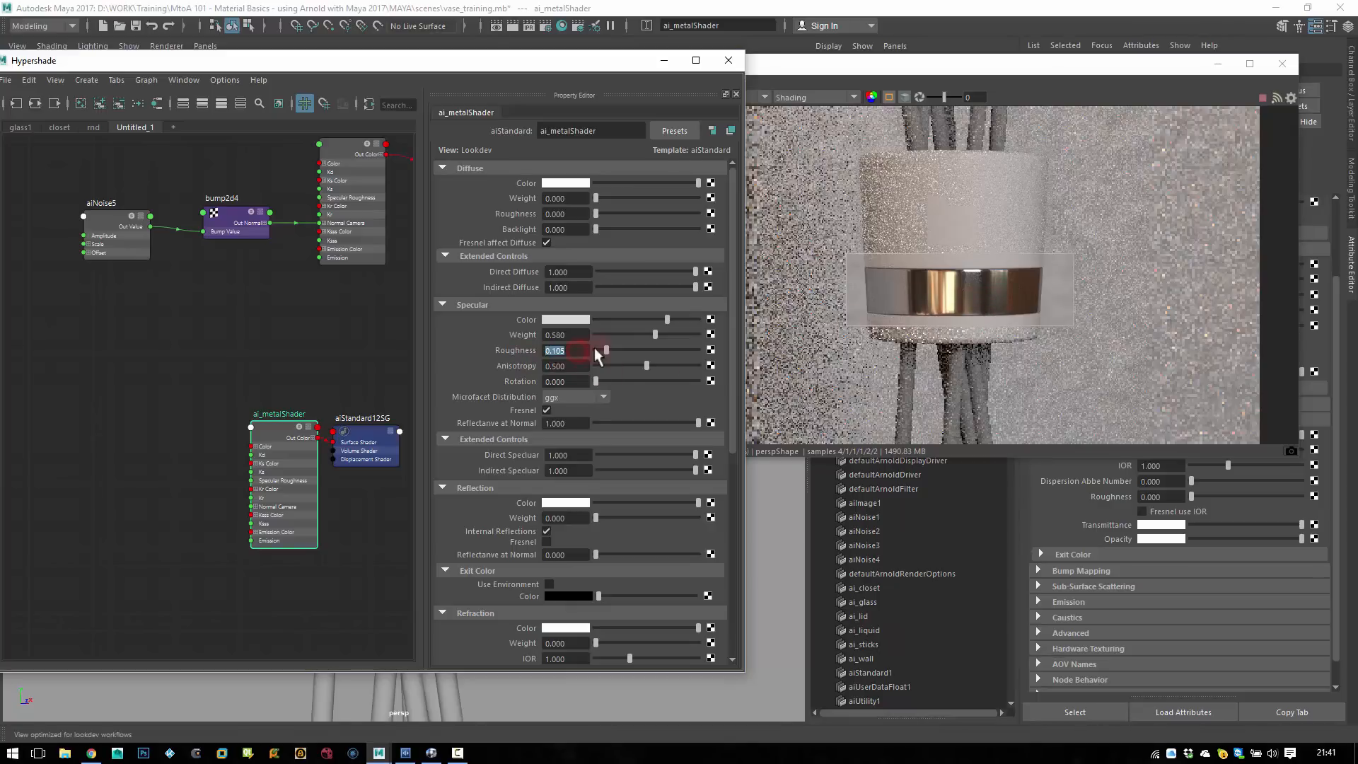
pyautogui.write('0')
pyautogui.press('Return')
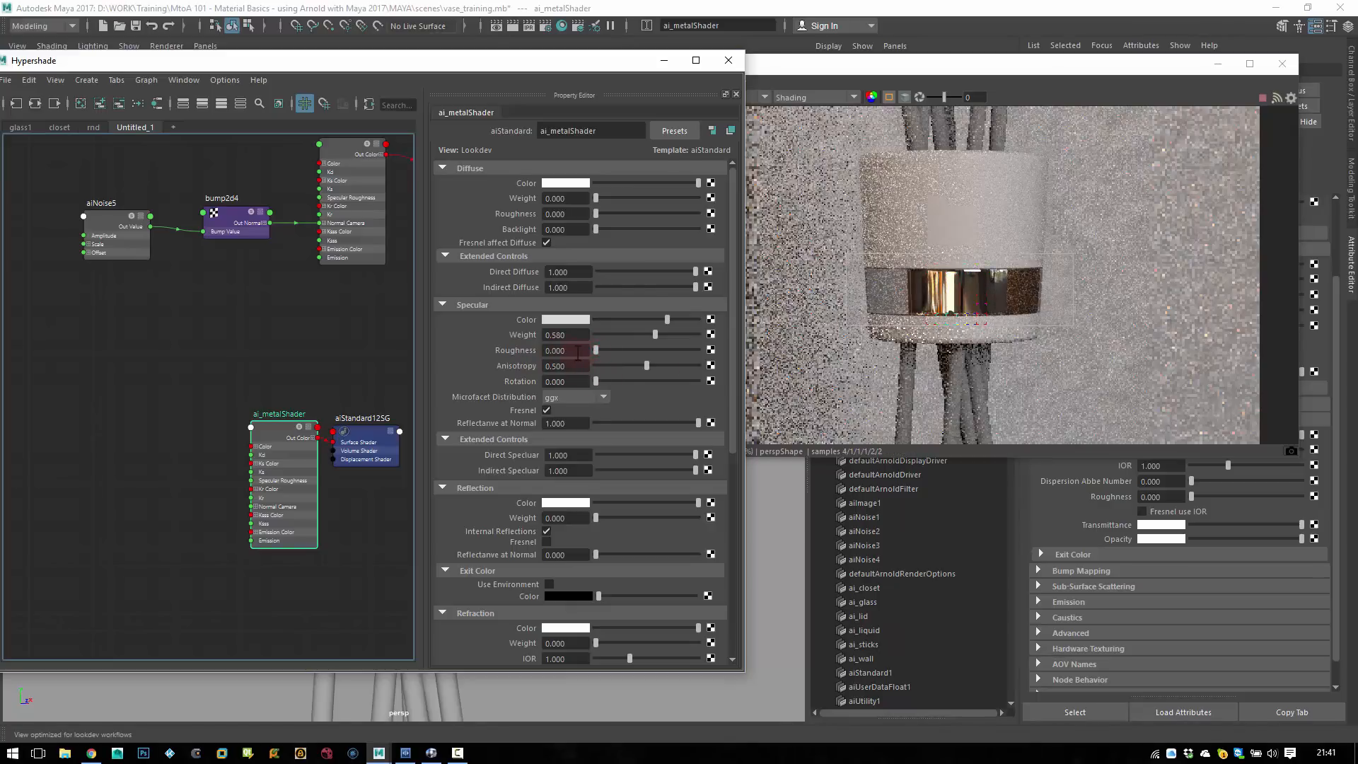
pyautogui.keyDown('ctrl'); pyautogui.moveTo(578, 354); pyautogui.dragTo(587, 354); pyautogui.keyUp('ctrl')
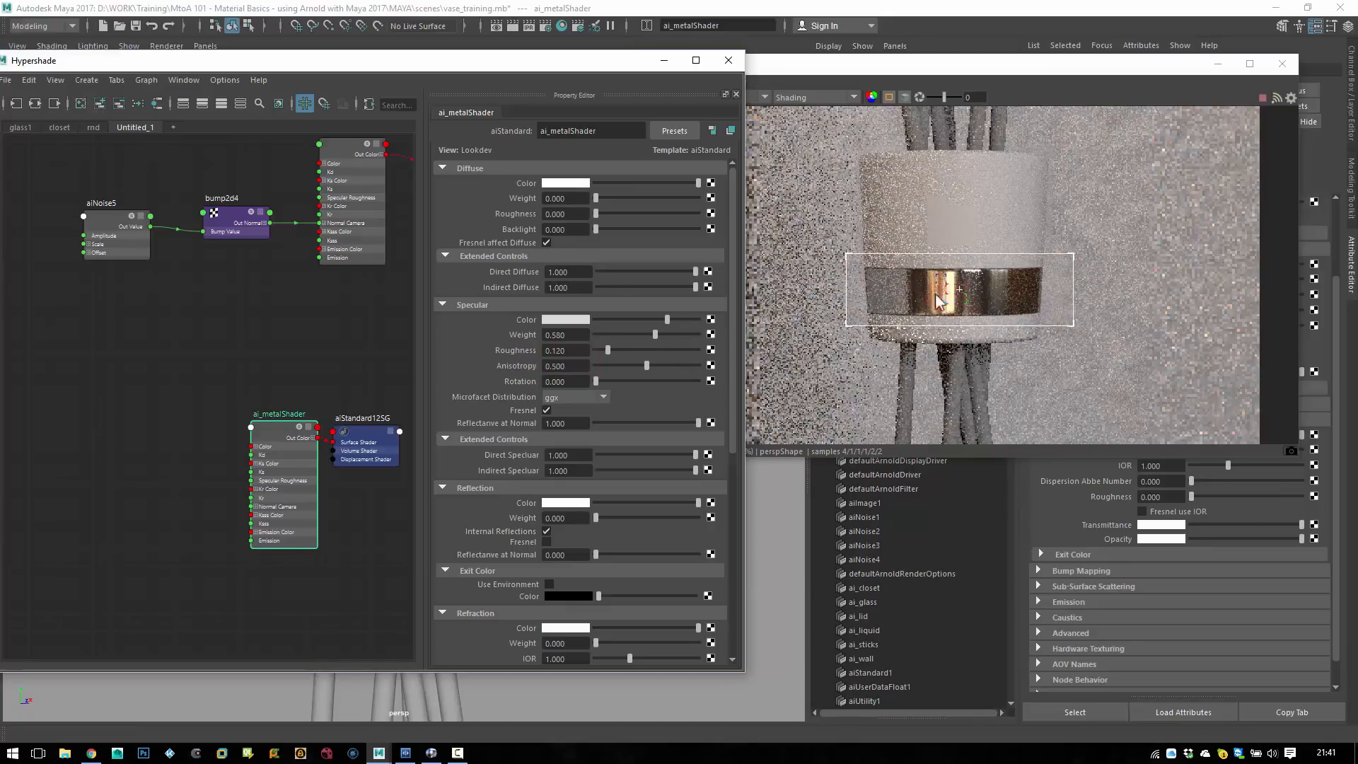
# - Close the Arnold render view and the Hypershade, and hide the lid group so only the scent sticks show
pyautogui.click(1109, 329)
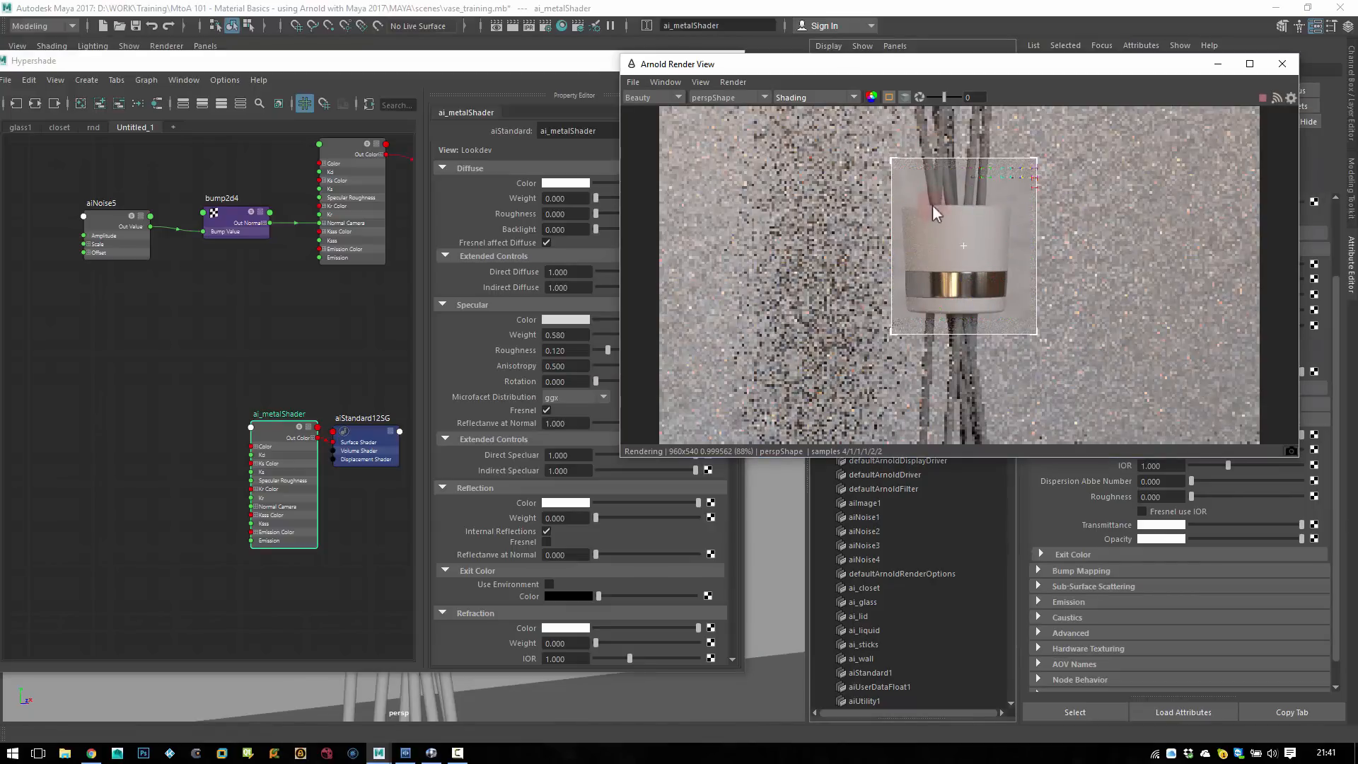
pyautogui.click(1280, 65)
pyautogui.click(728, 61)
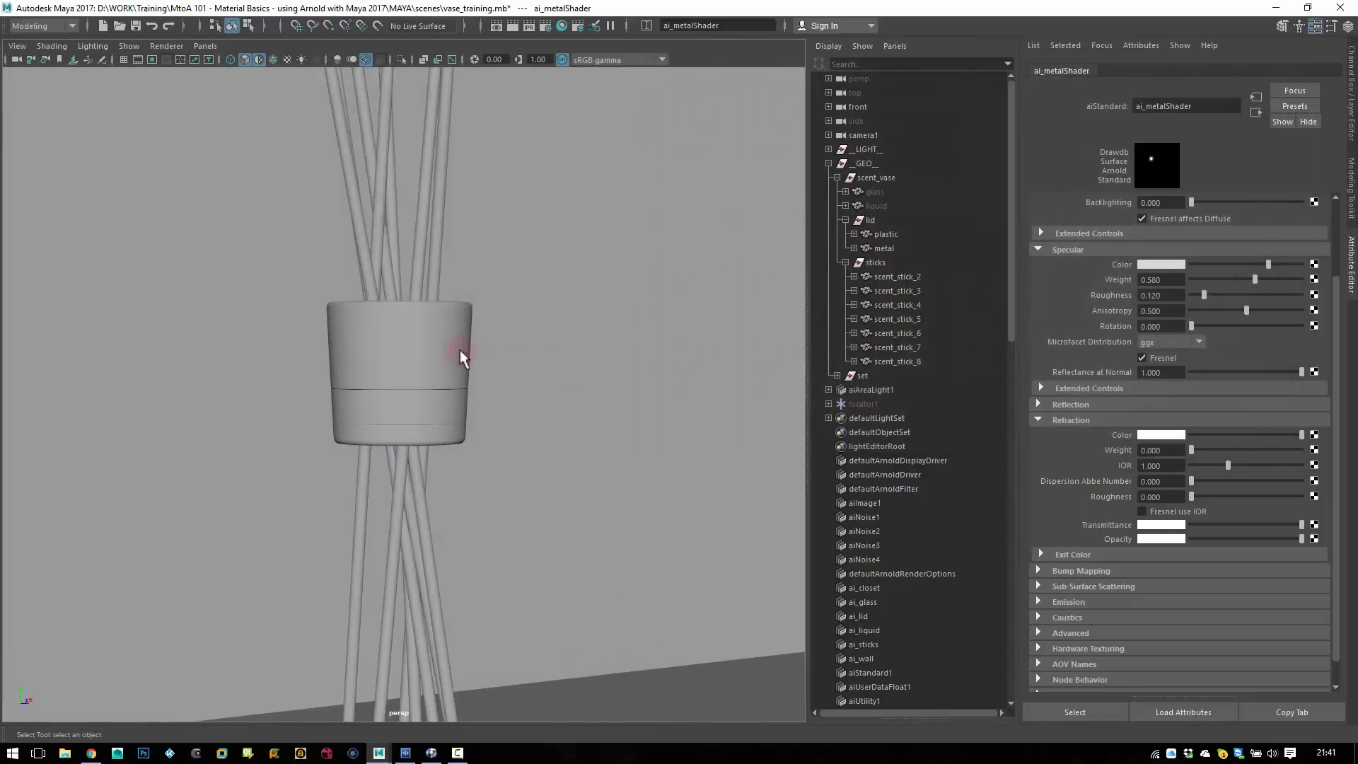
pyautogui.click(460, 350)
pyautogui.click(897, 222)
pyautogui.hotkey('ctrl', 'h')
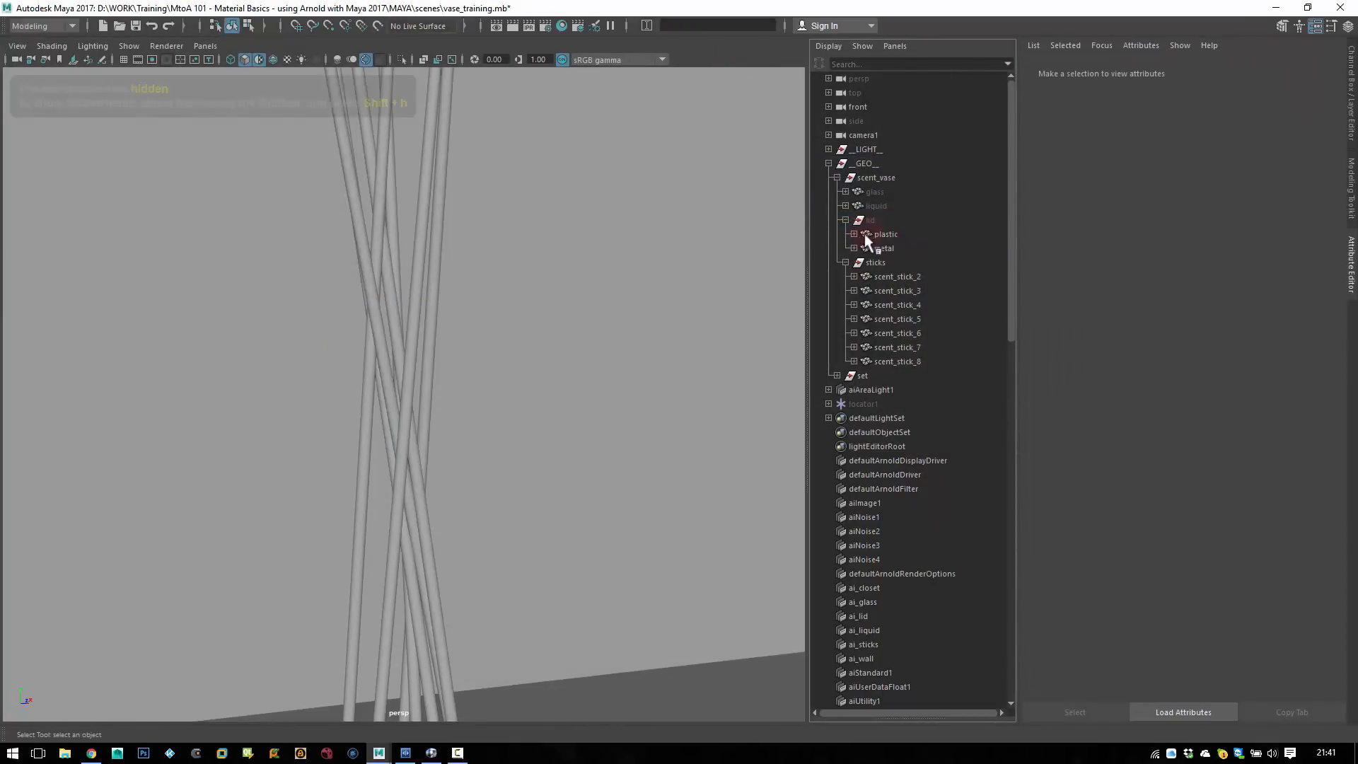
pyautogui.keyDown('alt'); pyautogui.moveTo(598, 418); pyautogui.dragTo(368, 520, button='right'); pyautogui.keyUp('alt')
pyautogui.keyDown('alt'); pyautogui.moveTo(574, 370); pyautogui.dragTo(799, 389, button='right'); pyautogui.keyUp('alt')
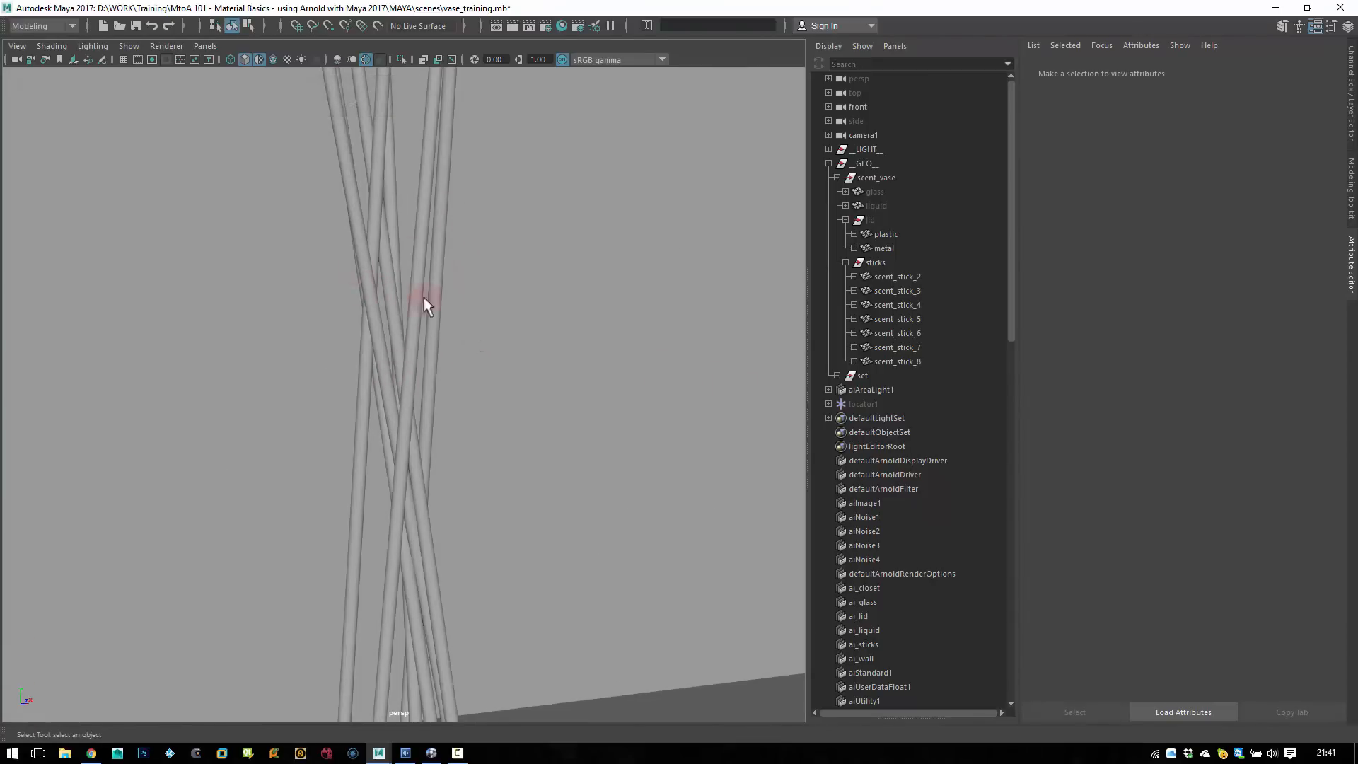
# - Select the individual scent sticks one after another in the viewport to examine them as separate objects
pyautogui.click(436, 331)
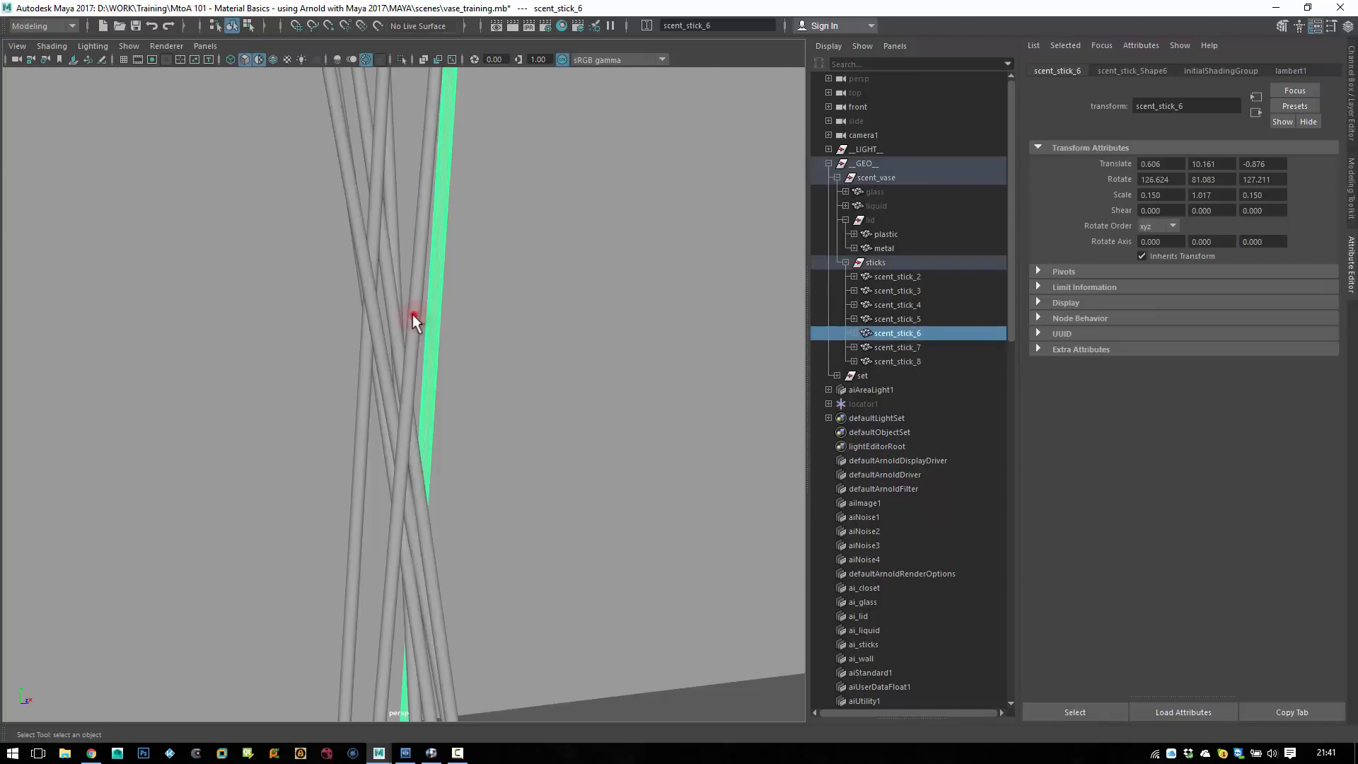
pyautogui.click(413, 314)
pyautogui.click(389, 303)
pyautogui.click(370, 303)
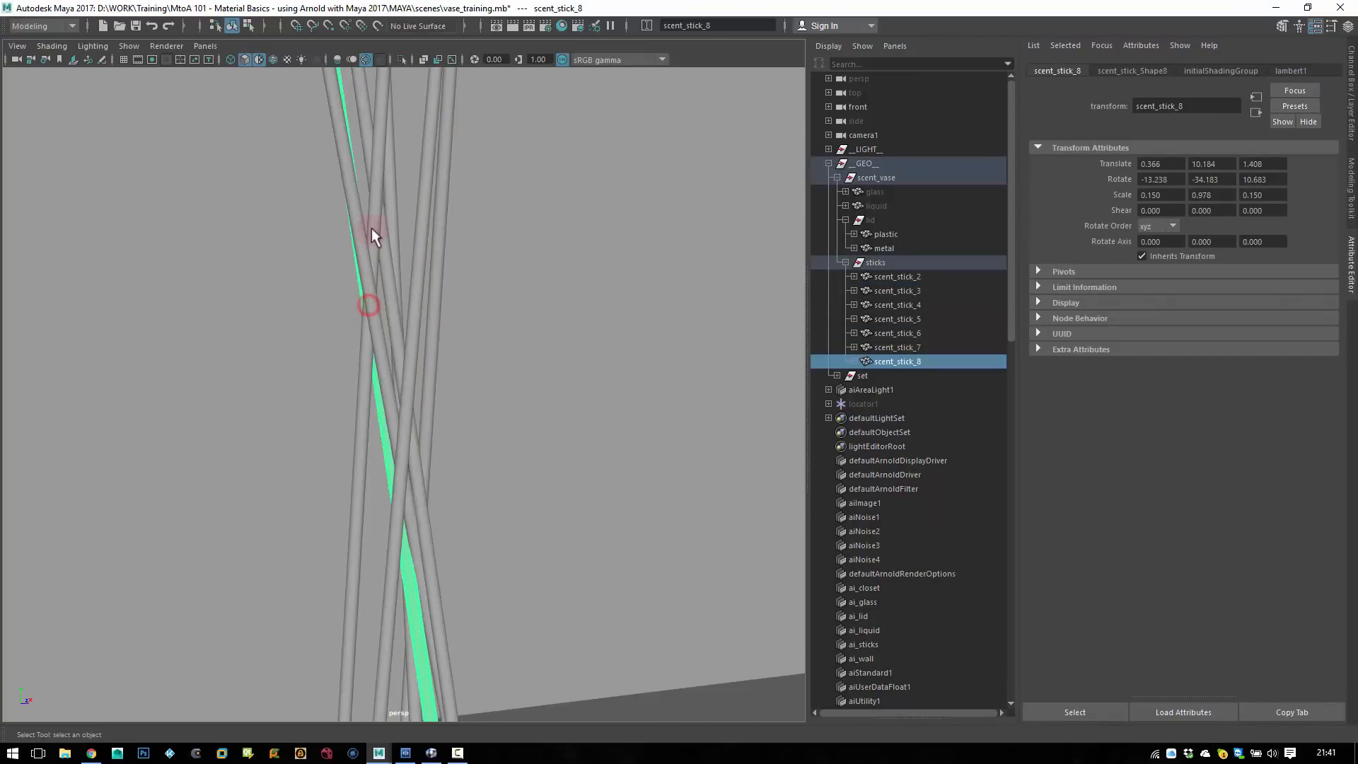
pyautogui.click(375, 223)
pyautogui.click(389, 196)
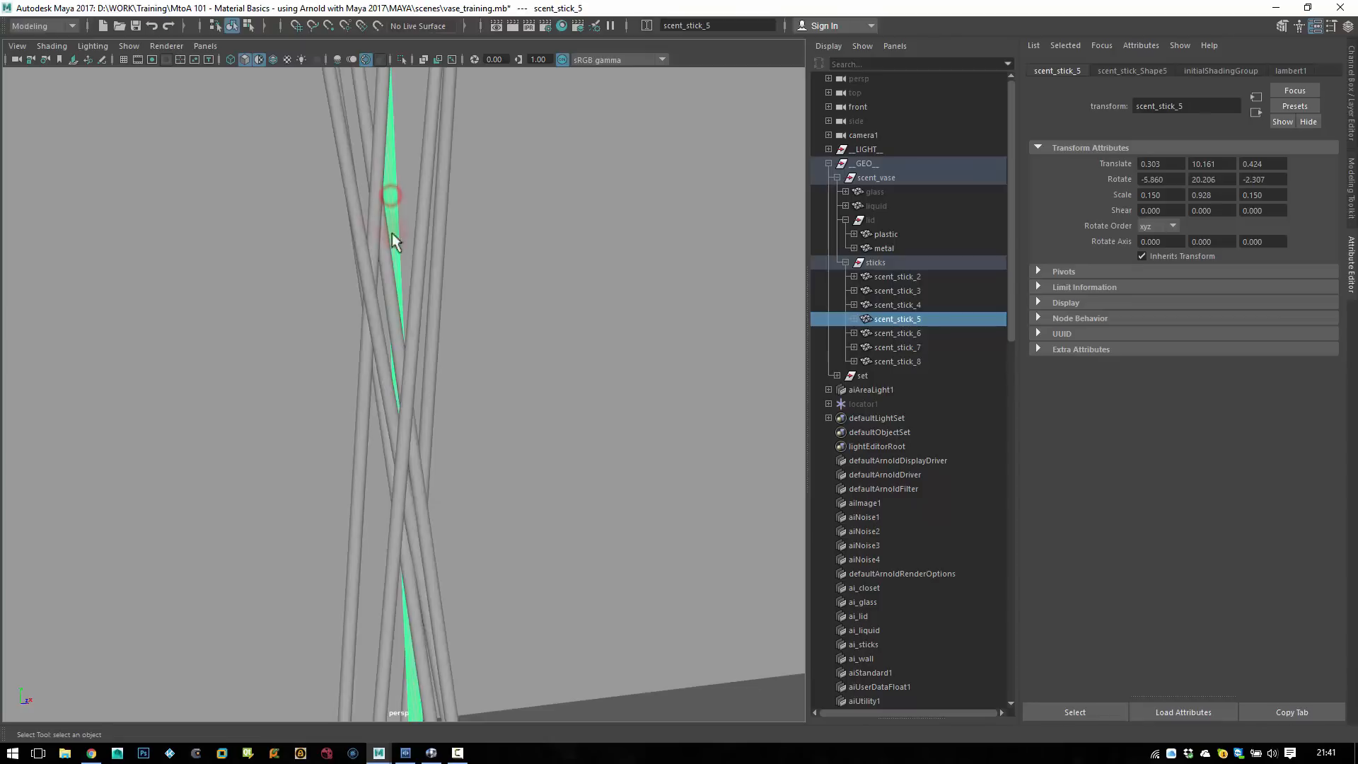
pyautogui.click(416, 310)
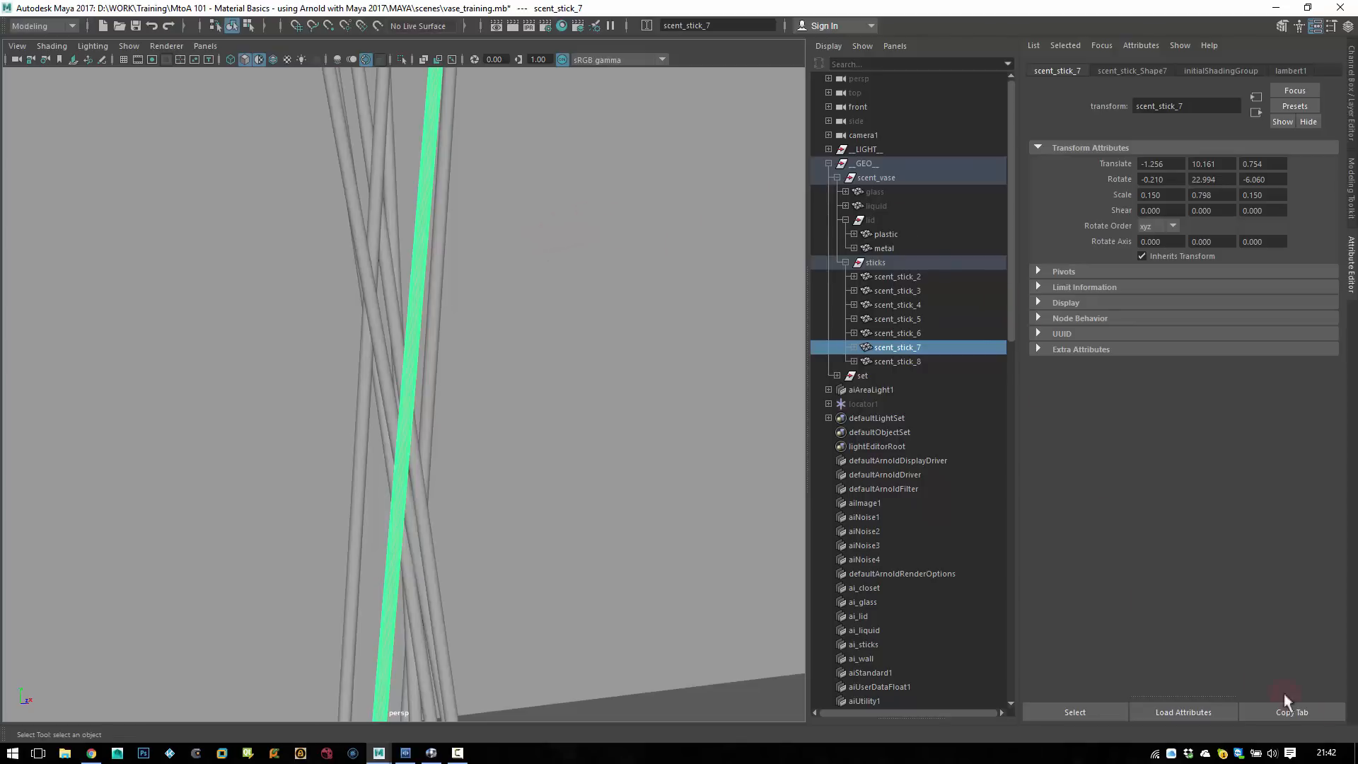
# - Open the Script Editor and place it beside the sticks in the viewport
pyautogui.press('space')
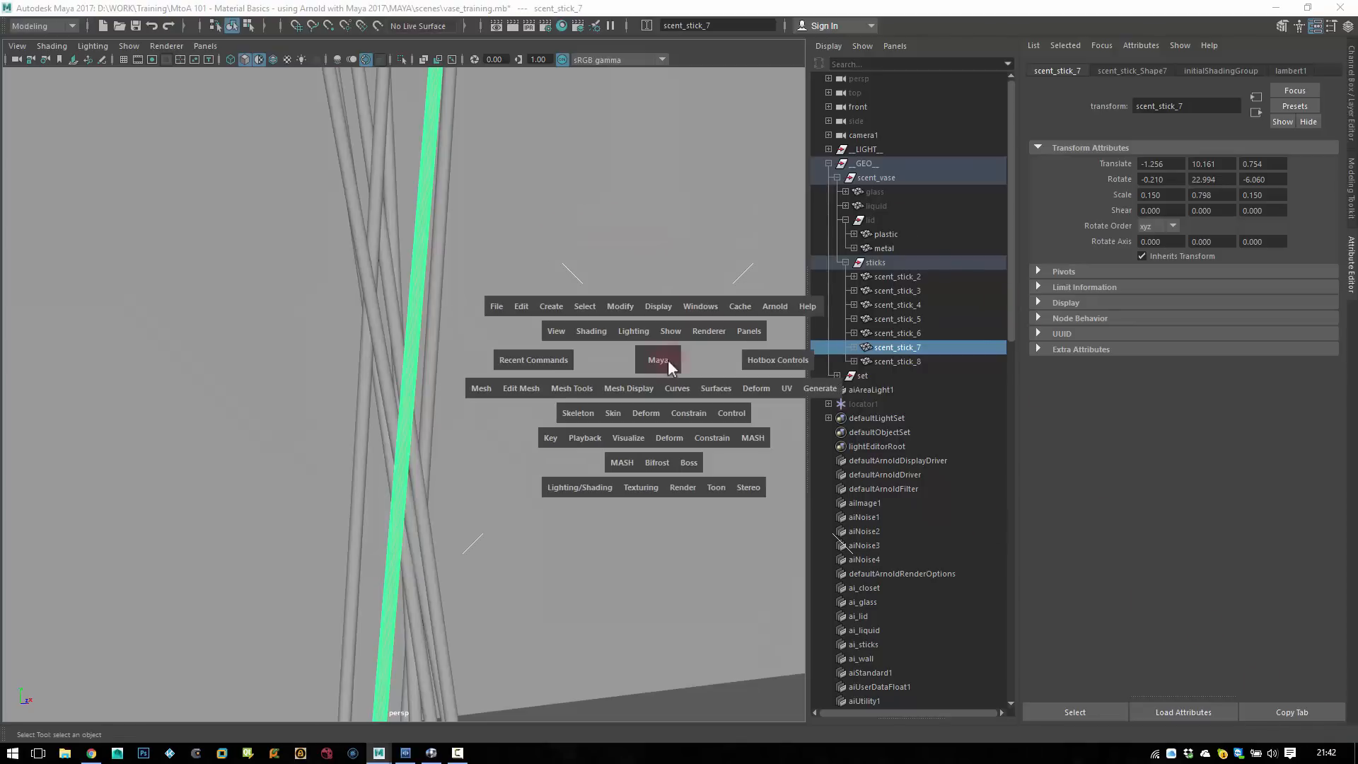
pyautogui.click(710, 307)
pyautogui.moveTo(793, 358)
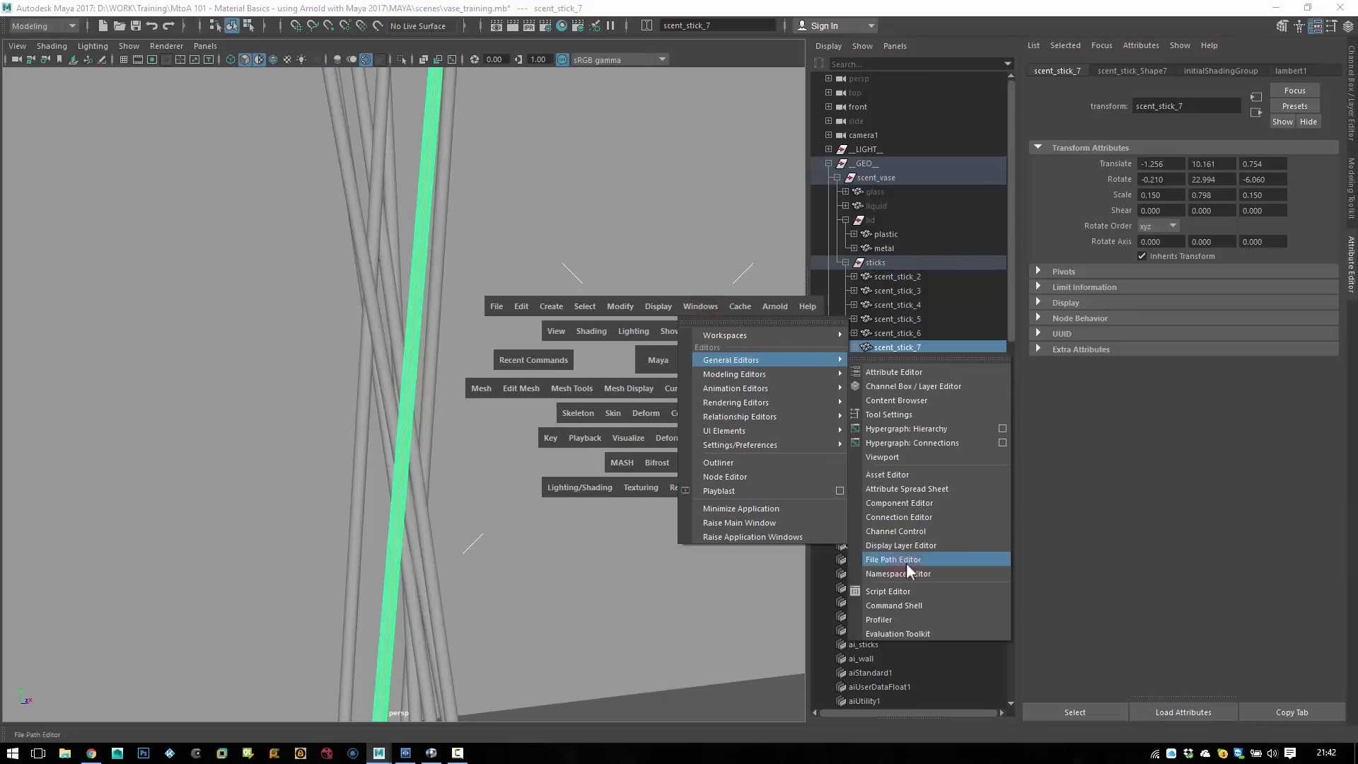
pyautogui.click(888, 591)
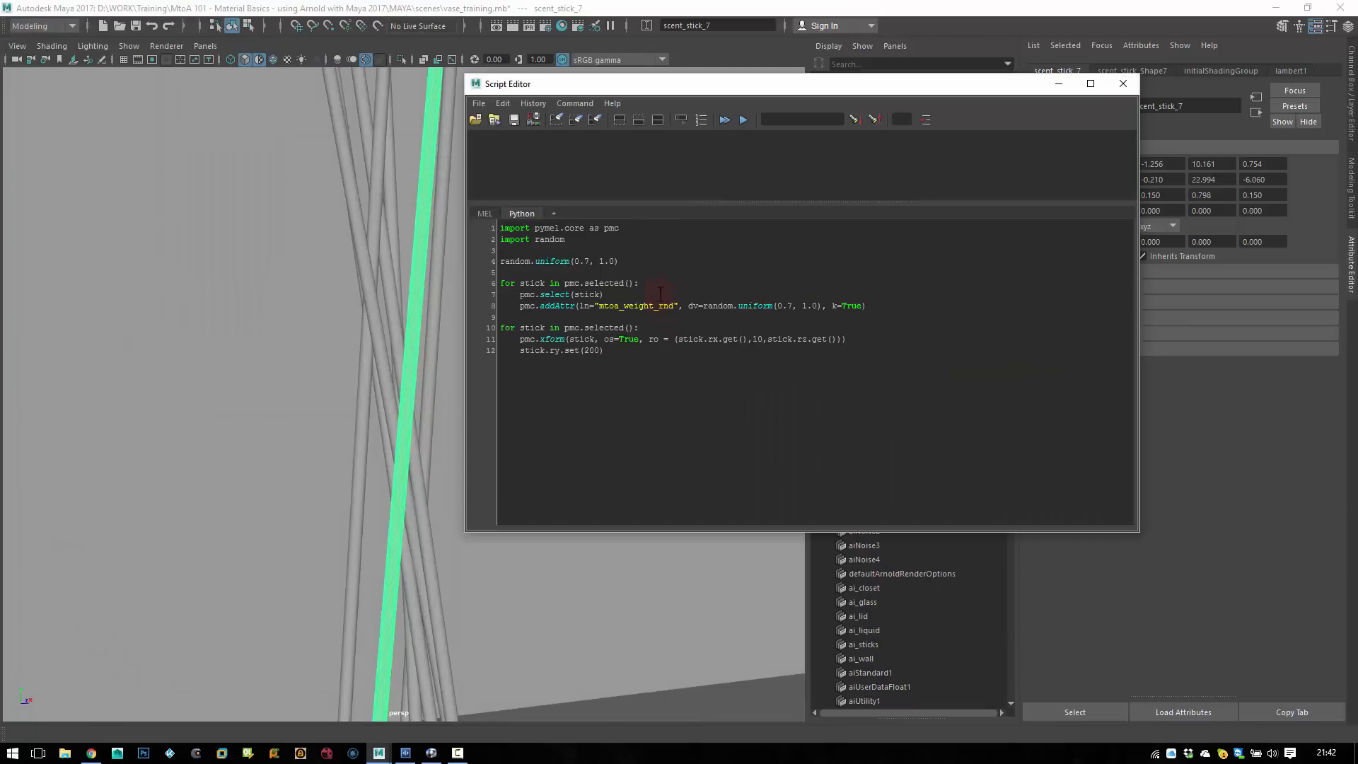
pyautogui.moveTo(594, 84); pyautogui.dragTo(691, 94)
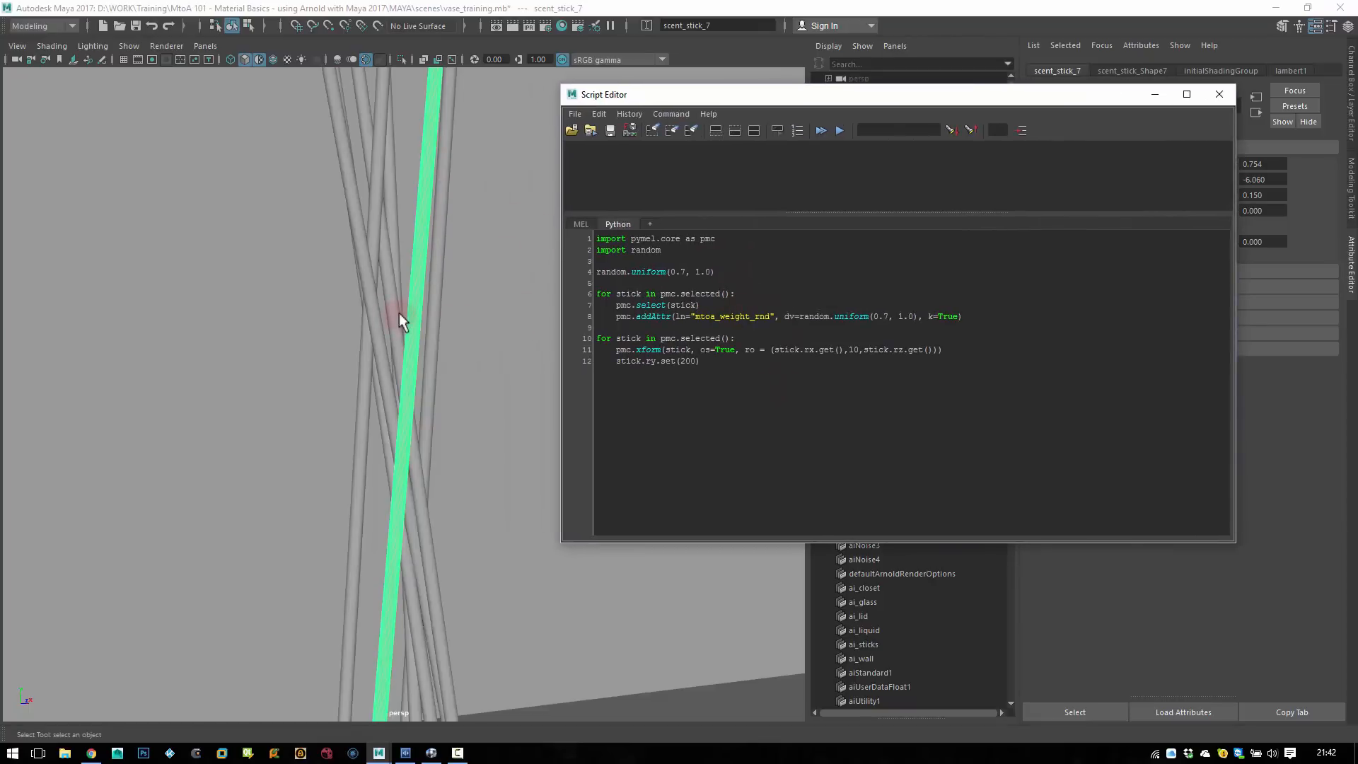
# - Run only the script's two import lines for pymel.core as pmc and random
pyautogui.click(719, 316)
pyautogui.moveTo(719, 317); pyautogui.dragTo(695, 317)
pyautogui.click(629, 300)
pyautogui.click(670, 294)
pyautogui.moveTo(692, 256); pyautogui.dragTo(596, 239)
pyautogui.hotkey('ctrl', 'Return')
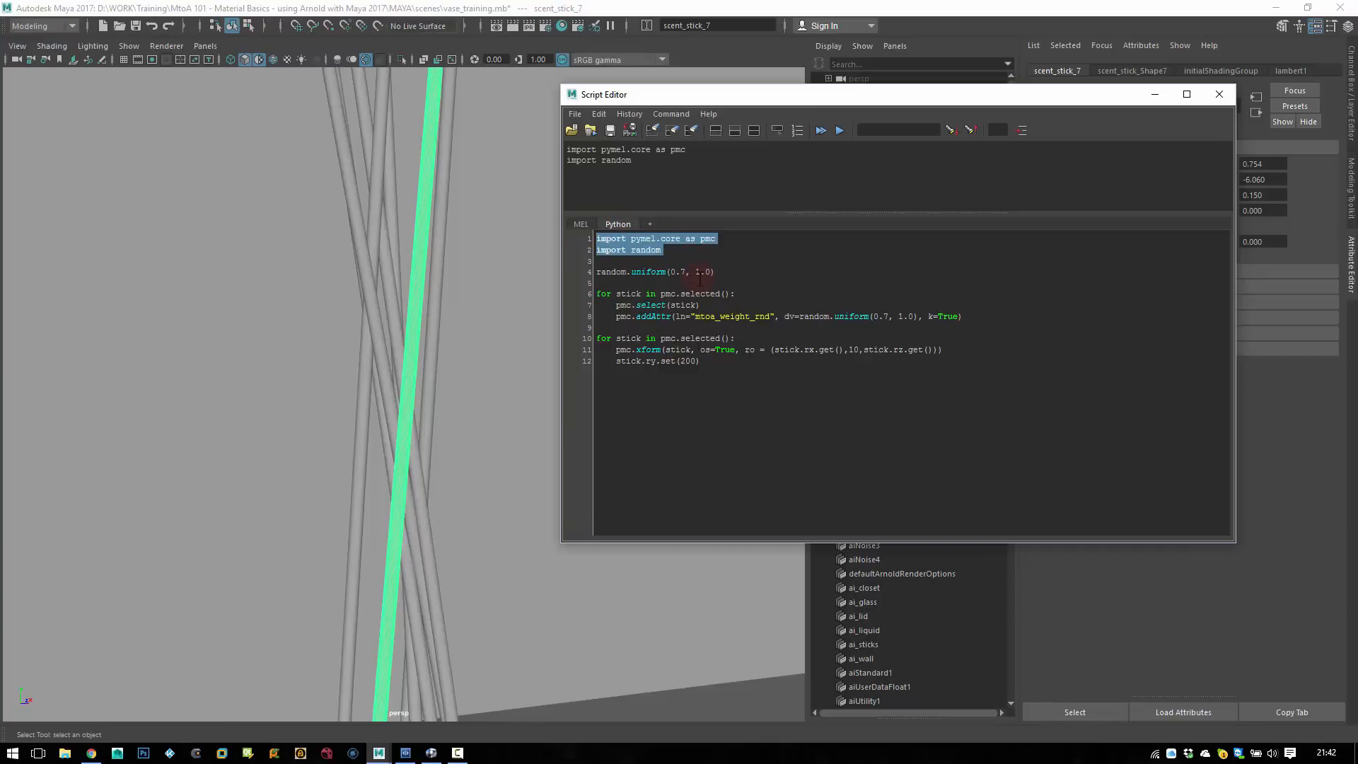
# - Select scent_stick_6 and scent_stick_7, evaluate pmc.selected() from the loop line, and examine the transforms it returns
pyautogui.click(433, 297)
pyautogui.keyDown('shift'); pyautogui.click(413, 295); pyautogui.keyUp('shift')
pyautogui.moveTo(691, 294); pyautogui.dragTo(728, 301)
pyautogui.hotkey('shift', 'Right')
pyautogui.hotkey('ctrl', 'Return')
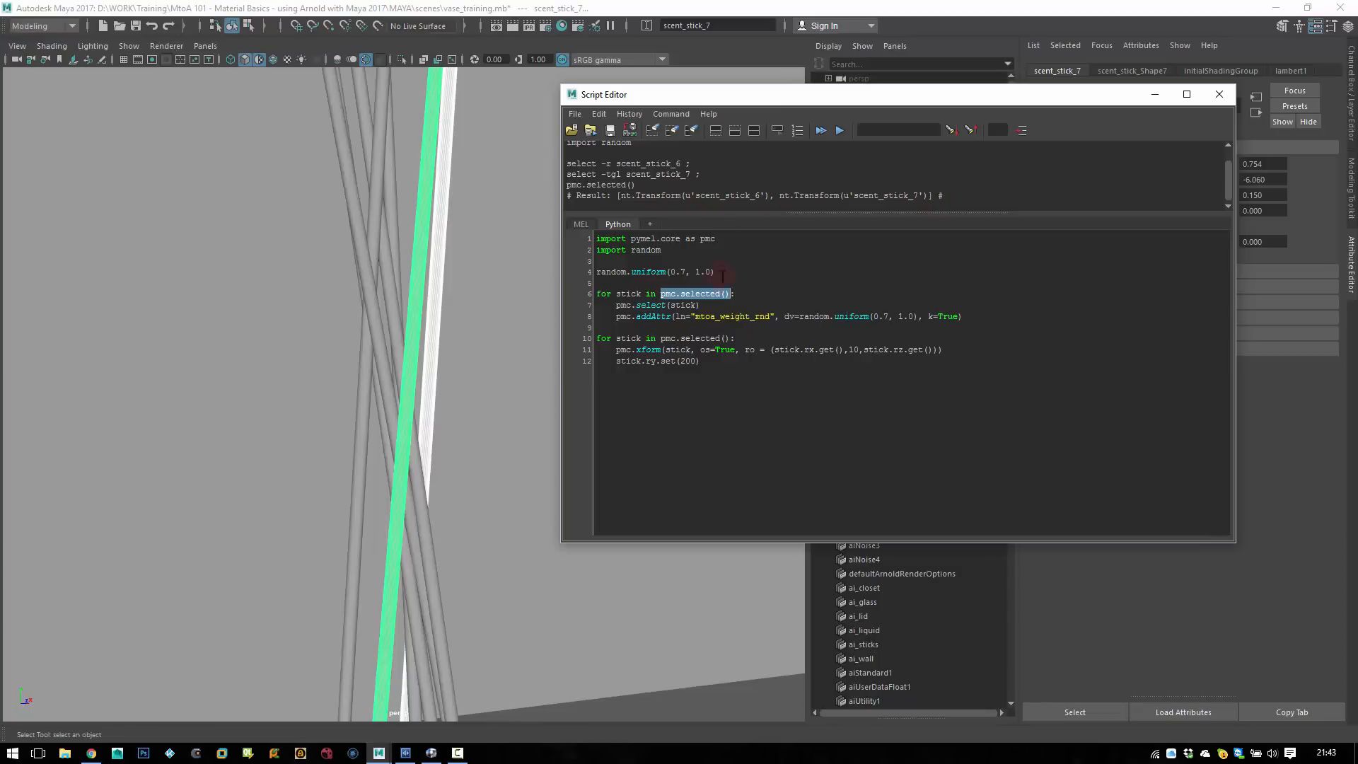
pyautogui.click(597, 295)
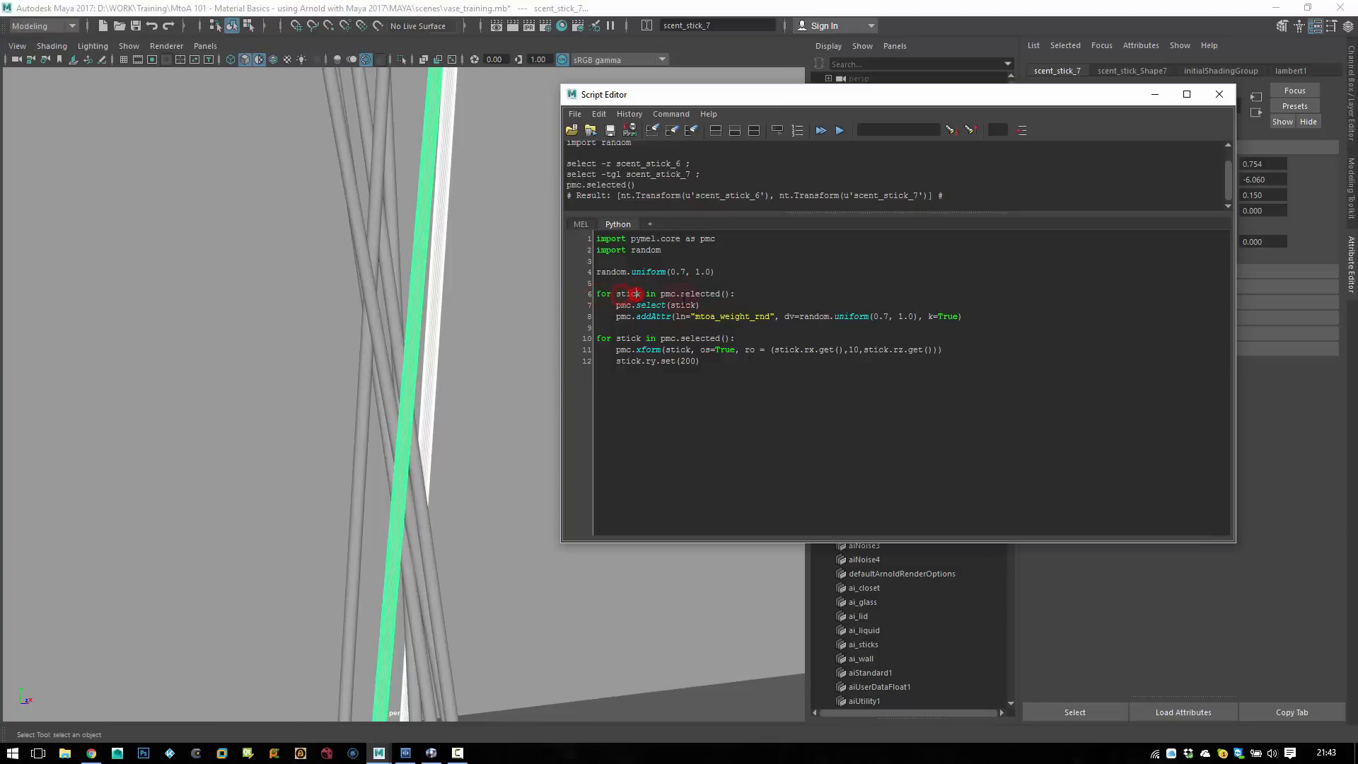
pyautogui.doubleClick(627, 295)
pyautogui.moveTo(769, 195); pyautogui.dragTo(615, 195)
pyautogui.moveTo(796, 196); pyautogui.dragTo(870, 196)
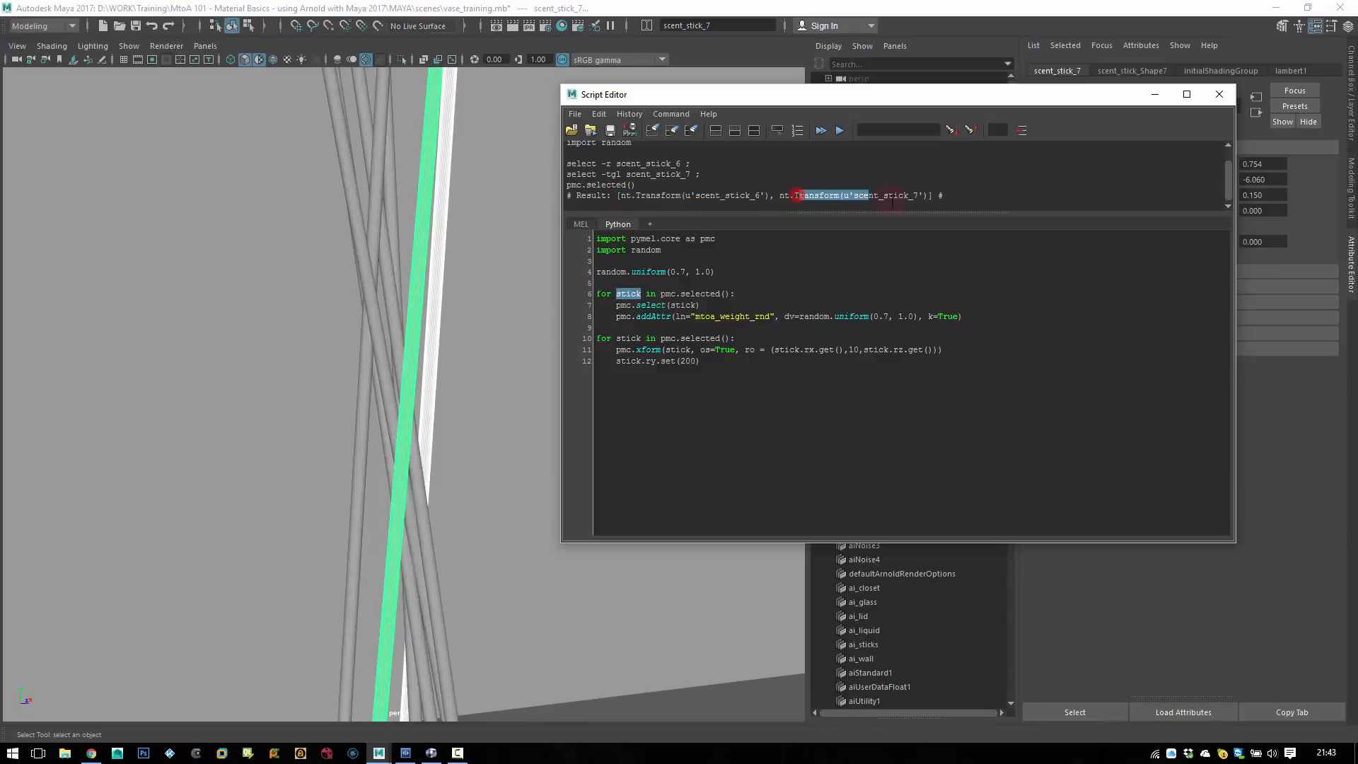
# - Select scent sticks 8, 5, 3, 7 and 6 together in the viewport
pyautogui.click(370, 264)
pyautogui.keyDown('shift'); pyautogui.click(376, 242); pyautogui.keyUp('shift')
pyautogui.keyDown('shift'); pyautogui.click(383, 256); pyautogui.keyUp('shift')
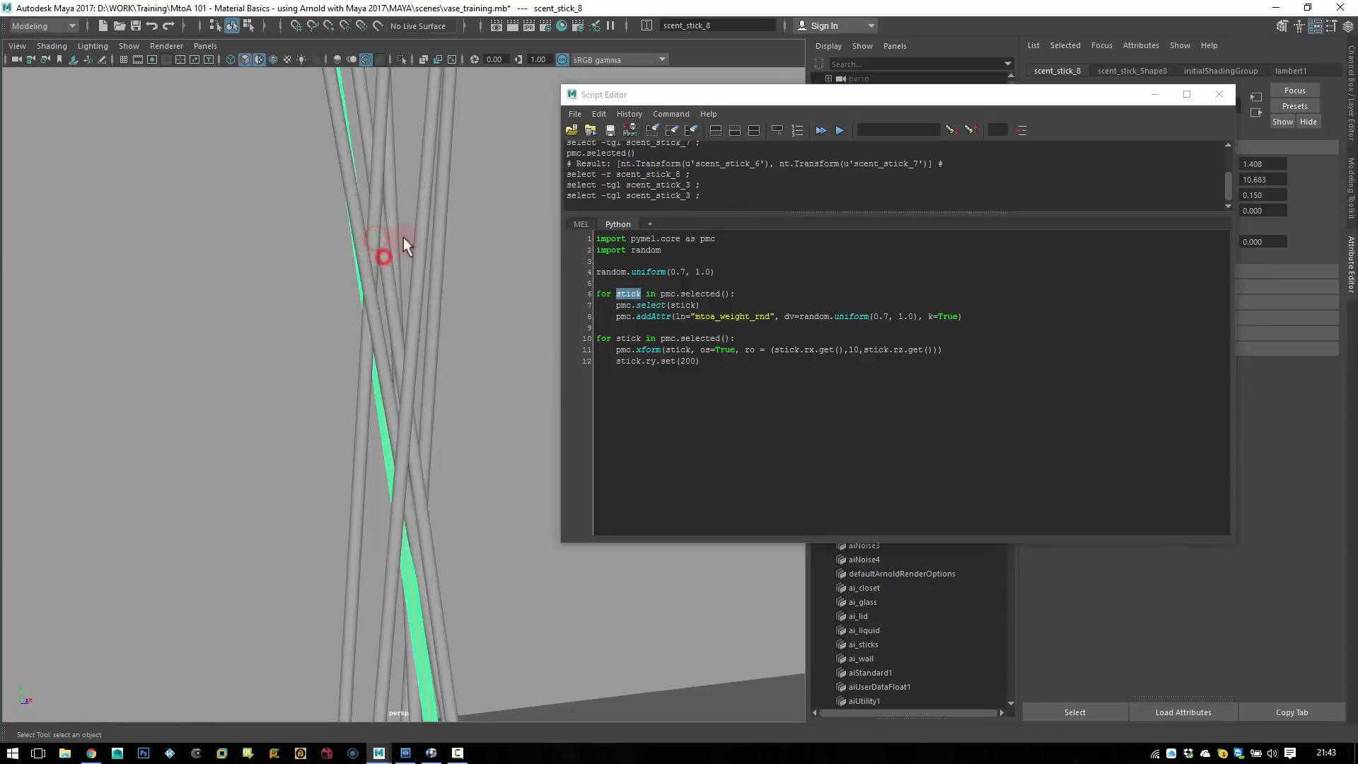
pyautogui.keyDown('shift'); pyautogui.click(394, 240); pyautogui.keyUp('shift')
pyautogui.keyDown('shift'); pyautogui.click(385, 252); pyautogui.keyUp('shift')
pyautogui.keyDown('shift'); pyautogui.click(416, 249); pyautogui.keyUp('shift')
pyautogui.keyDown('shift'); pyautogui.click(437, 242); pyautogui.keyUp('shift')
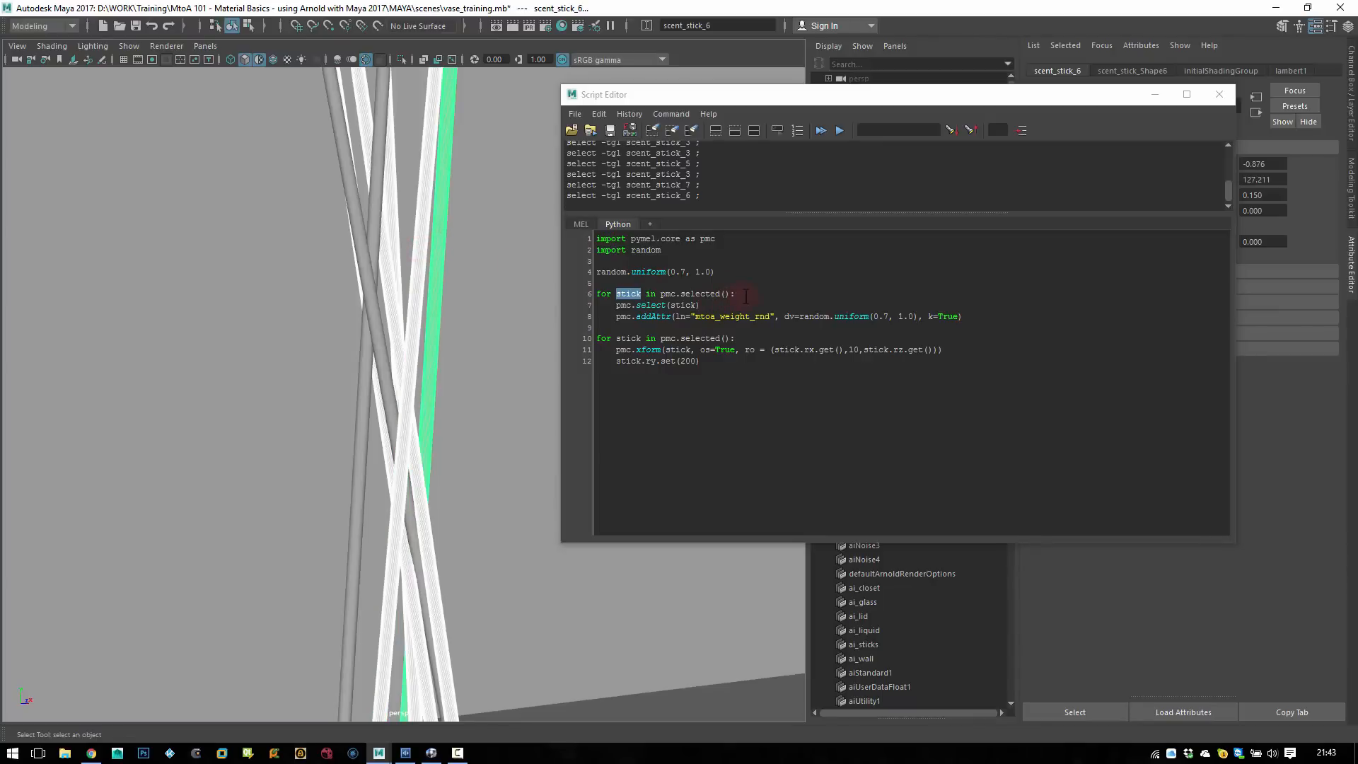
# - Add print(stick) as the first line inside the first for loop and run just the loop header with that line
pyautogui.click(747, 296)
pyautogui.press('Return')
pyautogui.write('print')
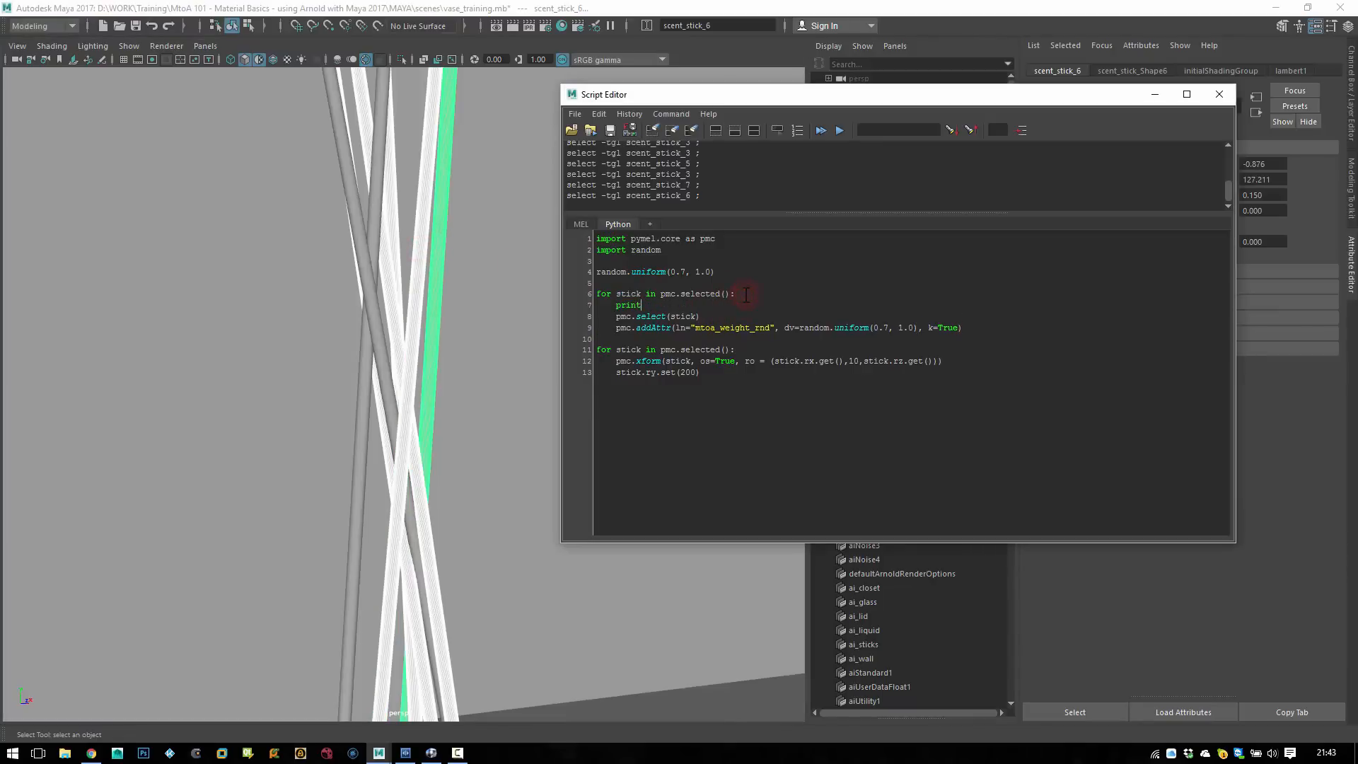
pyautogui.write('(stick')
pyautogui.moveTo(679, 306); pyautogui.dragTo(590, 290)
pyautogui.click(840, 130)
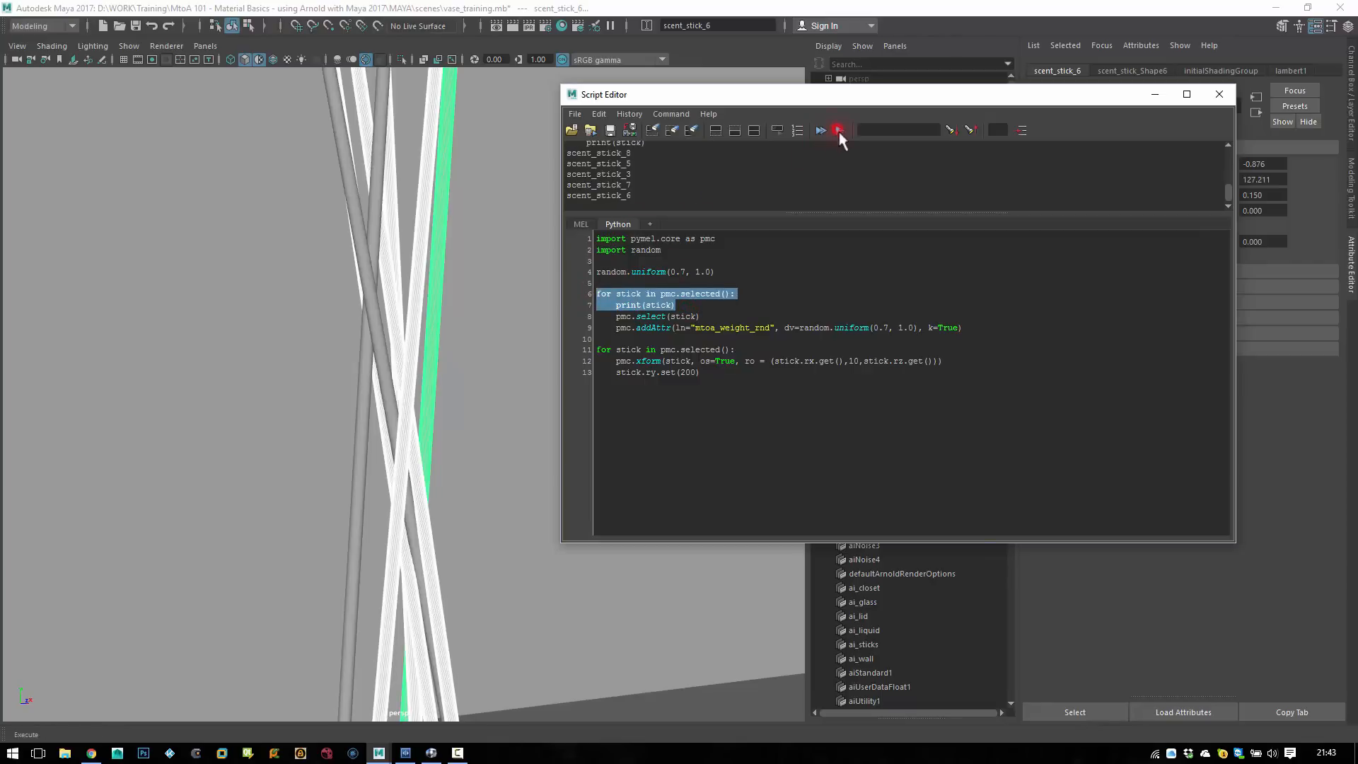
# - Look over the printed stick names and delete the print(stick) line from the first for loop
pyautogui.moveTo(626, 151); pyautogui.dragTo(655, 196)
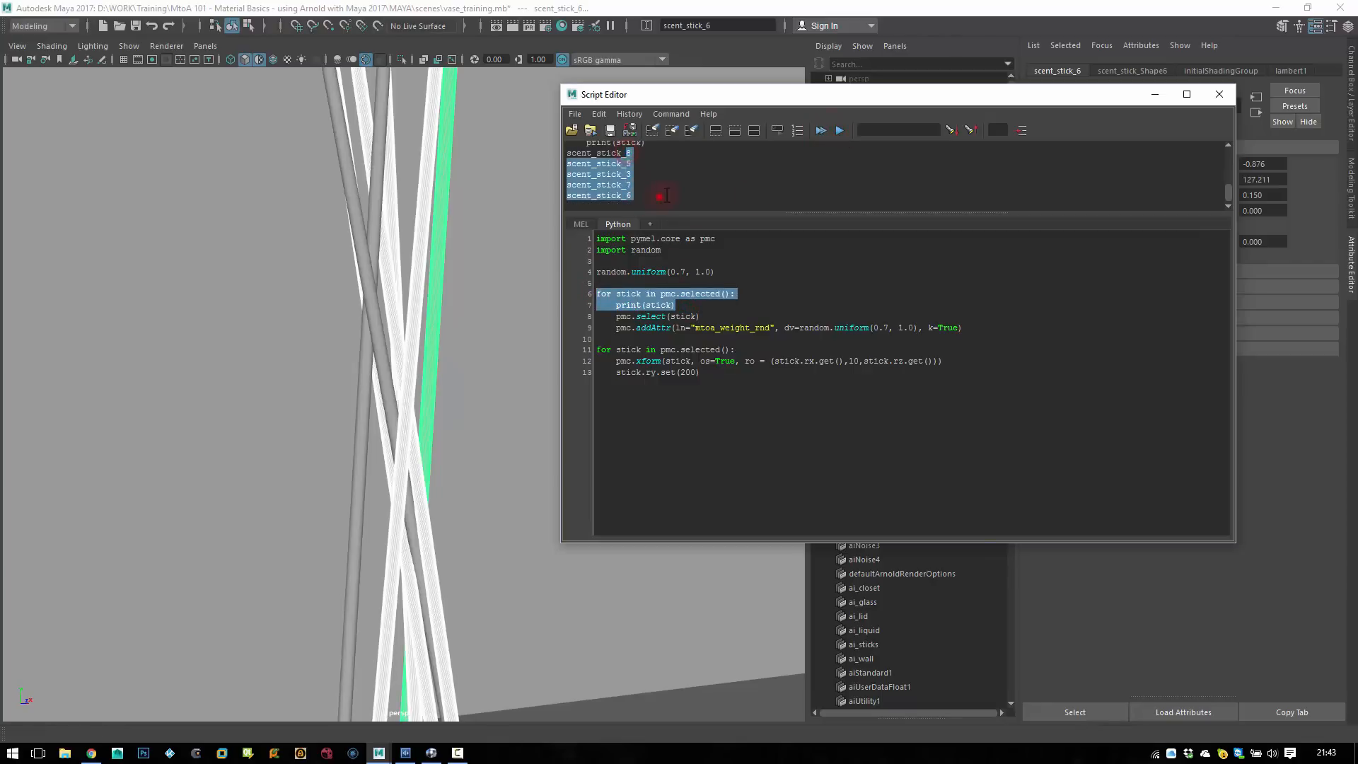
pyautogui.click(658, 194)
pyautogui.click(683, 311)
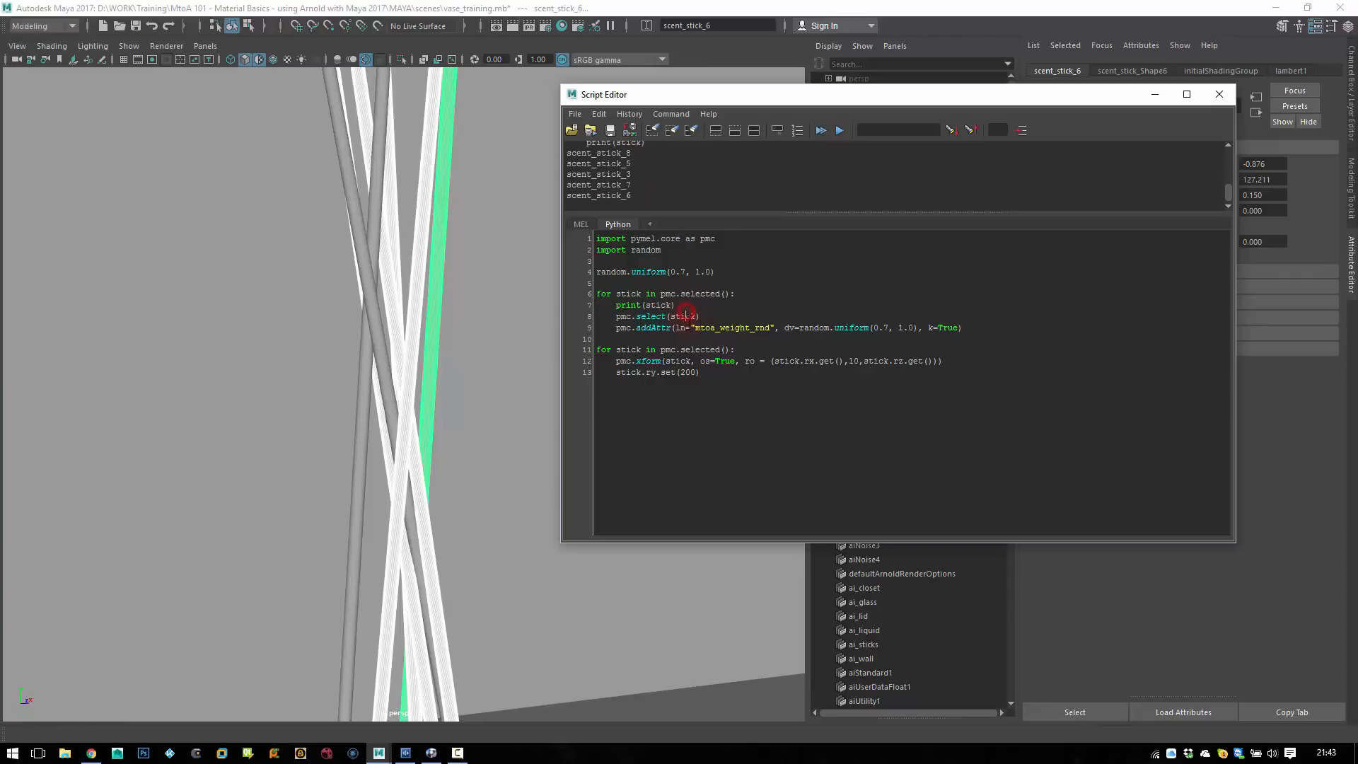
pyautogui.tripleClick(624, 305)
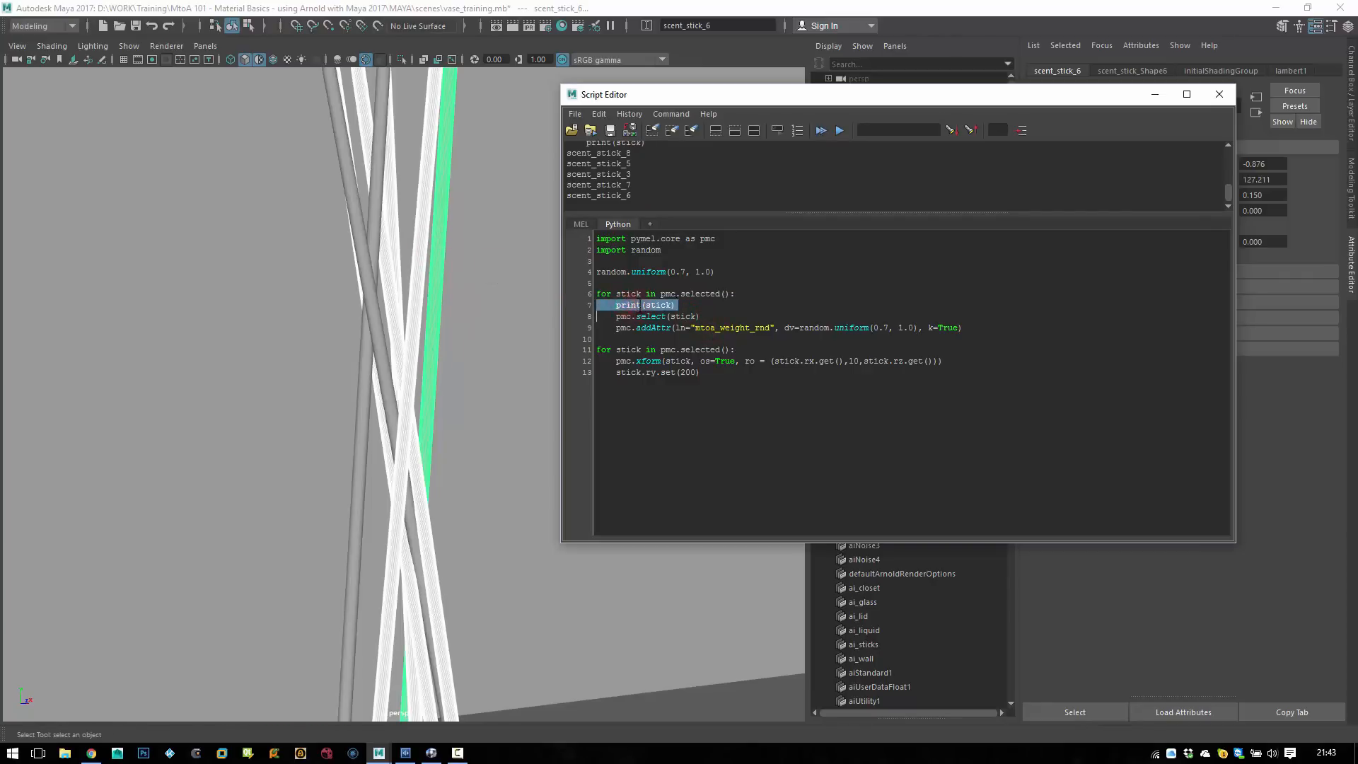
pyautogui.press('BackSpace')
# - Change the attribute name in the pmc.addAttr line to mtoa_diffuse_color
pyautogui.doubleClick(683, 305)
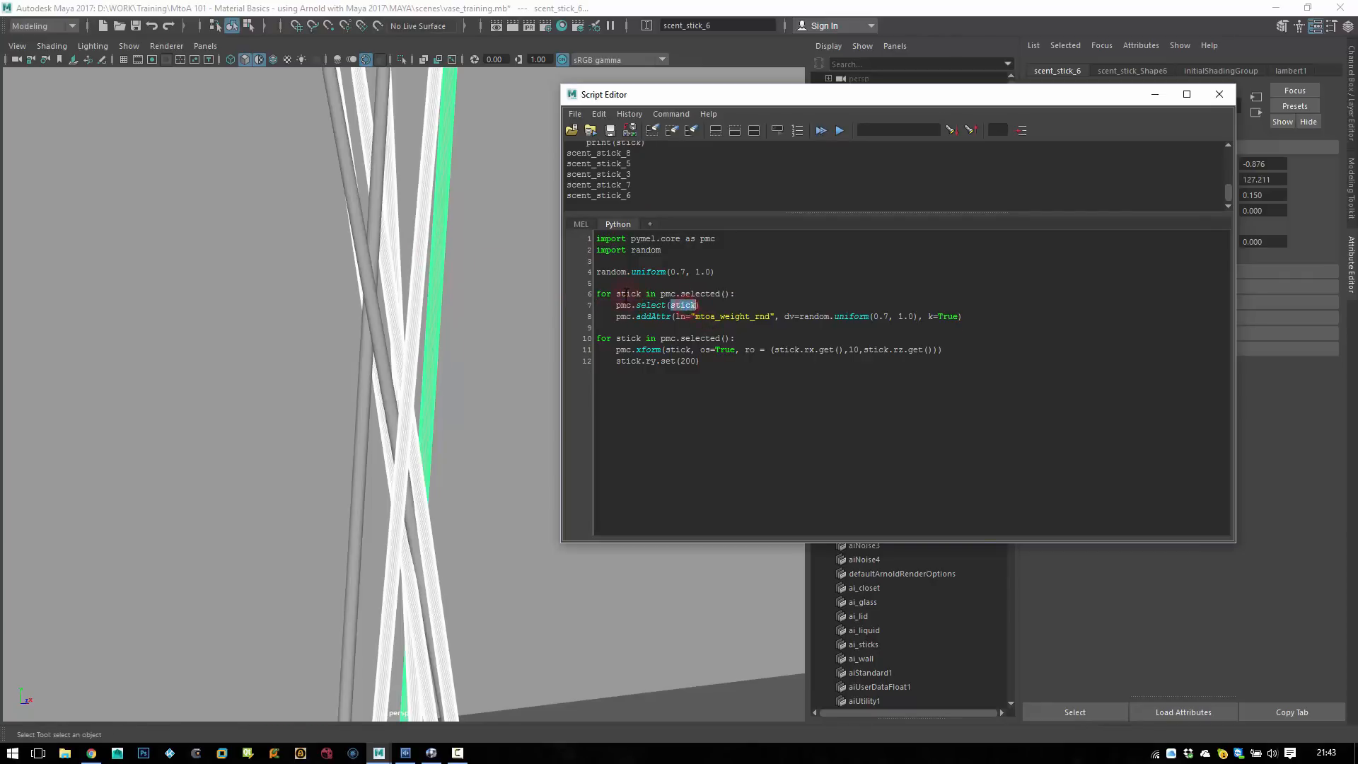
pyautogui.moveTo(616, 317); pyautogui.dragTo(656, 316)
pyautogui.doubleClick(680, 316)
pyautogui.moveTo(696, 318); pyautogui.dragTo(770, 317)
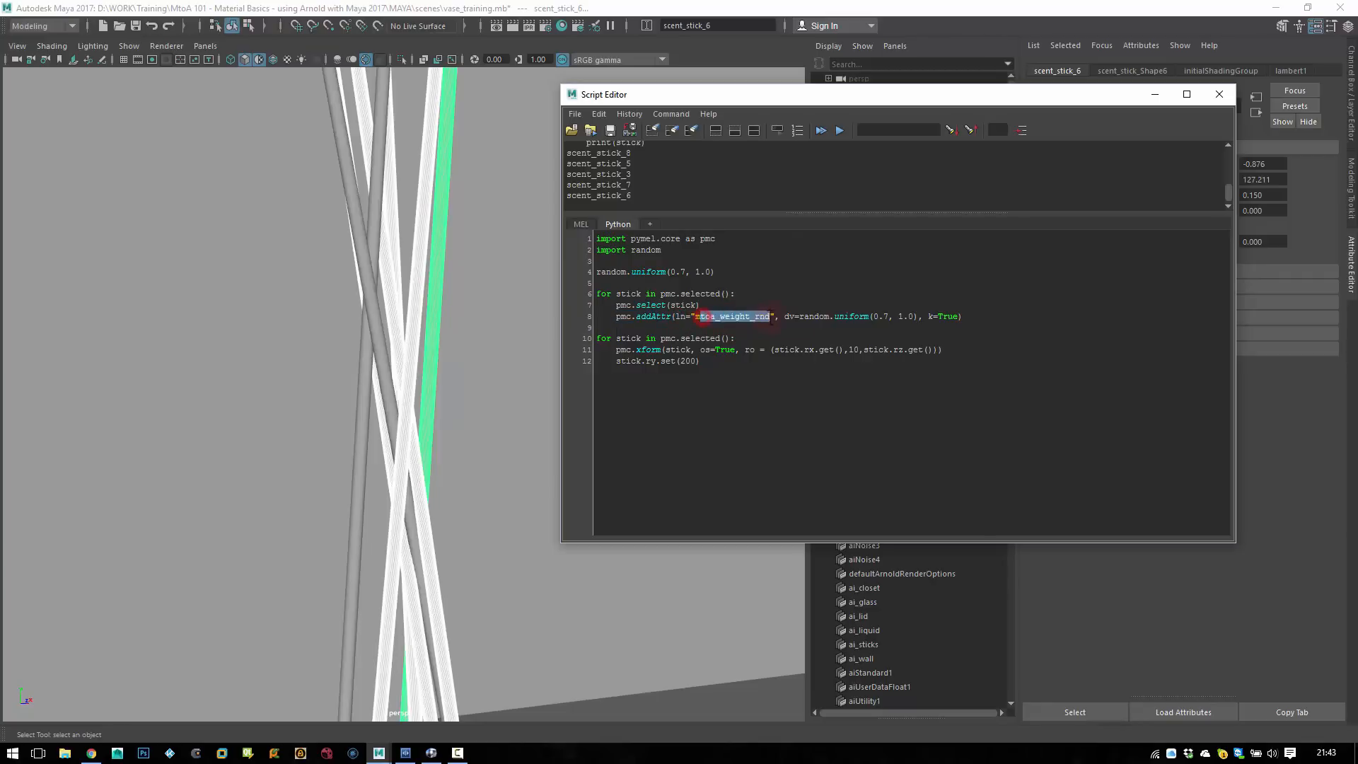
pyautogui.click(756, 331)
pyautogui.click(719, 318)
pyautogui.moveTo(770, 318); pyautogui.dragTo(719, 318)
pyautogui.press('BackSpace')
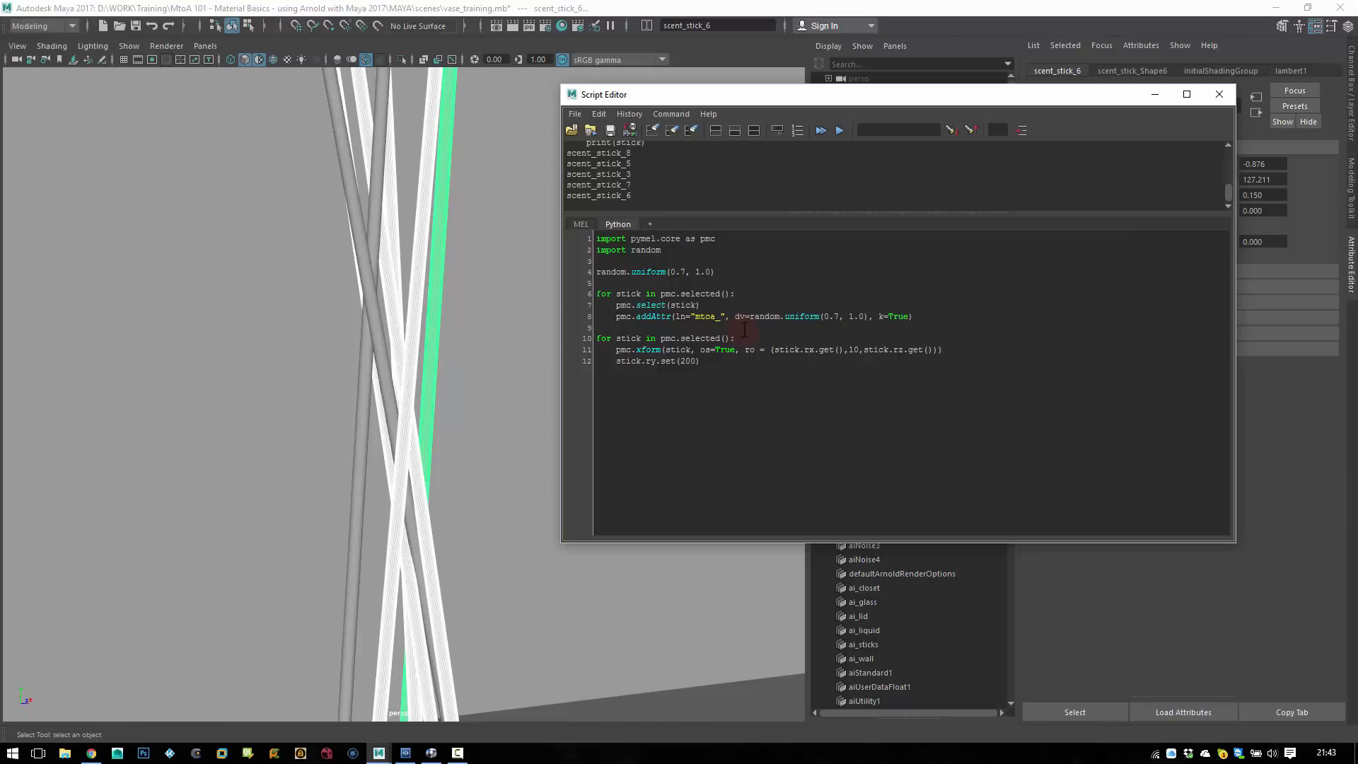
pyautogui.write('diffuse')
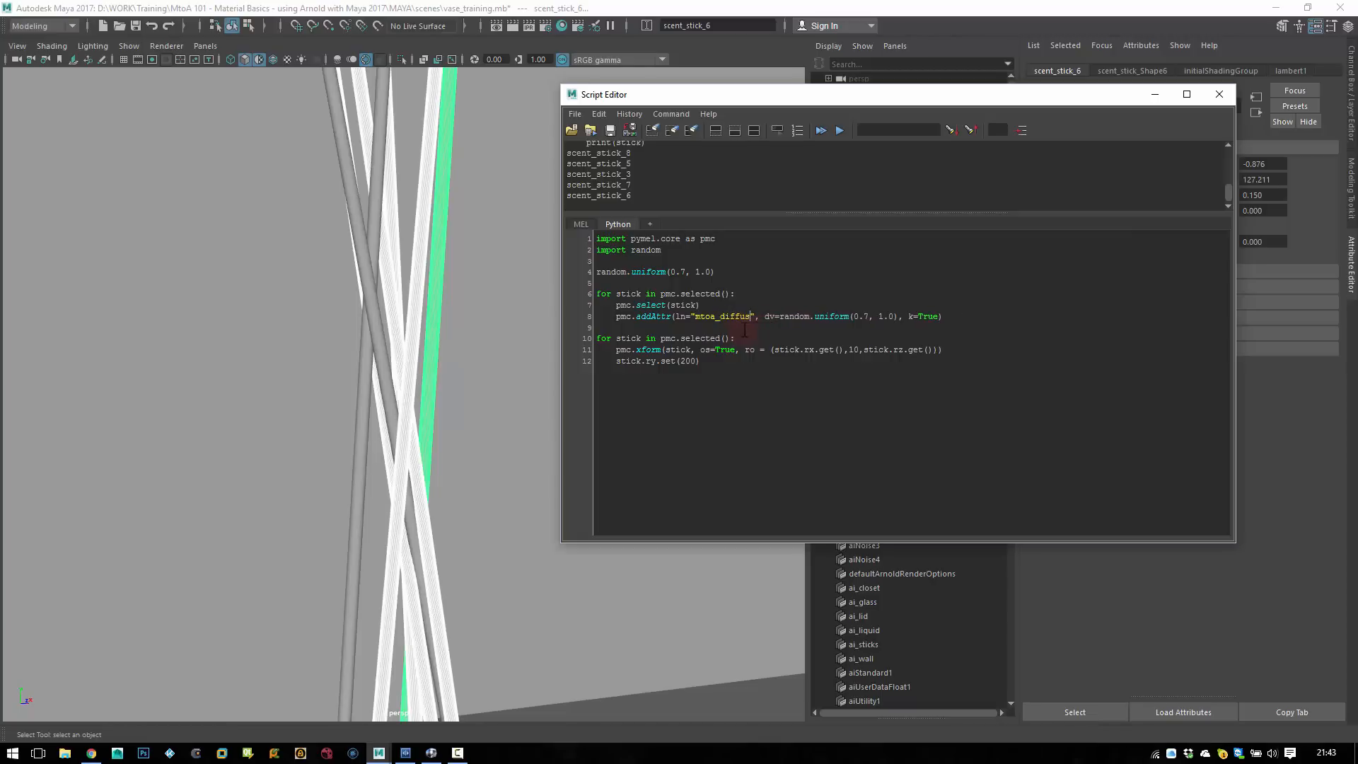
pyautogui.write('_color')
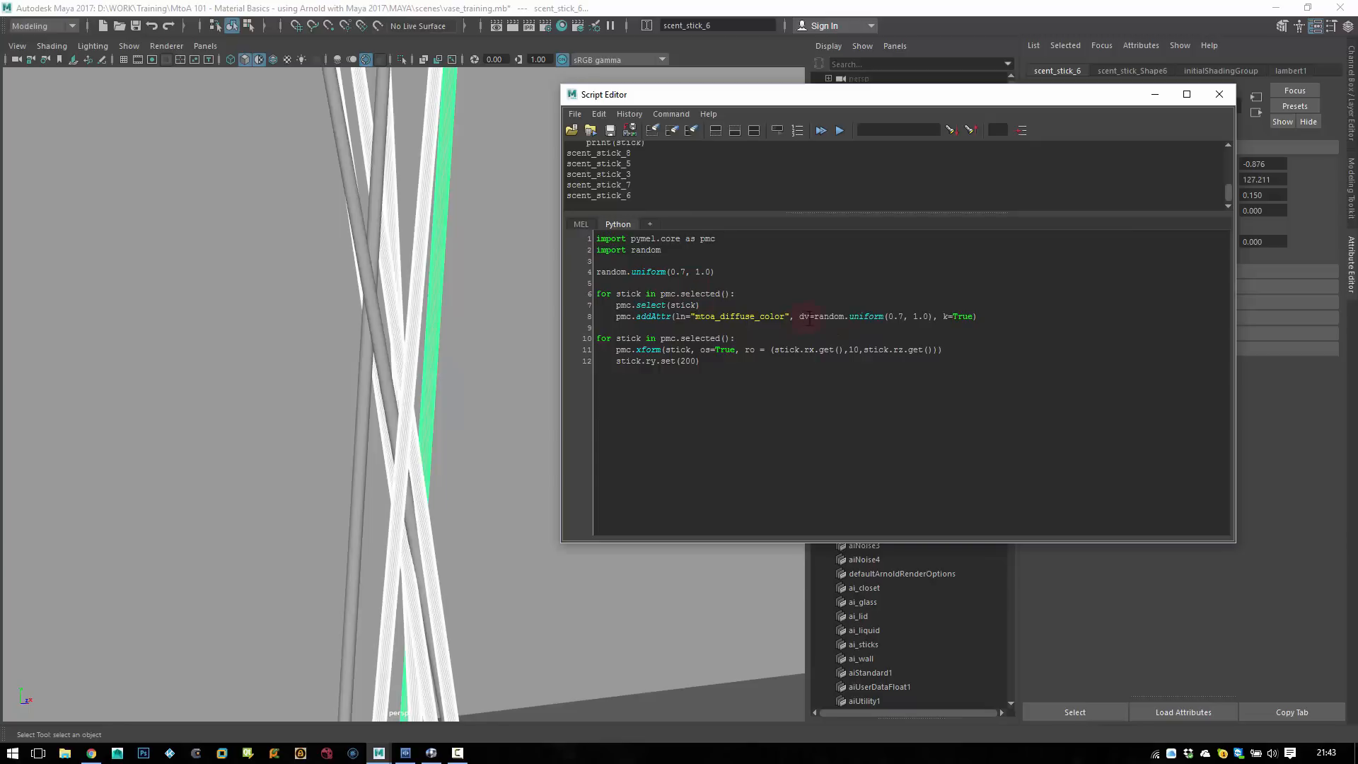
# - Examine the addAttr line's default-value arguments, clear the output history, and run only random.uniform(0.7, 1.0) twice to compare its results
pyautogui.moveTo(798, 316); pyautogui.dragTo(806, 316)
pyautogui.moveTo(816, 316); pyautogui.dragTo(846, 317)
pyautogui.click(893, 317)
pyautogui.moveTo(912, 316); pyautogui.dragTo(932, 335)
pyautogui.click(797, 305)
pyautogui.moveTo(597, 273)
pyautogui.mouseDown()
pyautogui.moveTo(721, 275)
pyautogui.moveTo(594, 272)
pyautogui.mouseUp()
pyautogui.click(737, 275)
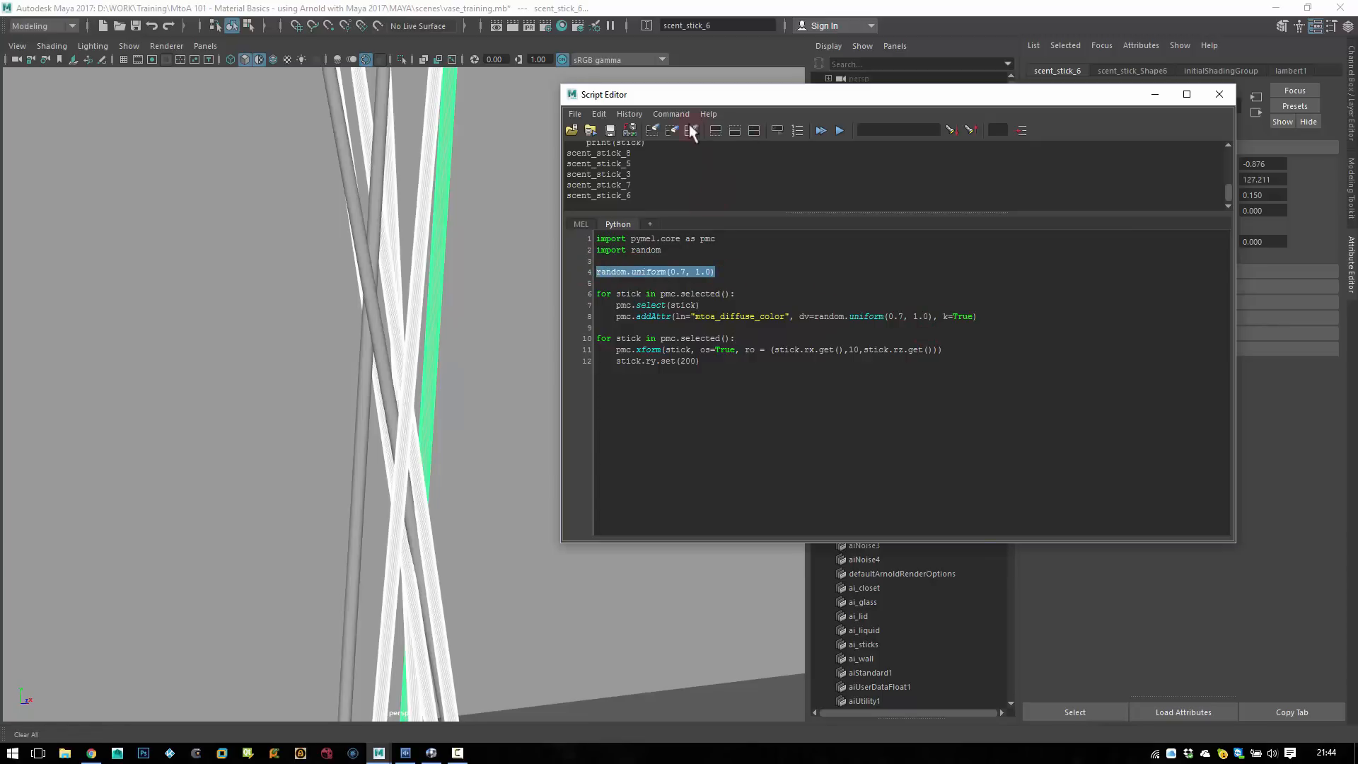
pyautogui.click(654, 131)
pyautogui.click(839, 130)
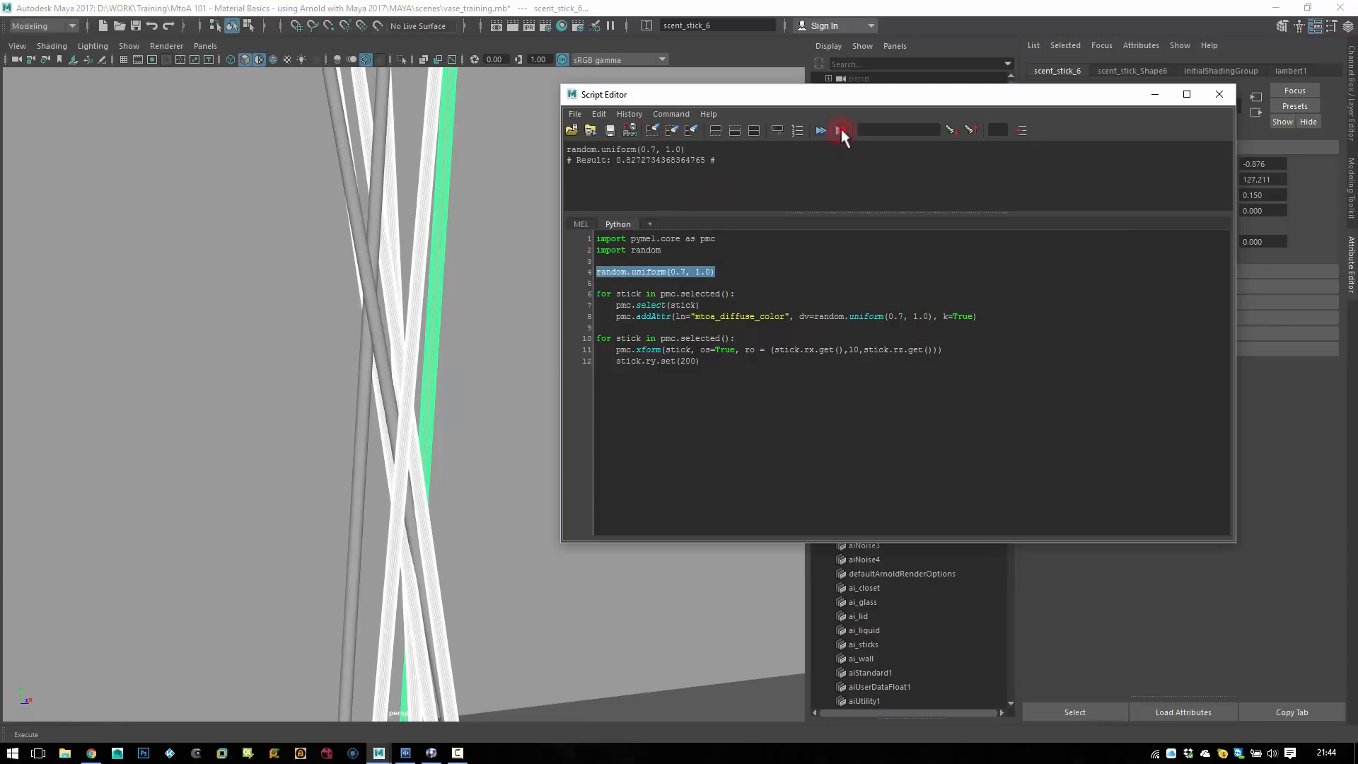
pyautogui.click(842, 129)
pyautogui.moveTo(621, 181); pyautogui.dragTo(724, 166)
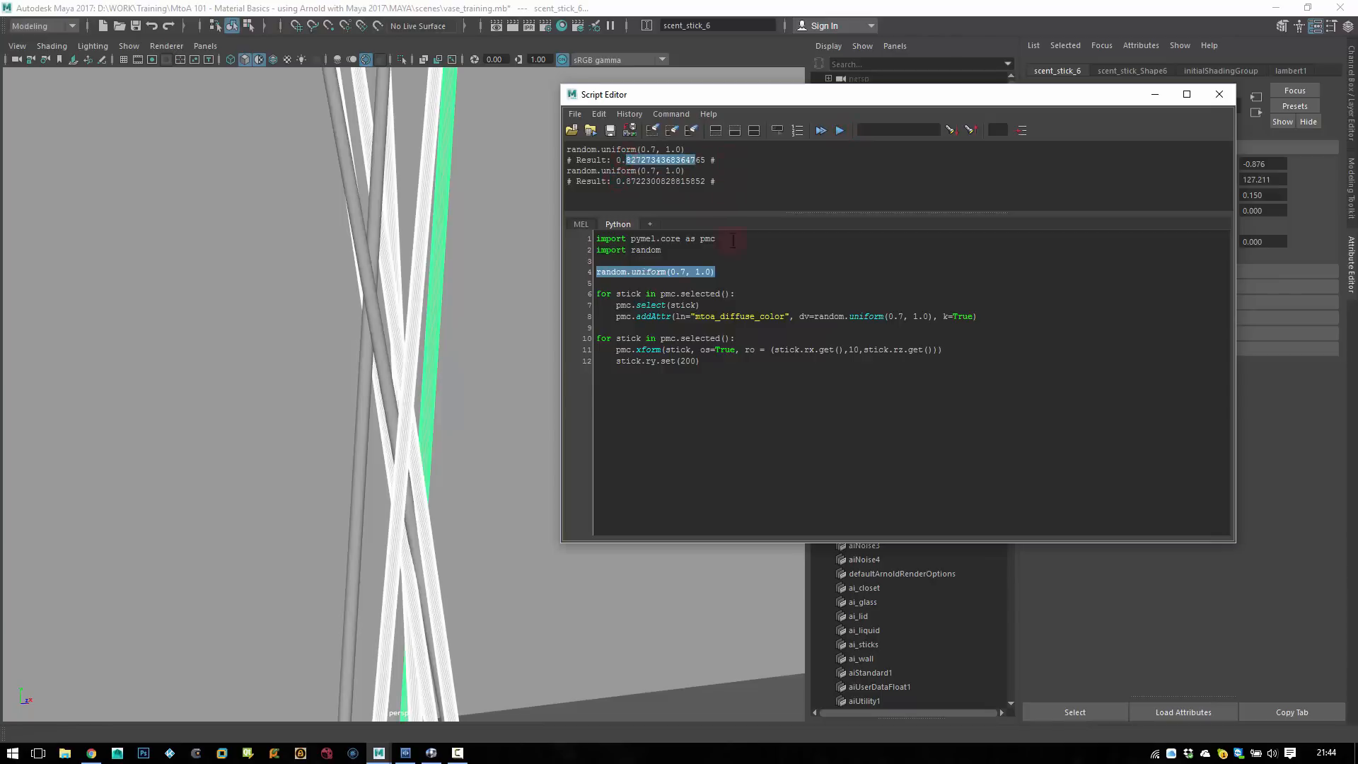
pyautogui.click(778, 235)
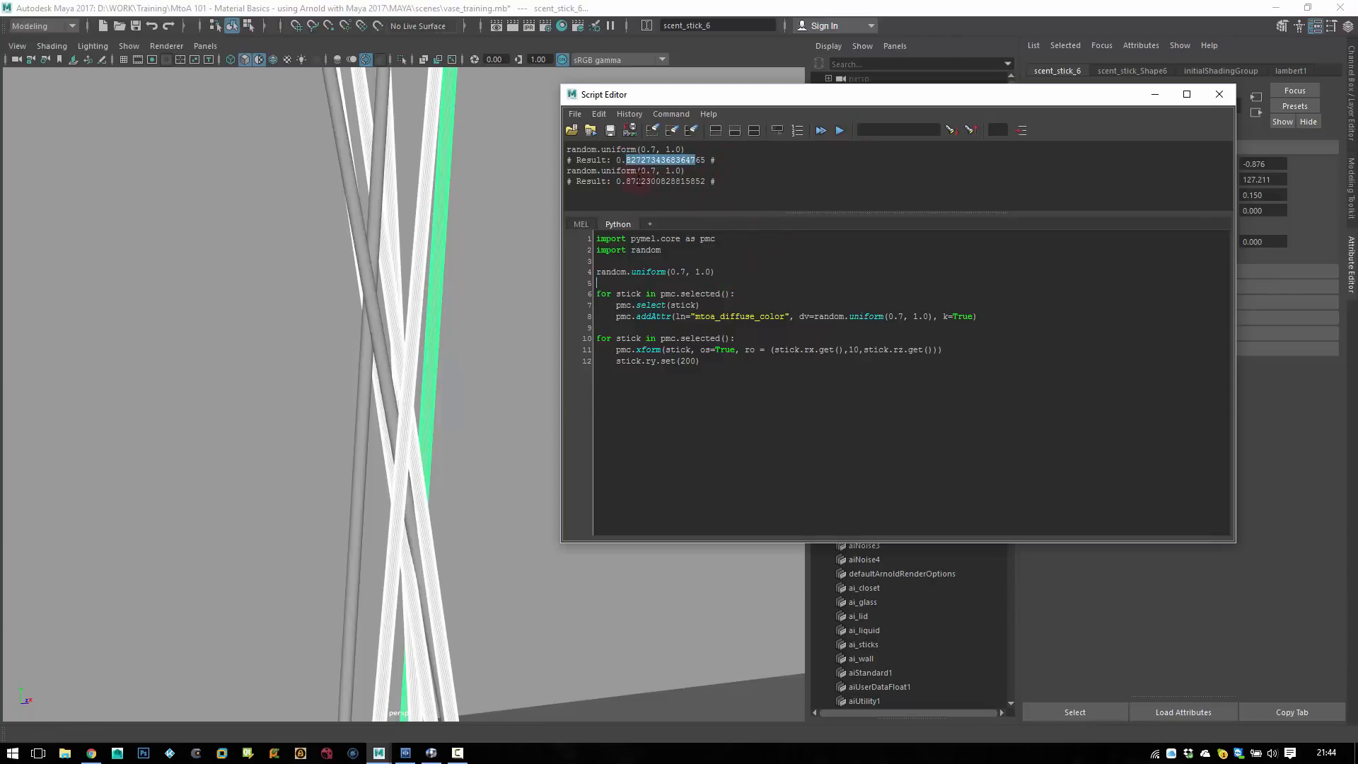
# - Run the random.uniform(0.7, 1.0) line about a dozen more times to sample its random values
pyautogui.tripleClick(722, 271)
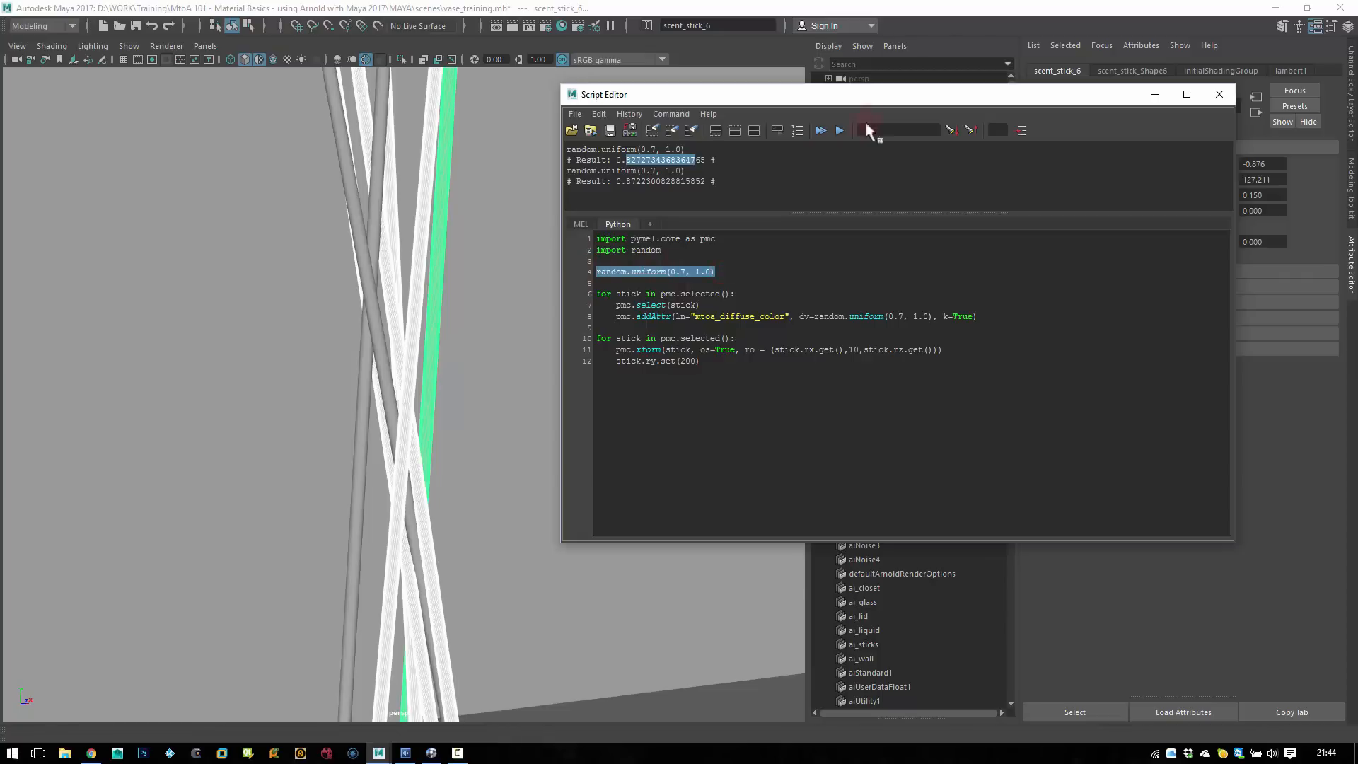
pyautogui.click(840, 130)
pyautogui.click(840, 131)
pyautogui.click(840, 130)
pyautogui.click(840, 130)
pyautogui.click(840, 131)
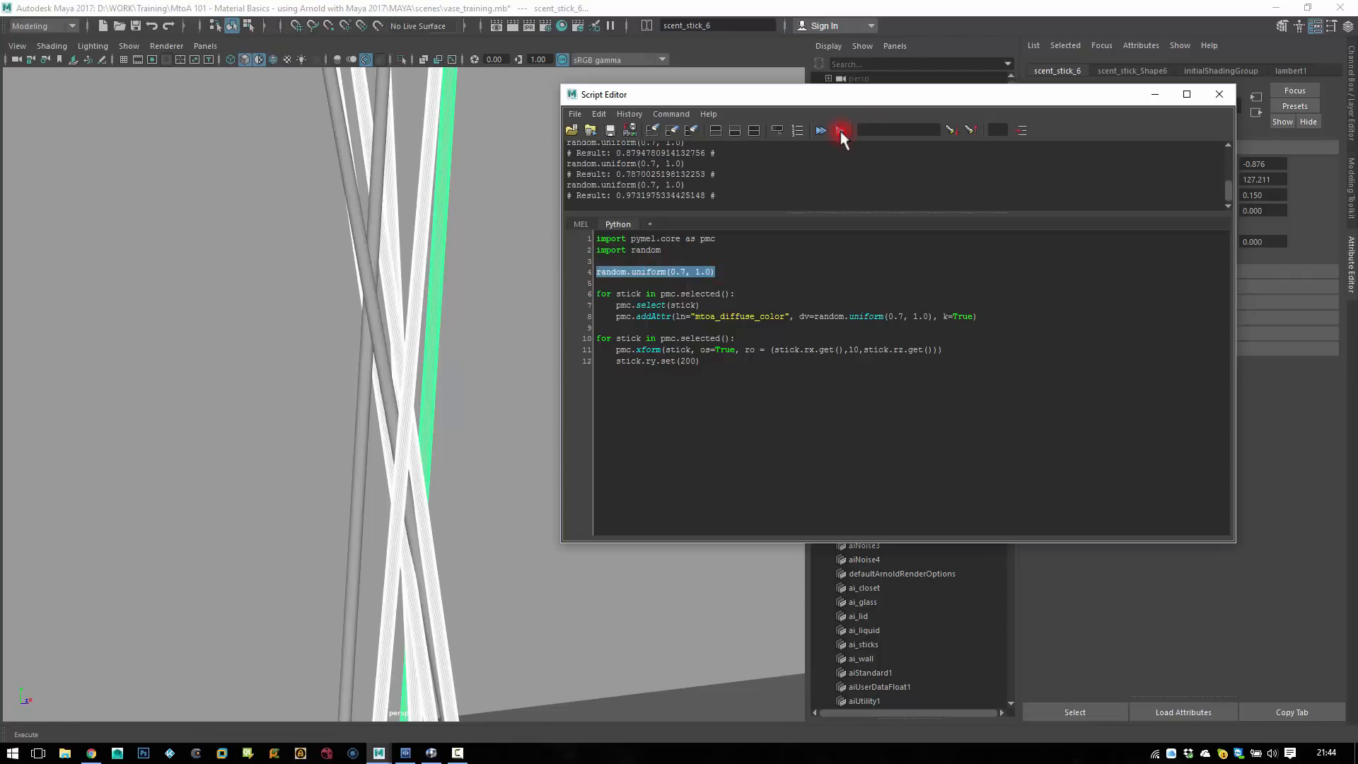
pyautogui.click(840, 130)
pyautogui.click(839, 131)
pyautogui.click(839, 130)
pyautogui.click(841, 131)
pyautogui.click(840, 130)
pyautogui.click(839, 130)
pyautogui.click(839, 131)
# - Change the standalone line to random.uniform(0.5, 1.0) and run it repeatedly to sample the wider range
pyautogui.click(730, 272)
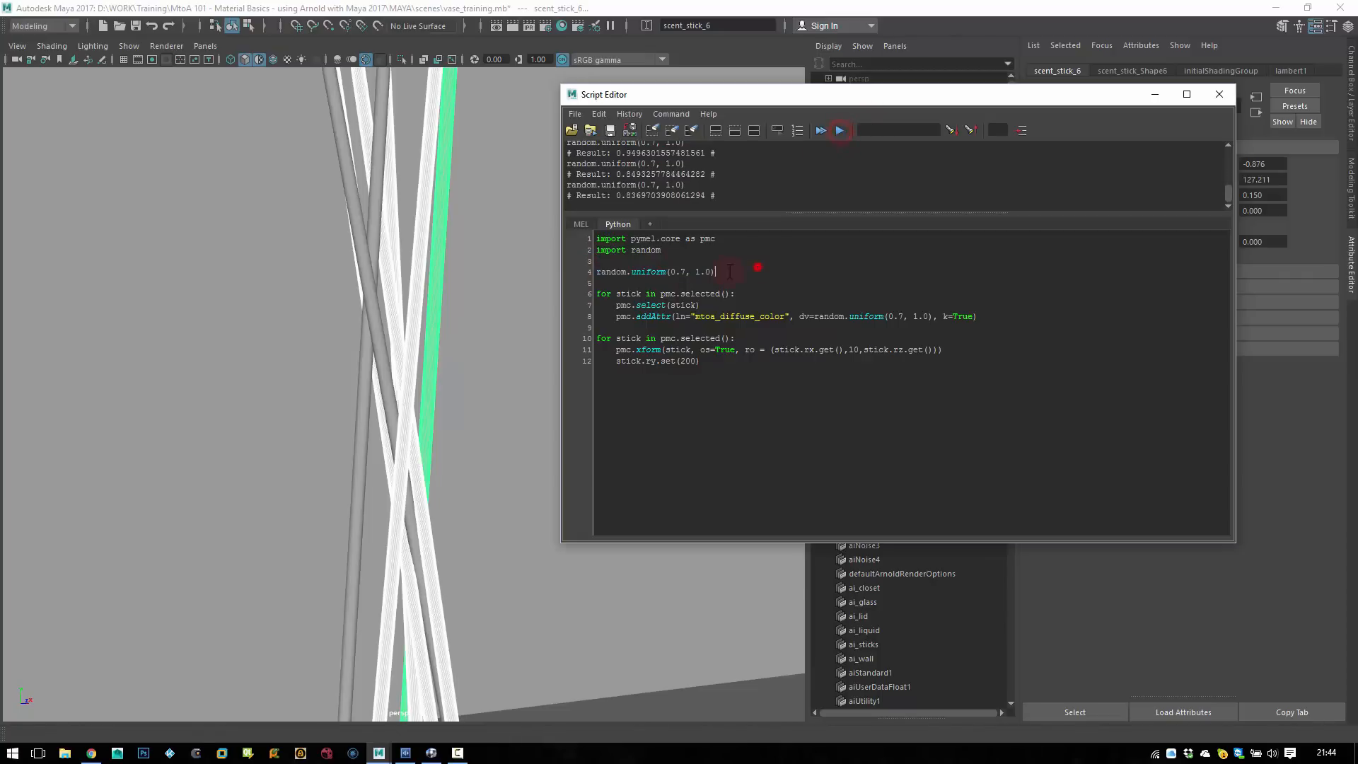
pyautogui.doubleClick(684, 272)
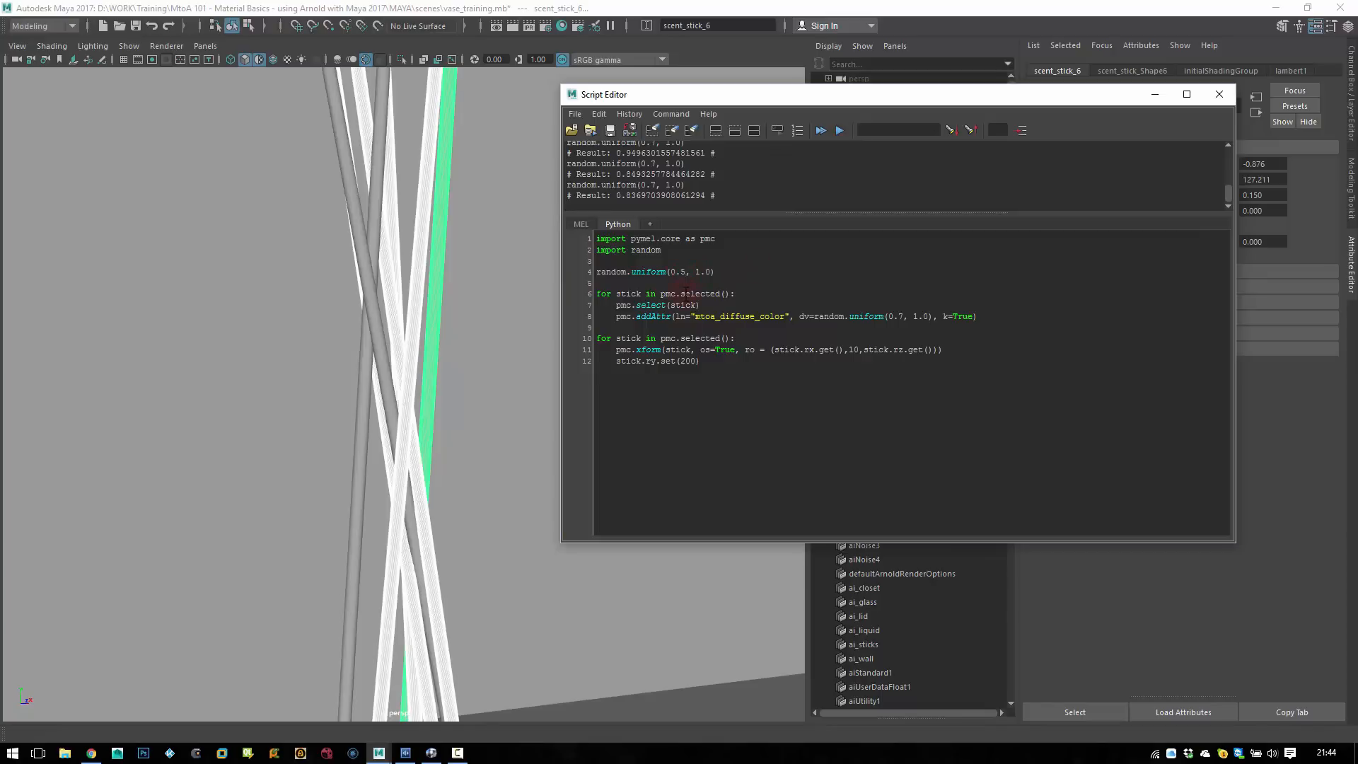
pyautogui.moveTo(736, 268); pyautogui.dragTo(594, 271)
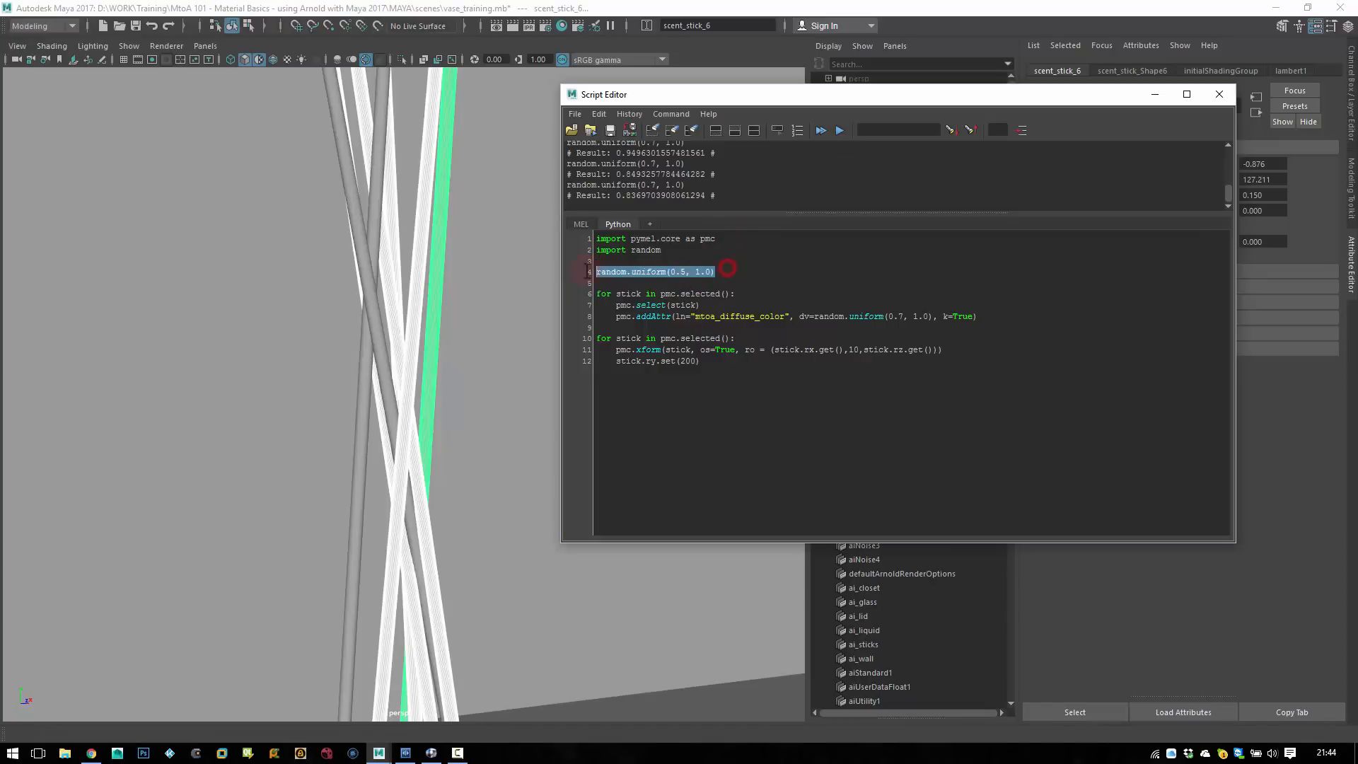
pyautogui.doubleClick(840, 130)
pyautogui.doubleClick(839, 130)
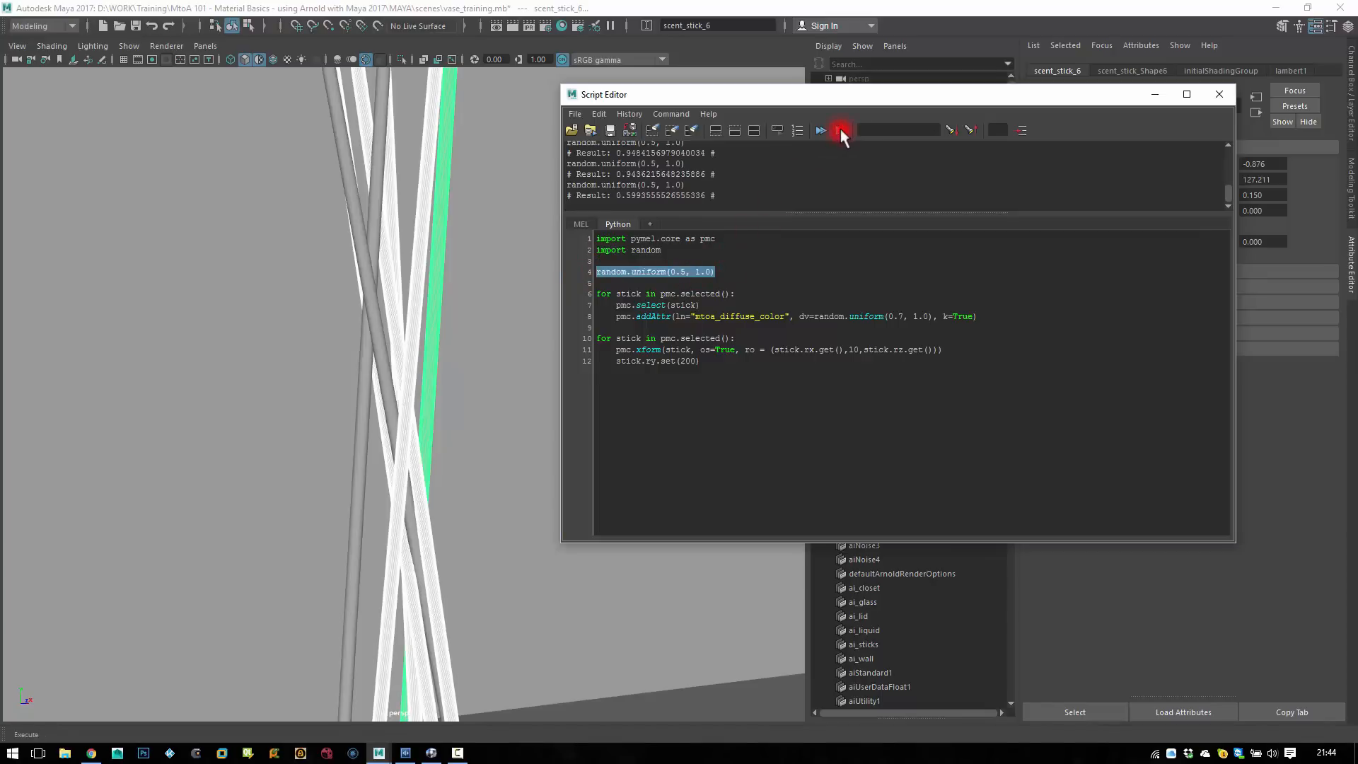
pyautogui.doubleClick(841, 129)
pyautogui.click(842, 129)
pyautogui.click(843, 129)
pyautogui.click(842, 128)
pyautogui.doubleClick(843, 128)
pyautogui.doubleClick(842, 129)
pyautogui.doubleClick(843, 129)
pyautogui.doubleClick(843, 128)
pyautogui.click(843, 128)
# - Move the Script Editor clear of the Outliner and examine the Mtoa Weight Rnd extra attribute on the scent stick shape nodes, including scent_stick_Shape2
pyautogui.keyDown('alt'); pyautogui.moveTo(934, 244); pyautogui.dragTo(721, 370); pyautogui.keyUp('alt')
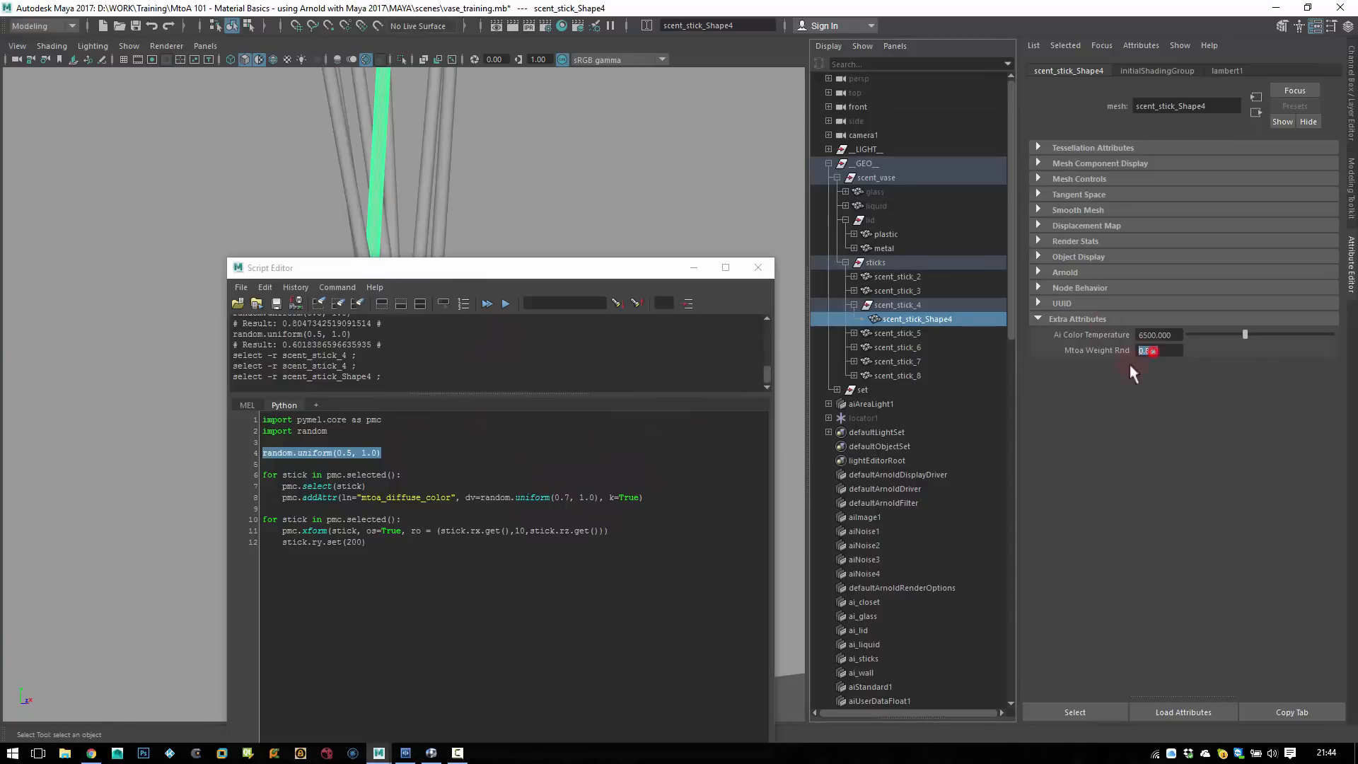
pyautogui.click(853, 304)
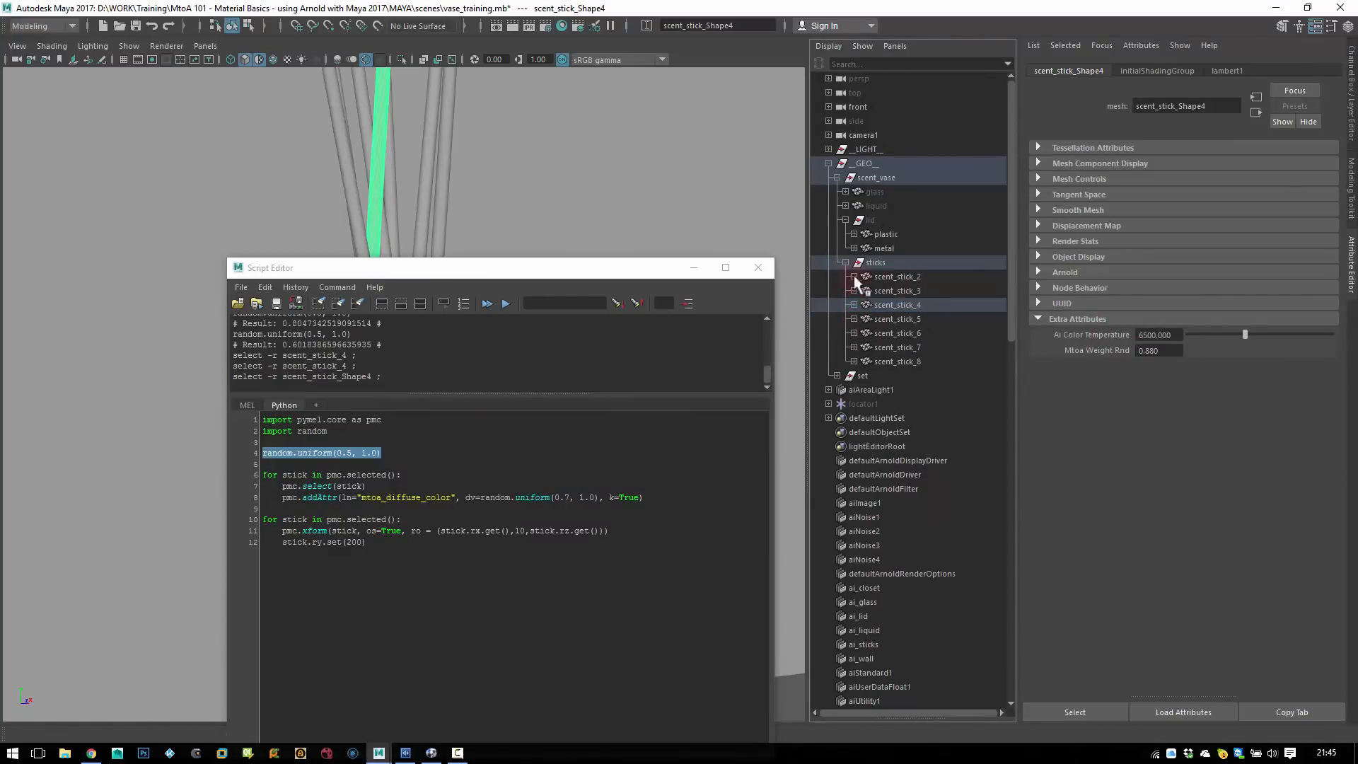
pyautogui.click(896, 277)
pyautogui.click(828, 45)
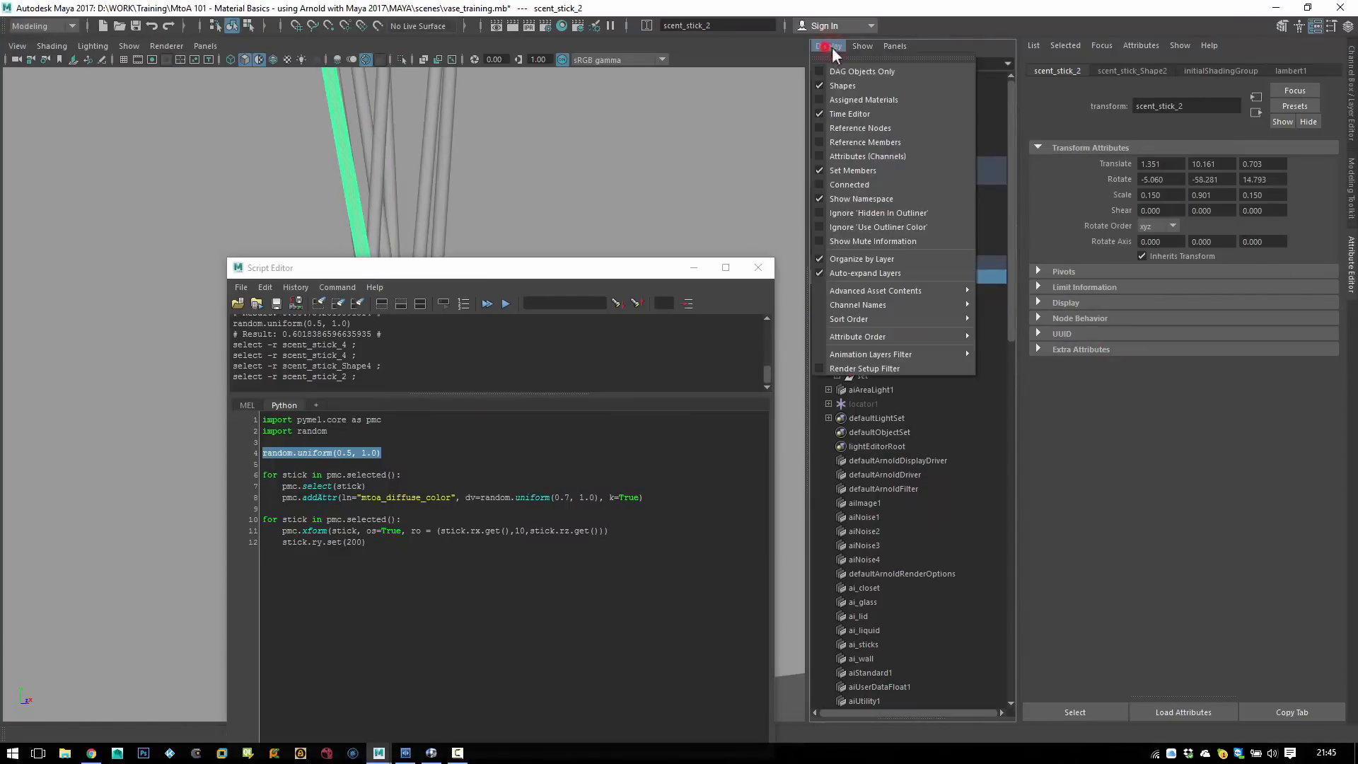
pyautogui.click(863, 390)
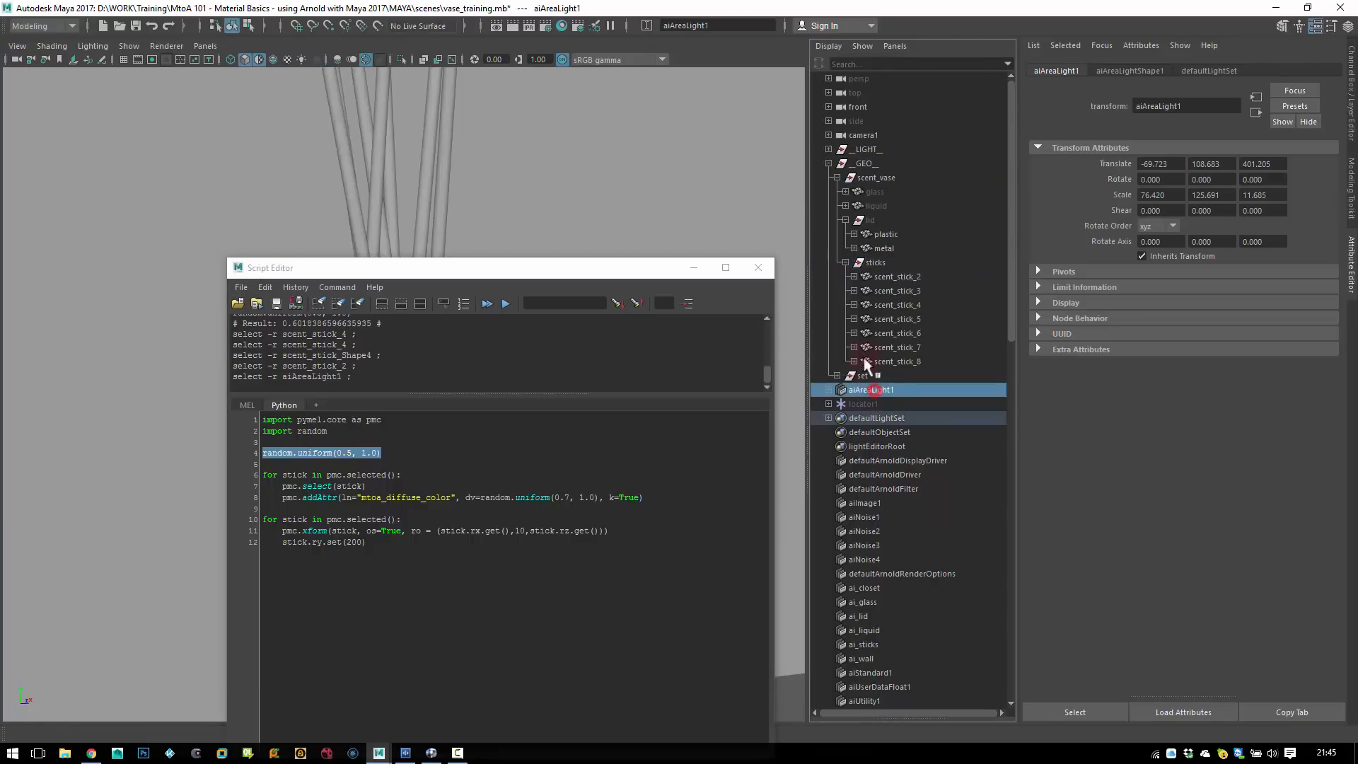
pyautogui.click(869, 290)
pyautogui.click(853, 276)
pyautogui.click(897, 291)
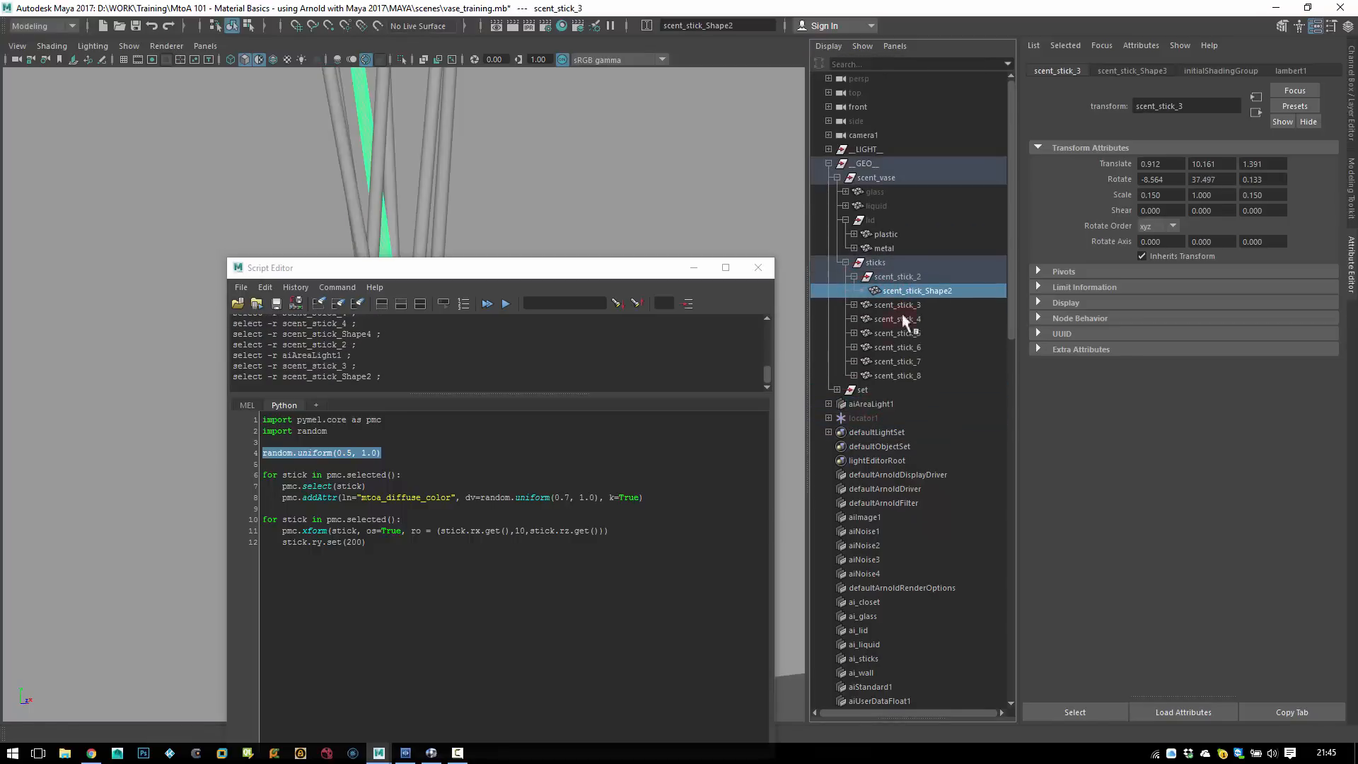
pyautogui.click(854, 277)
# - Hide shapes in the Outliner, select scent_stick_2 through scent_stick_8, and pick-walk down to their shape nodes
pyautogui.click(829, 49)
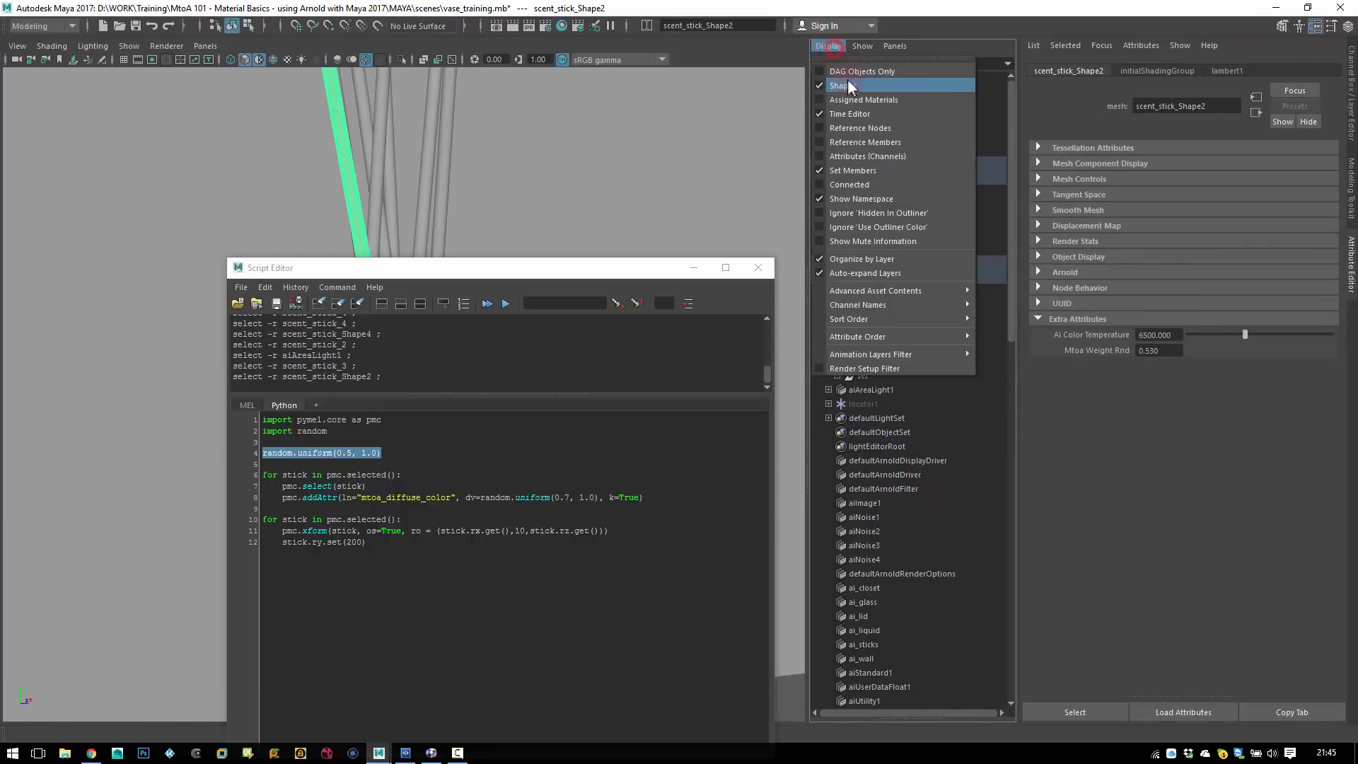
pyautogui.click(844, 84)
pyautogui.click(890, 347)
pyautogui.moveTo(885, 279); pyautogui.dragTo(888, 364)
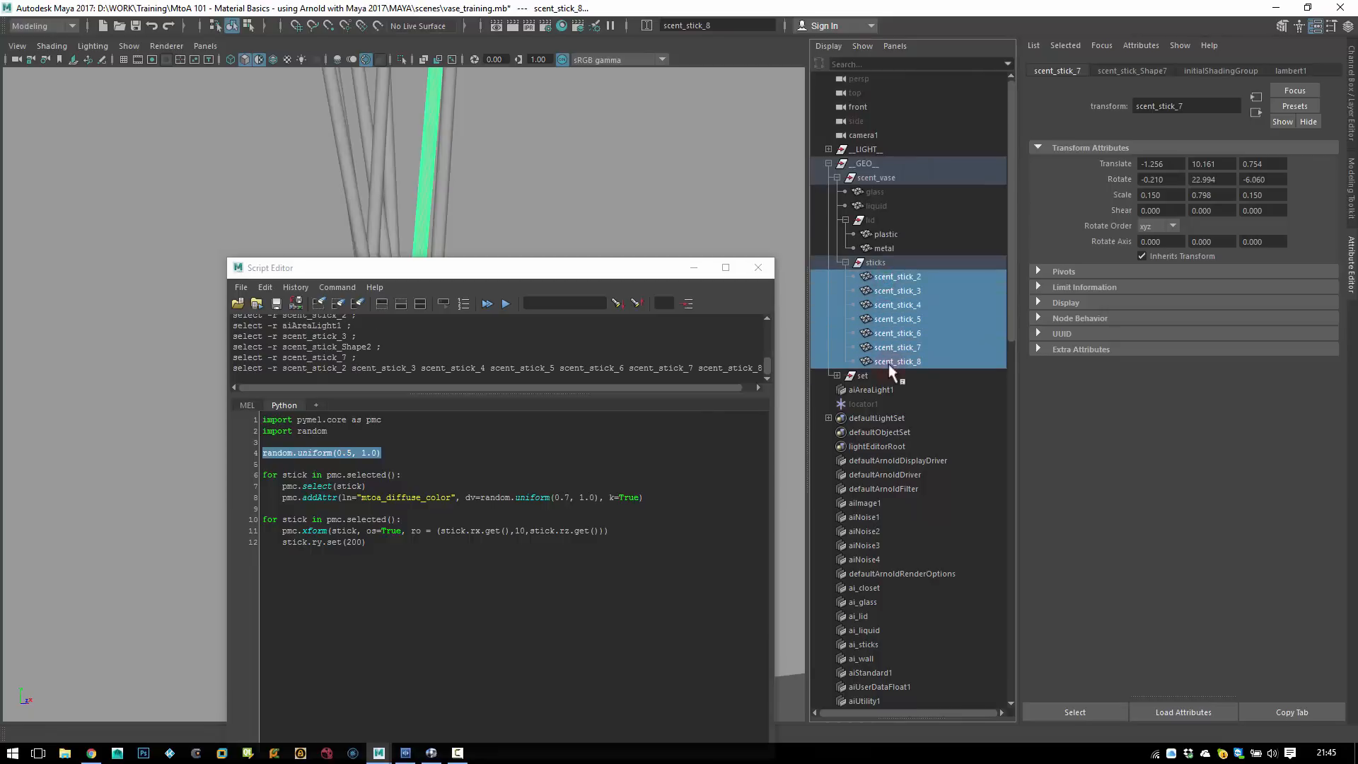
pyautogui.press('Down')
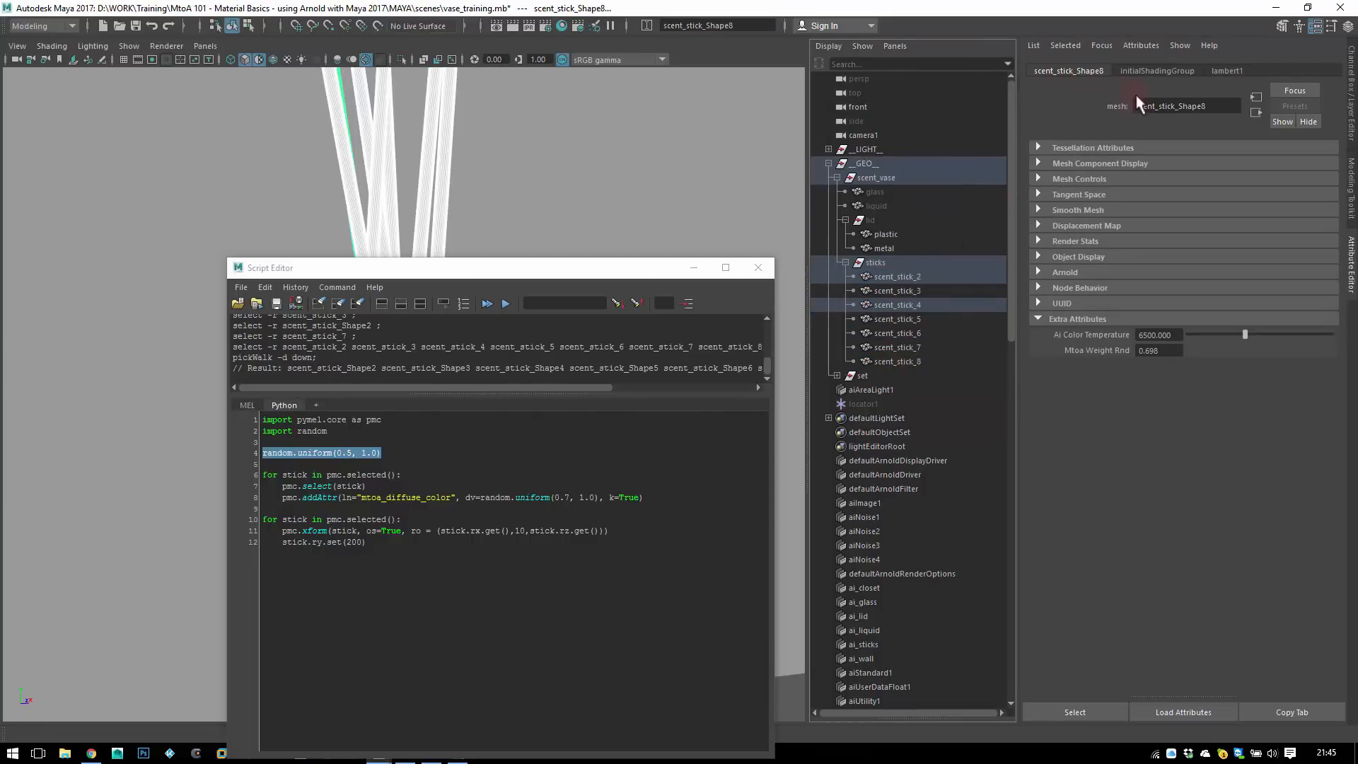
# - Show shapes in the Outliner again and check the selected shape nodes under scent_stick_4 and scent_stick_5
pyautogui.click(828, 46)
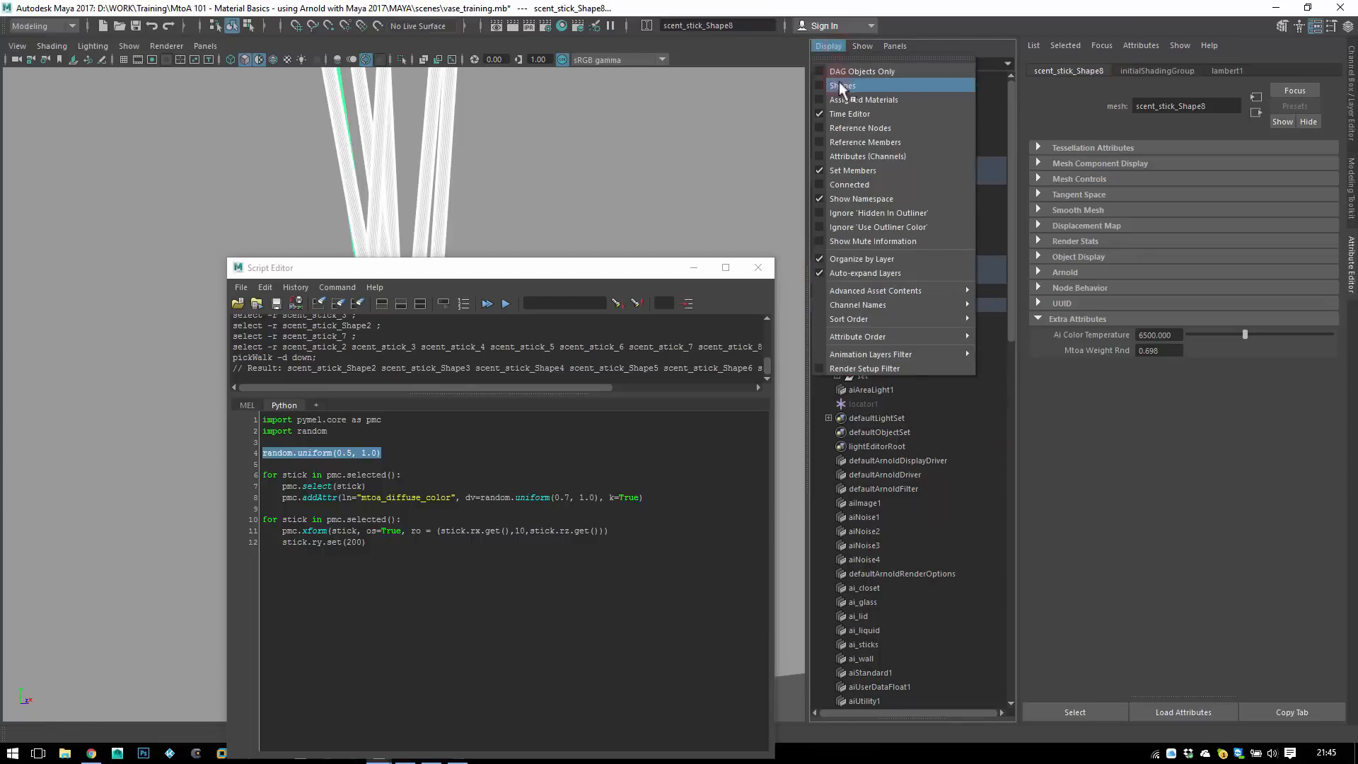
pyautogui.click(841, 86)
pyautogui.click(854, 305)
pyautogui.click(854, 334)
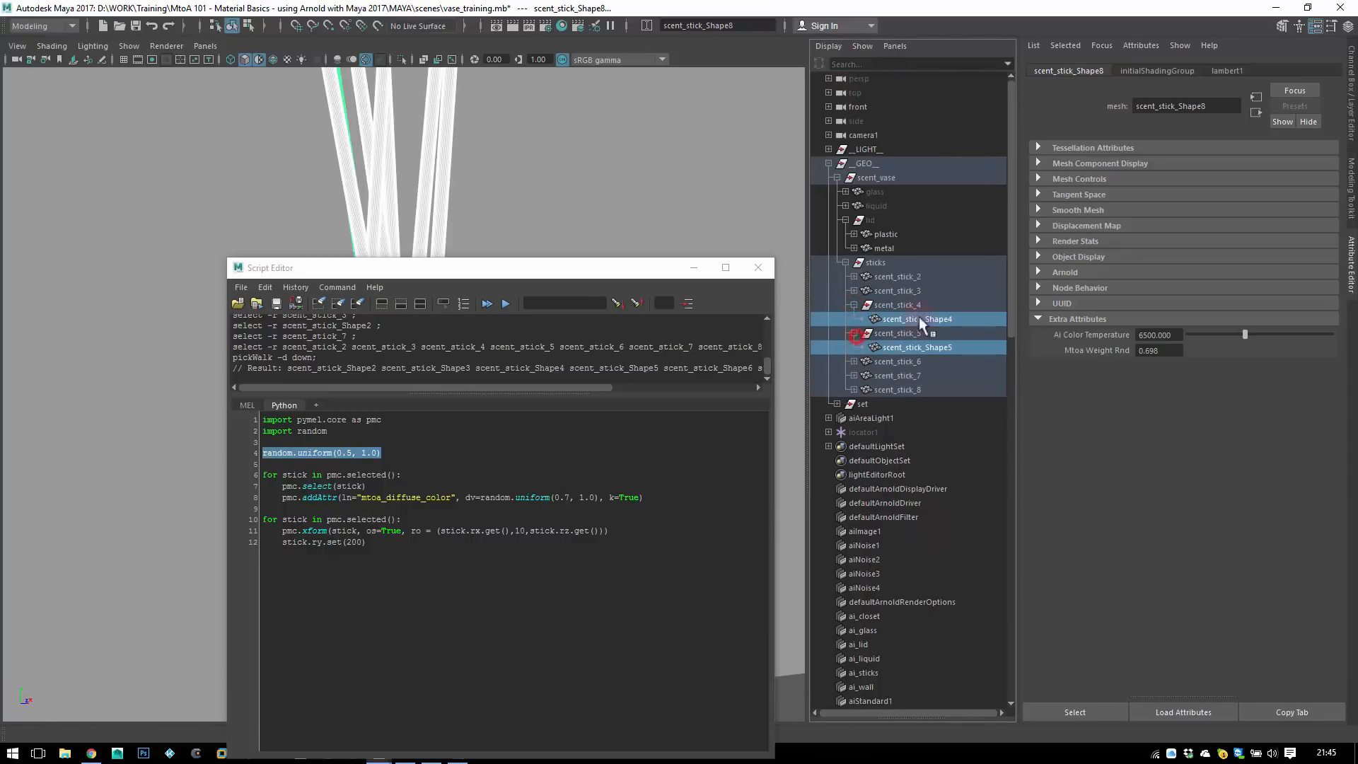
pyautogui.click(854, 305)
pyautogui.click(854, 319)
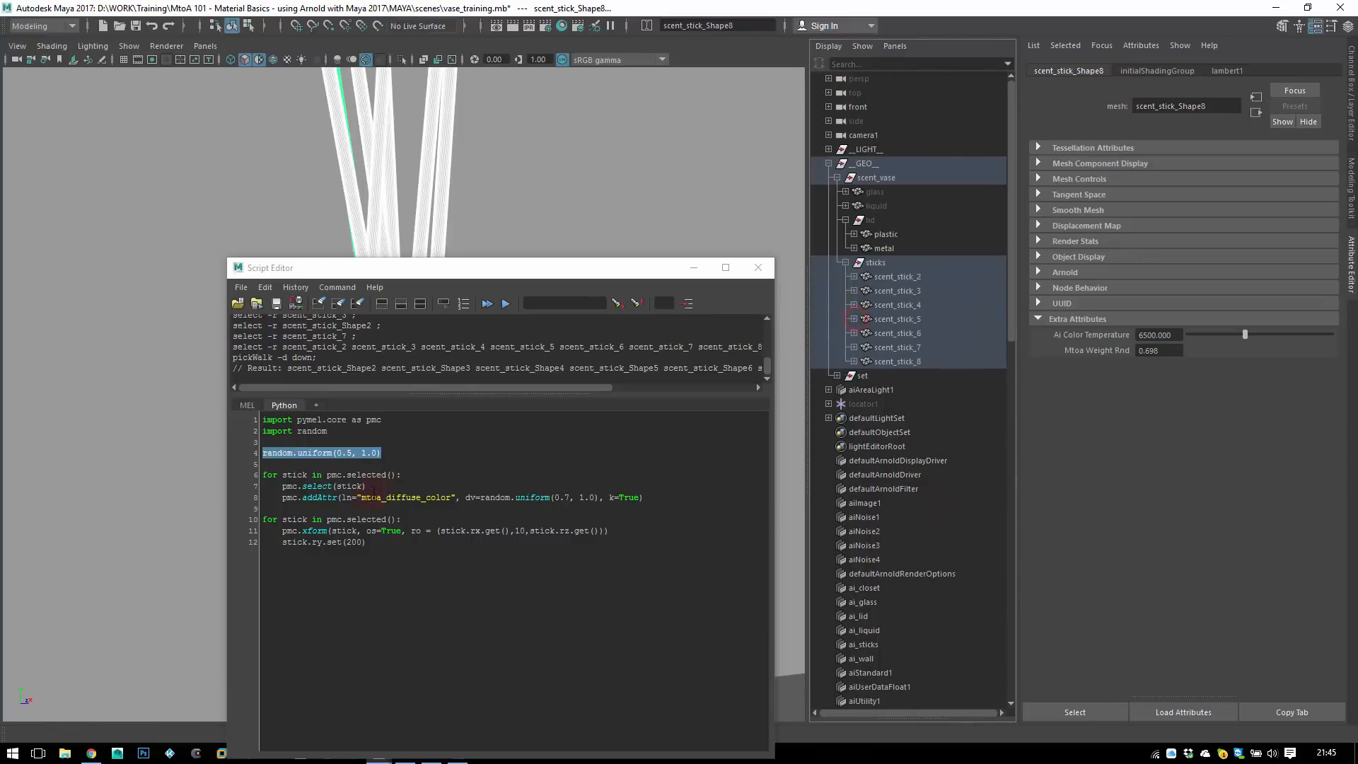
# - Add print(stick) as the first line inside the first for loop and run the loop header with it on the selected shapes
pyautogui.click(415, 481)
pyautogui.click(426, 474)
pyautogui.press('Return')
pyautogui.write('pri')
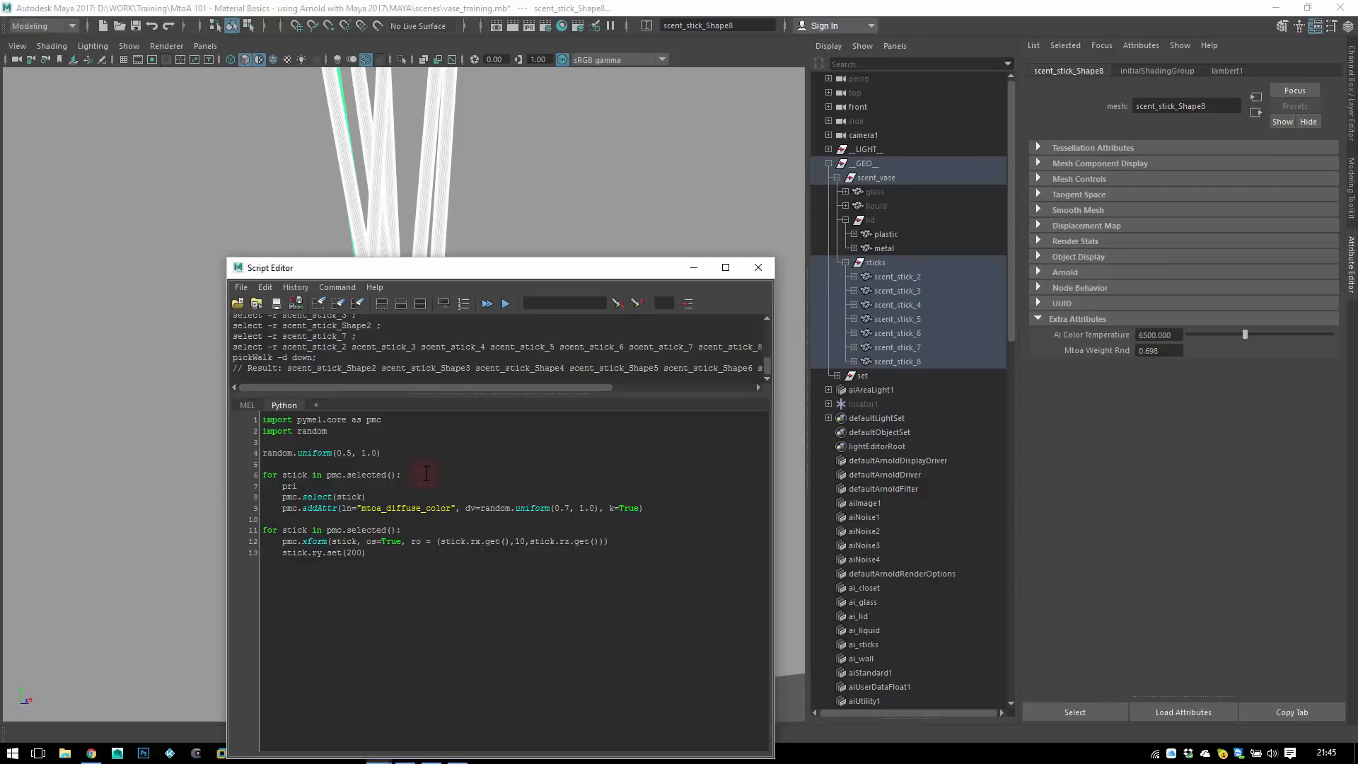
pyautogui.write('nt(stick')
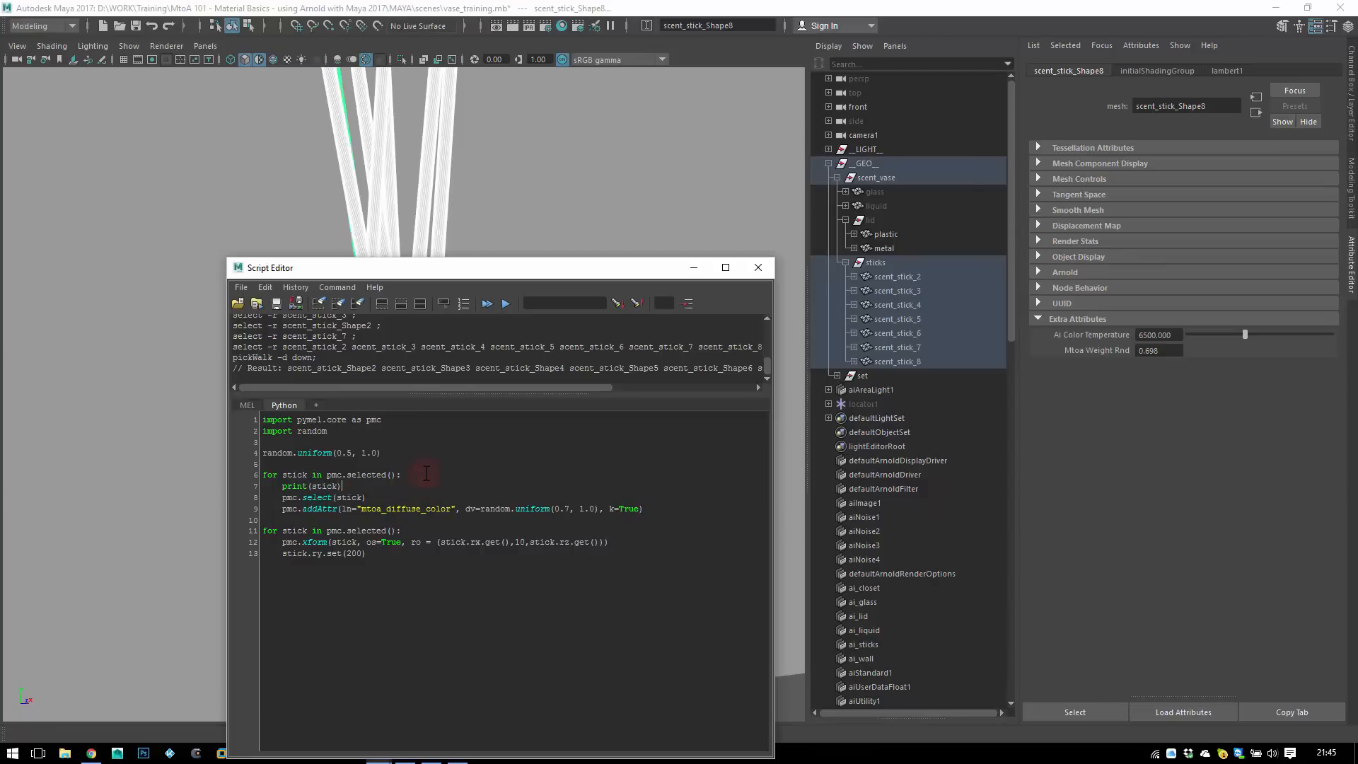
pyautogui.moveTo(361, 486); pyautogui.dragTo(263, 475)
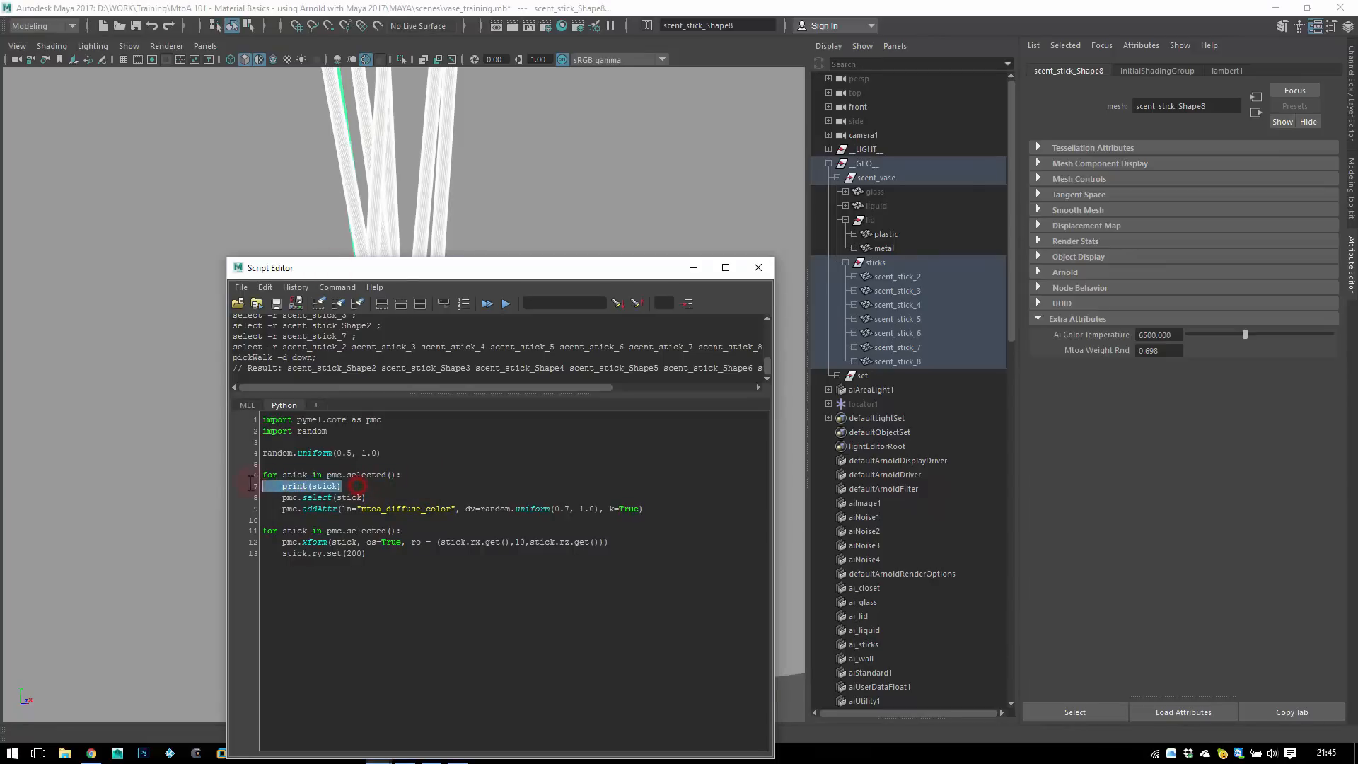
pyautogui.click(506, 303)
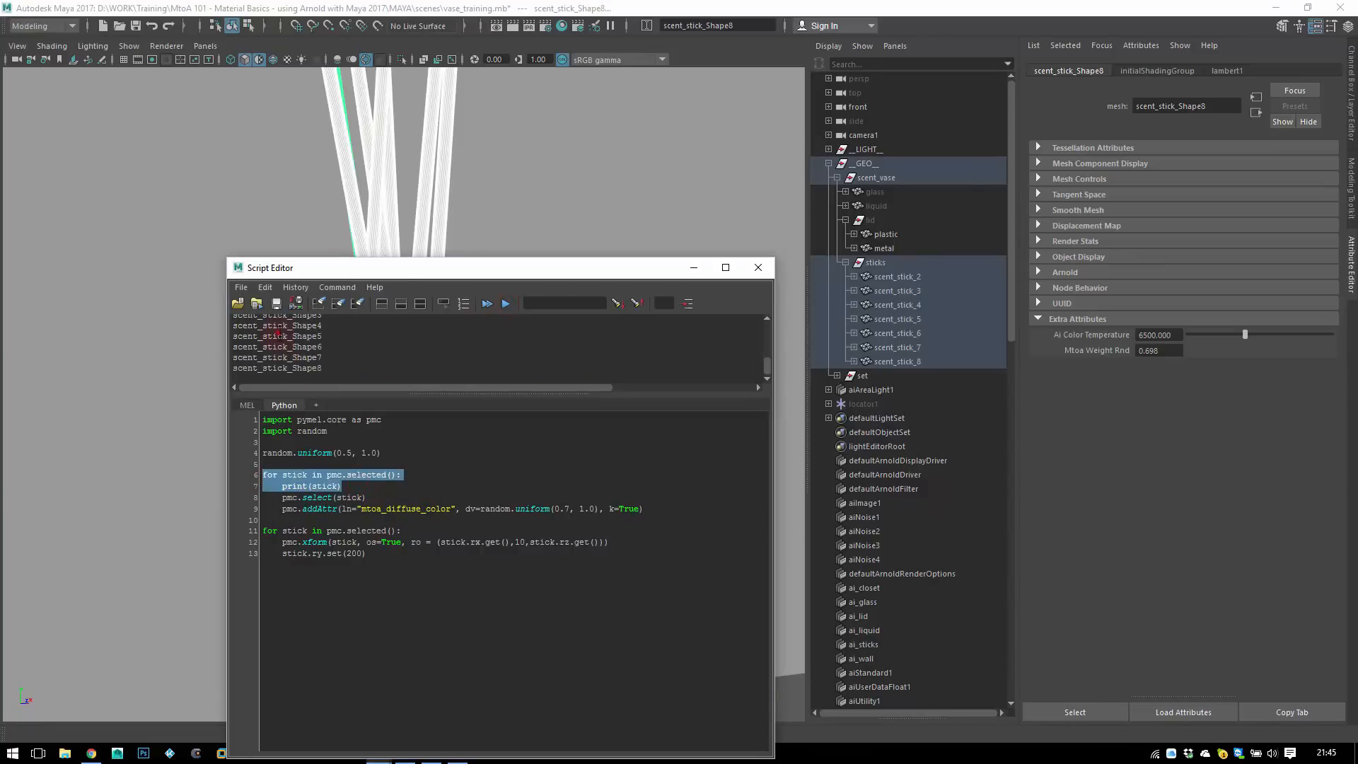
pyautogui.moveTo(280, 333); pyautogui.dragTo(277, 378)
pyautogui.click(340, 361)
# - Run the complete first for loop on the selected stick shapes to add mtoa_diffuse_color with random defaults between 0.7 and 1.0
pyautogui.click(360, 486)
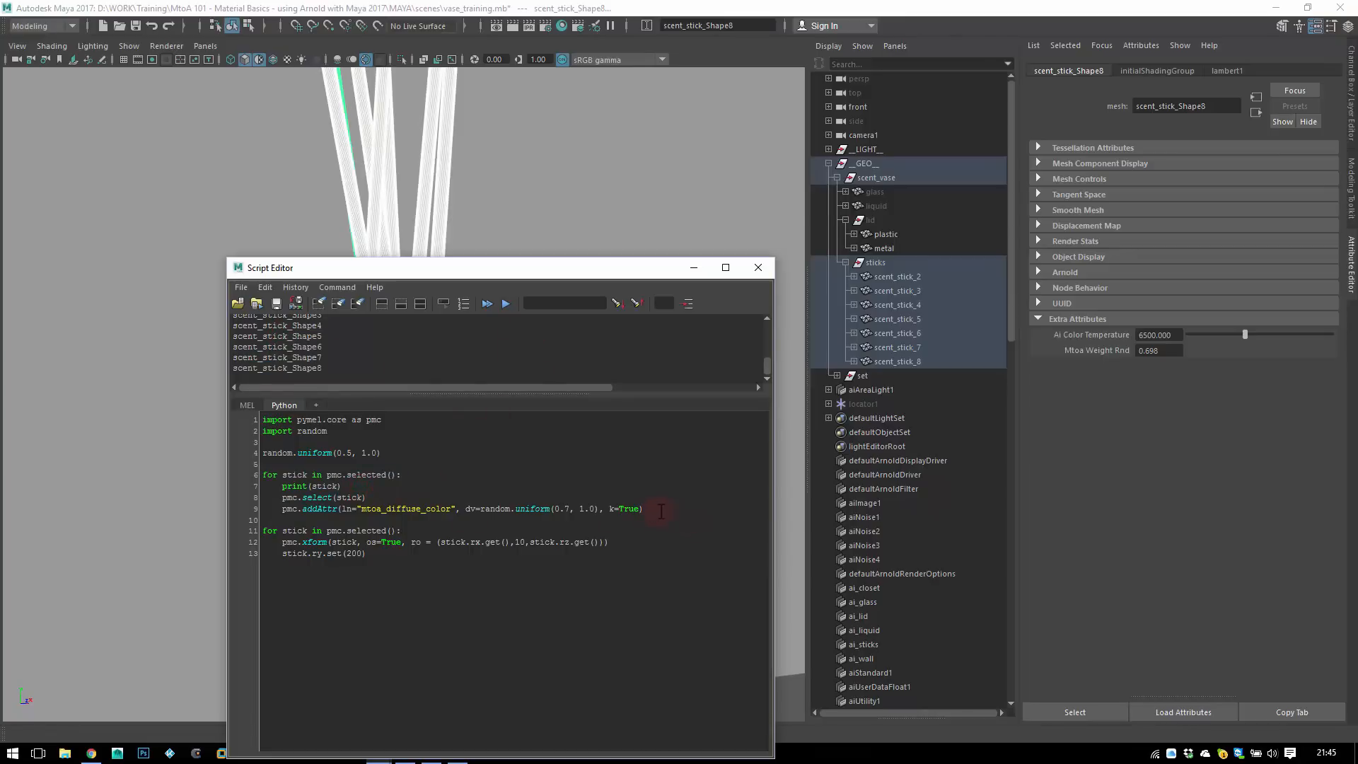
pyautogui.moveTo(661, 511); pyautogui.dragTo(263, 472)
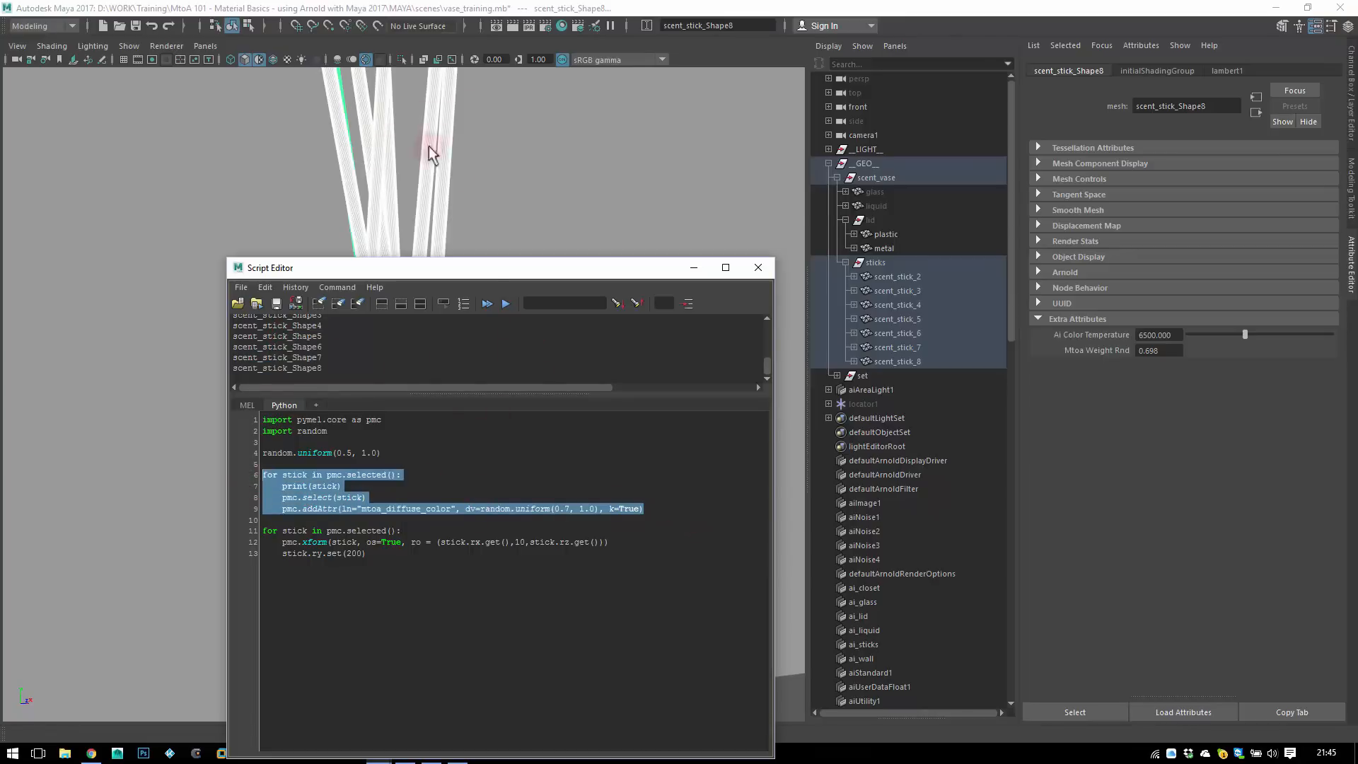
pyautogui.click(506, 303)
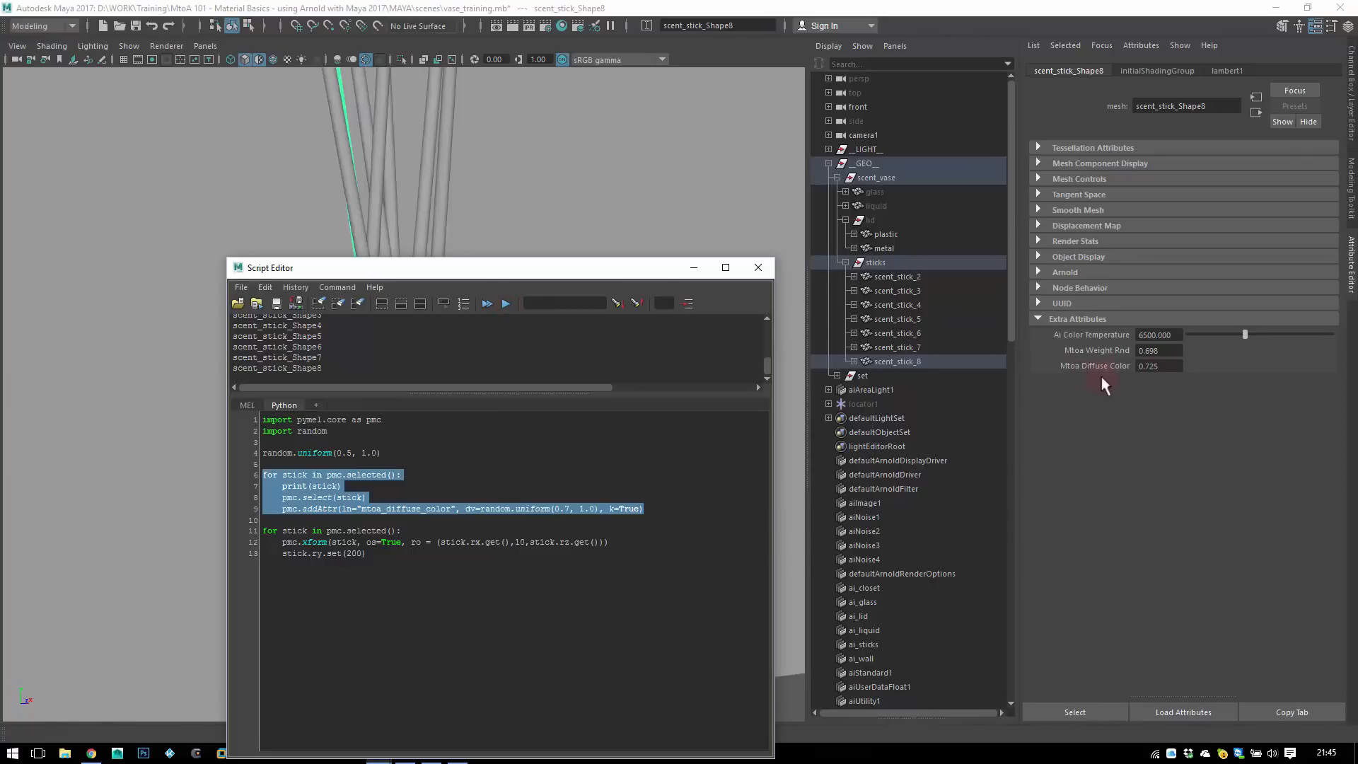
# - Check the Mtoa Diffuse Color extra attribute on scent_stick_7, scent_stick_6 and scent_stick_5
pyautogui.click(919, 346)
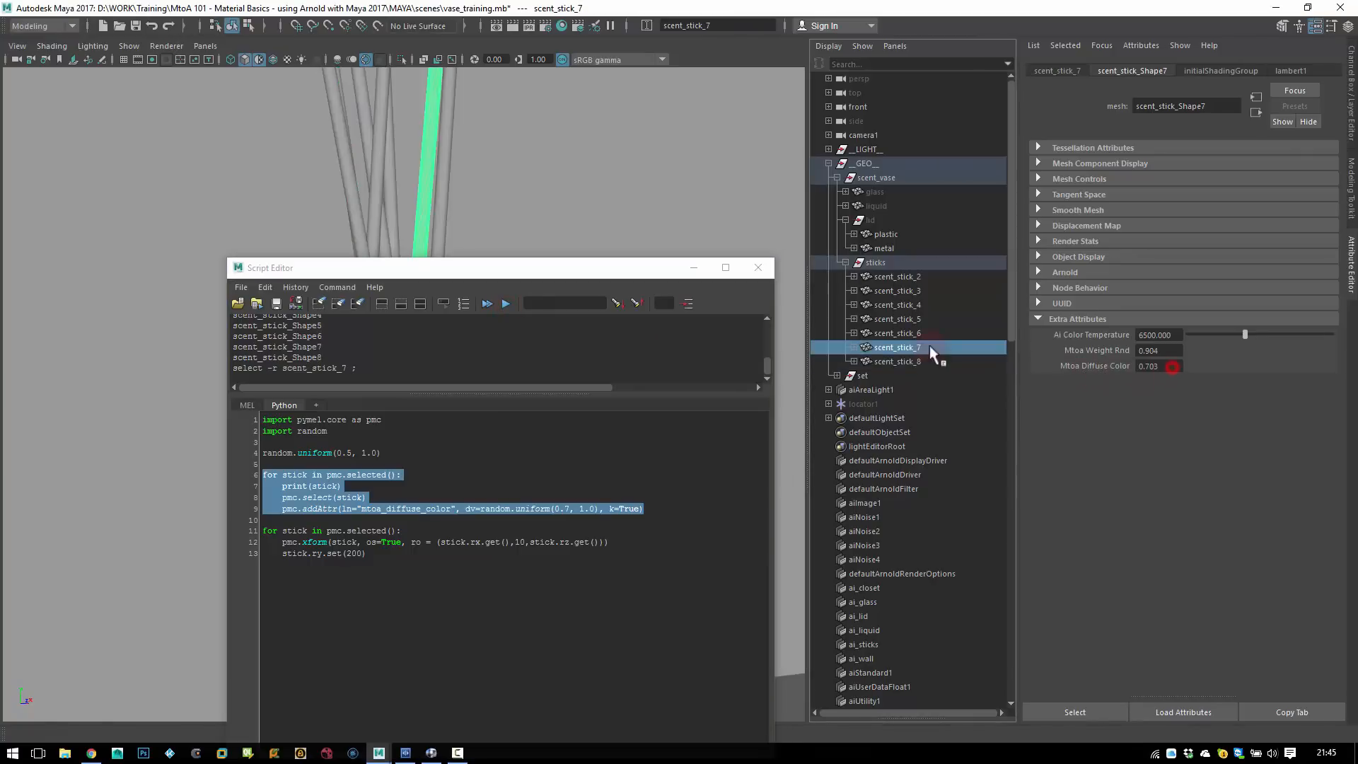
pyautogui.click(928, 334)
pyautogui.click(962, 320)
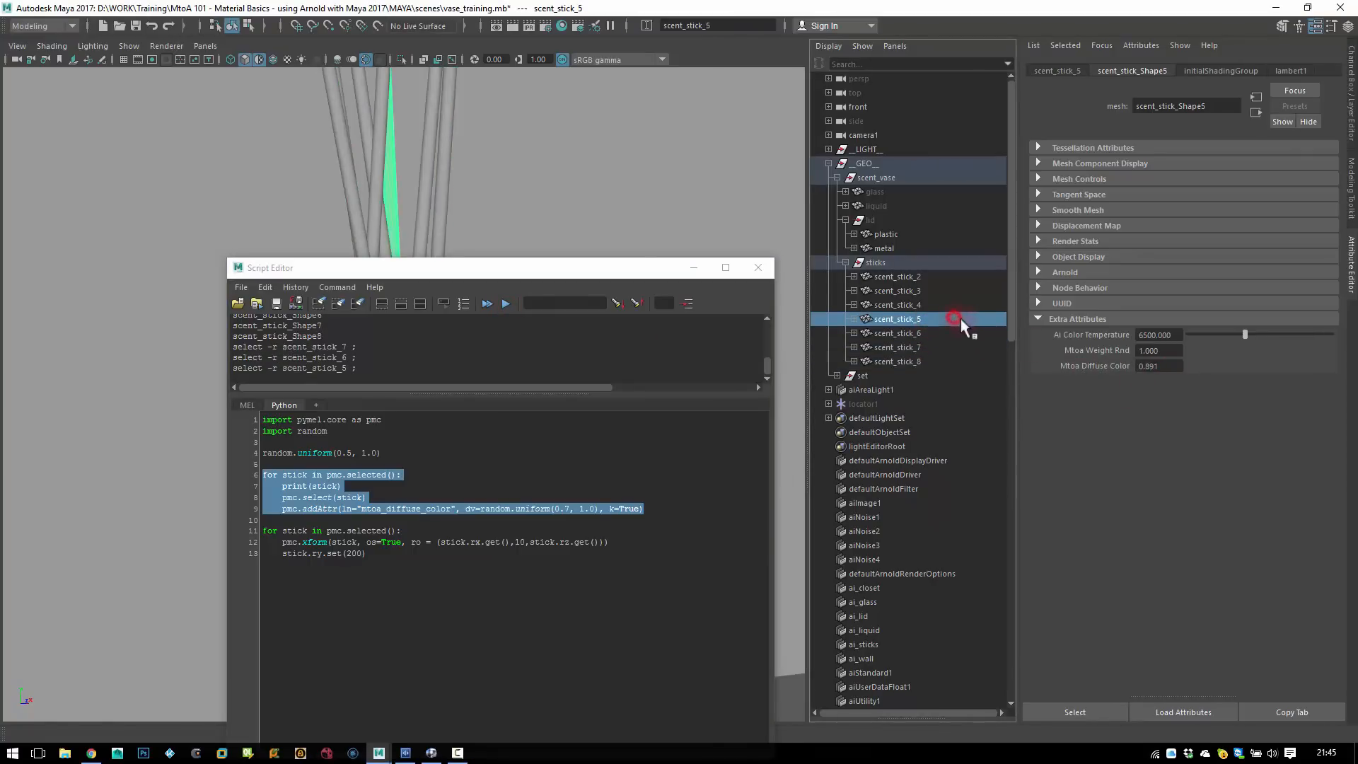
pyautogui.doubleClick(1167, 366)
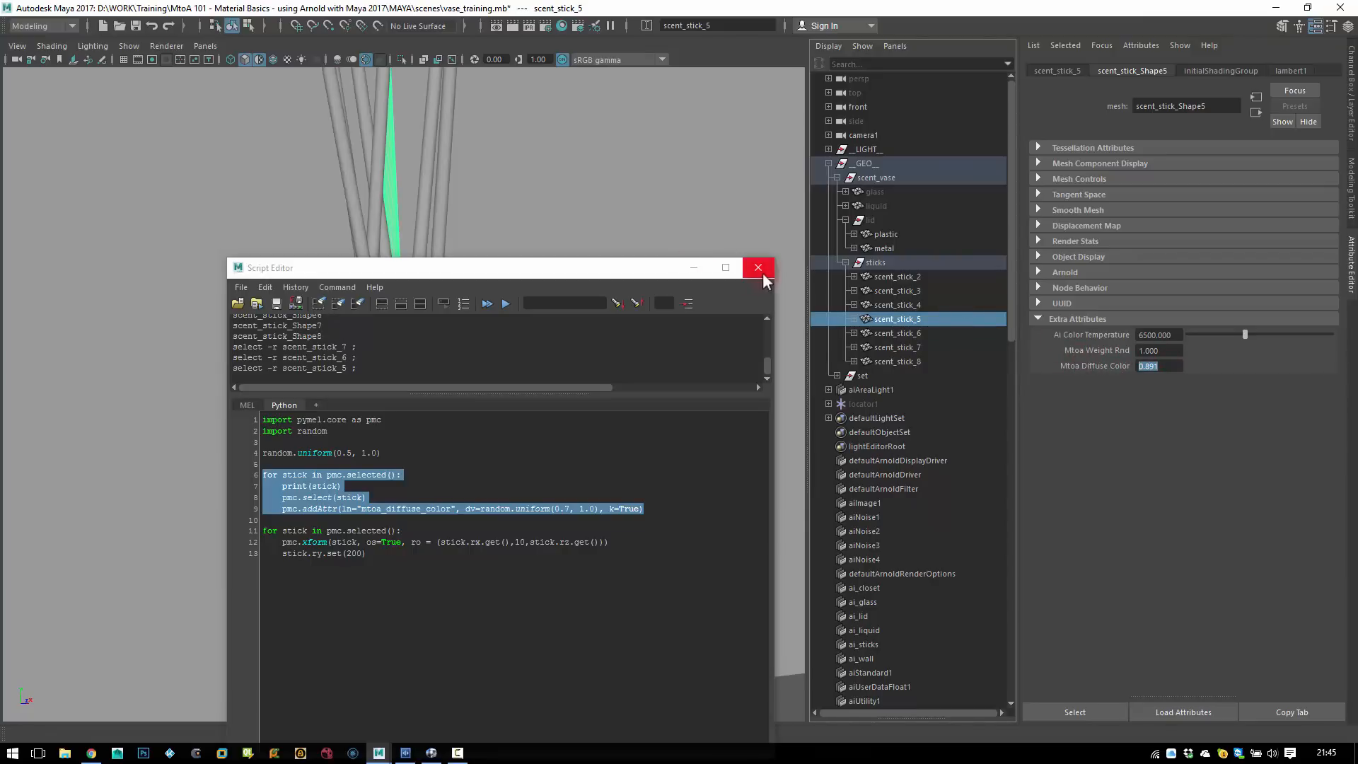
# - Clear the code selection in the Script Editor and close the editor
pyautogui.click(405, 553)
pyautogui.moveTo(361, 509)
pyautogui.mouseDown()
pyautogui.moveTo(409, 507)
pyautogui.moveTo(369, 497)
pyautogui.mouseUp()
pyautogui.click(453, 510)
pyautogui.click(757, 267)
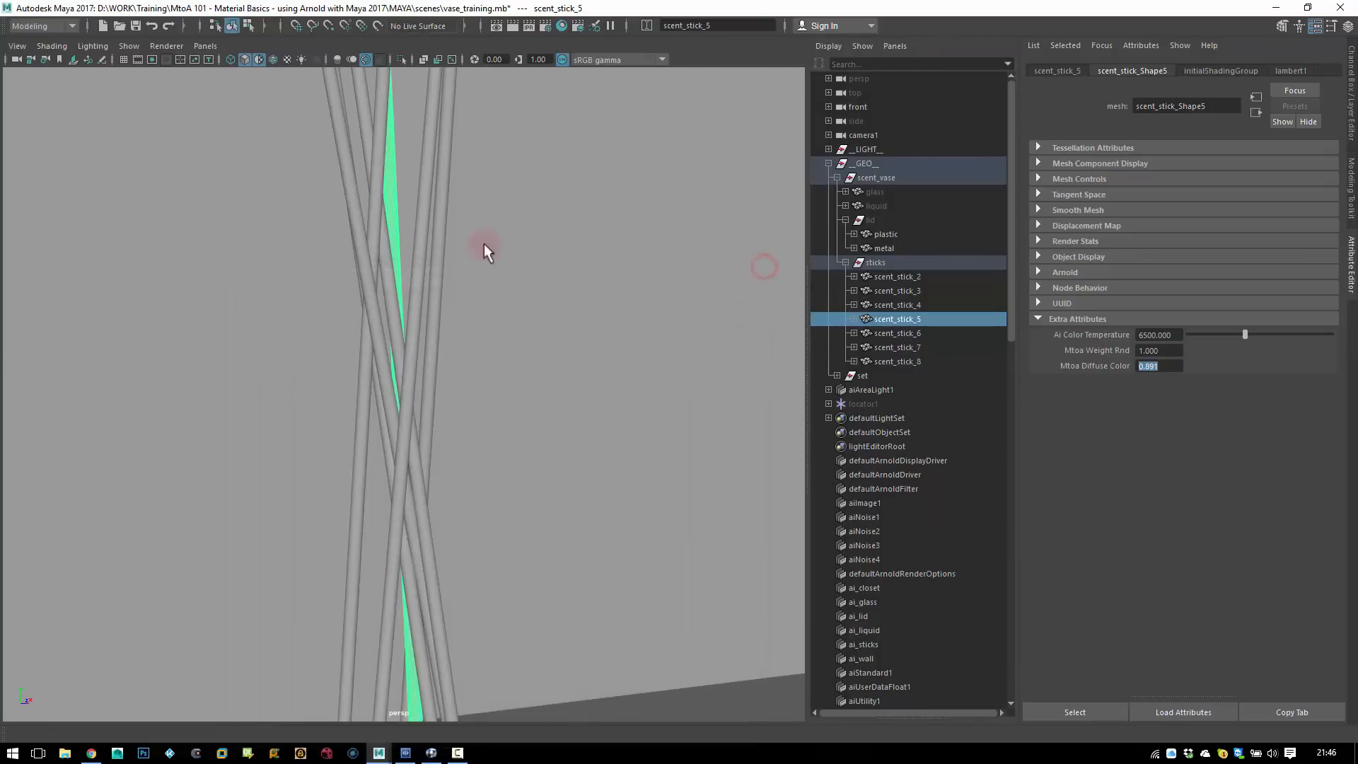
# - Create an aiStandard material in the Hypershade and rename it ai_woodShader
pyautogui.click(562, 25)
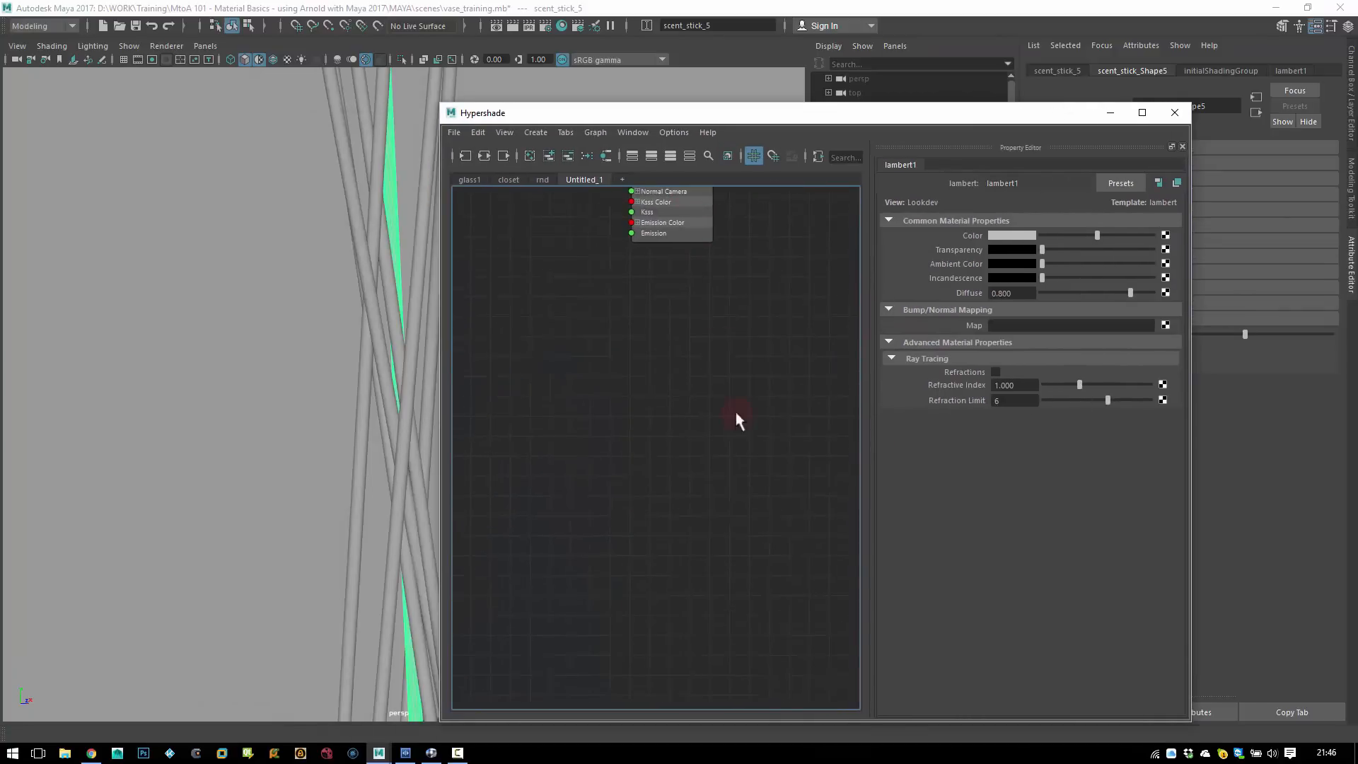
pyautogui.press('Tab')
pyautogui.write('aiStandard')
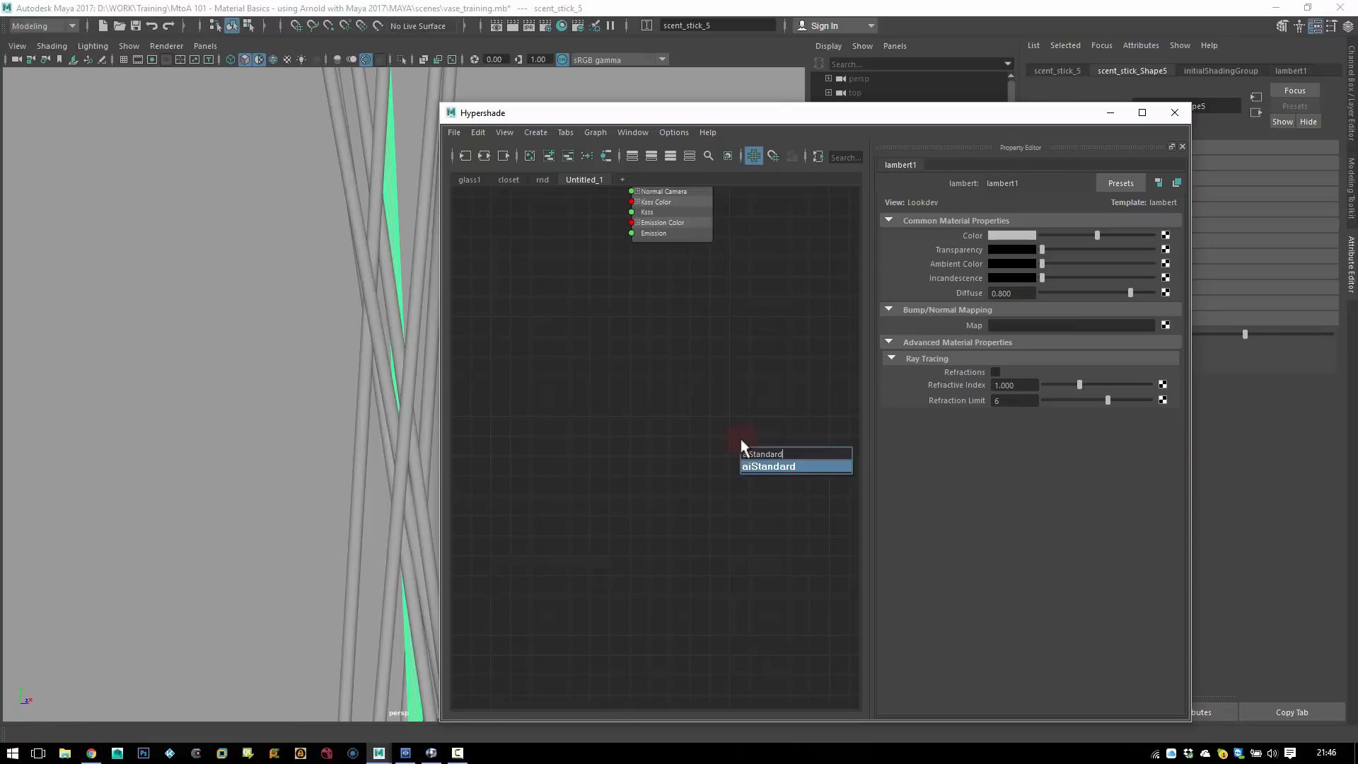
pyautogui.press('Return')
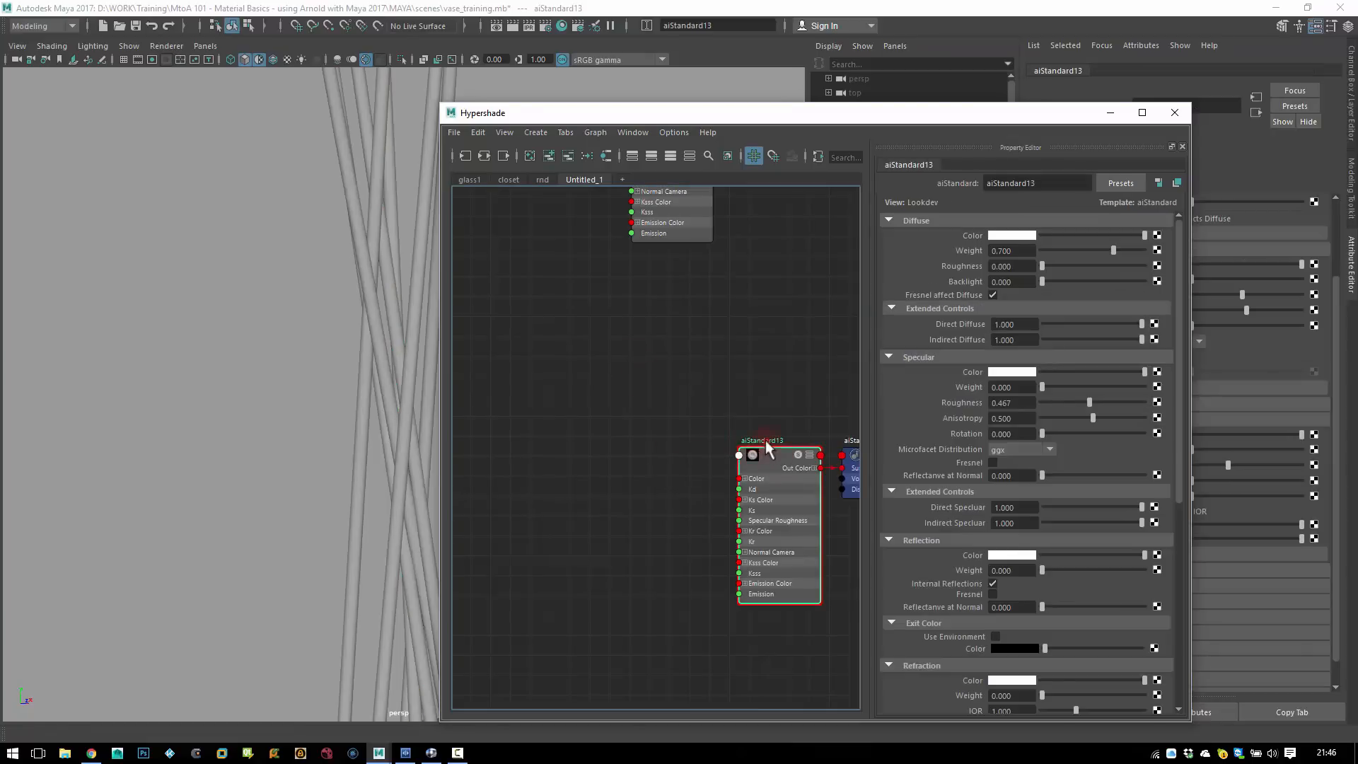
pyautogui.doubleClick(764, 439)
pyautogui.write('ai')
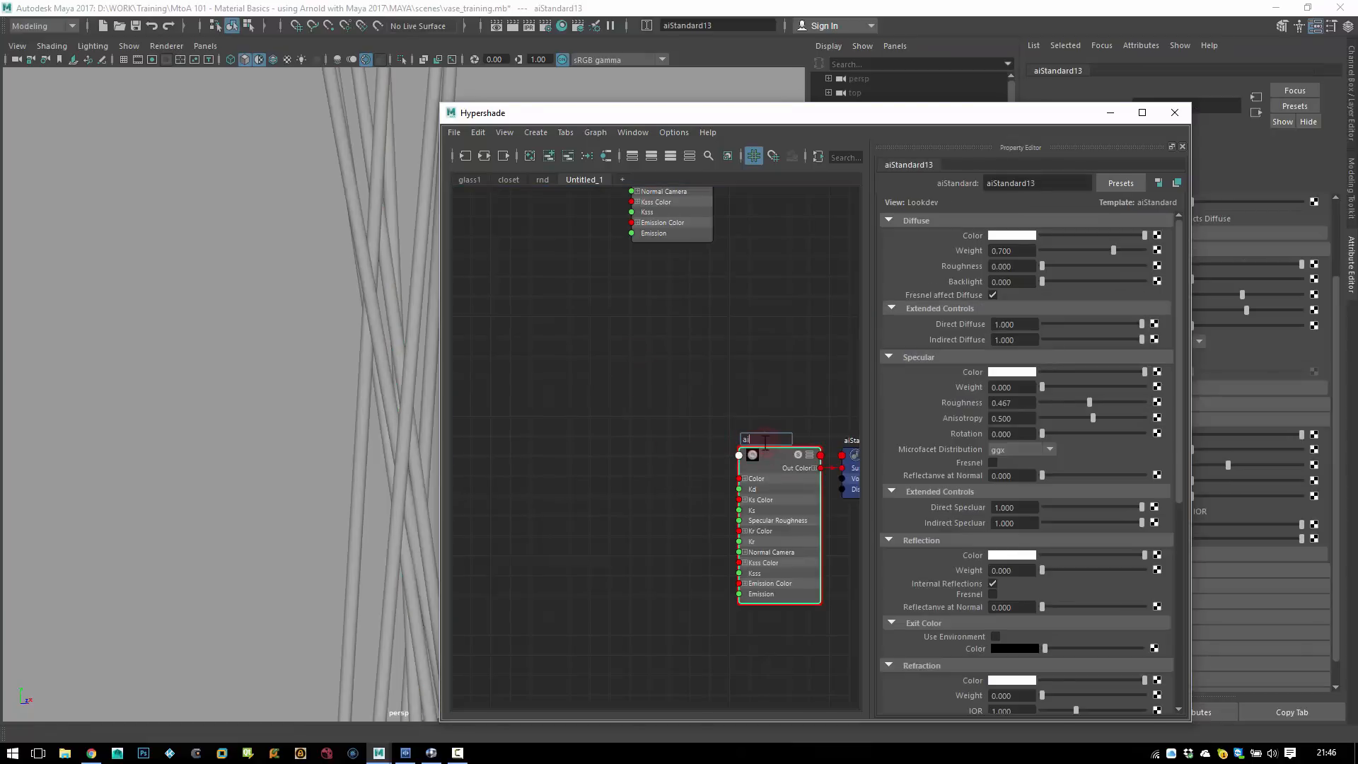
pyautogui.write('_woodShader')
pyautogui.press('Return')
# - Select scent_stick_2 through scent_stick_8 and assign ai_woodShader to them
pyautogui.keyDown('alt'); pyautogui.moveTo(593, 278); pyautogui.dragTo(701, 280); pyautogui.keyUp('alt')
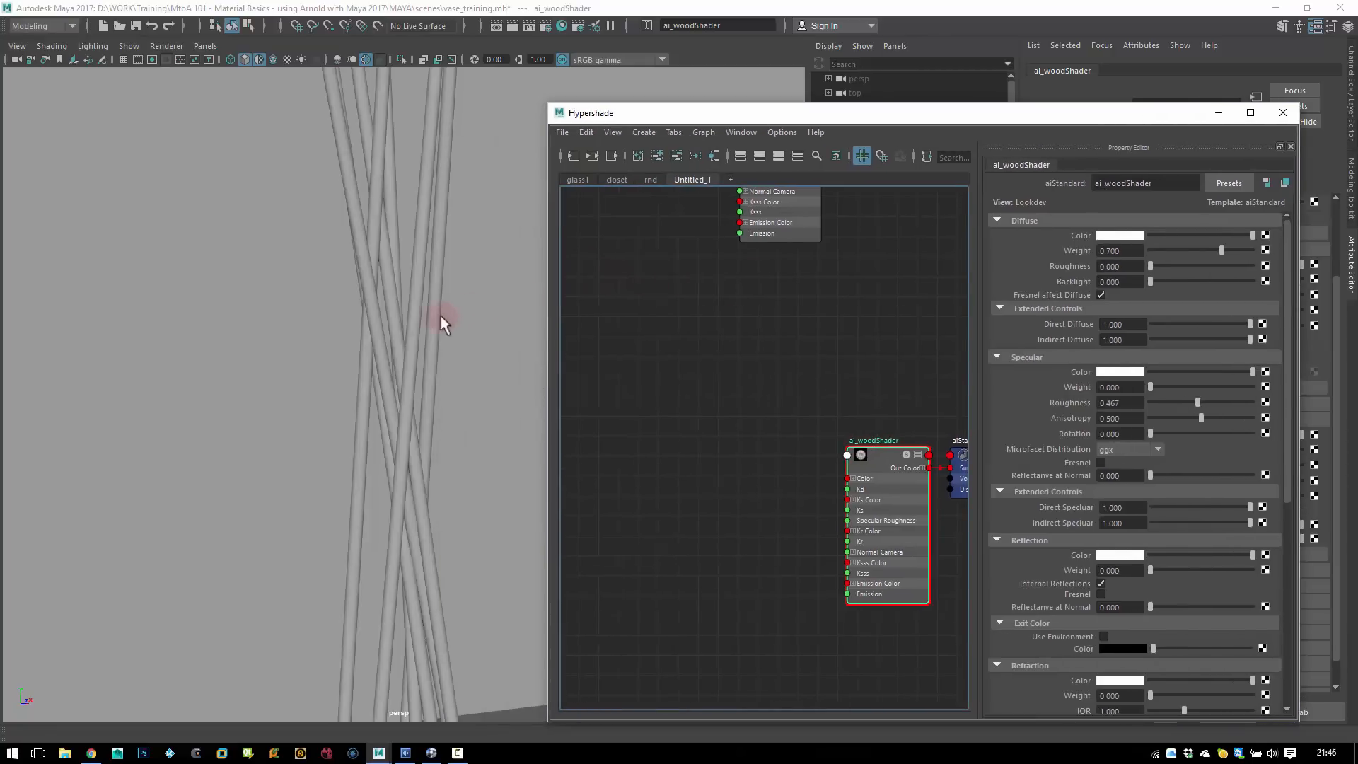
pyautogui.click(433, 318)
pyautogui.keyDown('shift'); pyautogui.click(415, 317); pyautogui.keyUp('shift')
pyautogui.keyDown('shift'); pyautogui.click(399, 279); pyautogui.keyUp('shift')
pyautogui.keyDown('shift'); pyautogui.moveTo(345, 279); pyautogui.dragTo(461, 291); pyautogui.keyUp('shift')
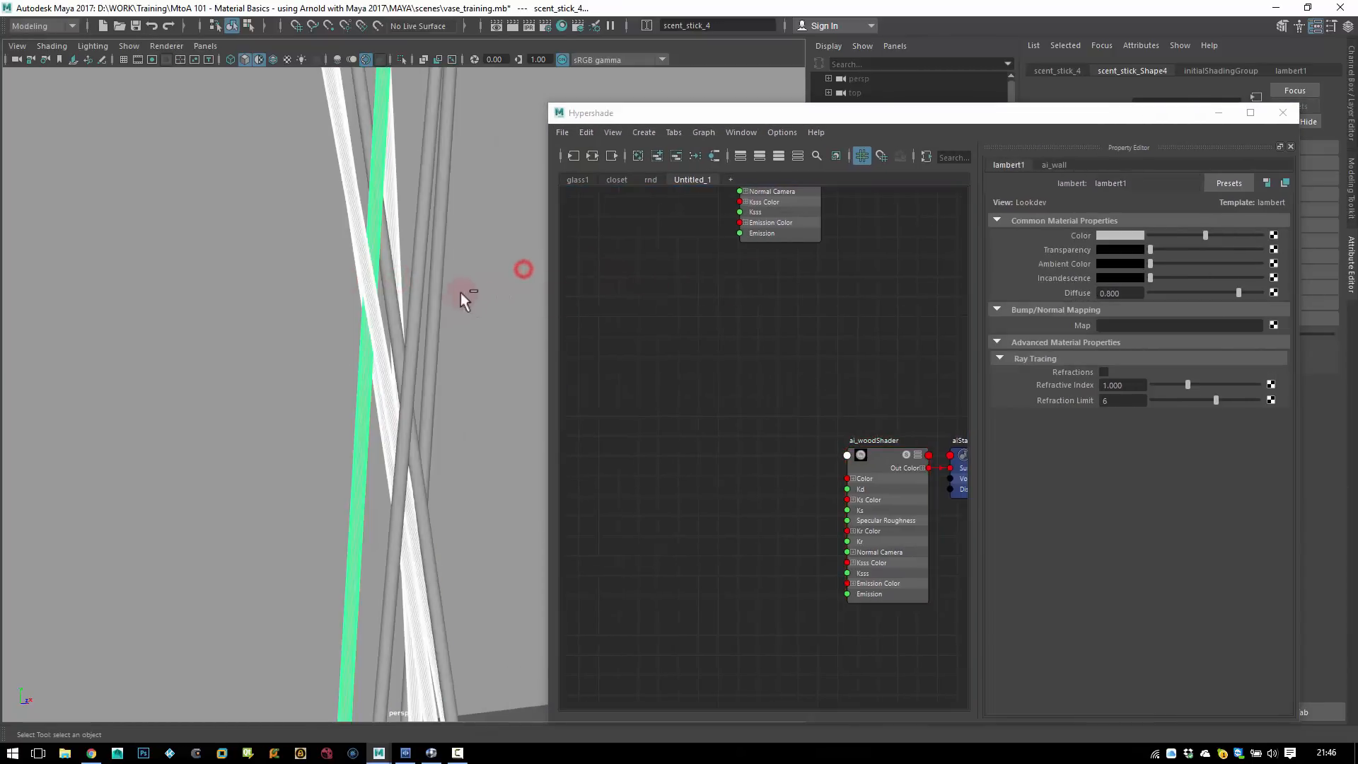
pyautogui.keyDown('ctrl'); pyautogui.keyDown('shift'); pyautogui.moveTo(488, 243); pyautogui.dragTo(542, 304); pyautogui.keyUp('shift'); pyautogui.keyUp('ctrl')
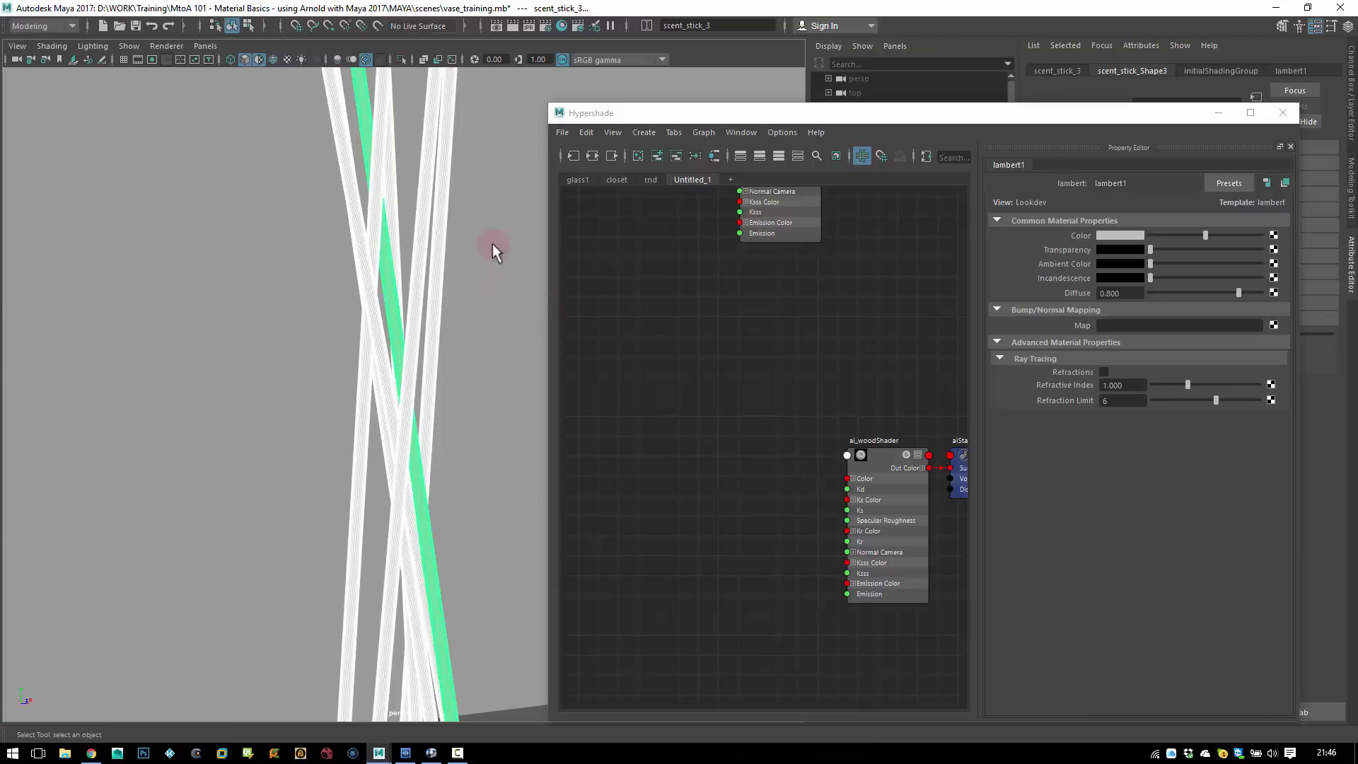
pyautogui.keyDown('alt'); pyautogui.moveTo(864, 273); pyautogui.dragTo(228, 288); pyautogui.keyUp('alt')
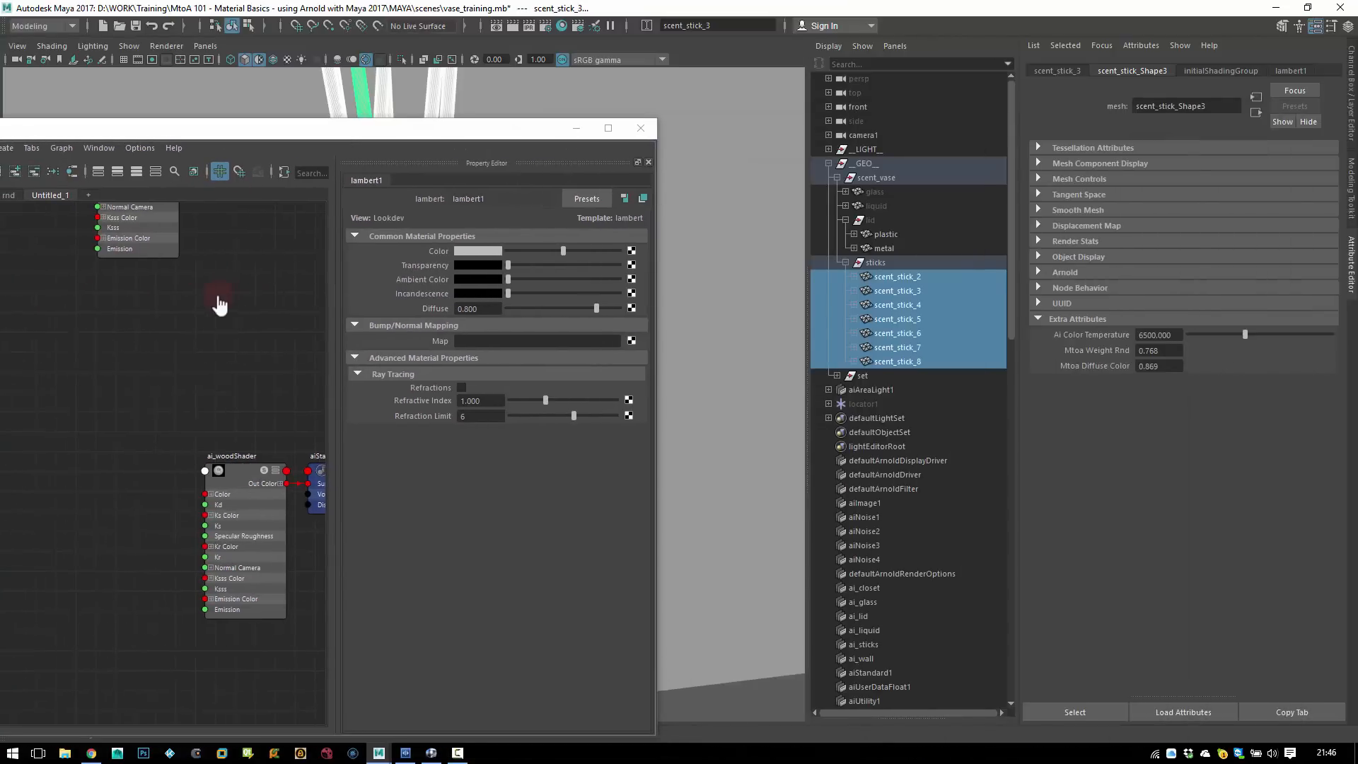
pyautogui.click(907, 276)
pyautogui.keyDown('shift'); pyautogui.click(898, 359); pyautogui.keyUp('shift')
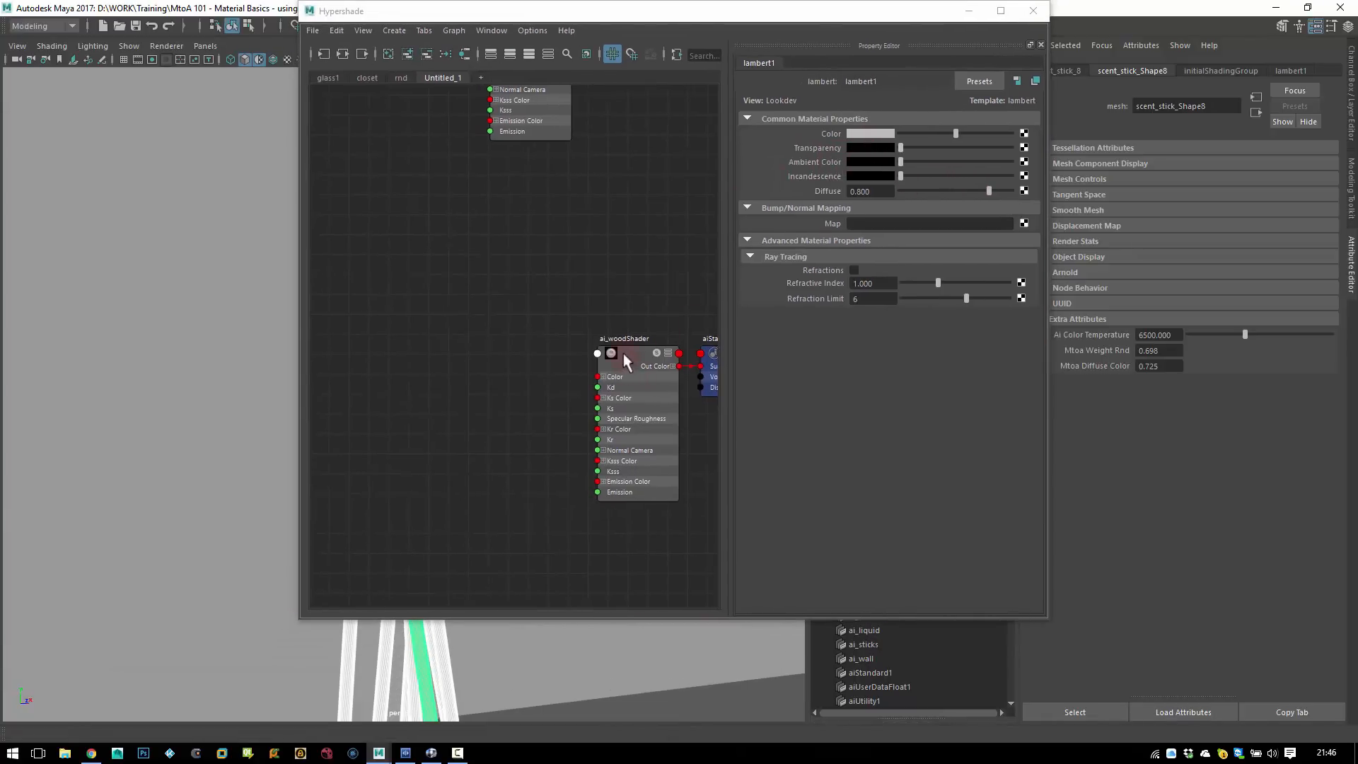
pyautogui.moveTo(624, 354); pyautogui.dragTo(630, 315, button='right')
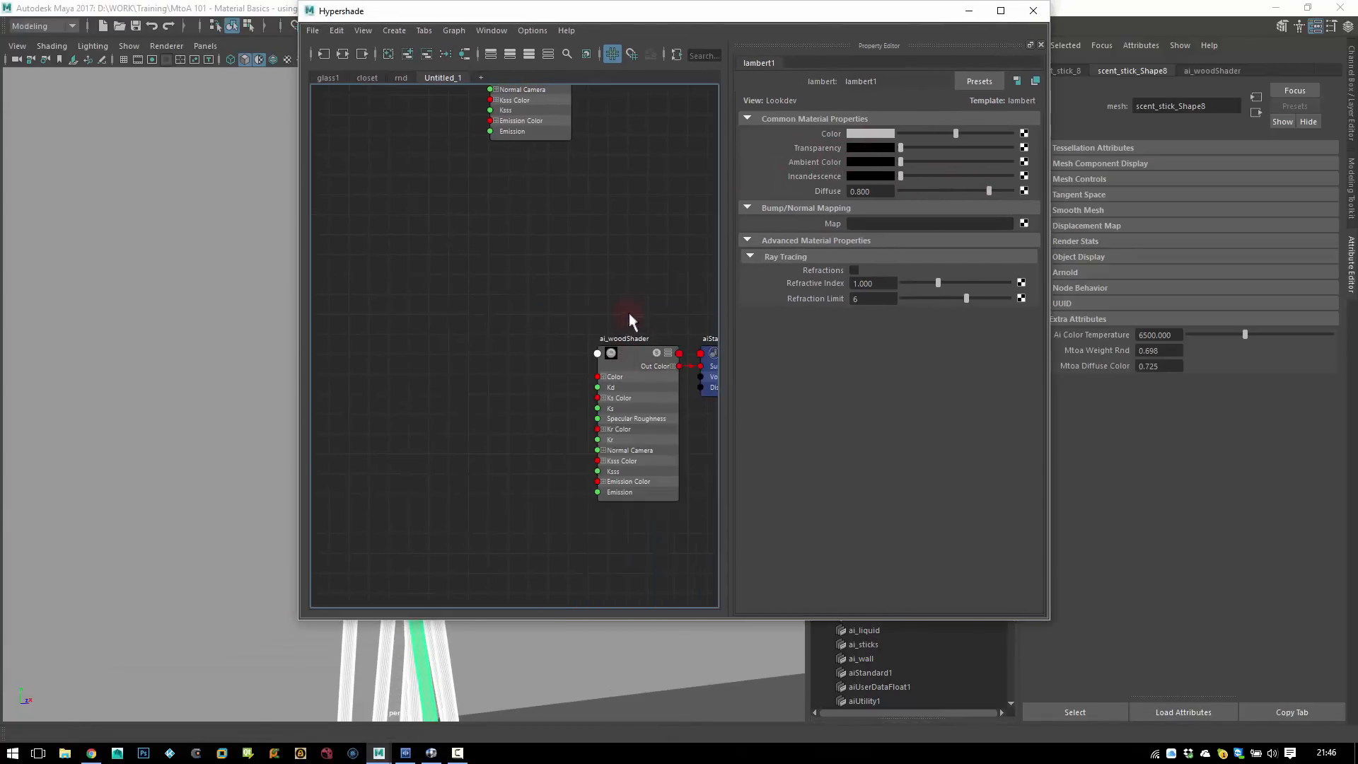
# - Examine the diffuse Weight of ai_woodShader and the Mtoa Diffuse Color attribute on scent_stick_7
pyautogui.moveTo(627, 355); pyautogui.dragTo(533, 340)
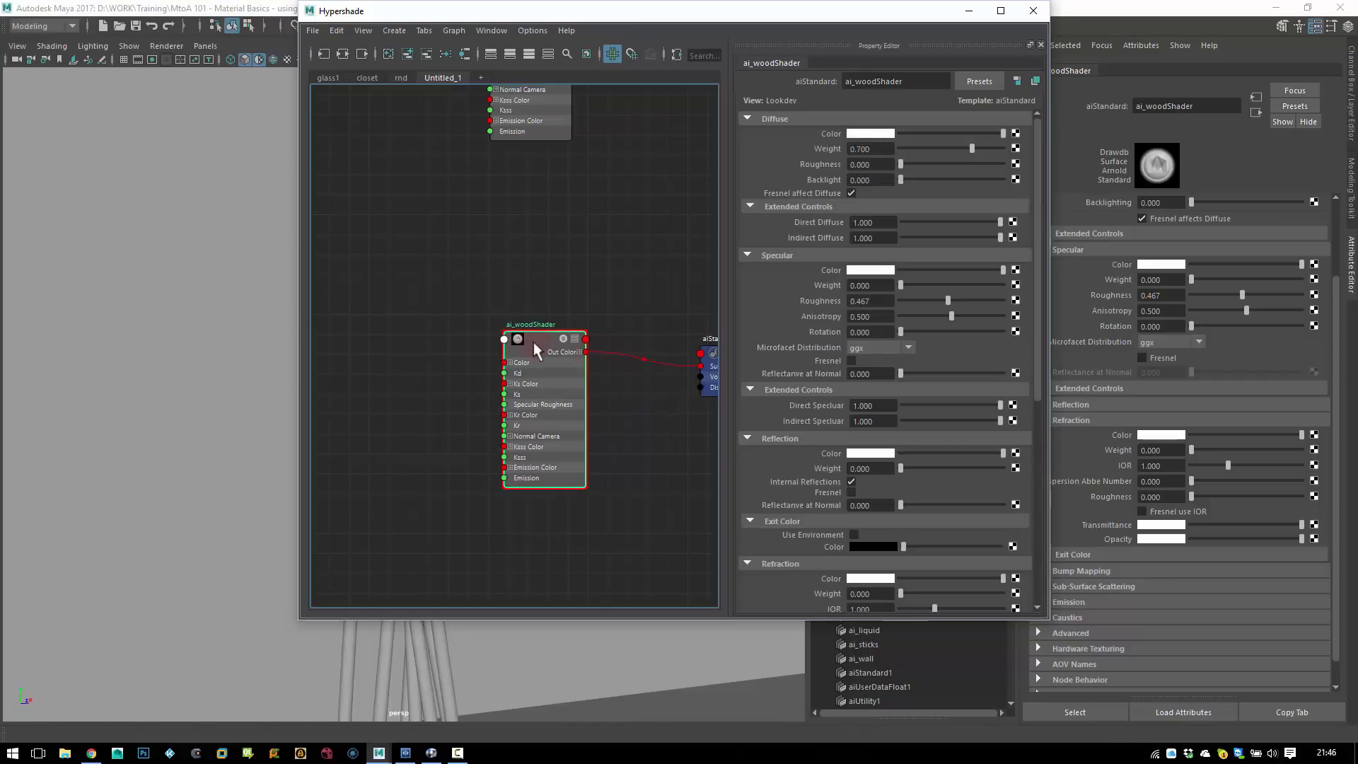
pyautogui.moveTo(880, 149); pyautogui.dragTo(829, 149)
pyautogui.click(858, 148)
pyautogui.click(881, 149)
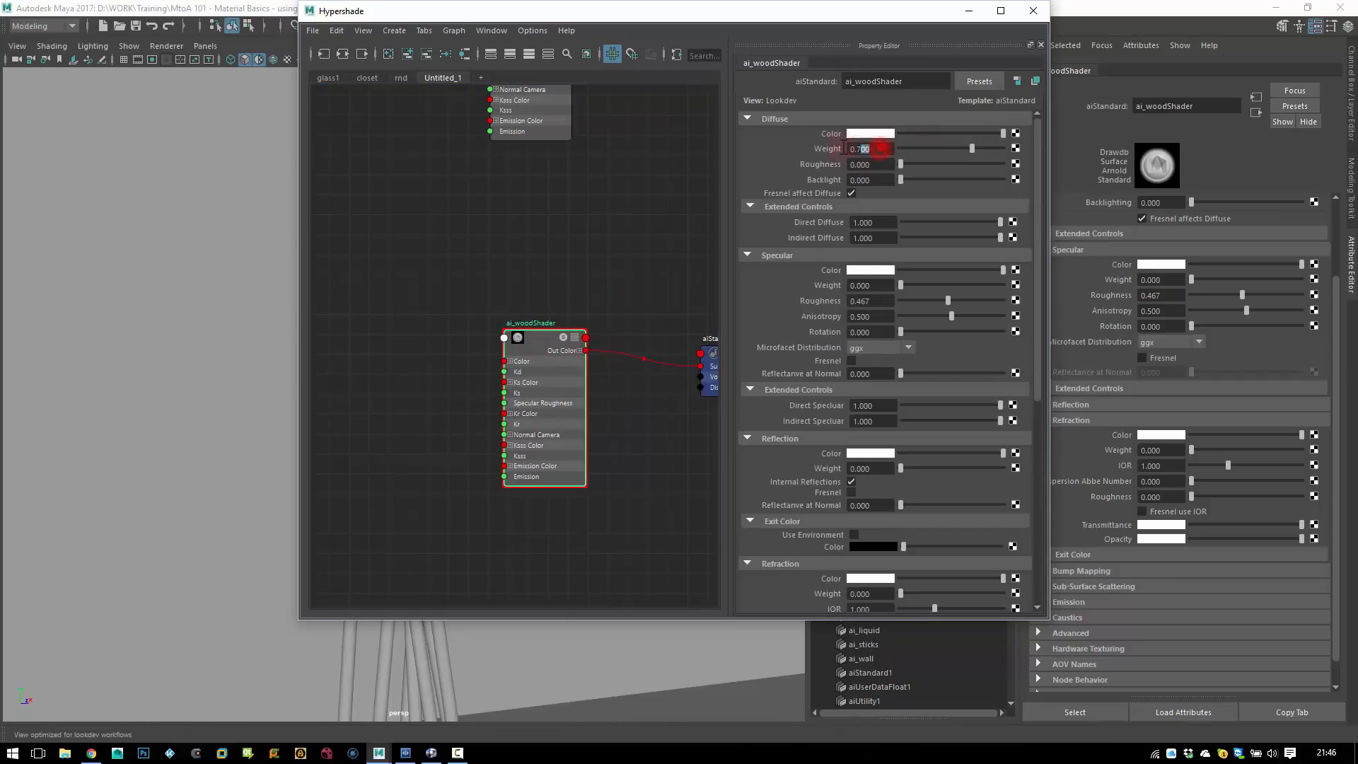
pyautogui.click(897, 150)
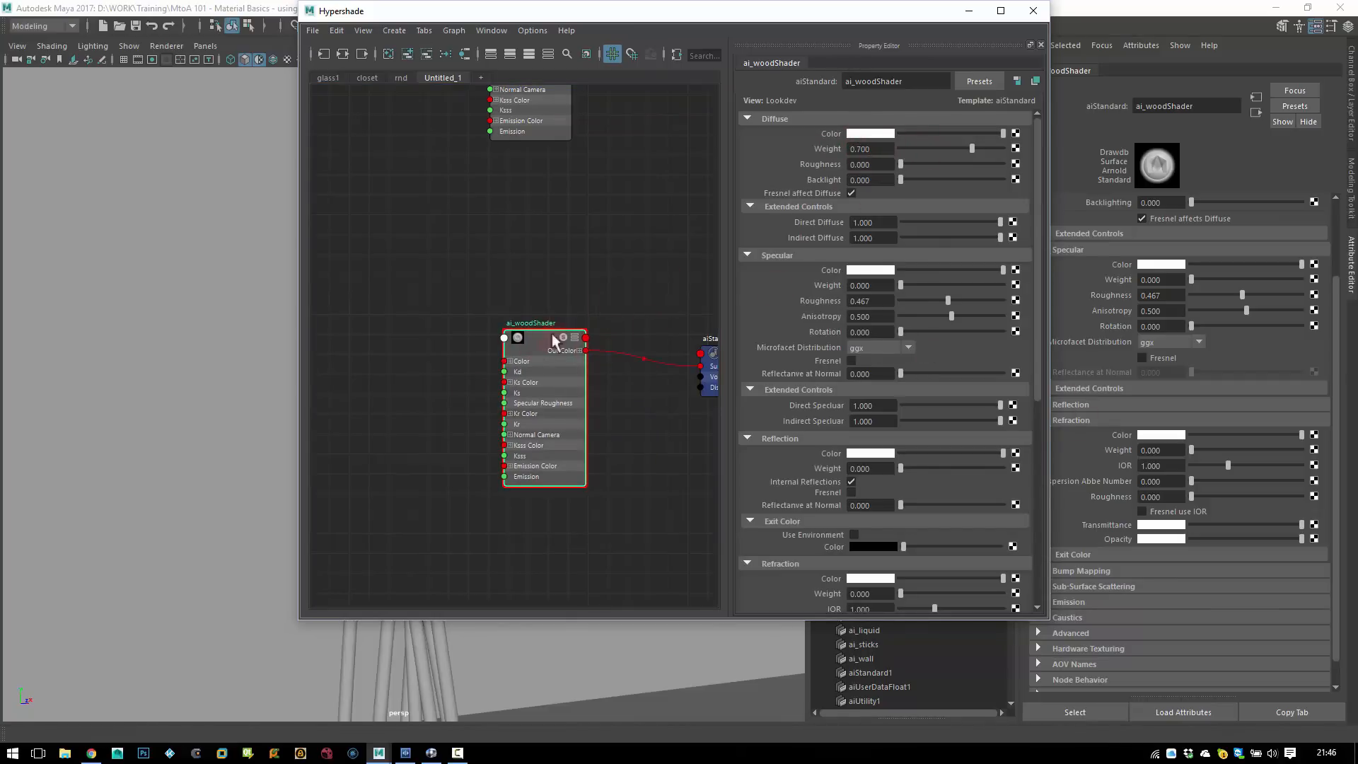
pyautogui.click(389, 653)
pyautogui.doubleClick(1149, 366)
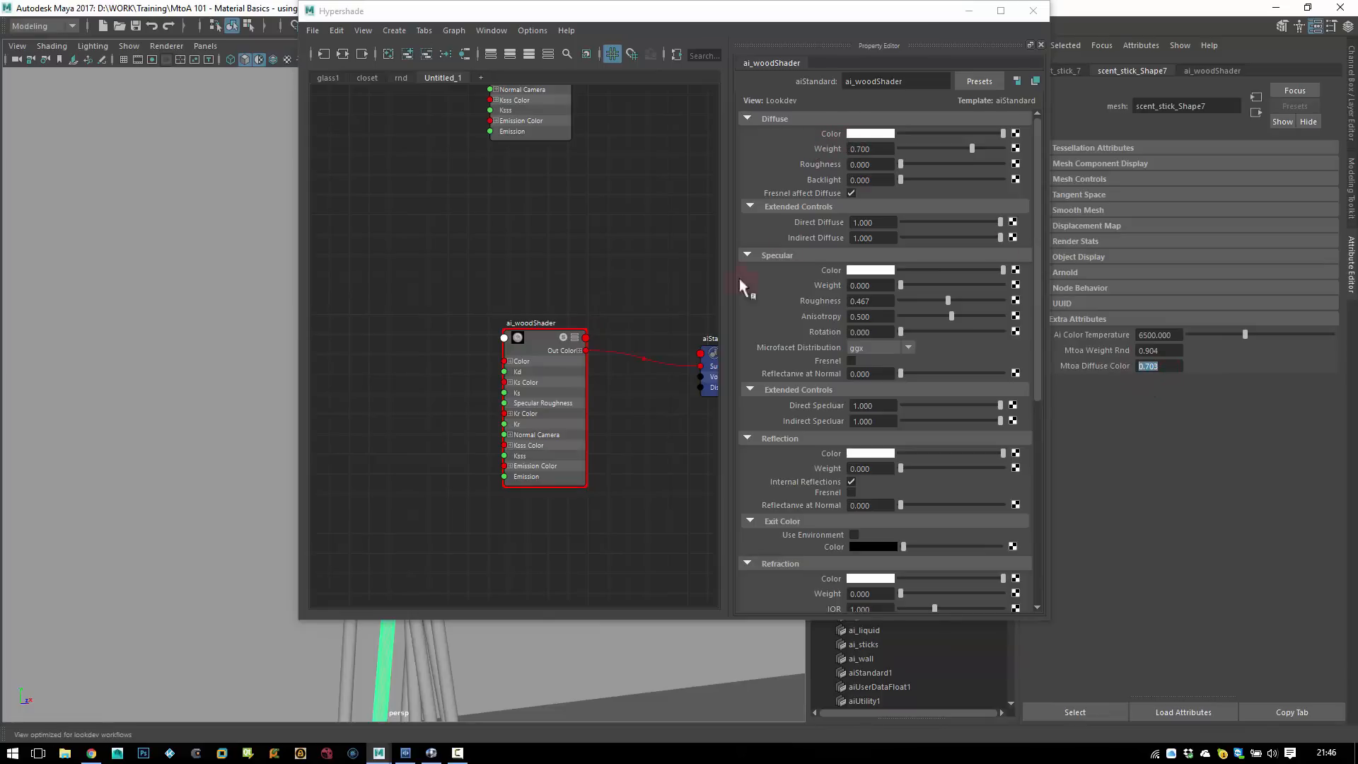
# - Enlarge the Hypershade graph area, add an aiUserDataFloat node and place it in front of ai_woodShader's inputs
pyautogui.moveTo(734, 280); pyautogui.dragTo(506, 333)
pyautogui.click(465, 381)
pyautogui.press('Tab')
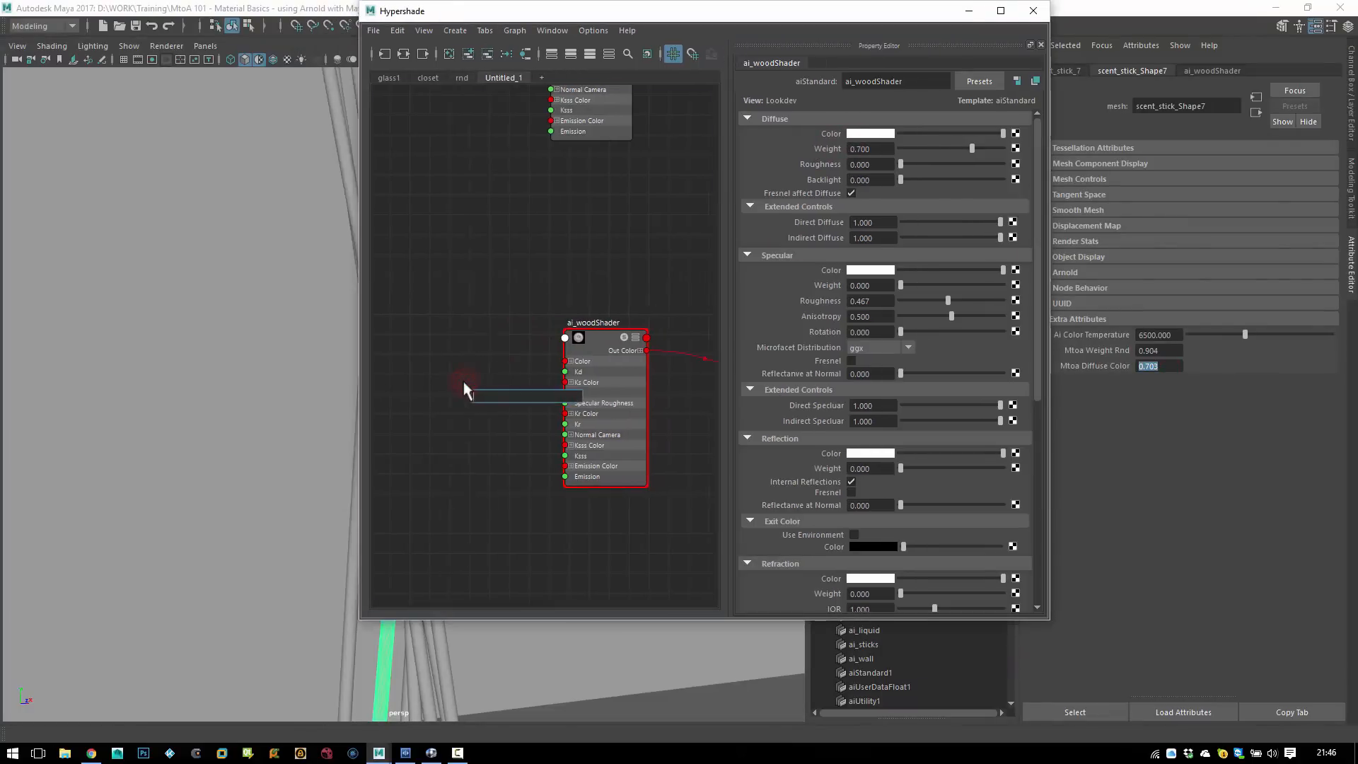
pyautogui.write('aiuser')
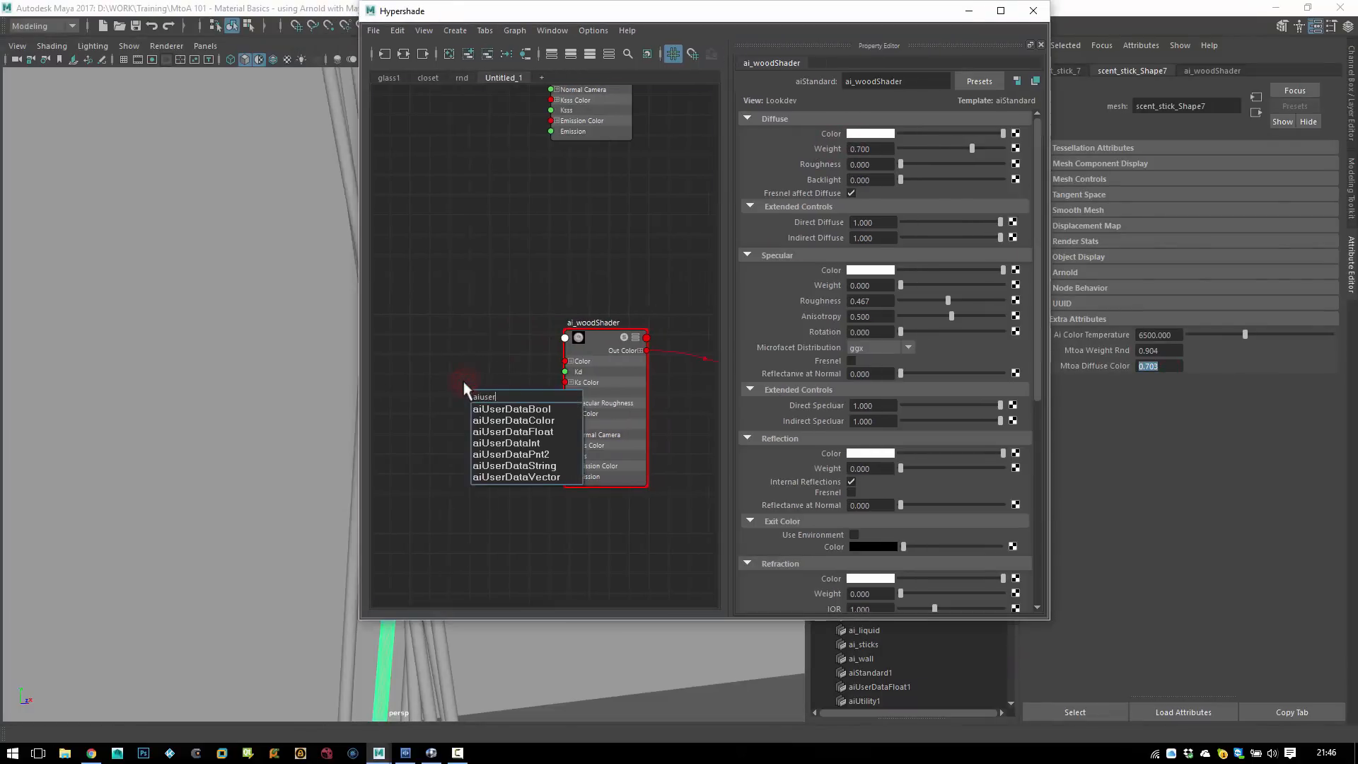
pyautogui.write('dataf')
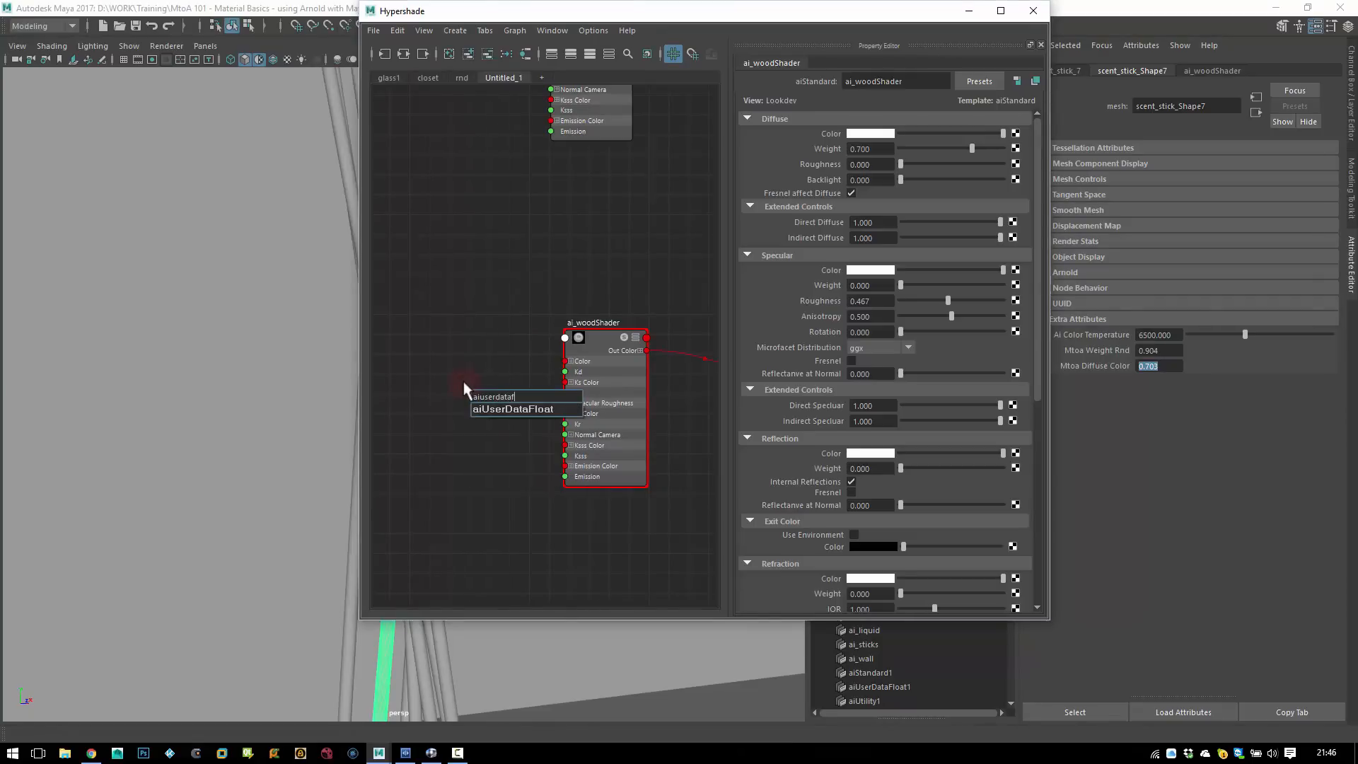
pyautogui.press('Return')
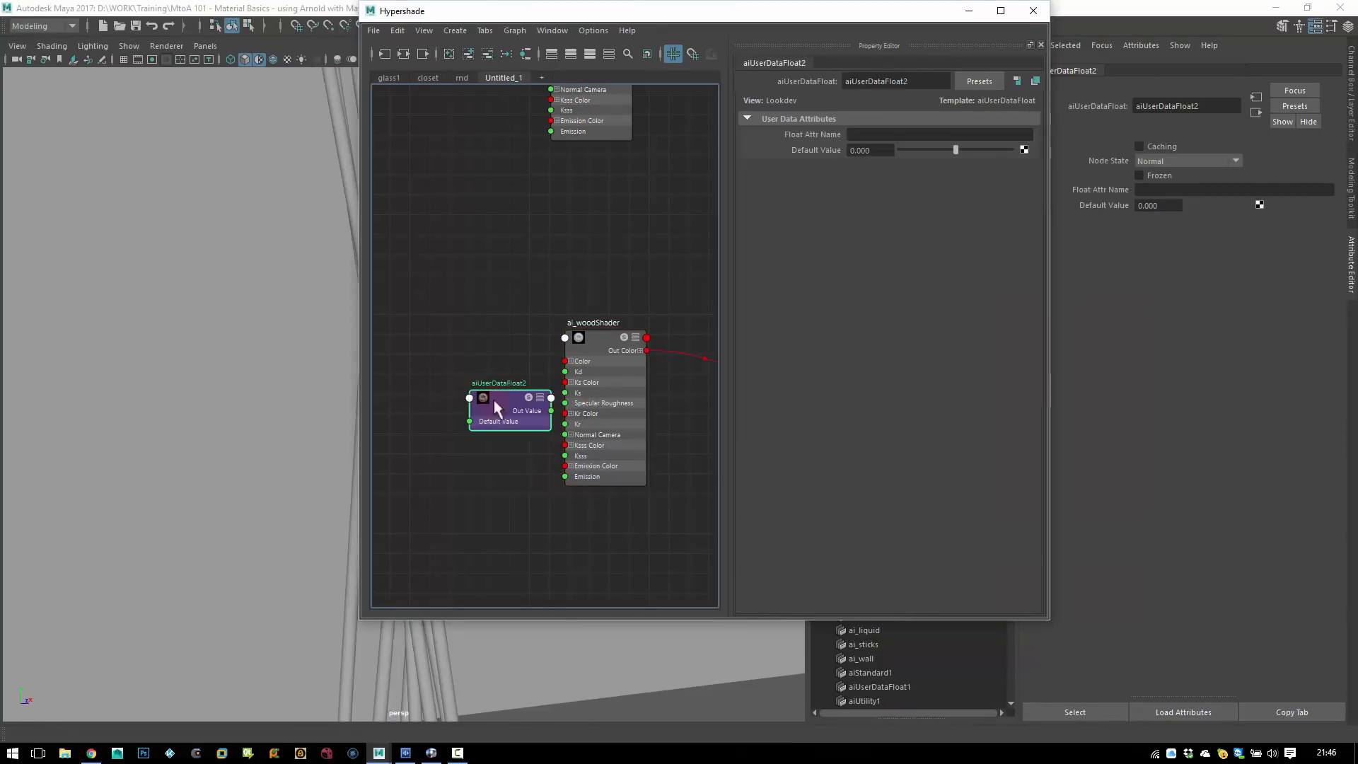
pyautogui.moveTo(488, 400); pyautogui.dragTo(434, 368)
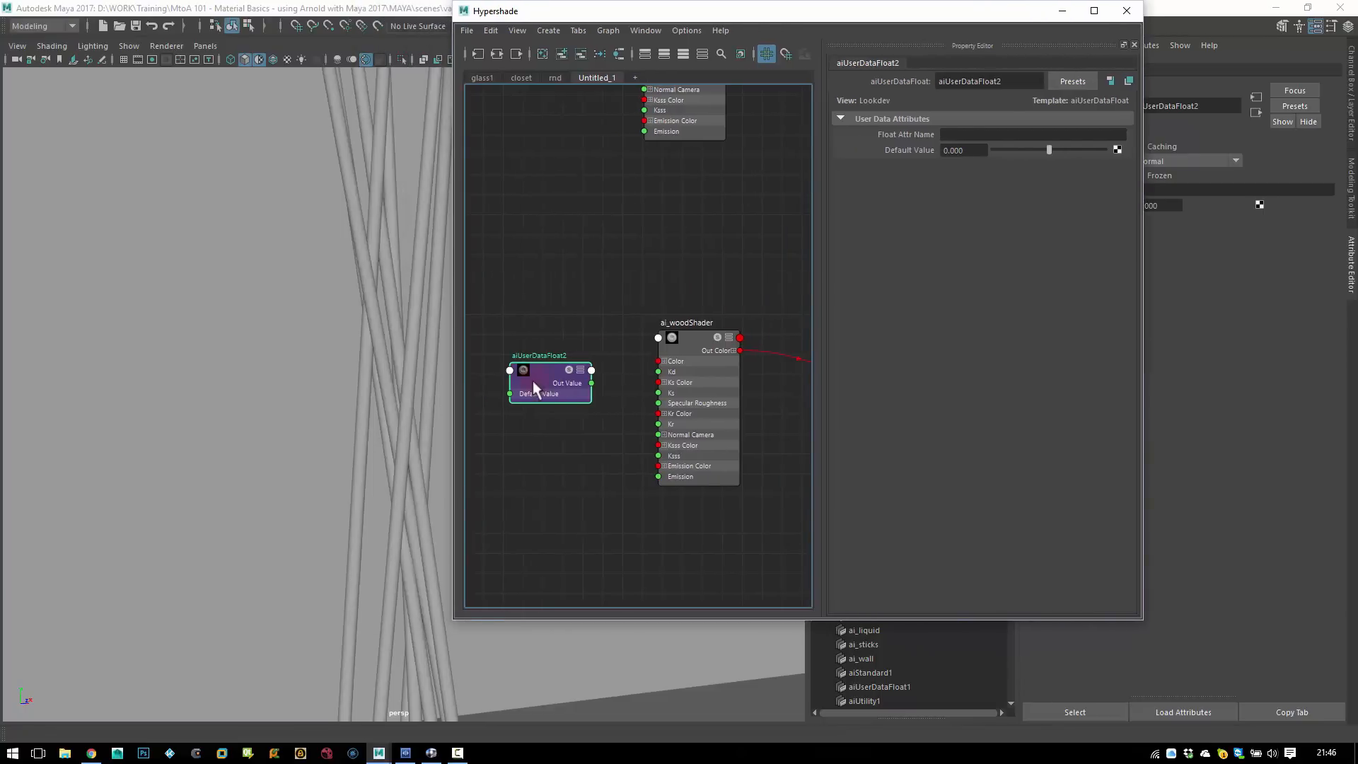
pyautogui.moveTo(532, 381); pyautogui.dragTo(558, 375)
# - Set the aiUserDataFloat node's Float Attr Name to diffuse_color and its Default Value to 0.8
pyautogui.click(953, 134)
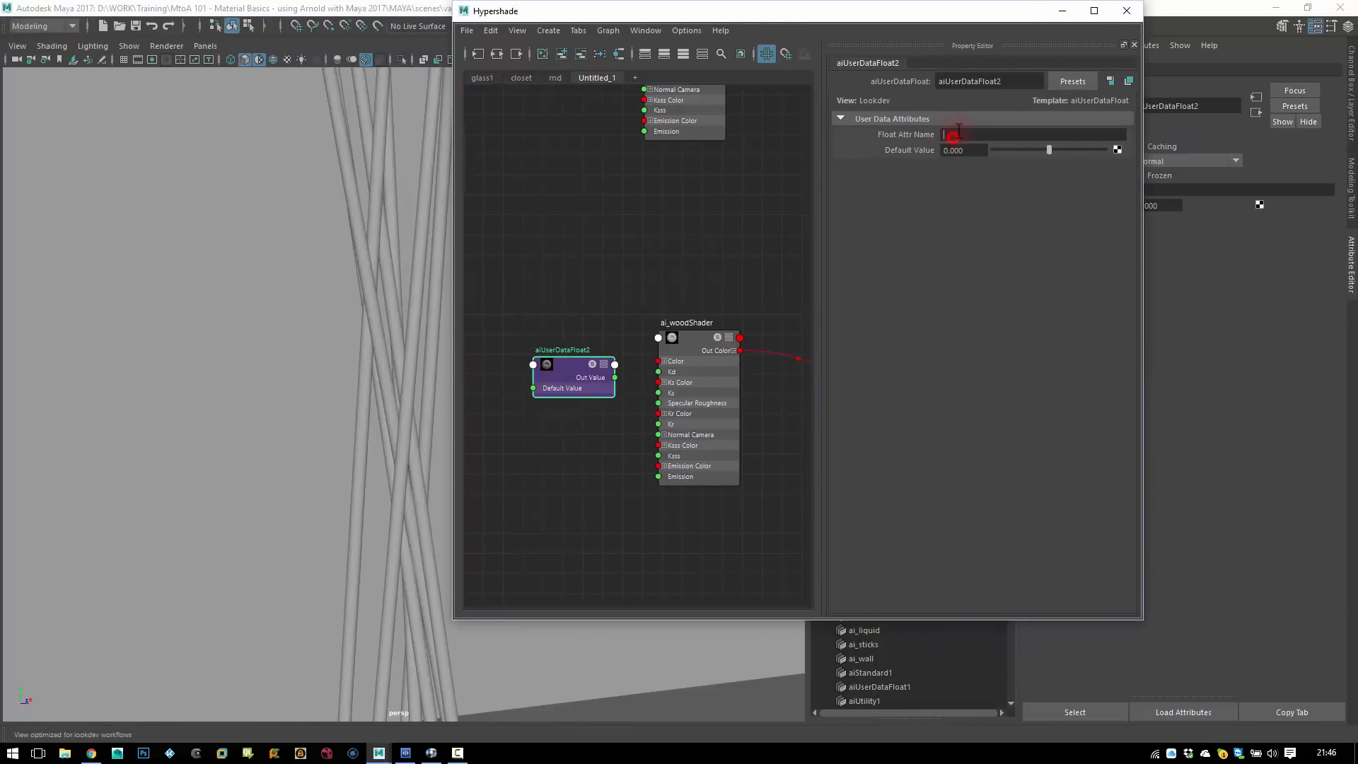
pyautogui.write('diffuse_color')
pyautogui.doubleClick(959, 150)
pyautogui.write('8')
pyautogui.press('Return')
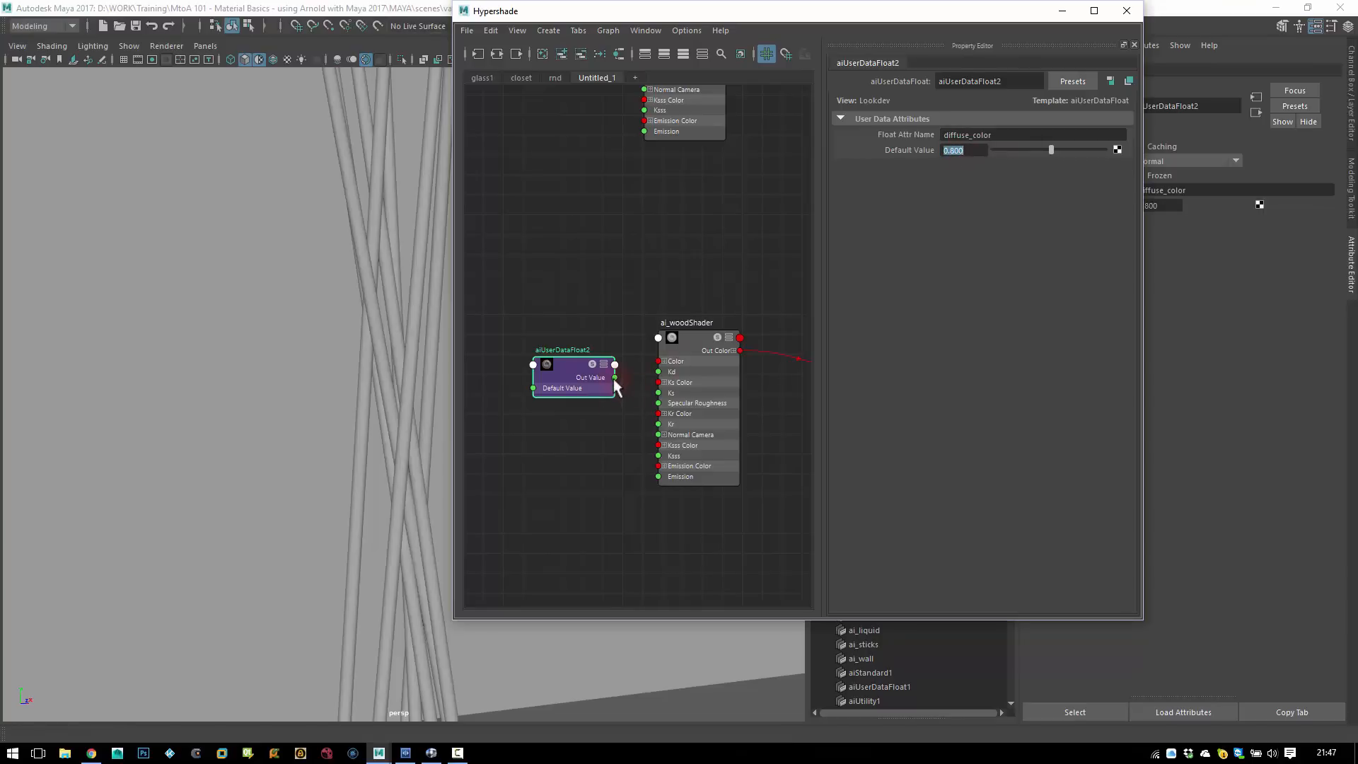
# - Connect the aiUserDataFloat node's output to the diffuse Weight (Kd) of ai_woodShader
pyautogui.moveTo(616, 385); pyautogui.dragTo(642, 382)
pyautogui.click(694, 341)
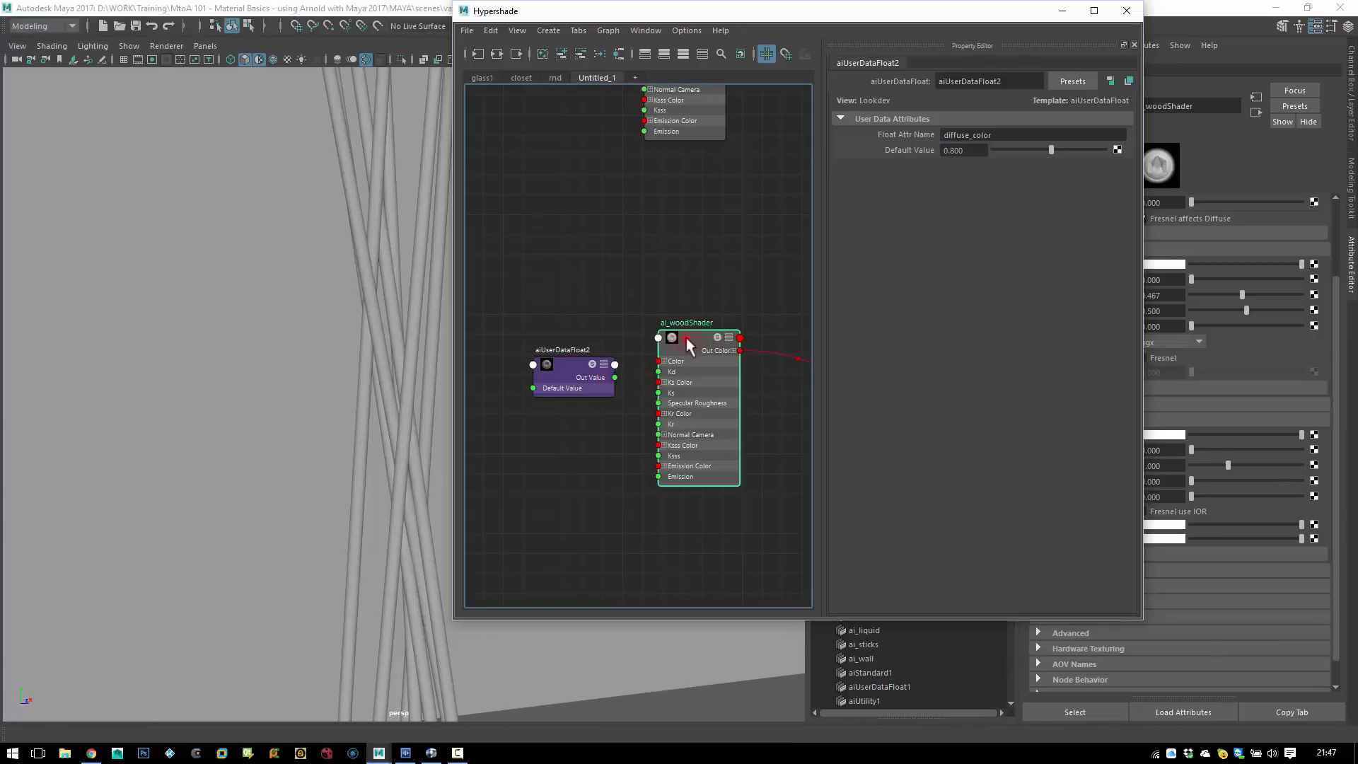
pyautogui.click(670, 245)
pyautogui.click(692, 337)
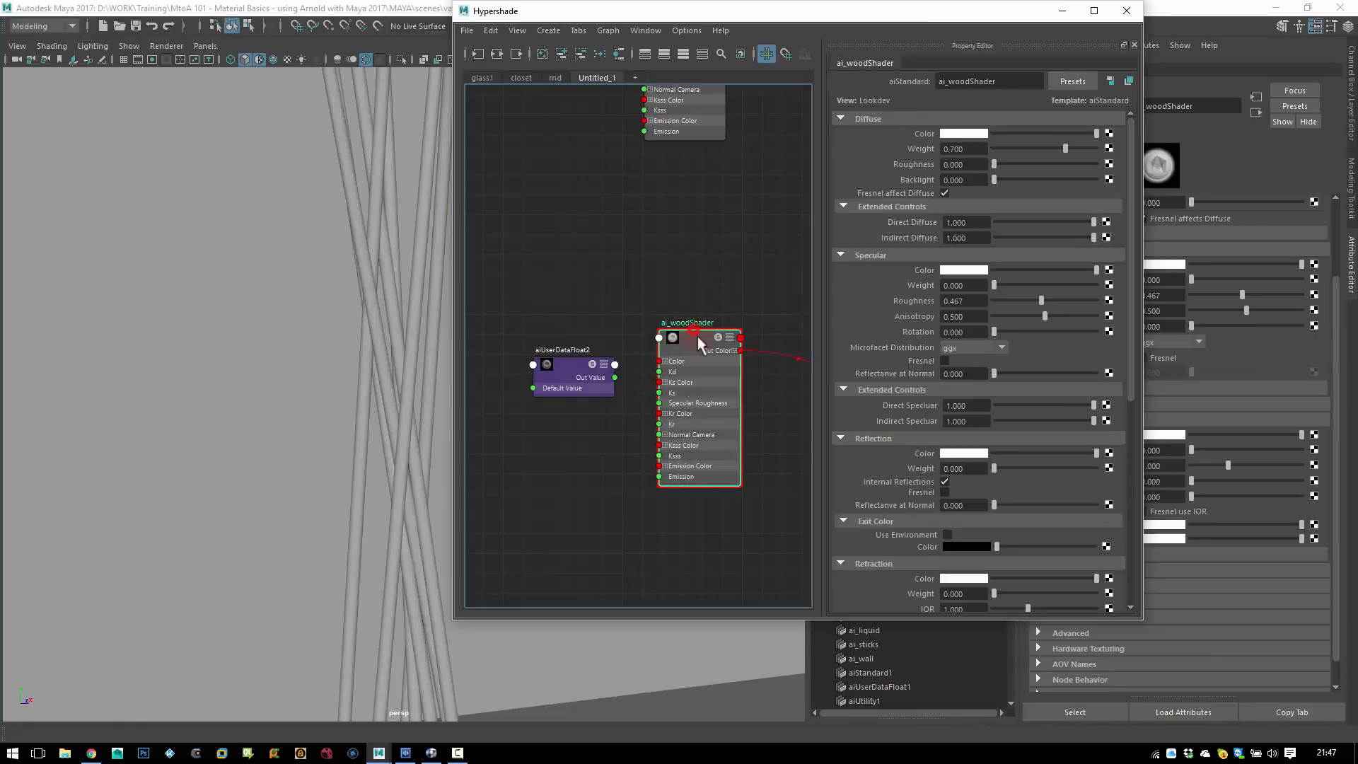
pyautogui.click(972, 150)
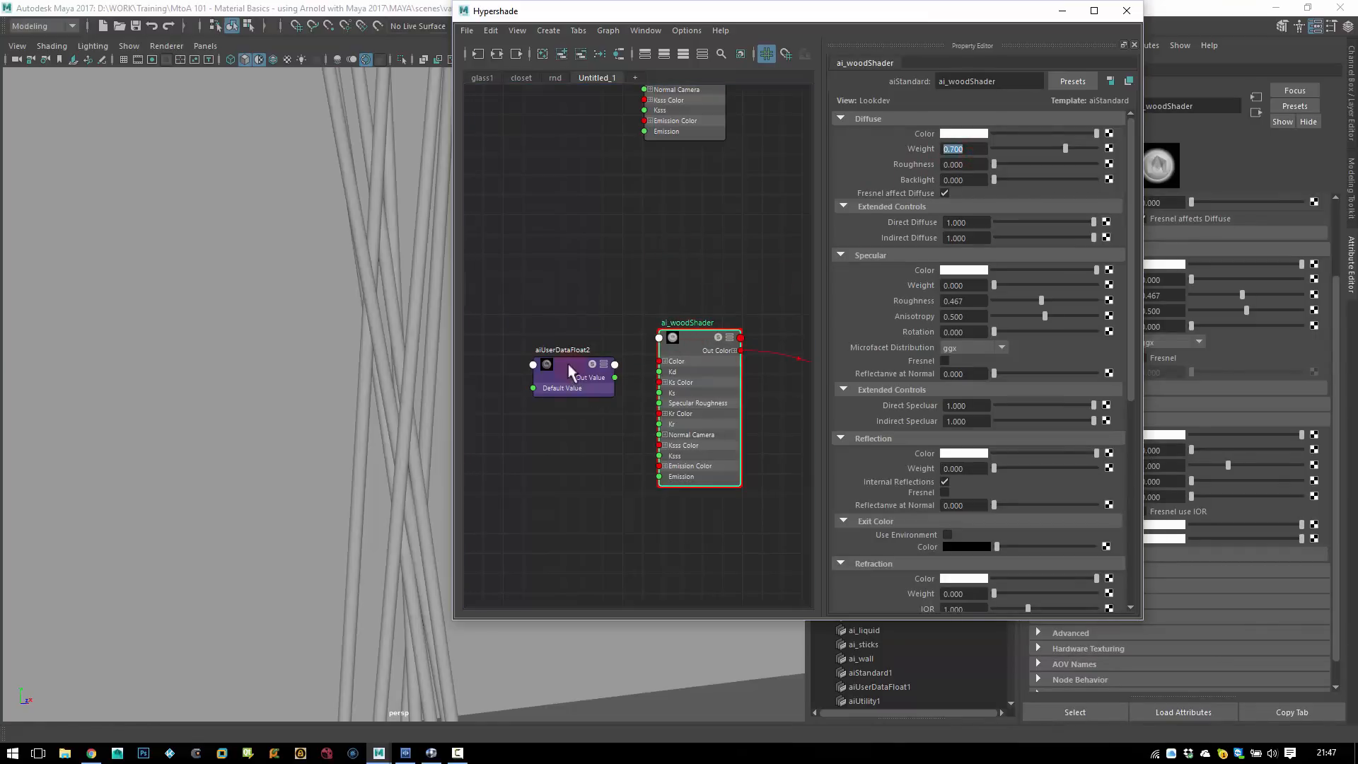
pyautogui.moveTo(567, 363); pyautogui.dragTo(927, 152, button='middle')
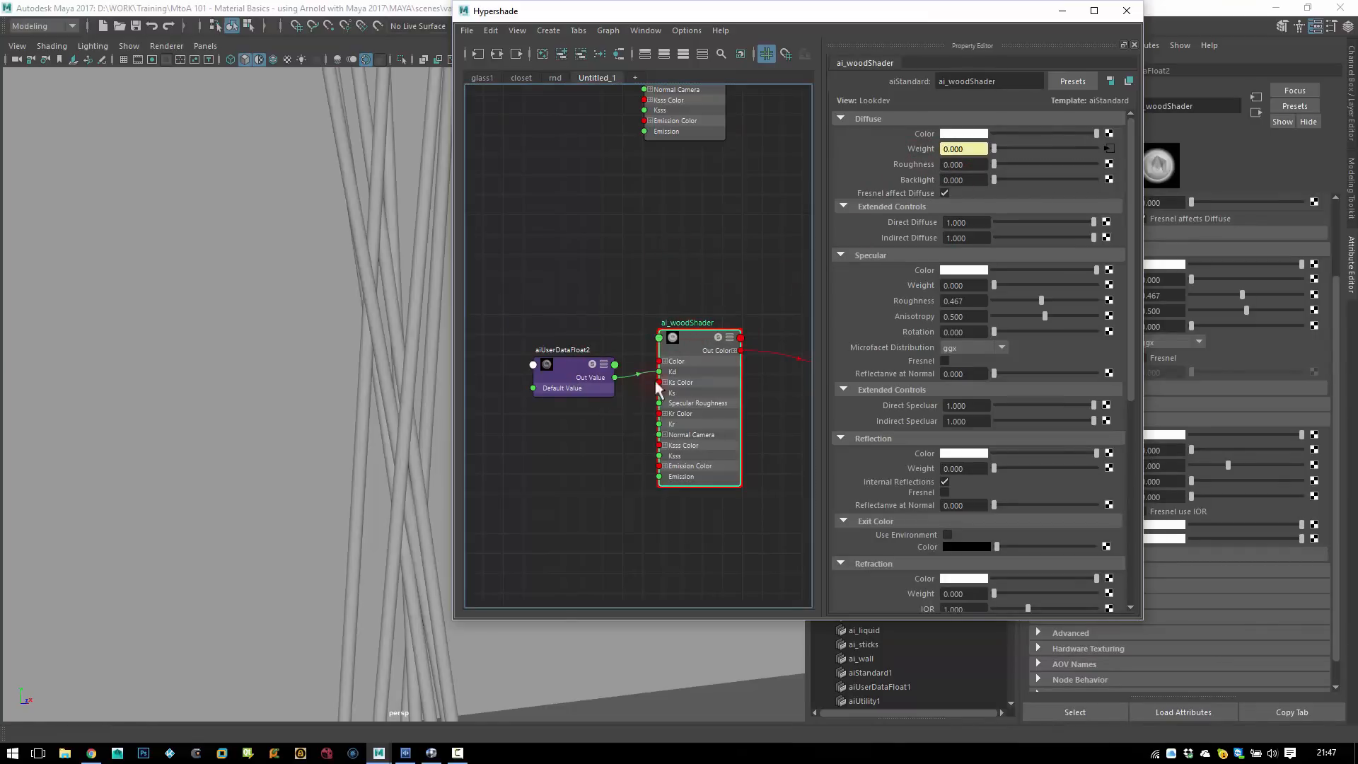
pyautogui.moveTo(607, 375); pyautogui.dragTo(549, 356)
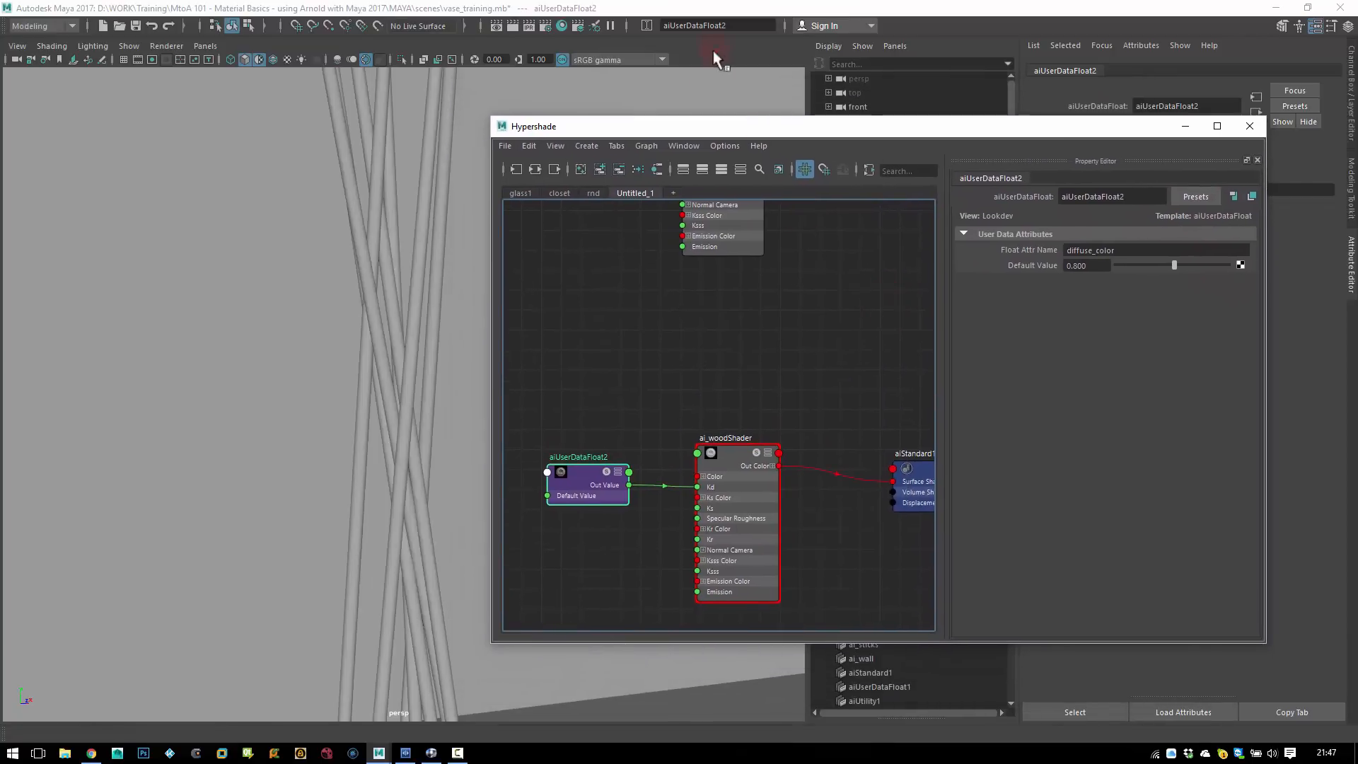
# - Select scent_stick_Shape5 and render the perspective view of the sticks in the Arnold Render View
pyautogui.click(378, 294)
pyautogui.press('space')
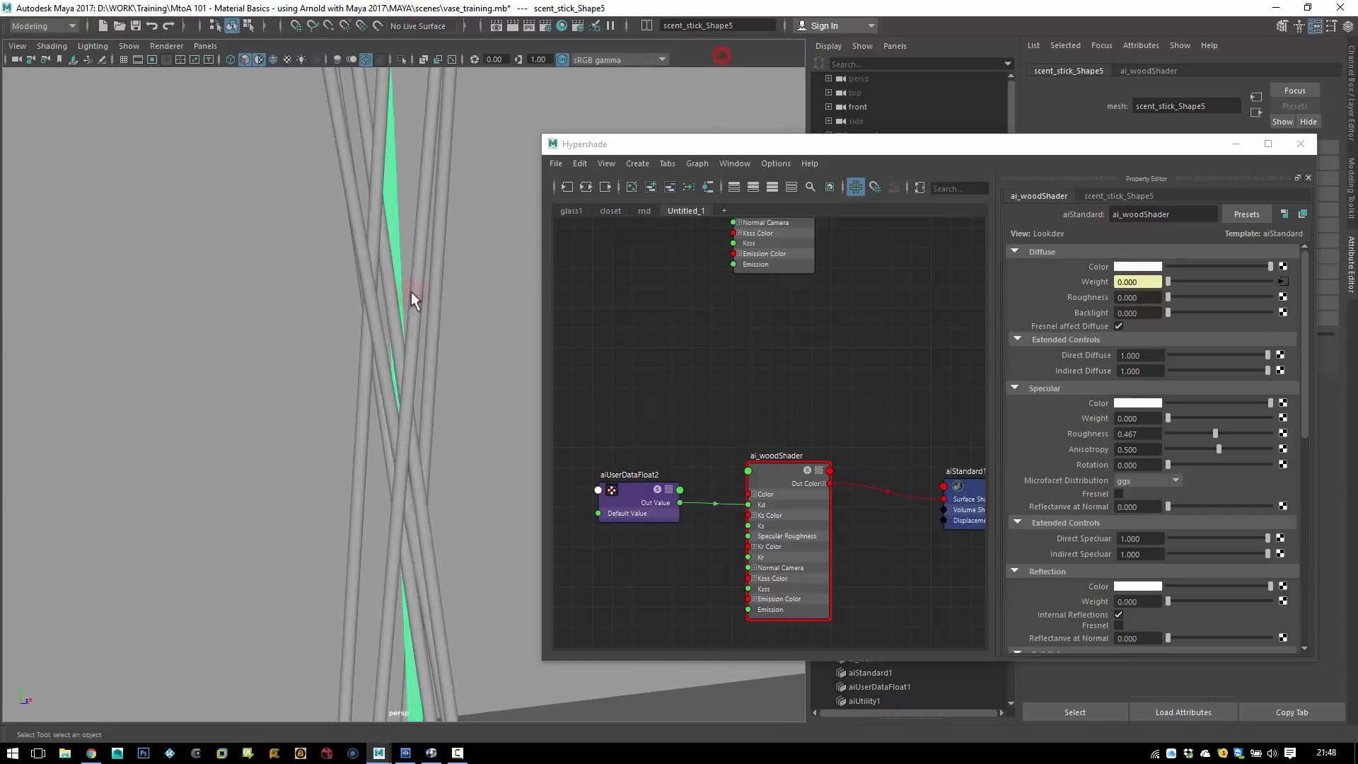
pyautogui.press('space')
pyautogui.click(526, 240)
pyautogui.click(531, 269)
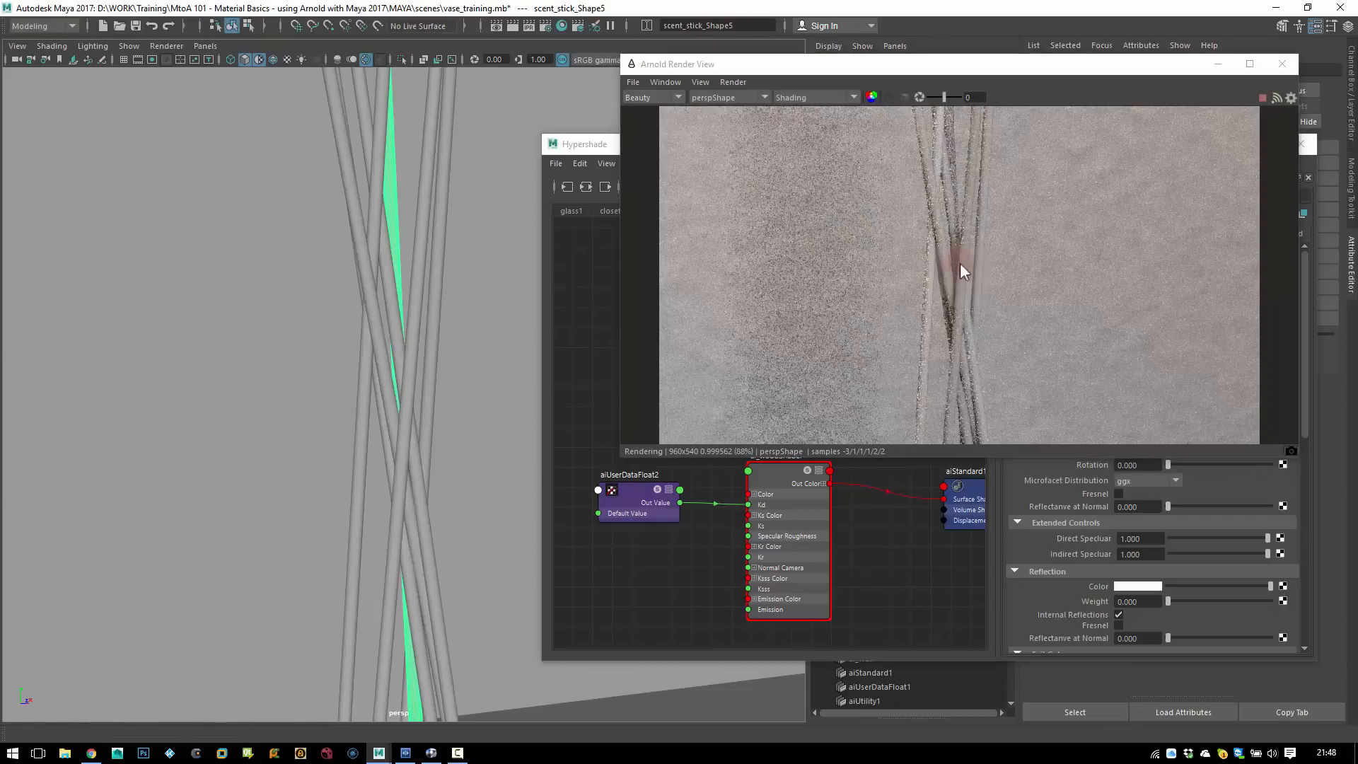
# - Bring the perspective view closer to the crossing sticks and limit the render to a crop region around them
pyautogui.keyDown('alt'); pyautogui.moveTo(425, 366); pyautogui.dragTo(606, 355, button='right'); pyautogui.keyUp('alt')
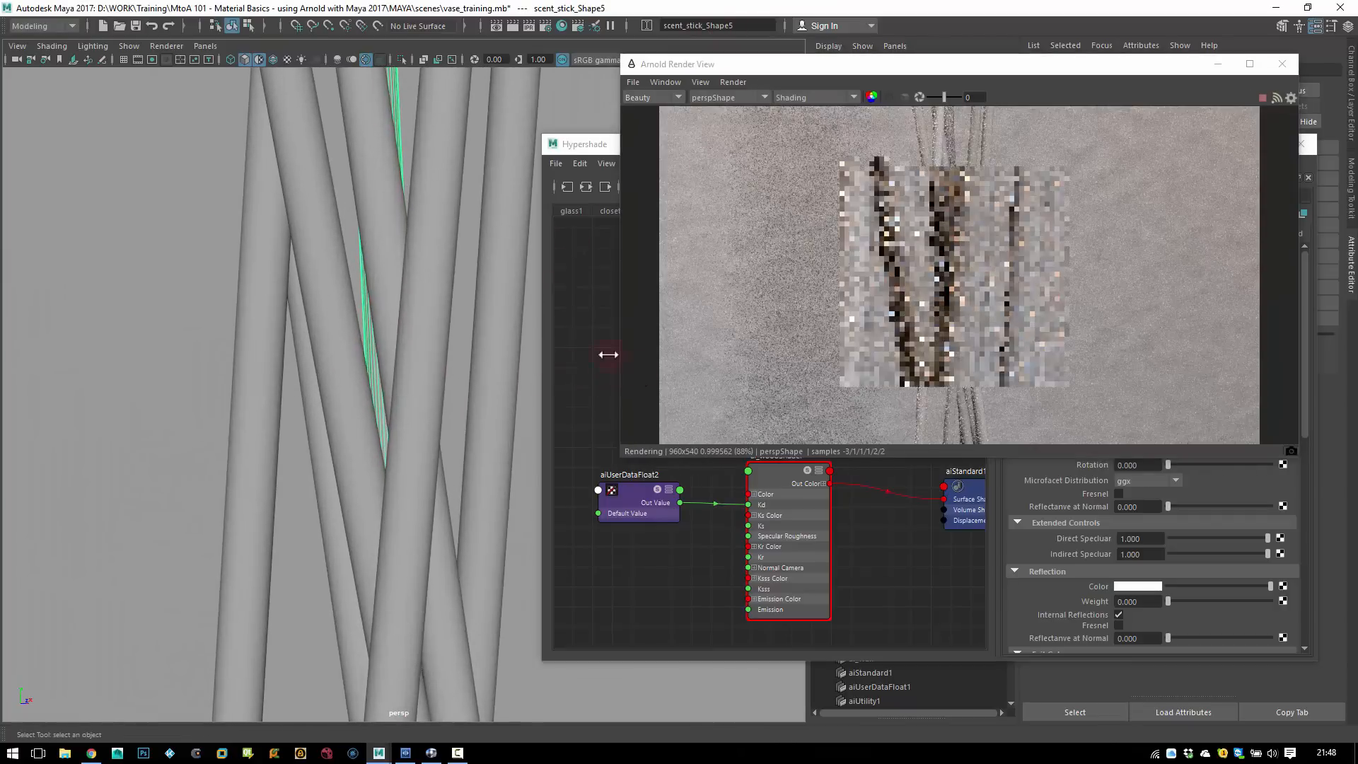
pyautogui.keyDown('alt'); pyautogui.moveTo(452, 332); pyautogui.dragTo(446, 503, button='middle'); pyautogui.keyUp('alt')
pyautogui.keyDown('alt'); pyautogui.moveTo(438, 382); pyautogui.dragTo(332, 353, button='right'); pyautogui.keyUp('alt')
pyautogui.moveTo(809, 210); pyautogui.dragTo(1063, 366)
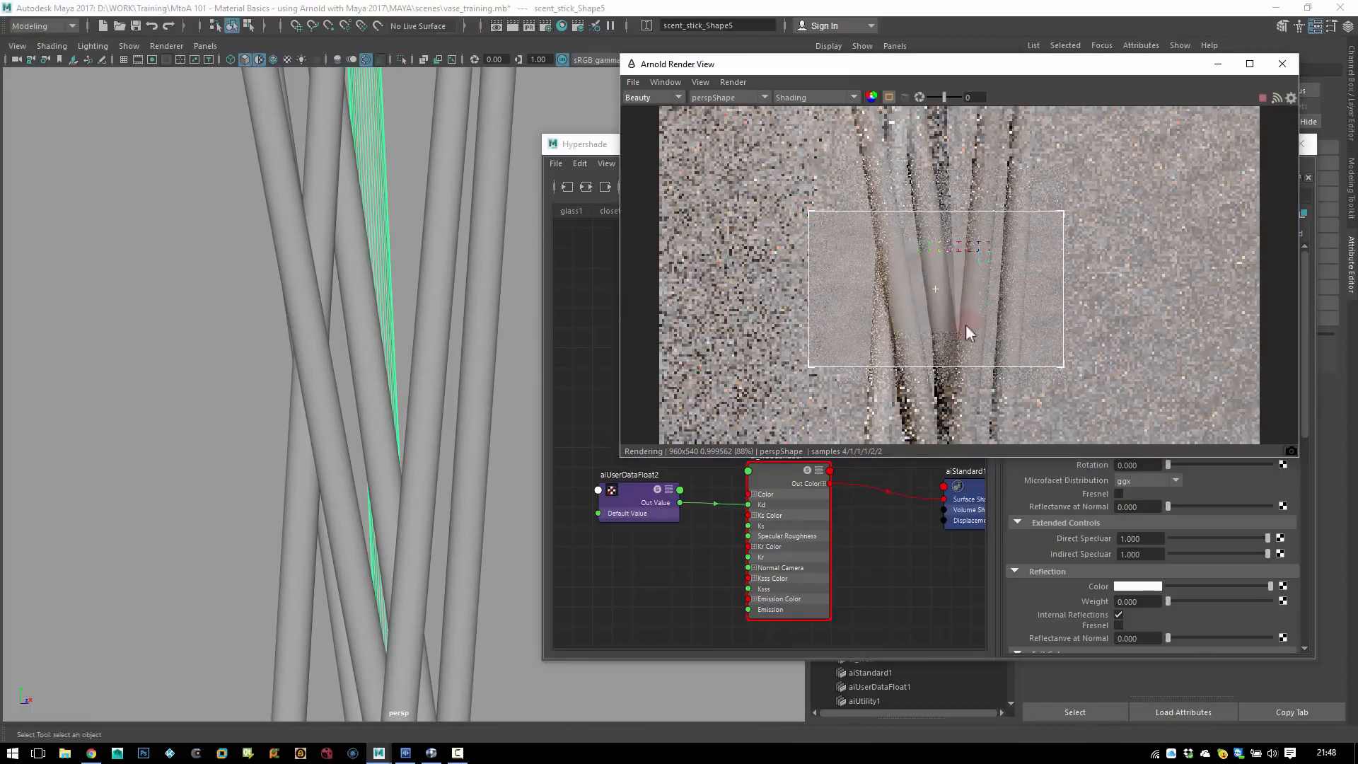
# - Pick scent_stick_Shape3 in the render and move the Arnold Render View clear of its extra attributes
pyautogui.click(934, 263)
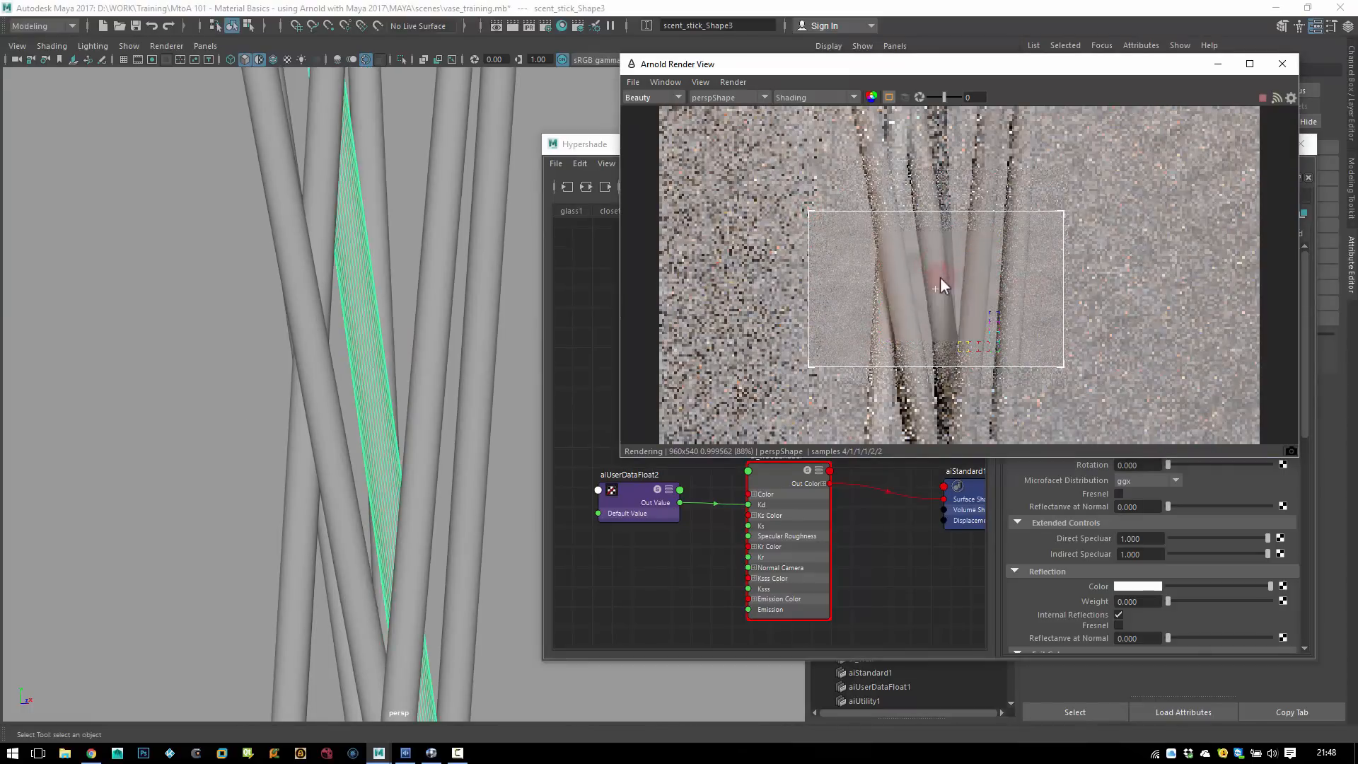
pyautogui.keyDown('alt'); pyautogui.moveTo(940, 277); pyautogui.dragTo(446, 278); pyautogui.keyUp('alt')
pyautogui.moveTo(1178, 146); pyautogui.dragTo(661, 307)
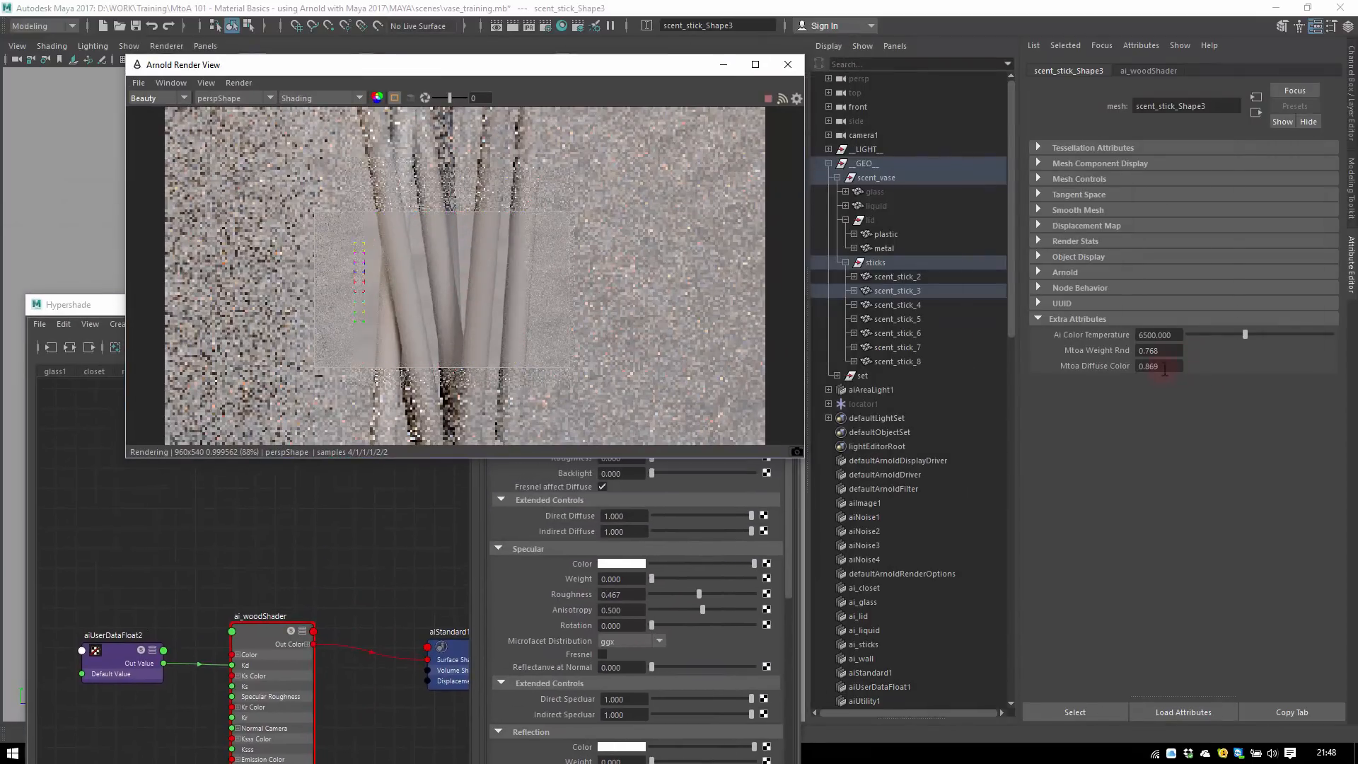
# - Set the Mtoa Diffuse Color of scent_stick_Shape3 to 0 and update the full scene in the render
pyautogui.click(1164, 366)
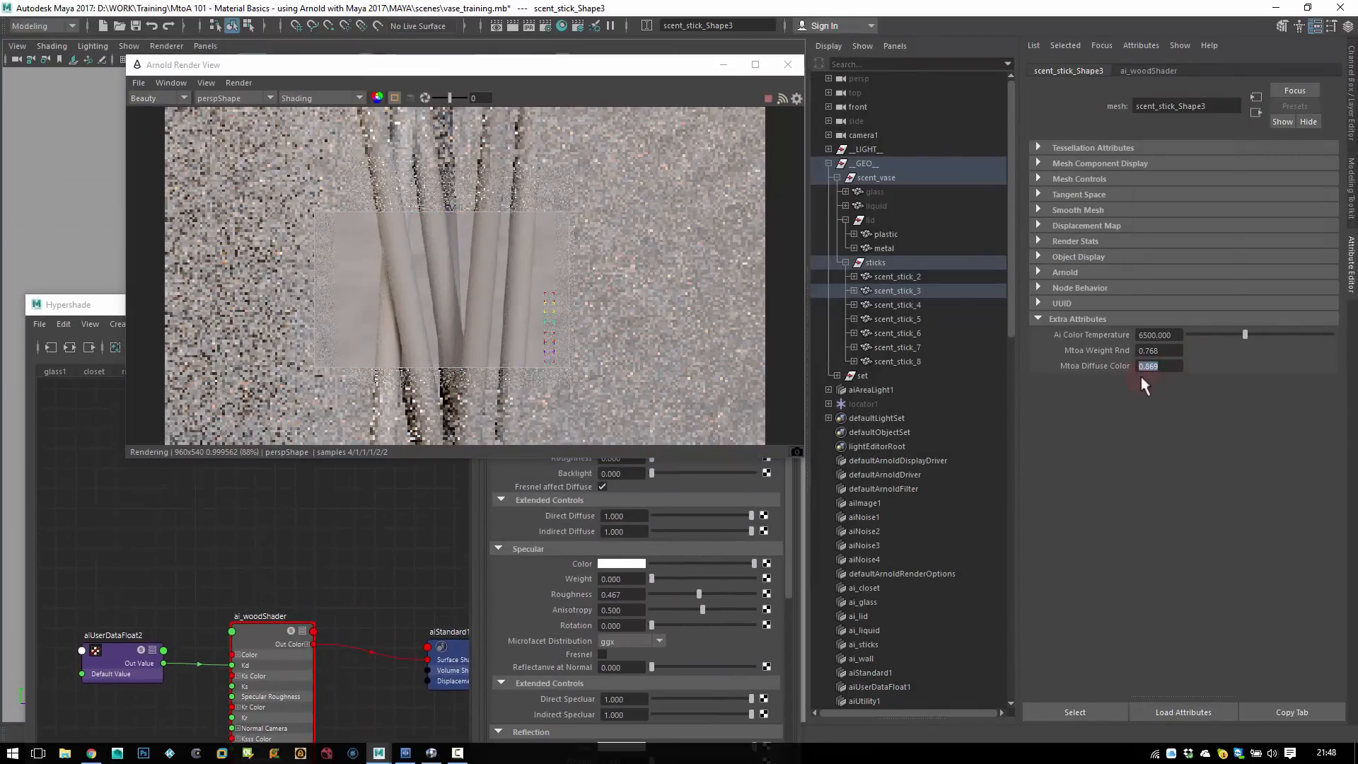
pyautogui.write('0')
pyautogui.press('Return')
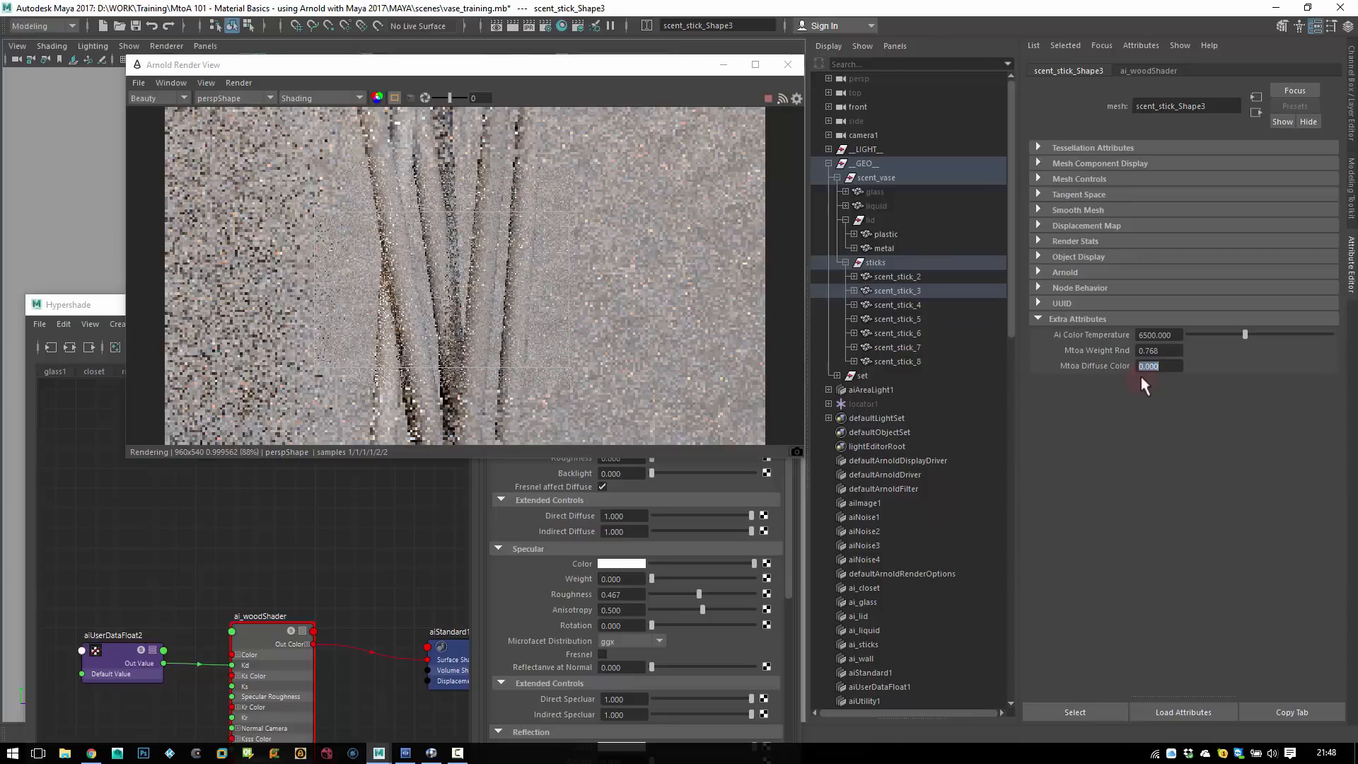
pyautogui.click(238, 84)
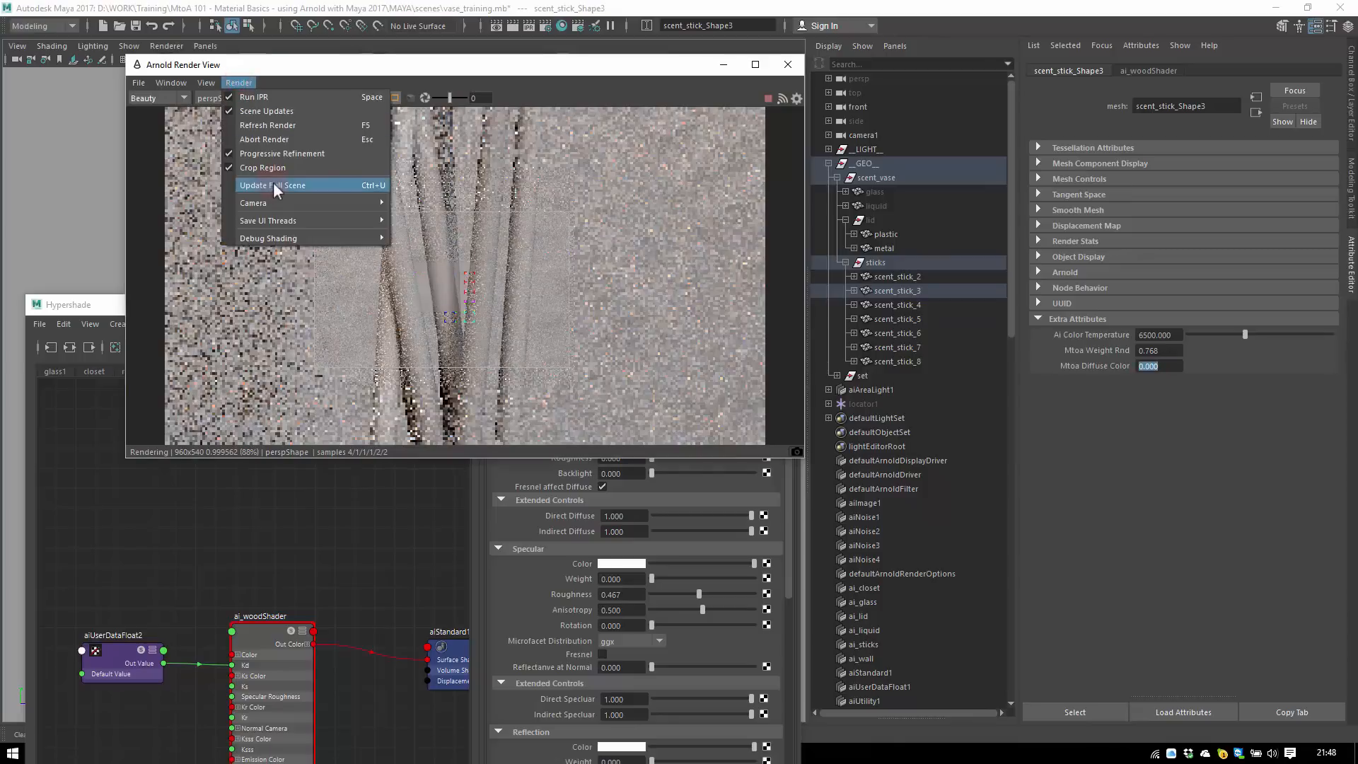
pyautogui.click(279, 184)
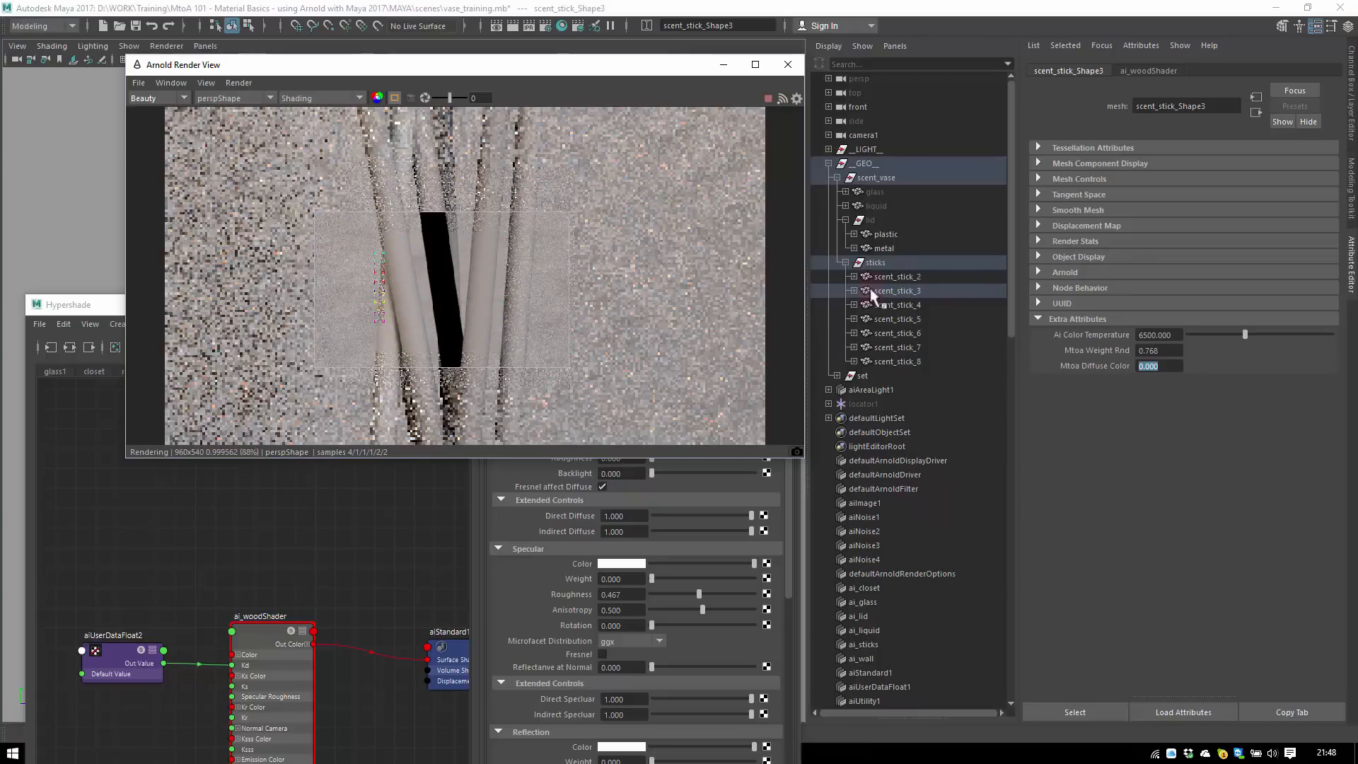
# - Set the Mtoa Diffuse Color to 0.5 on scent_stick_Shape3 and to 0.768 on scent_stick_Shape6
pyautogui.click(1126, 362)
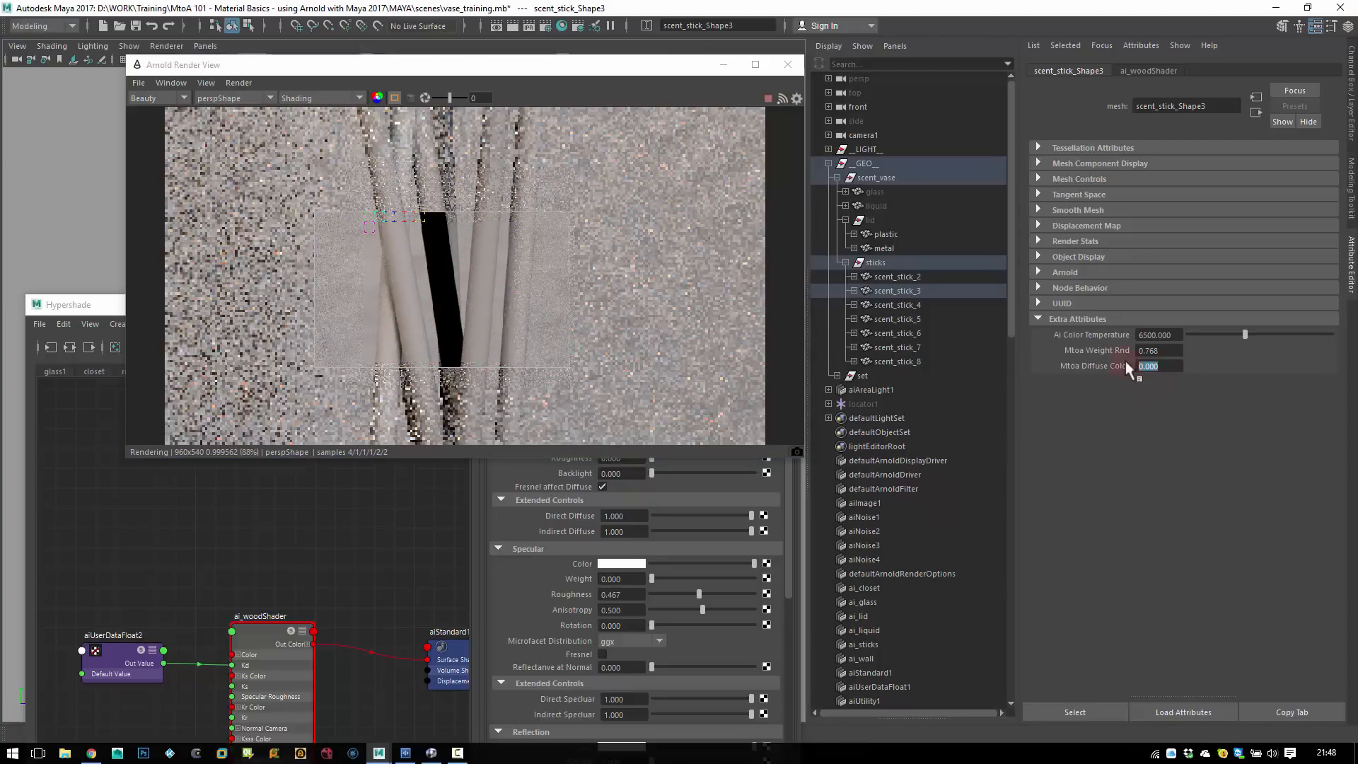
pyautogui.write('.5')
pyautogui.press('Return')
pyautogui.click(515, 288)
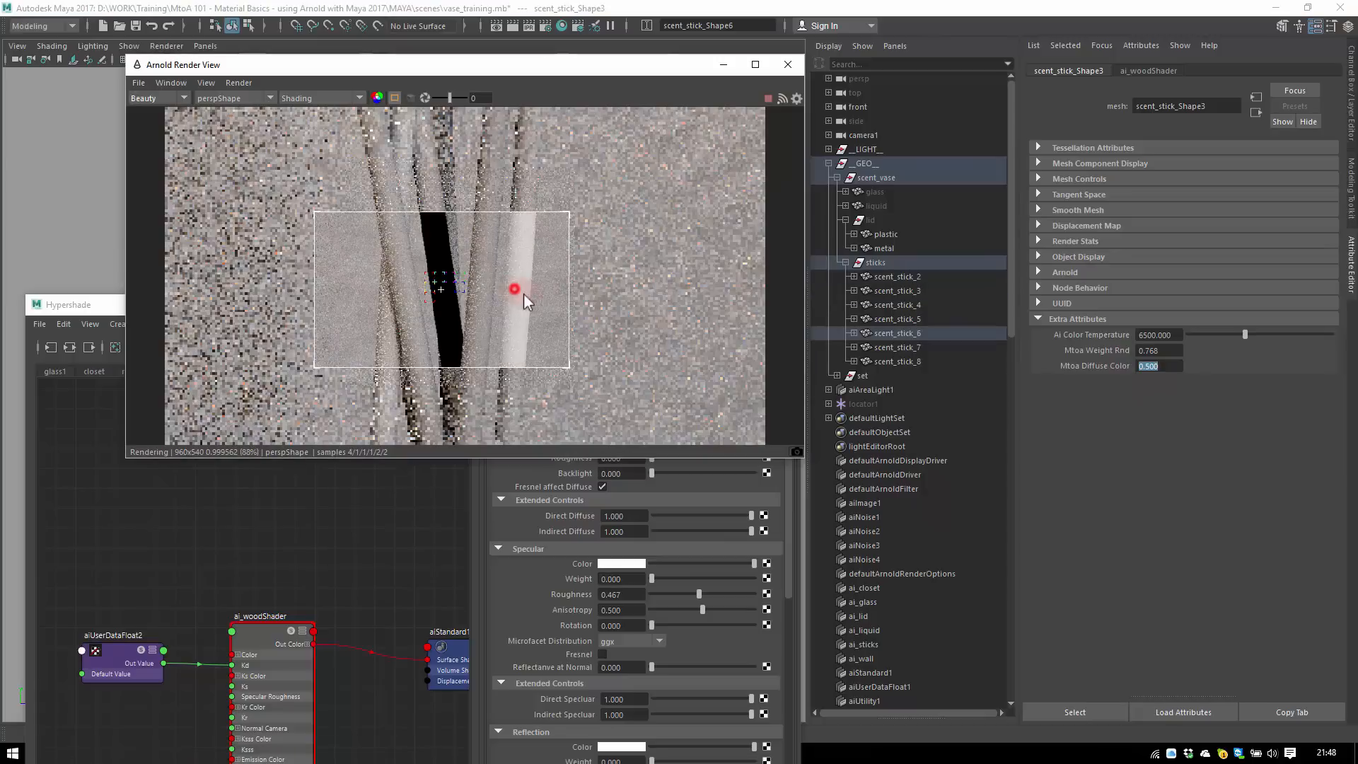
pyautogui.keyDown('ctrl'); pyautogui.moveTo(1174, 366); pyautogui.dragTo(1155, 365); pyautogui.keyUp('ctrl')
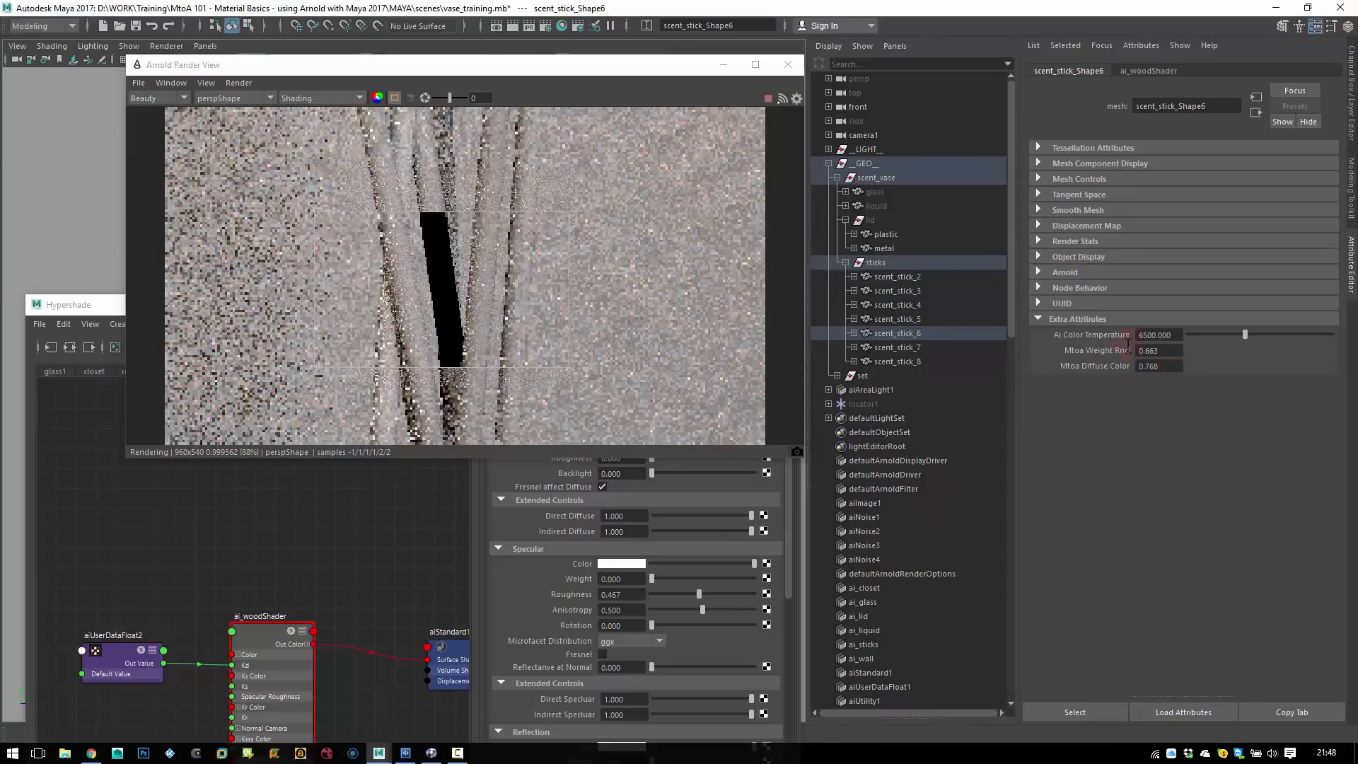
# - Set the Mtoa Diffuse Color of scent_stick_Shape5 to 0.971 and update the full scene in the render
pyautogui.click(440, 164)
pyautogui.click(455, 212)
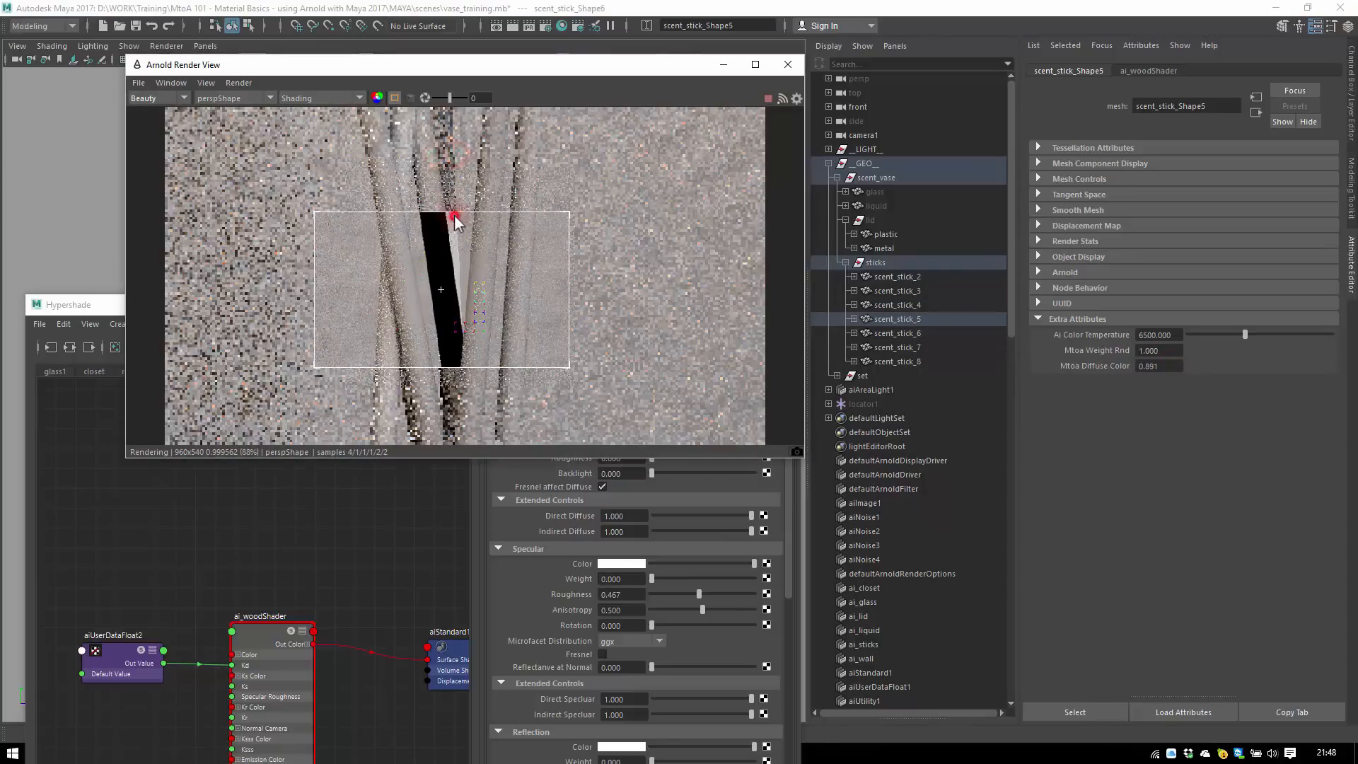
pyautogui.keyDown('ctrl'); pyautogui.moveTo(1161, 366); pyautogui.dragTo(1178, 366); pyautogui.keyUp('ctrl')
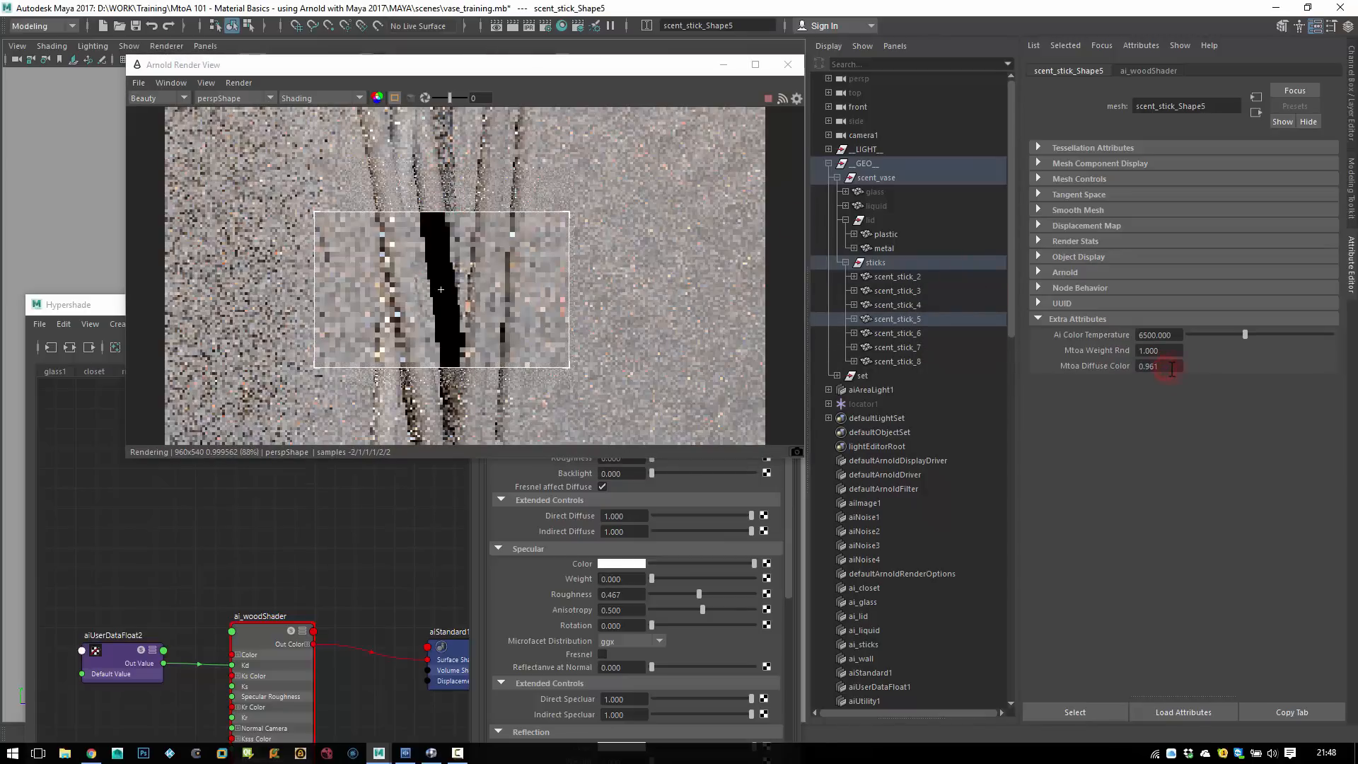
pyautogui.click(239, 83)
pyautogui.click(273, 185)
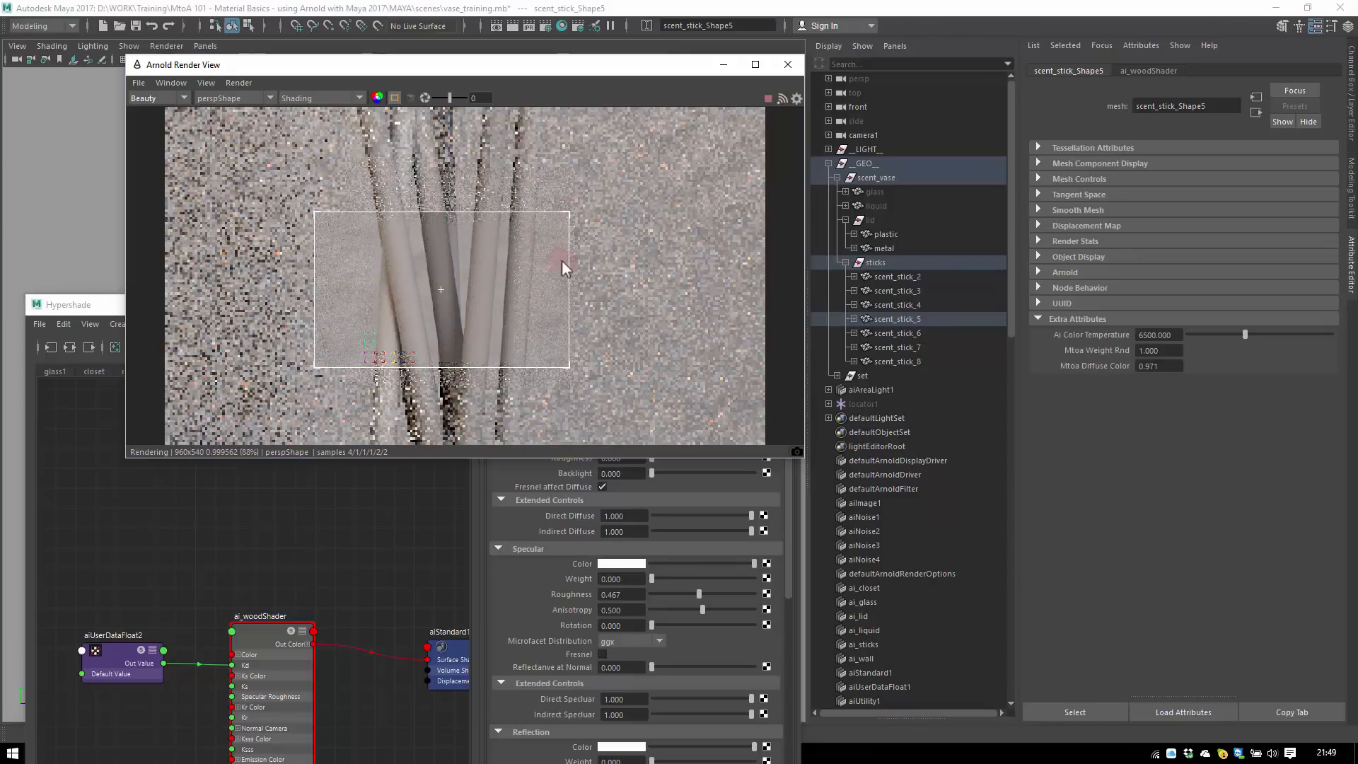
# - Arrange the Arnold Render View and Hypershade so both are usable, with the whole ai_woodShader network framed in the graph
pyautogui.moveTo(581, 64); pyautogui.dragTo(922, 48)
pyautogui.moveTo(317, 308); pyautogui.dragTo(360, 237)
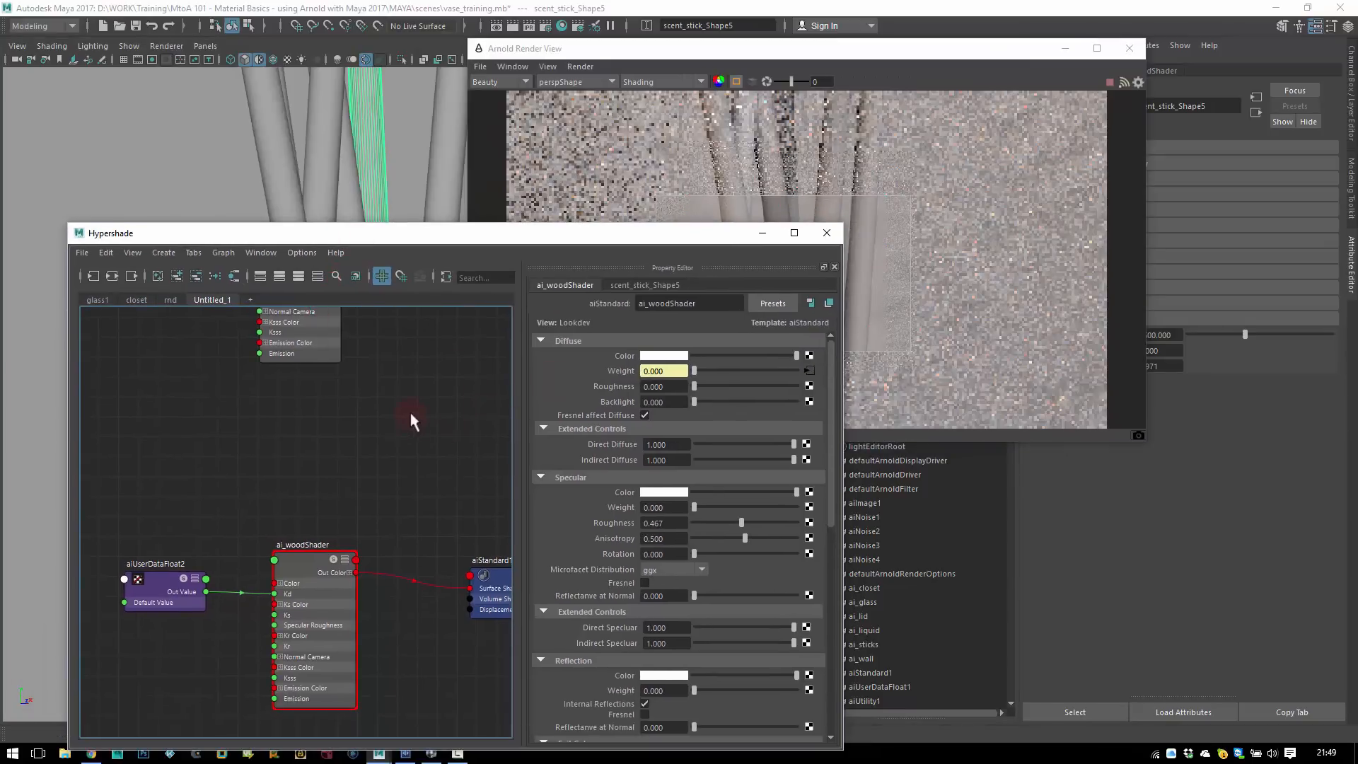
pyautogui.click(757, 198)
pyautogui.moveTo(449, 225)
pyautogui.mouseDown()
pyautogui.moveTo(439, 422)
pyautogui.moveTo(442, 210)
pyautogui.mouseUp()
pyautogui.press('a')
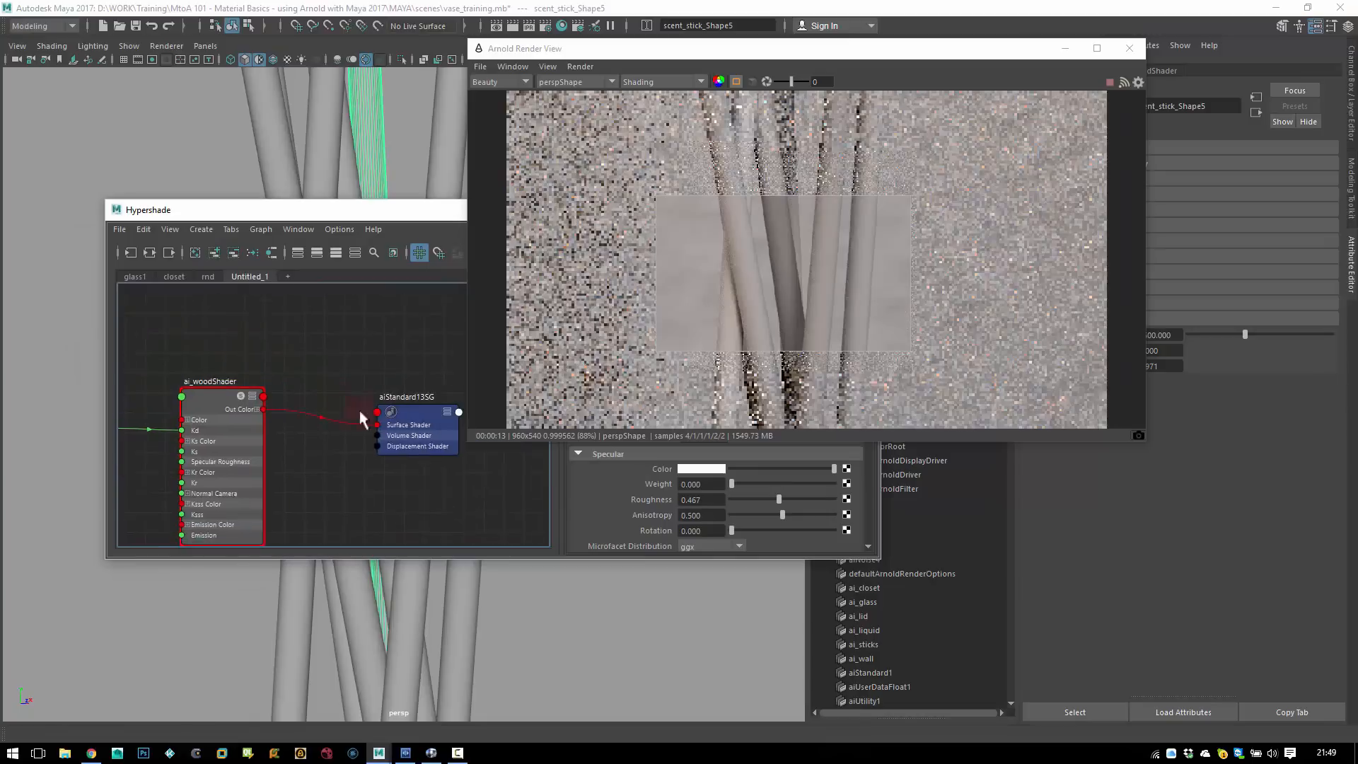
pyautogui.keyDown('alt'); pyautogui.moveTo(736, 243); pyautogui.dragTo(943, 233); pyautogui.keyUp('alt')
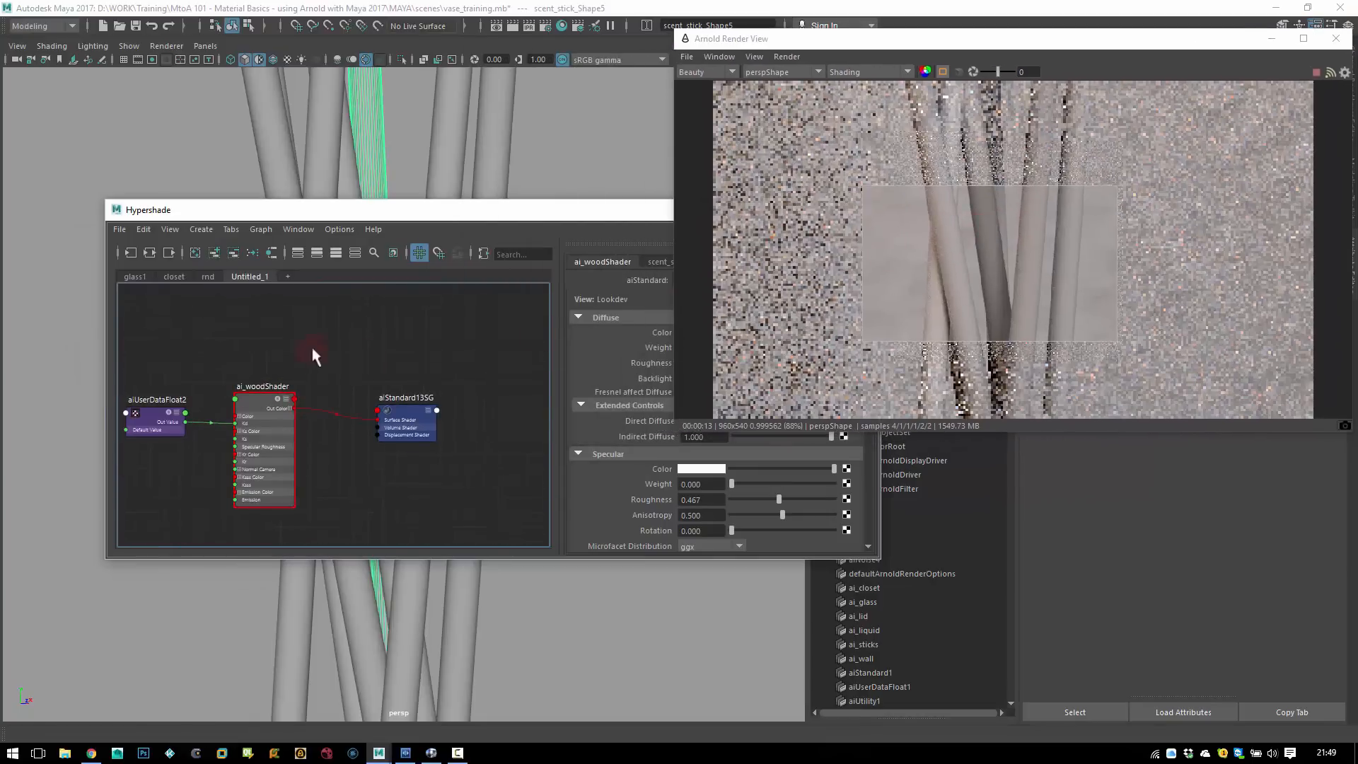
pyautogui.keyDown('alt'); pyautogui.moveTo(552, 336); pyautogui.dragTo(446, 358); pyautogui.keyUp('alt')
# - Set the diffuse Color of ai_woodShader to a light wood tan with hue 32.308, saturation 0.724 and value 0.687
pyautogui.click(603, 355)
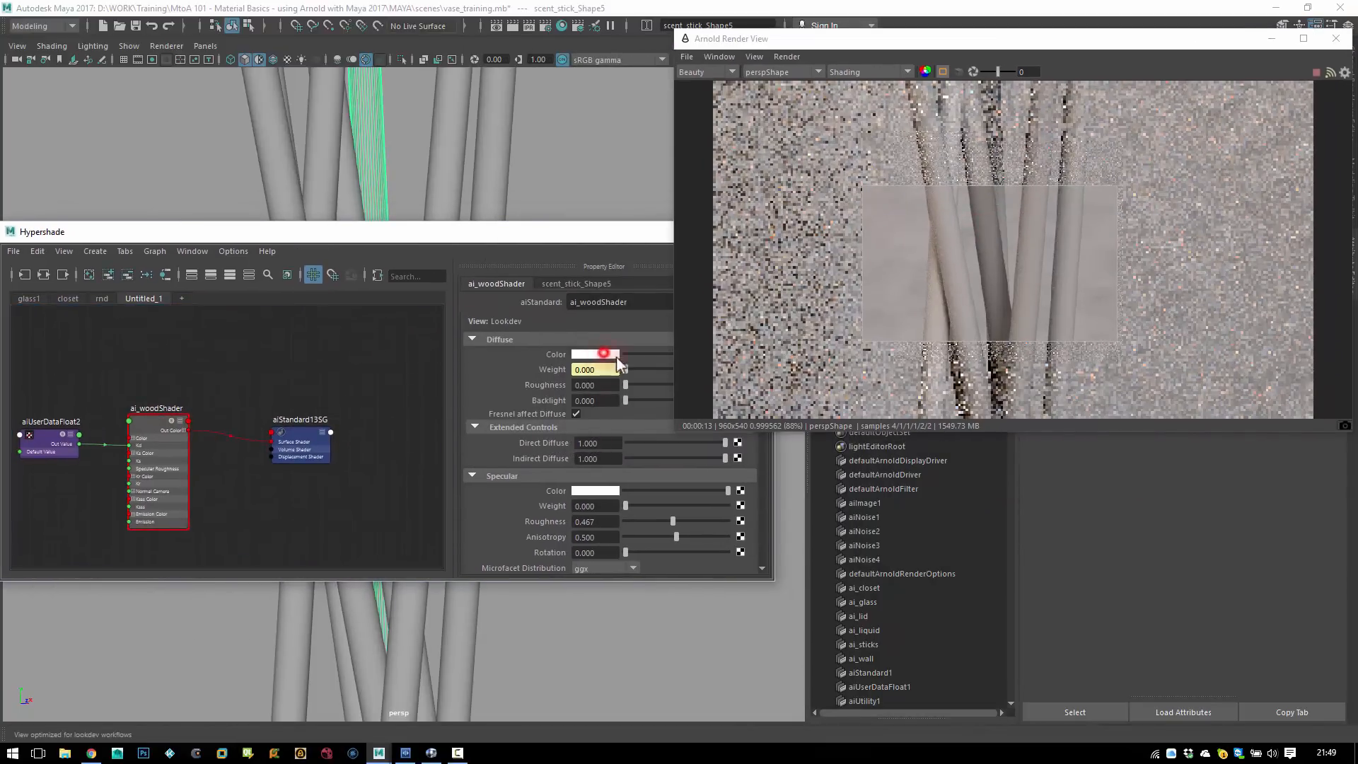
pyautogui.click(543, 394)
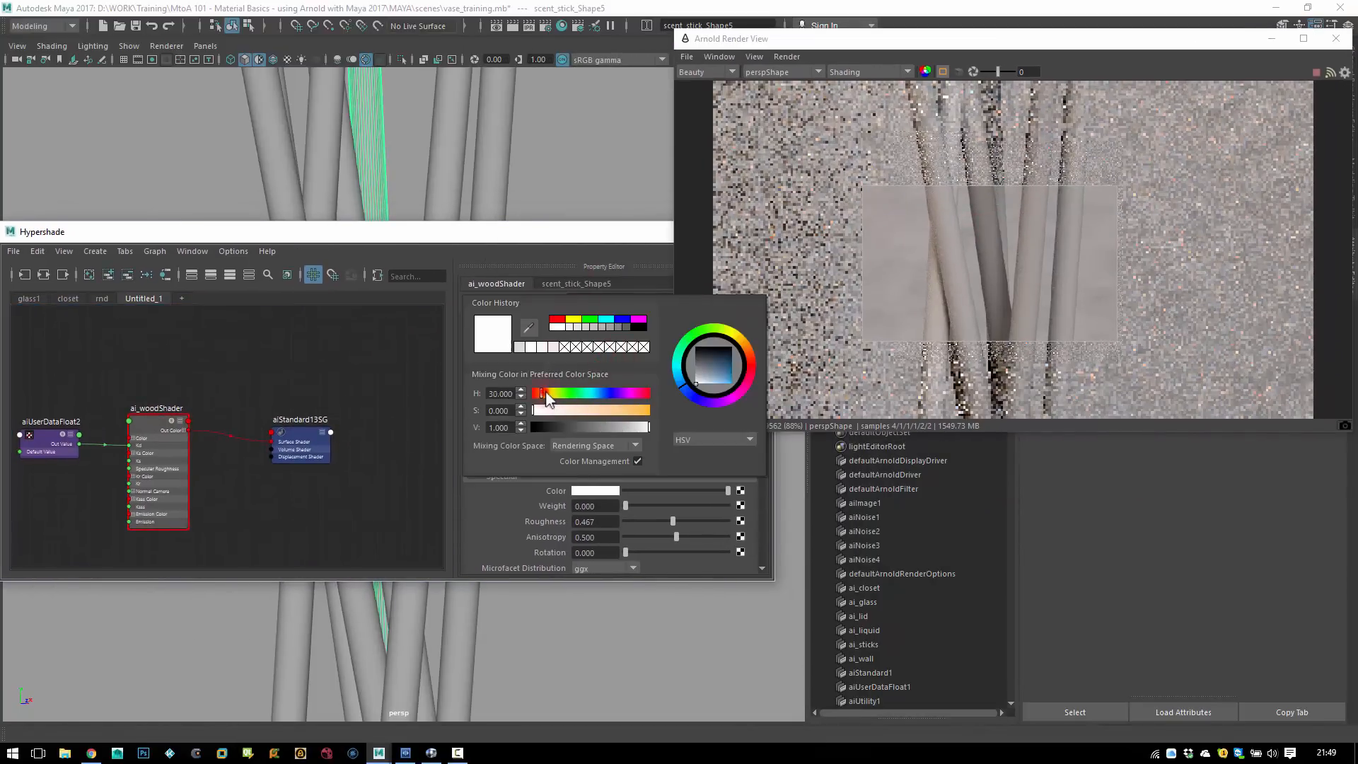
pyautogui.click(614, 409)
pyautogui.click(622, 427)
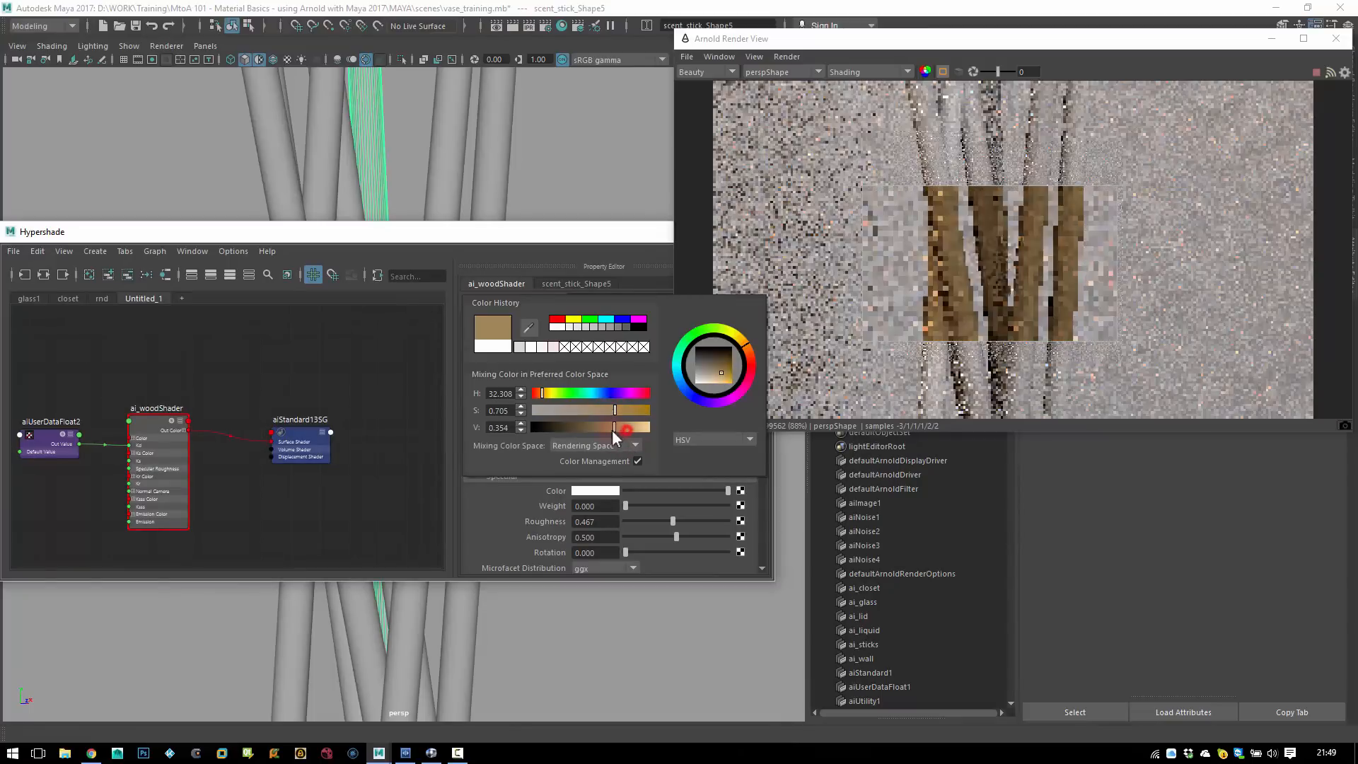
pyautogui.moveTo(623, 430); pyautogui.dragTo(624, 430)
pyautogui.click(630, 410)
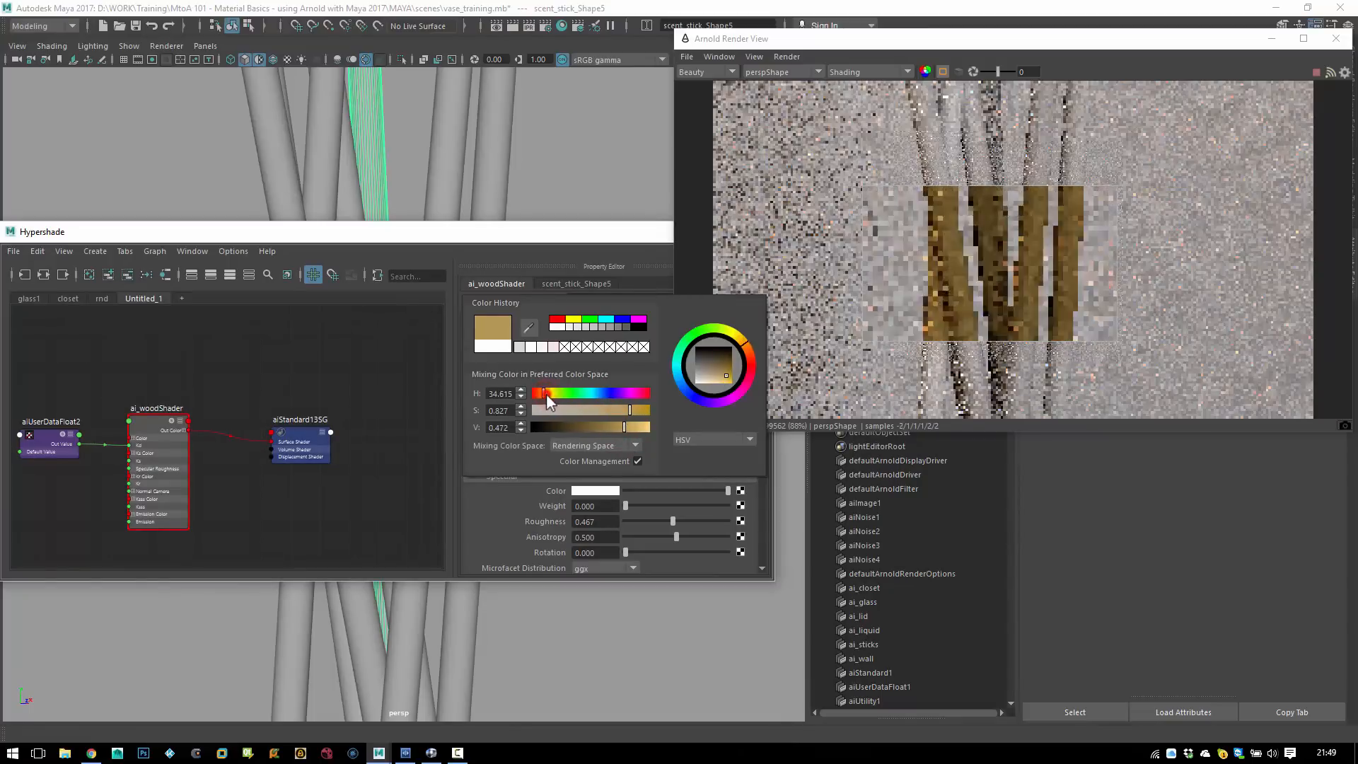
pyautogui.click(633, 426)
pyautogui.click(611, 410)
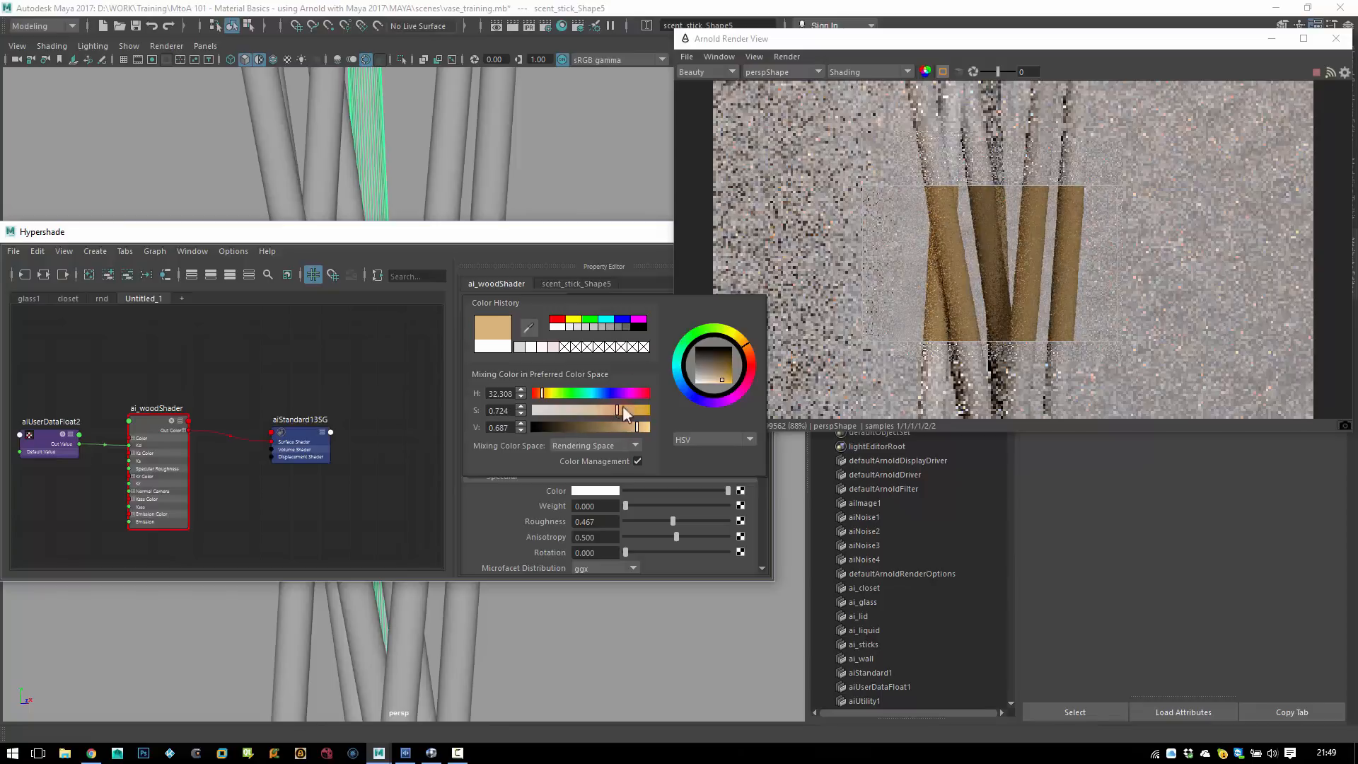
# - Give ai_woodShader's Sub-Surface Scattering the same tan from the color history and set its Weight to 0.524
pyautogui.moveTo(495, 579); pyautogui.dragTo(467, 686)
pyautogui.keyDown('alt'); pyautogui.moveTo(479, 506); pyautogui.dragTo(485, 445); pyautogui.keyUp('alt')
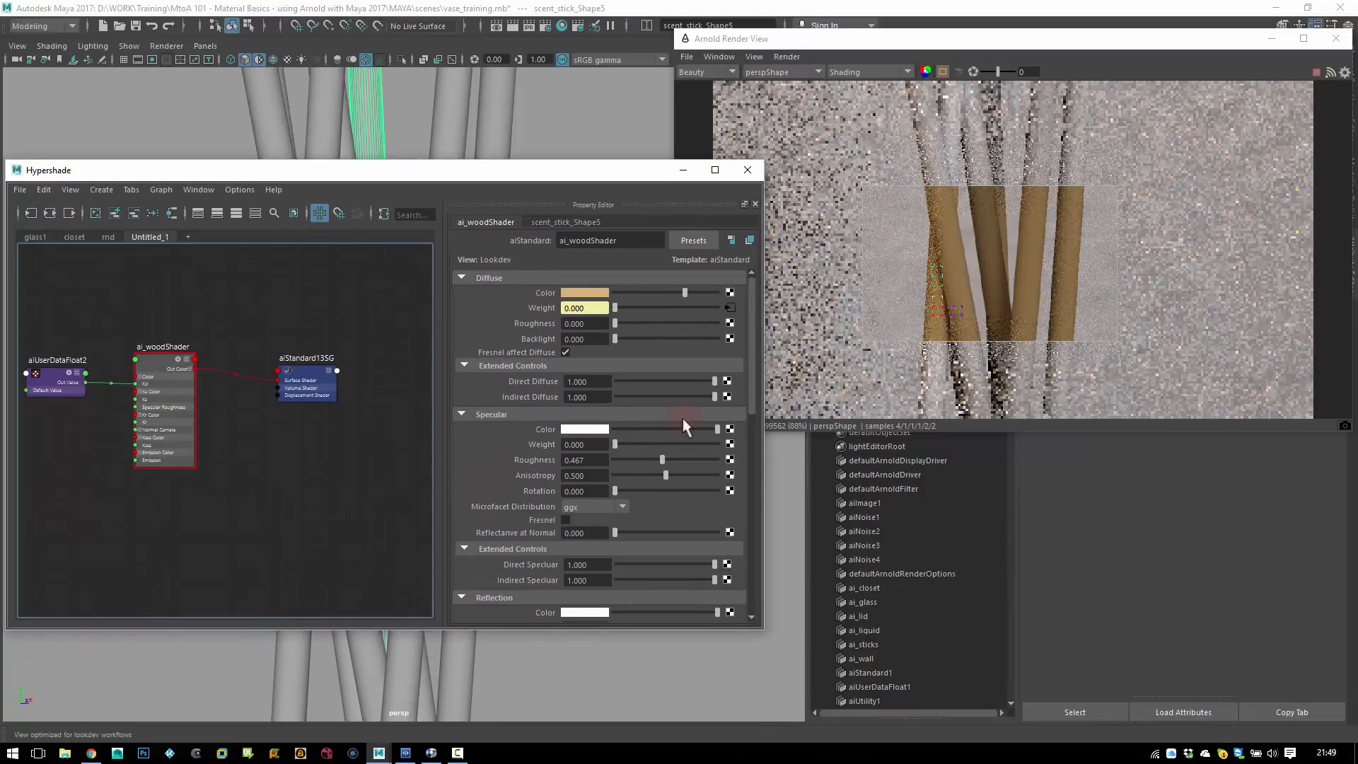
pyautogui.moveTo(748, 367); pyautogui.dragTo(745, 539)
pyautogui.click(594, 490)
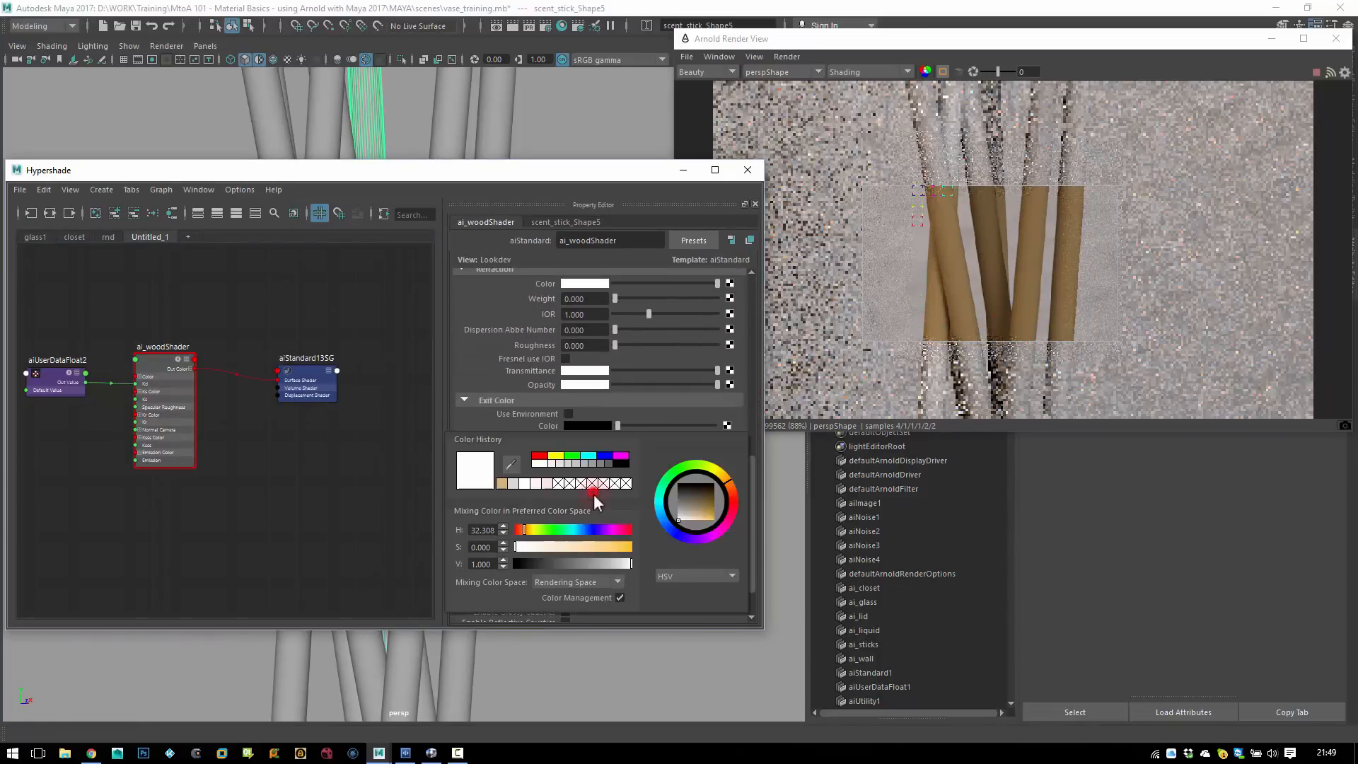
pyautogui.click(500, 483)
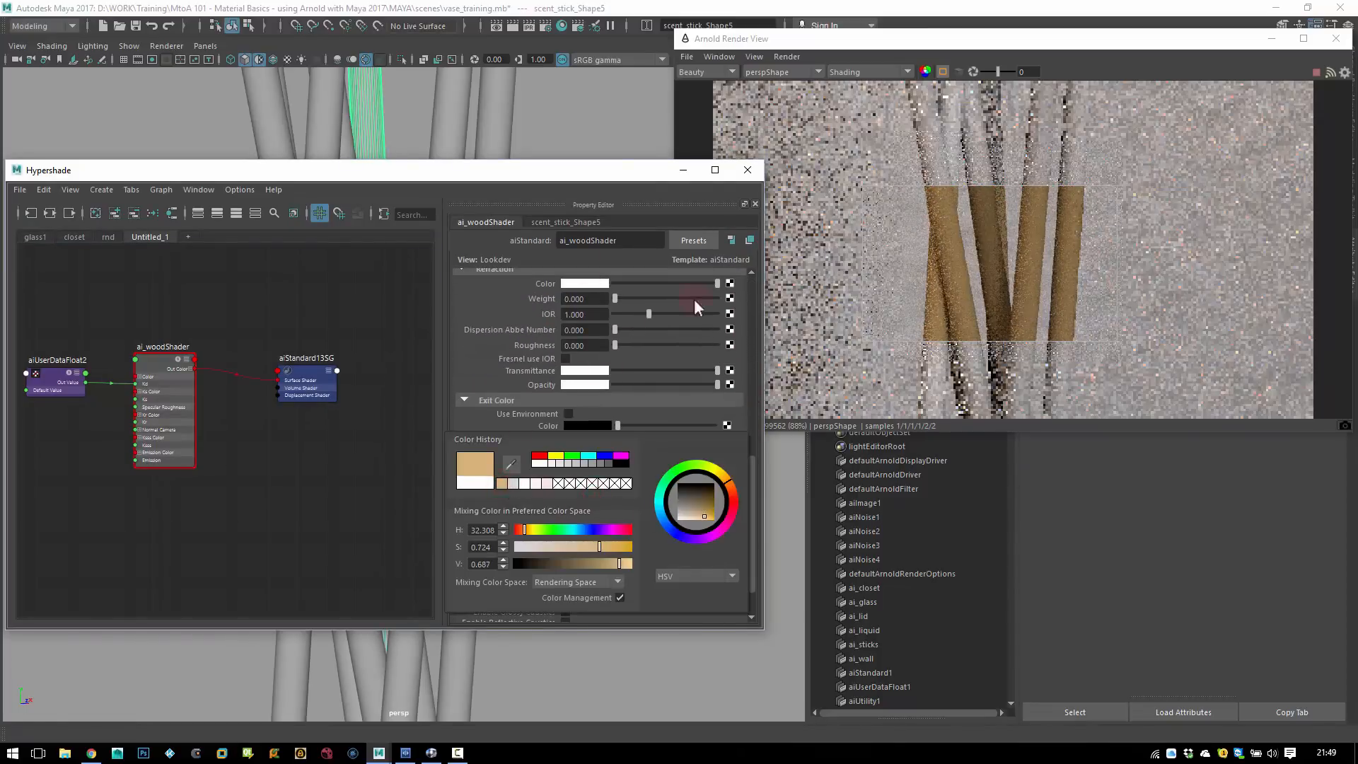
pyautogui.moveTo(615, 504); pyautogui.dragTo(668, 514)
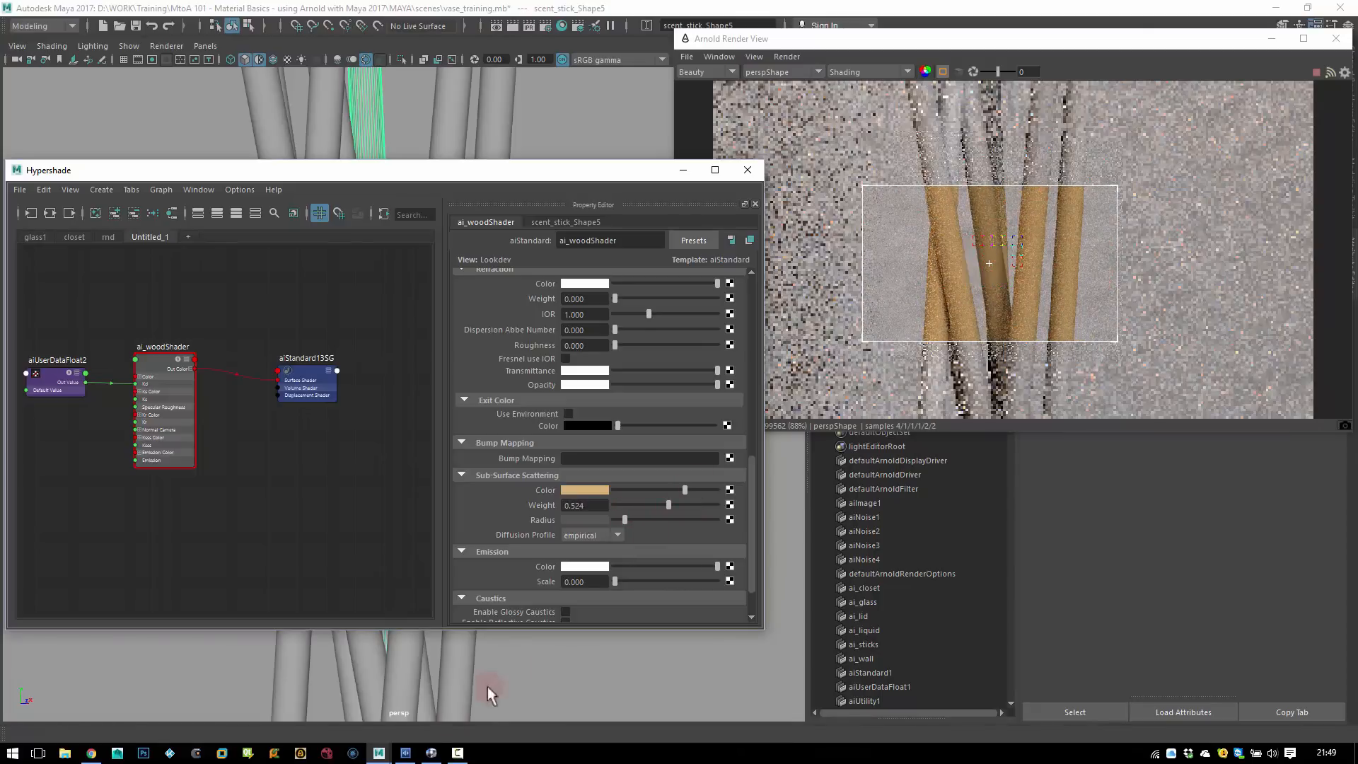
# - Check the sticks in the undistorted.jpg reference photo in Pdplayer, then return to the Arnold Render View
pyautogui.click(407, 754)
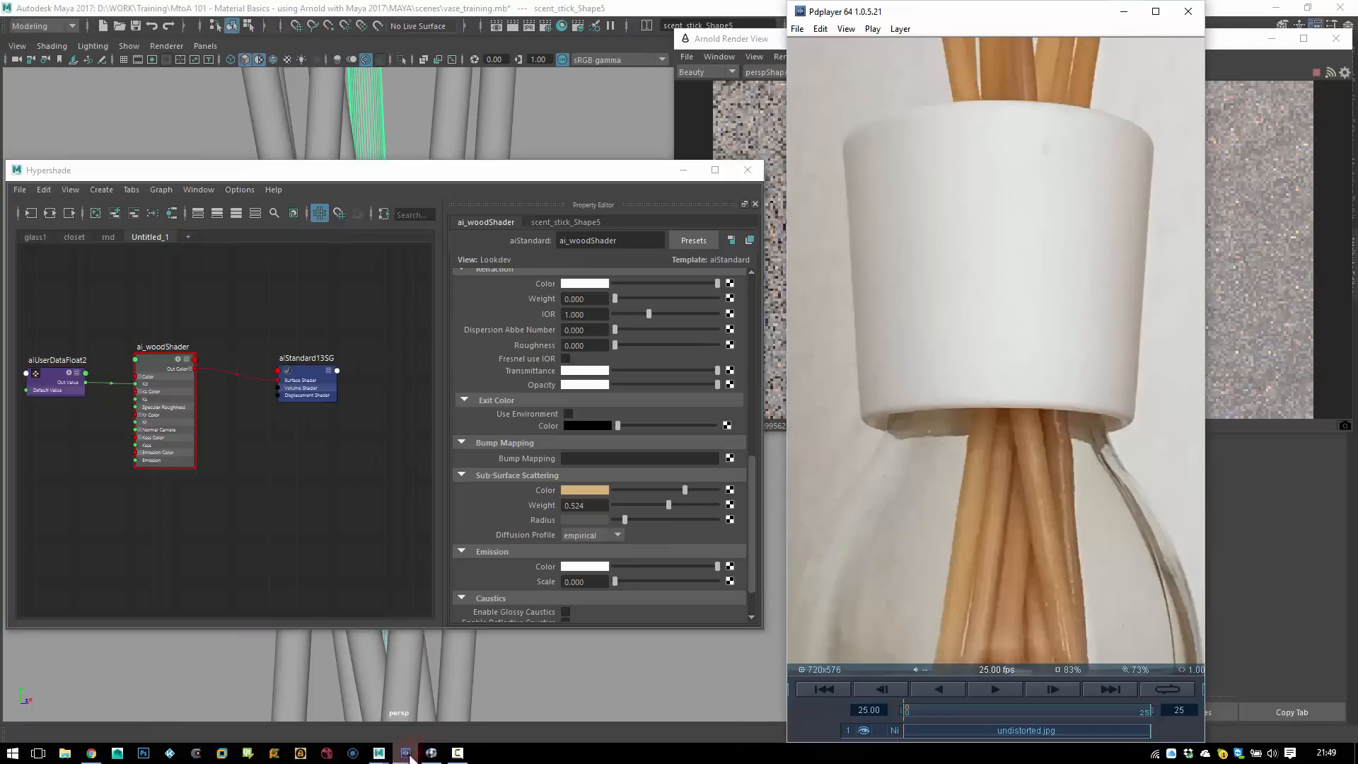
pyautogui.click(406, 754)
pyautogui.click(406, 754)
pyautogui.click(741, 41)
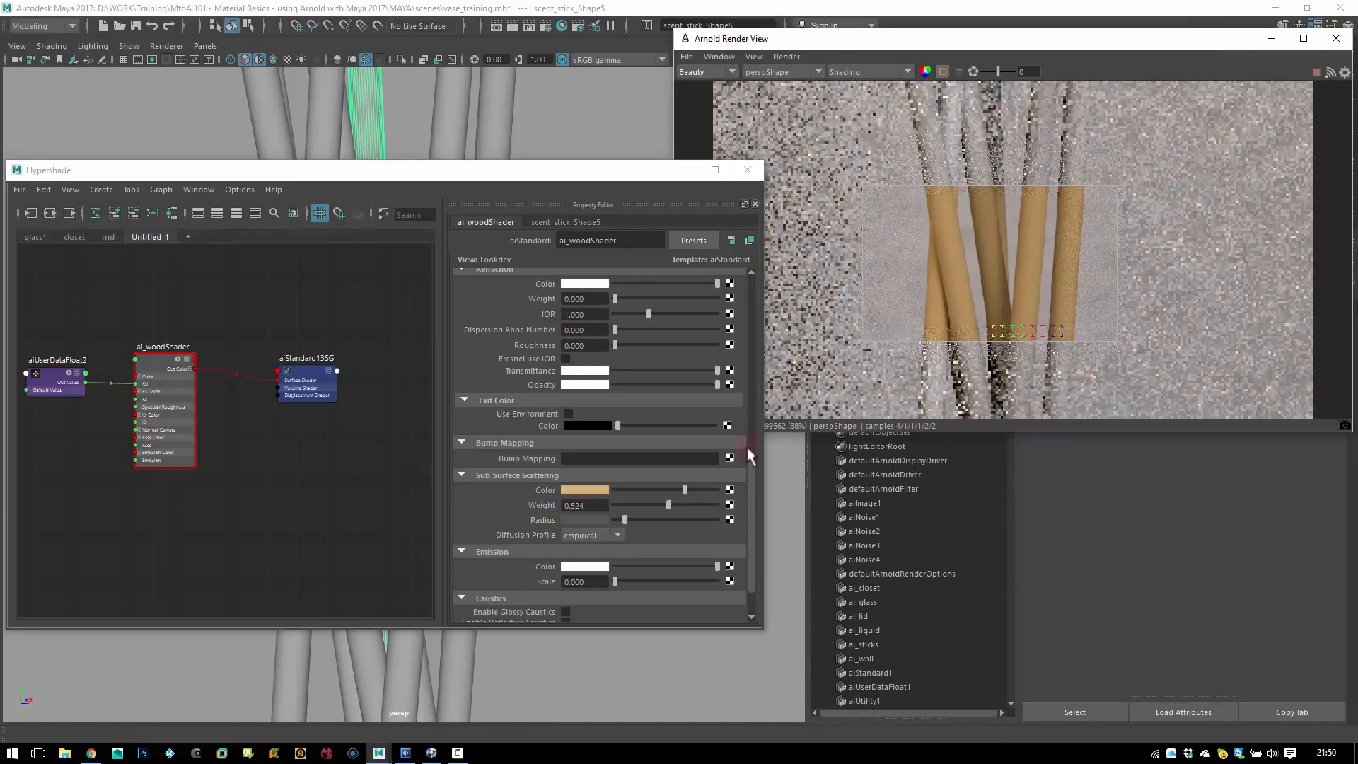
# - Set ai_woodShader's specular Weight to 1, enable specular Fresnel and reduce the specular Roughness to 0.126
pyautogui.moveTo(747, 447); pyautogui.dragTo(744, 276)
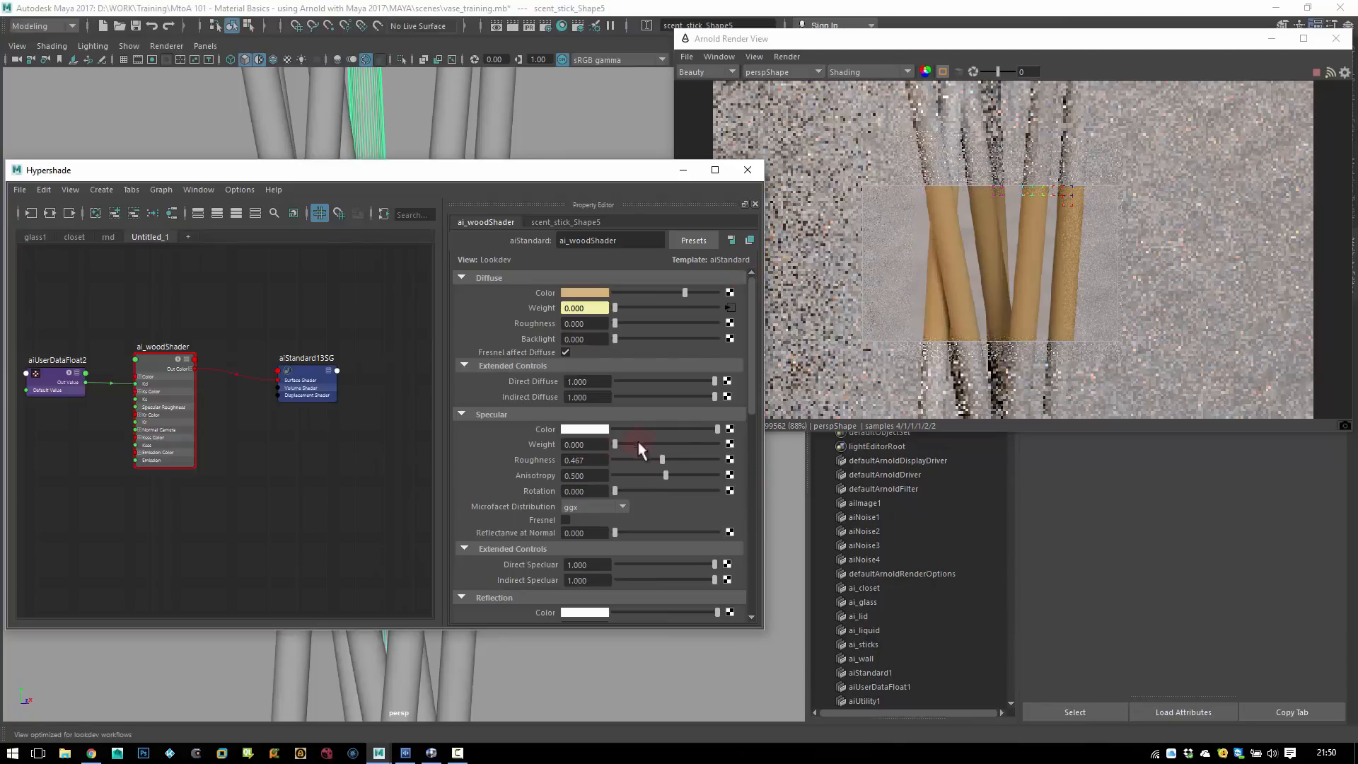
pyautogui.moveTo(638, 441); pyautogui.dragTo(816, 450)
pyautogui.click(566, 521)
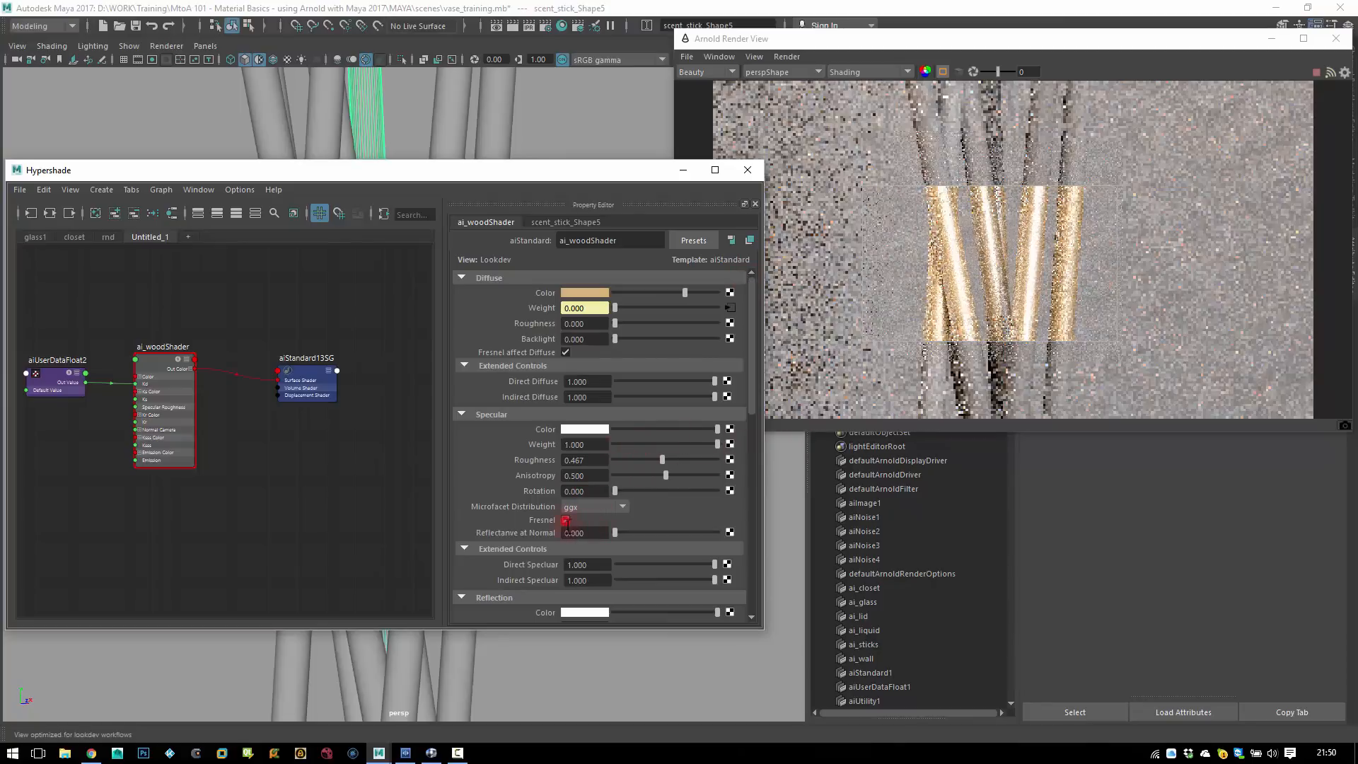
pyautogui.moveTo(639, 461); pyautogui.dragTo(626, 463)
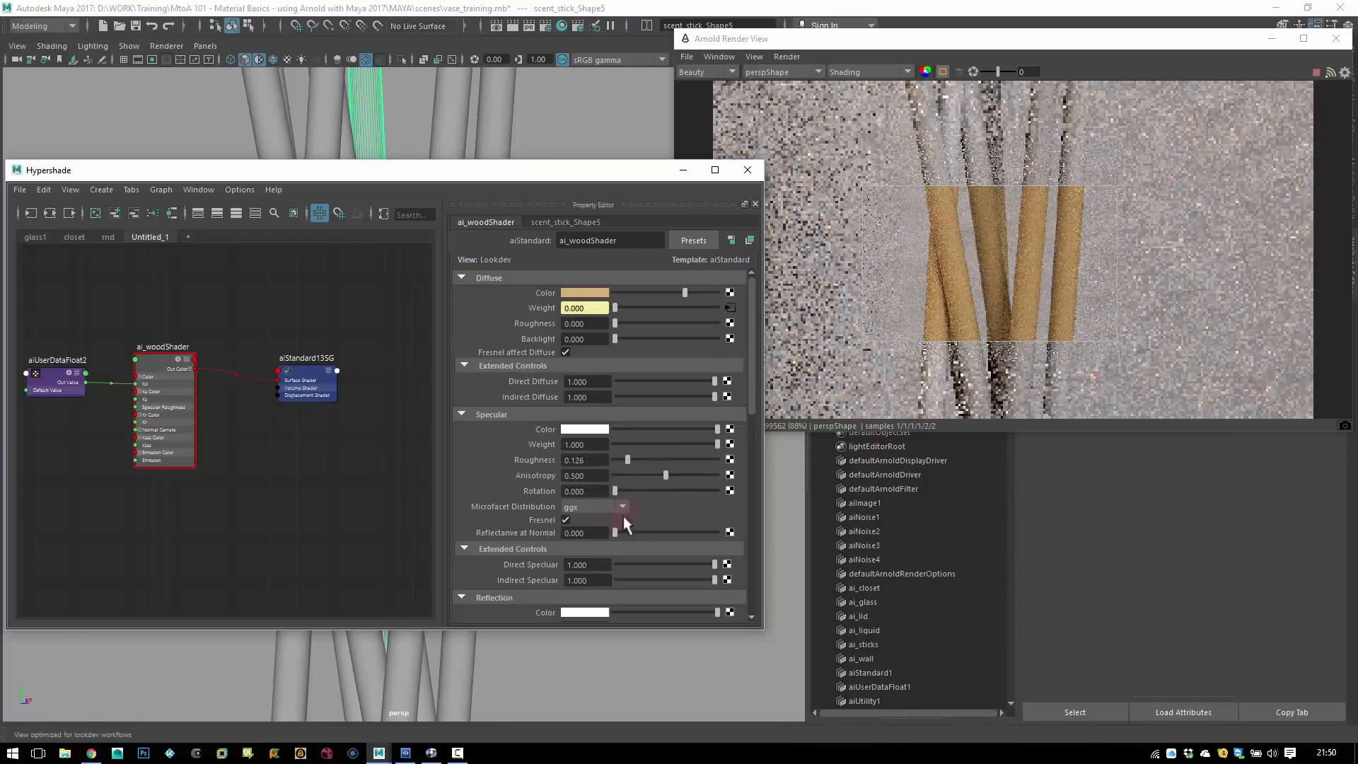
# - Set the specular Reflectance at Normal of ai_woodShader to 0.02
pyautogui.doubleClick(597, 533)
pyautogui.write('0.04')
pyautogui.press('Return')
pyautogui.doubleClick(598, 532)
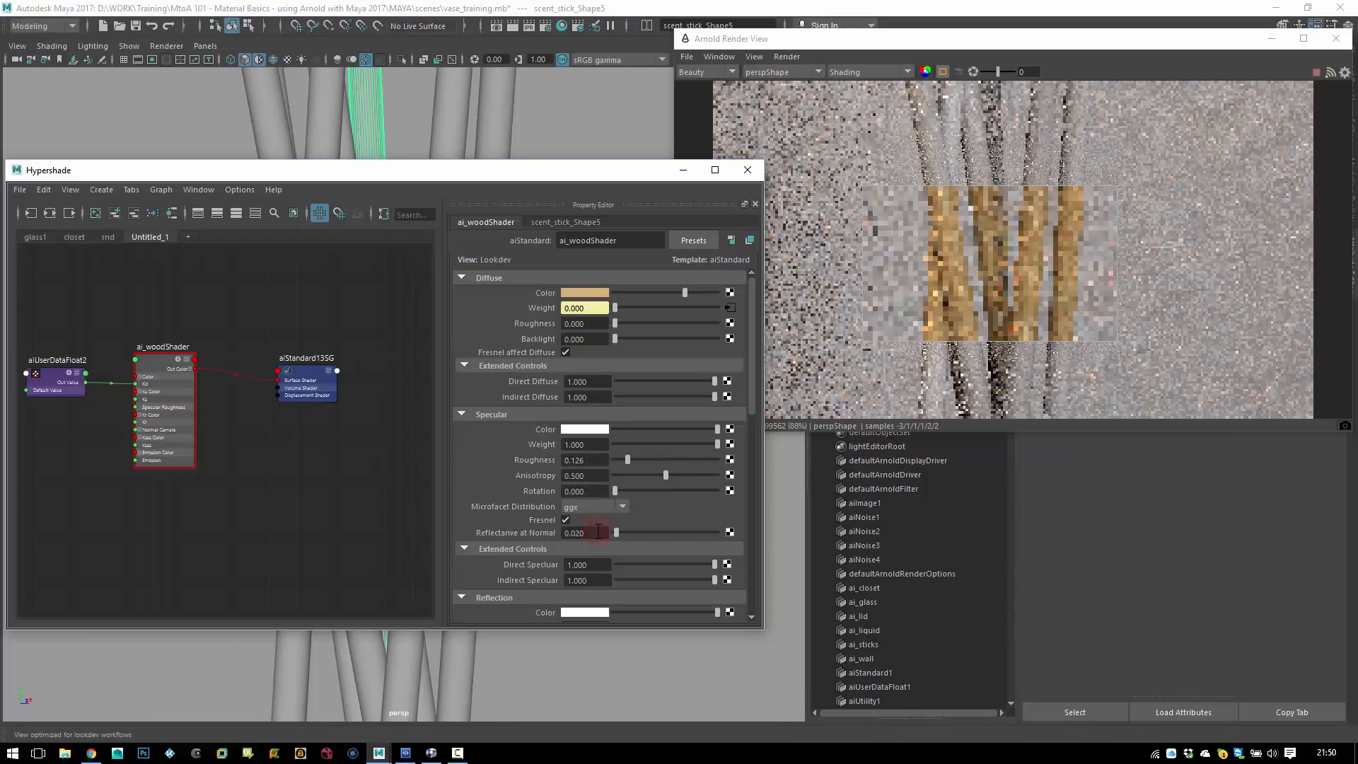
pyautogui.write('0.02')
pyautogui.press('Return')
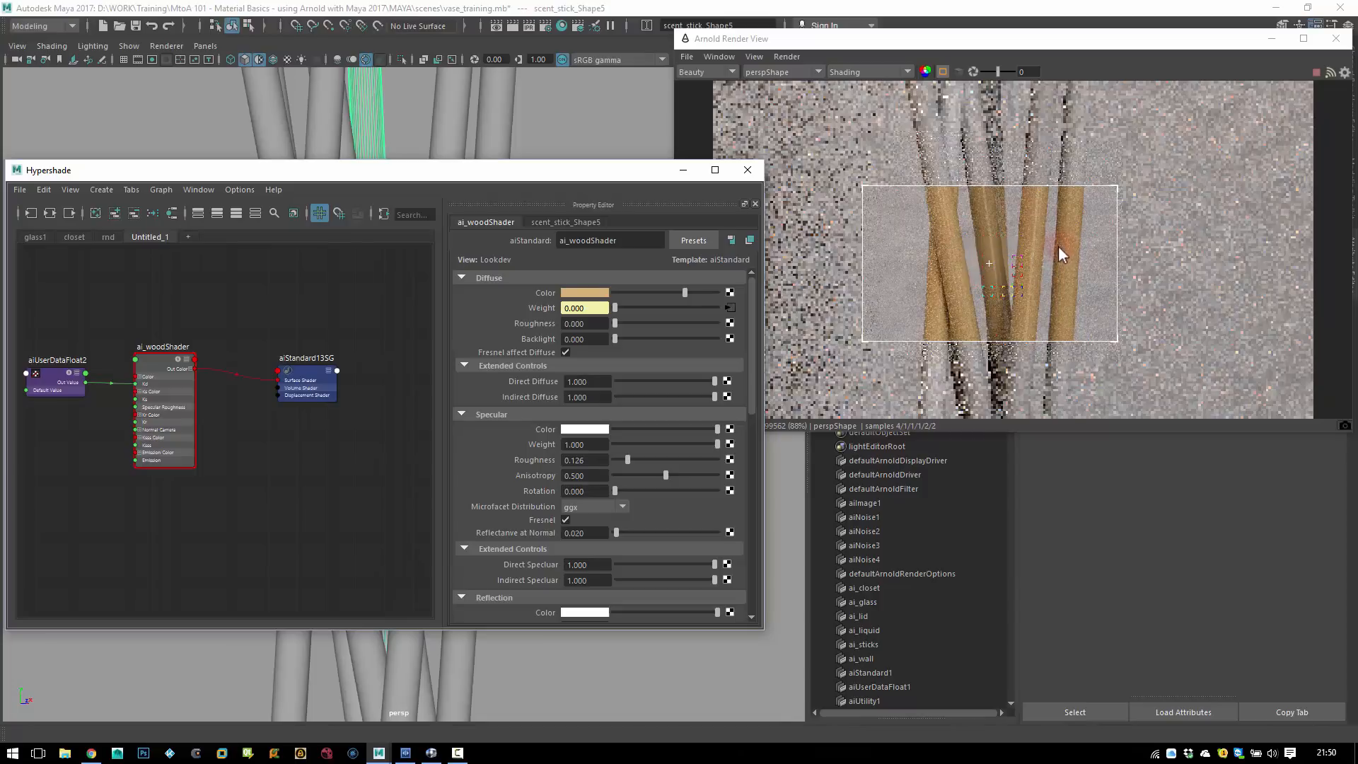
# - Switch the Arnold render's shading mode to Wireframe to inspect the sticks' geometry
pyautogui.click(877, 71)
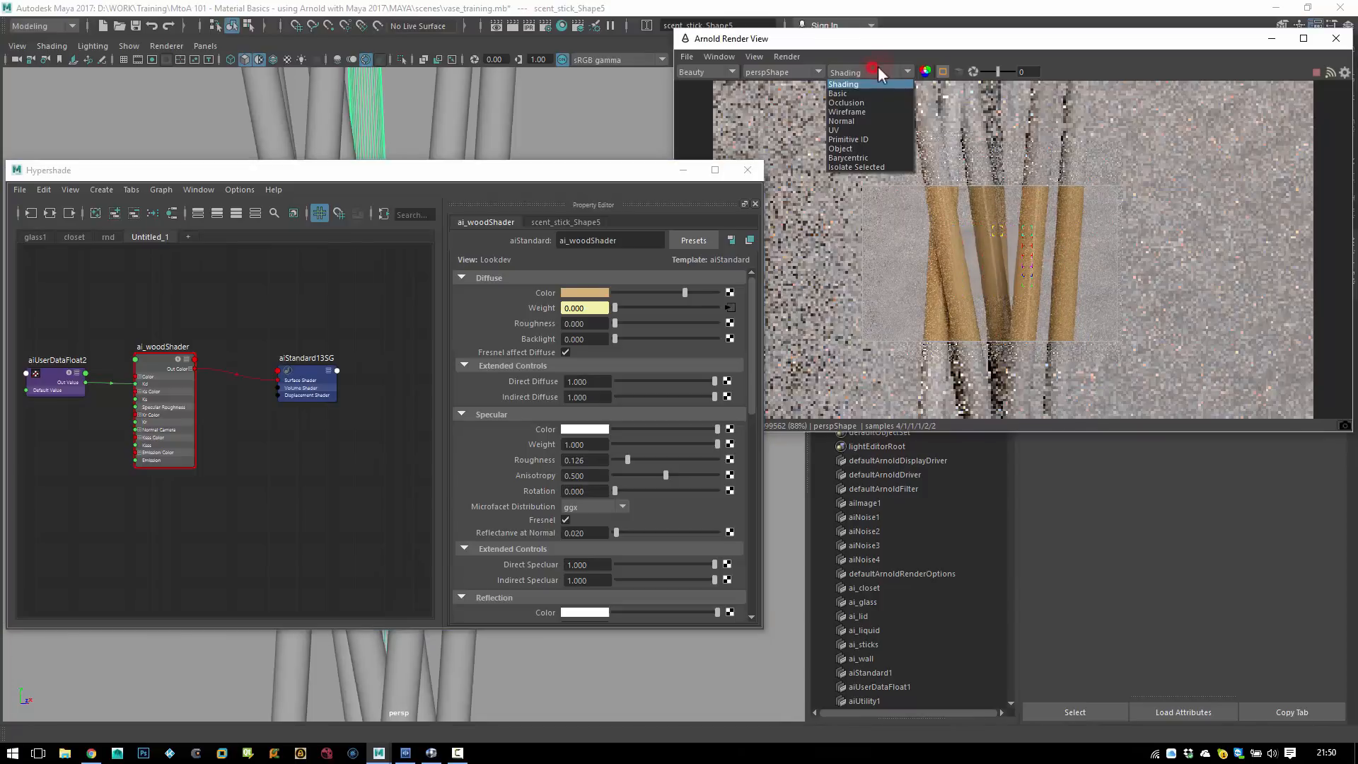
pyautogui.click(866, 115)
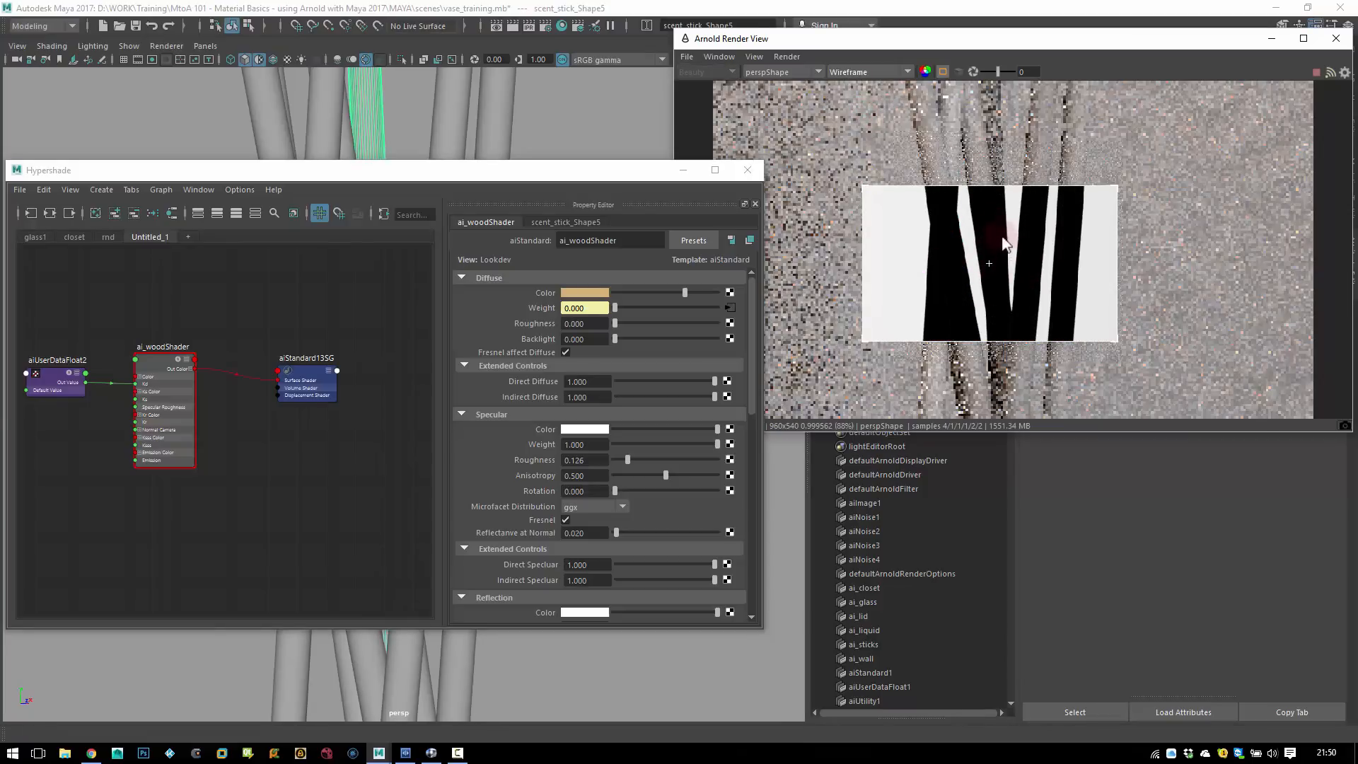
# - Compare scent_stick_7's wireframe with its catclark subdivision Iterations at 0 and at 5
pyautogui.click(1036, 243)
pyautogui.click(541, 301)
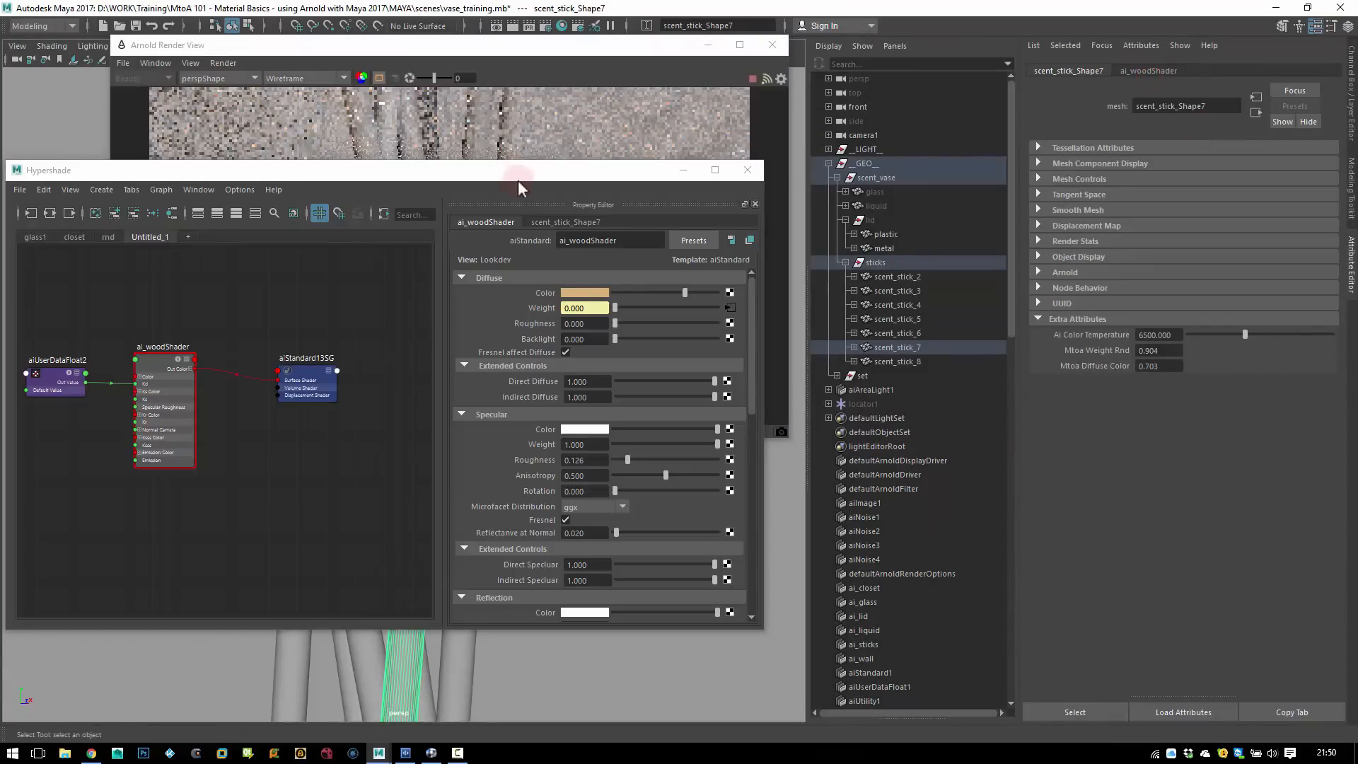
pyautogui.moveTo(516, 171); pyautogui.dragTo(479, 401)
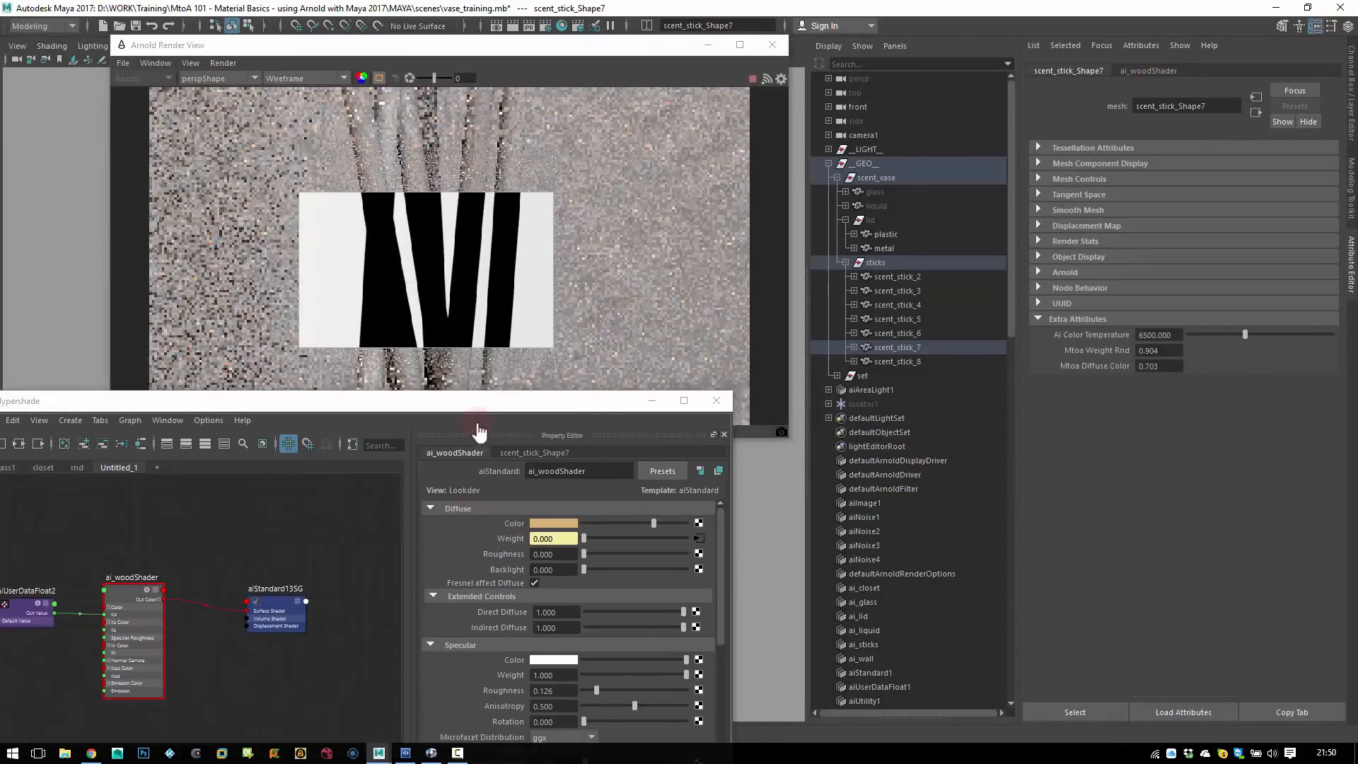
pyautogui.click(1075, 319)
pyautogui.click(1057, 274)
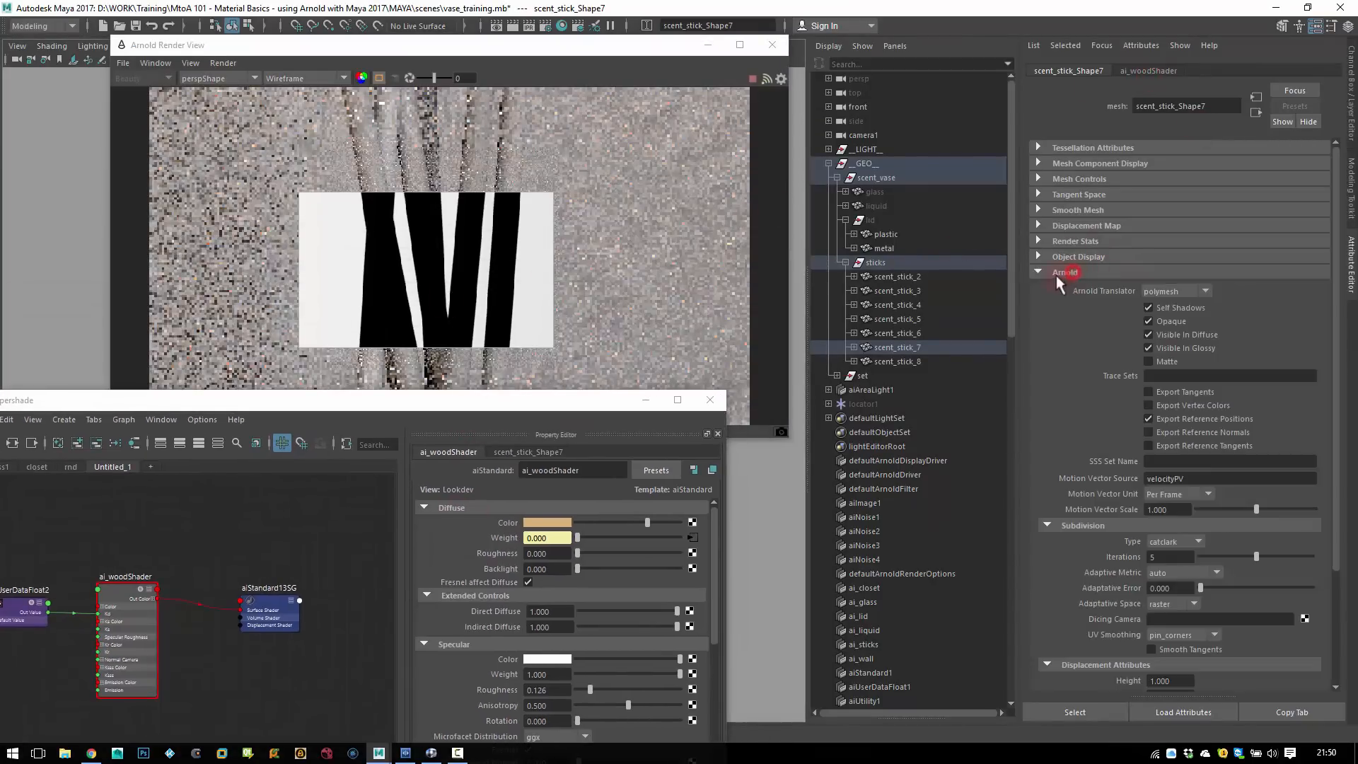
pyautogui.scroll(-5, 1324, 342)
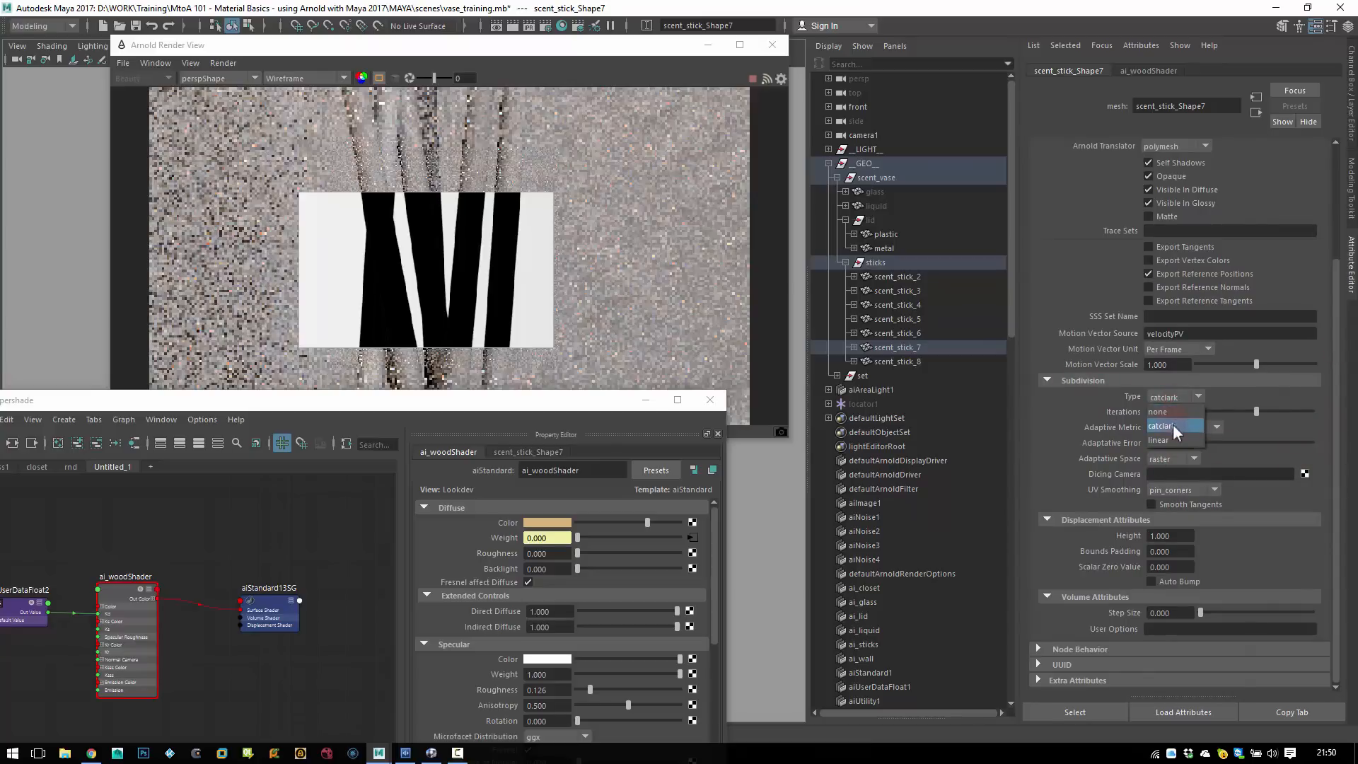
pyautogui.moveTo(1207, 410); pyautogui.dragTo(1204, 410)
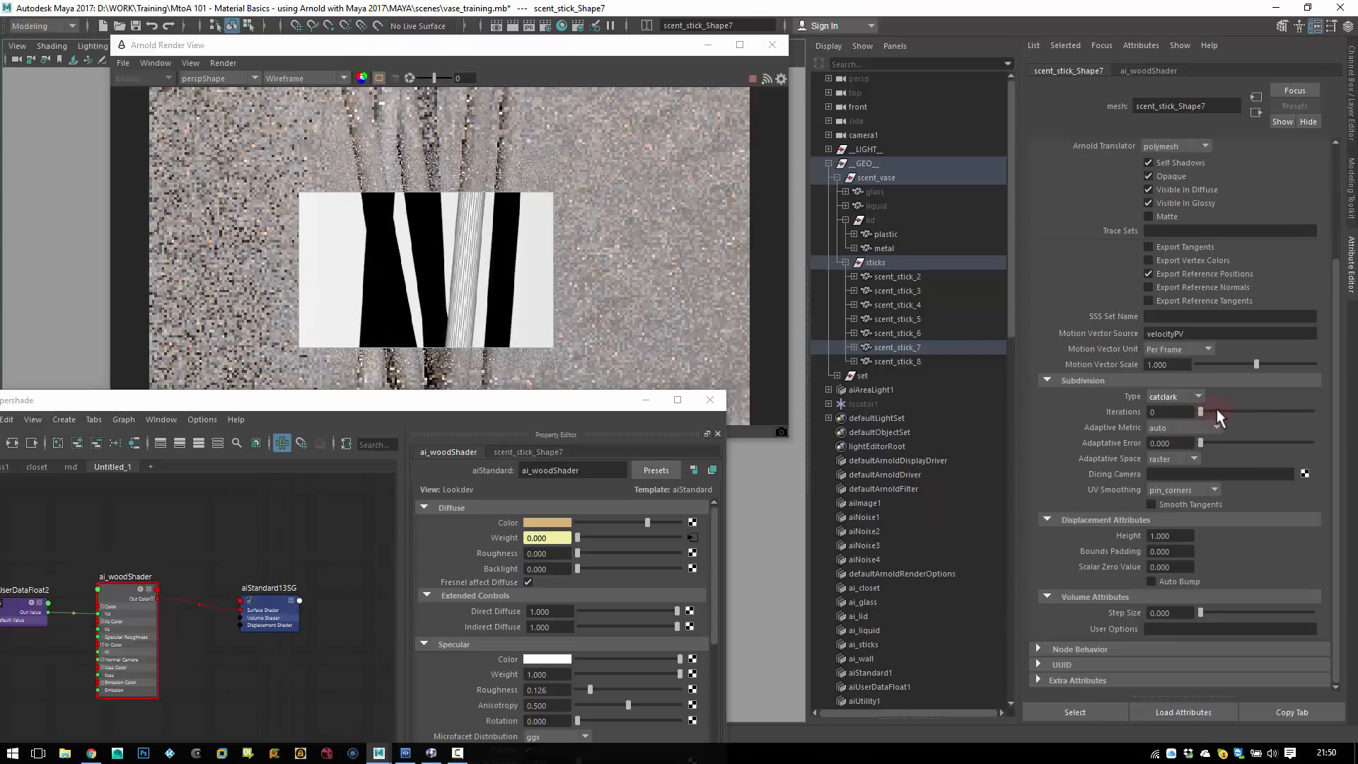
pyautogui.moveTo(1215, 409); pyautogui.dragTo(1251, 410)
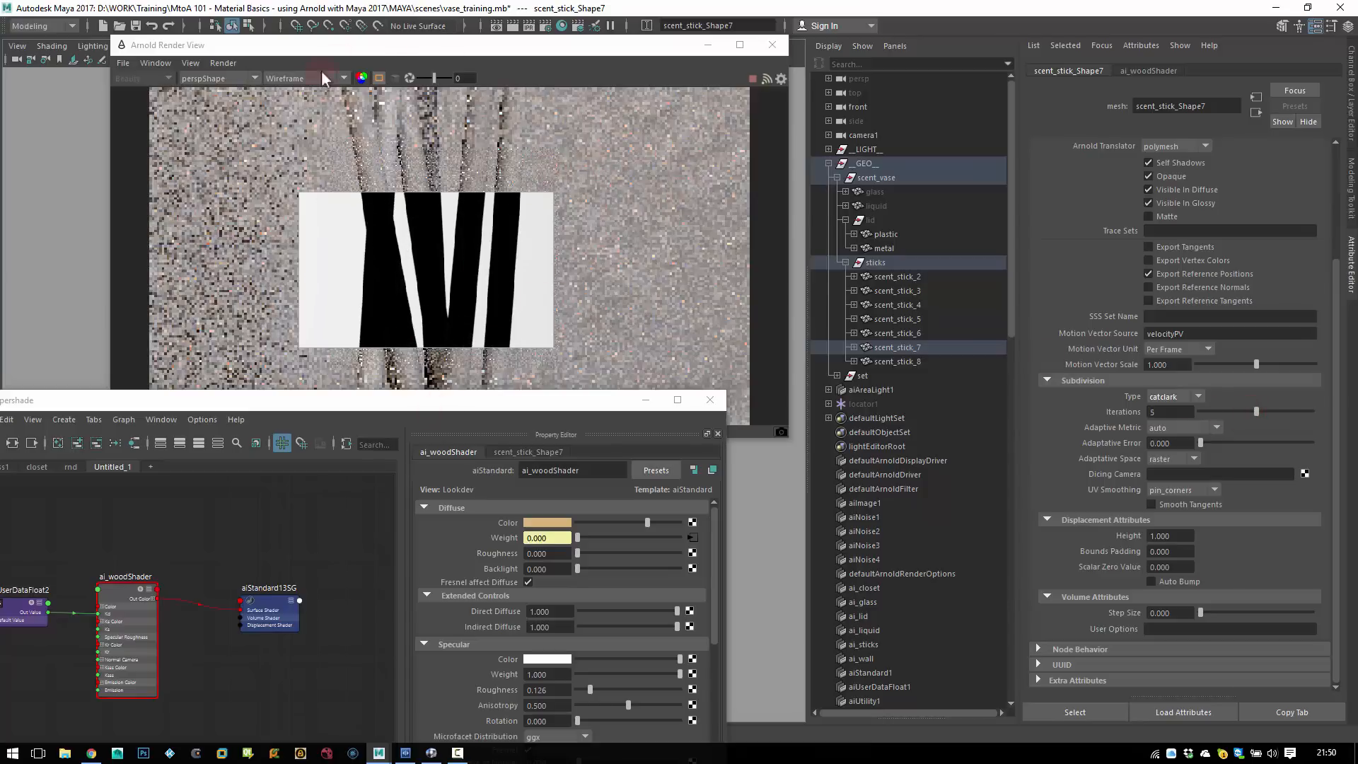
# - Return the Arnold render to Shading mode and place the Hypershade beside the render with room for more nodes
pyautogui.click(293, 80)
pyautogui.click(297, 90)
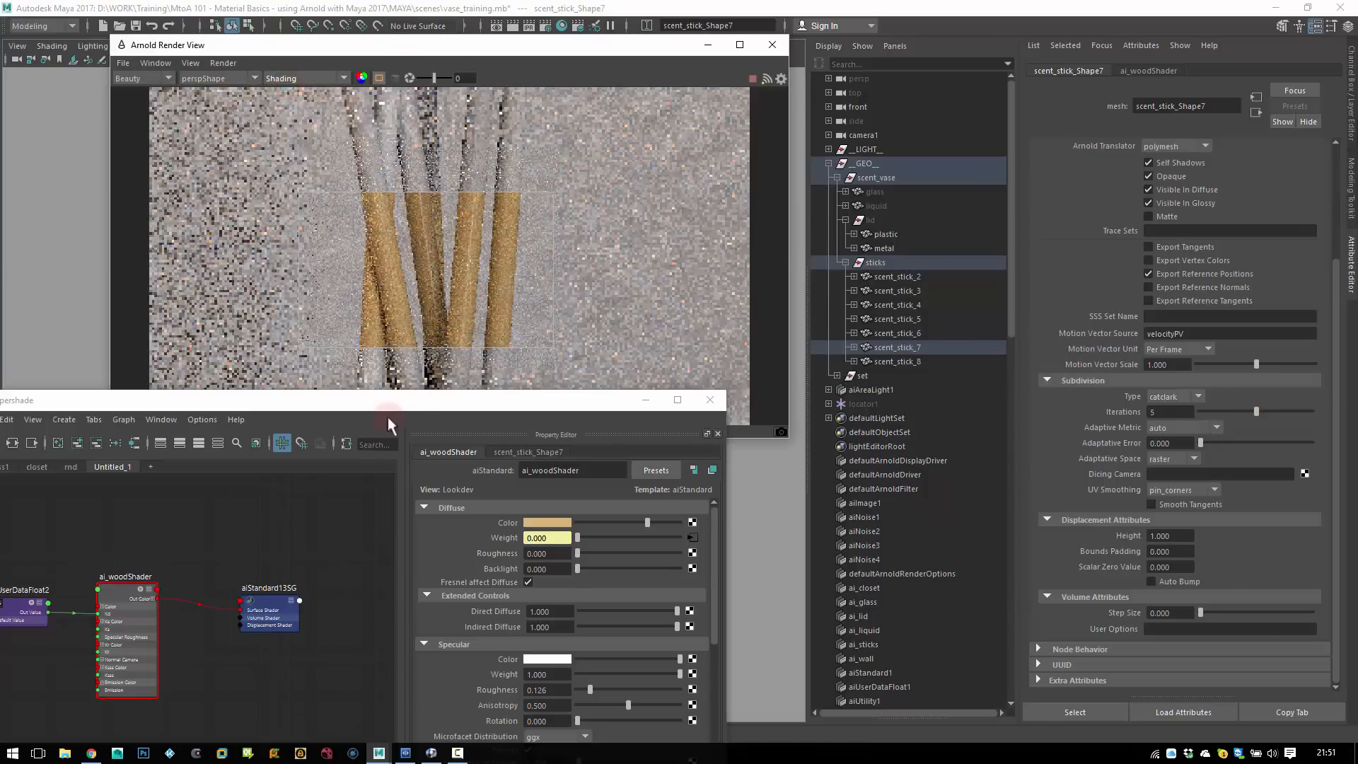
pyautogui.moveTo(396, 401); pyautogui.dragTo(500, 366)
pyautogui.moveTo(607, 308); pyautogui.dragTo(922, 161)
pyautogui.keyDown('alt'); pyautogui.moveTo(624, 424); pyautogui.dragTo(785, 399, button='middle'); pyautogui.keyUp('alt')
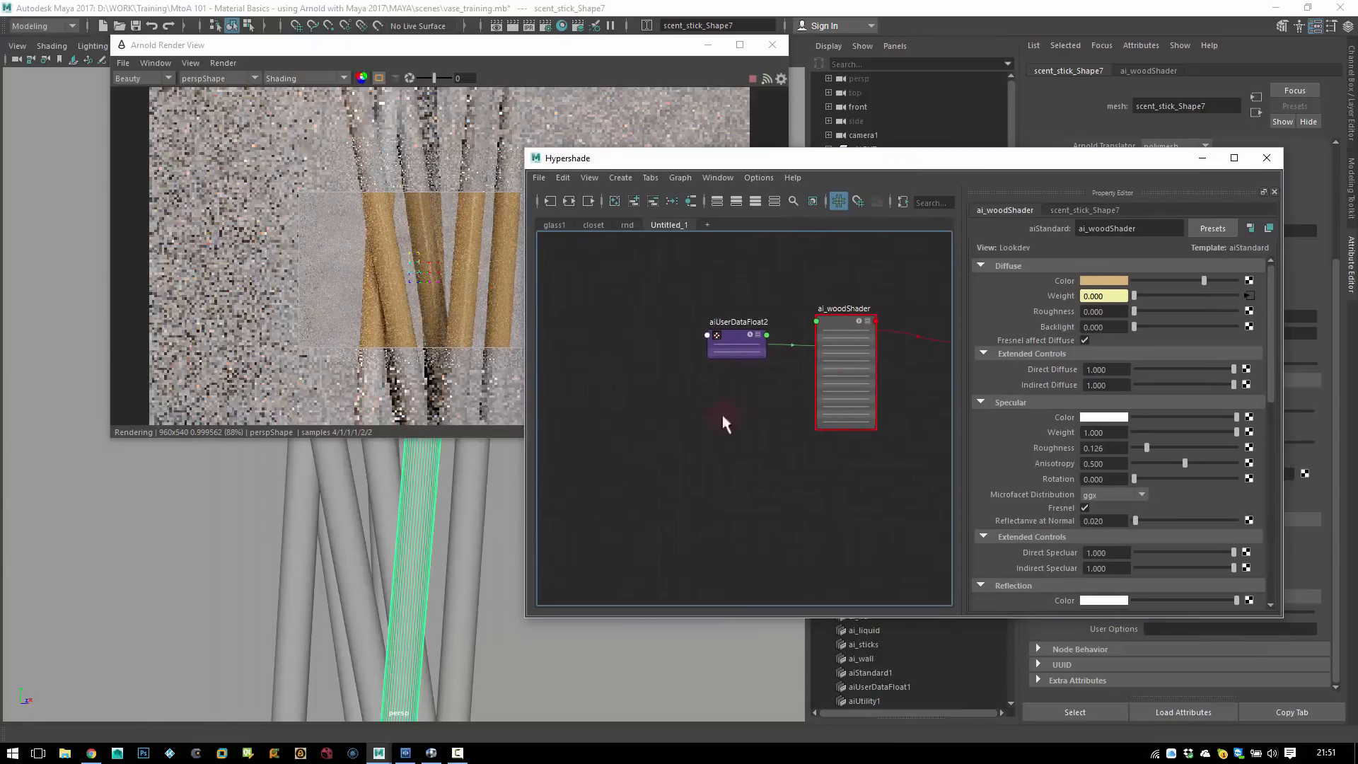
# - Add an aiNoise node to the wood shader network and place it below aiUserDataFloat2
pyautogui.click(719, 434)
pyautogui.press('Tab')
pyautogui.write('ain')
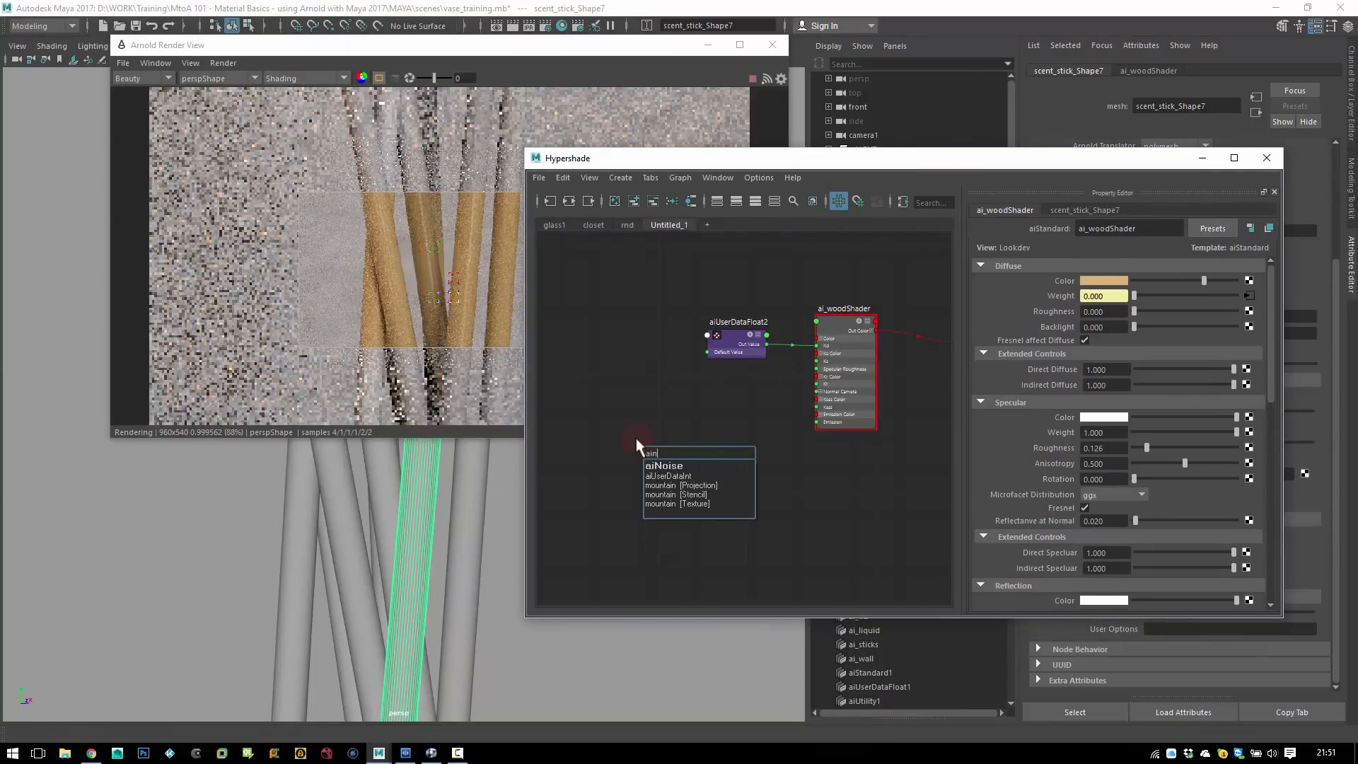
pyautogui.press('Return')
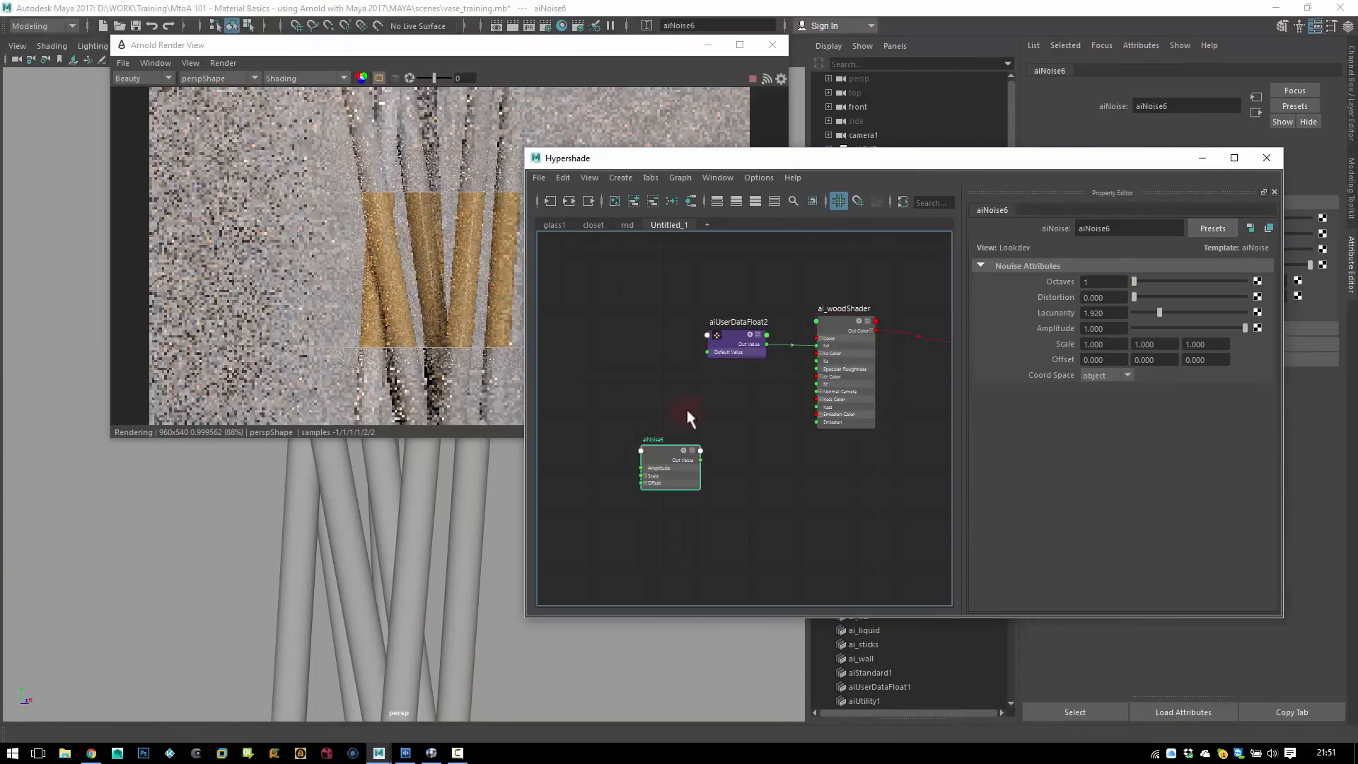
pyautogui.keyDown('alt'); pyautogui.moveTo(666, 453); pyautogui.dragTo(781, 457, button='right'); pyautogui.keyUp('alt')
pyautogui.moveTo(643, 452); pyautogui.dragTo(648, 374)
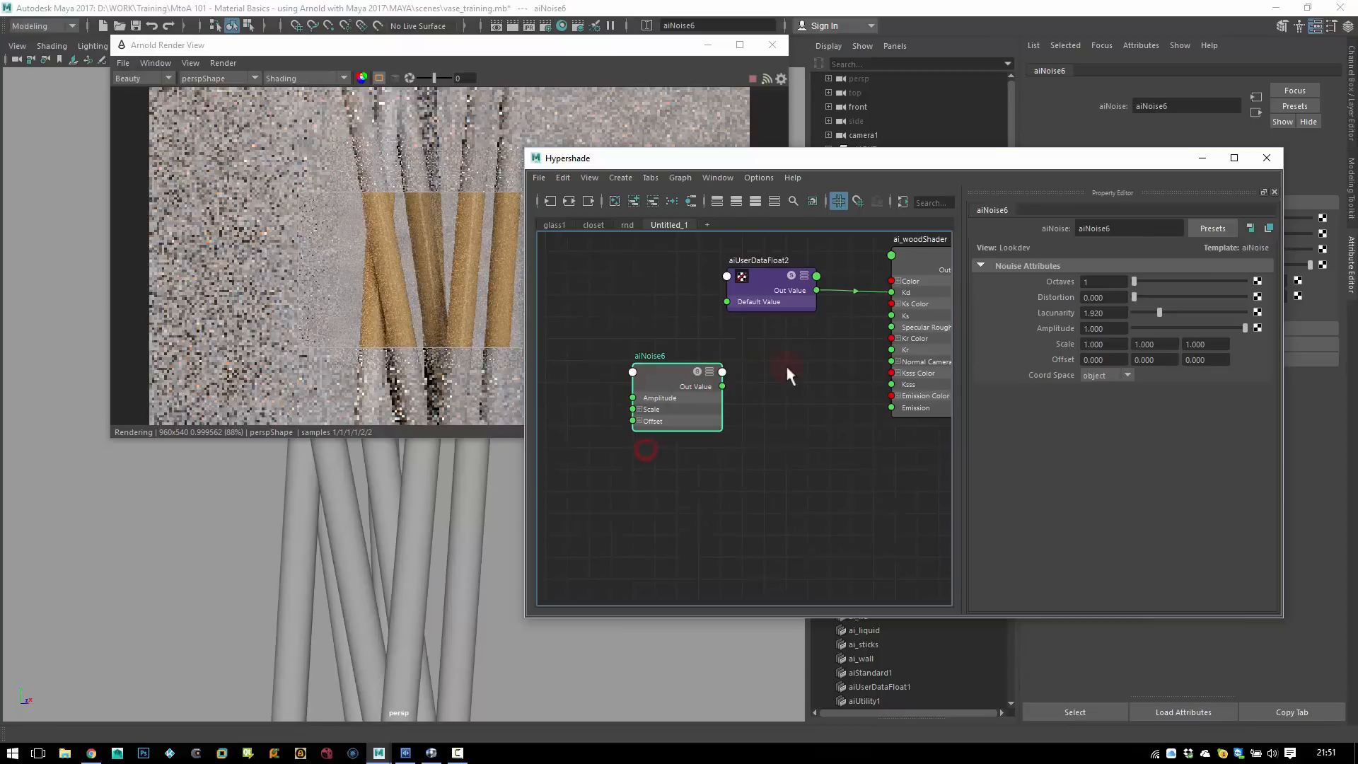
pyautogui.keyDown('alt'); pyautogui.moveTo(713, 373); pyautogui.dragTo(671, 380, button='middle'); pyautogui.keyUp('alt')
pyautogui.moveTo(661, 397); pyautogui.dragTo(643, 410)
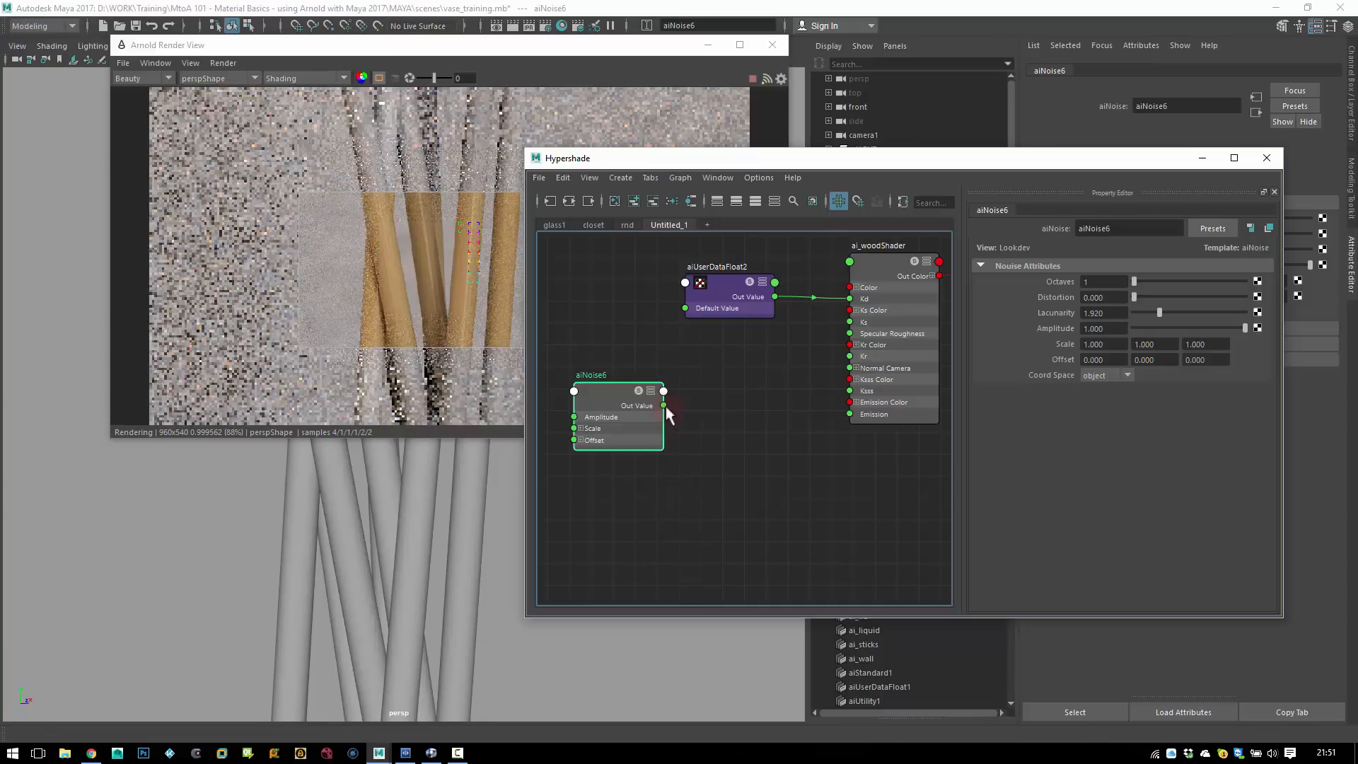
# - Try driving ai_woodShader's Kd with the noise node's Out Value and set the diffuse Color to white
pyautogui.moveTo(664, 405); pyautogui.dragTo(849, 299)
pyautogui.click(881, 264)
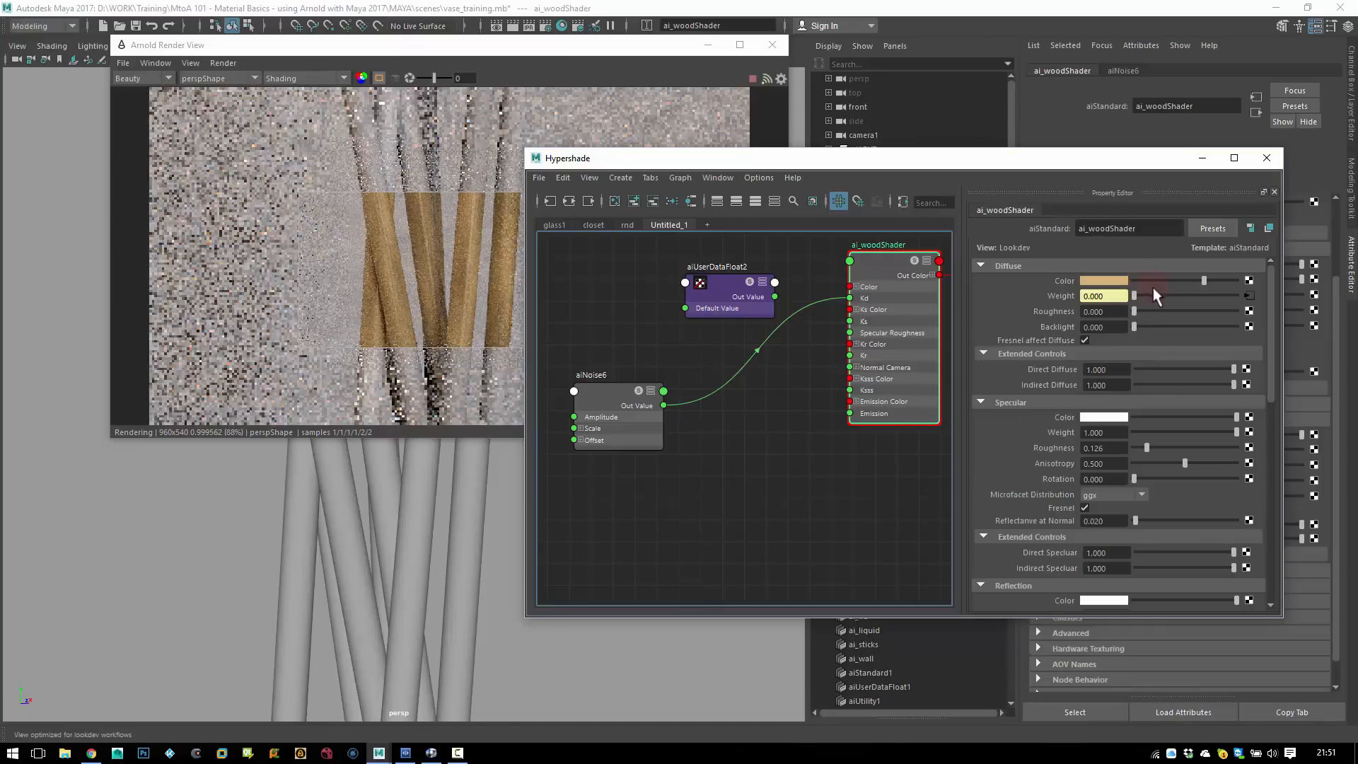
pyautogui.moveTo(1203, 281); pyautogui.dragTo(1271, 293)
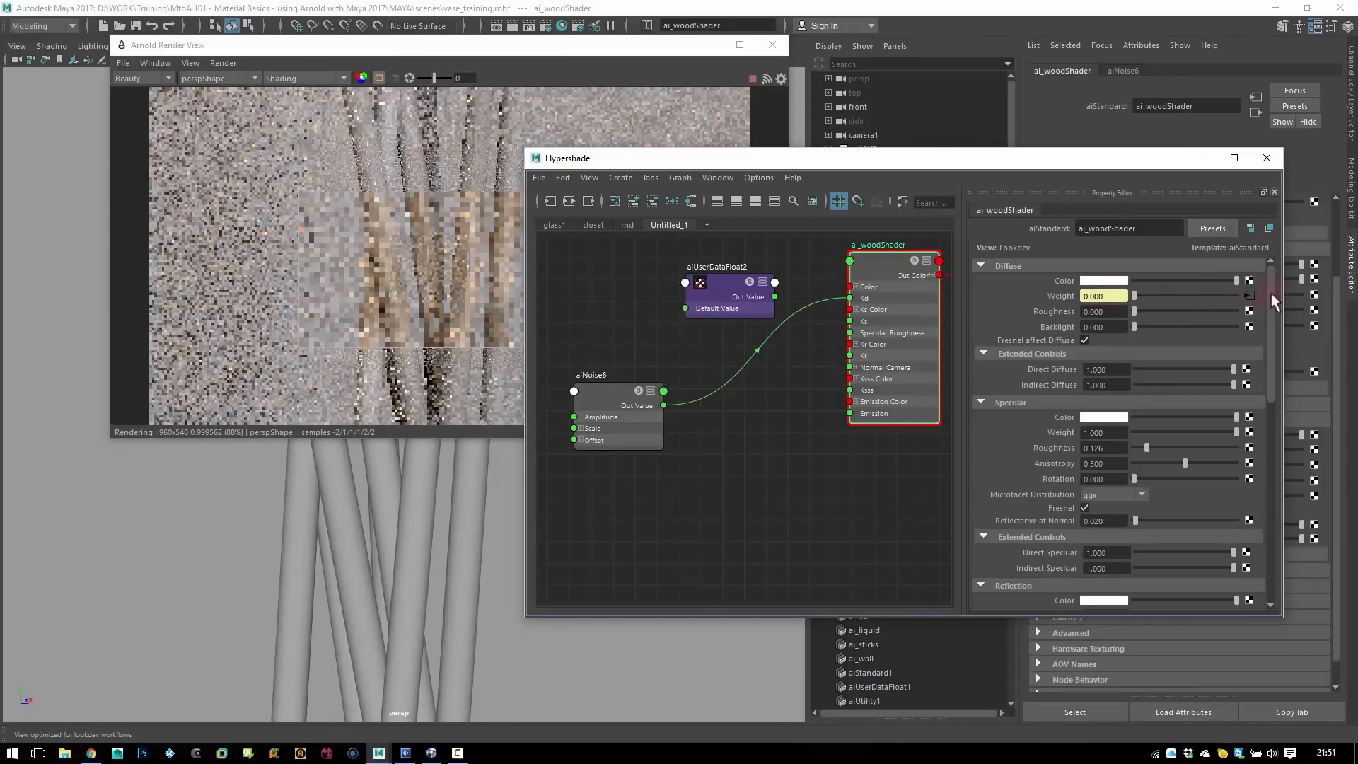
pyautogui.click(600, 400)
pyautogui.click(1083, 347)
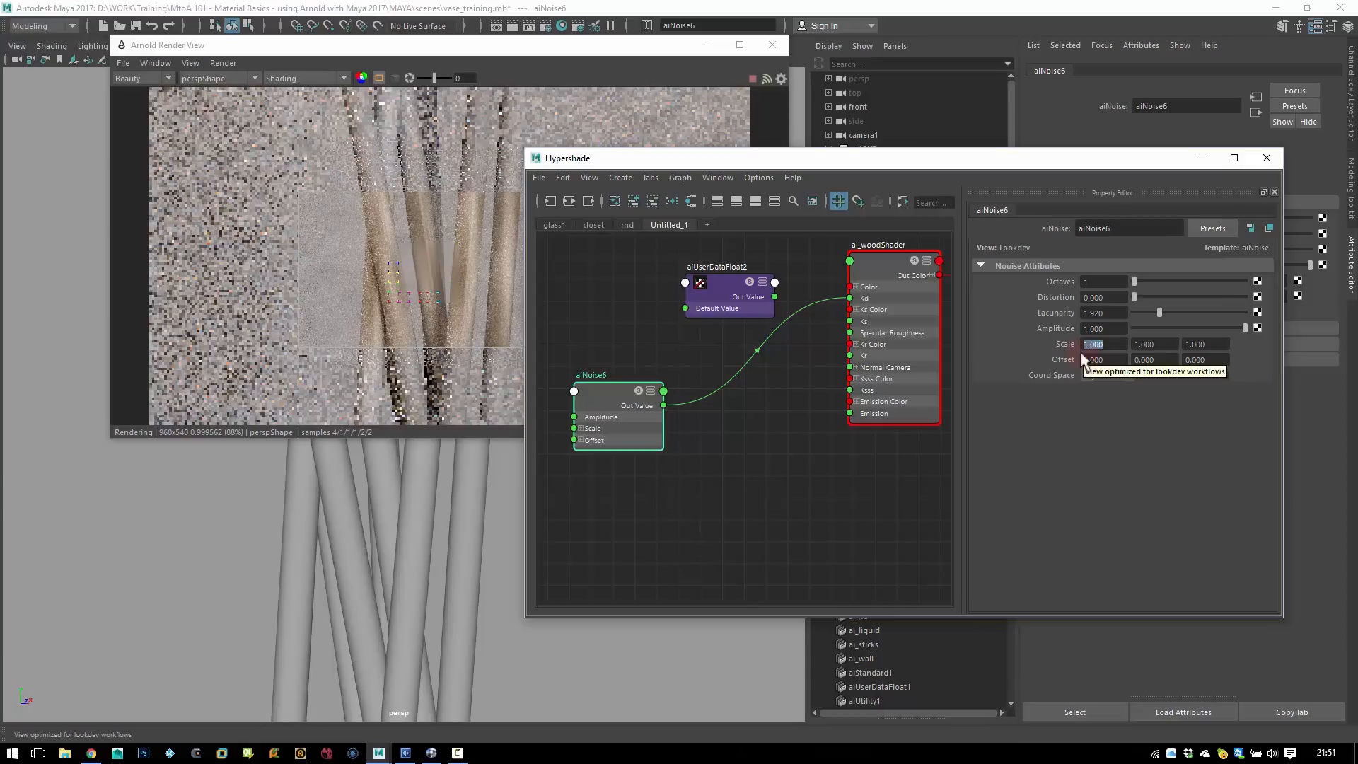
pyautogui.click(768, 414)
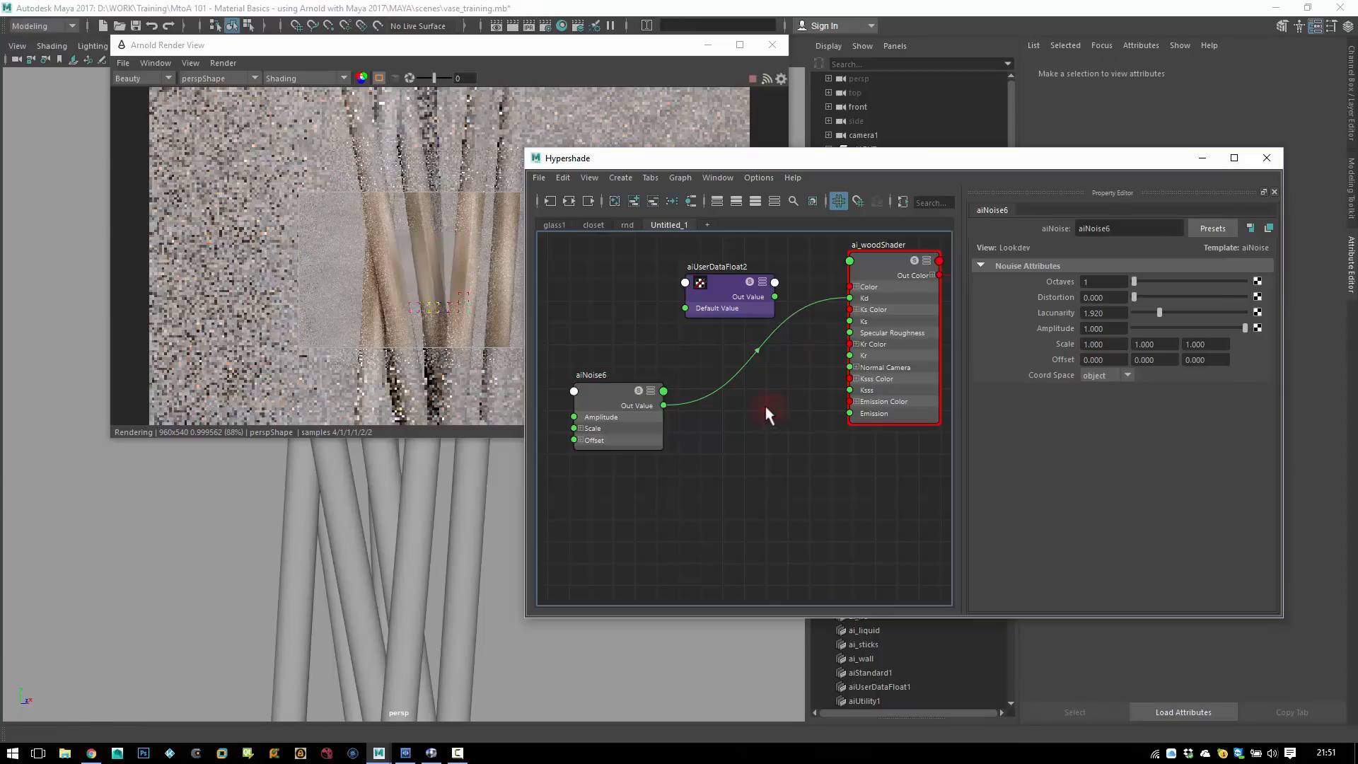
# - Reconnect aiUserDataFloat2 to ai_woodShader's Kd and restore the tan diffuse Color from the color history
pyautogui.moveTo(845, 299); pyautogui.dragTo(773, 297)
pyautogui.click(897, 274)
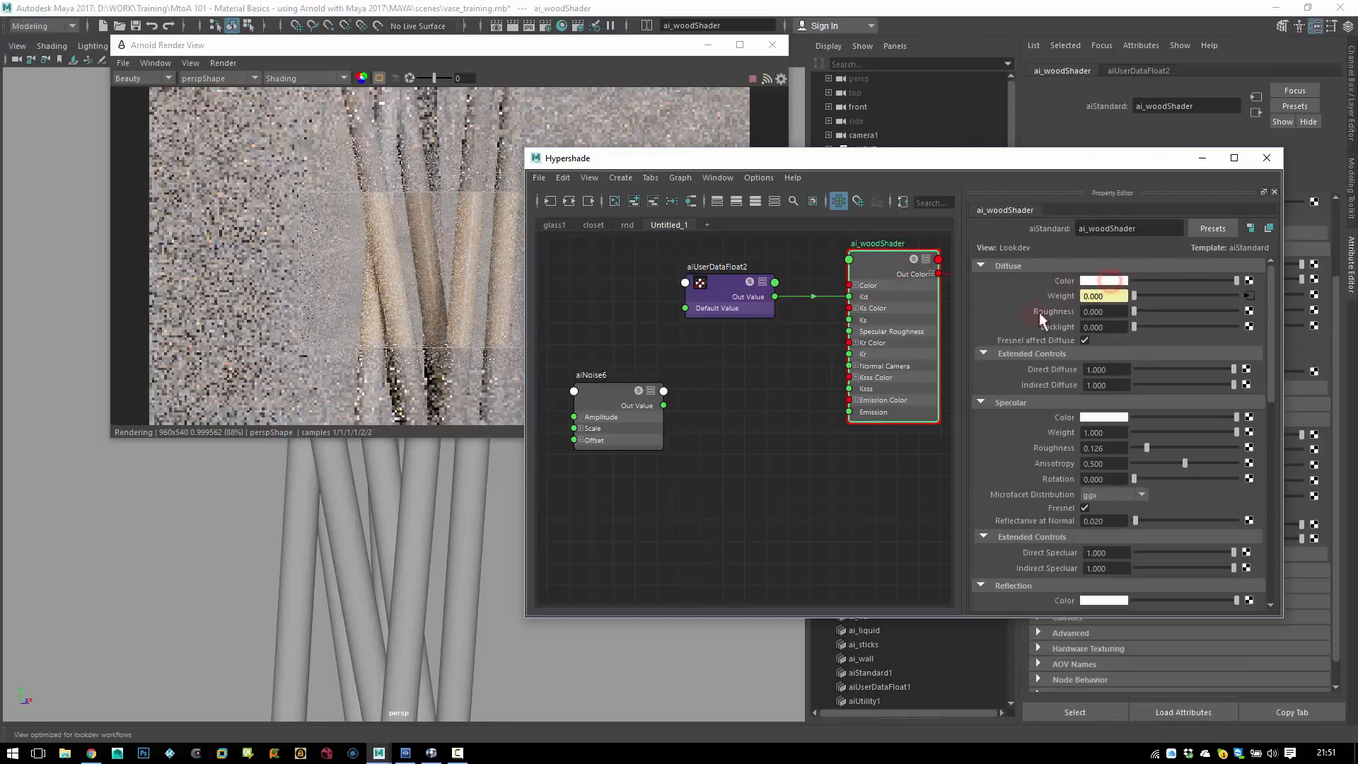
pyautogui.click(1108, 283)
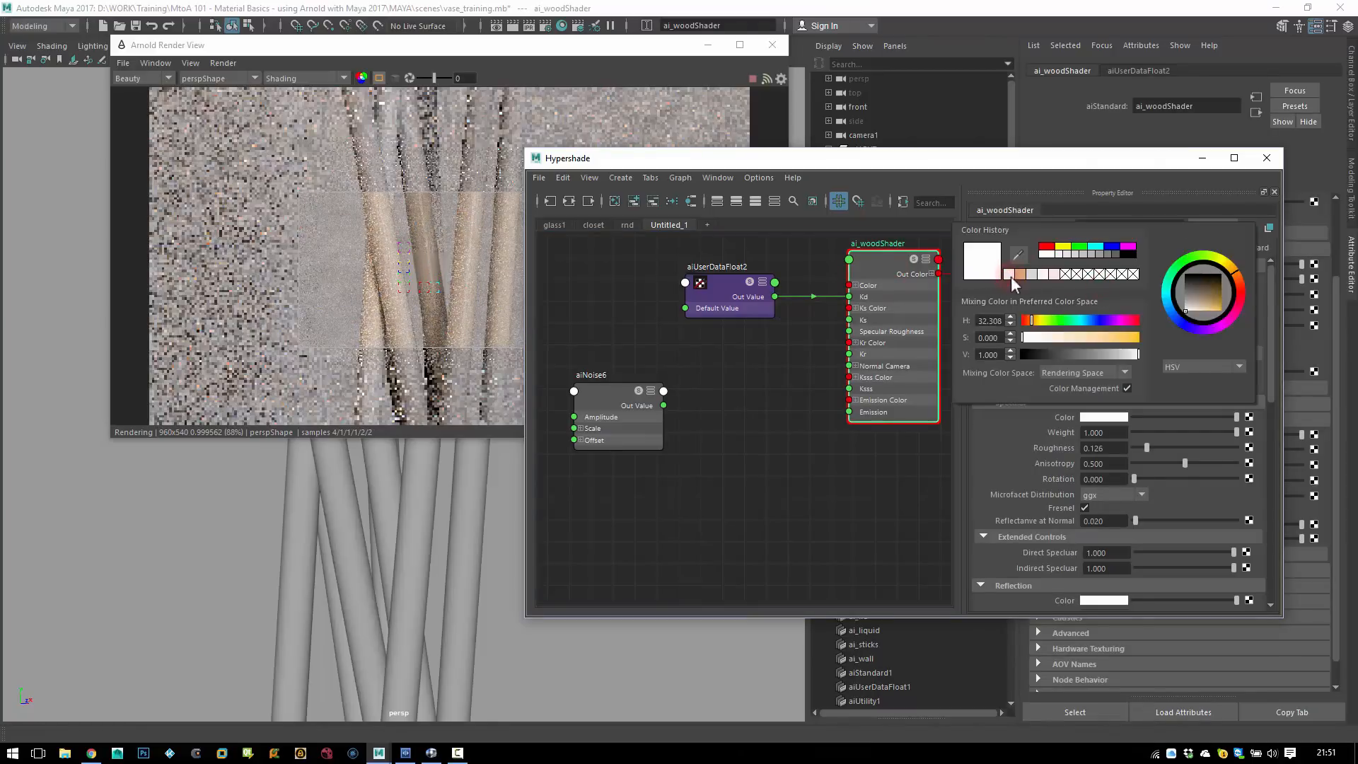
pyautogui.click(1016, 275)
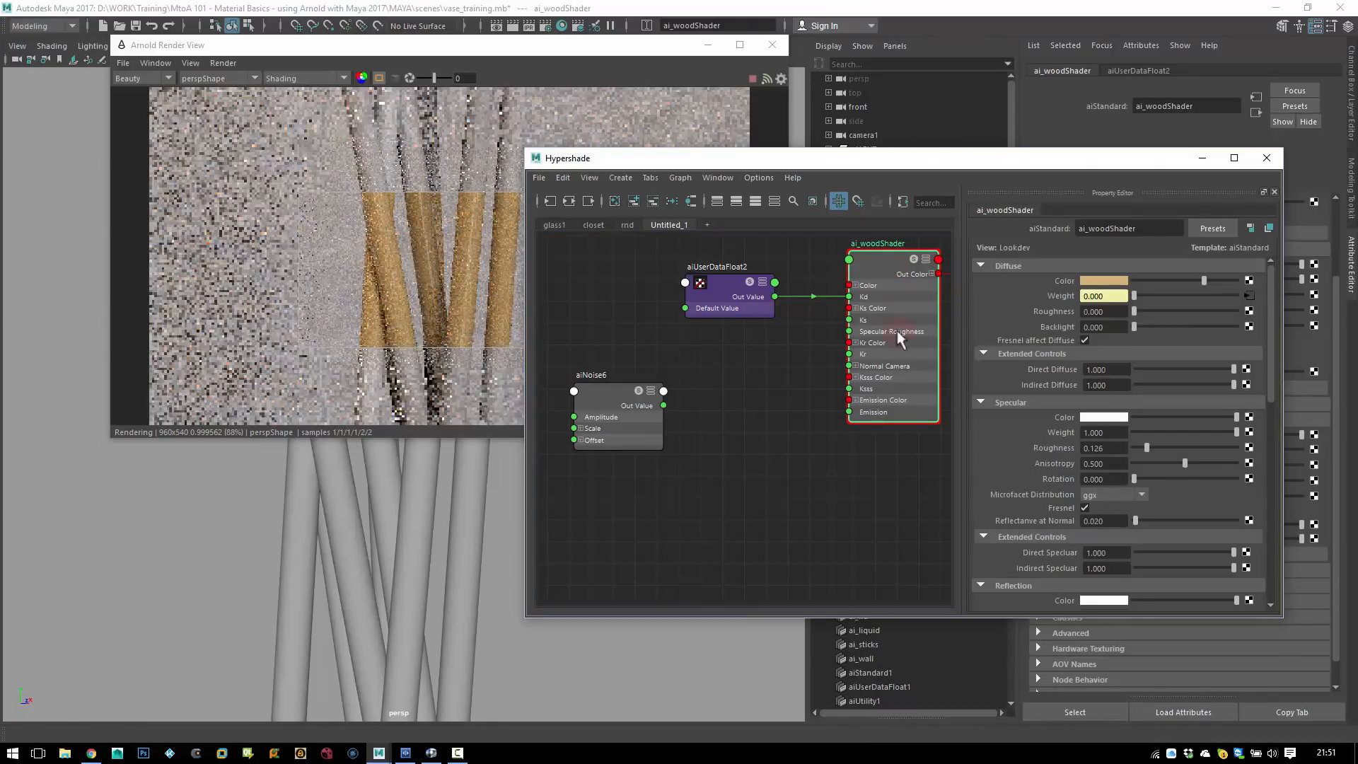
# - Connect the noise node's Out Value to the Ksss input of ai_woodShader
pyautogui.click(723, 434)
pyautogui.moveTo(622, 388); pyautogui.dragTo(848, 388)
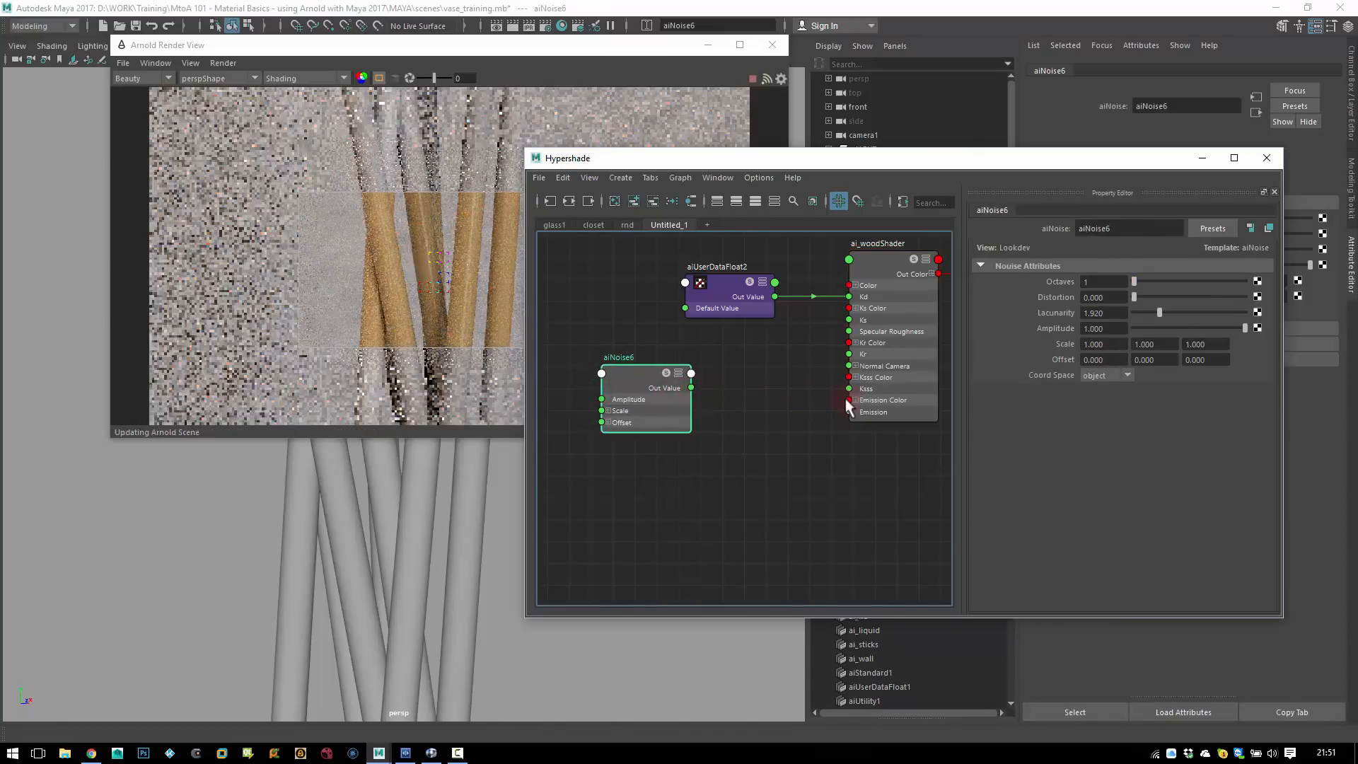
pyautogui.moveTo(627, 372); pyautogui.dragTo(629, 376)
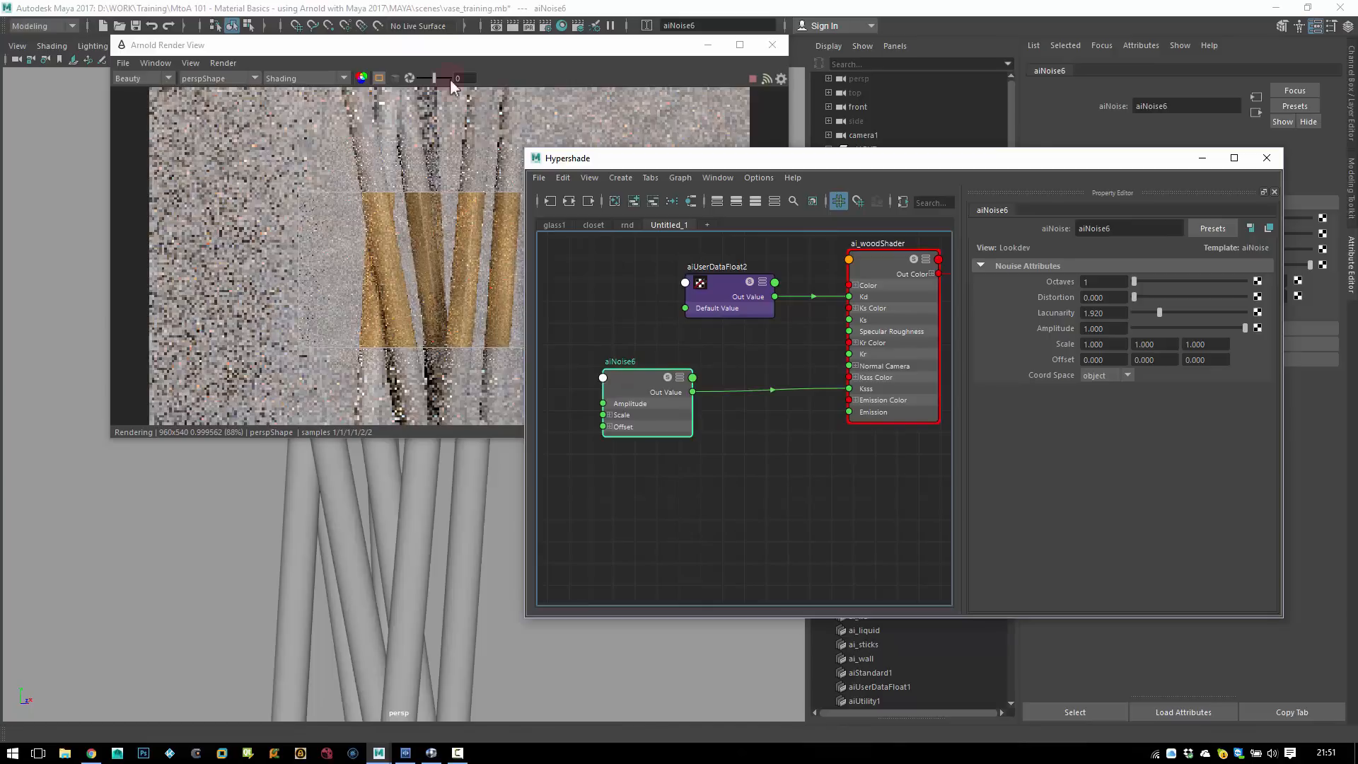
# - Set the Arnold render to Isolate Selected to examine the noise pattern on the sticks
pyautogui.click(290, 74)
pyautogui.click(290, 169)
pyautogui.click(425, 273)
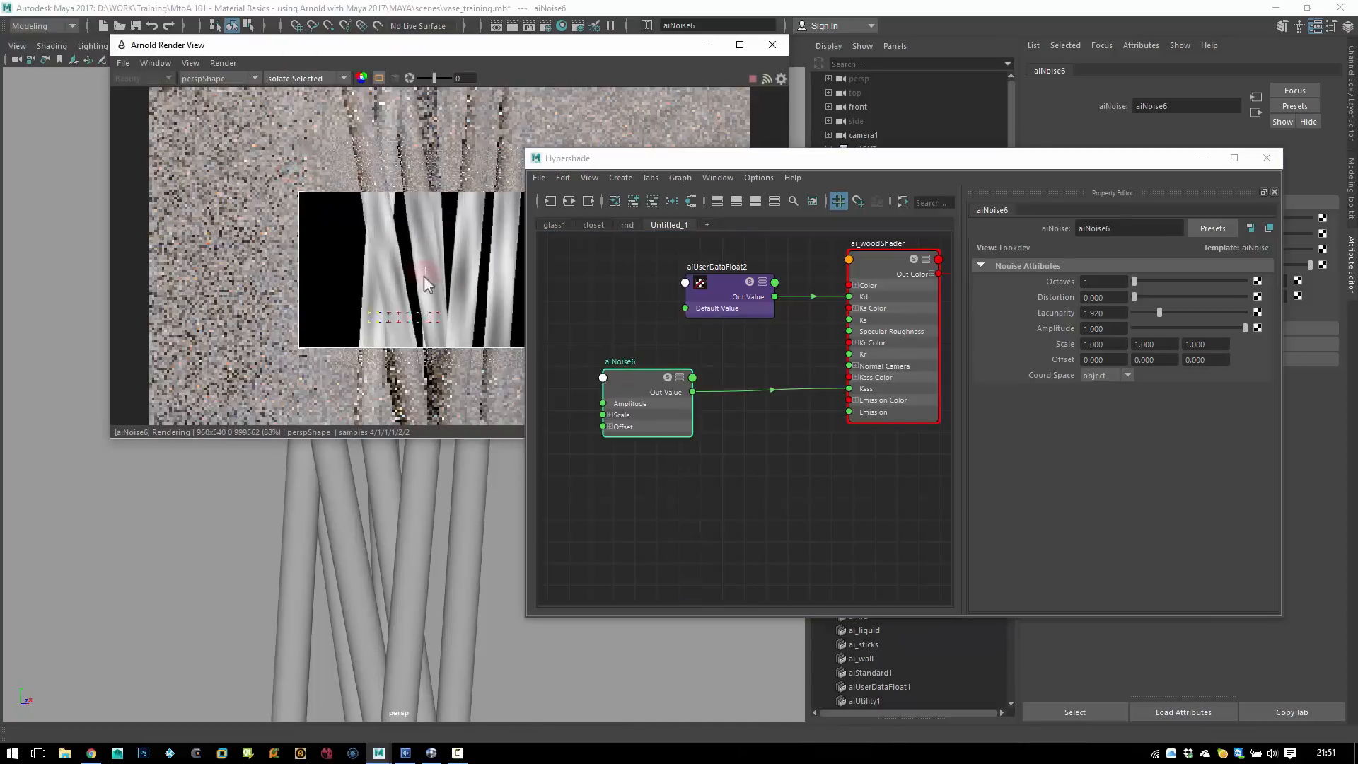
pyautogui.moveTo(635, 373); pyautogui.dragTo(632, 377)
# - Set the noise's X Scale to 50 and enlarge the Arnold Render View and its render region over the sticks
pyautogui.moveTo(1109, 345); pyautogui.dragTo(1061, 344)
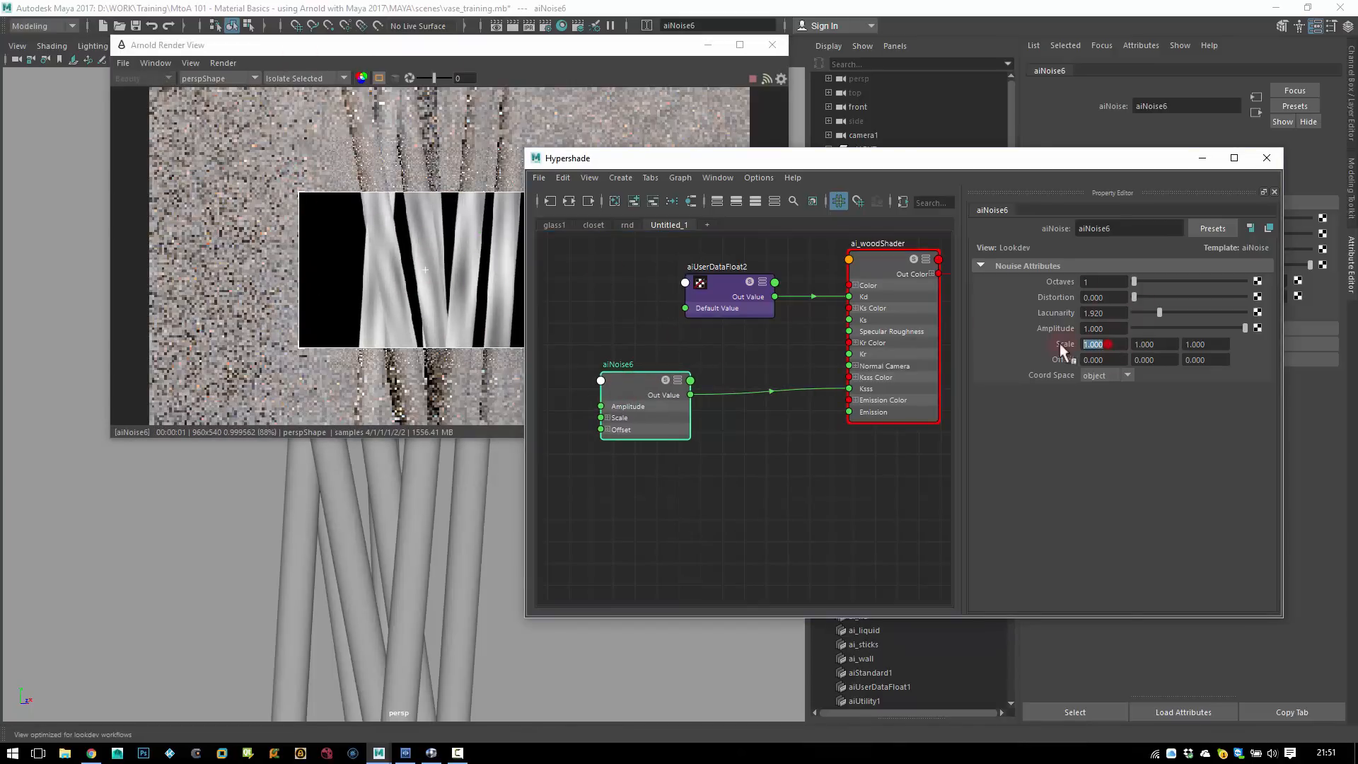
pyautogui.write('50')
pyautogui.press('Tab')
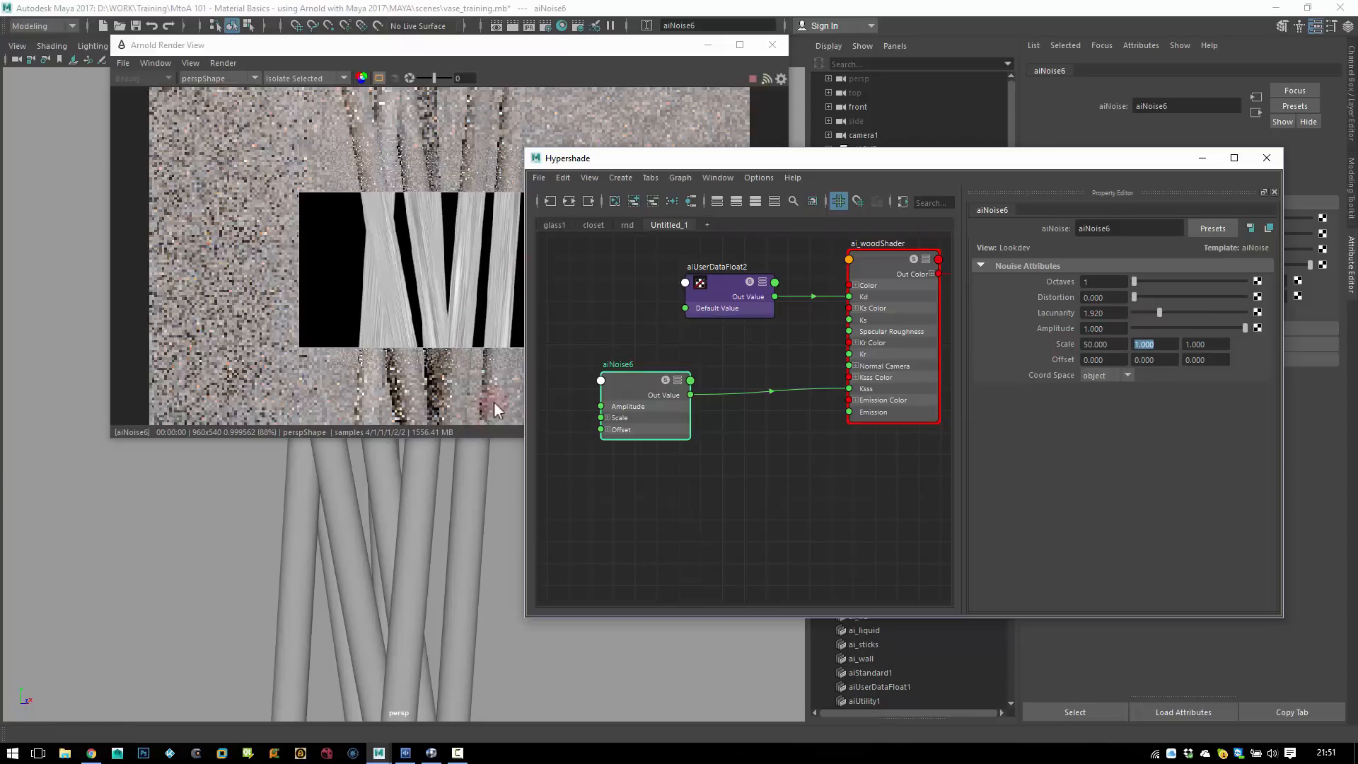
pyautogui.moveTo(463, 437); pyautogui.dragTo(464, 656)
pyautogui.moveTo(329, 198); pyautogui.dragTo(509, 573)
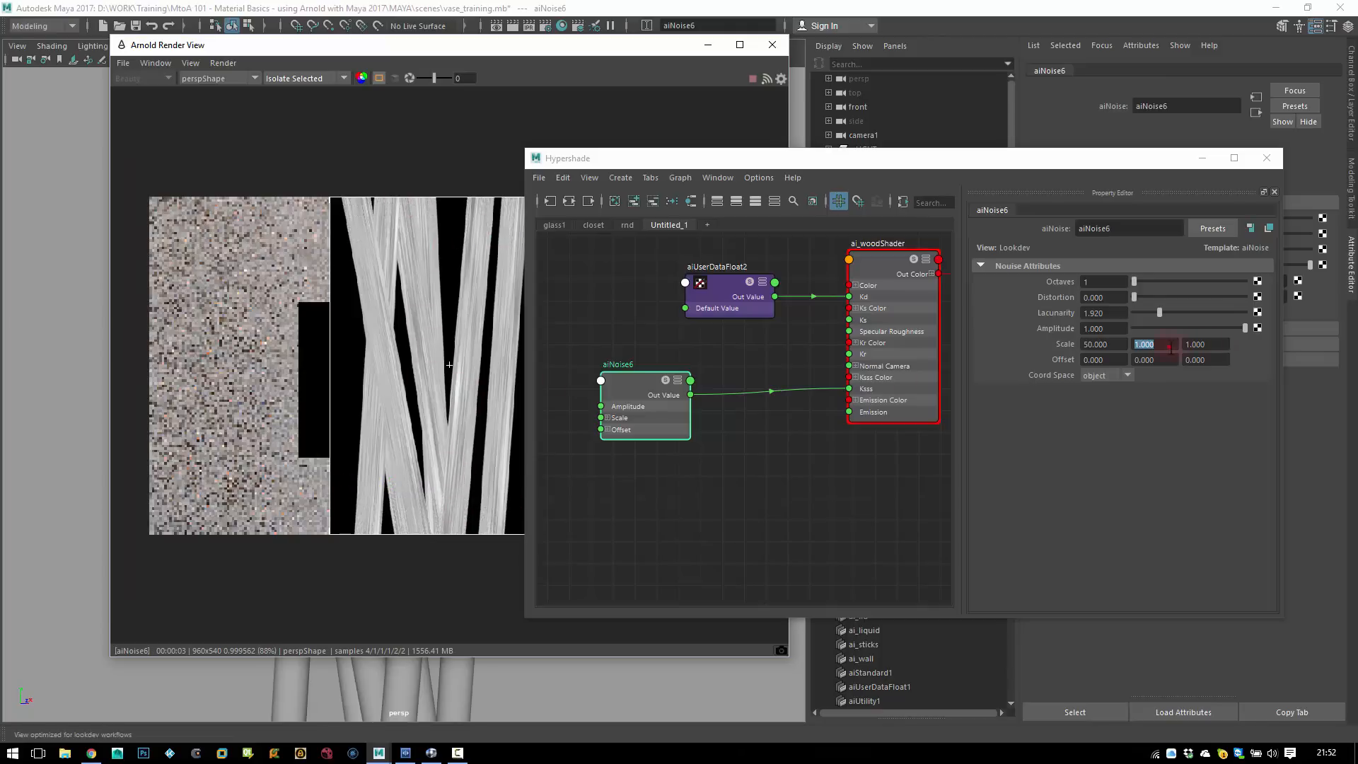
# - Try a Y Scale of 50 on the noise node and set it back to 1
pyautogui.moveTo(1171, 348); pyautogui.dragTo(1105, 334)
pyautogui.write('50')
pyautogui.press('Return')
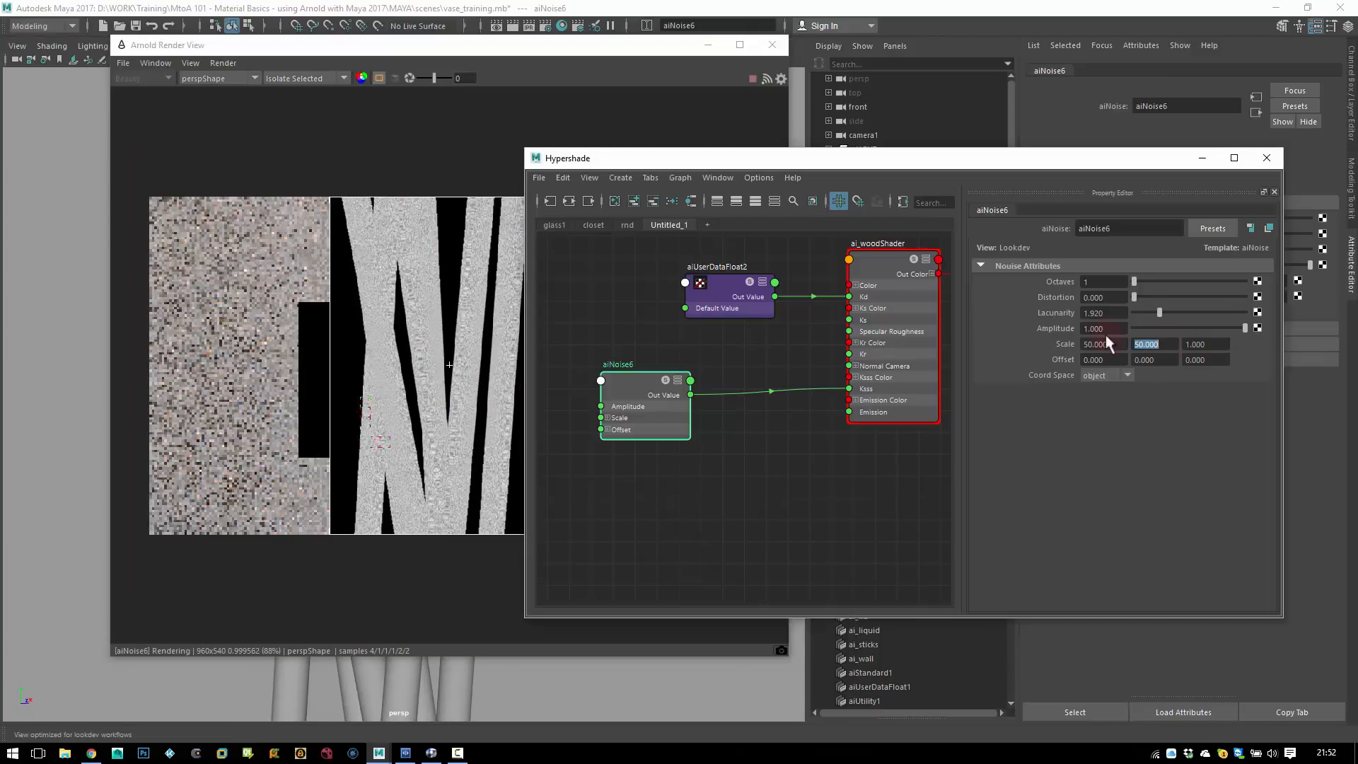
pyautogui.write('1')
pyautogui.press('Return')
# - Set the noise's Z Scale to 10 after trying 50 and 20
pyautogui.press('Tab')
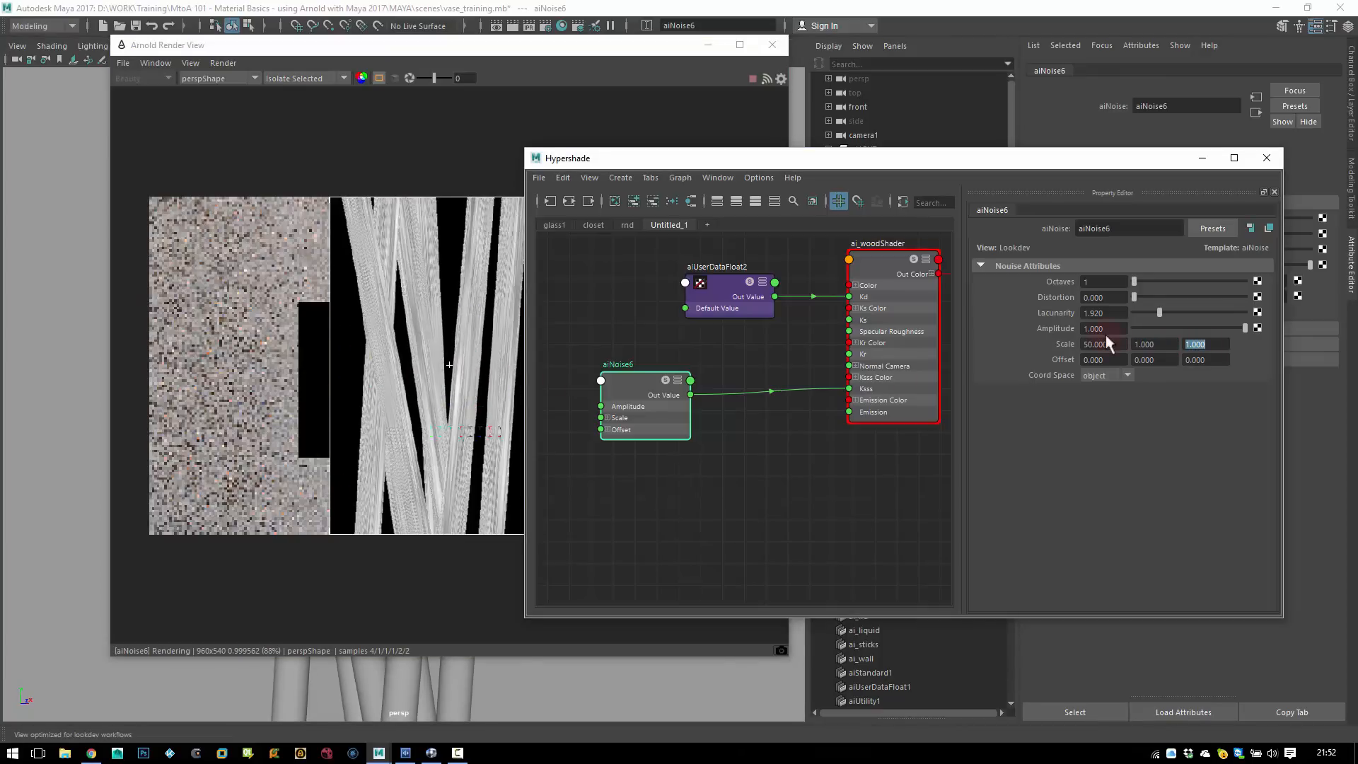
pyautogui.write('50')
pyautogui.press('Return')
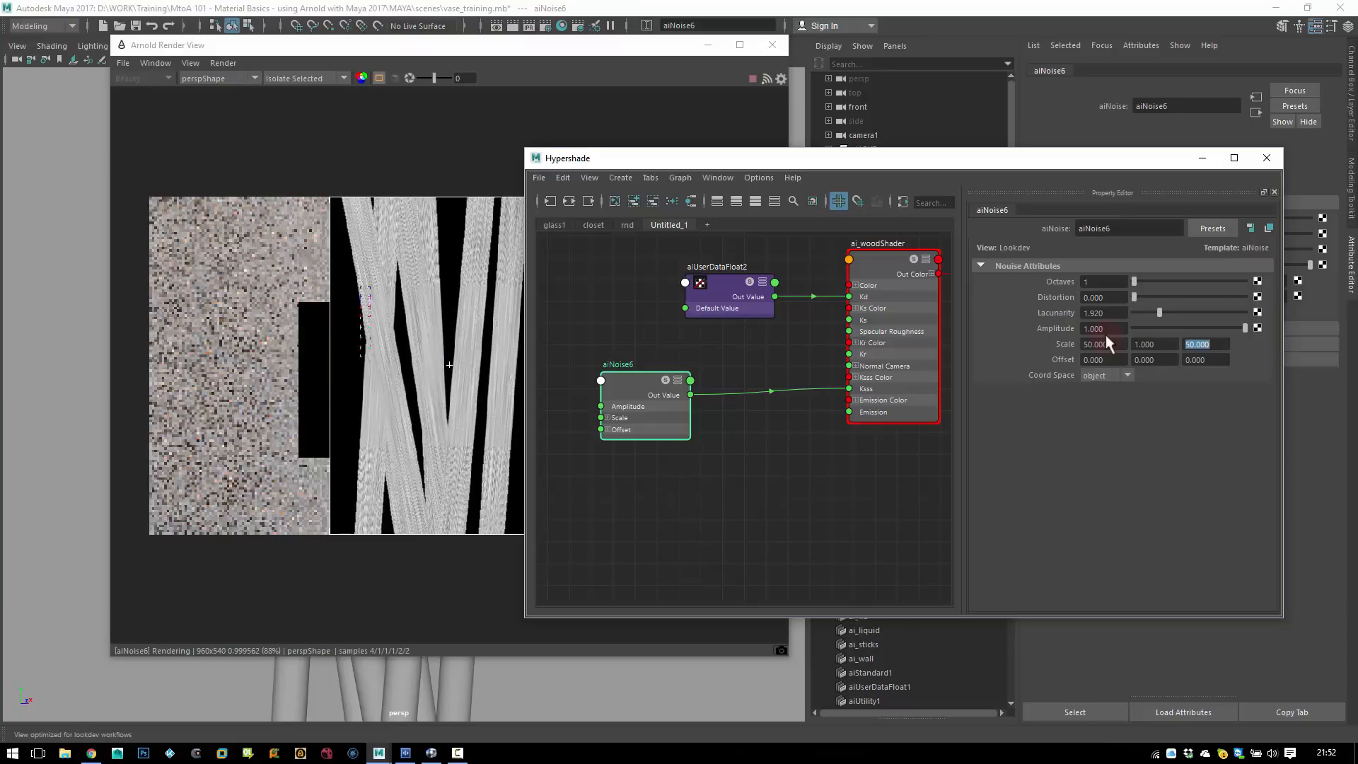
pyautogui.write('20')
pyautogui.press('Return')
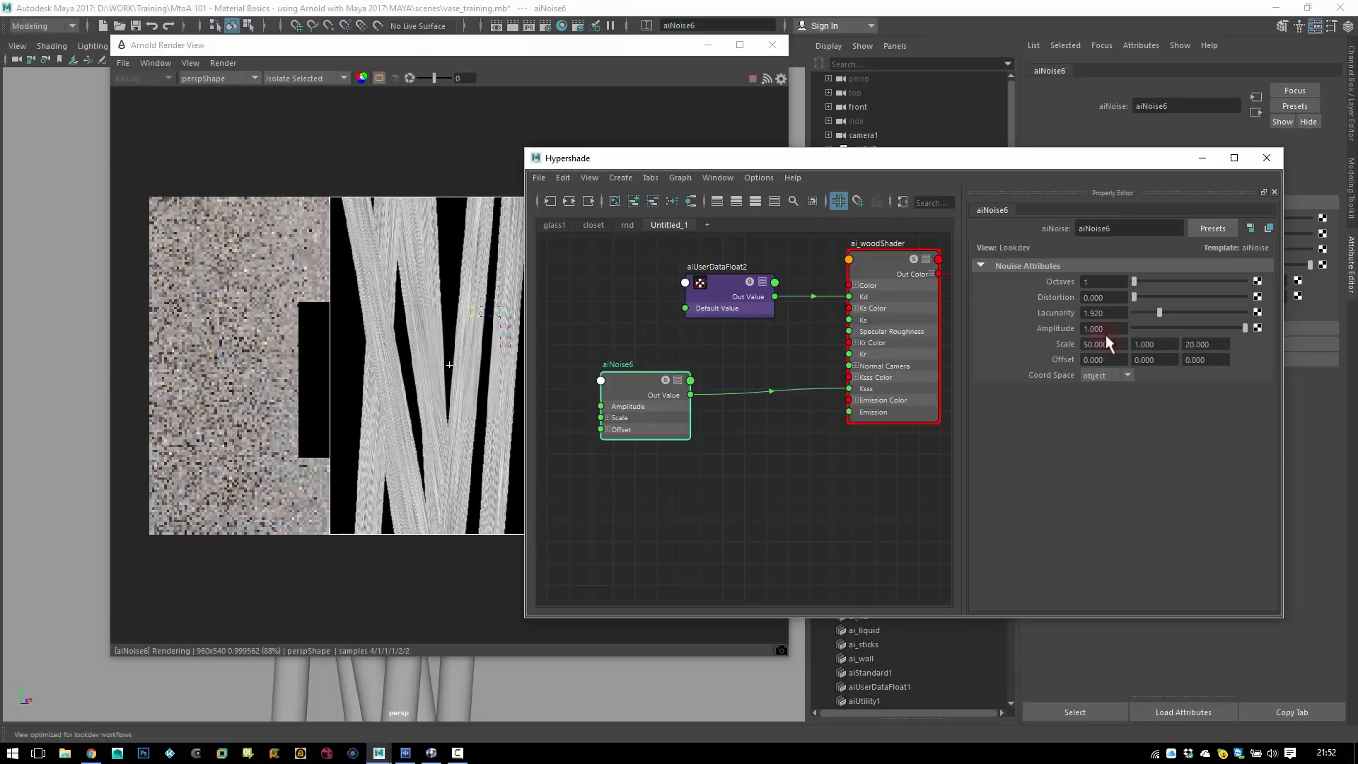
pyautogui.write('0')
pyautogui.press('Return')
pyautogui.write('20')
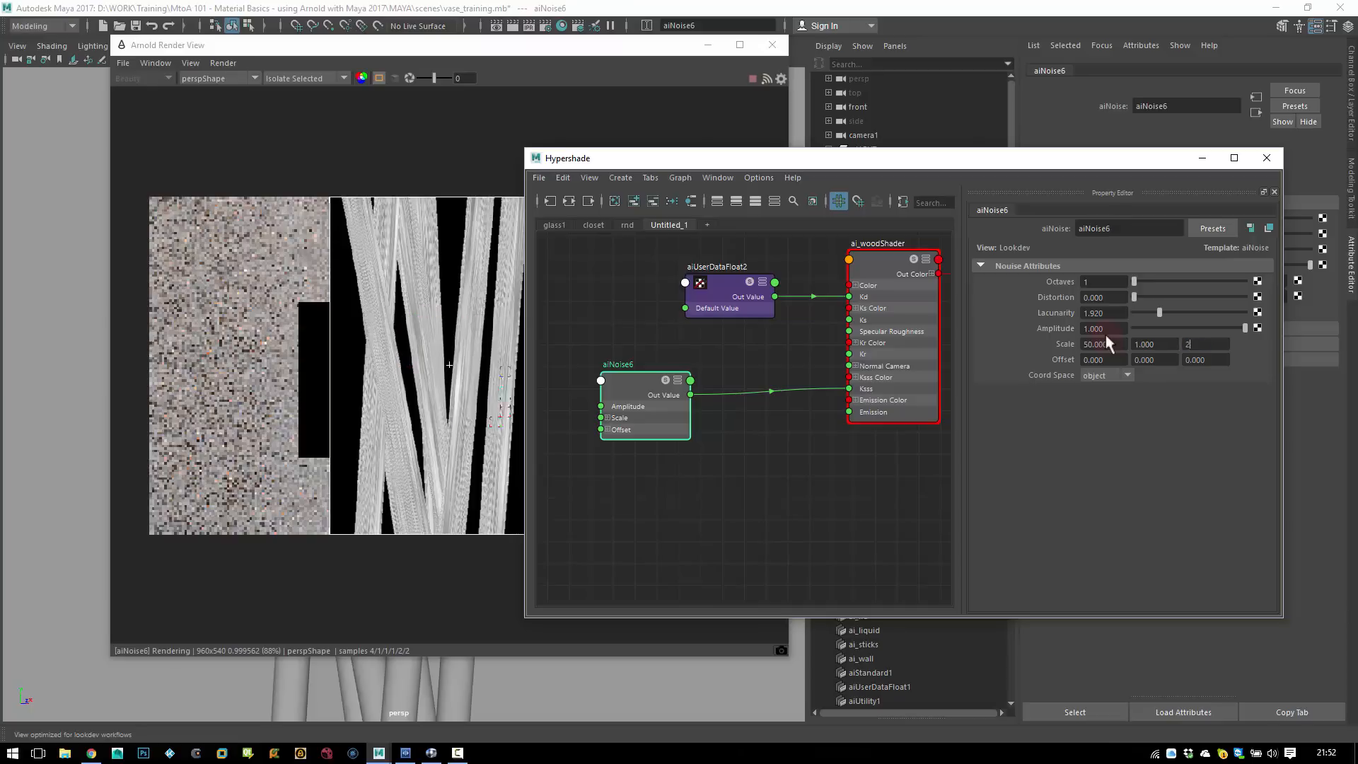
pyautogui.press('Return')
pyautogui.write('10')
pyautogui.press('Return')
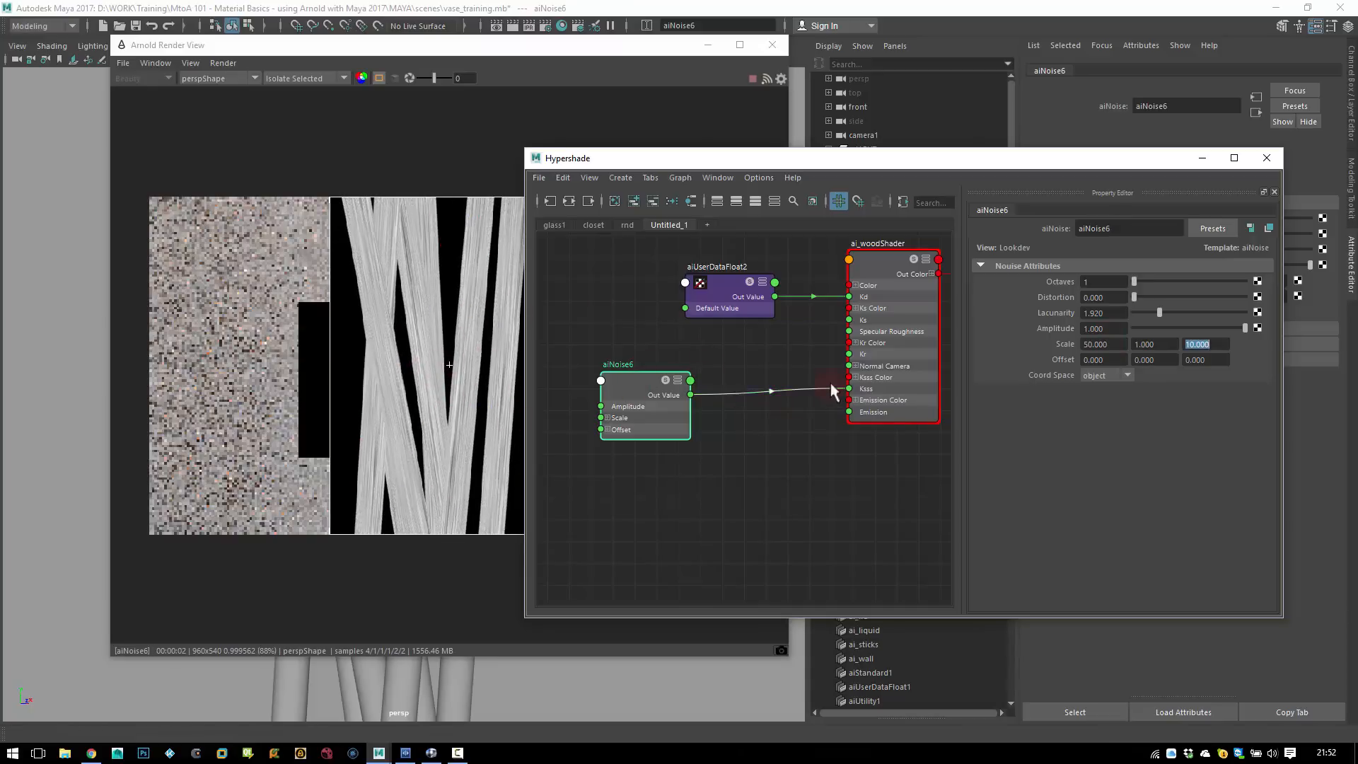
# - Disconnect the noise from ai_woodShader's Ksss and set the Sub-Surface Scattering Weight to 0.671
pyautogui.moveTo(815, 391); pyautogui.dragTo(795, 409)
pyautogui.click(878, 362)
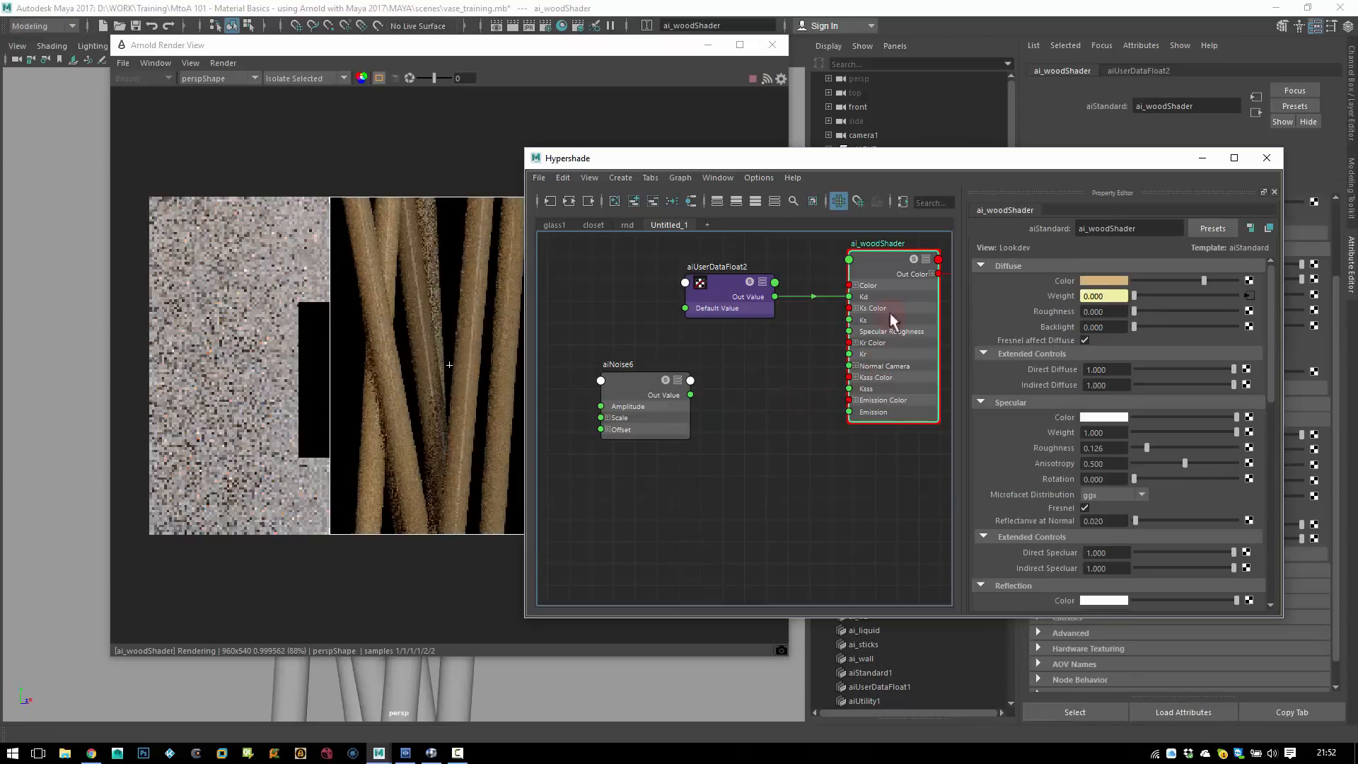
pyautogui.moveTo(1269, 352); pyautogui.dragTo(1300, 548)
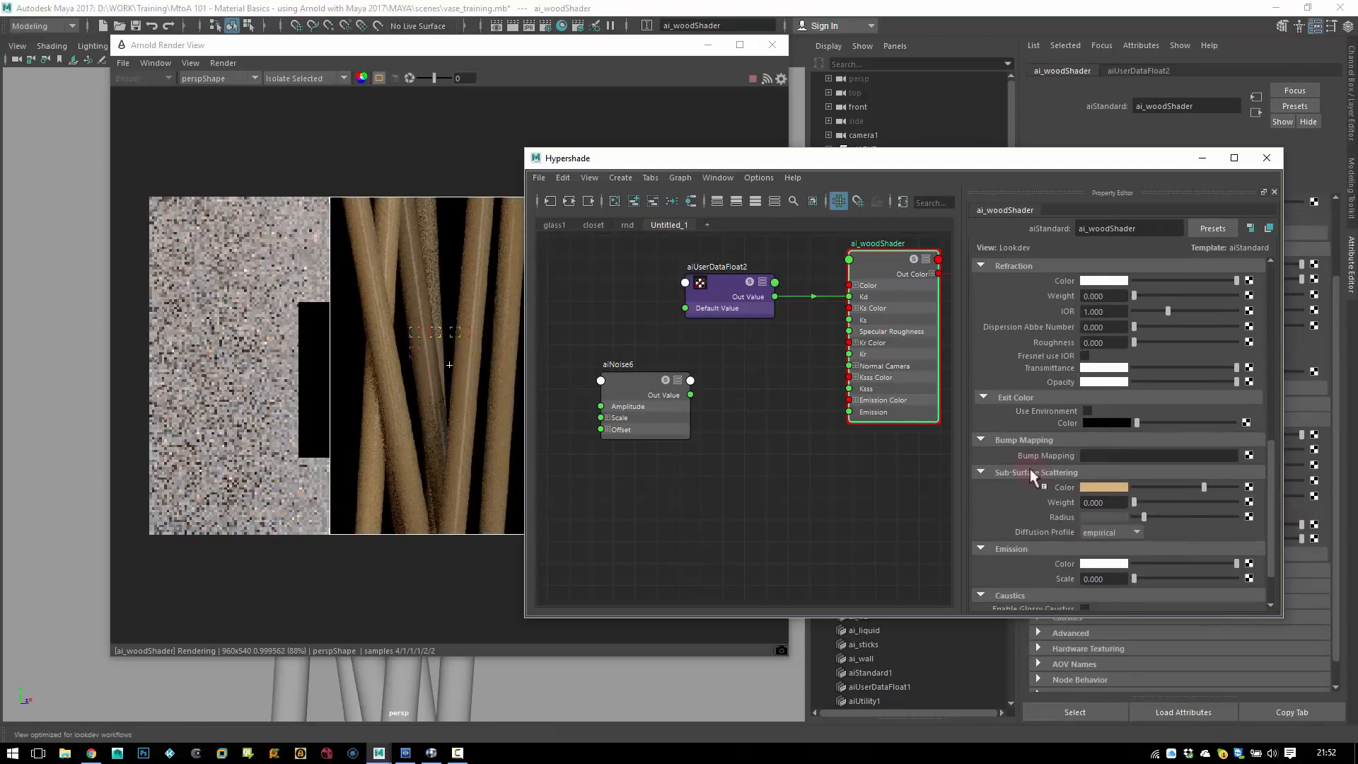
pyautogui.moveTo(1140, 502); pyautogui.dragTo(1201, 500)
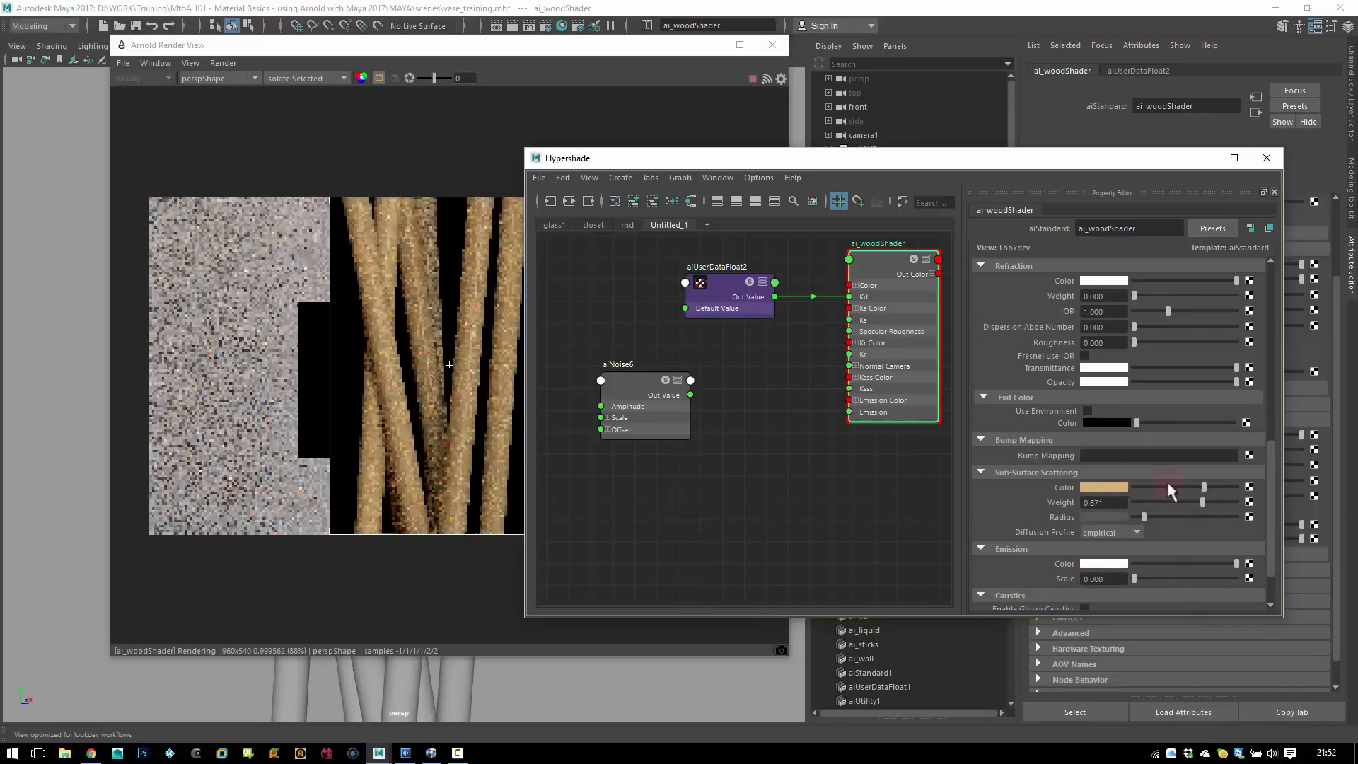
# - Switch the Arnold render from Isolate Selected back to Shading mode
pyautogui.click(304, 78)
pyautogui.click(298, 94)
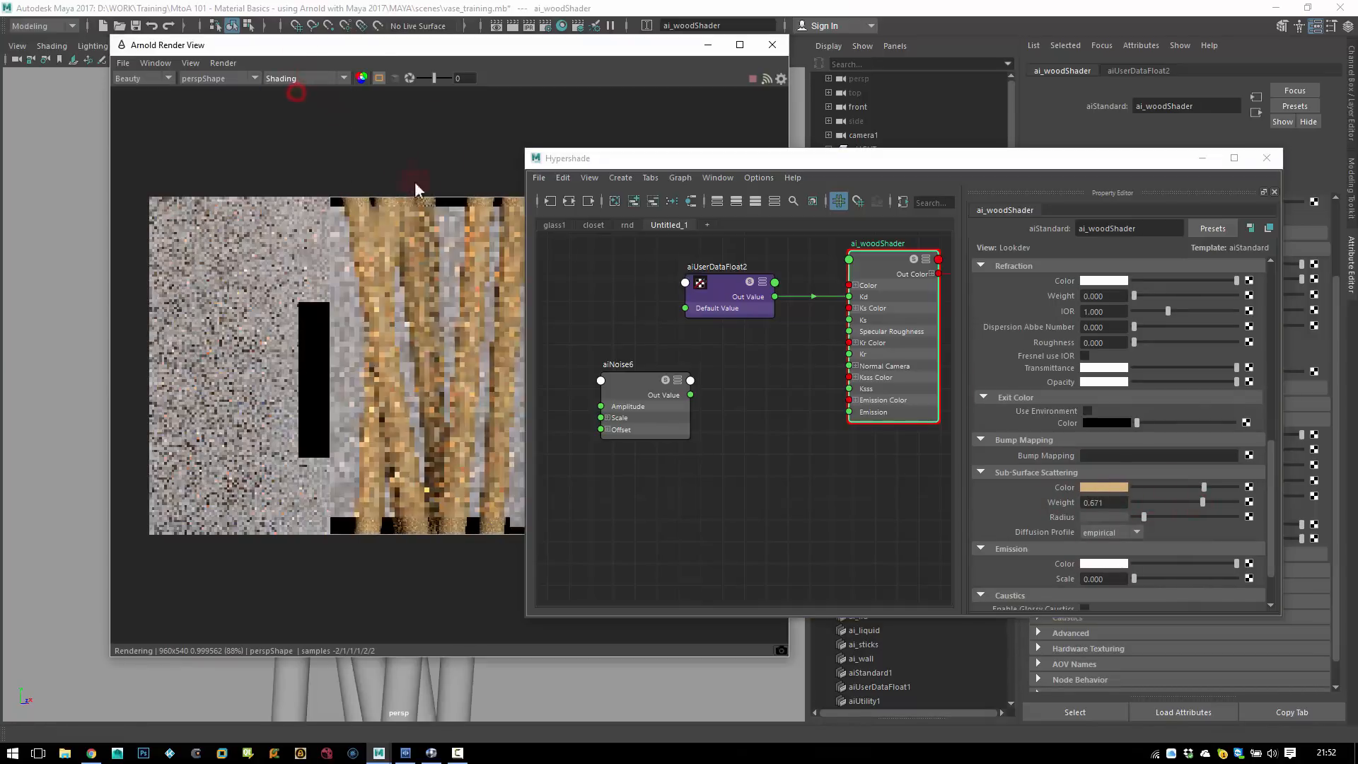
# - Save the current vase_training scene
pyautogui.keyDown('alt'); pyautogui.moveTo(798, 372); pyautogui.dragTo(734, 387, button='middle'); pyautogui.keyUp('alt')
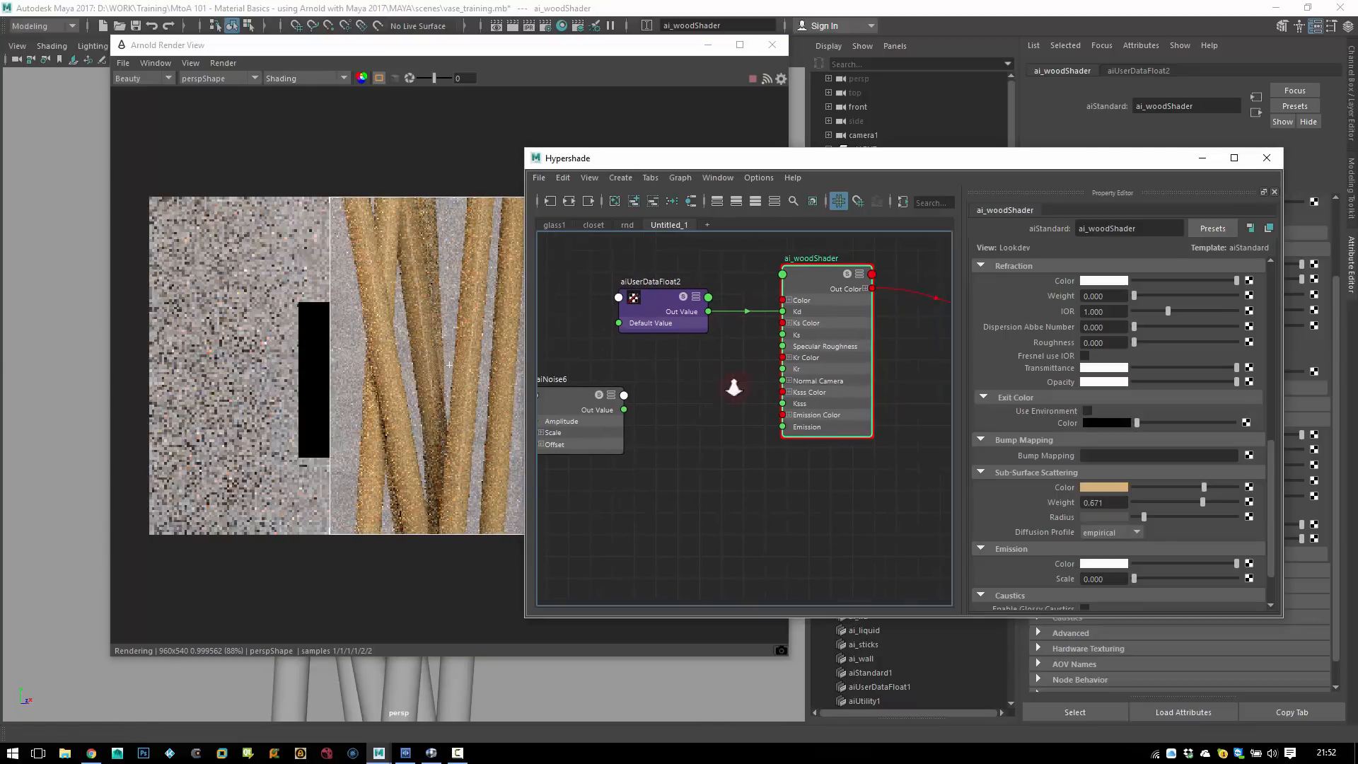
pyautogui.keyDown('alt'); pyautogui.moveTo(733, 386); pyautogui.dragTo(720, 396, button='right'); pyautogui.keyUp('alt')
pyautogui.hotkey('ctrl', 's')
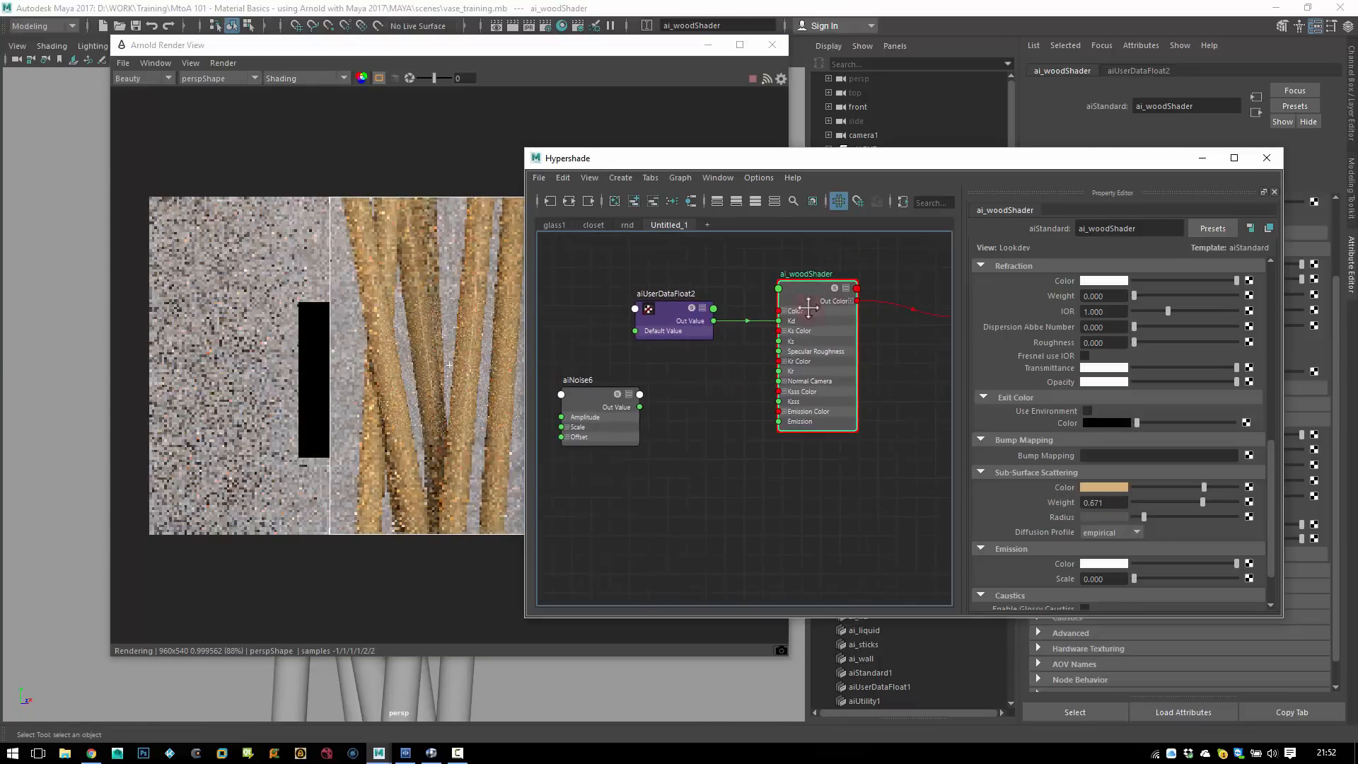
# - Assign aiNoise6 to the Displacement mat. attribute of the wood shader's shading group, adding a displacement shader
pyautogui.keyDown('alt'); pyautogui.moveTo(802, 299); pyautogui.dragTo(762, 306, button='middle'); pyautogui.keyUp('alt')
pyautogui.keyDown('alt'); pyautogui.moveTo(763, 306); pyautogui.dragTo(755, 308, button='right'); pyautogui.keyUp('alt')
pyautogui.moveTo(919, 305); pyautogui.dragTo(893, 304)
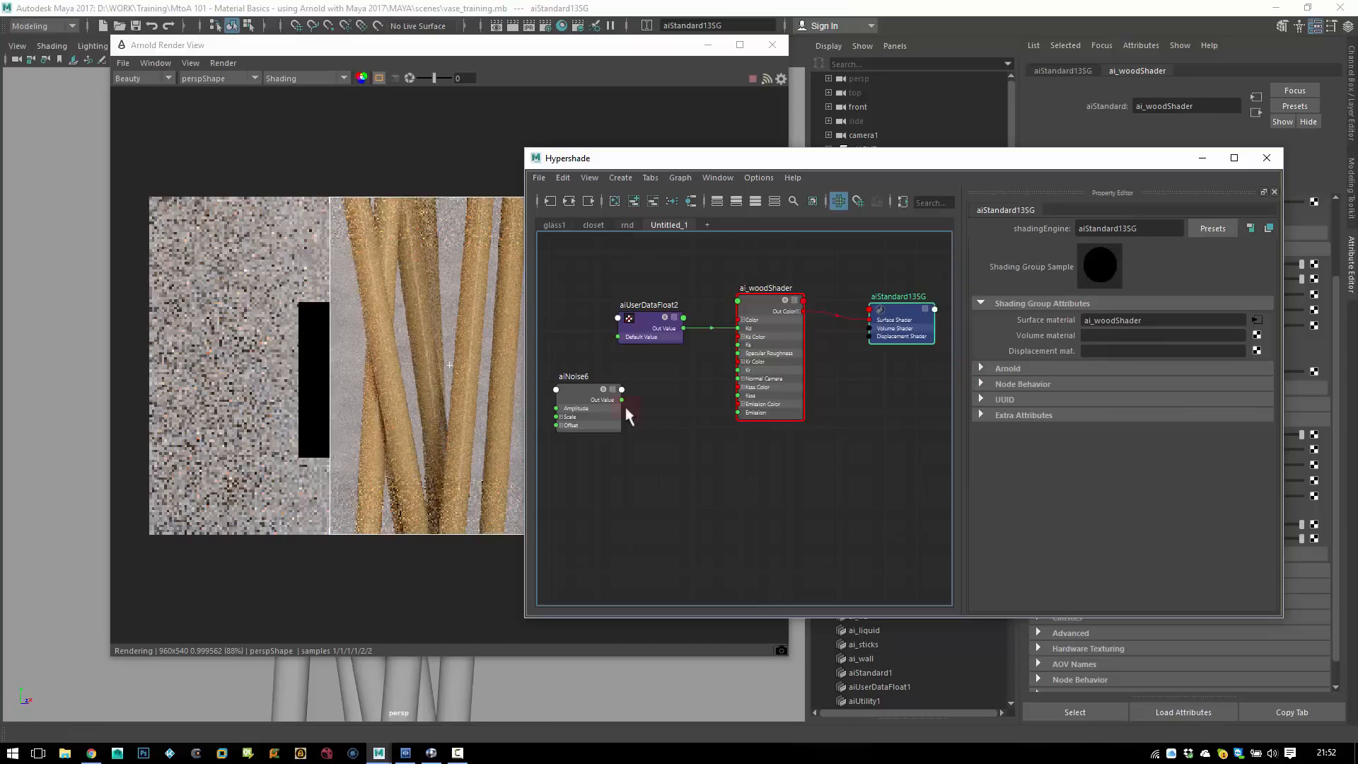
pyautogui.moveTo(571, 388); pyautogui.dragTo(1047, 350, button='middle')
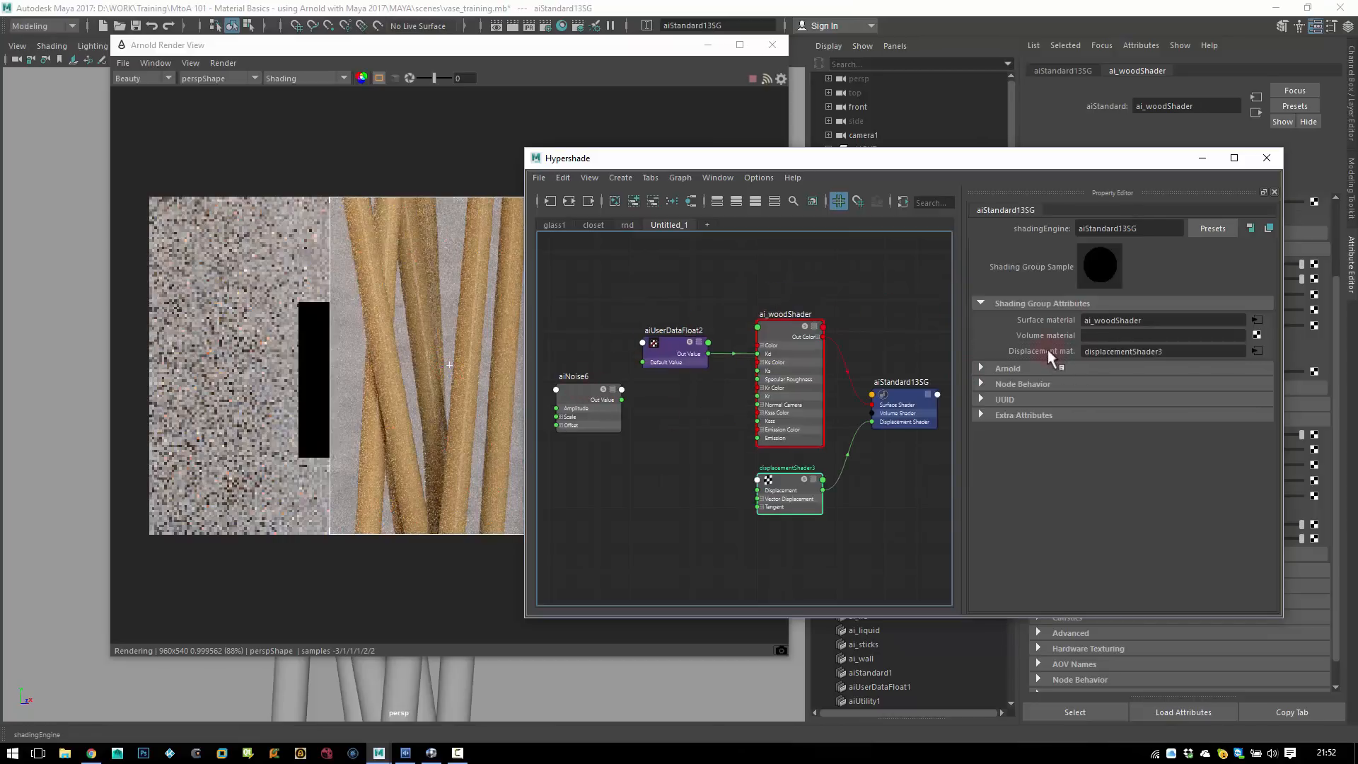
# - Connect the noise's Out Value to the displacement shader's Displacement input and render a region across the sticks
pyautogui.click(803, 401)
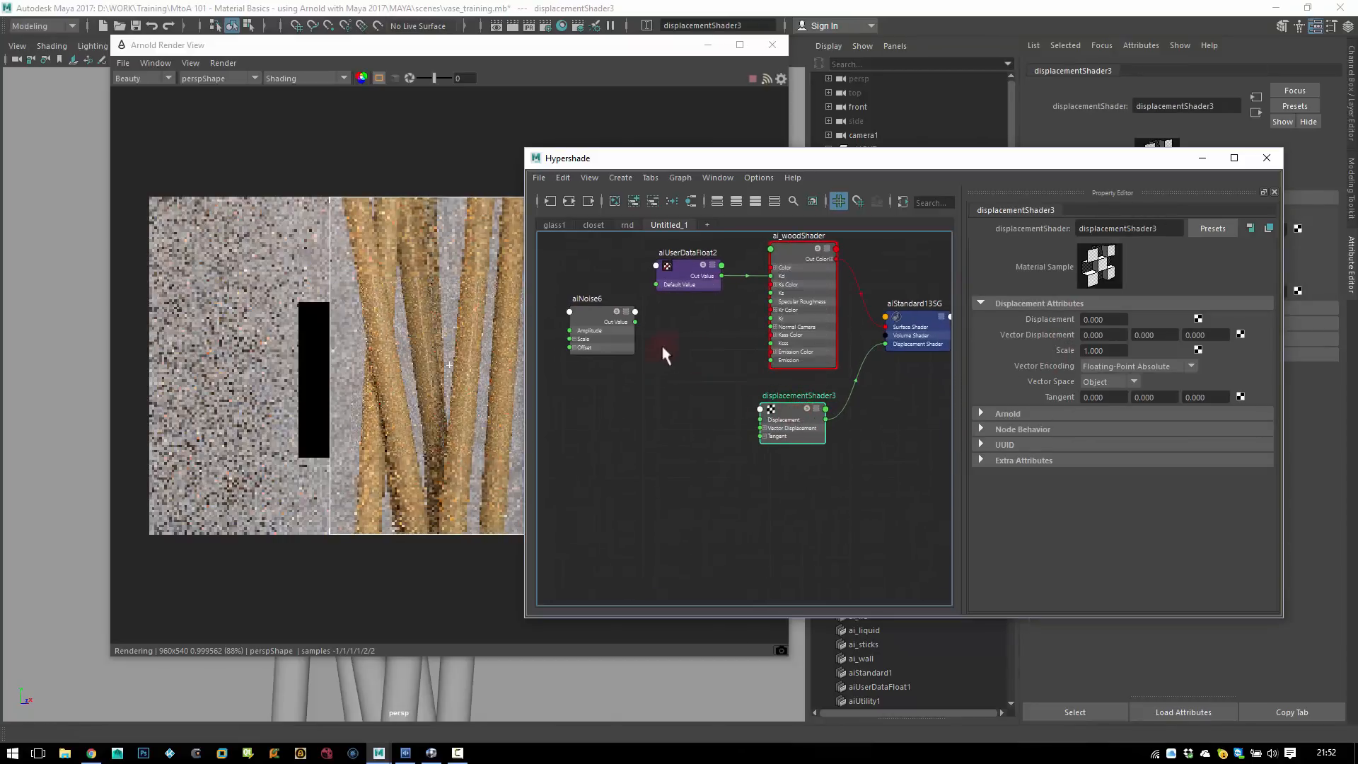
pyautogui.moveTo(596, 311); pyautogui.dragTo(660, 391)
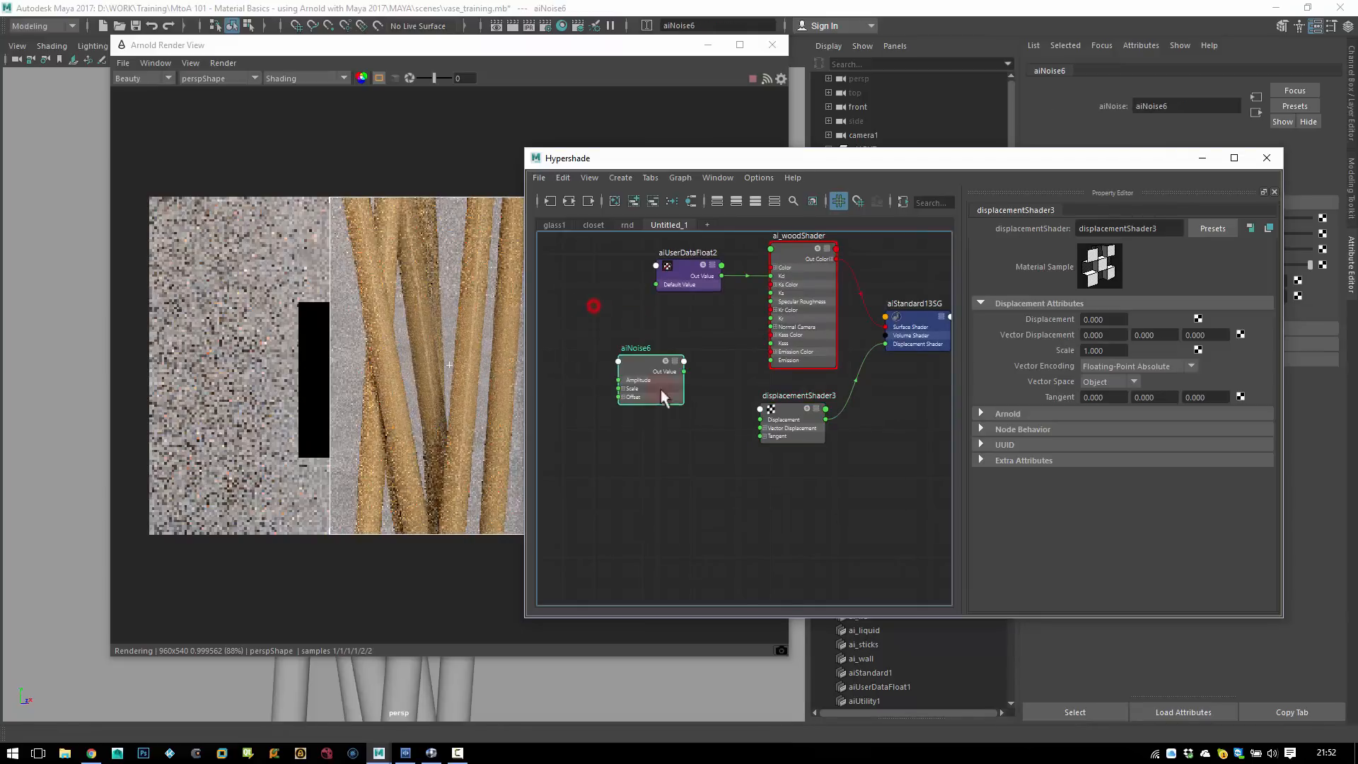
pyautogui.scroll(3, 703, 410)
pyautogui.keyDown('alt'); pyautogui.moveTo(798, 439); pyautogui.dragTo(806, 438, button='right'); pyautogui.keyUp('alt')
pyautogui.keyDown('alt'); pyautogui.moveTo(777, 427); pyautogui.dragTo(700, 418, button='middle'); pyautogui.keyUp('alt')
pyautogui.moveTo(614, 385); pyautogui.dragTo(737, 409)
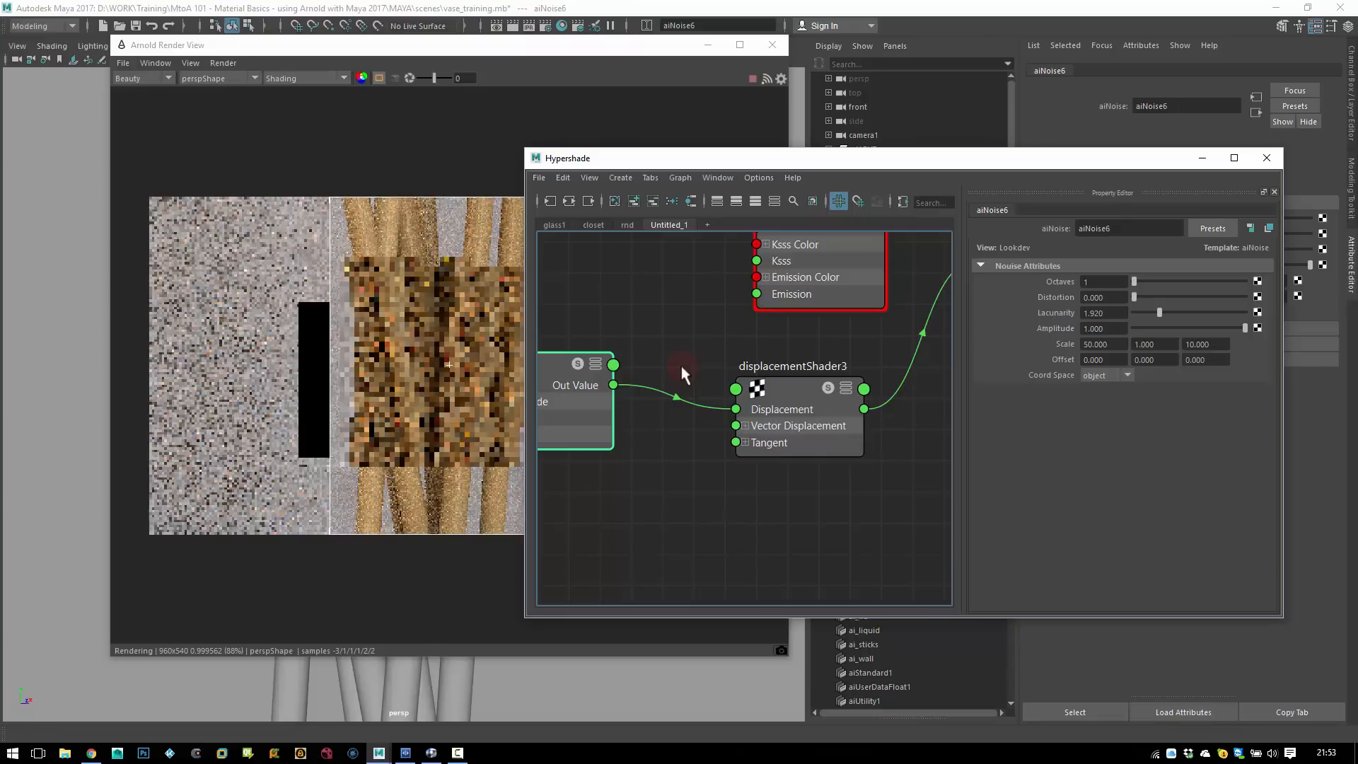
pyautogui.moveTo(625, 158); pyautogui.dragTo(705, 149)
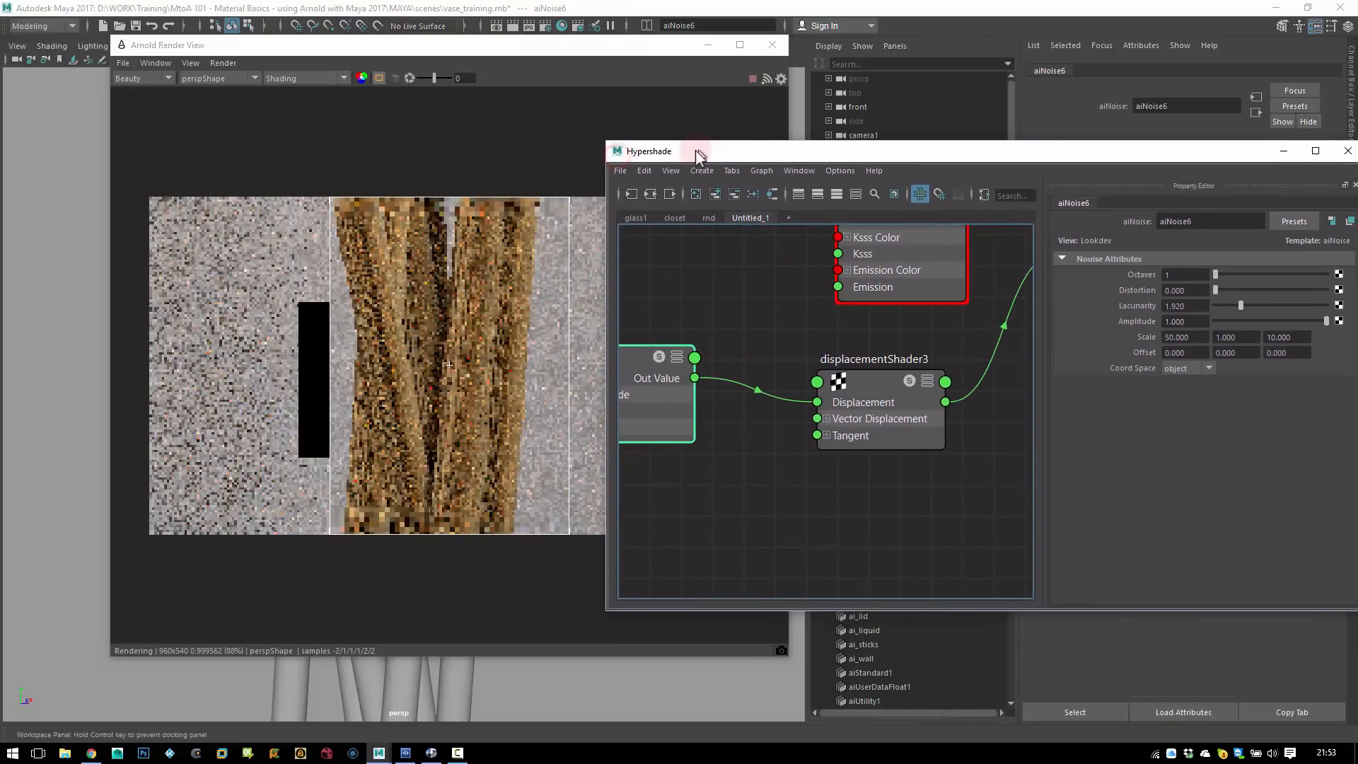
pyautogui.moveTo(423, 245); pyautogui.dragTo(556, 384)
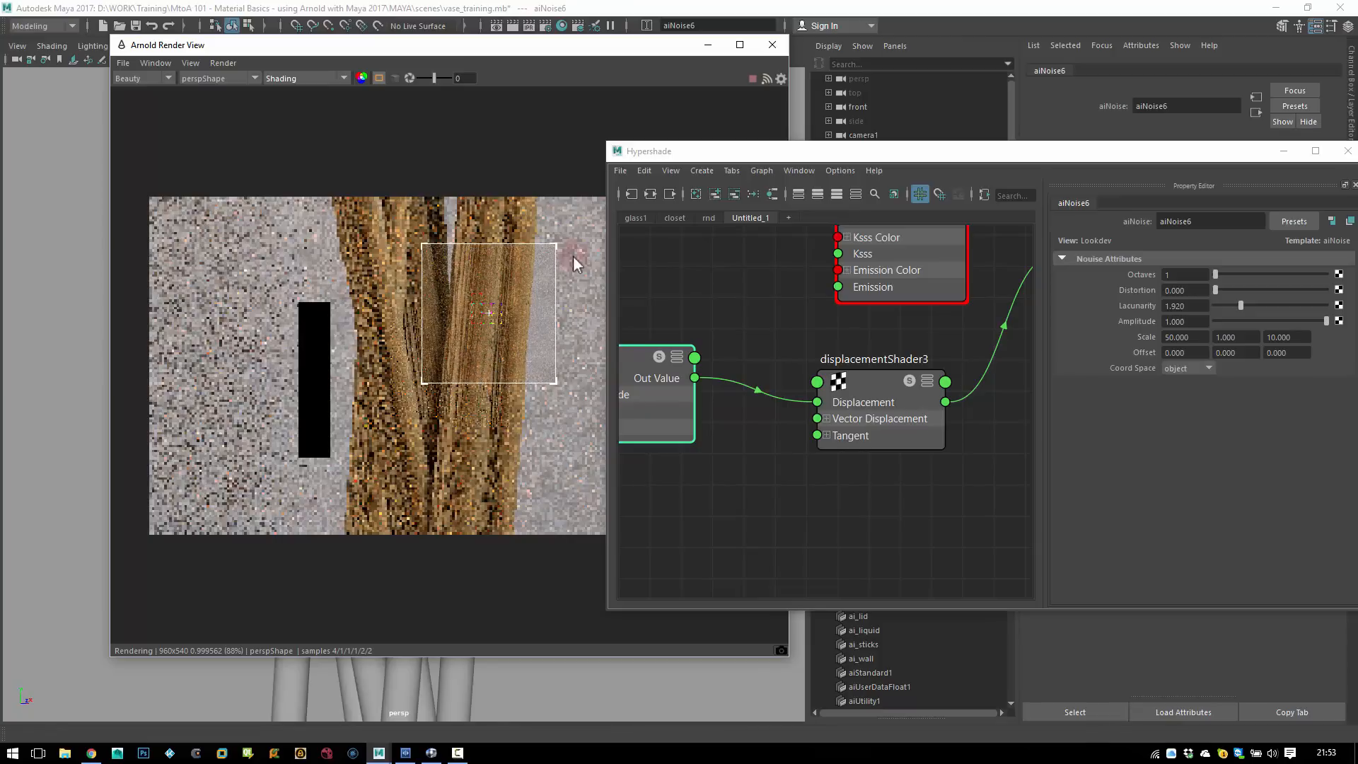
# - Set the displacement shader's Scalar Zero Value to 0.5 and turn off Auto Bump in its Arnold attributes
pyautogui.click(871, 382)
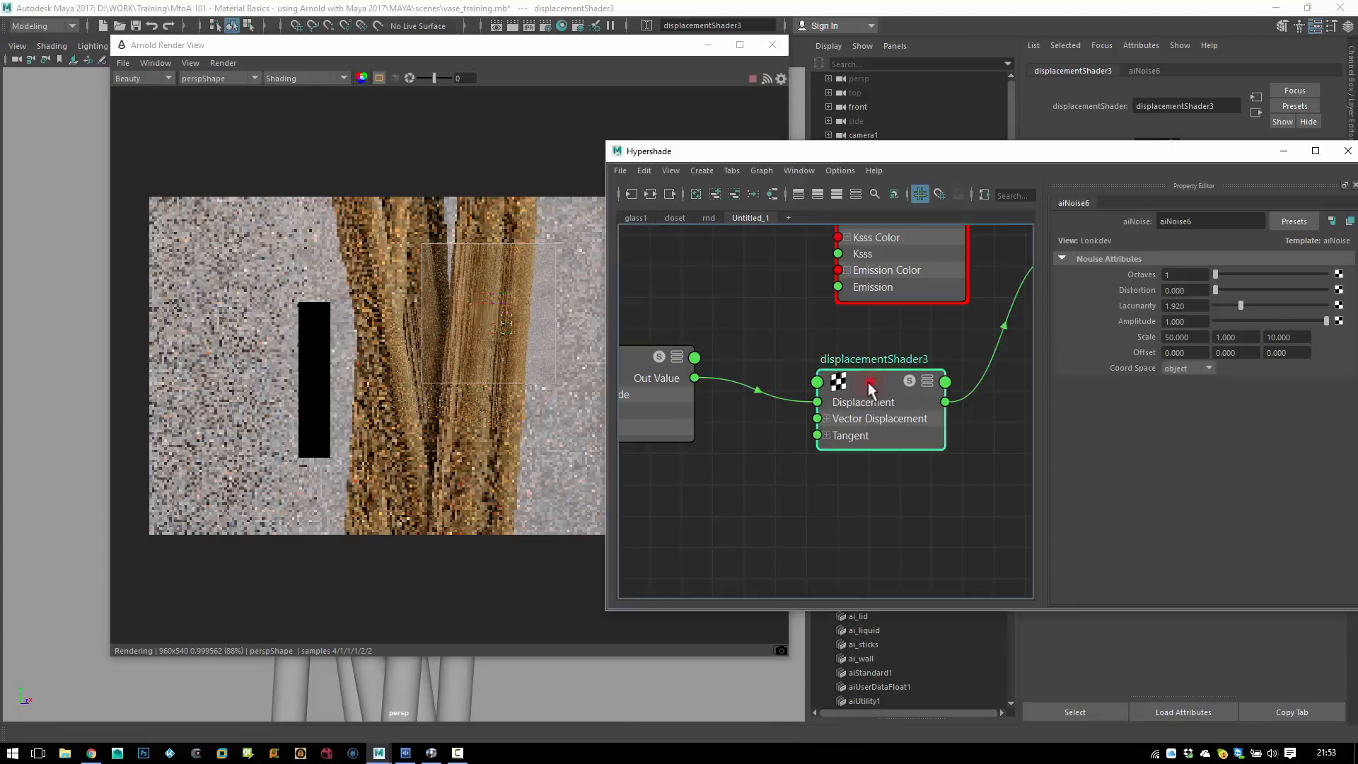
pyautogui.moveTo(1195, 343); pyautogui.dragTo(1154, 344)
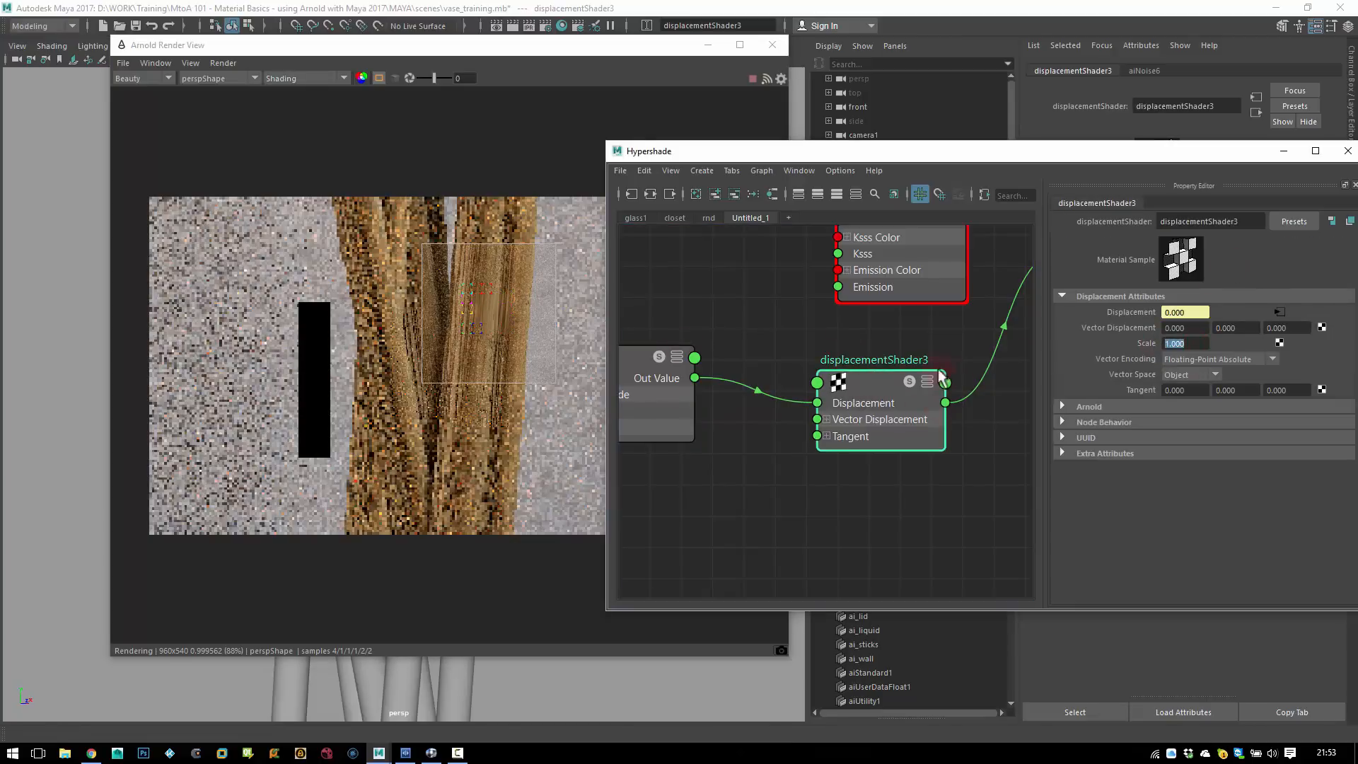
pyautogui.scroll(-3, 885, 363)
pyautogui.keyDown('alt'); pyautogui.moveTo(884, 363); pyautogui.dragTo(809, 394, button='middle'); pyautogui.keyUp('alt')
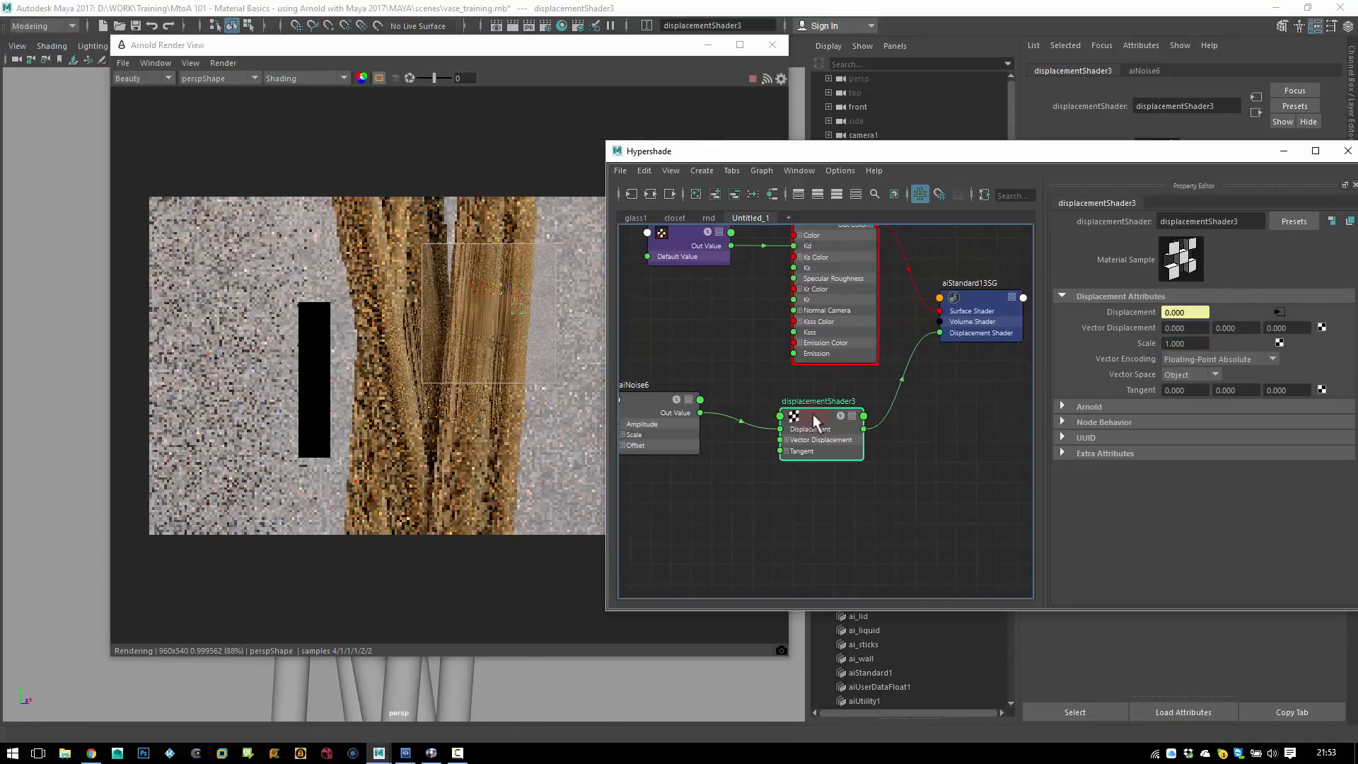
pyautogui.click(1093, 404)
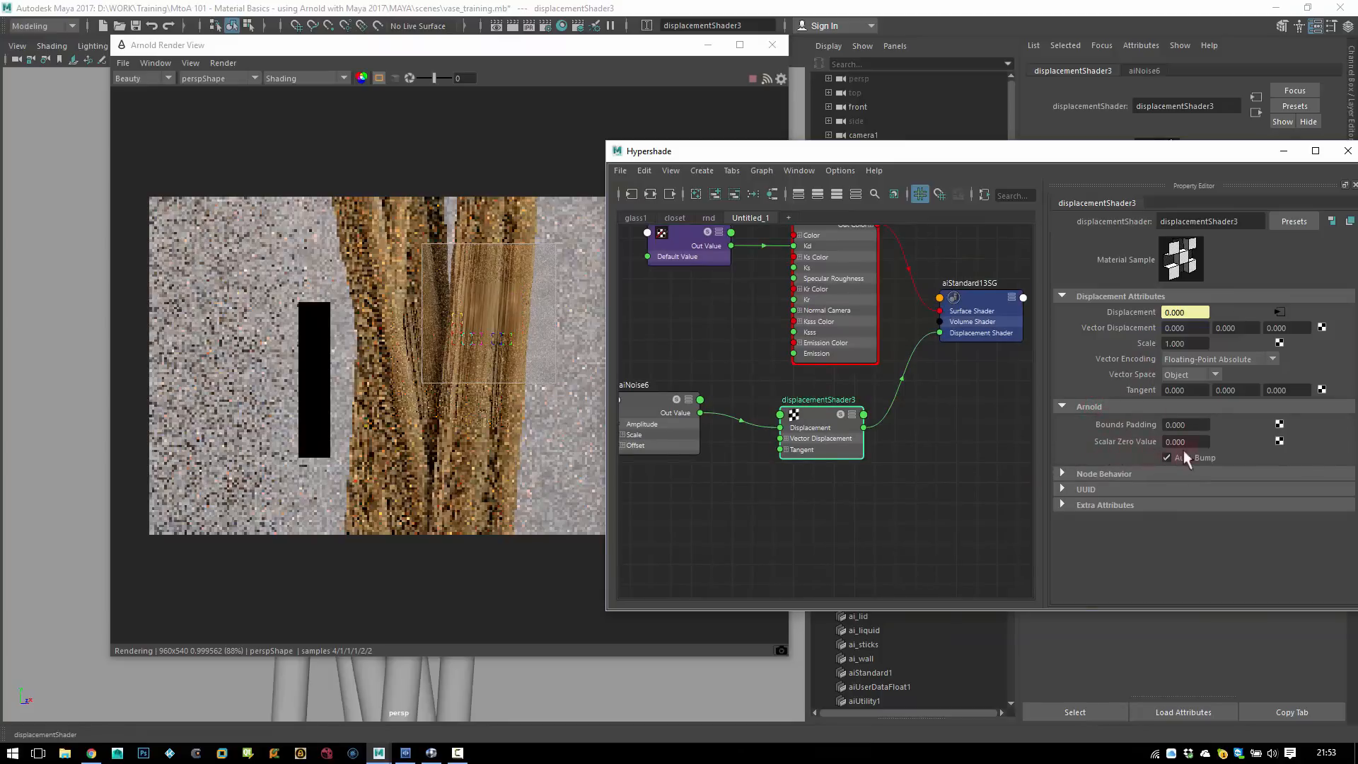
pyautogui.click(1197, 440)
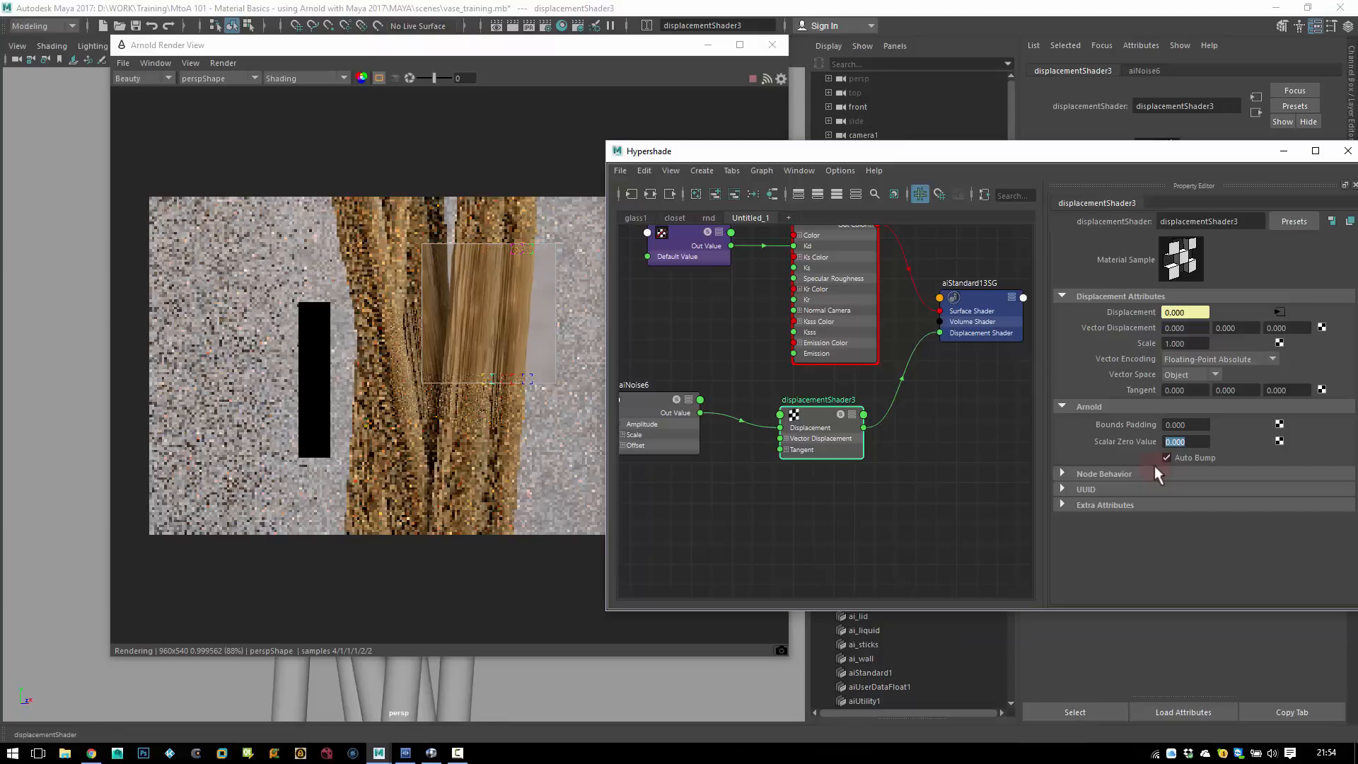
pyautogui.write('0.5')
pyautogui.press('Return')
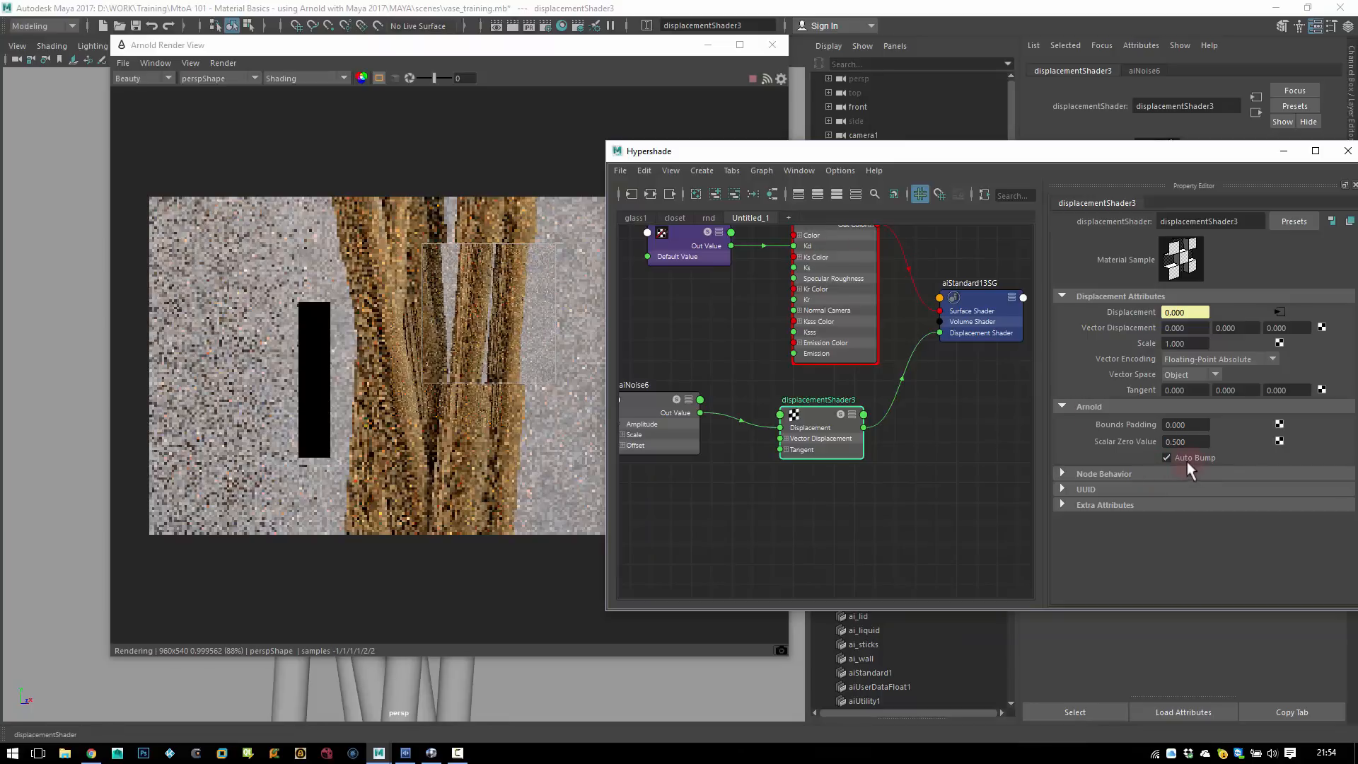
pyautogui.click(1186, 458)
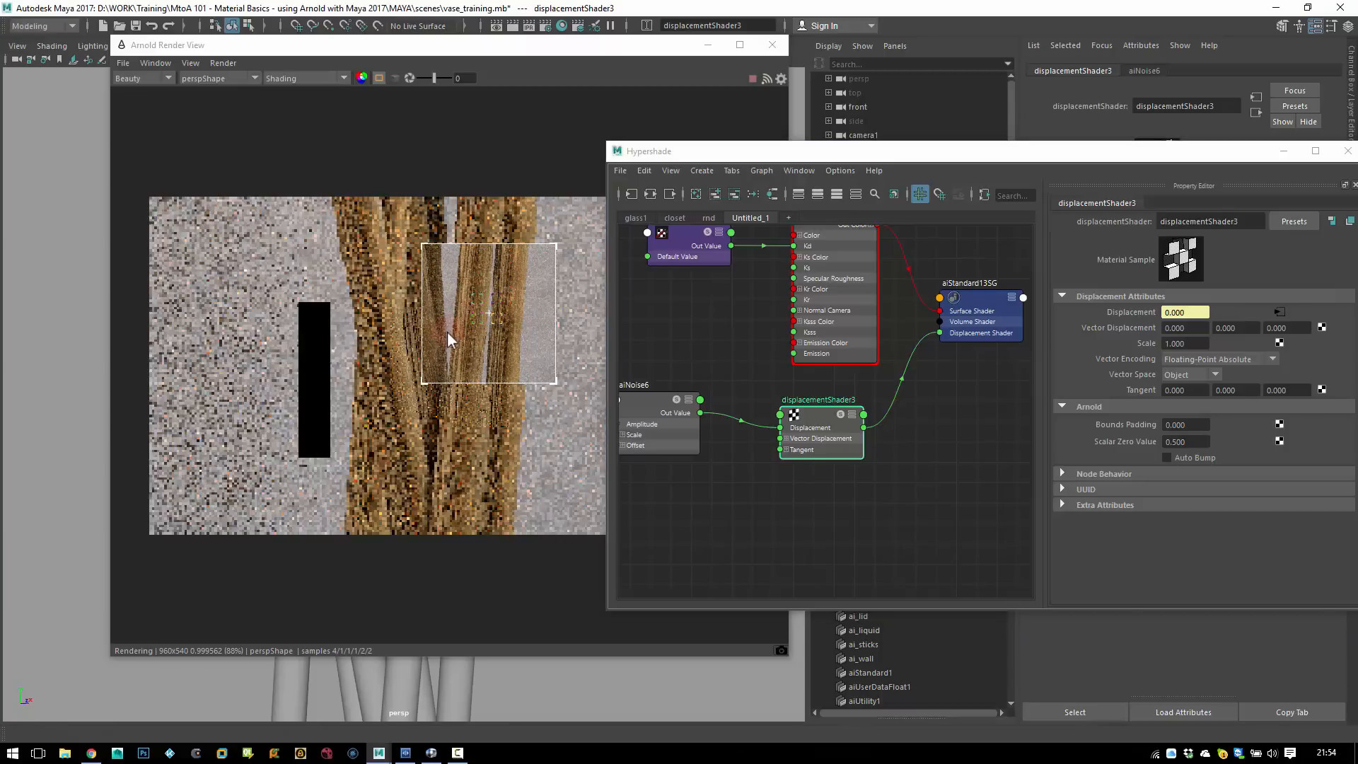
# - Set the displacement shader's Scale to 0.2 while viewing the rendered sticks up close
pyautogui.click(498, 93)
pyautogui.press('1')
pyautogui.scroll(5, 514, 282)
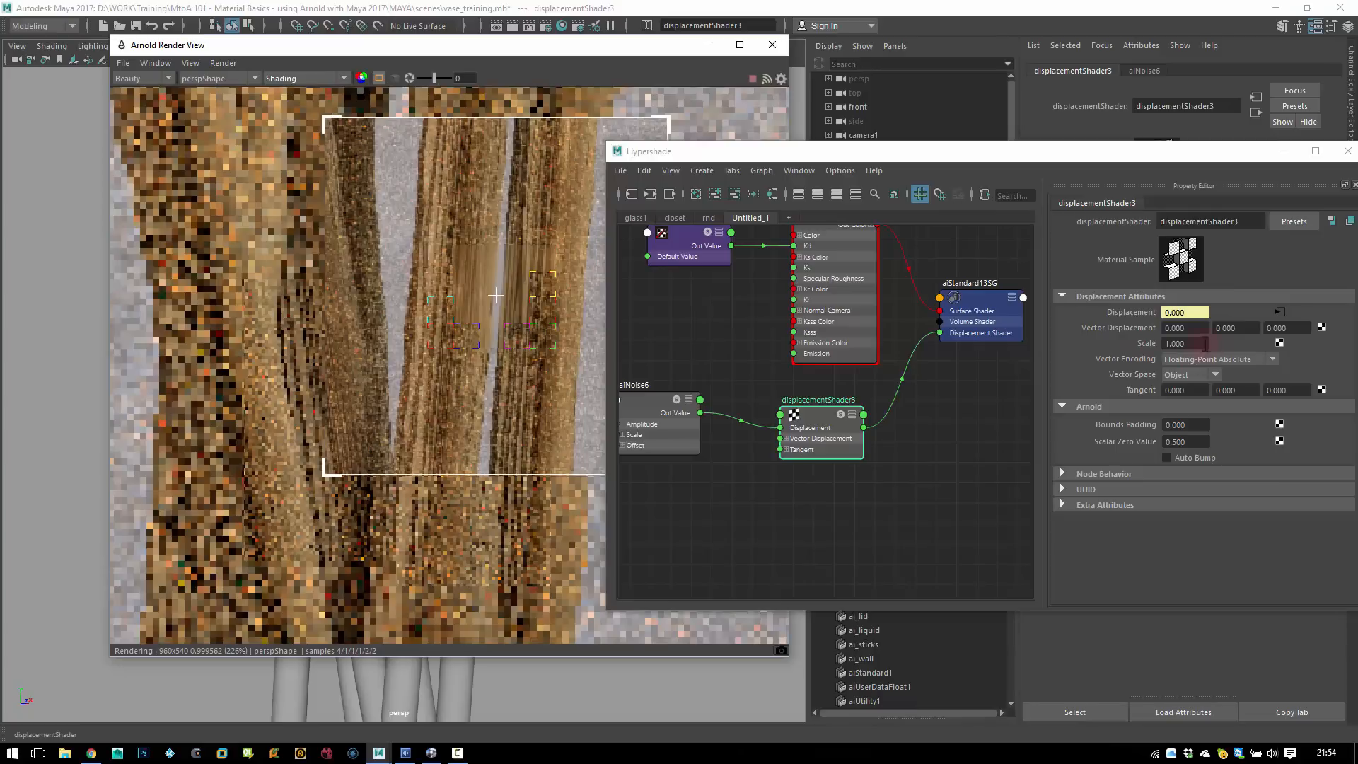
pyautogui.moveTo(1195, 344); pyautogui.dragTo(1139, 345)
pyautogui.write('0.2')
pyautogui.press('Return')
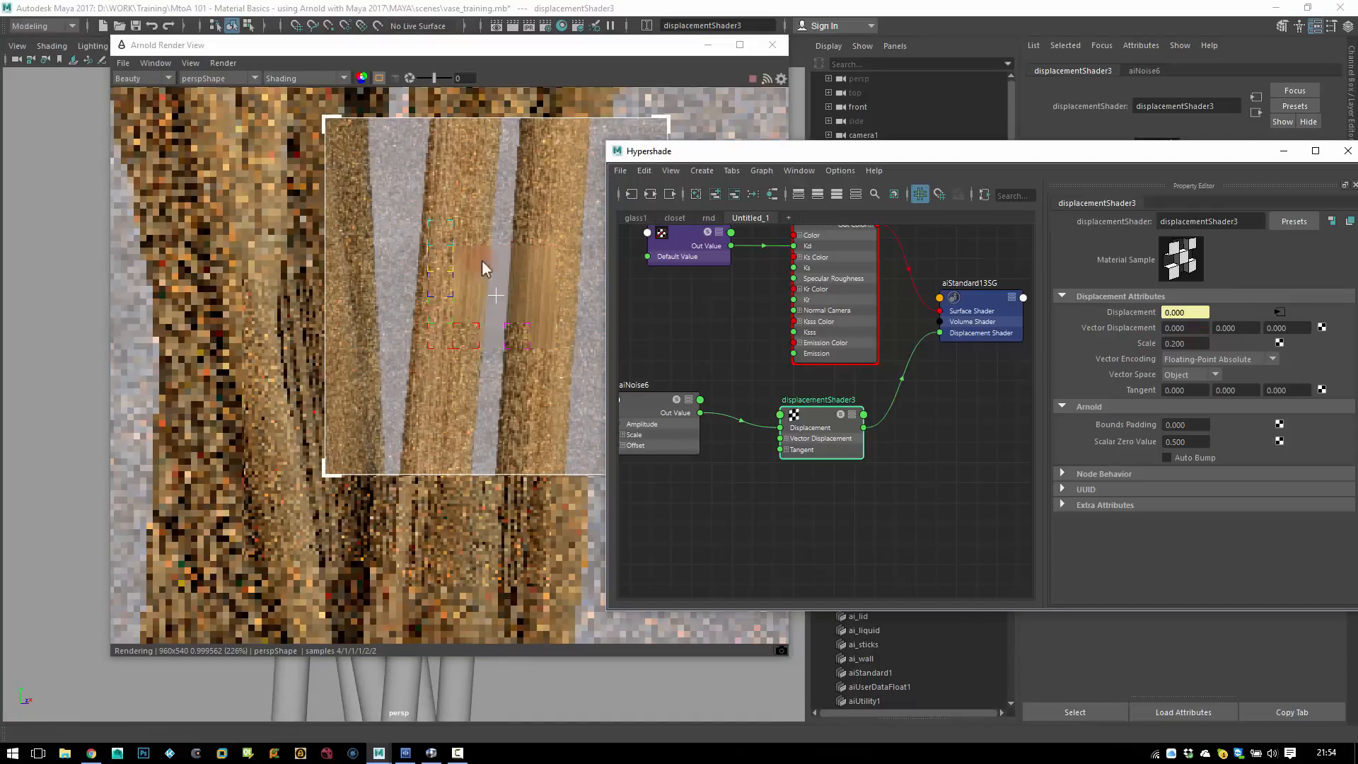
# - Switch to Pdplayer and compare the rendered stick grain with the reference photo undistorted.jpg
pyautogui.click(405, 753)
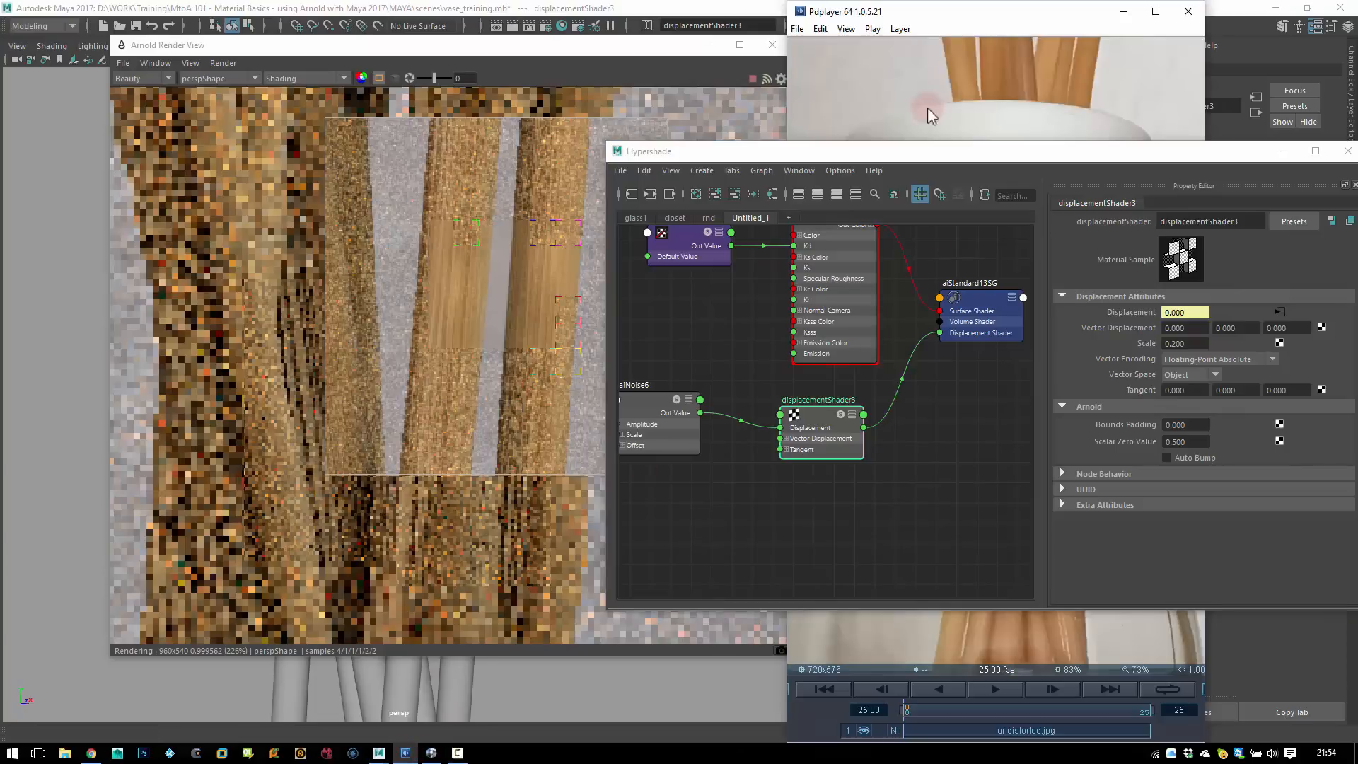
pyautogui.moveTo(939, 164); pyautogui.dragTo(1066, 481)
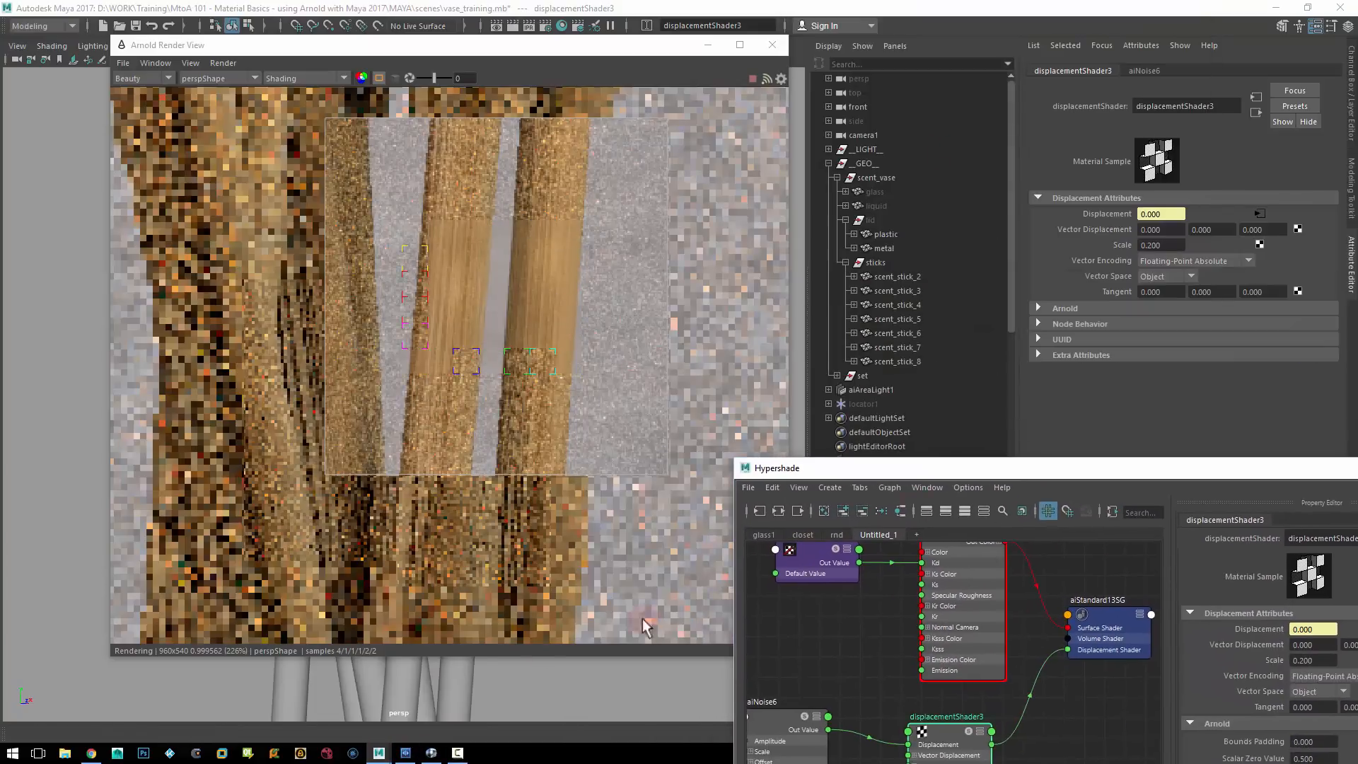
pyautogui.click(405, 753)
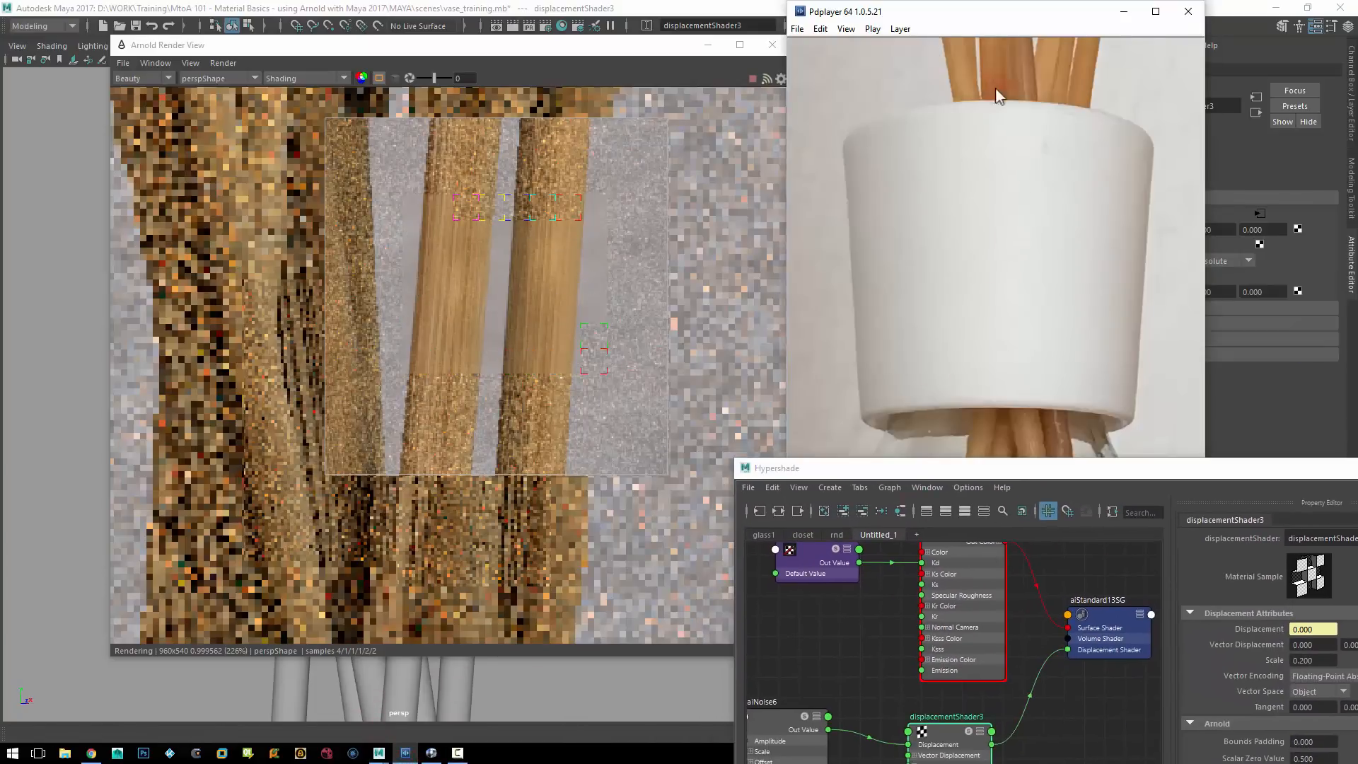
pyautogui.moveTo(1008, 468); pyautogui.dragTo(967, 760)
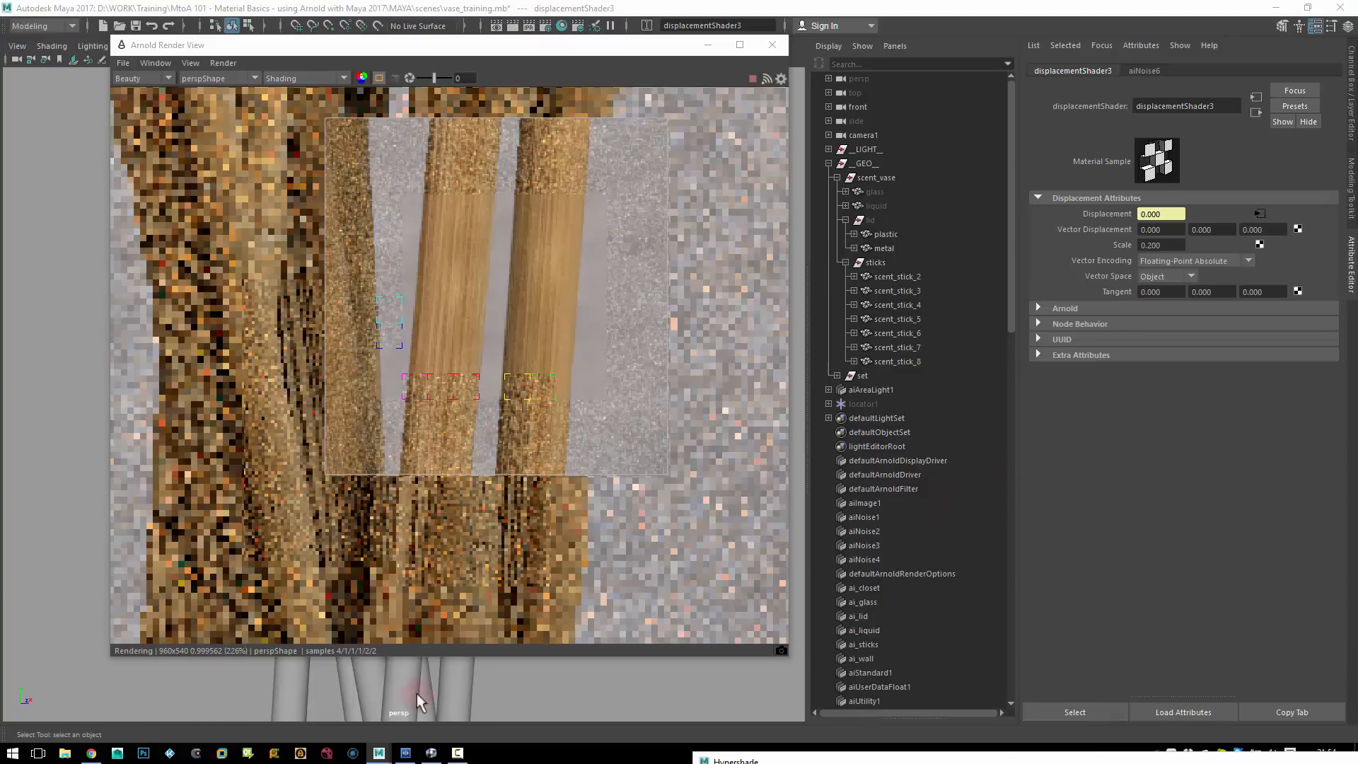
pyautogui.click(405, 752)
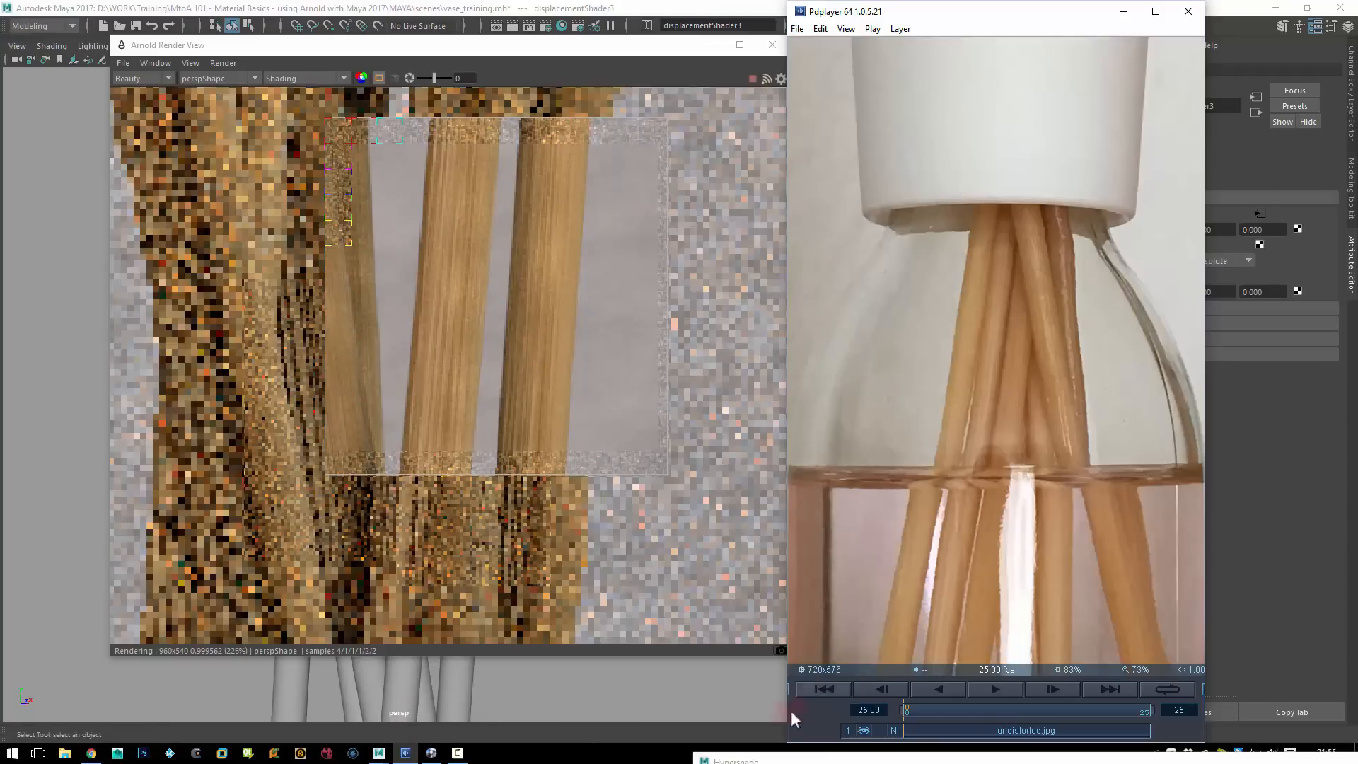
# - Bring back the Hypershade and set aiNoise6's X Scale to 30
pyautogui.click(781, 757)
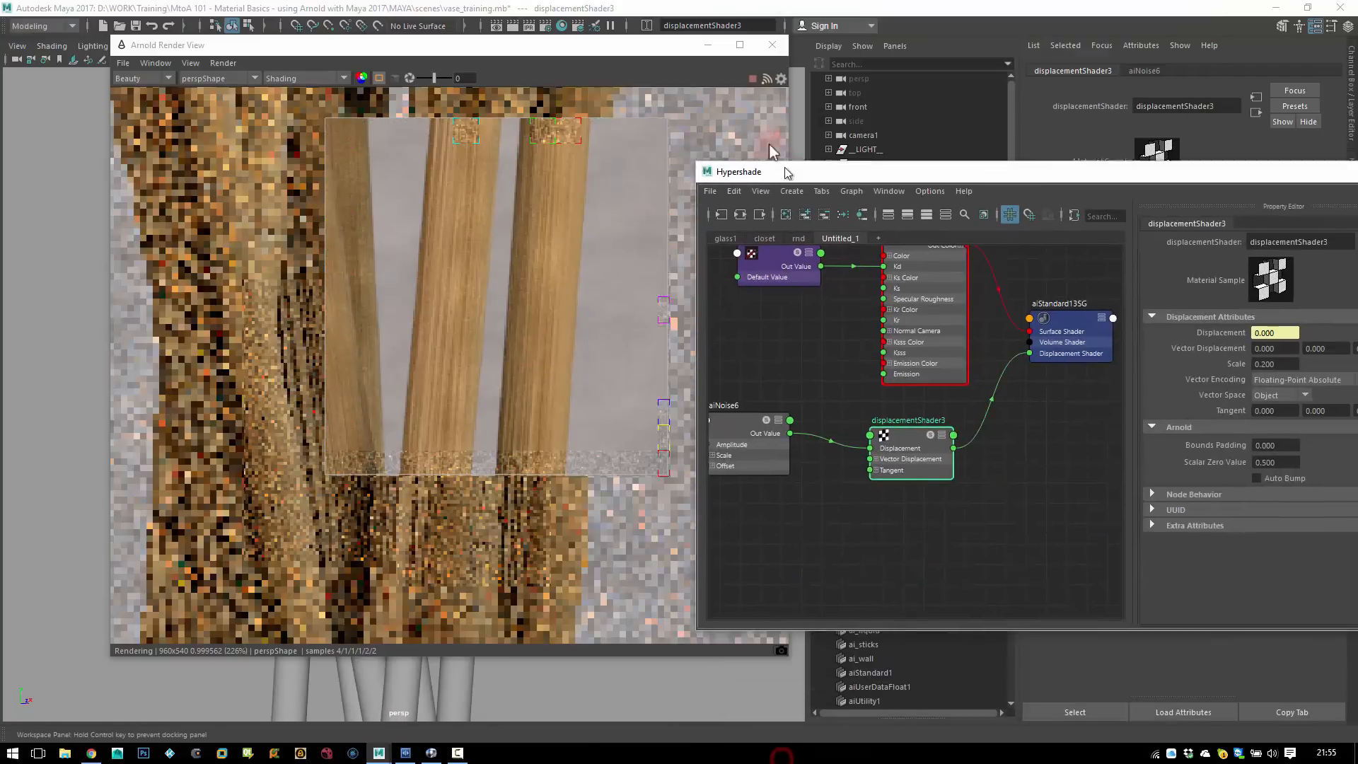
pyautogui.click(702, 378)
pyautogui.moveTo(1251, 311); pyautogui.dragTo(1194, 310)
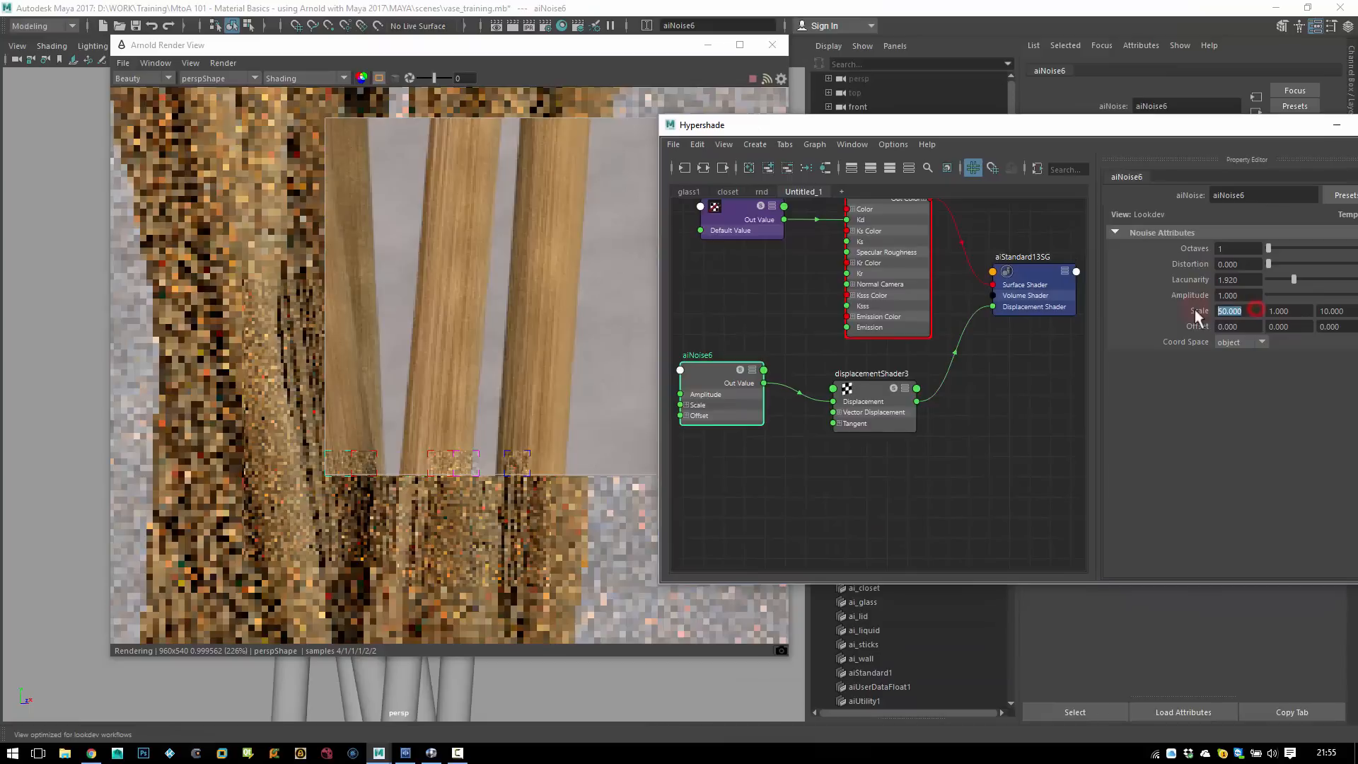
pyautogui.write('30')
pyautogui.press('Return')
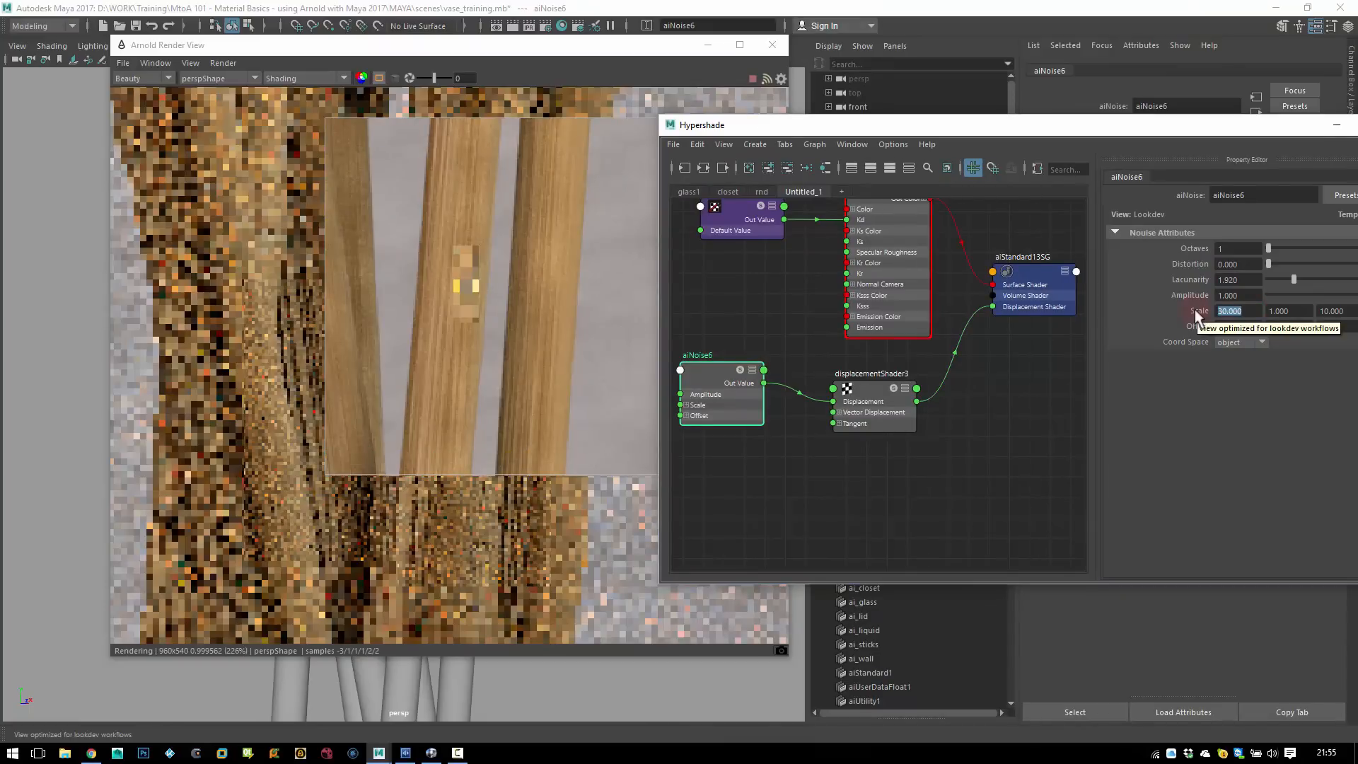
# - Render smaller regions over the sticks to examine the displaced wood grain, then view the render at 1:1
pyautogui.moveTo(408, 244); pyautogui.dragTo(519, 345)
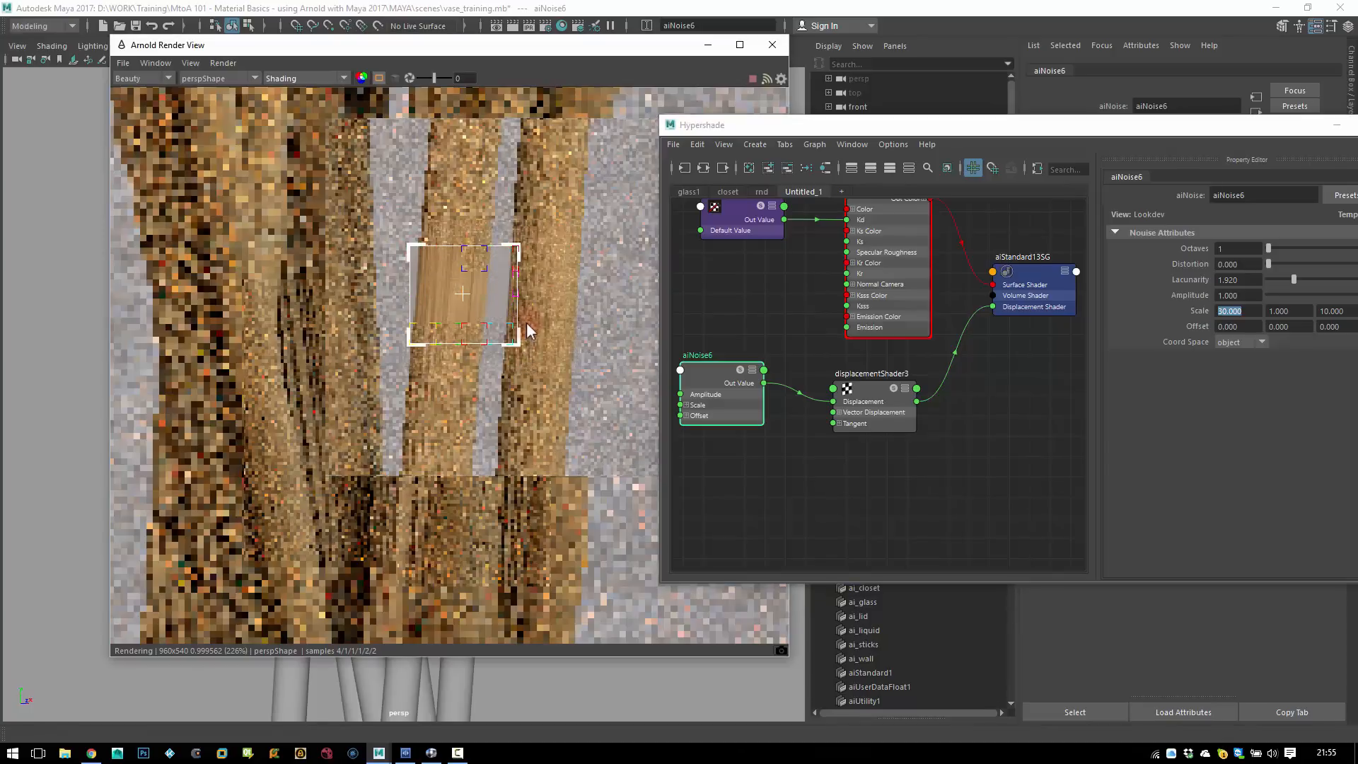
pyautogui.moveTo(445, 325); pyautogui.dragTo(579, 478)
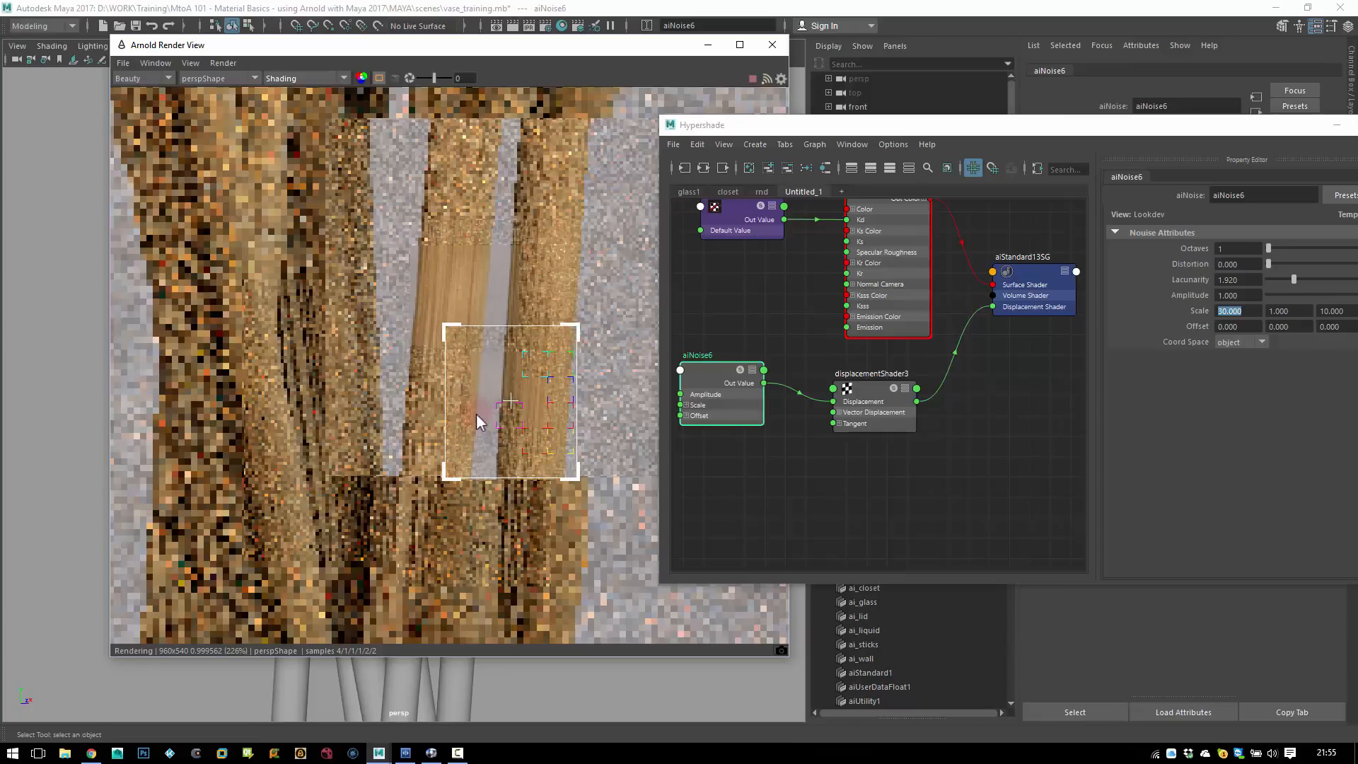
pyautogui.click(458, 274)
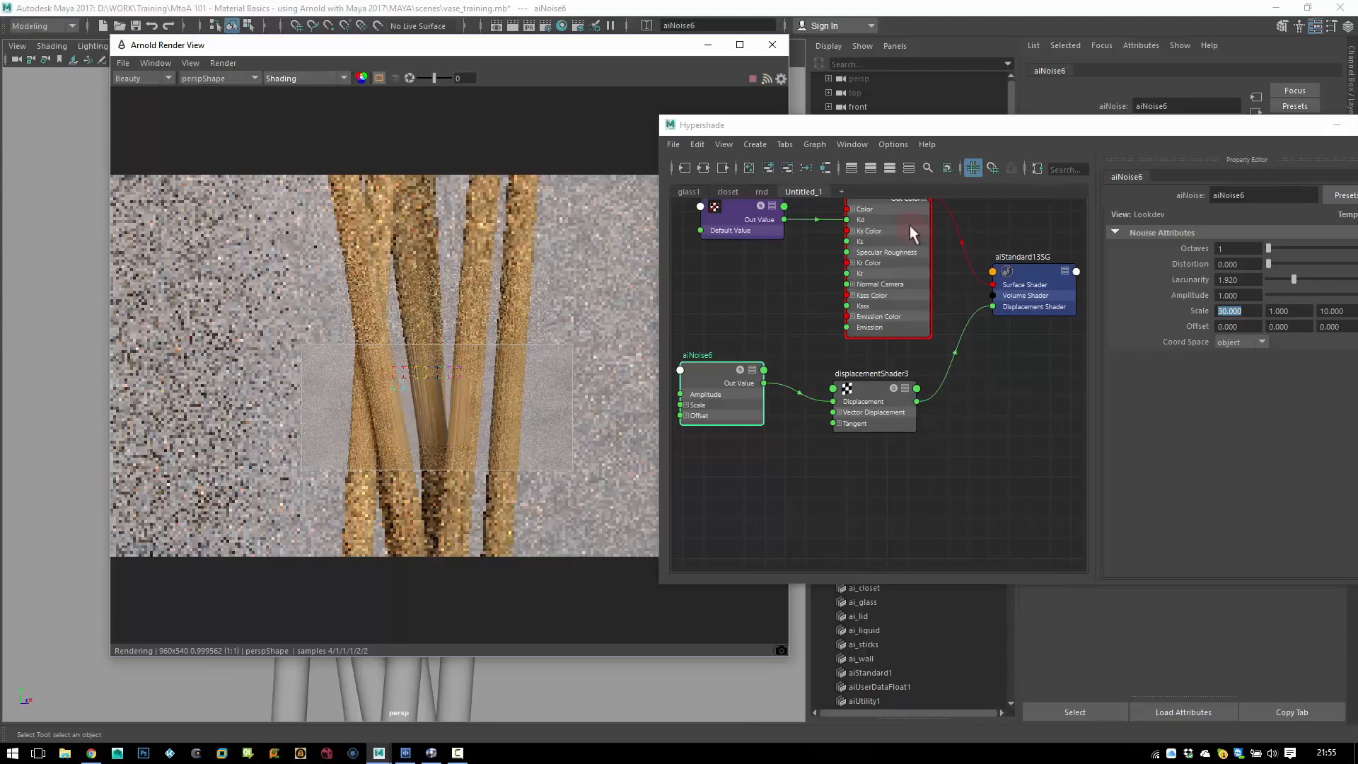
# - Close the Arnold Render View and unhide the vase's glass, liquid and lid in the scene
pyautogui.moveTo(1151, 133); pyautogui.dragTo(843, 180)
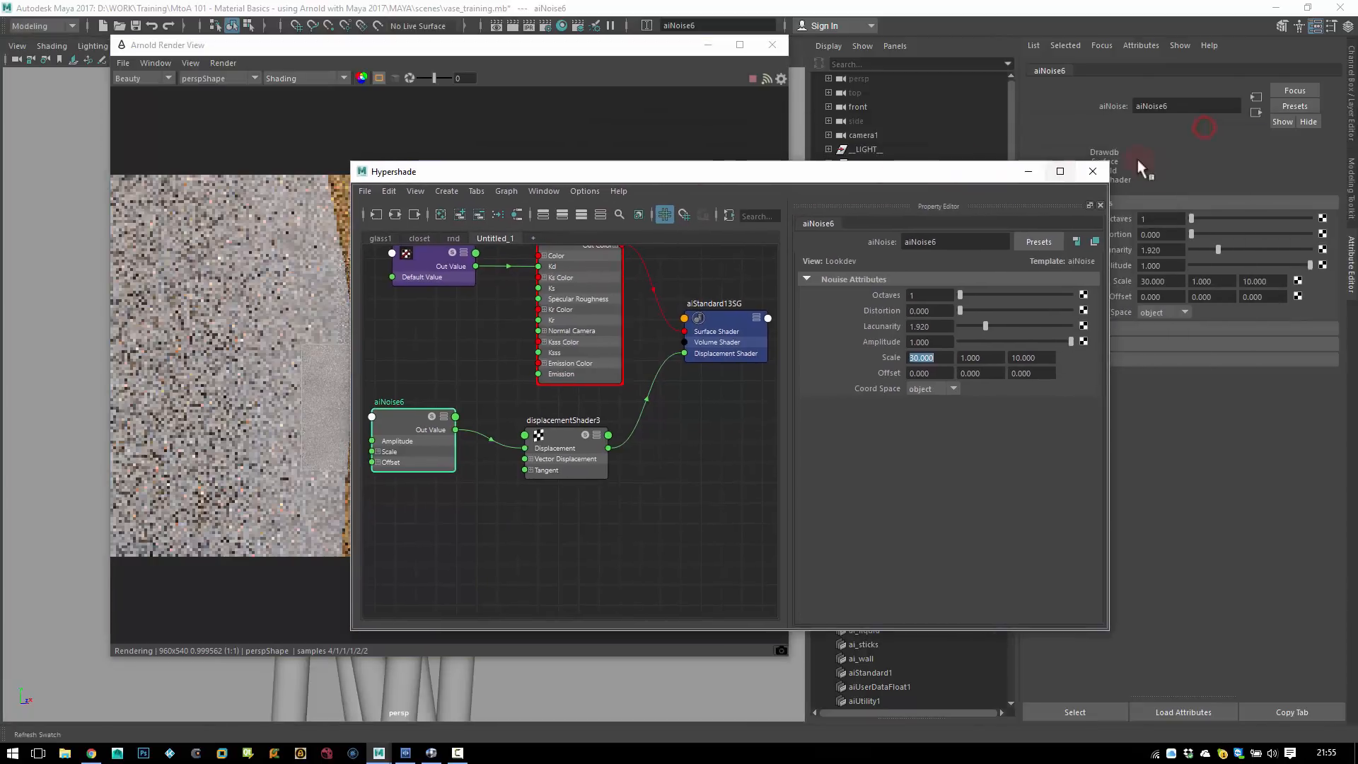
pyautogui.click(773, 47)
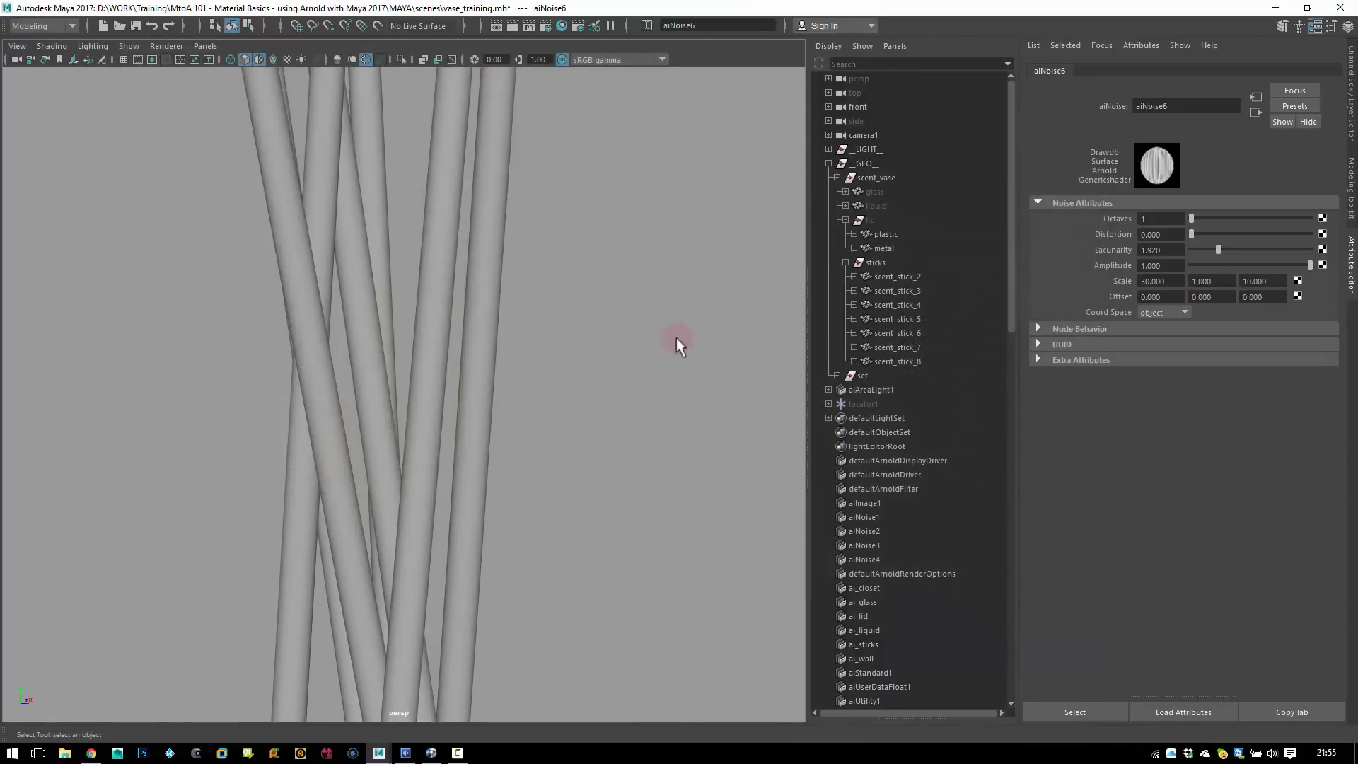
pyautogui.keyDown('alt'); pyautogui.moveTo(676, 342); pyautogui.dragTo(291, 362, button='right'); pyautogui.keyUp('alt')
pyautogui.keyDown('alt'); pyautogui.moveTo(423, 336); pyautogui.dragTo(429, 288, button='middle'); pyautogui.keyUp('alt')
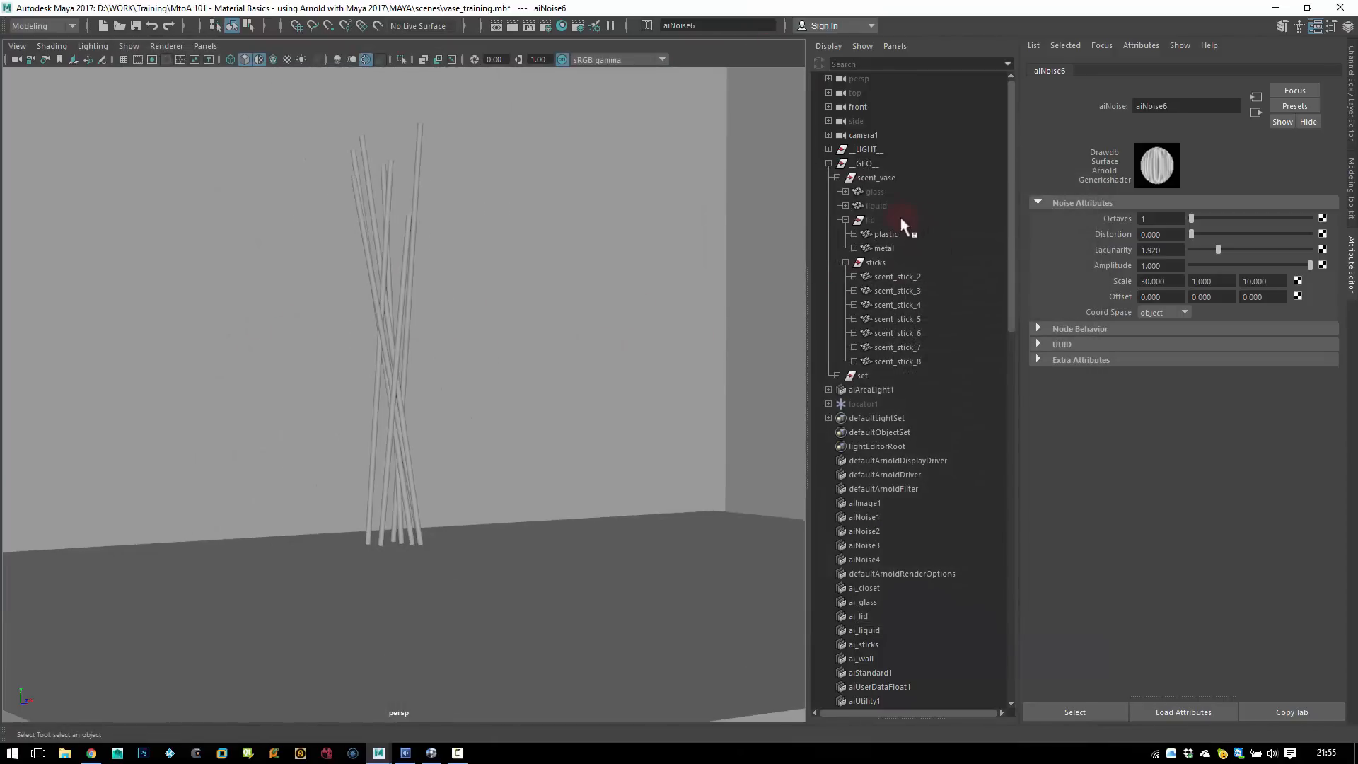
pyautogui.moveTo(901, 218); pyautogui.dragTo(901, 194)
pyautogui.hotkey('shift', 'h')
# - Select the plastic lid and then the glass bottle of the vase in the viewport
pyautogui.keyDown('alt'); pyautogui.moveTo(578, 307); pyautogui.dragTo(548, 331); pyautogui.keyUp('alt')
pyautogui.keyDown('alt'); pyautogui.moveTo(358, 370); pyautogui.dragTo(407, 377, button='right'); pyautogui.keyUp('alt')
pyautogui.moveTo(408, 378); pyautogui.dragTo(409, 332)
pyautogui.click(410, 333)
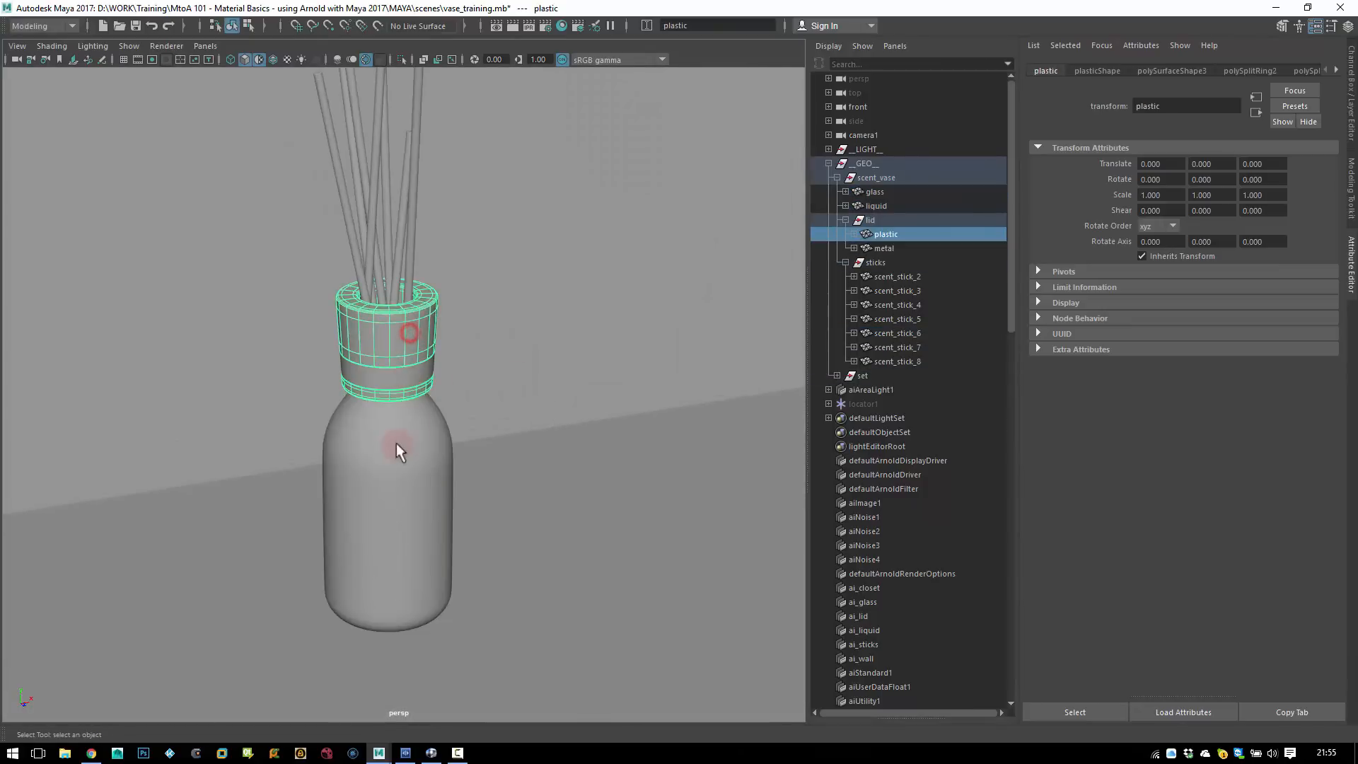
pyautogui.click(396, 444)
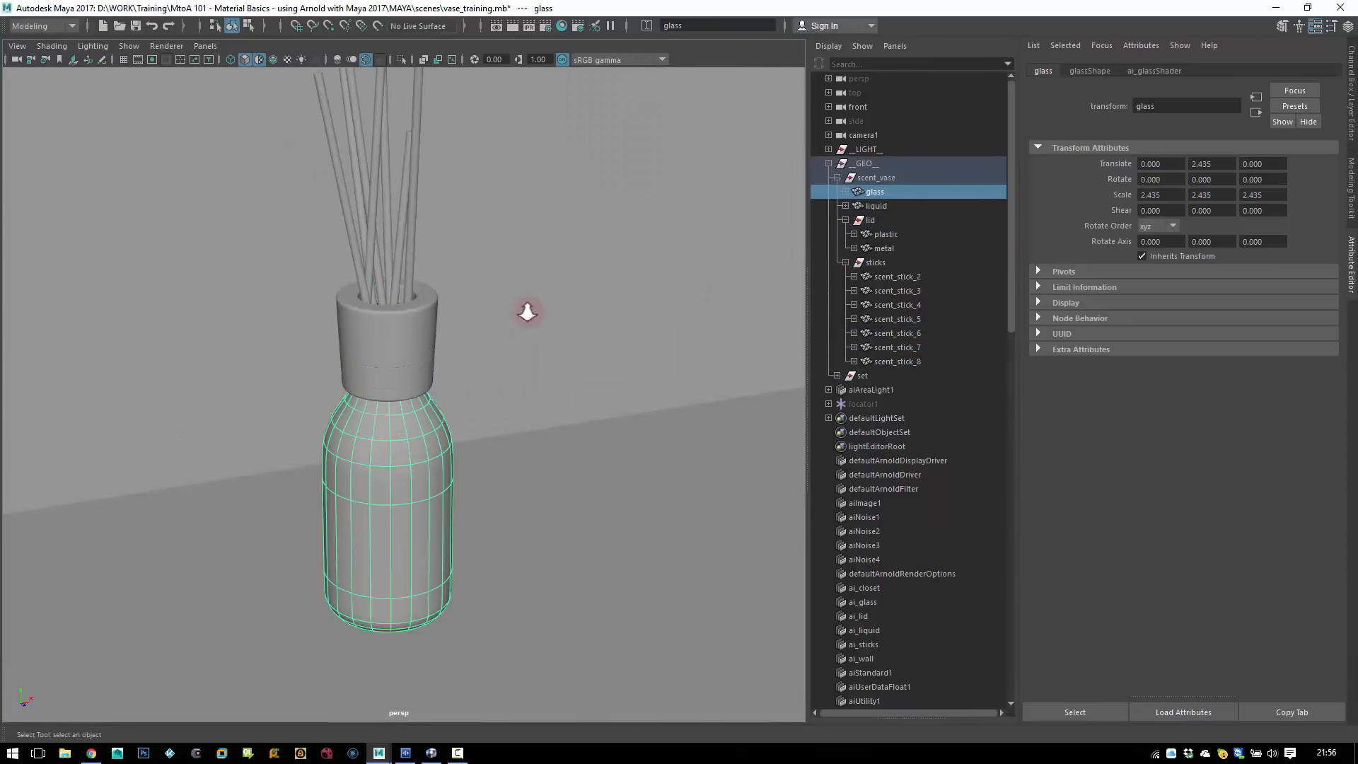
pyautogui.keyDown('alt'); pyautogui.moveTo(527, 309); pyautogui.dragTo(561, 402, button='right'); pyautogui.keyUp('alt')
pyautogui.keyDown('alt'); pyautogui.moveTo(561, 401); pyautogui.dragTo(546, 366); pyautogui.keyUp('alt')
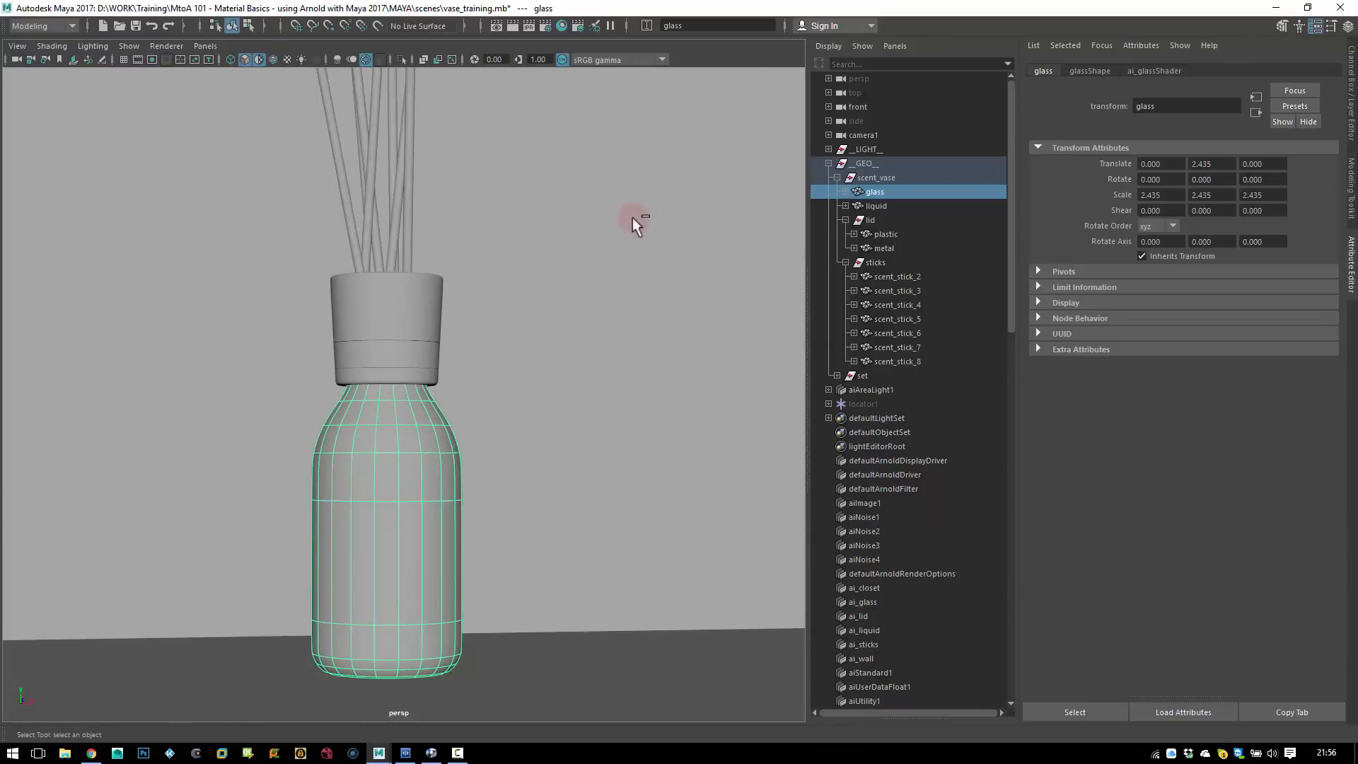
# - Save the scene and open the Arnold Render View
pyautogui.hotkey('ctrl', 's')
pyautogui.press('space')
pyautogui.click(676, 173)
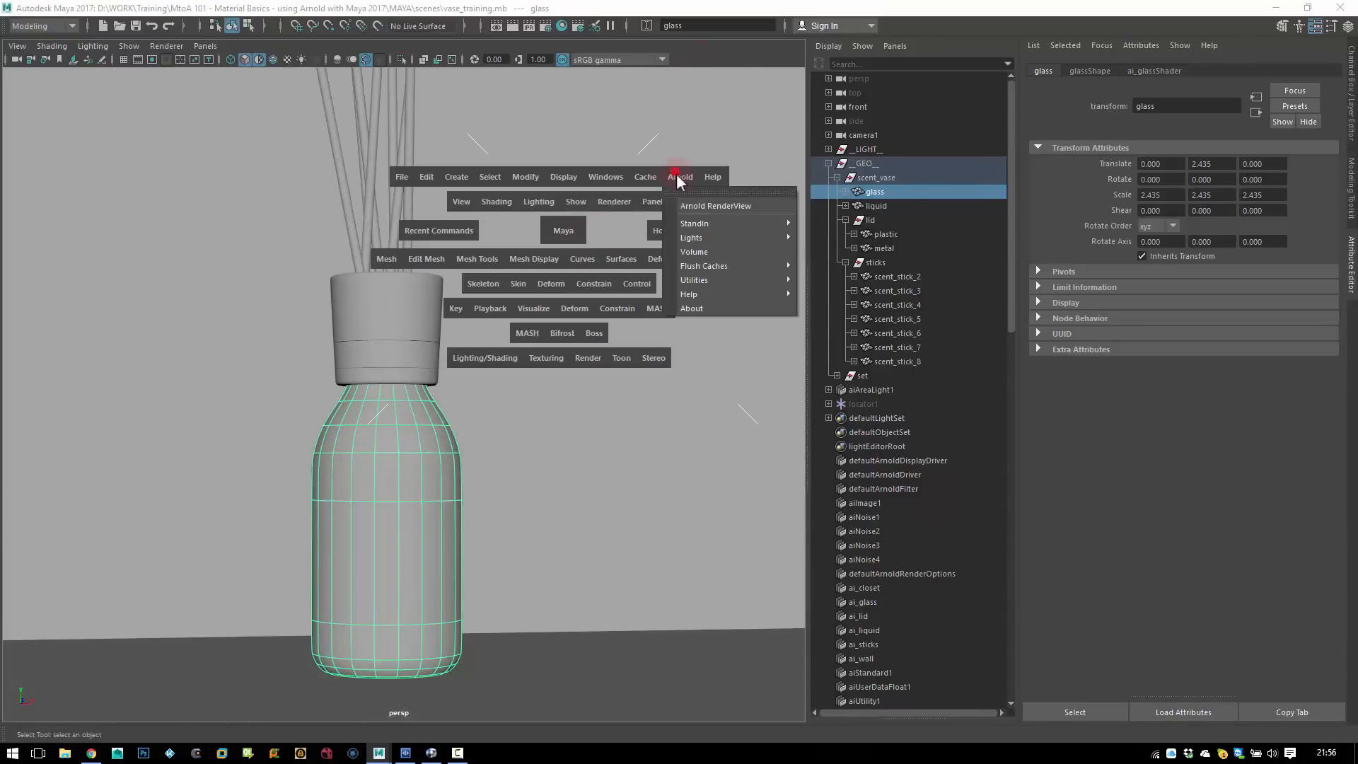
pyautogui.click(700, 192)
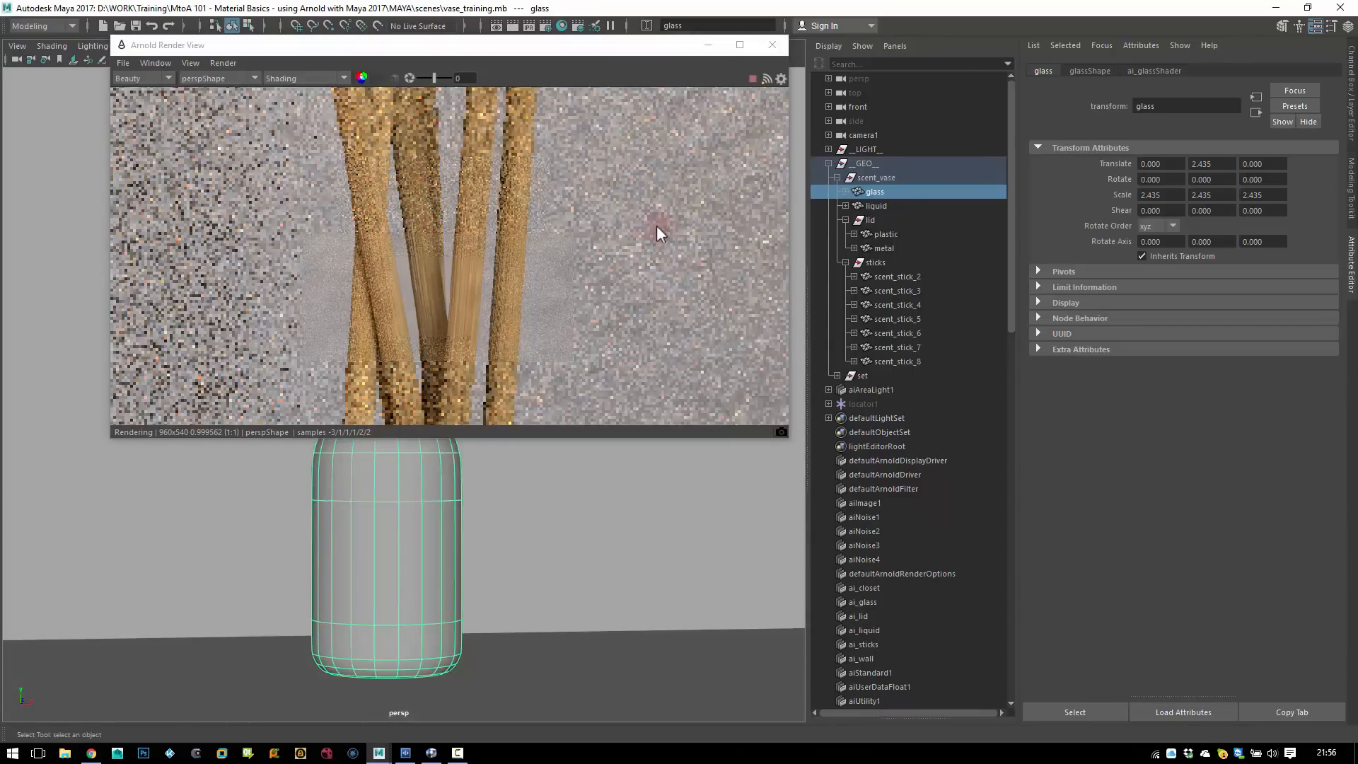
# - Render through cameraShape1 and limit the render to a crop region around the whole vase
pyautogui.click(212, 78)
pyautogui.click(209, 127)
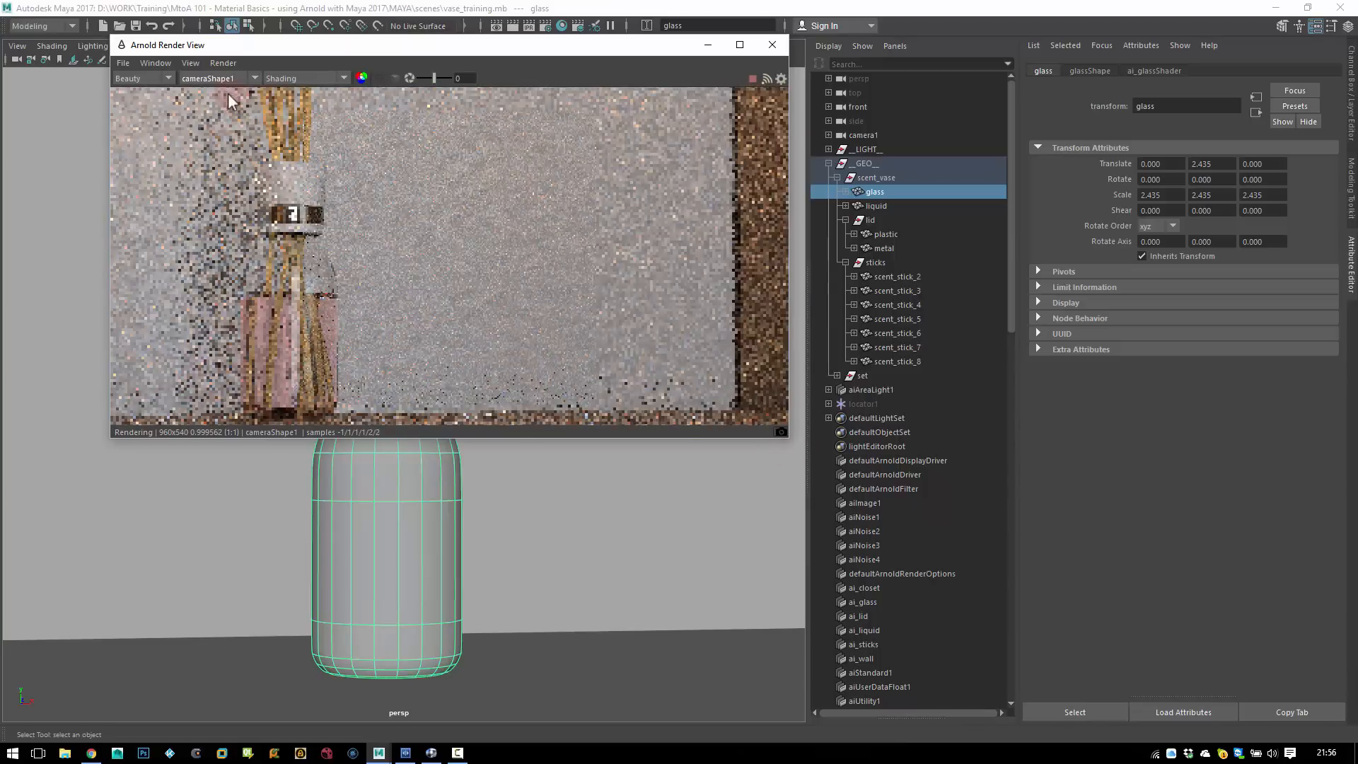
pyautogui.moveTo(223, 97)
pyautogui.mouseDown()
pyautogui.moveTo(317, 451)
pyautogui.moveTo(358, 446)
pyautogui.mouseUp()
pyautogui.moveTo(448, 53); pyautogui.dragTo(478, 52)
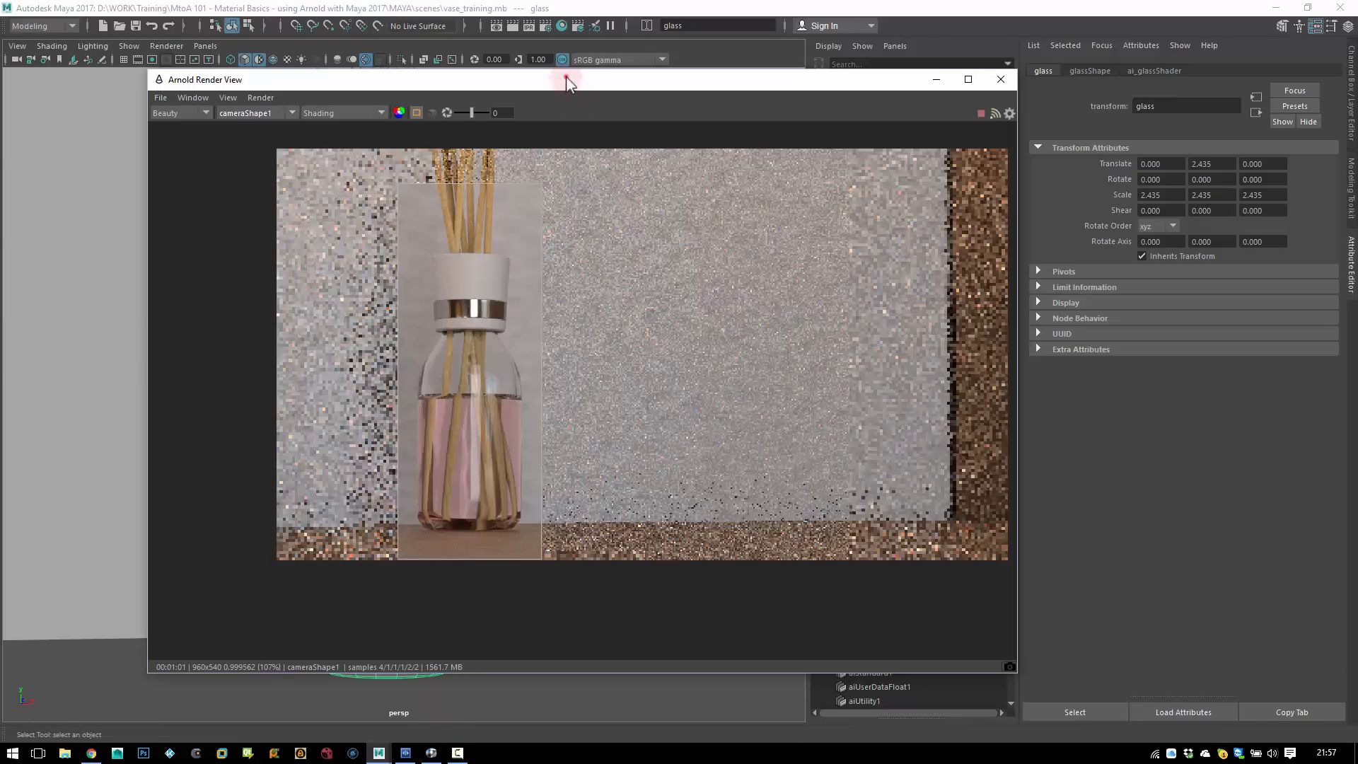
# - Turn off Ignore Depth of Field in the Render Settings feature overrides and close the settings
pyautogui.moveTo(566, 79); pyautogui.dragTo(548, 171)
pyautogui.click(710, 53)
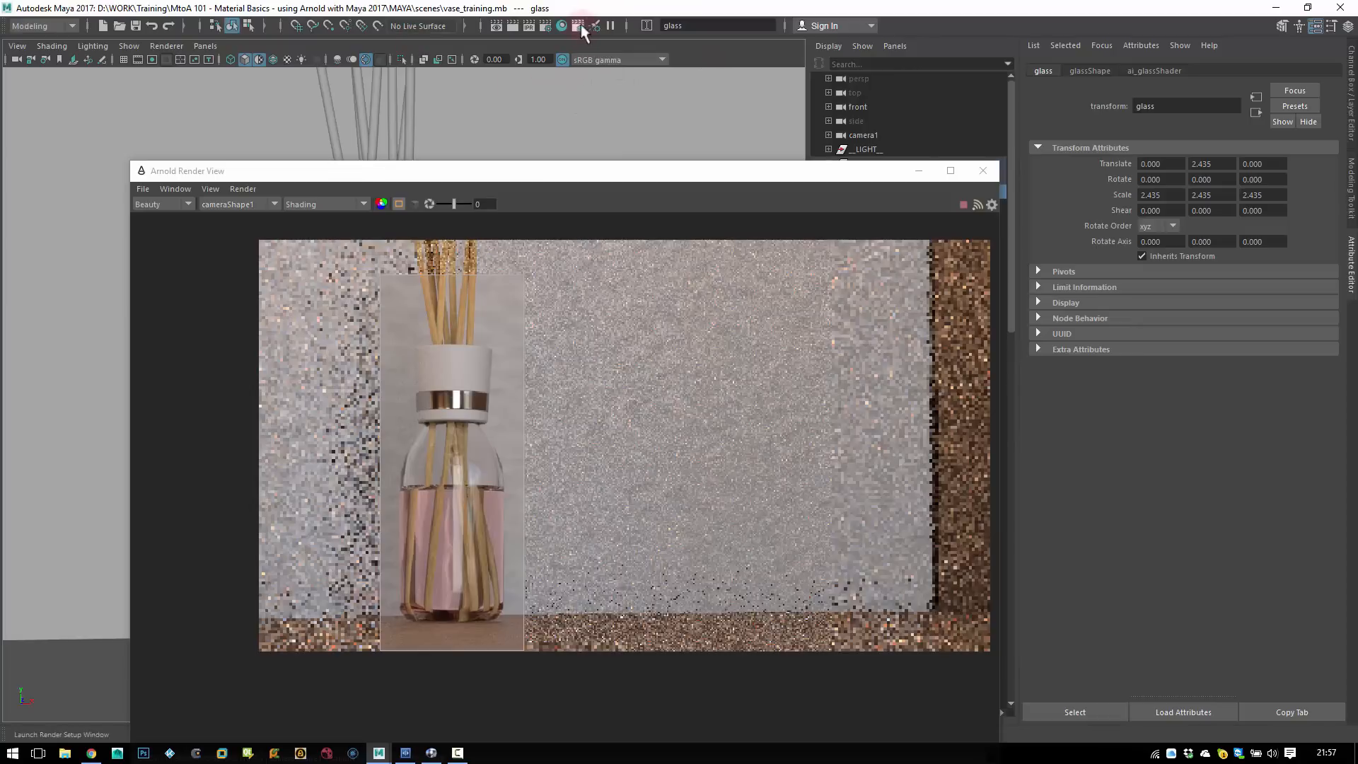
pyautogui.click(546, 27)
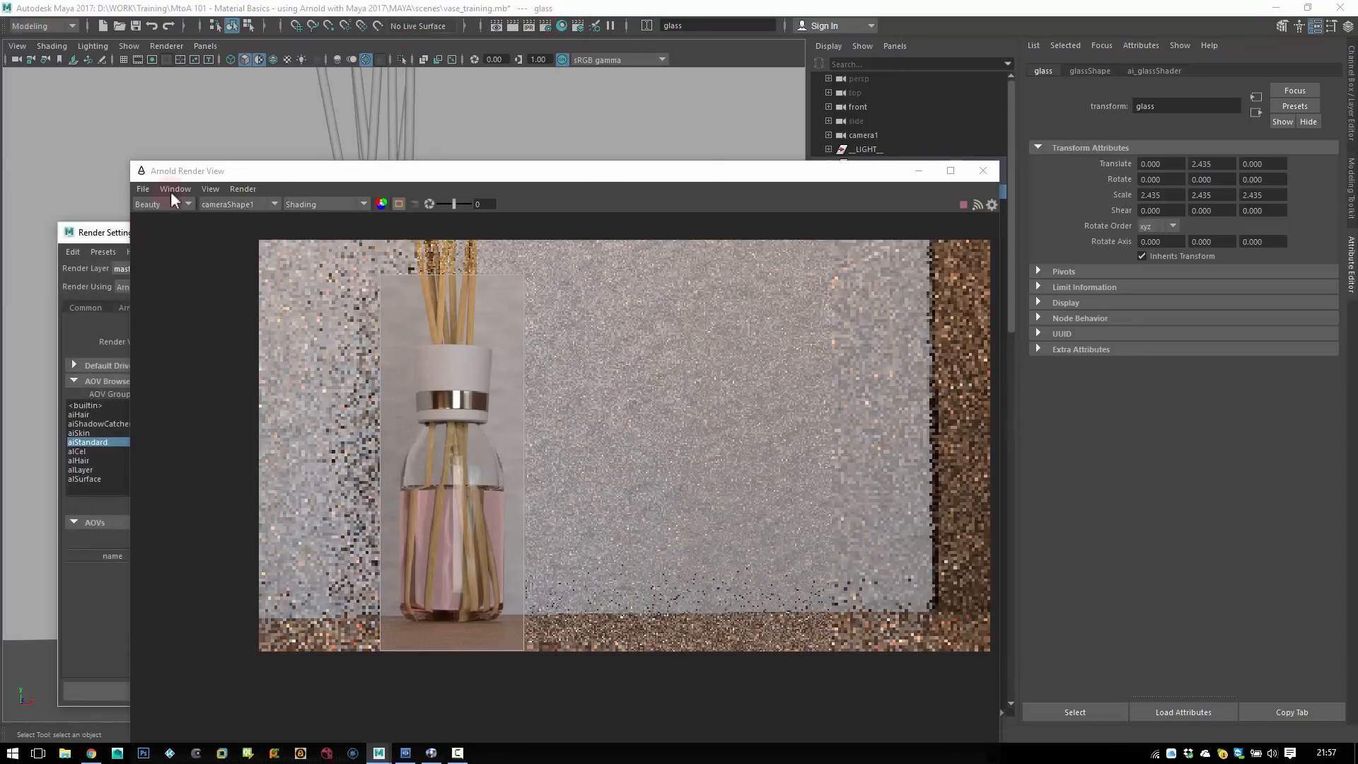
pyautogui.moveTo(197, 171); pyautogui.dragTo(541, 121)
pyautogui.click(320, 307)
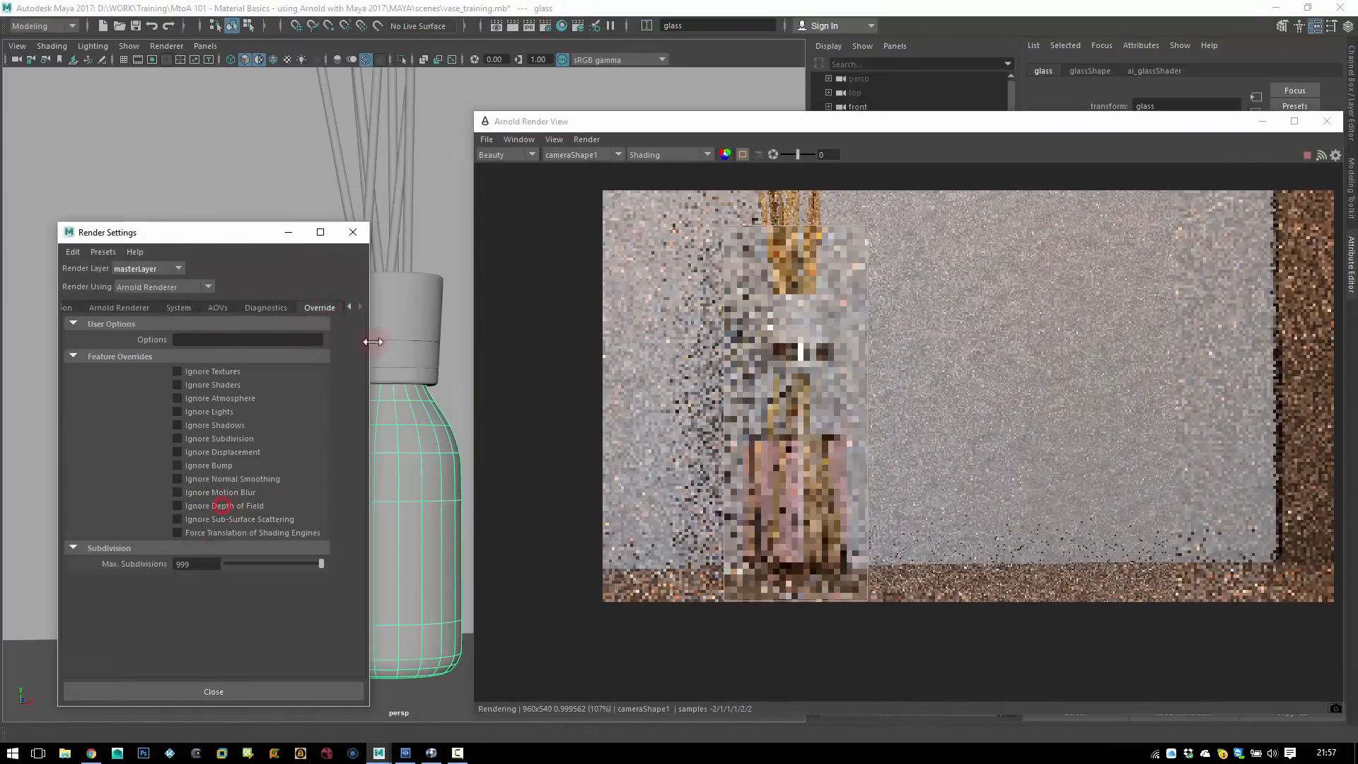
pyautogui.click(352, 232)
# - Render small regions over the sticks, the bottle's shoulder and its base to examine the image quality
pyautogui.moveTo(940, 122); pyautogui.dragTo(672, 54)
pyautogui.moveTo(476, 167); pyautogui.dragTo(560, 223)
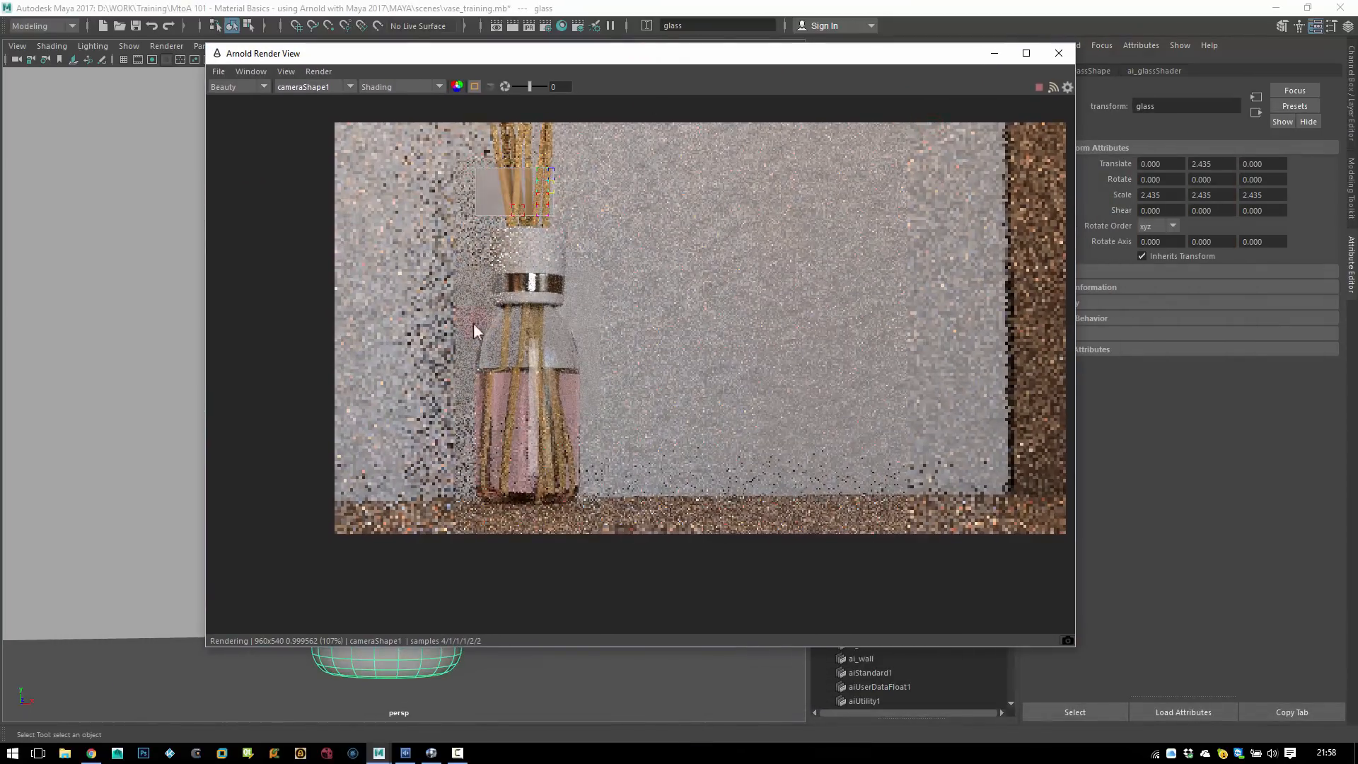
pyautogui.moveTo(456, 305); pyautogui.dragTo(523, 405)
pyautogui.moveTo(613, 465); pyautogui.dragTo(550, 533)
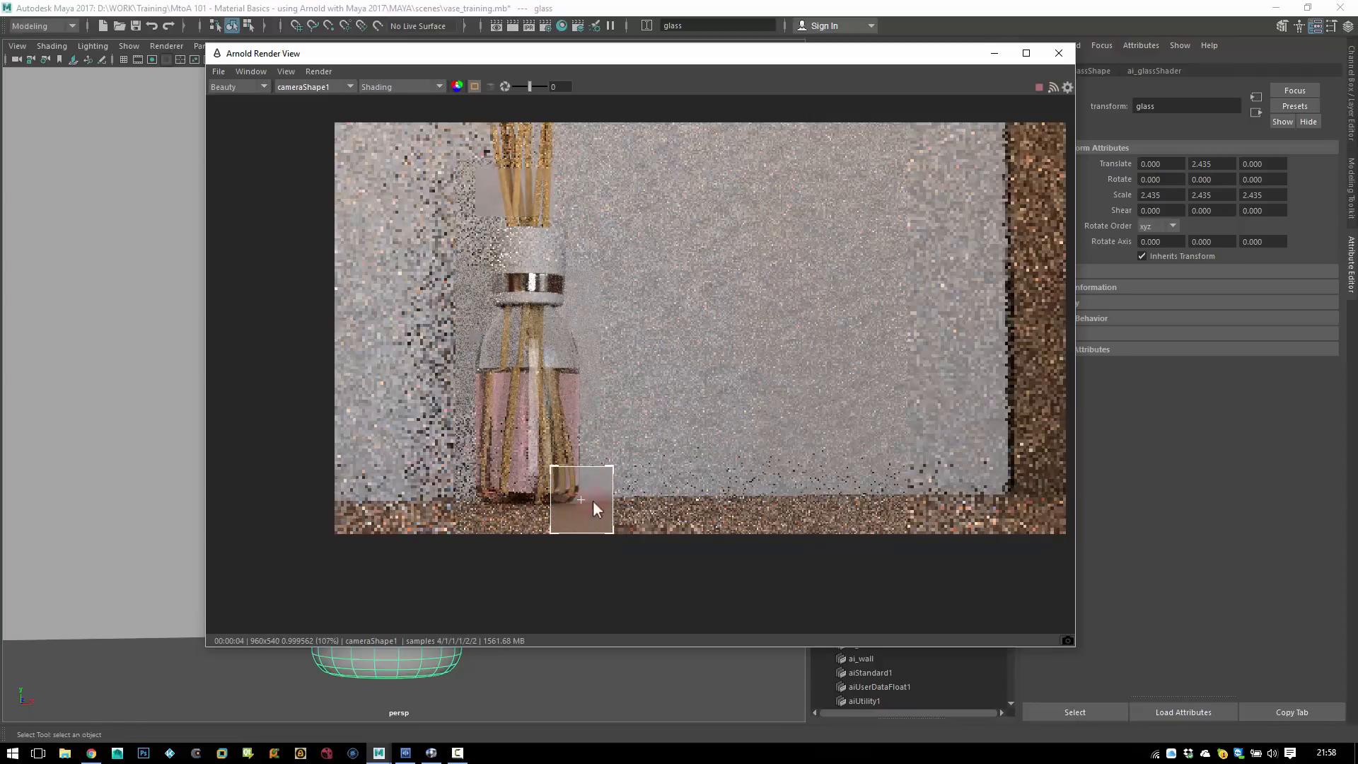
# - Reopen the Render Settings and set the Arnold Camera (AA) samples to 12
pyautogui.moveTo(797, 57); pyautogui.dragTo(783, 132)
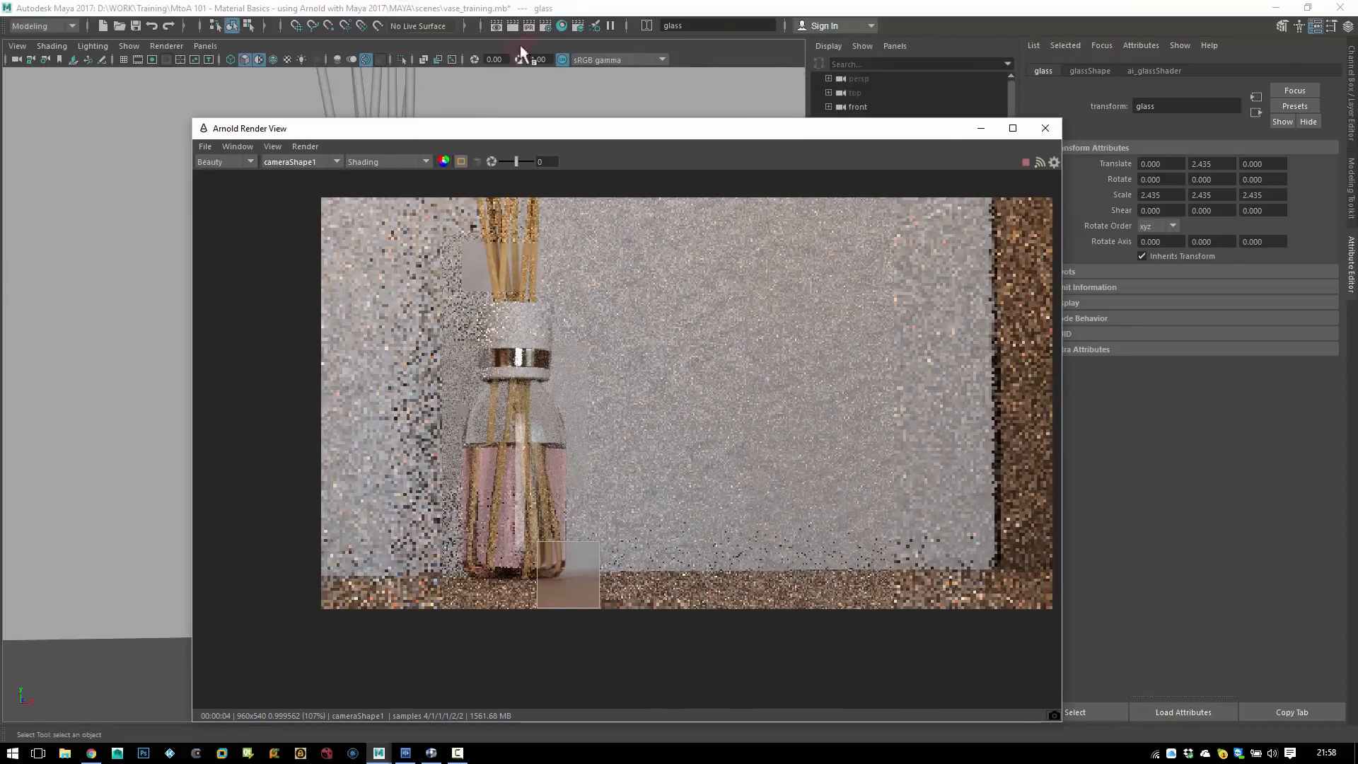
pyautogui.click(544, 26)
pyautogui.moveTo(355, 128); pyautogui.dragTo(597, 112)
pyautogui.click(123, 330)
pyautogui.moveTo(164, 259); pyautogui.dragTo(300, 149)
pyautogui.click(332, 297)
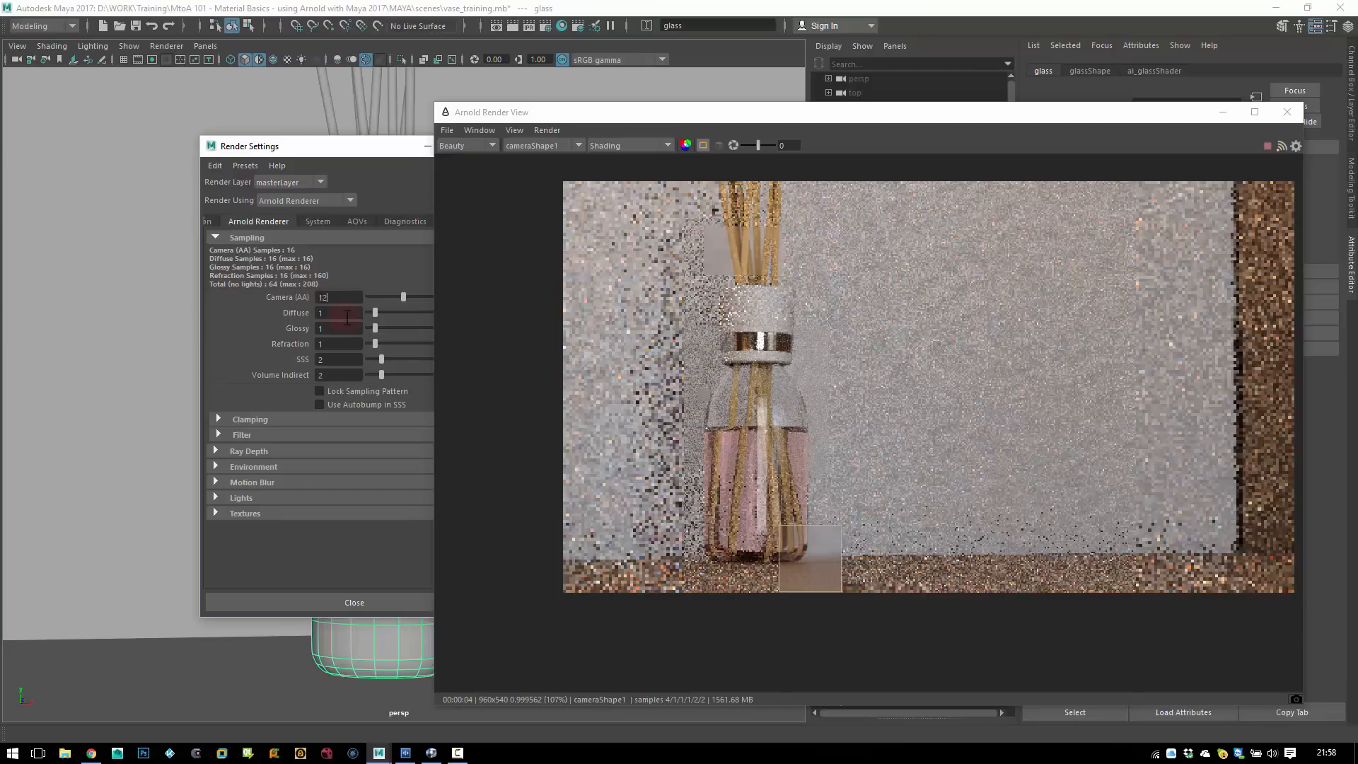
pyautogui.write('12')
pyautogui.press('Return')
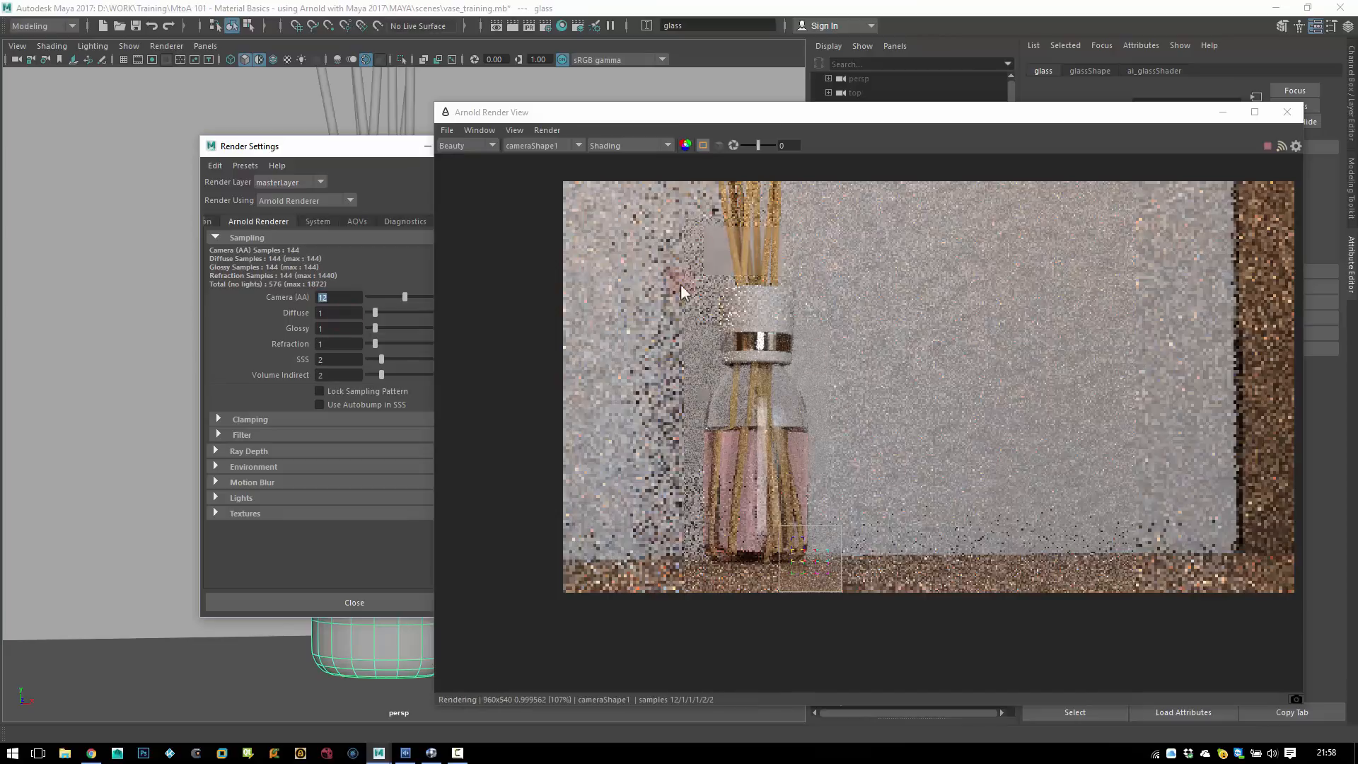
# - Set the Refraction ray depth to 6 in the Arnold render settings
pyautogui.moveTo(819, 402); pyautogui.dragTo(802, 290, button='middle')
pyautogui.click(343, 313)
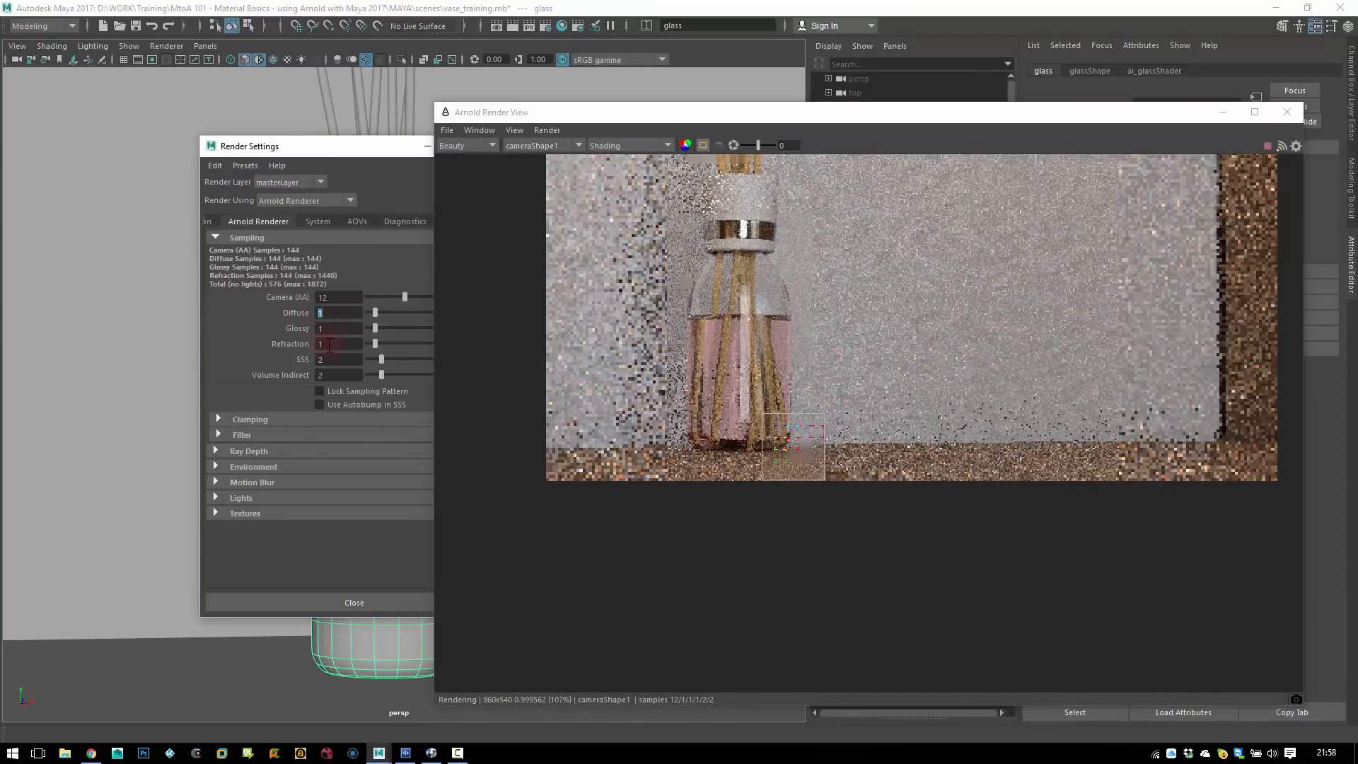
pyautogui.click(252, 450)
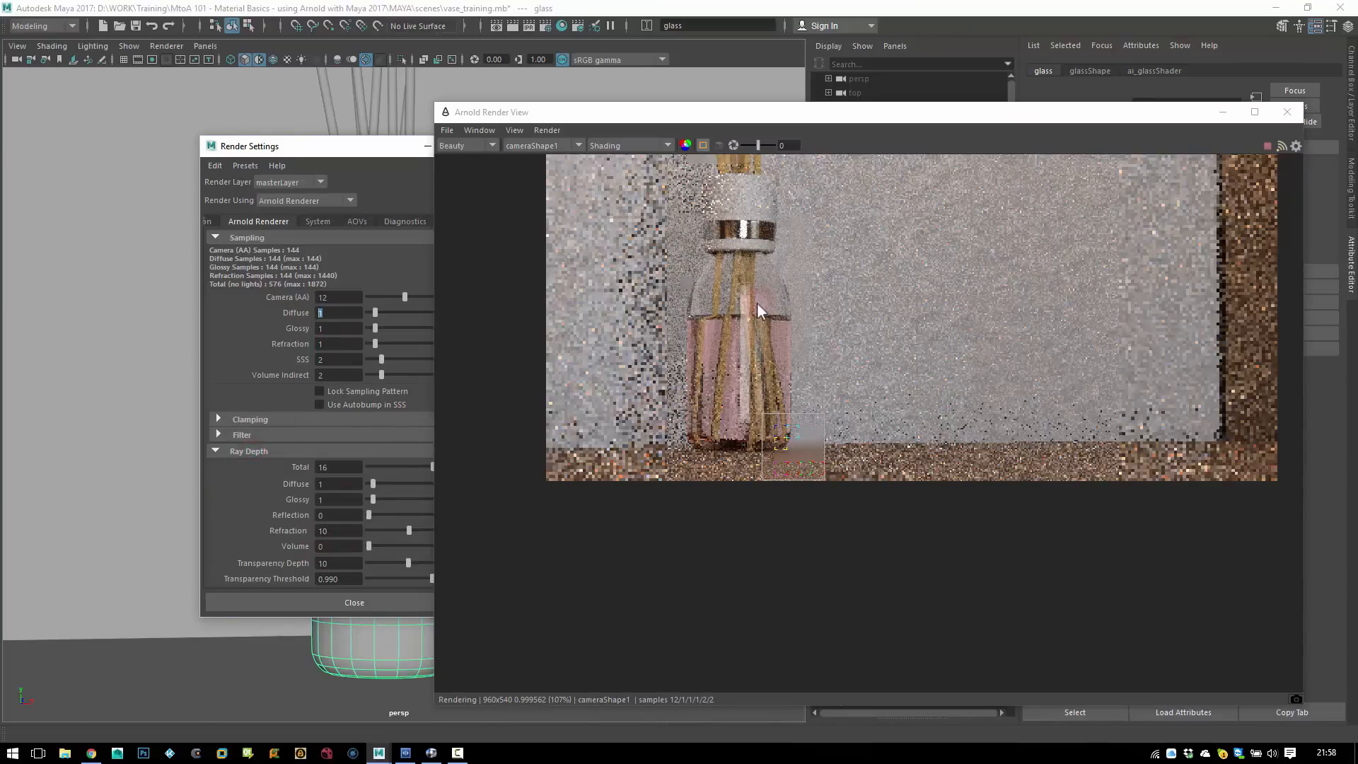
pyautogui.click(331, 530)
pyautogui.moveTo(345, 534); pyautogui.dragTo(309, 537)
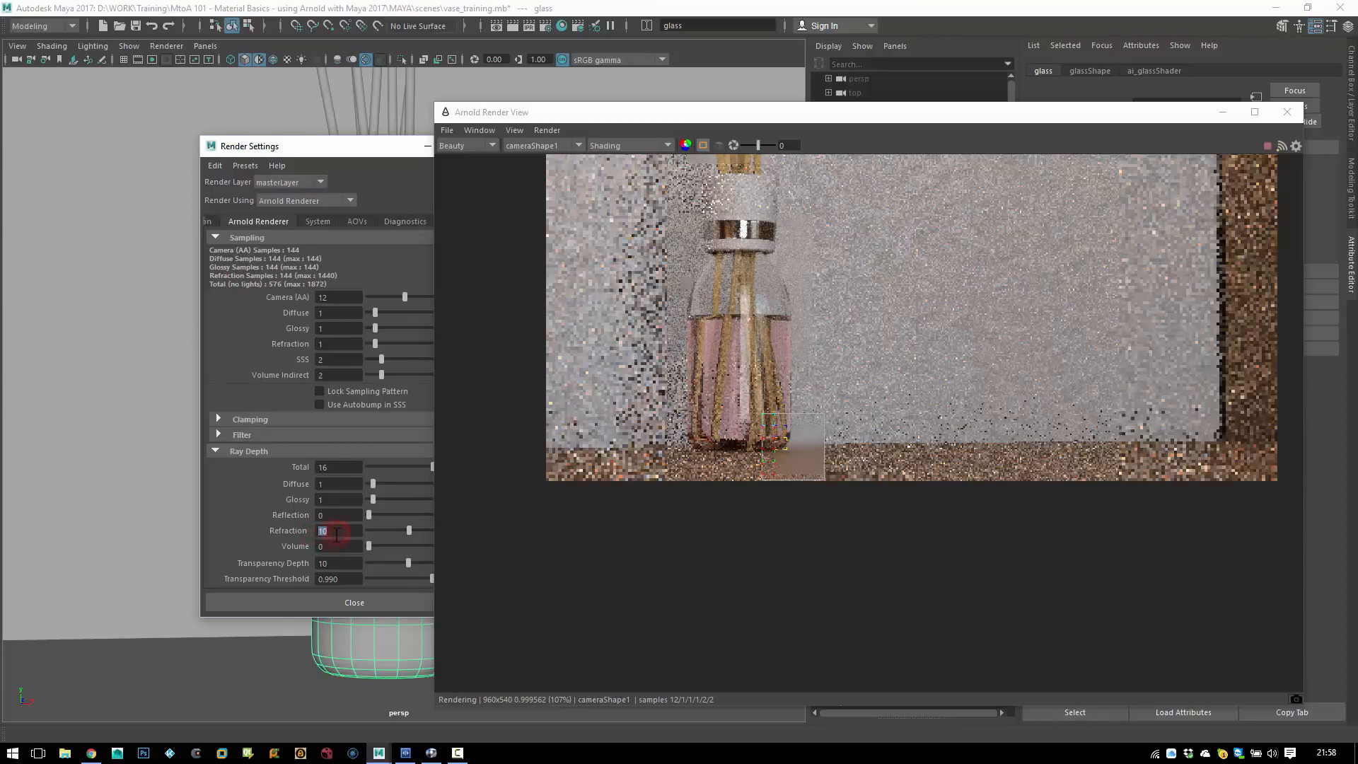
pyautogui.write('6')
pyautogui.press('Return')
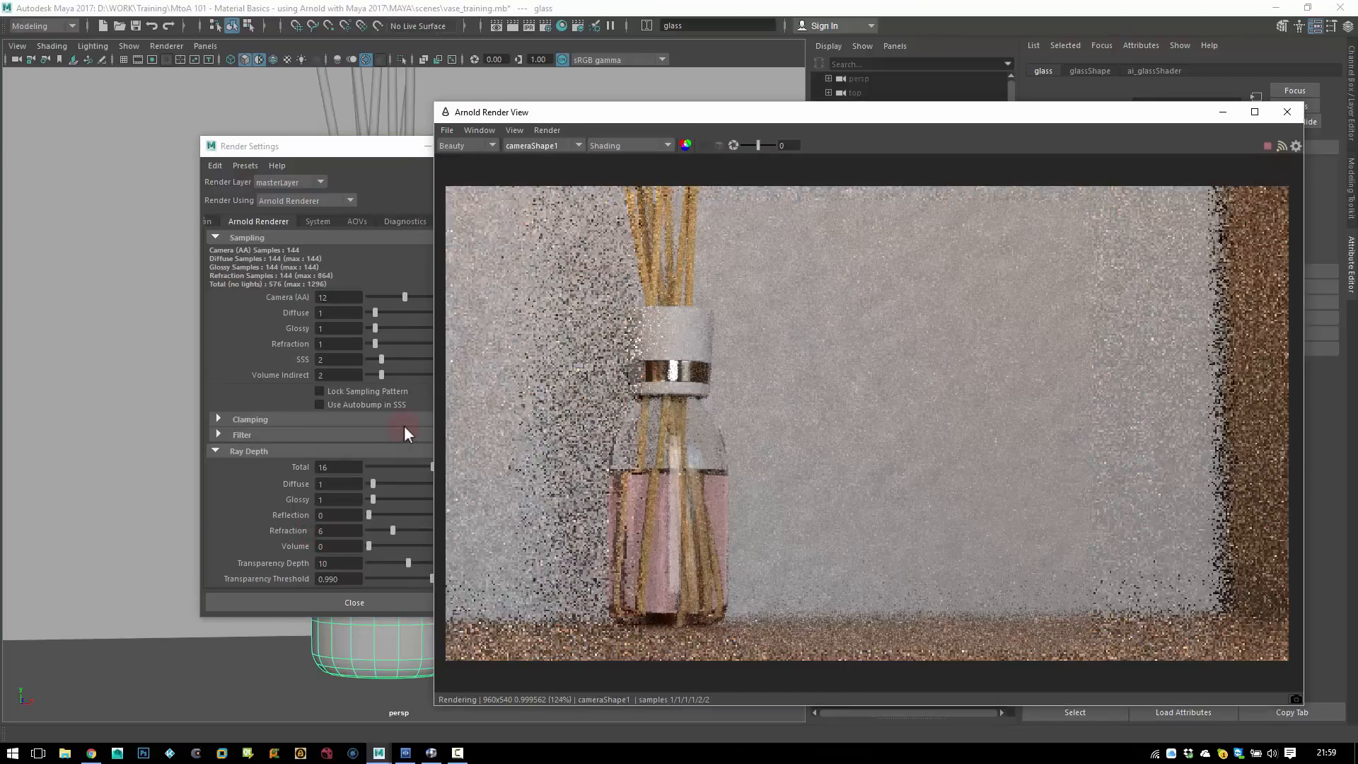